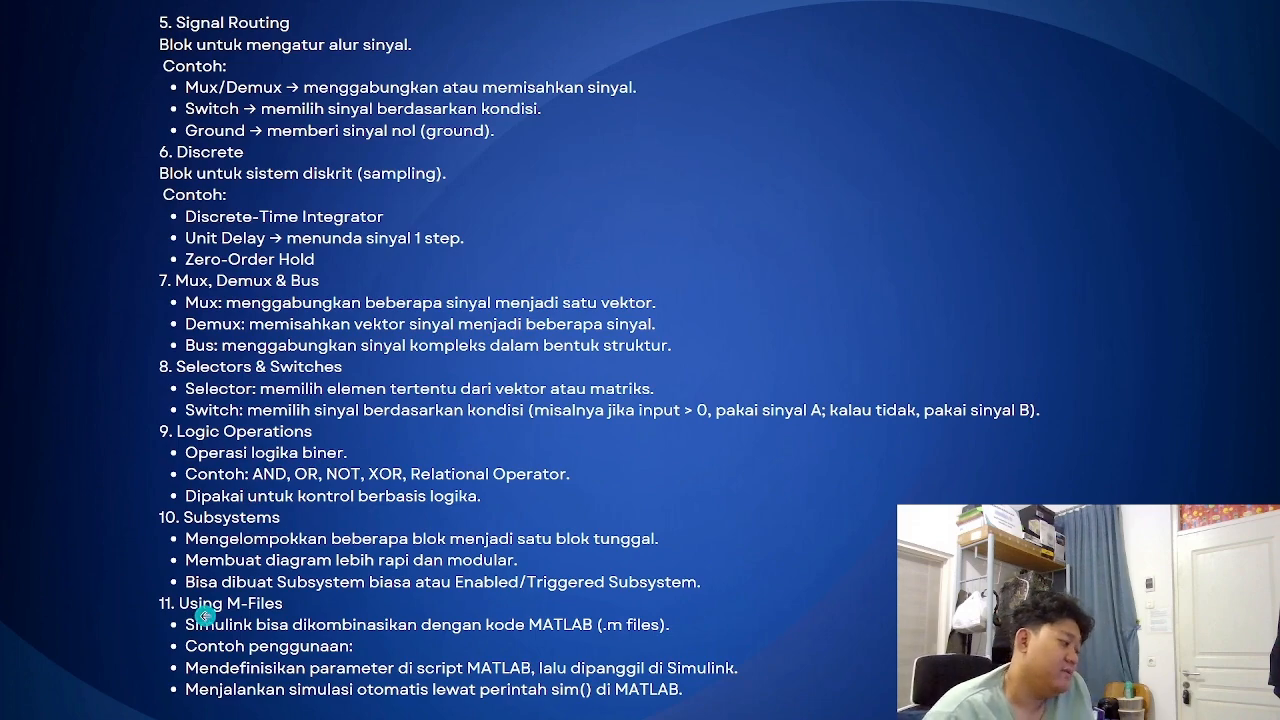
pyautogui.click(1004, 259)
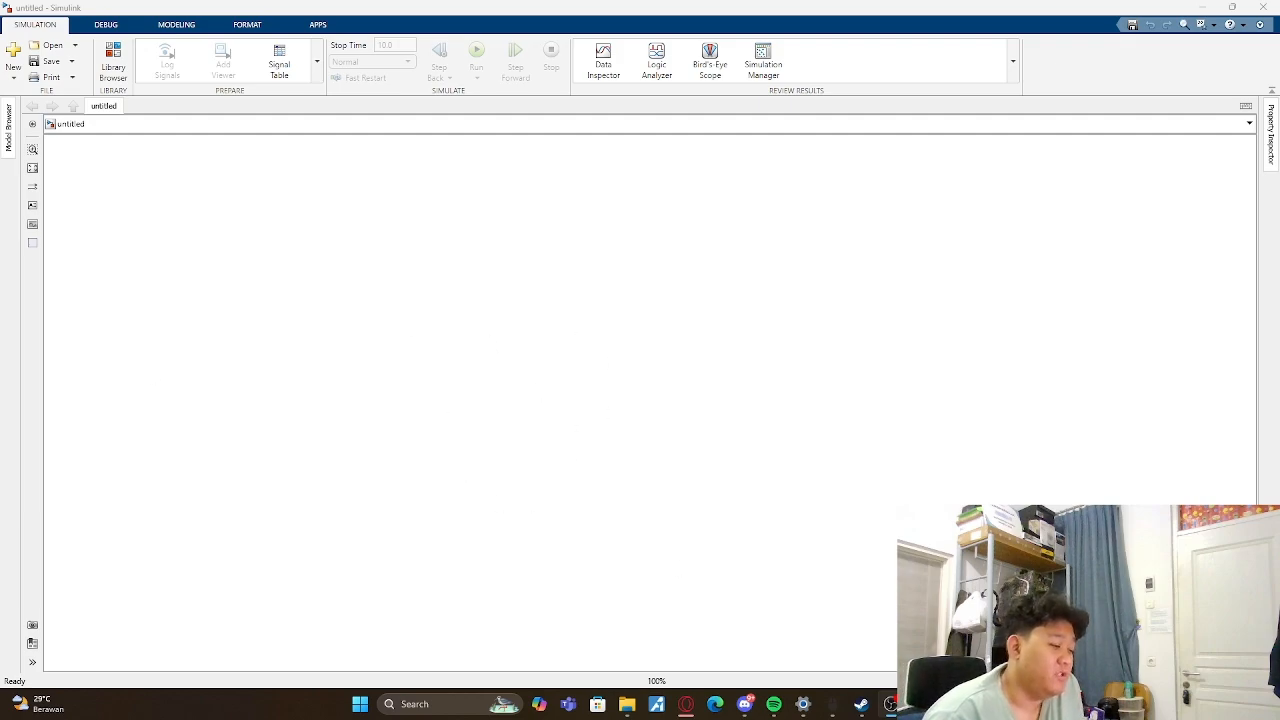
# - Switch to the MATLAB main window to see where Simulink is launched, and return to the untitled Simulink model
pyautogui.moveTo(889, 704)
pyautogui.click(857, 631)
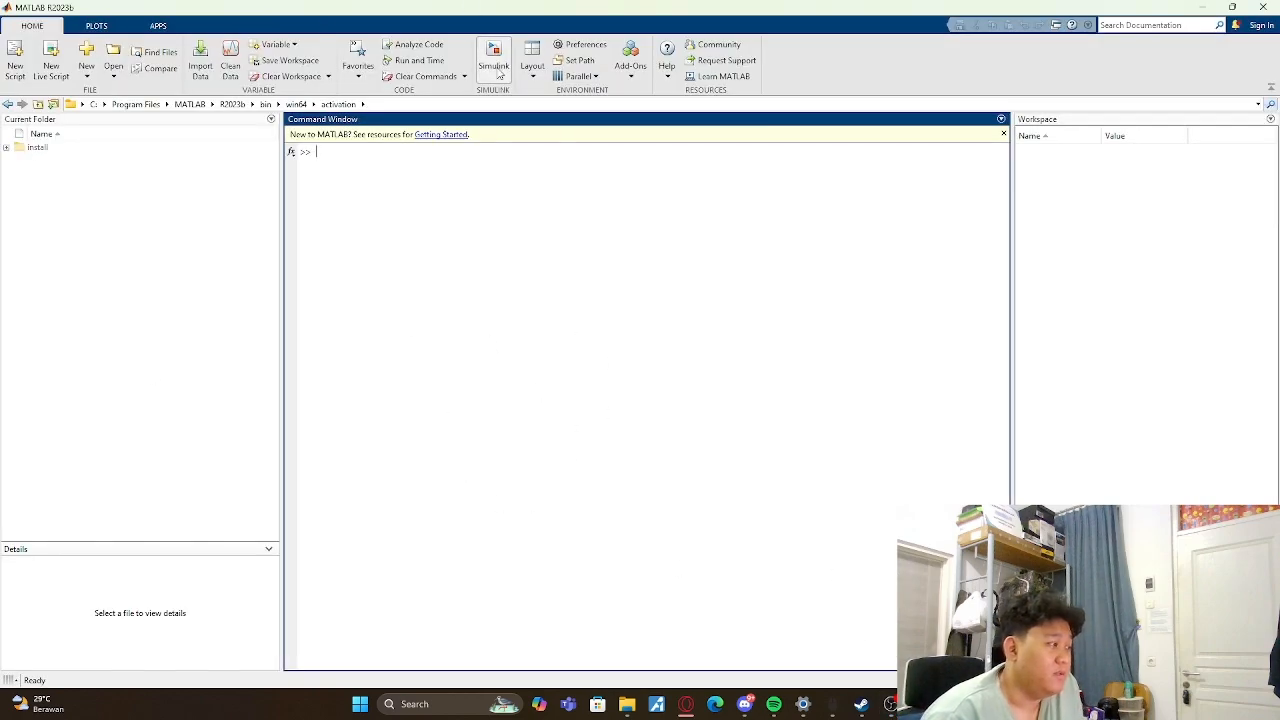
pyautogui.click(1200, 7)
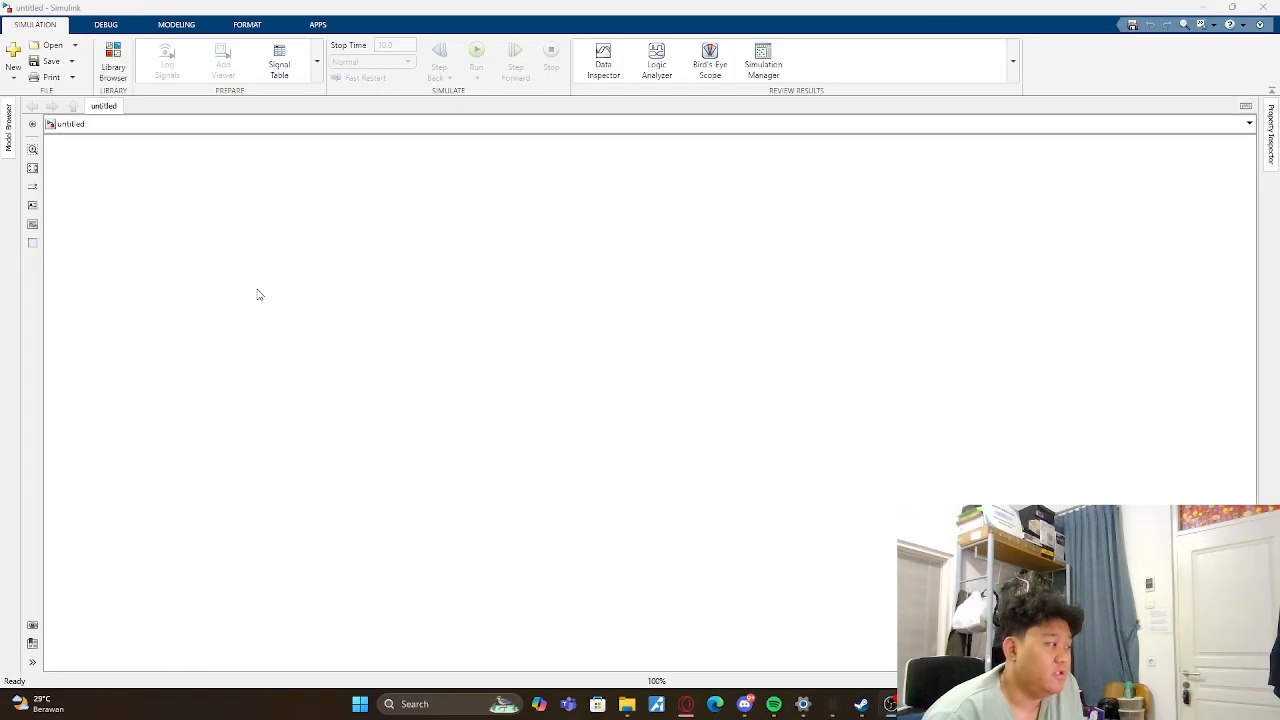
# - Open the Library Browser, collapse the Math Operations library and expand the Sources library
pyautogui.click(116, 62)
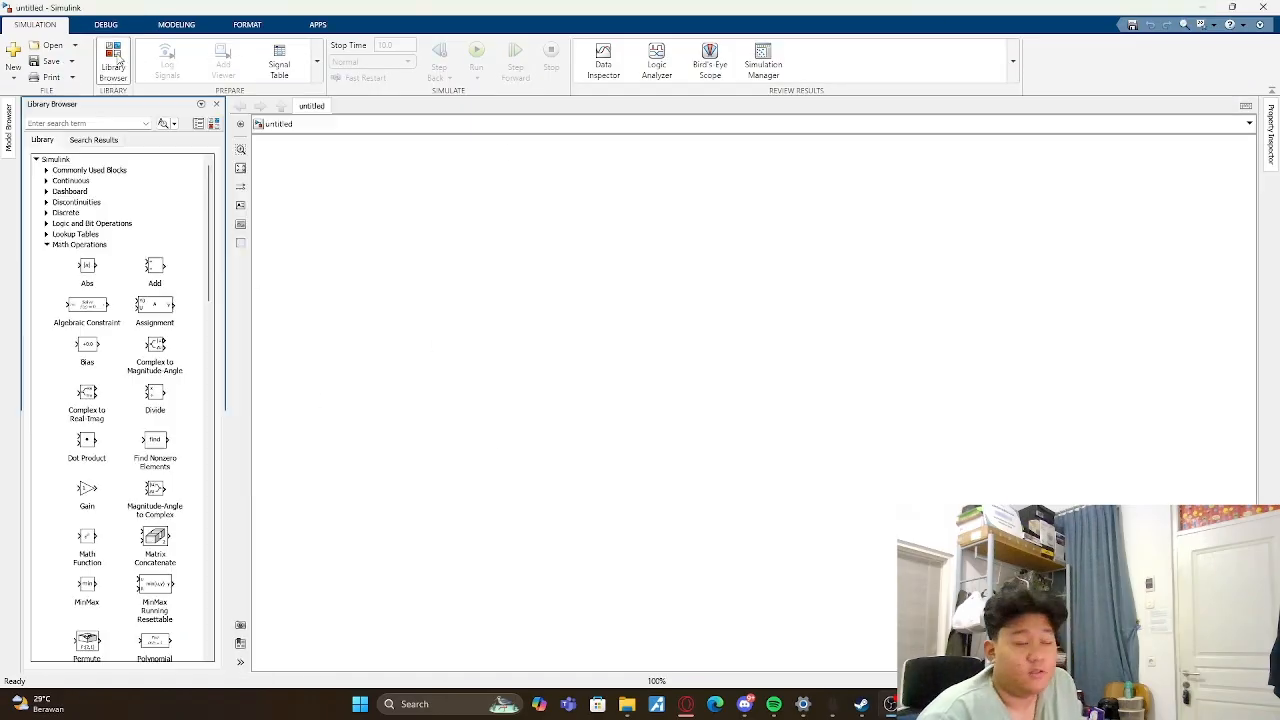
pyautogui.scroll(-2, 90, 250)
pyautogui.scroll(3, 89, 250)
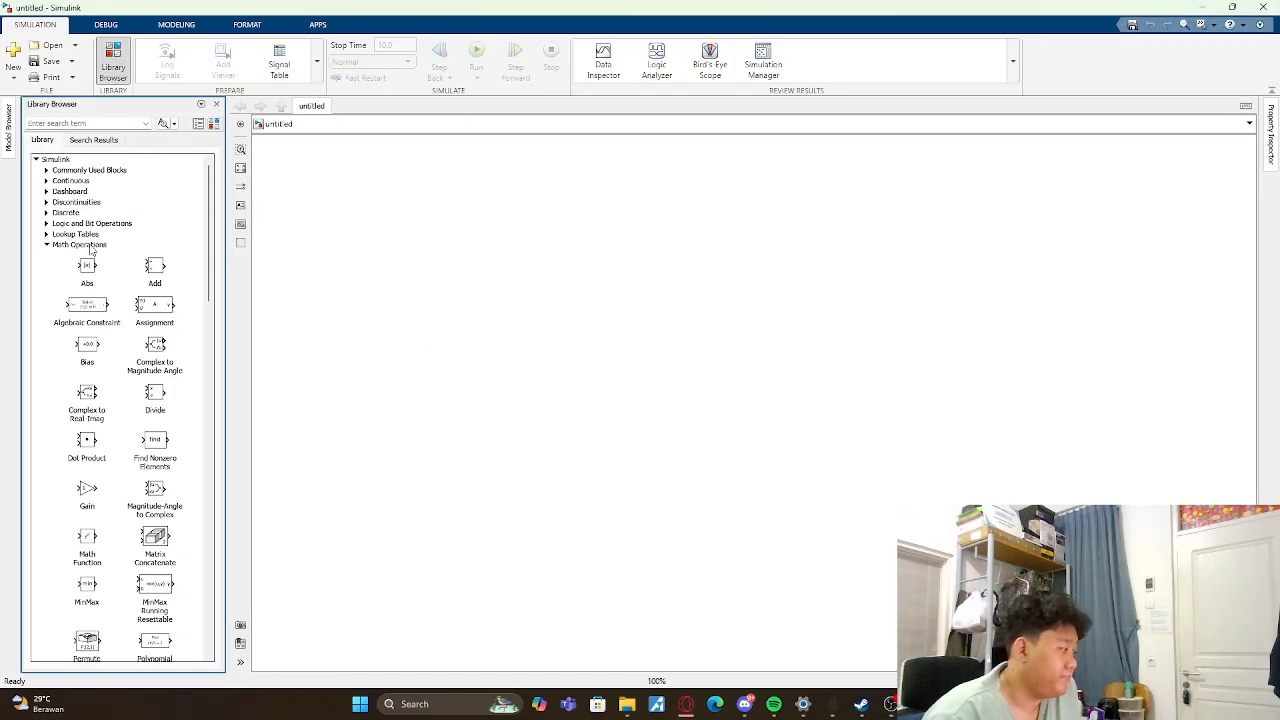
pyautogui.click(47, 246)
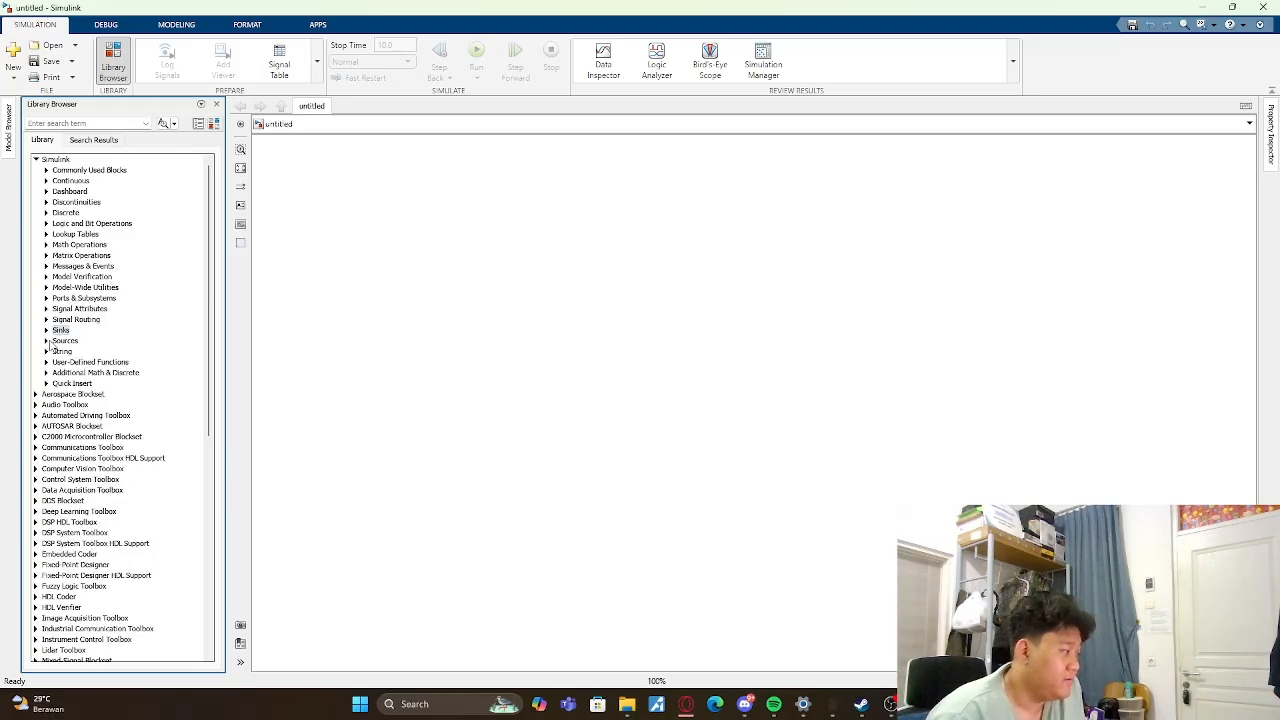
pyautogui.click(47, 342)
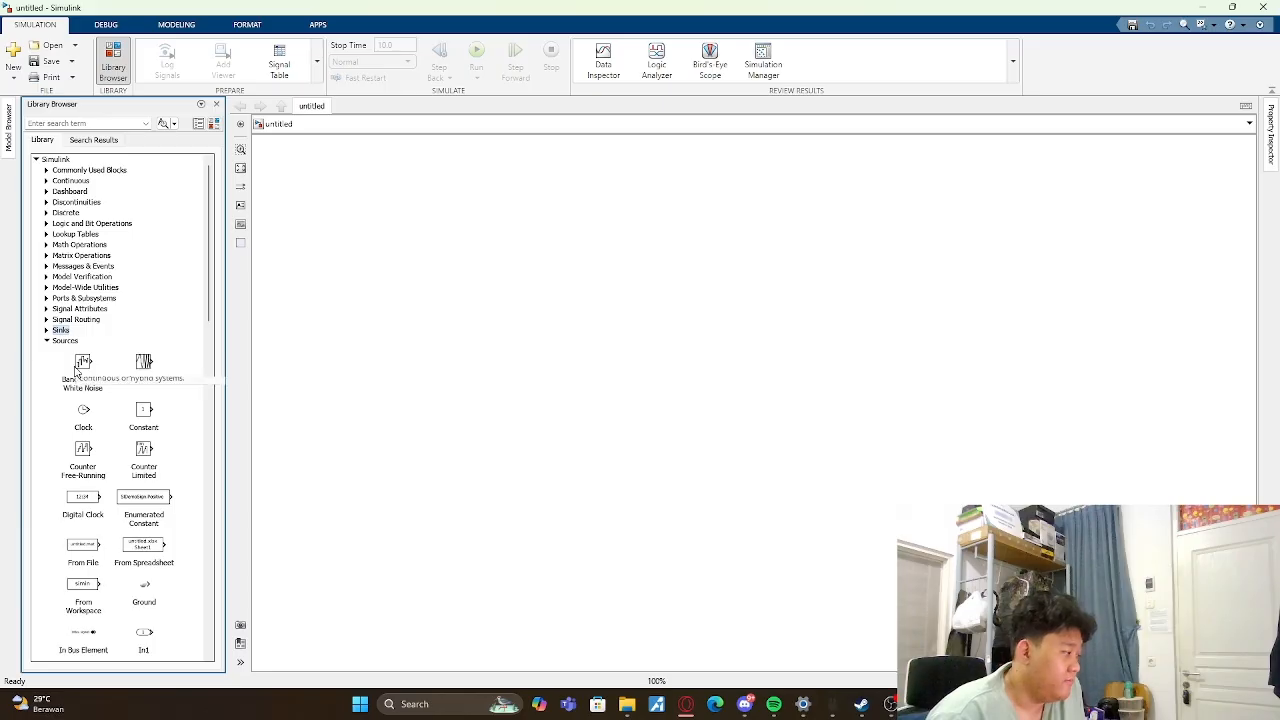
# - Add a Sine Wave block from the Sources library to the upper-left area of the model canvas
pyautogui.scroll(-5, 80, 378)
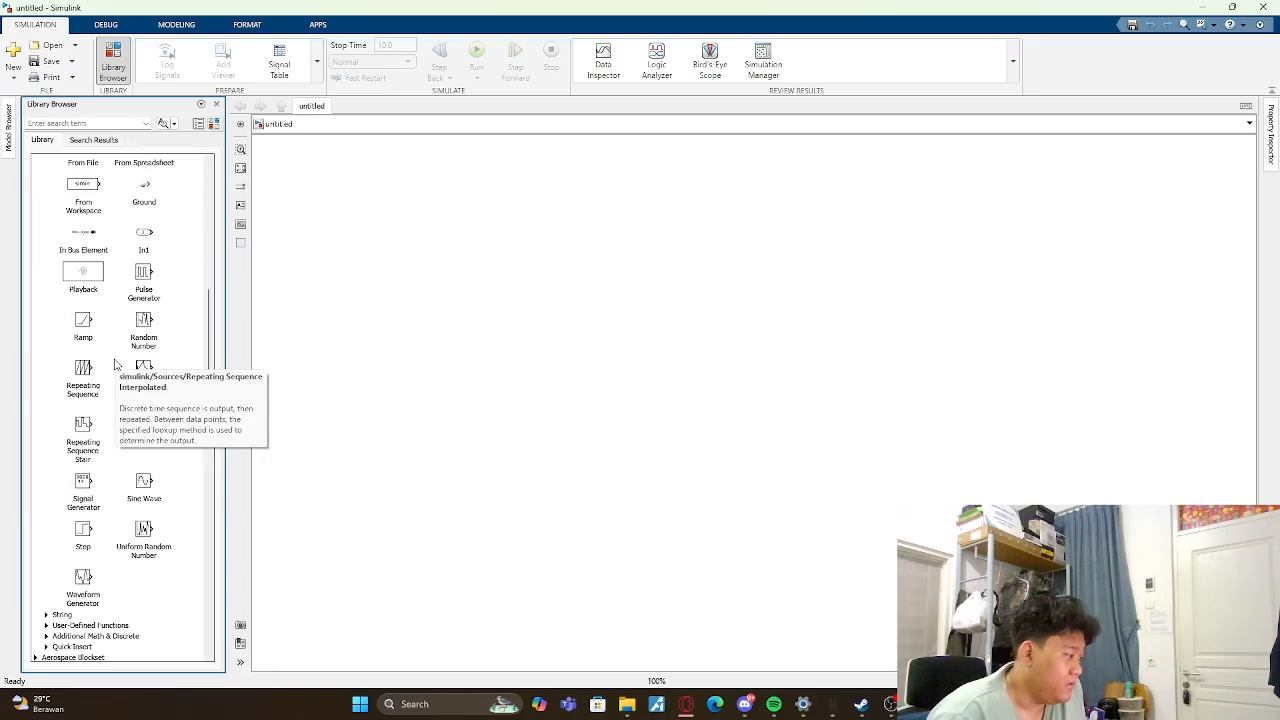
pyautogui.scroll(-1, 120, 385)
pyautogui.click(142, 442)
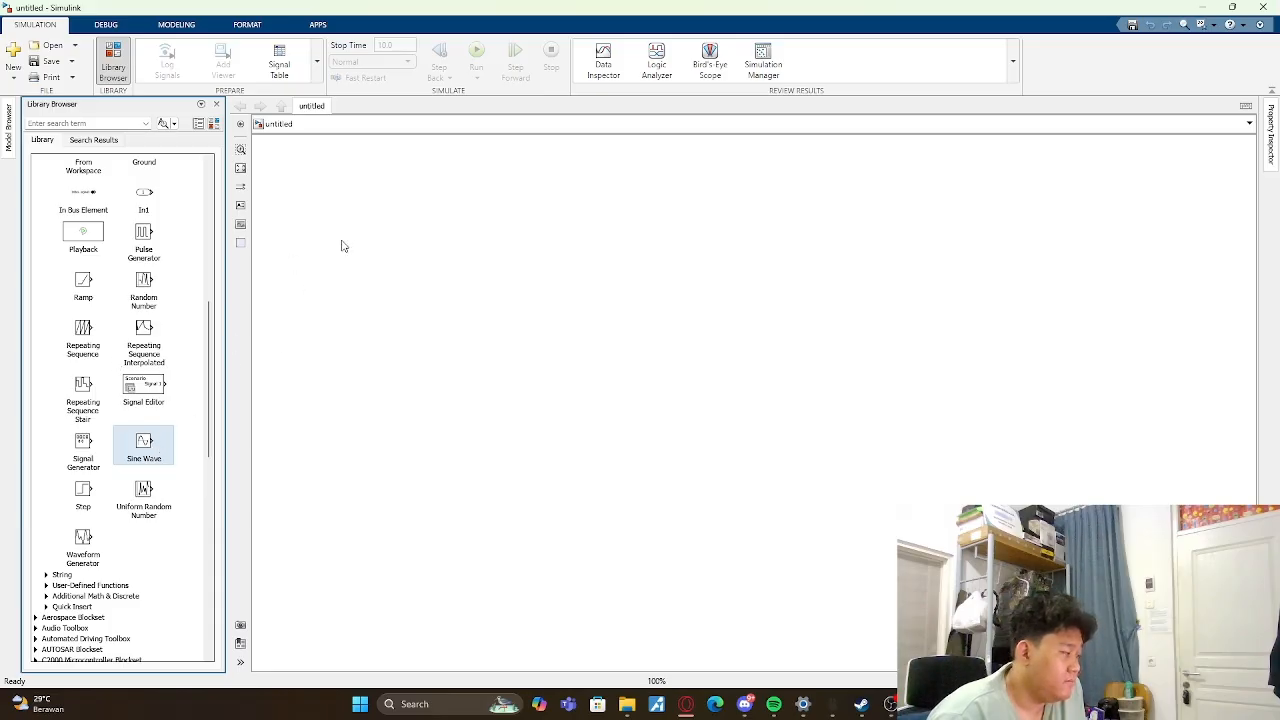
pyautogui.doubleClick(145, 446)
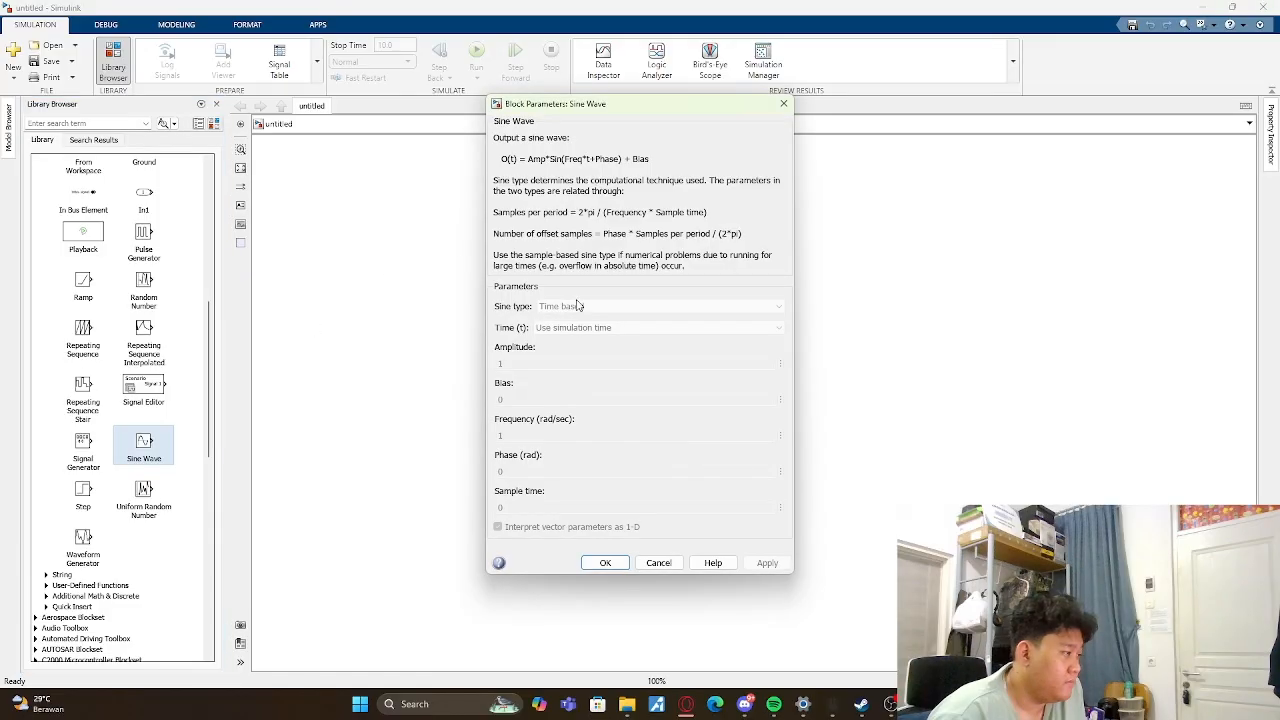
pyautogui.click(603, 563)
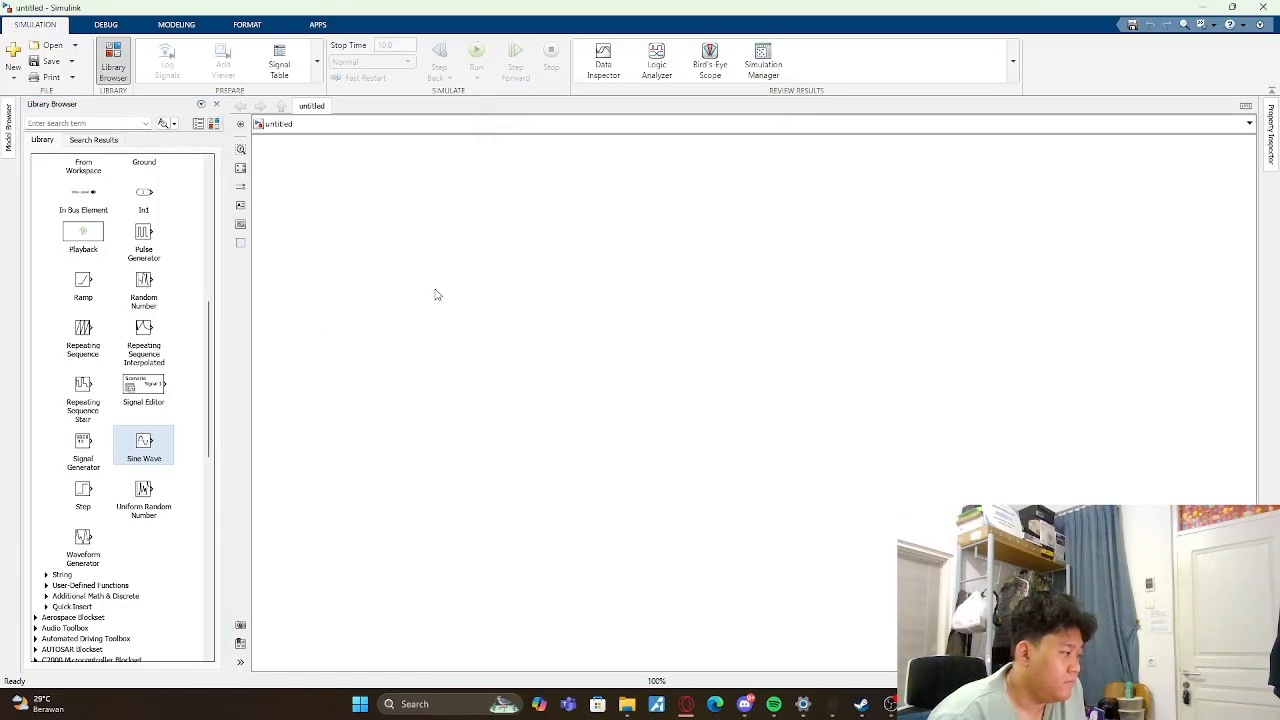
pyautogui.click(336, 174)
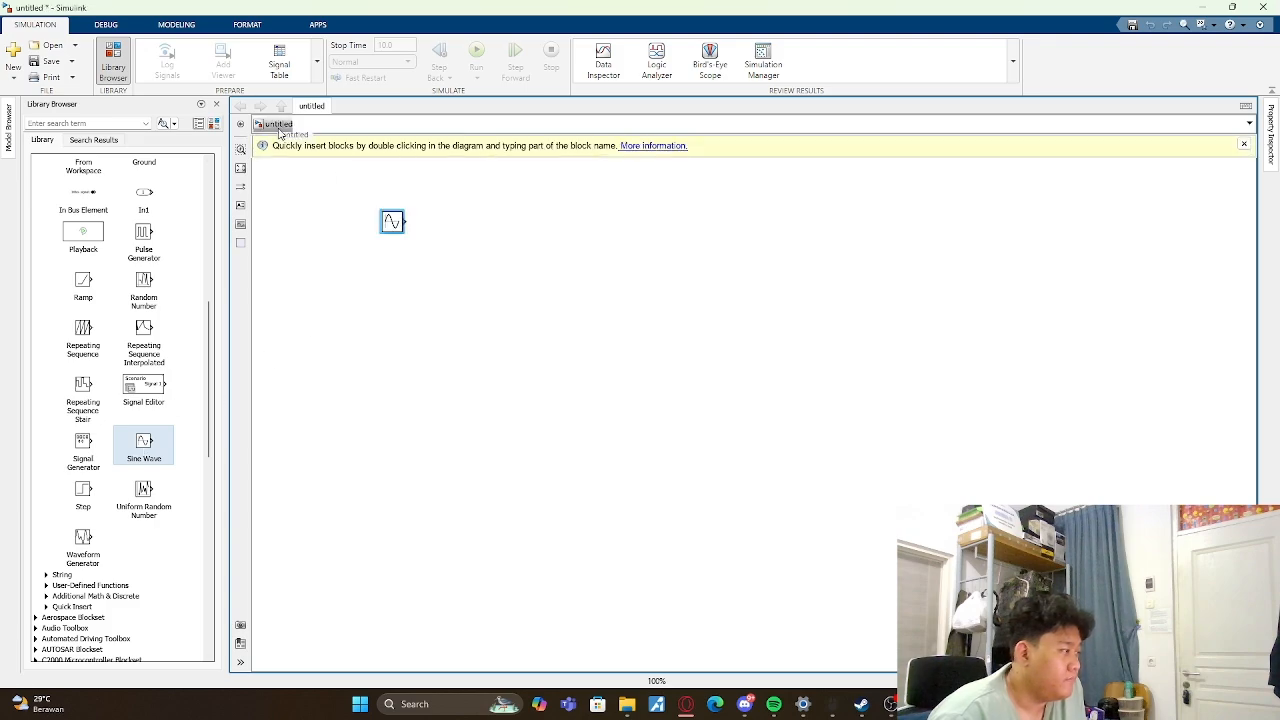
# - Check the placed Sine Wave block's parameters and move the block slightly down and to the left on the canvas
pyautogui.doubleClick(392, 221)
pyautogui.click(512, 464)
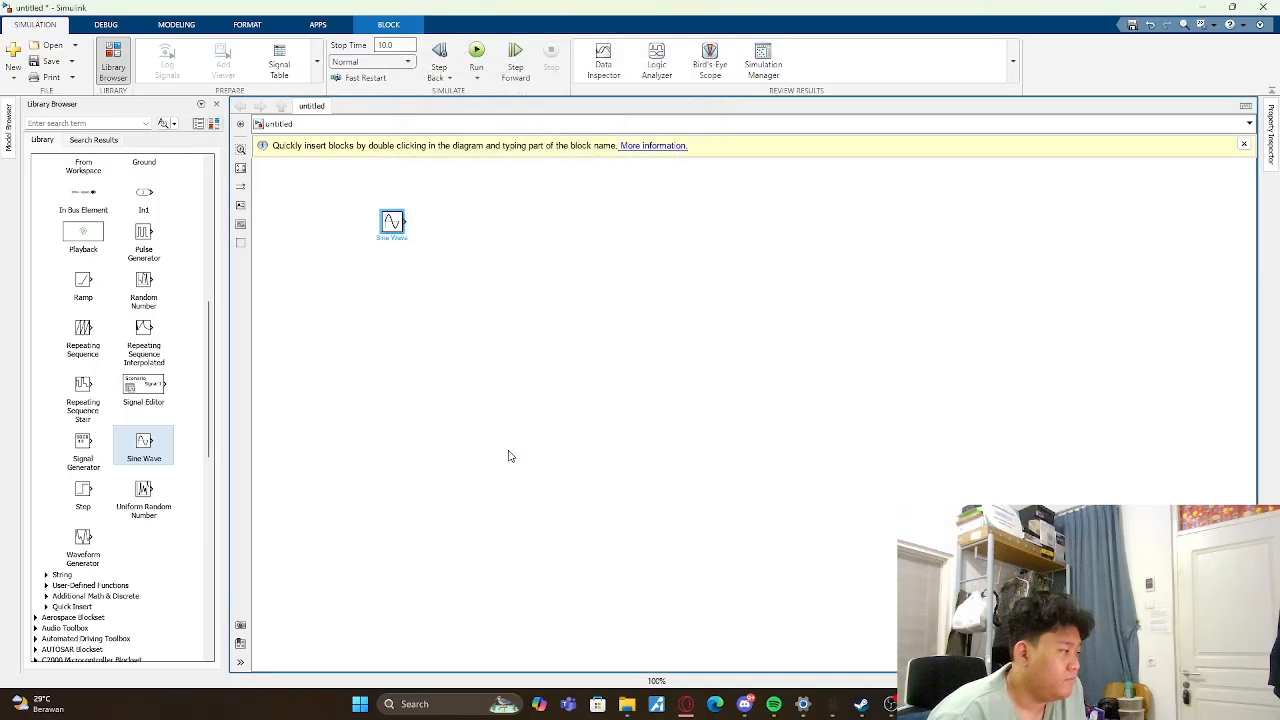
pyautogui.moveTo(399, 236); pyautogui.dragTo(359, 275)
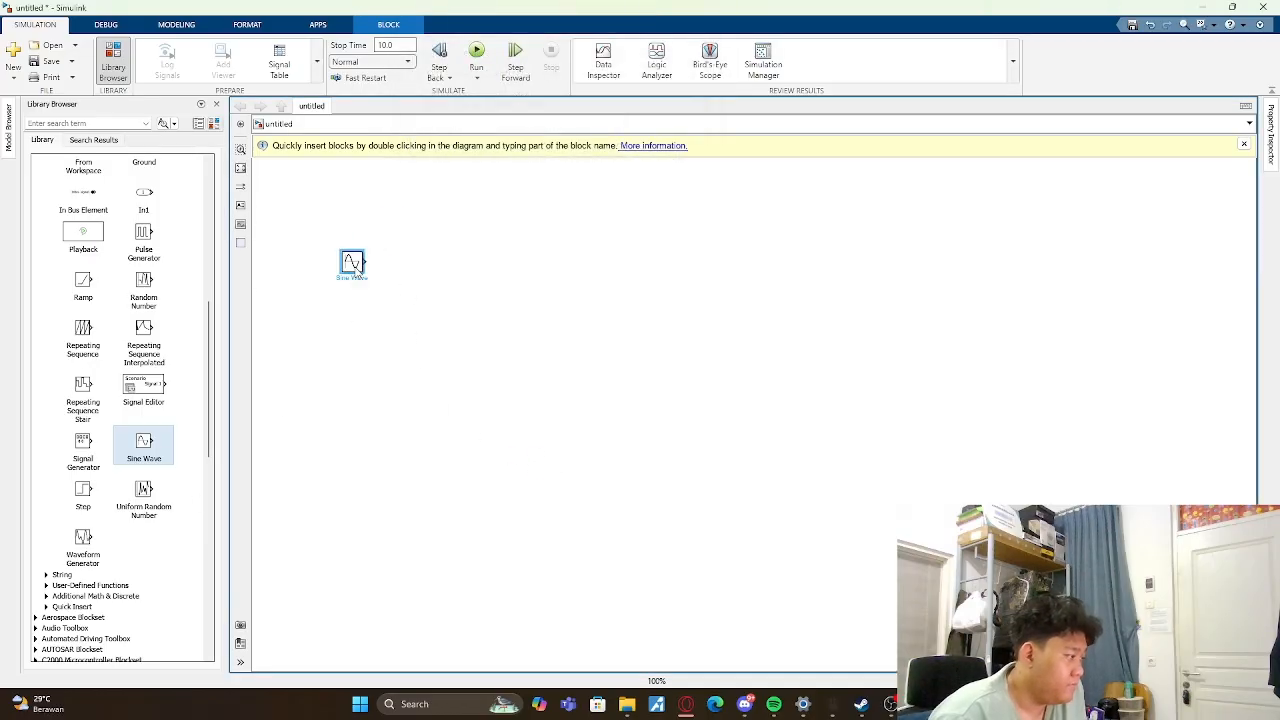
pyautogui.click(415, 309)
# - Place a Floating Scope from the Sinks library beside the Sine Wave block and try to connect the two
pyautogui.scroll(10, 143, 306)
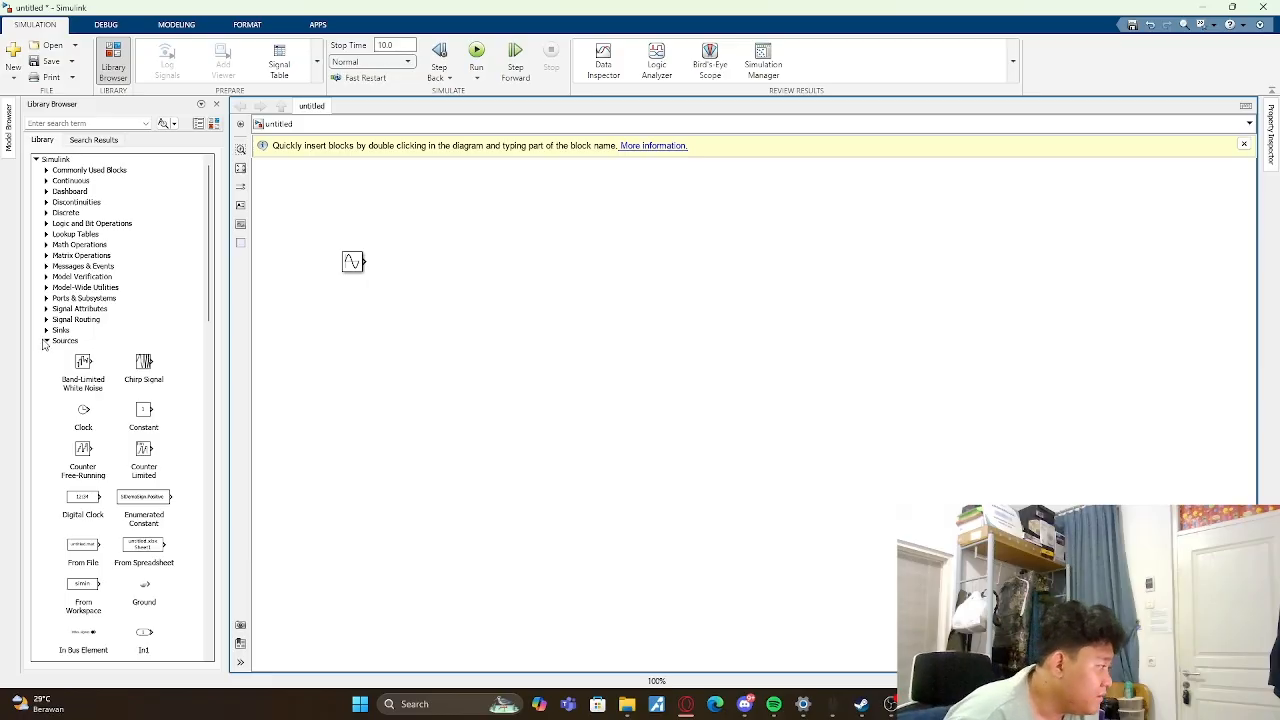
pyautogui.click(46, 331)
pyautogui.moveTo(136, 362); pyautogui.dragTo(456, 268)
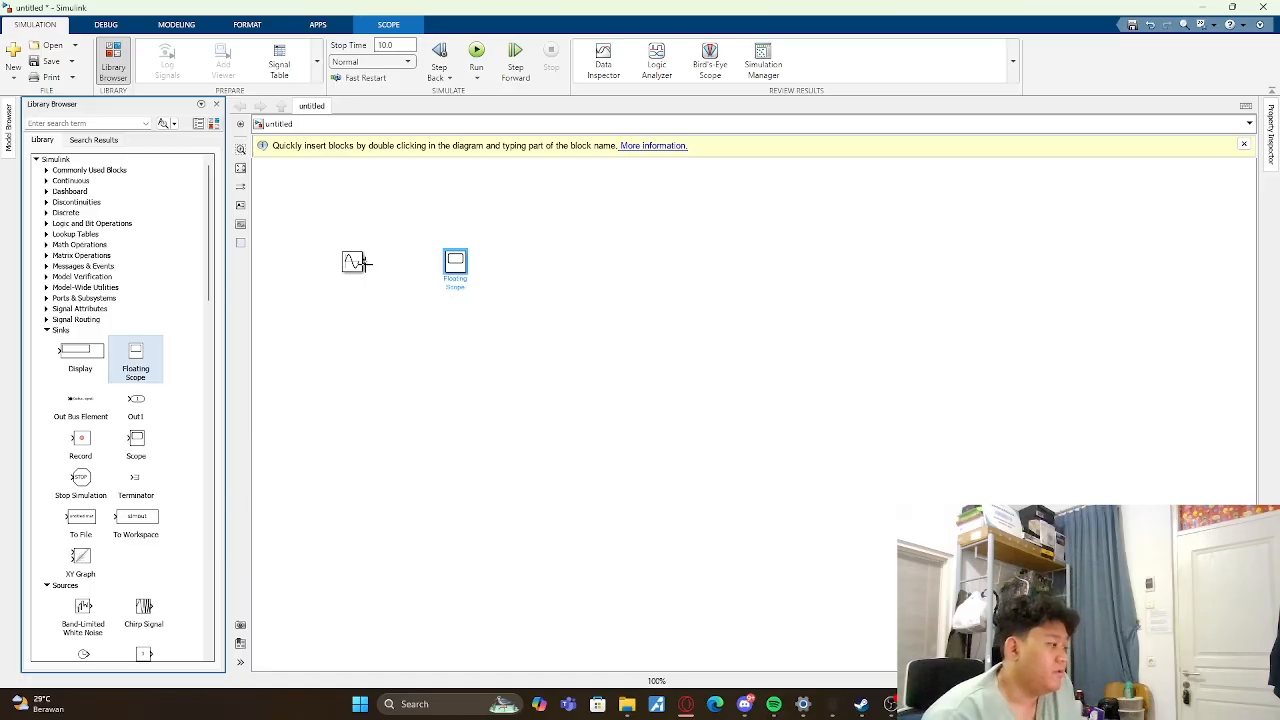
pyautogui.moveTo(362, 262); pyautogui.dragTo(441, 262)
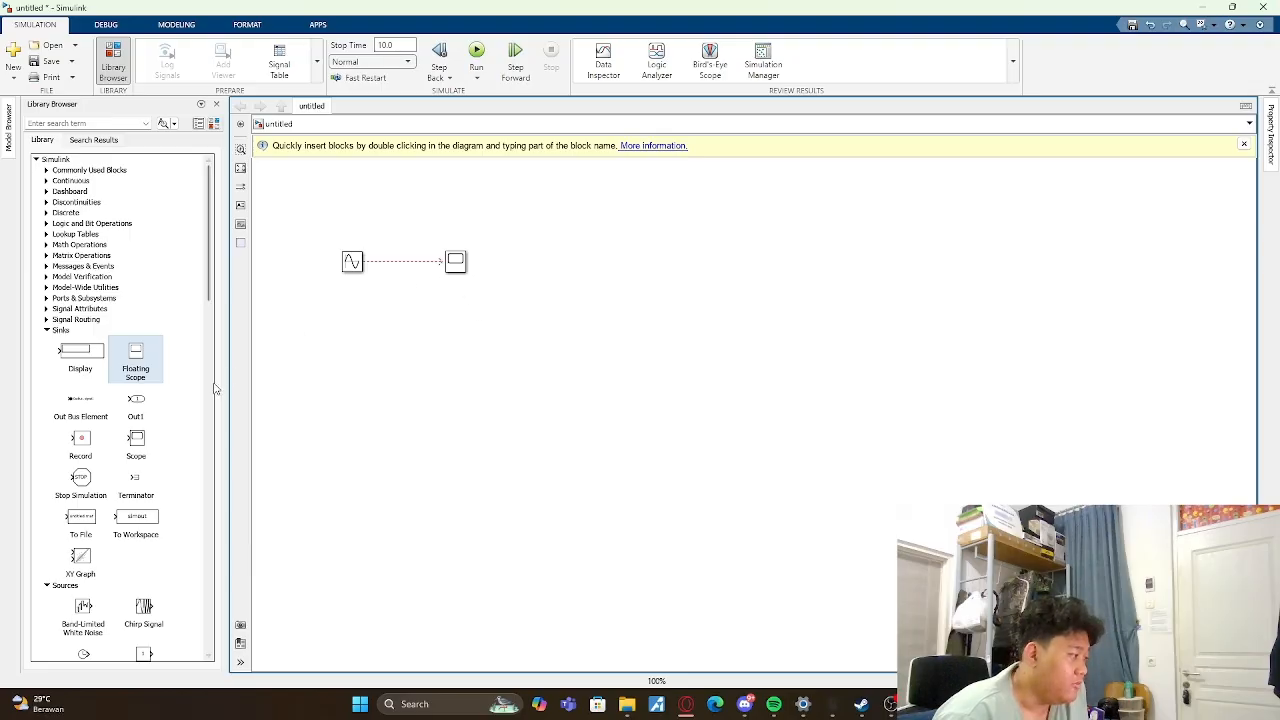
# - Delete the Floating Scope block from the canvas
pyautogui.rightClick(456, 267)
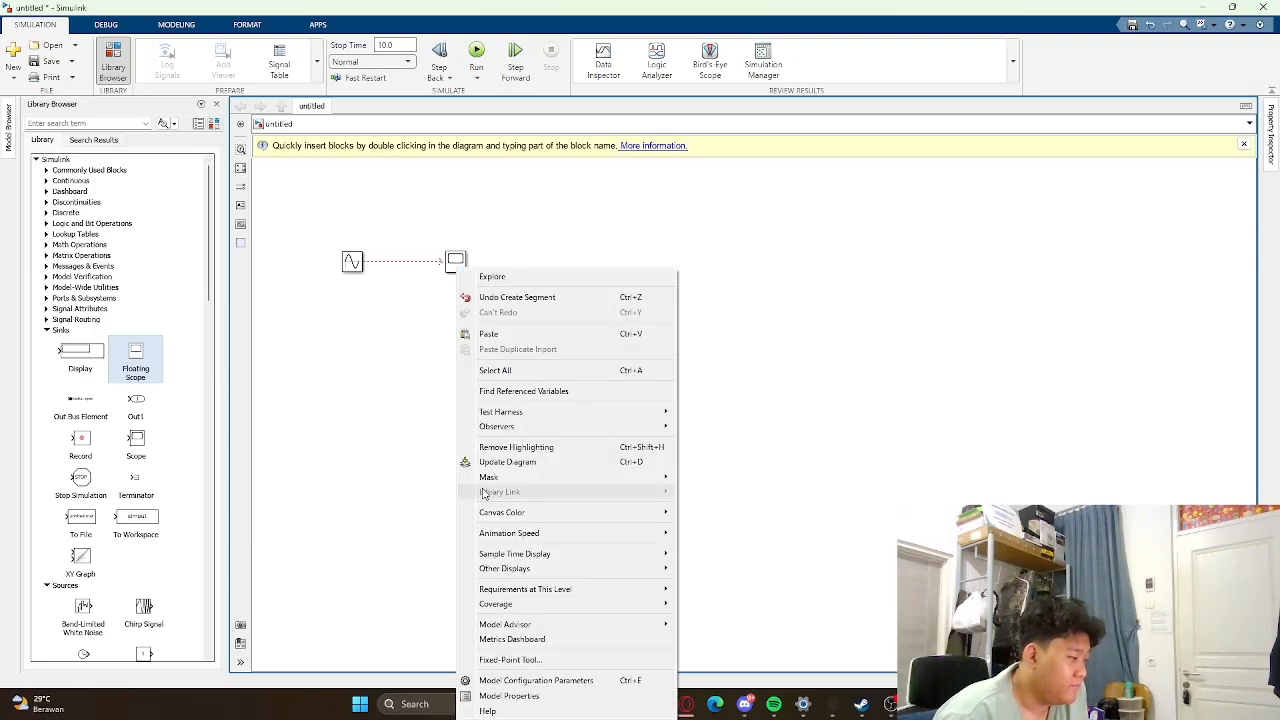
pyautogui.click(460, 262)
pyautogui.press('Delete')
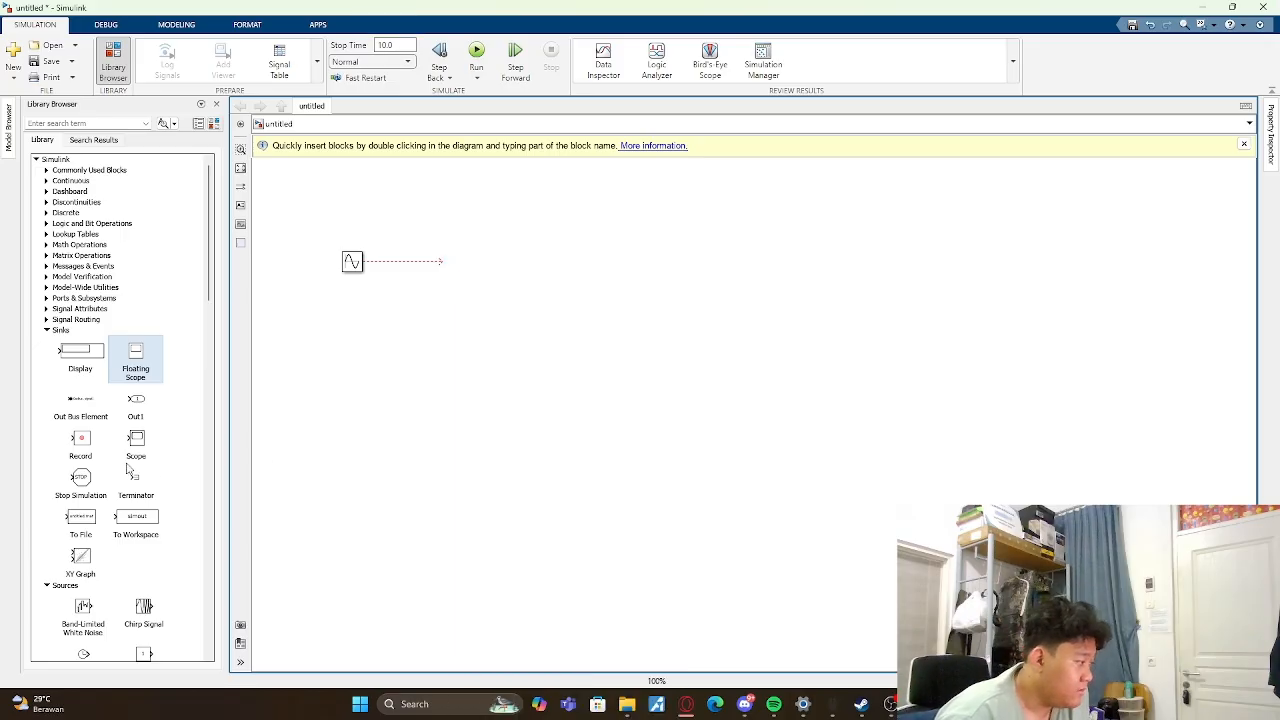
# - Add a Scope block from the Sinks library beside the Sine Wave block and connect the sine output to its input
pyautogui.moveTo(136, 443); pyautogui.dragTo(482, 266)
pyautogui.click(427, 263)
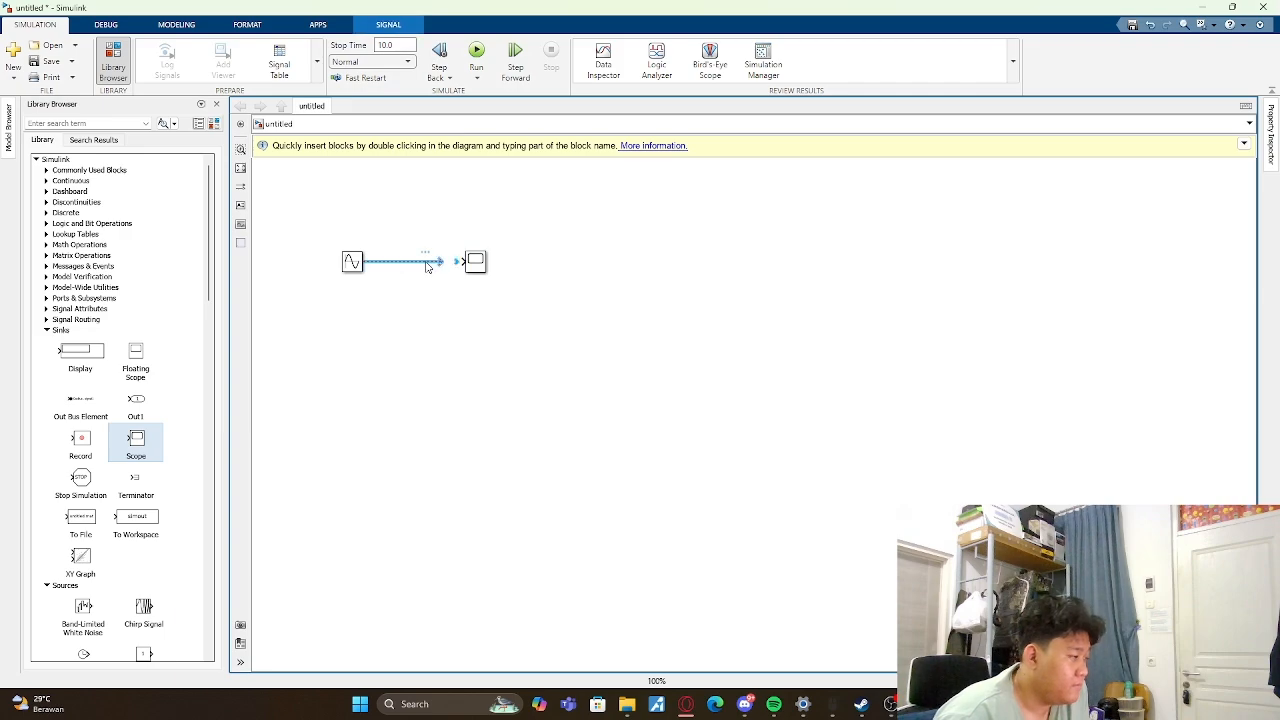
pyautogui.rightClick(427, 263)
pyautogui.click(447, 274)
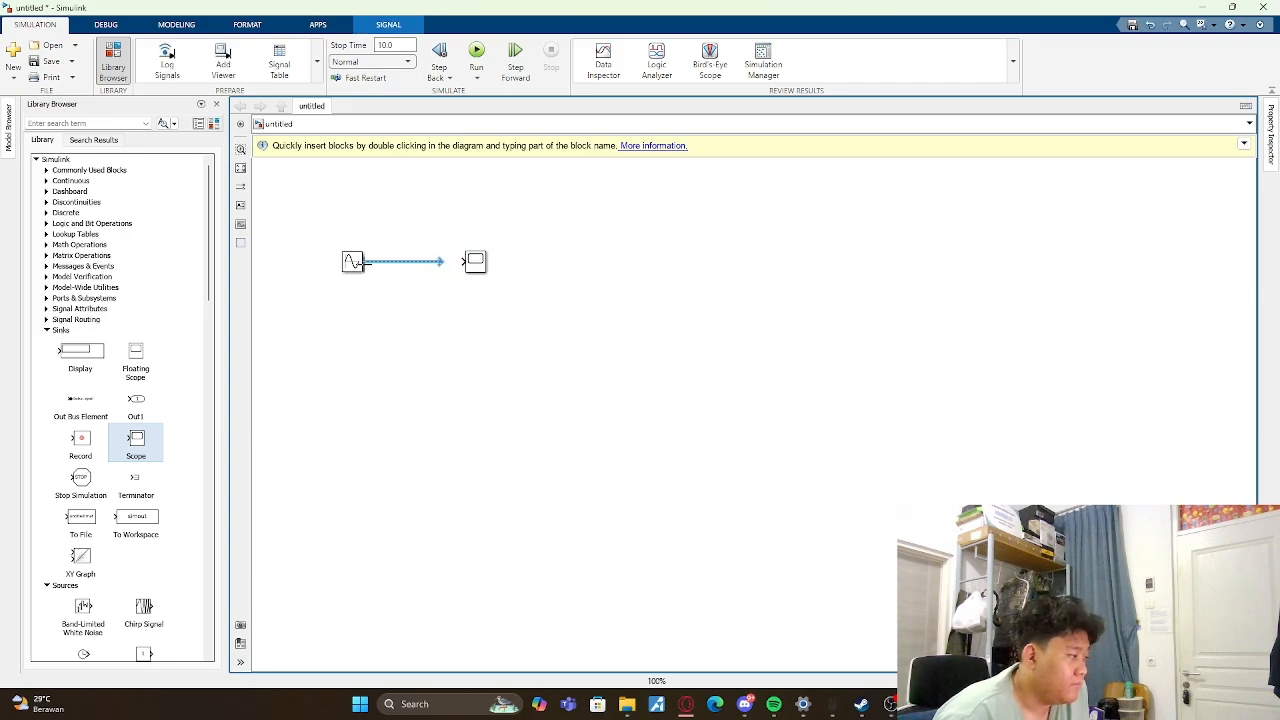
pyautogui.moveTo(362, 262); pyautogui.dragTo(462, 262)
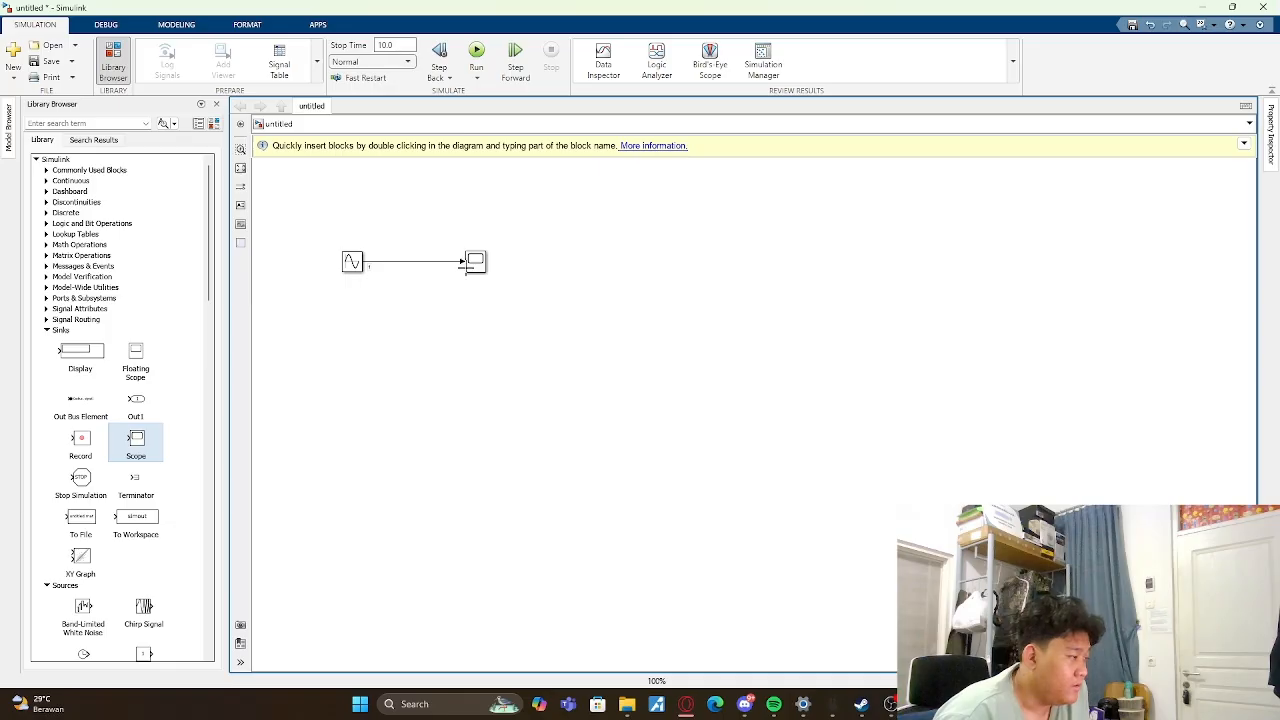
# - Run the simulation, open the Scope block, and close the Simulation Data Inspector
pyautogui.click(476, 55)
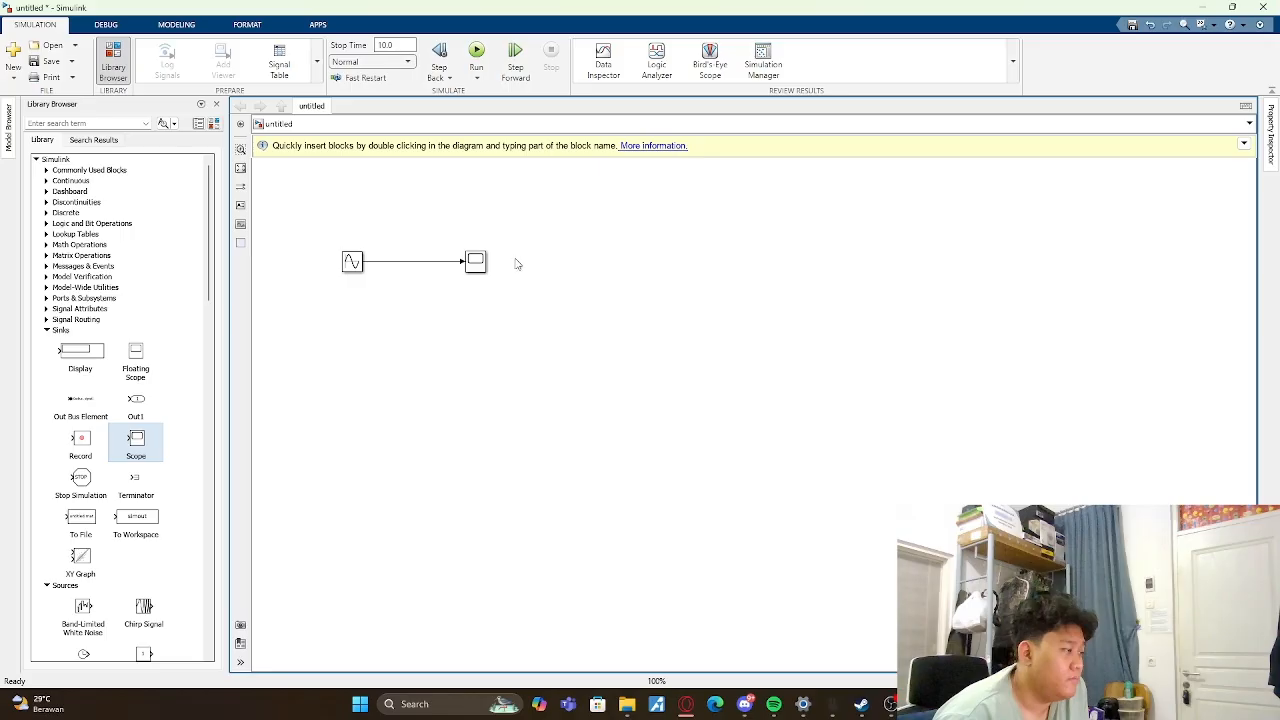
pyautogui.doubleClick(478, 263)
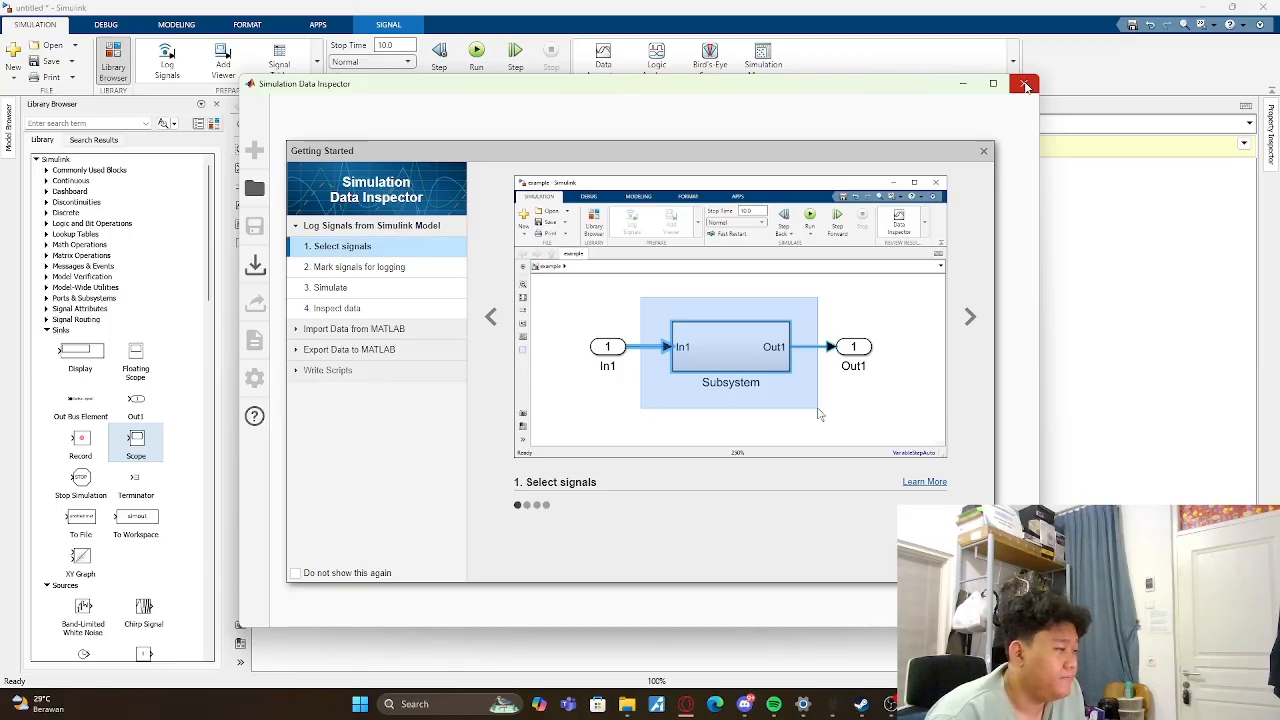
pyautogui.click(1025, 86)
# - Review the Sine Wave block's amplitude, bias, frequency and phase parameters without changing them
pyautogui.doubleClick(356, 272)
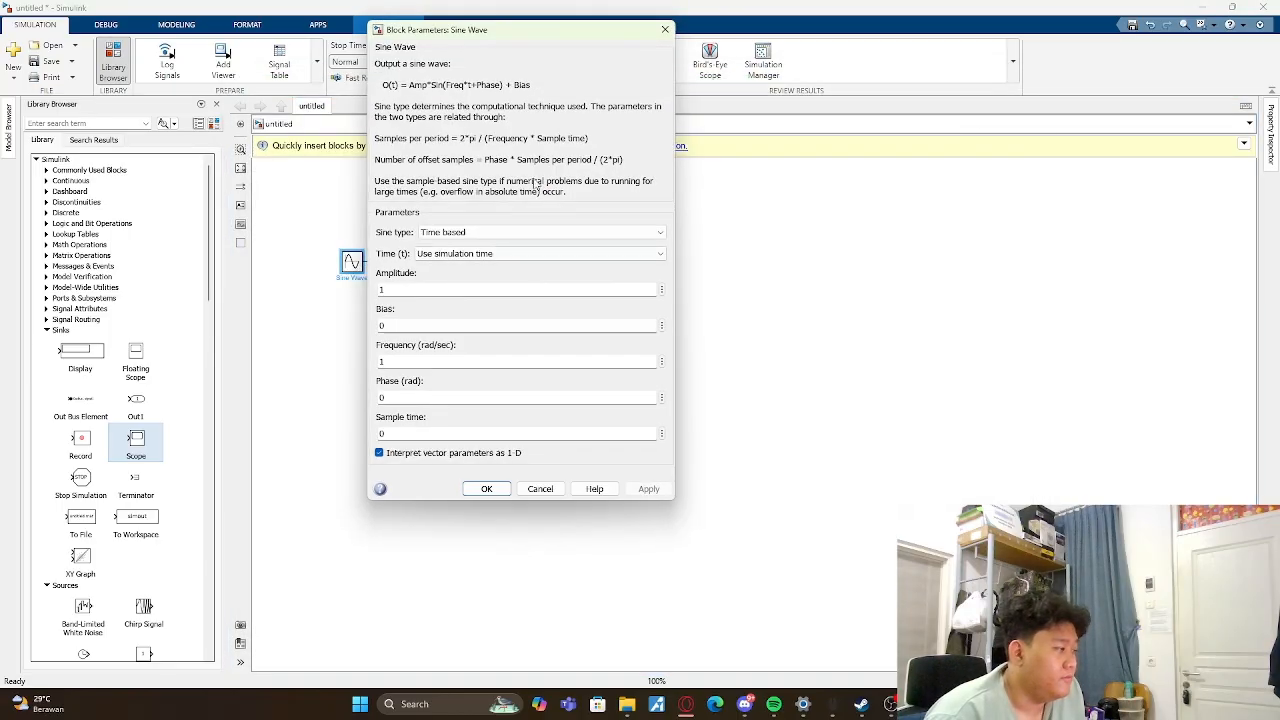
pyautogui.click(657, 34)
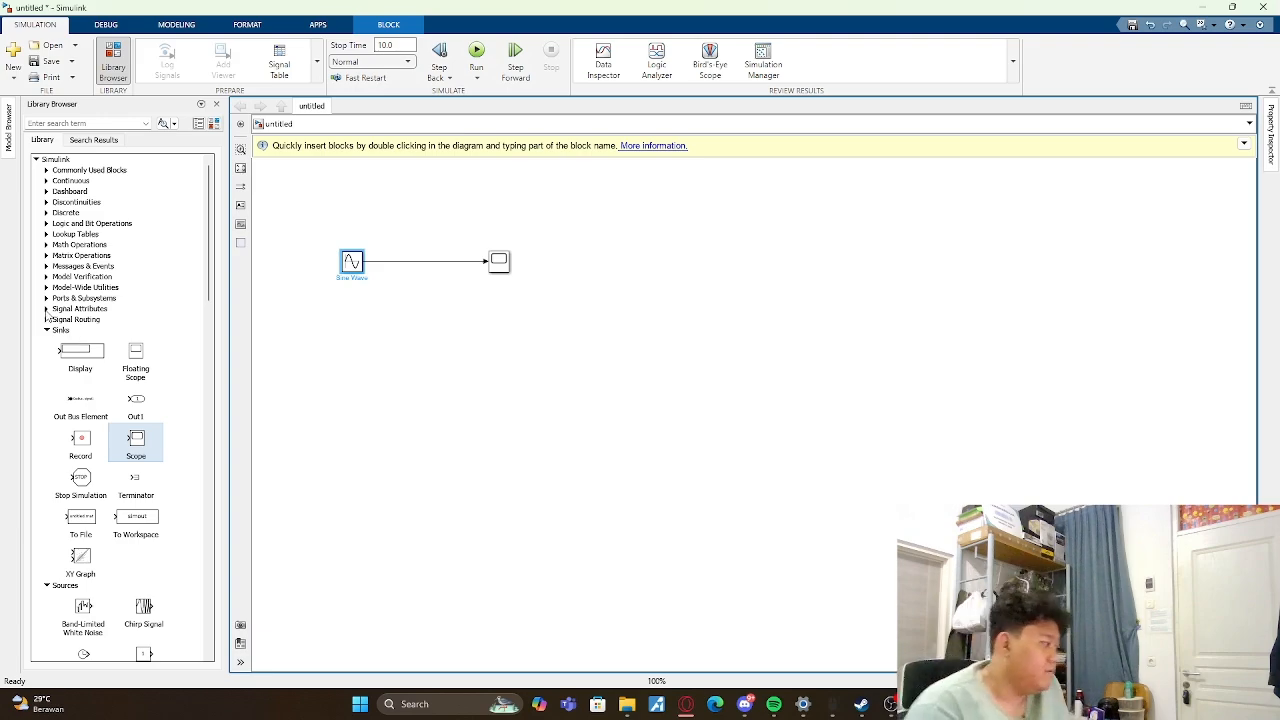
# - Browse the blocks in the Sinks, Sources, String, Signal Routing and Signal Attributes libraries
pyautogui.scroll(-4, 52, 335)
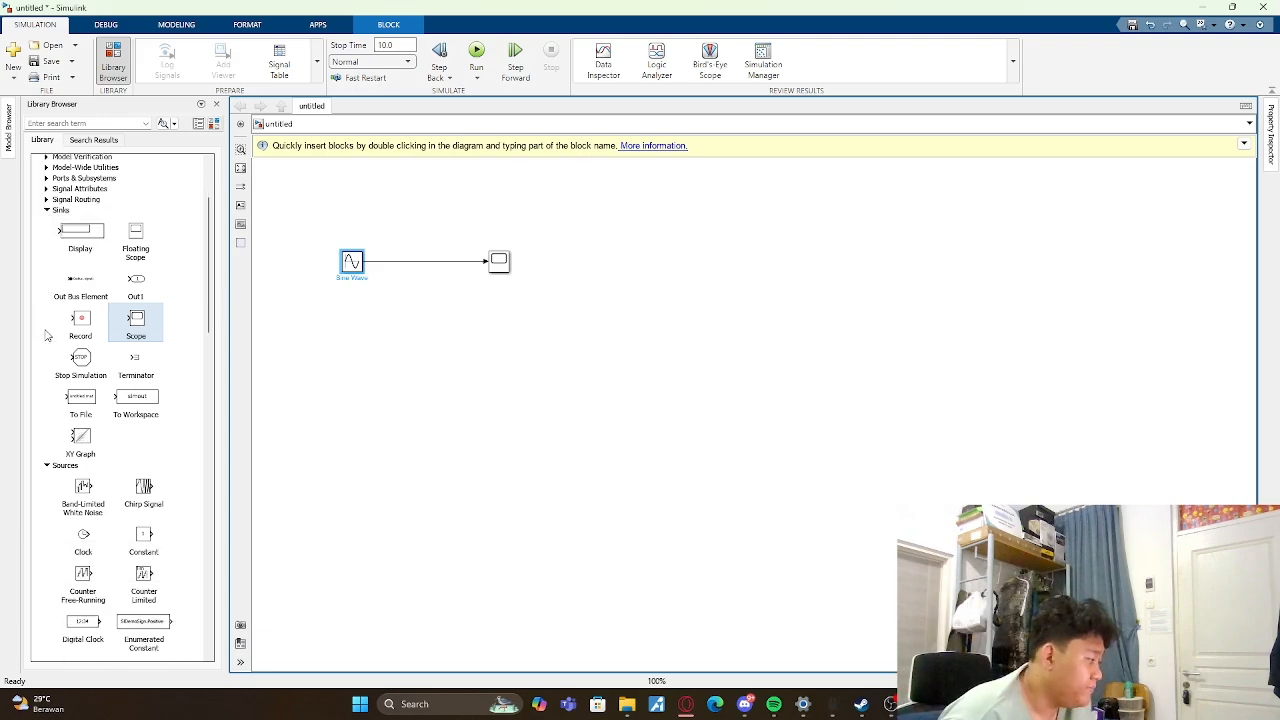
pyautogui.scroll(-6, 96, 392)
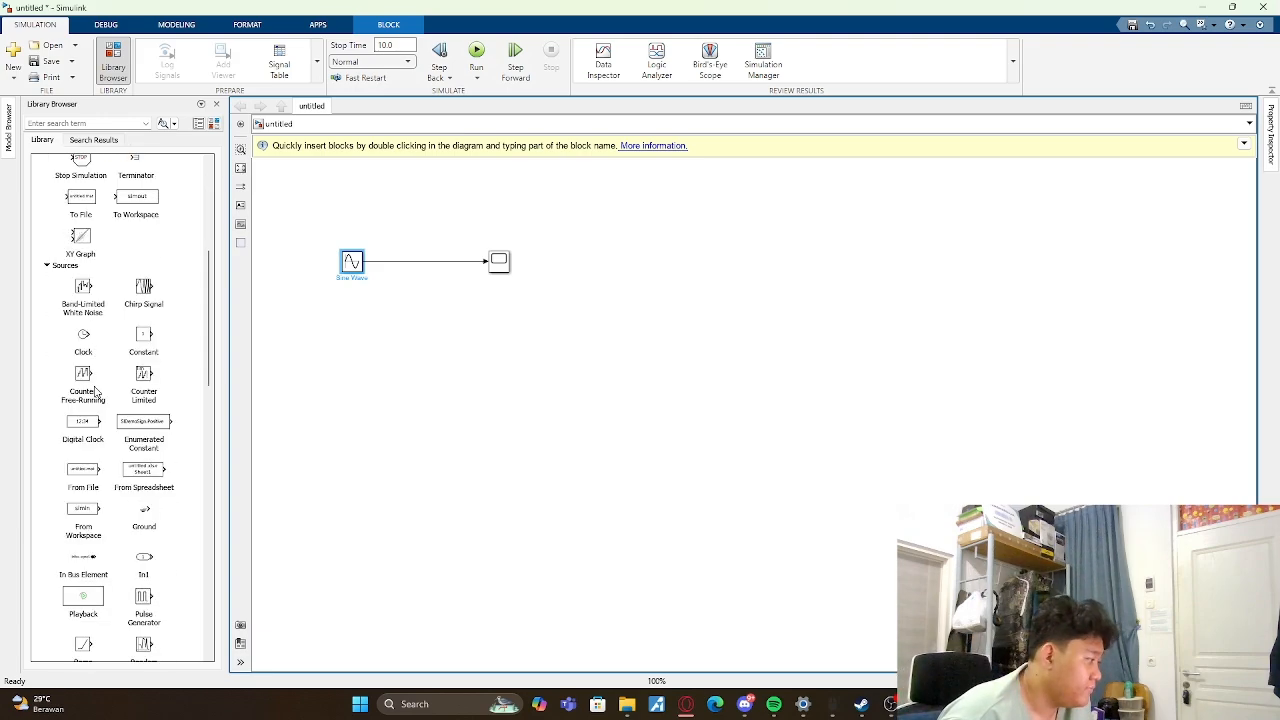
pyautogui.scroll(-5, 106, 410)
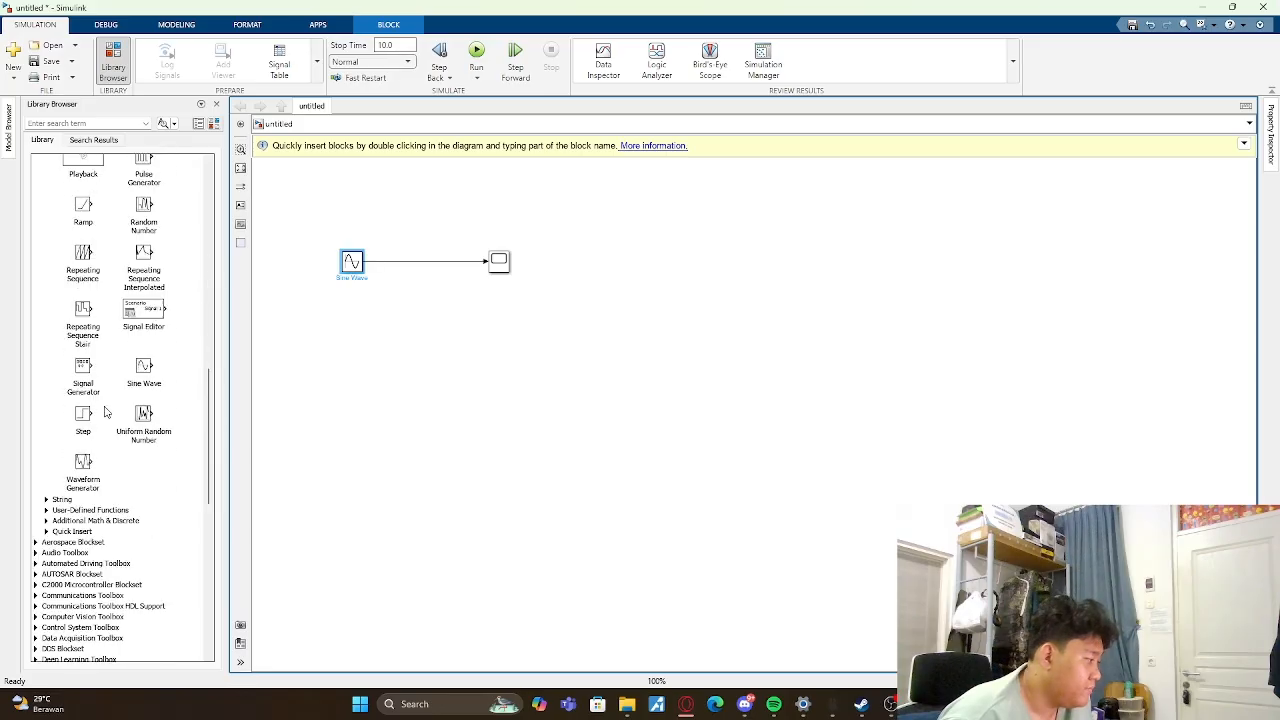
pyautogui.click(46, 500)
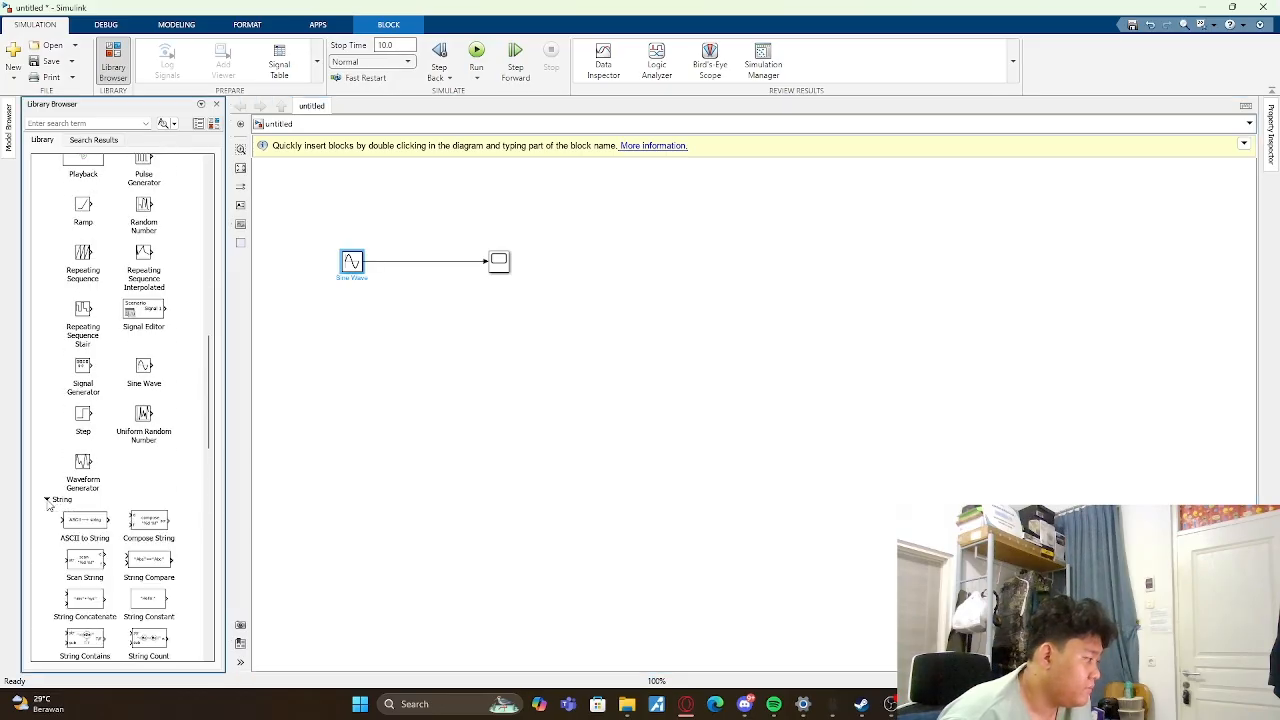
pyautogui.scroll(15, 55, 490)
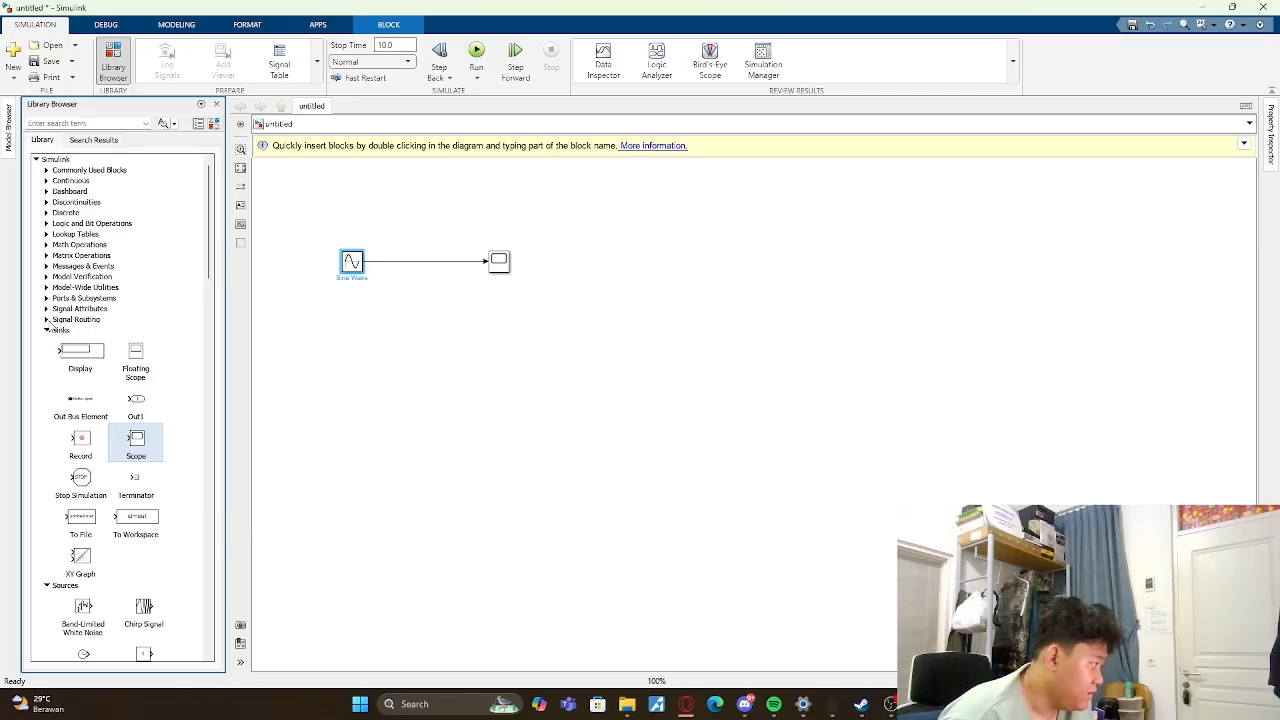
pyautogui.click(47, 321)
pyautogui.scroll(-3, 55, 335)
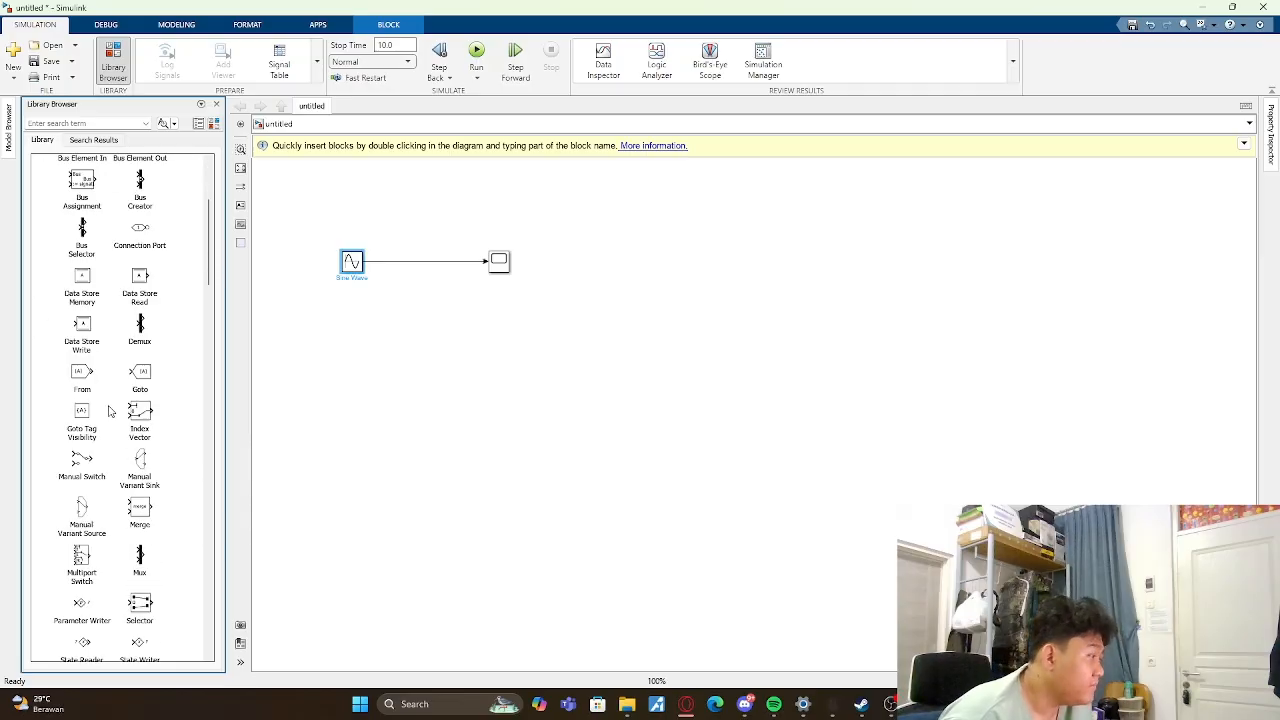
pyautogui.scroll(1, 110, 411)
pyautogui.scroll(-3, 110, 411)
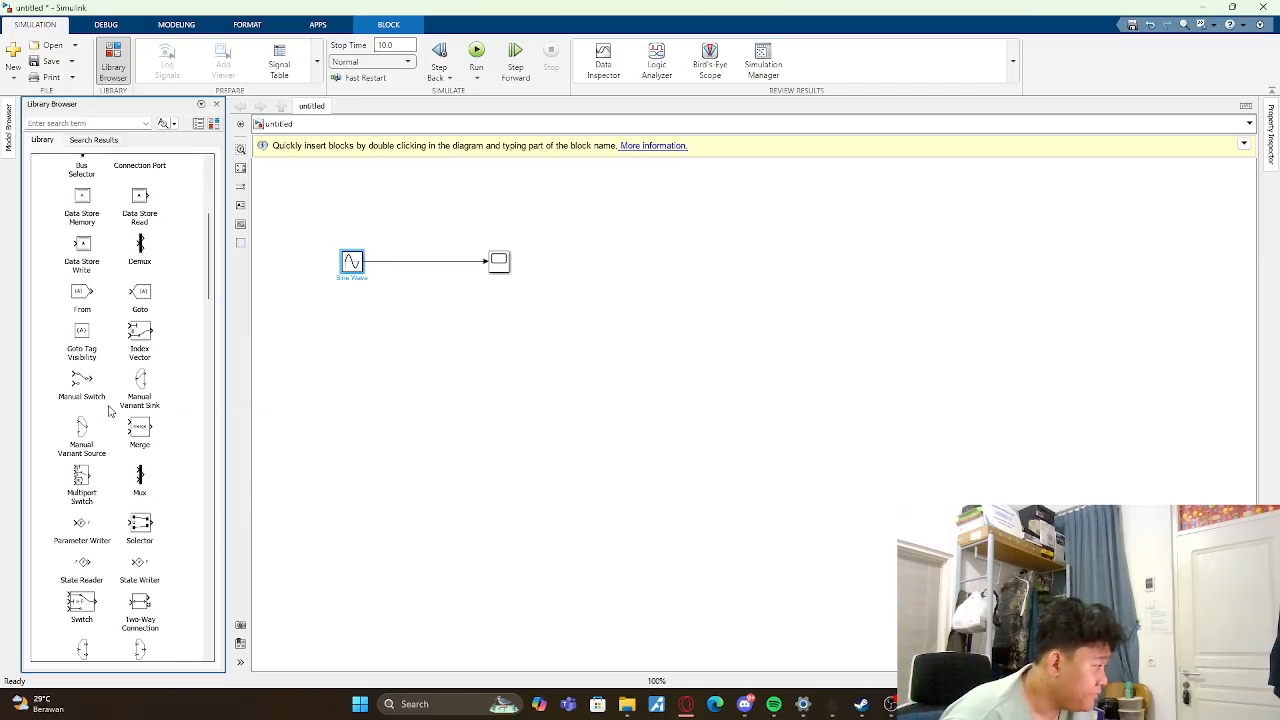
pyautogui.scroll(10, 97, 385)
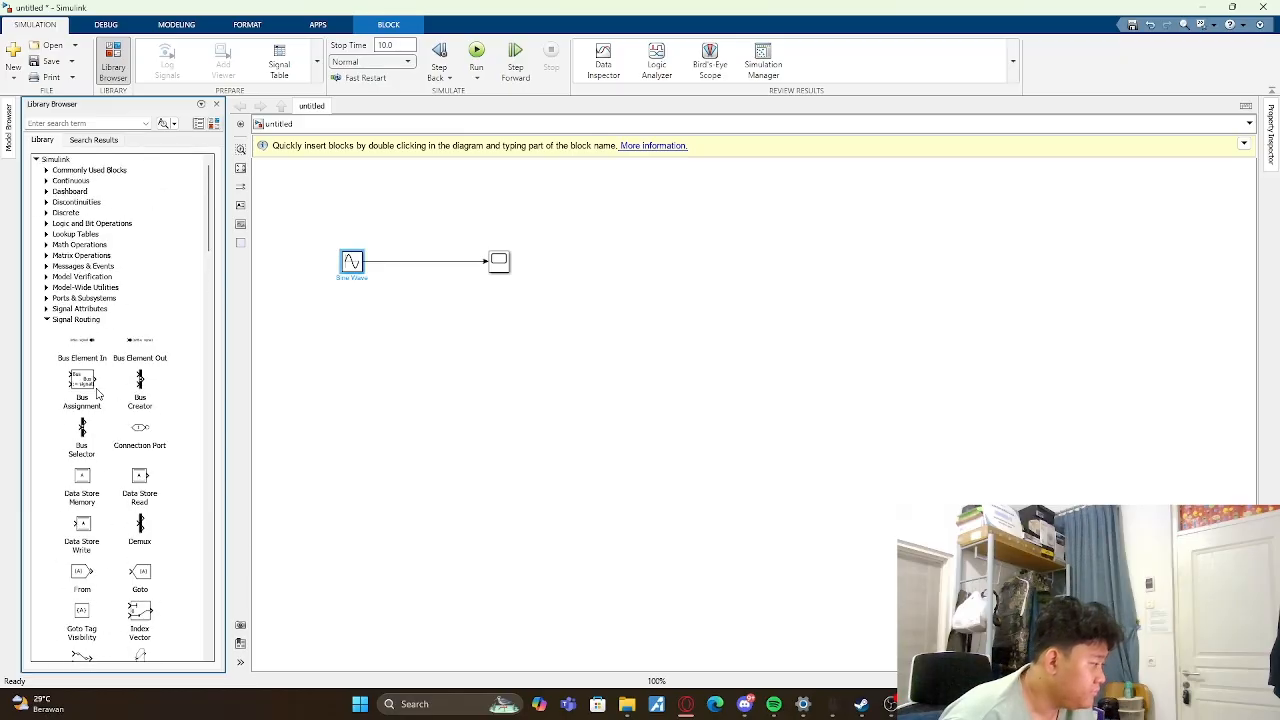
pyautogui.click(46, 311)
pyautogui.scroll(-5, 95, 386)
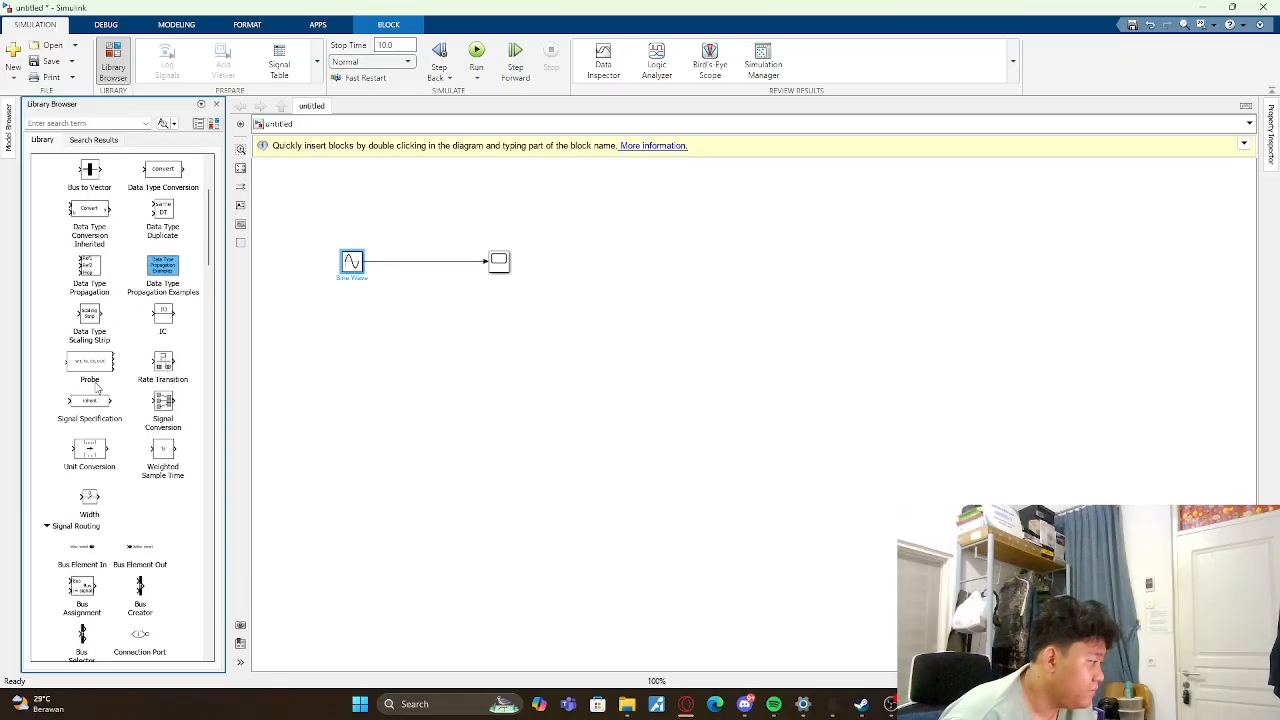
# - Insert a Gain block from the Commonly Used Blocks library into the line between the Sine Wave and Scope blocks
pyautogui.scroll(5, 96, 388)
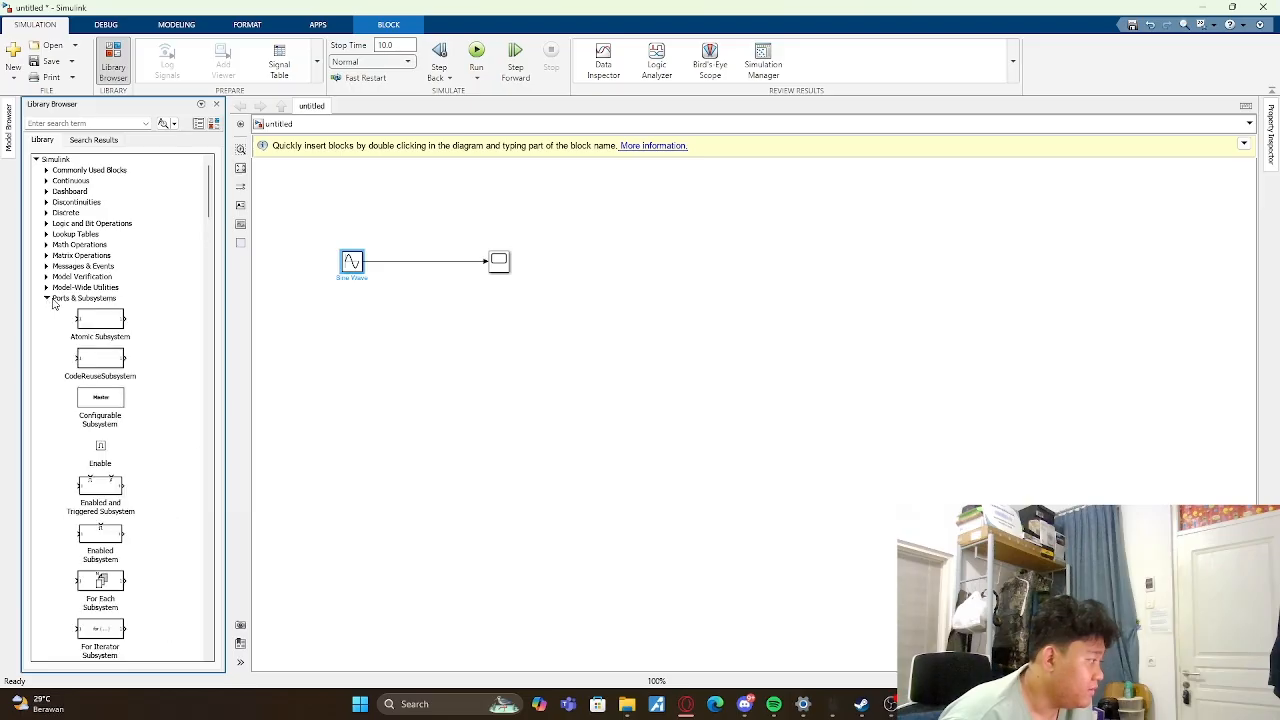
pyautogui.click(45, 287)
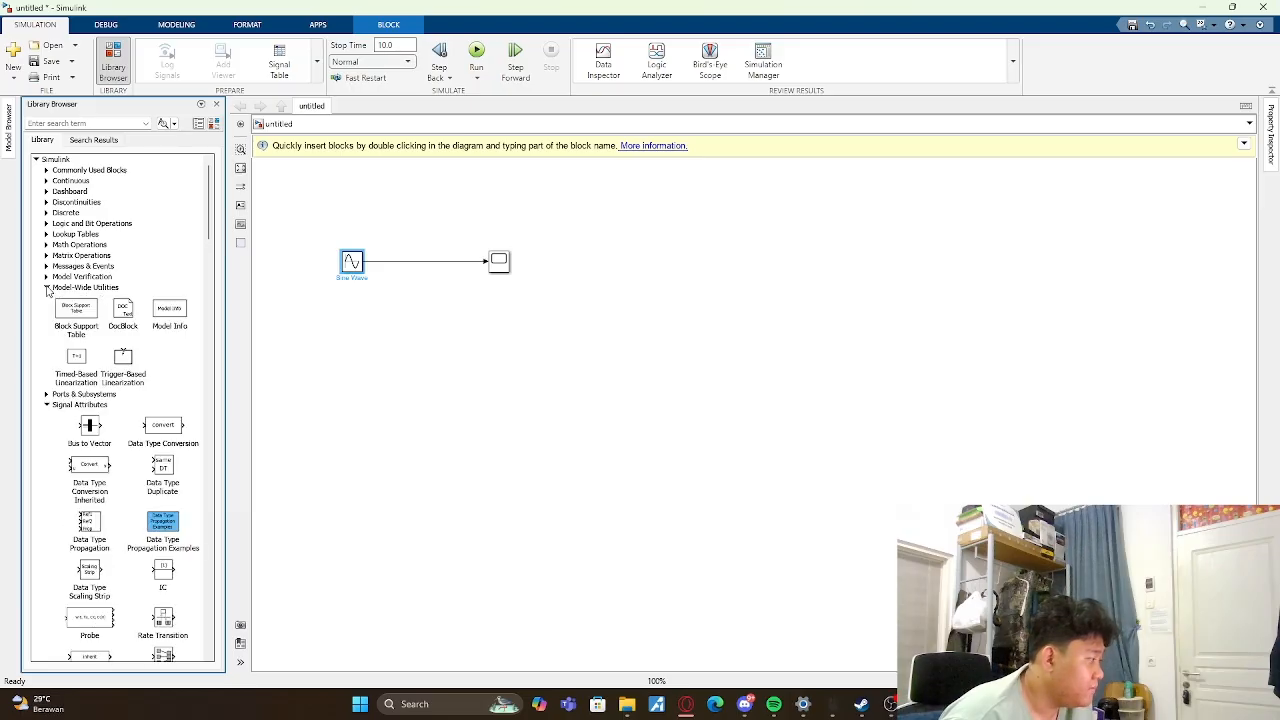
pyautogui.click(46, 277)
pyautogui.click(46, 171)
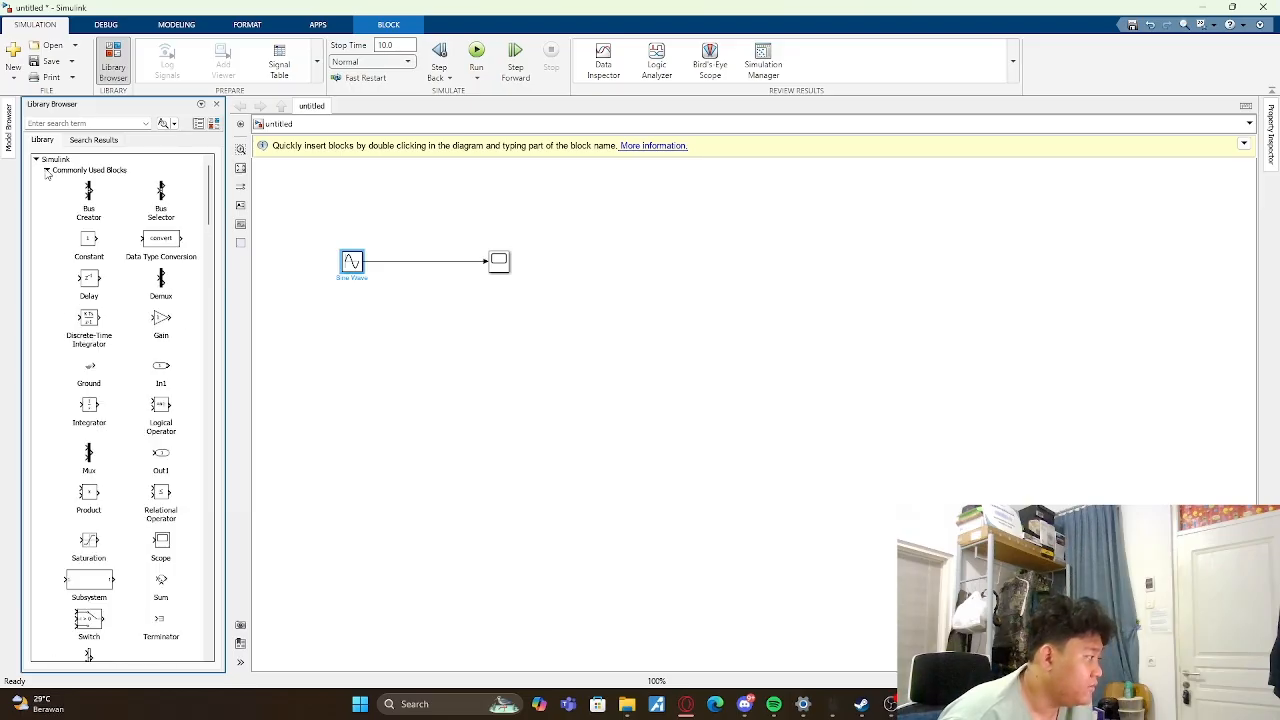
pyautogui.doubleClick(160, 322)
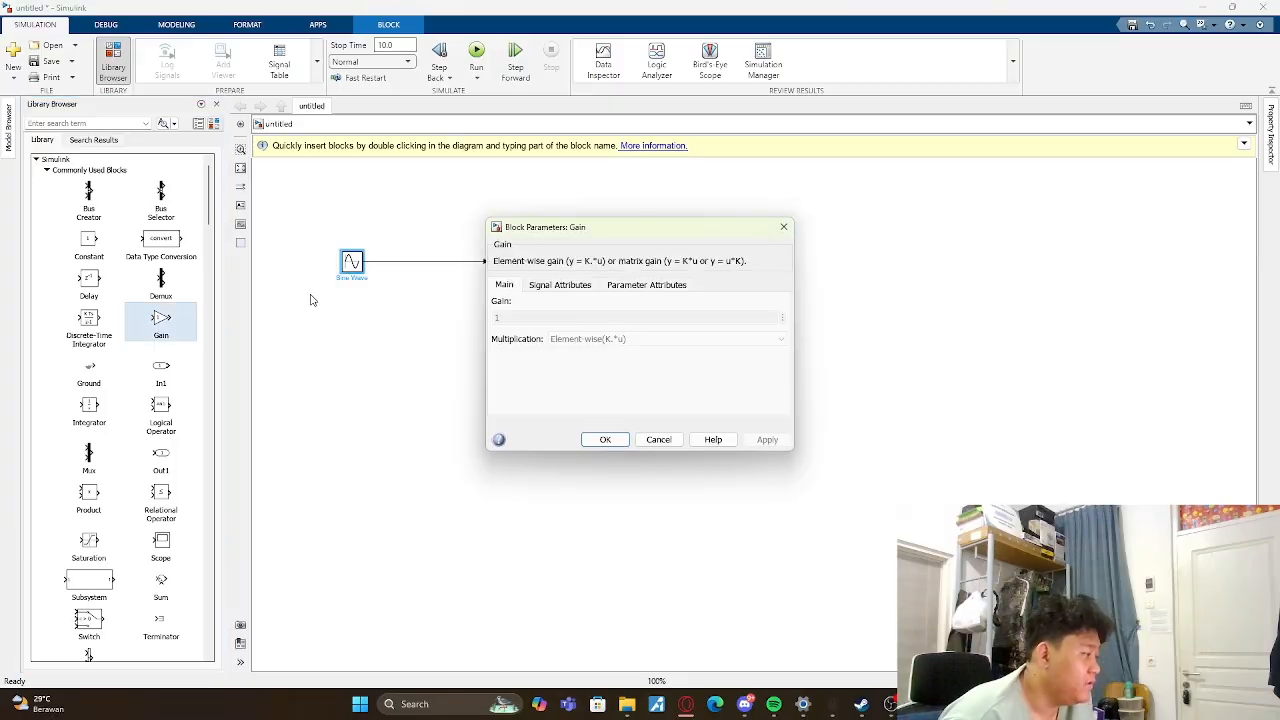
pyautogui.click(783, 227)
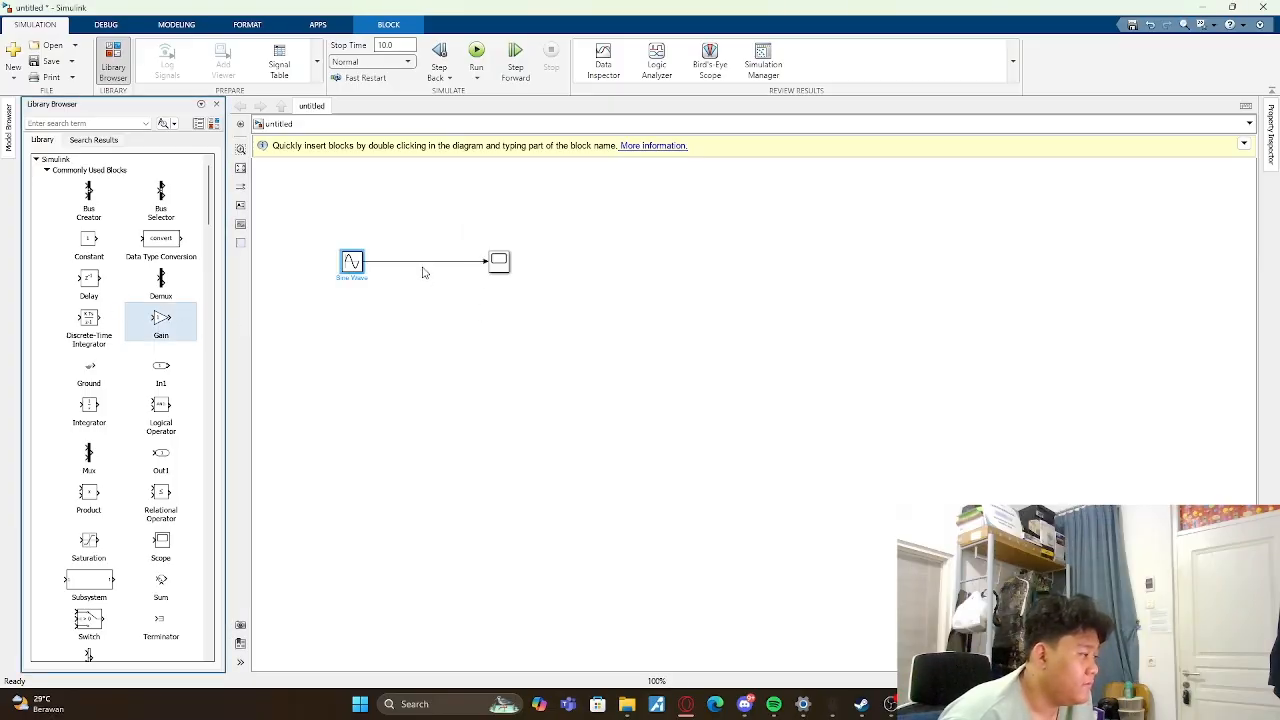
pyautogui.click(429, 261)
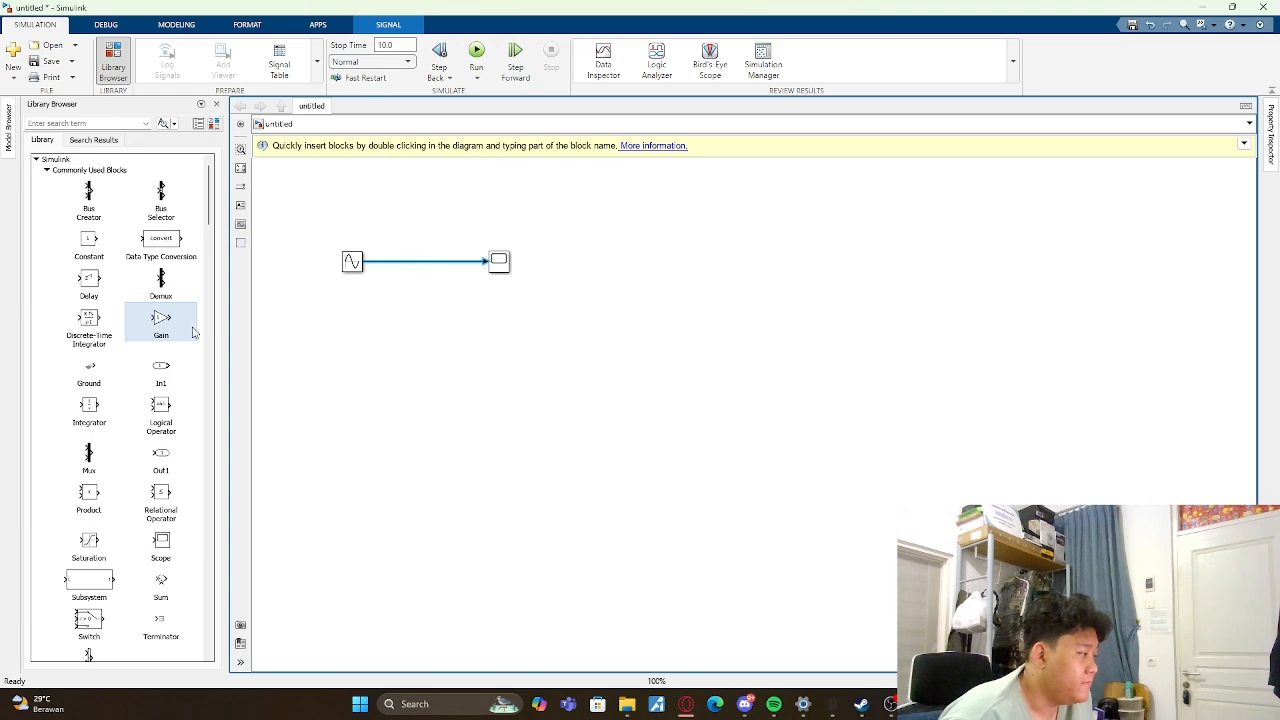
pyautogui.moveTo(193, 327); pyautogui.dragTo(423, 265)
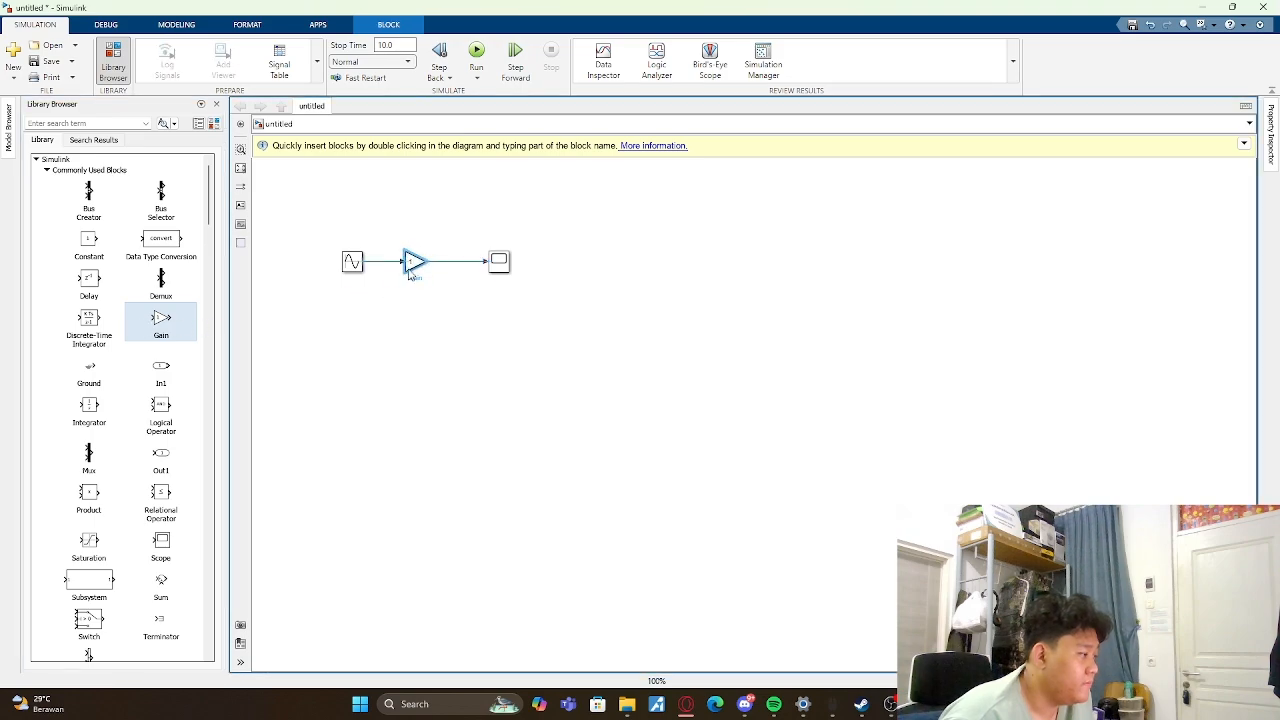
pyautogui.click(530, 349)
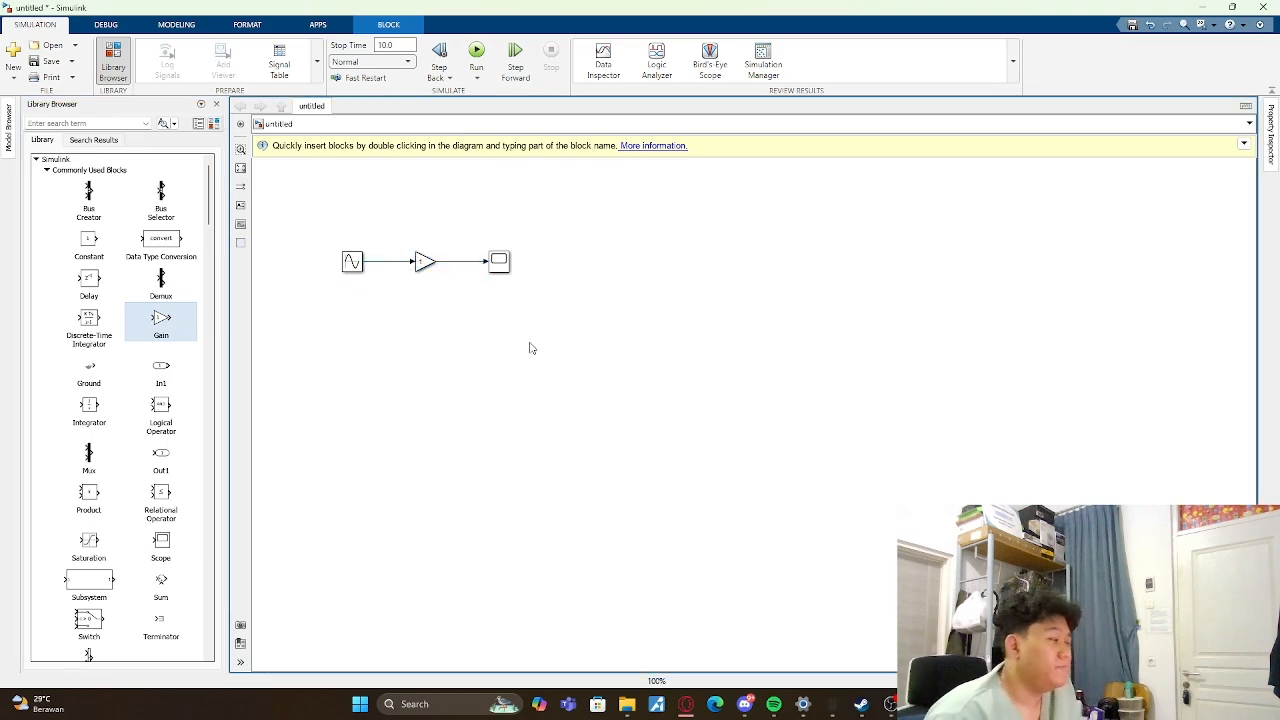
# - Set the Gain block's gain to 4
pyautogui.doubleClick(426, 263)
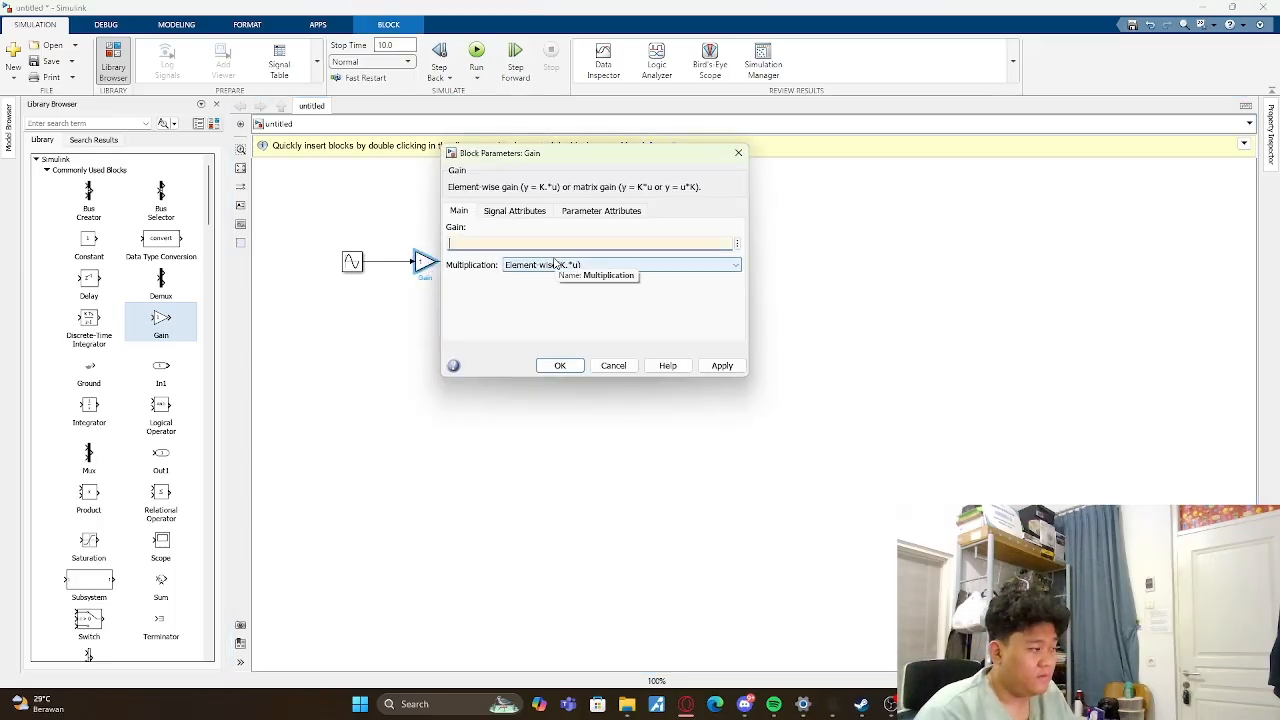
pyautogui.write('4')
pyautogui.press('Return')
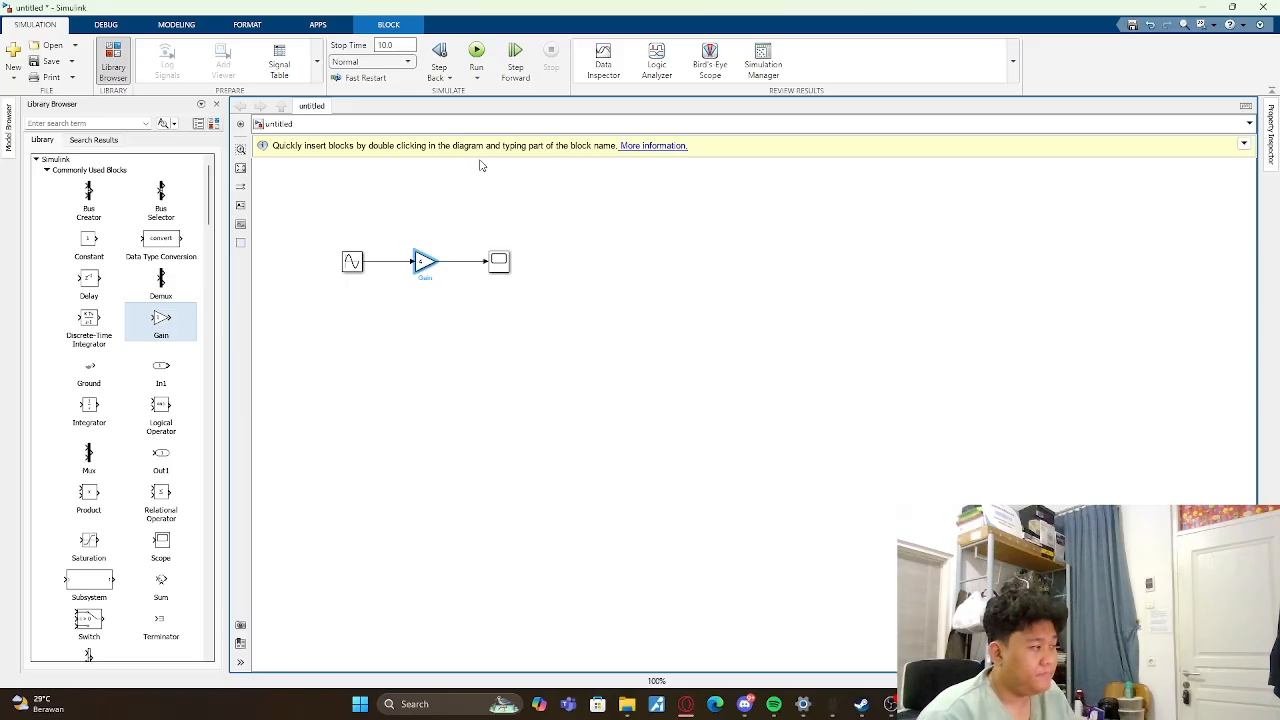
# - Run the simulation, inspect the amplified sine wave in the Scope, and return to the model
pyautogui.click(477, 67)
pyautogui.click(477, 52)
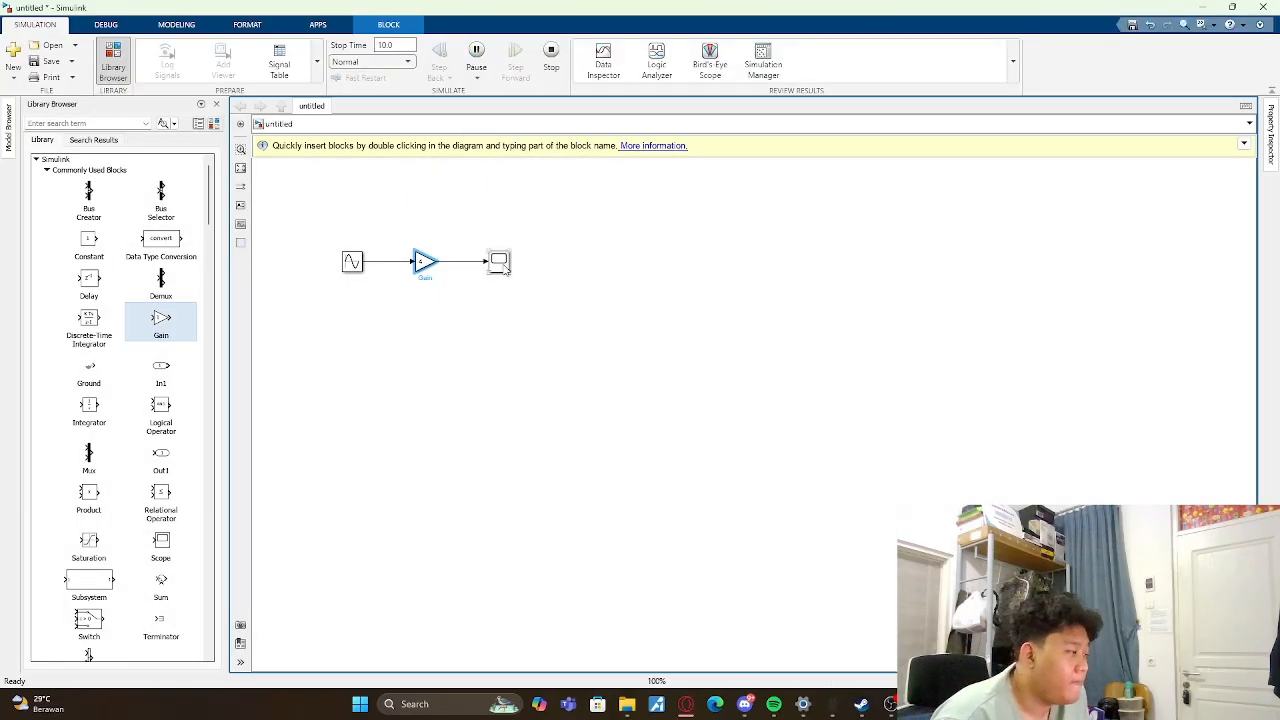
pyautogui.doubleClick(498, 261)
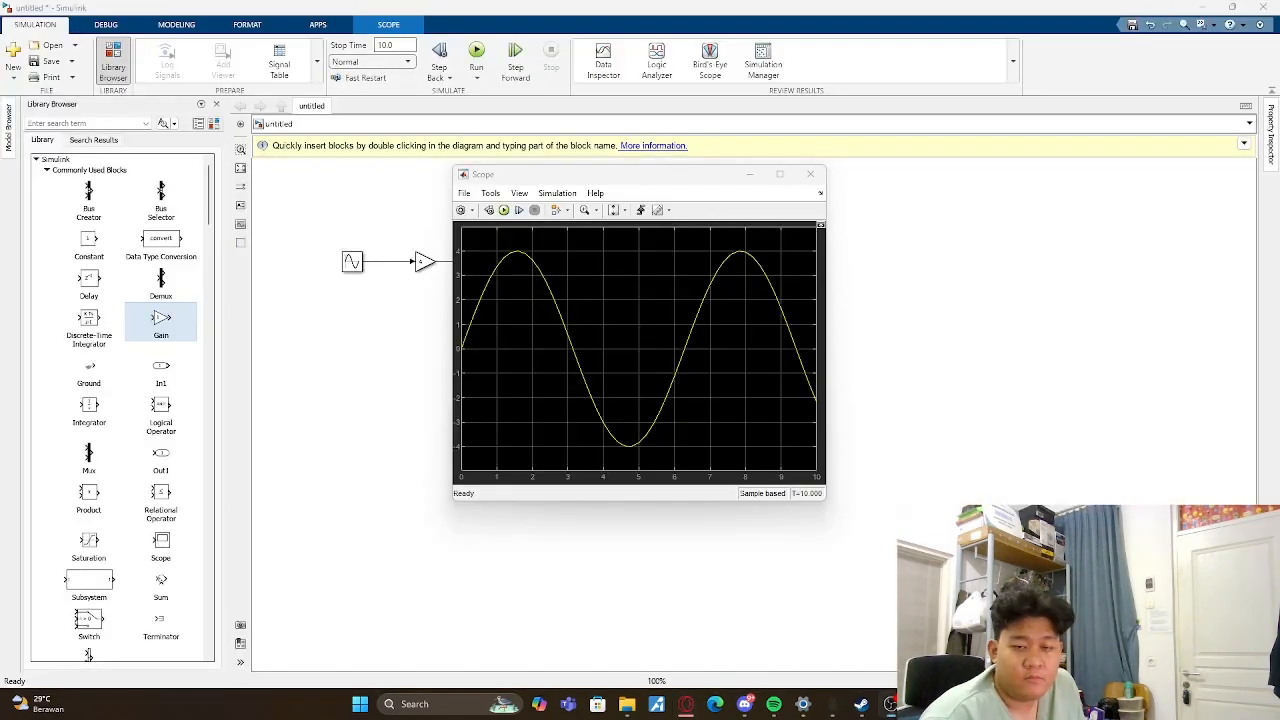
pyautogui.click(895, 312)
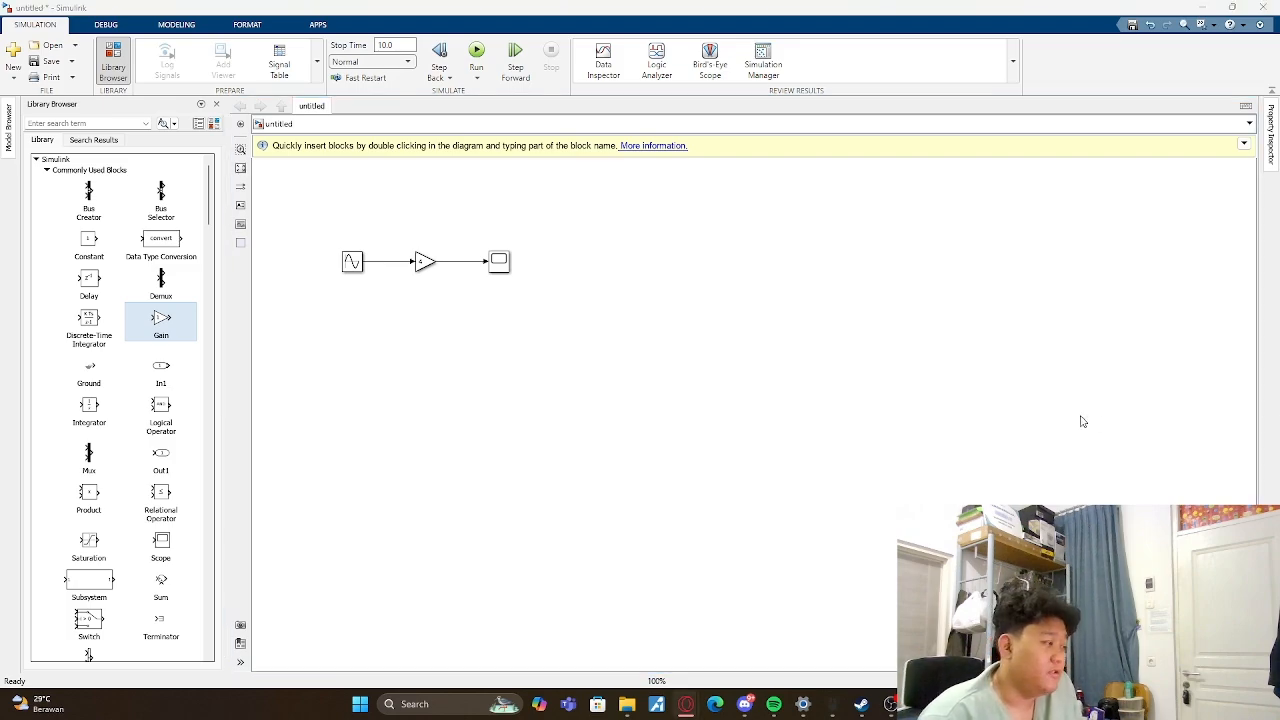
# - Add Chirp Signal and Band-Limited White Noise blocks from the Sources library in a column below the Sine Wave block
pyautogui.scroll(-5, 121, 315)
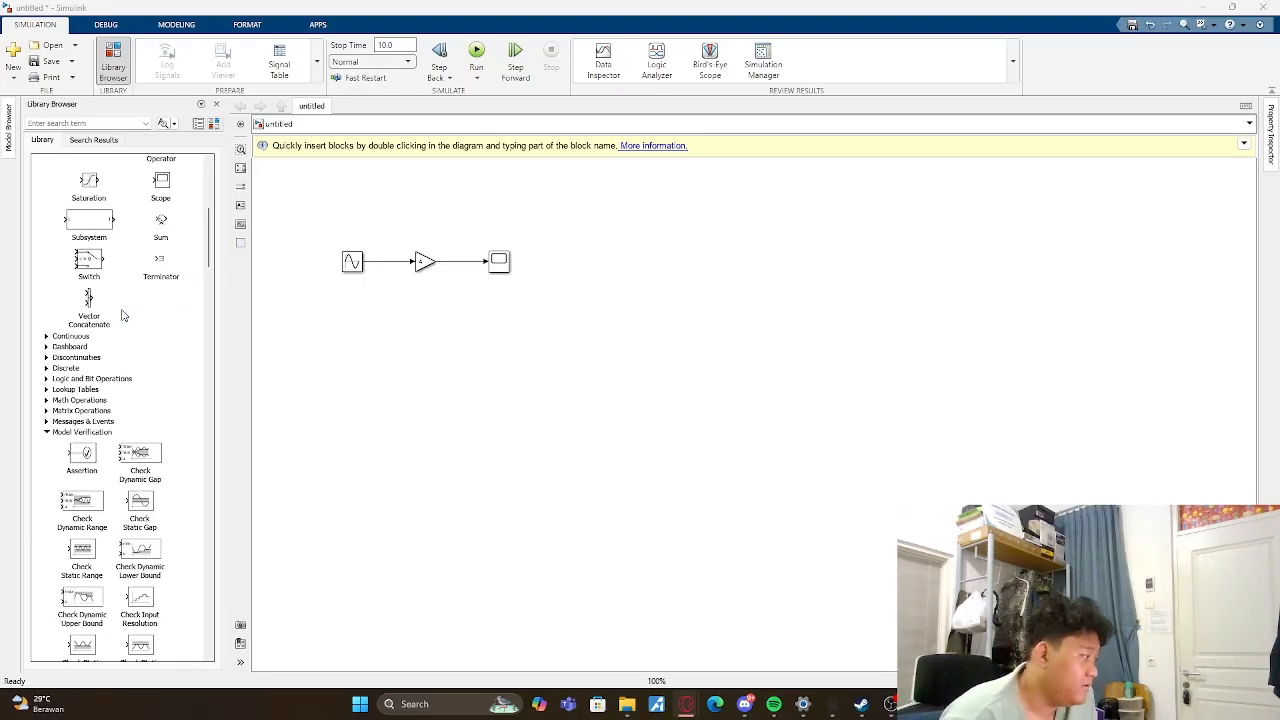
pyautogui.scroll(-15, 95, 380)
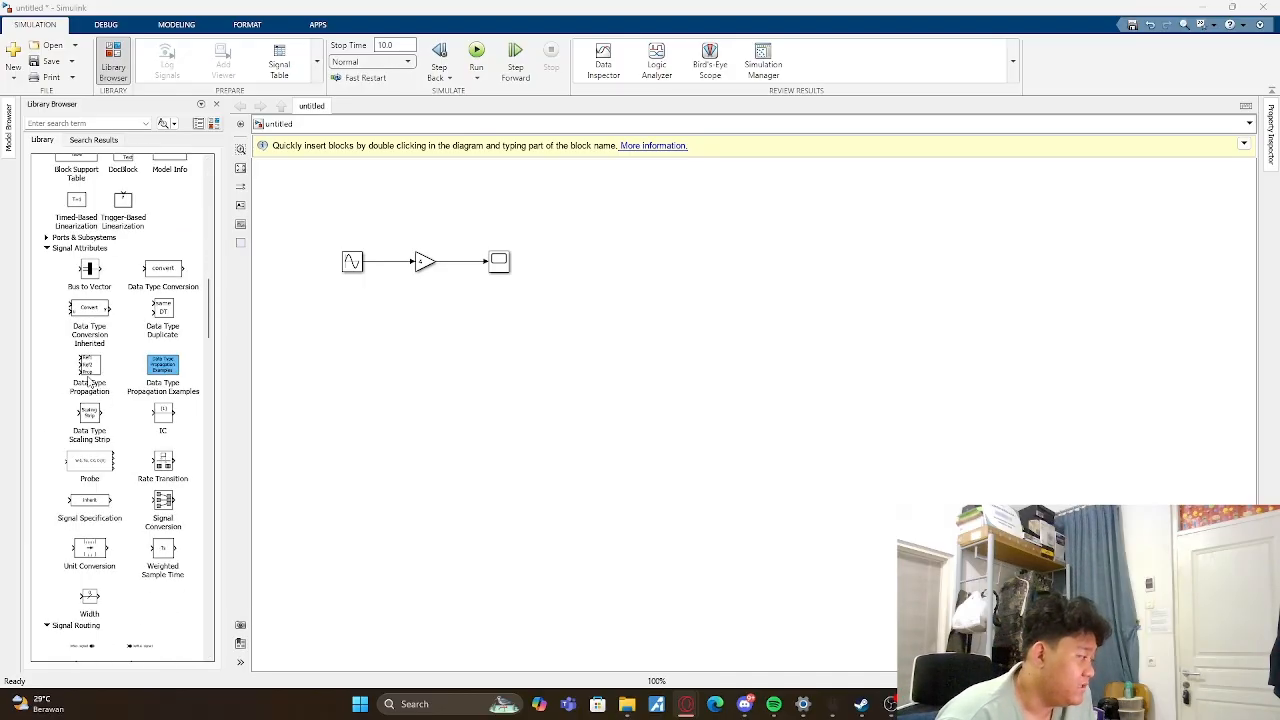
pyautogui.scroll(-12, 88, 381)
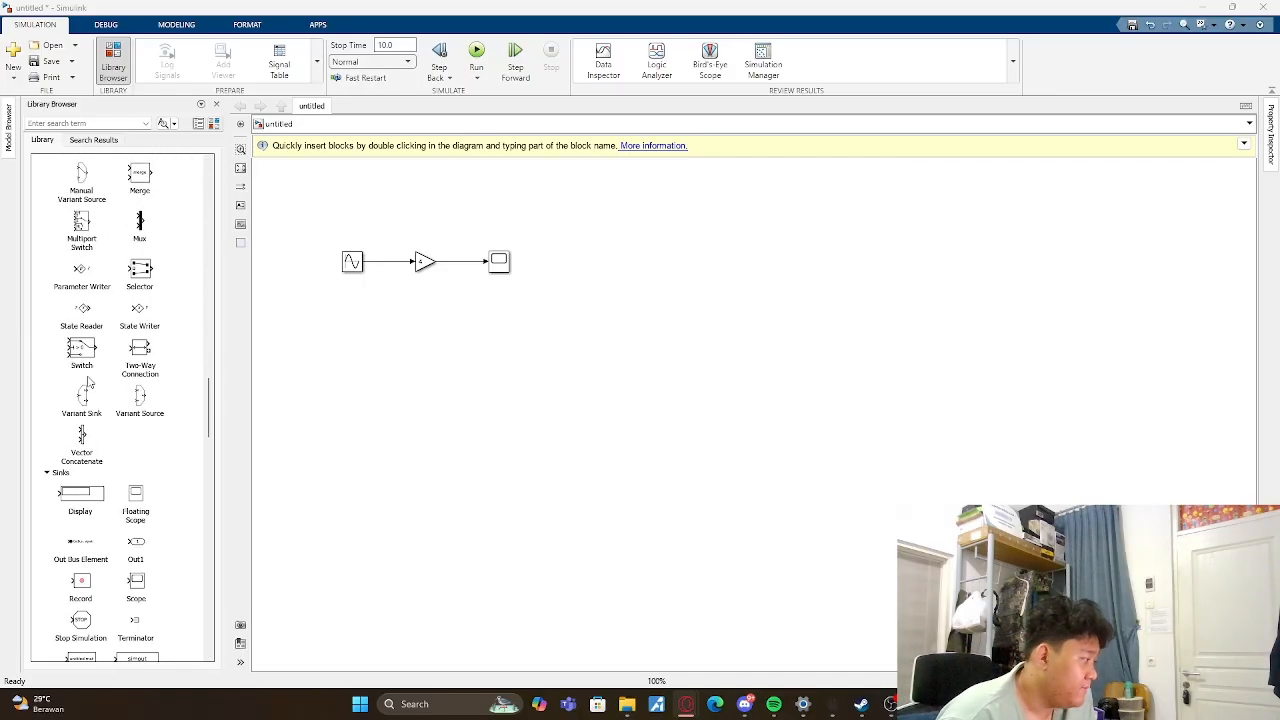
pyautogui.scroll(-1, 90, 383)
pyautogui.moveTo(143, 430); pyautogui.dragTo(353, 303)
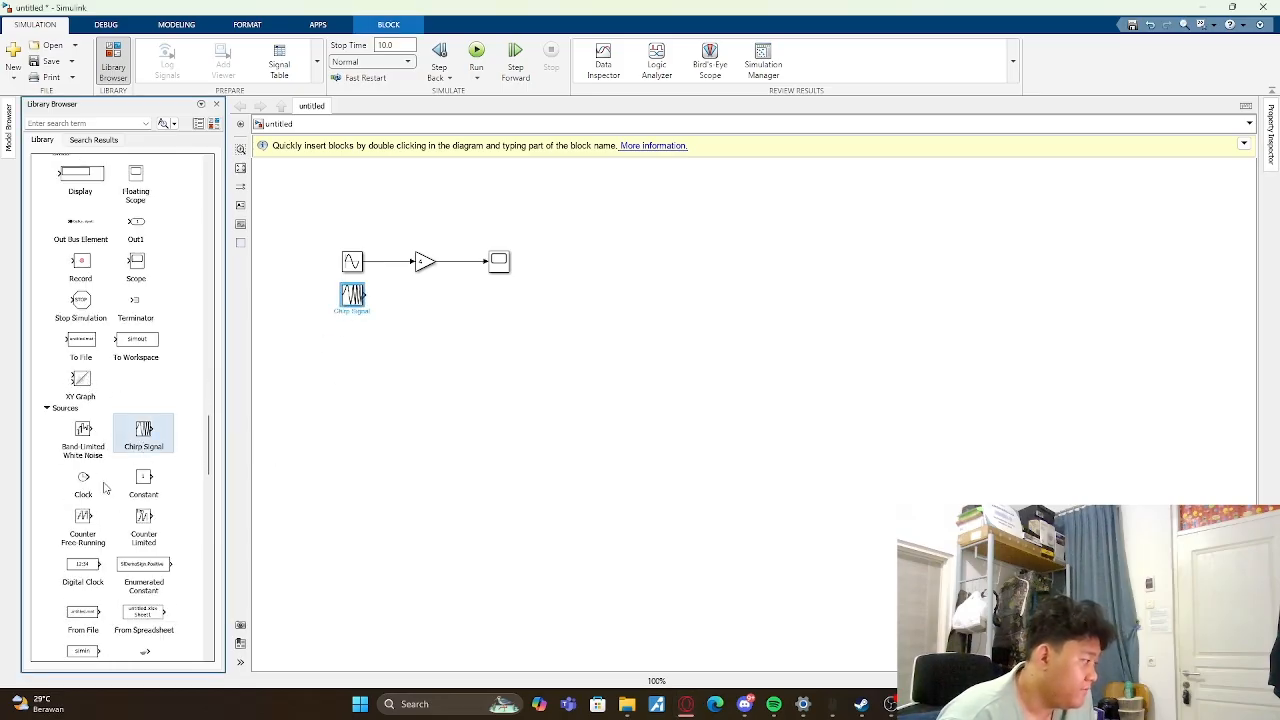
pyautogui.moveTo(86, 432); pyautogui.dragTo(352, 330)
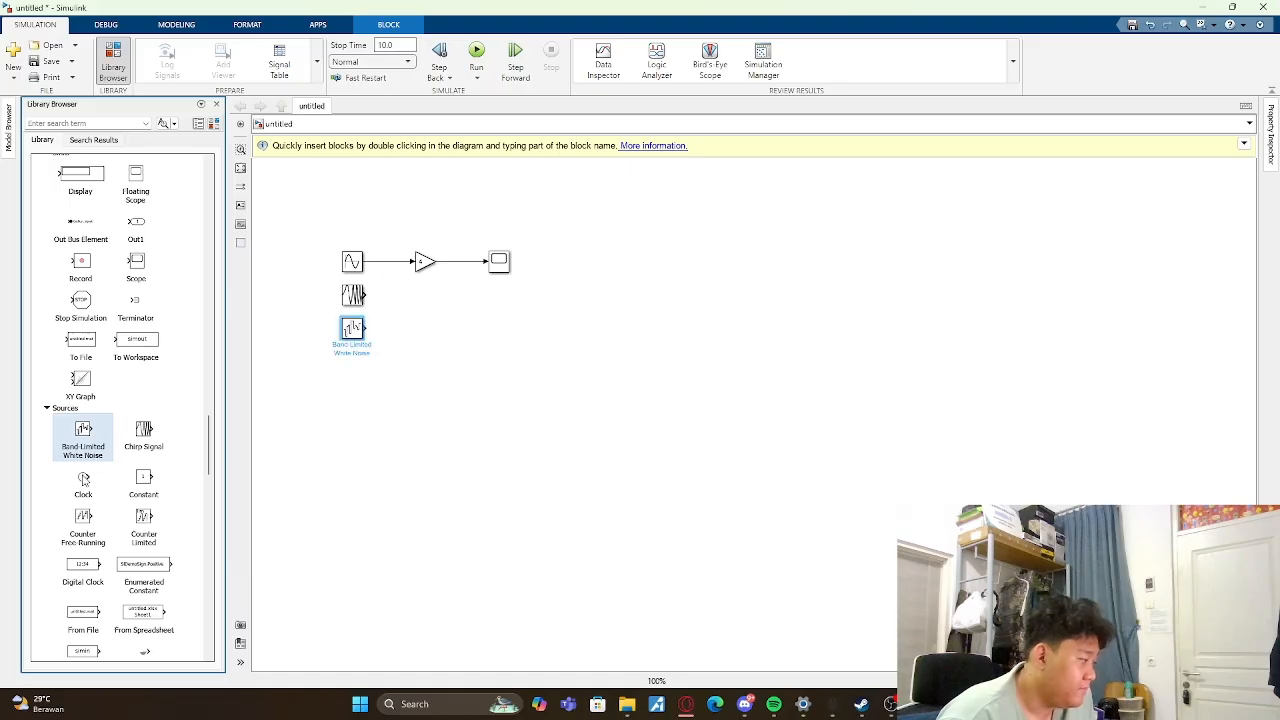
# - Add a From Workspace block beyond the Scope and a Repeating Sequence block below the Band-Limited White Noise block
pyautogui.scroll(-3, 86, 476)
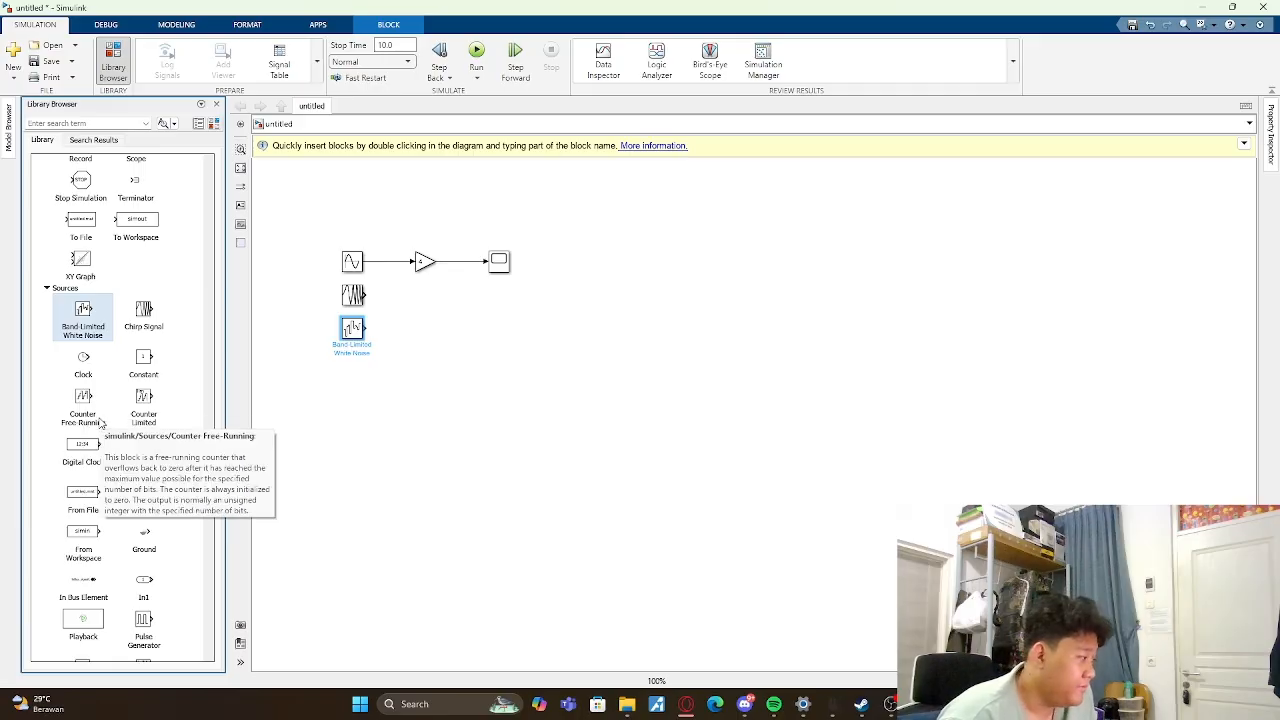
pyautogui.scroll(-3, 86, 406)
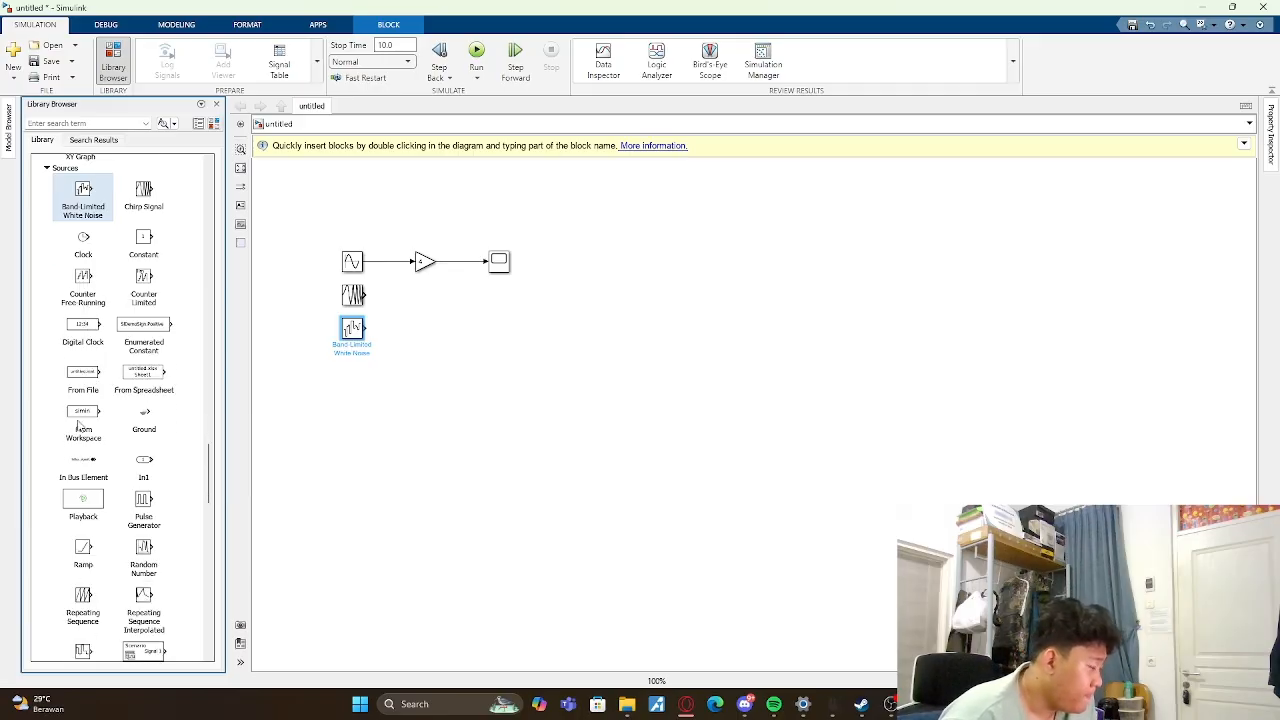
pyautogui.moveTo(83, 415); pyautogui.dragTo(672, 262)
pyautogui.scroll(-4, 93, 415)
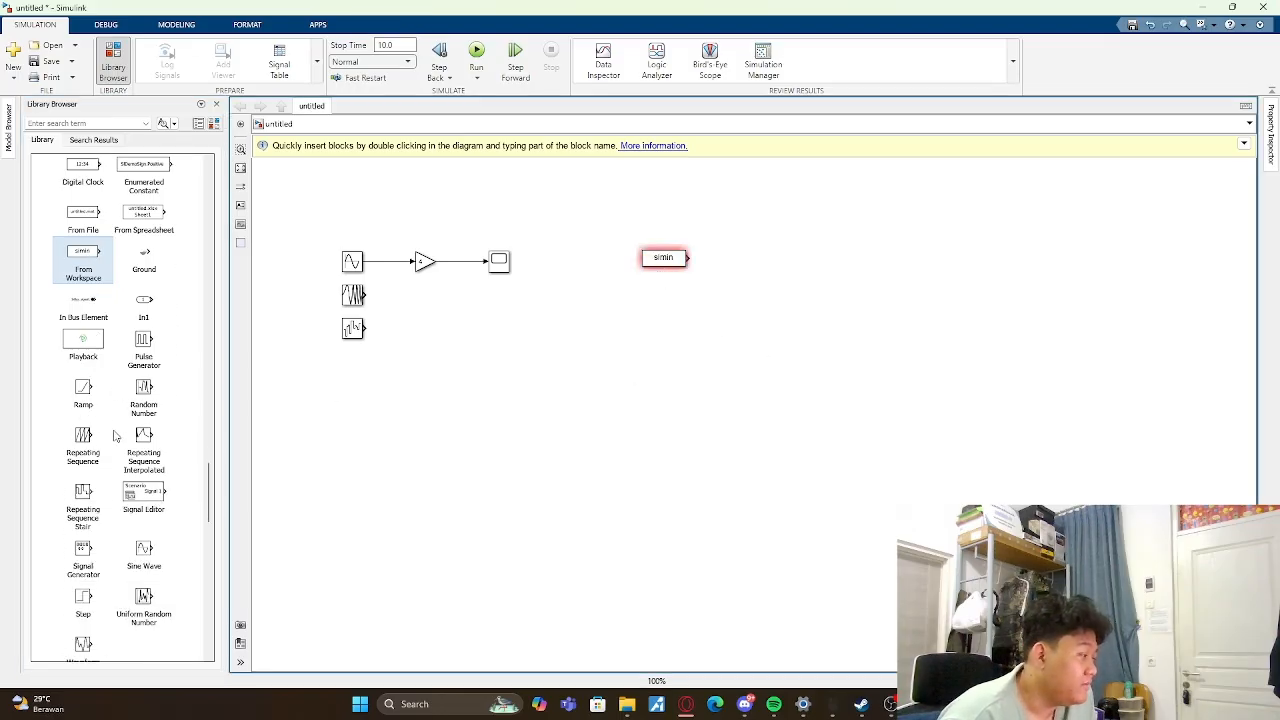
pyautogui.moveTo(88, 442); pyautogui.dragTo(353, 371)
# - Browse the blocks in the Sources, Signal Attributes, Model-Wide Utilities, Model Verification and Commonly Used Blocks libraries
pyautogui.scroll(-1, 100, 486)
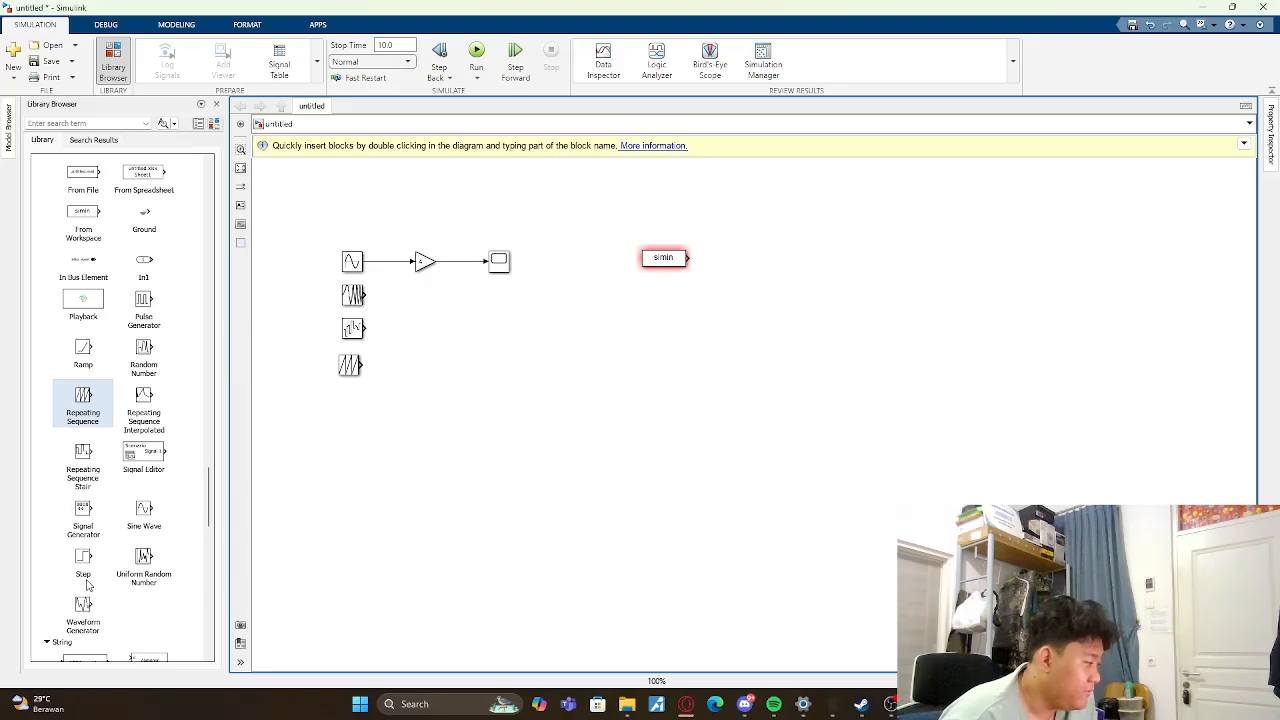
pyautogui.scroll(5, 90, 565)
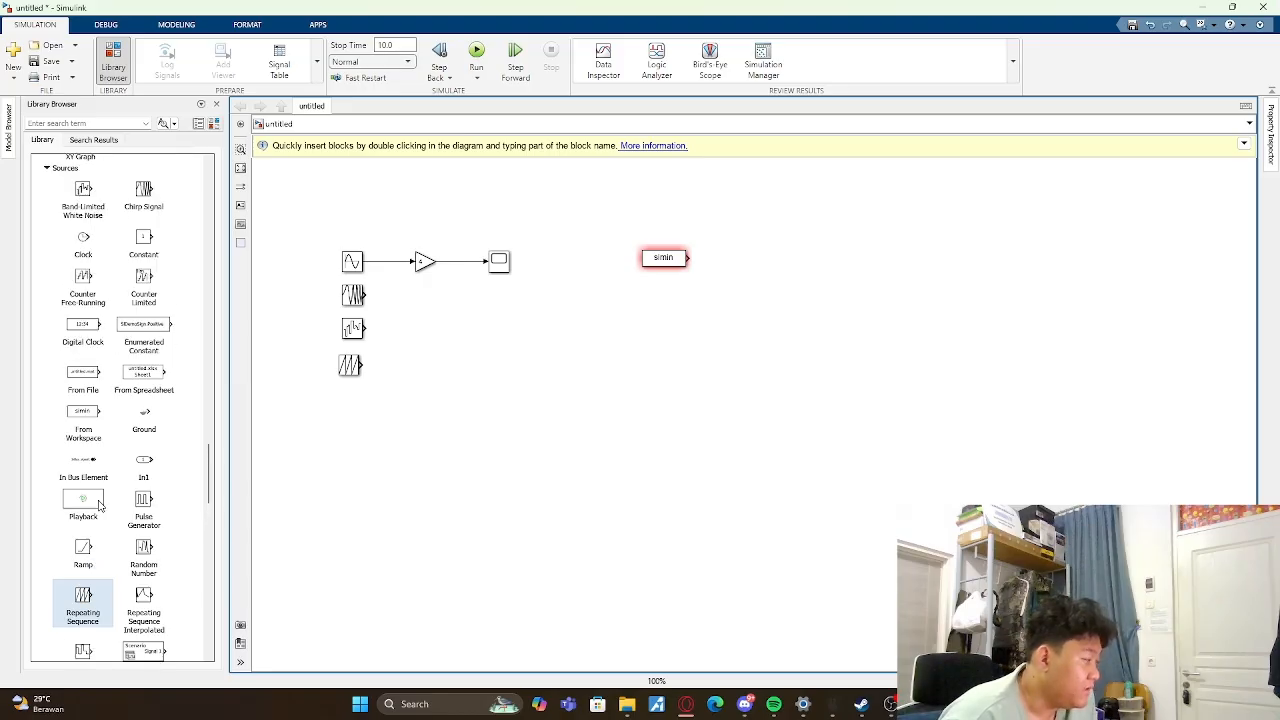
pyautogui.scroll(2, 116, 314)
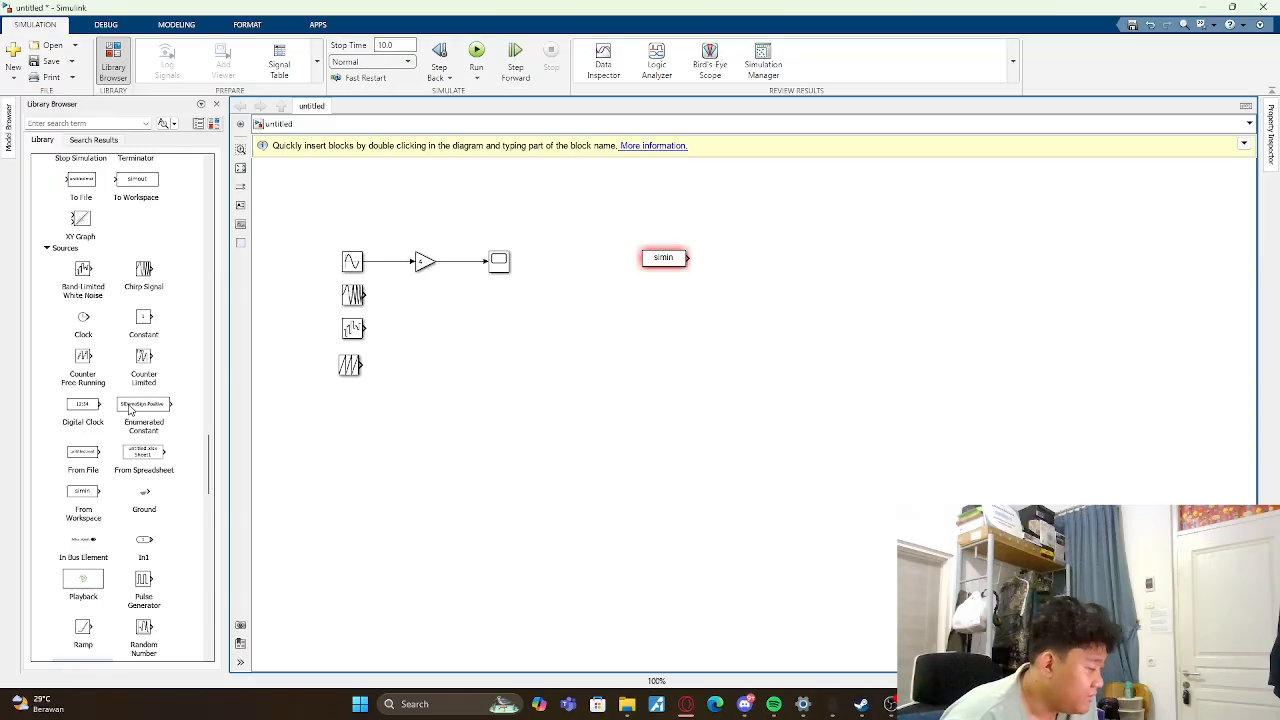
pyautogui.scroll(-2, 128, 408)
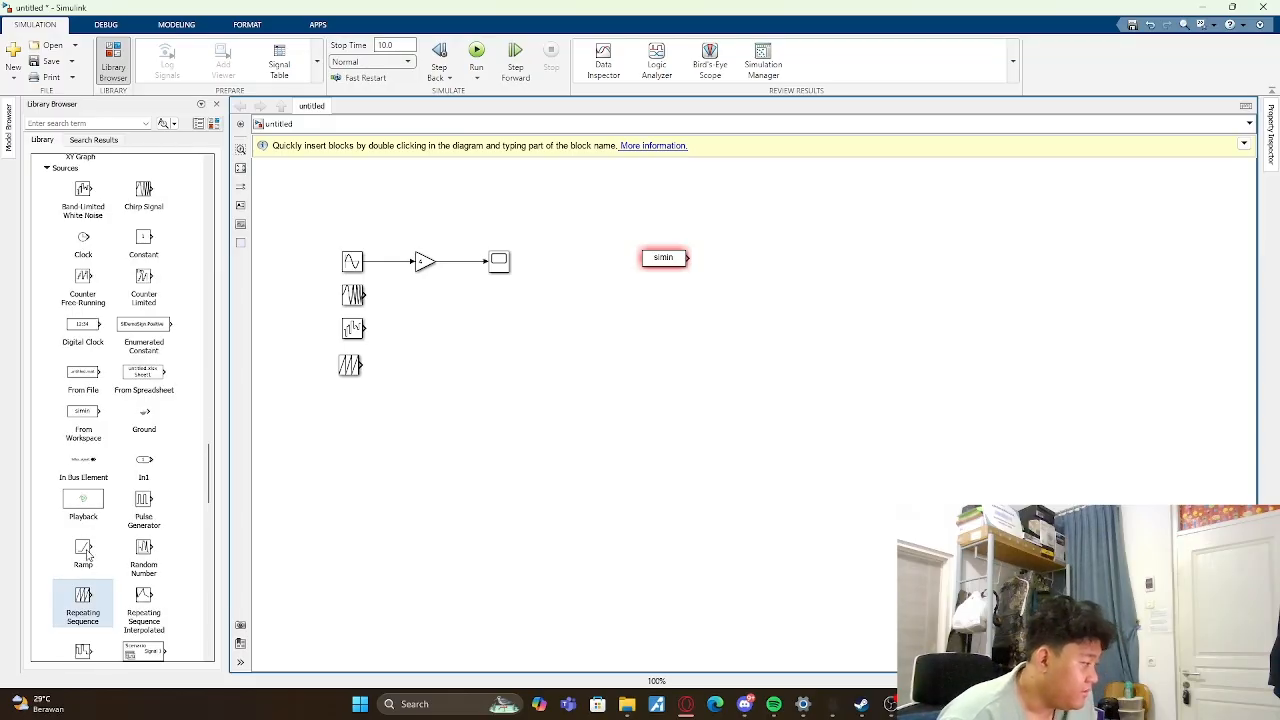
pyautogui.scroll(-4, 86, 551)
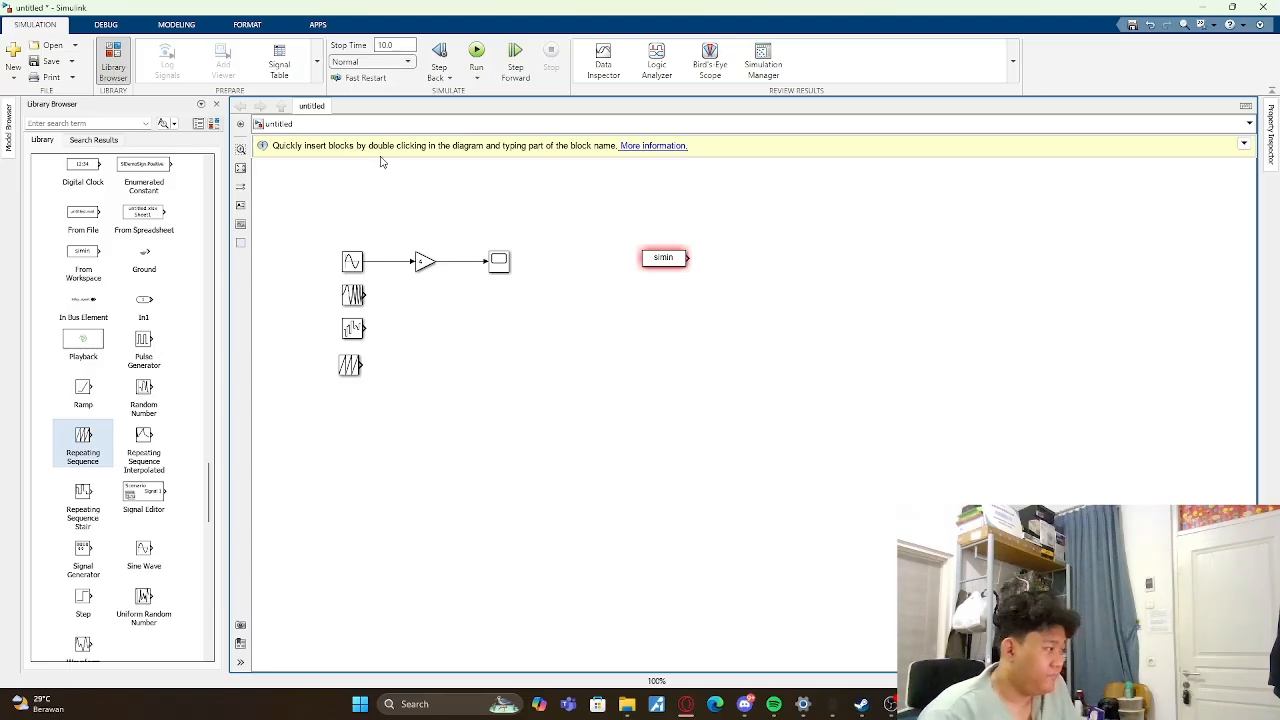
pyautogui.scroll(20, 174, 286)
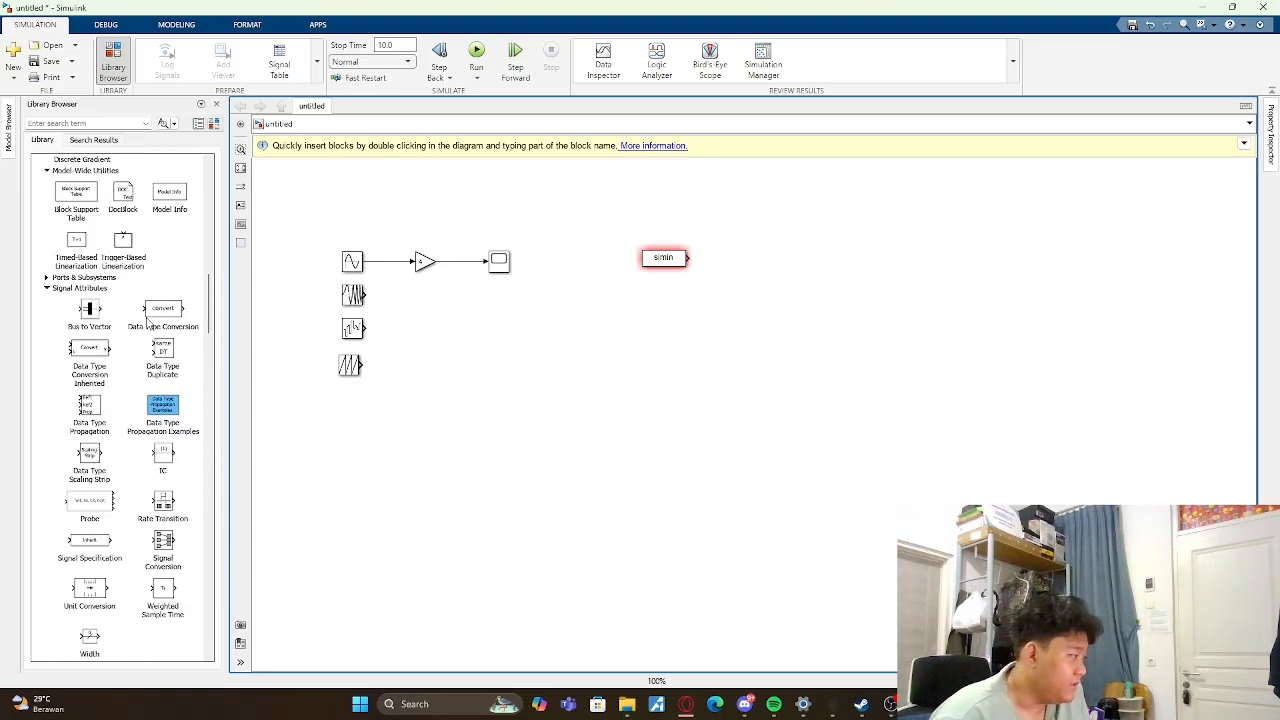
pyautogui.scroll(15, 147, 322)
pyautogui.scroll(10, 82, 385)
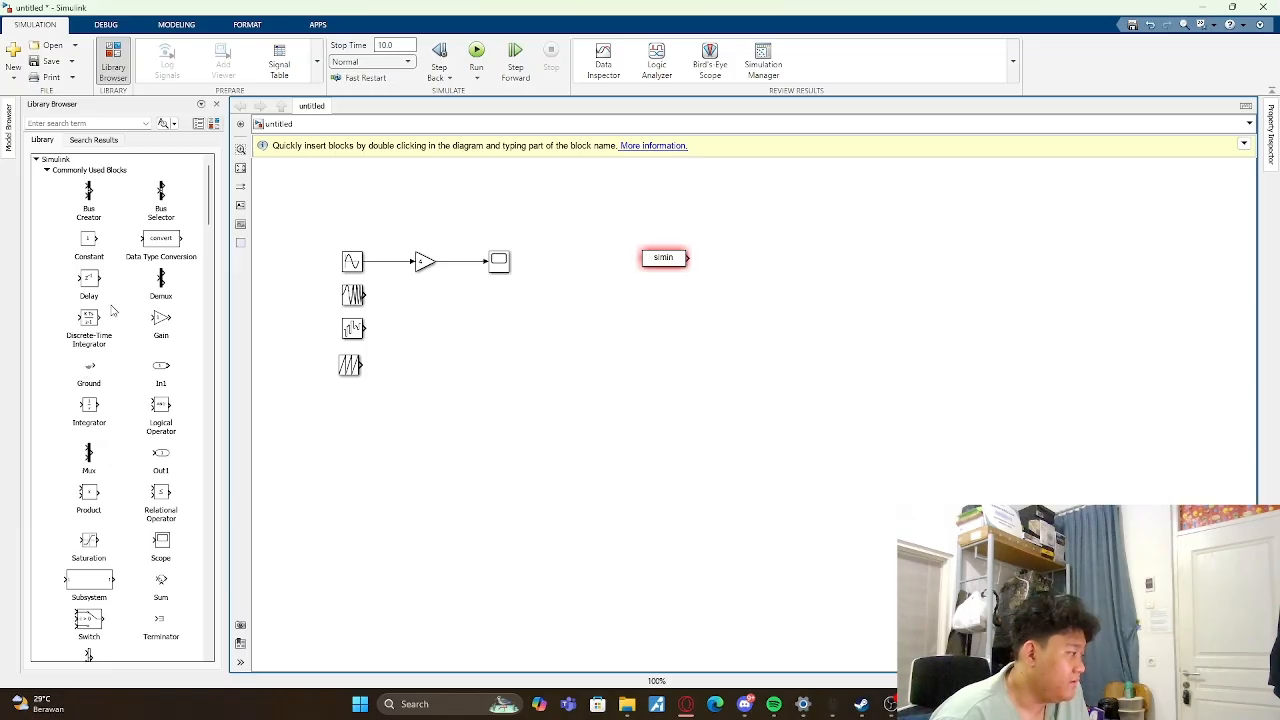
pyautogui.scroll(-20, 113, 310)
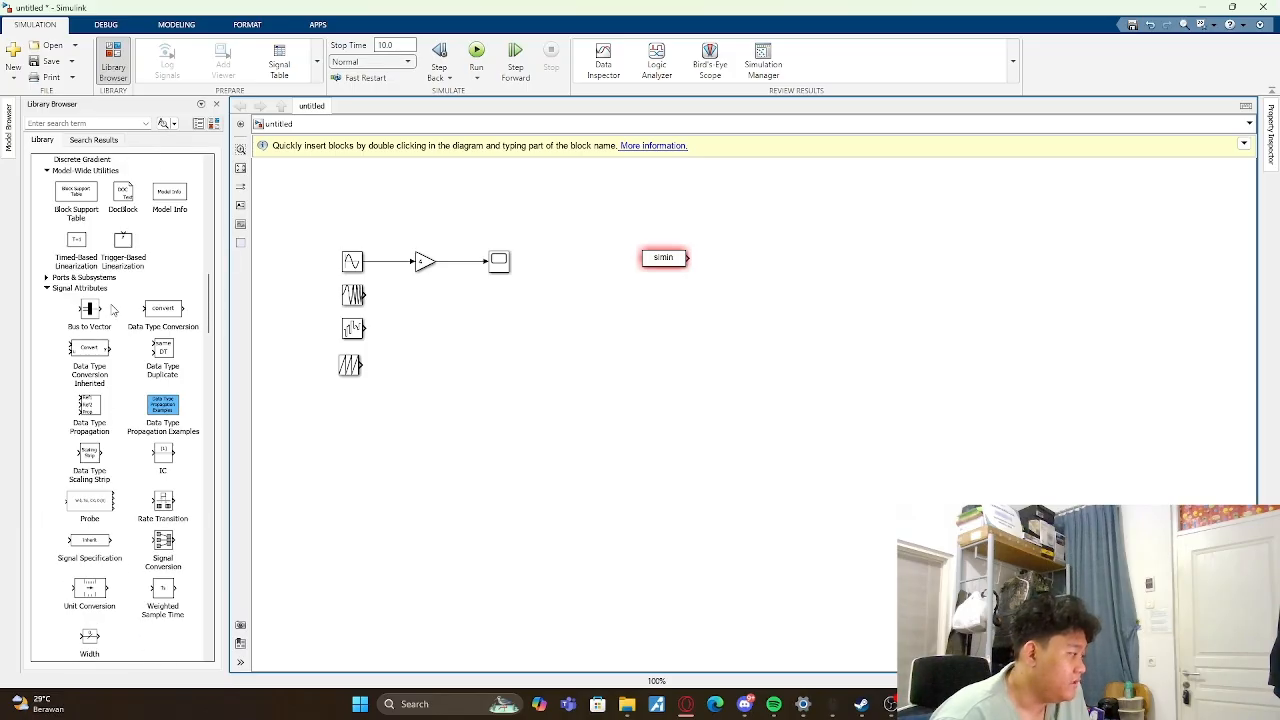
pyautogui.scroll(5, 113, 311)
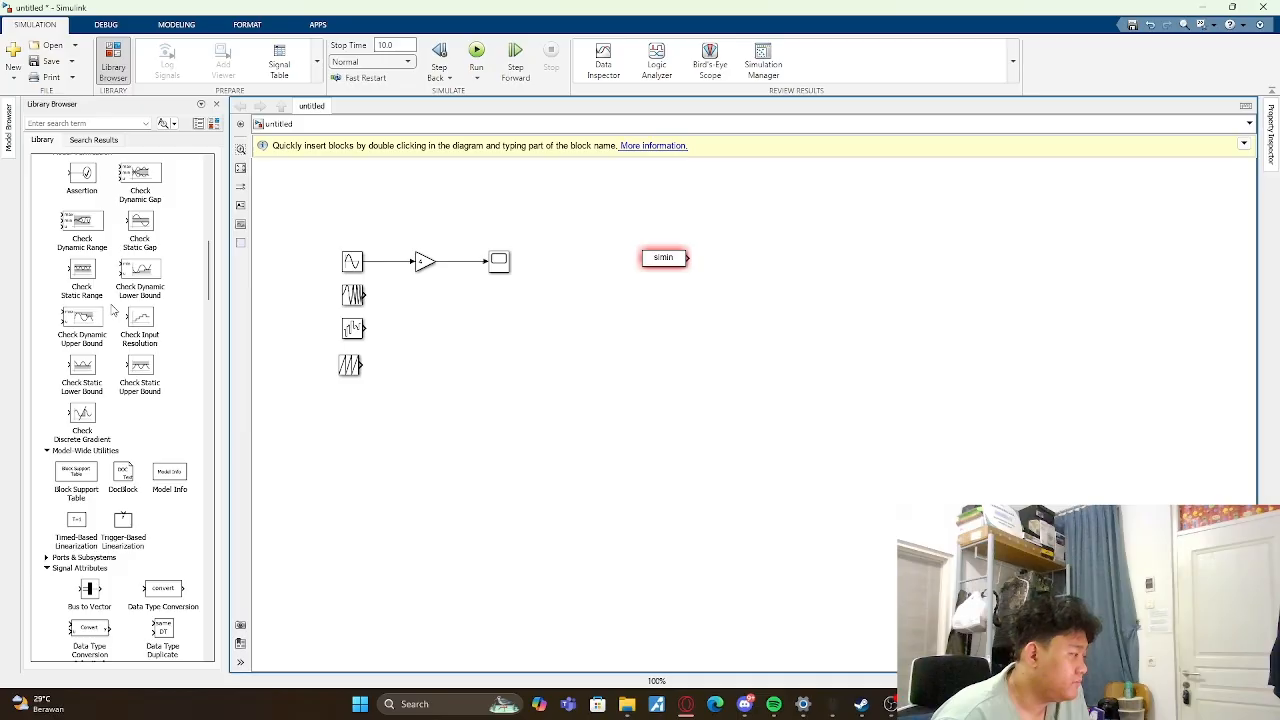
# - Add three Scope blocks from the Sinks library in a column below the first Scope, one beside each unconnected signal source
pyautogui.click(115, 62)
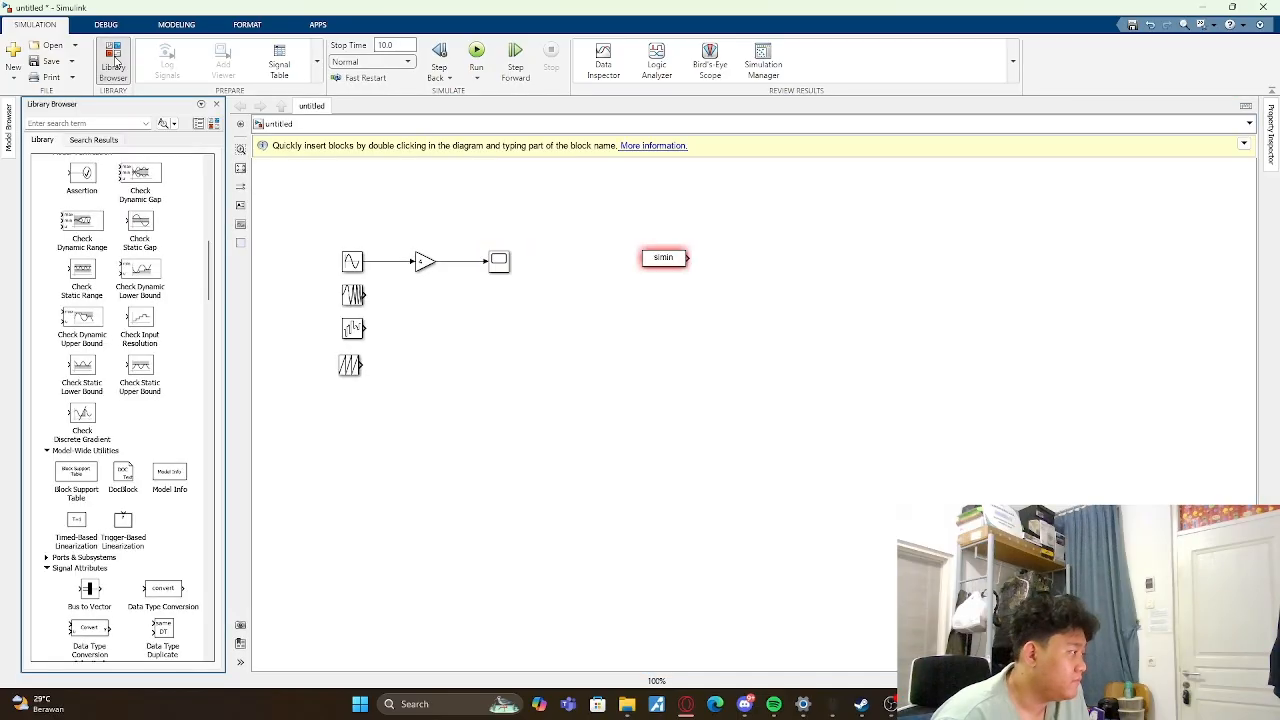
pyautogui.scroll(5, 113, 293)
pyautogui.scroll(-20, 113, 298)
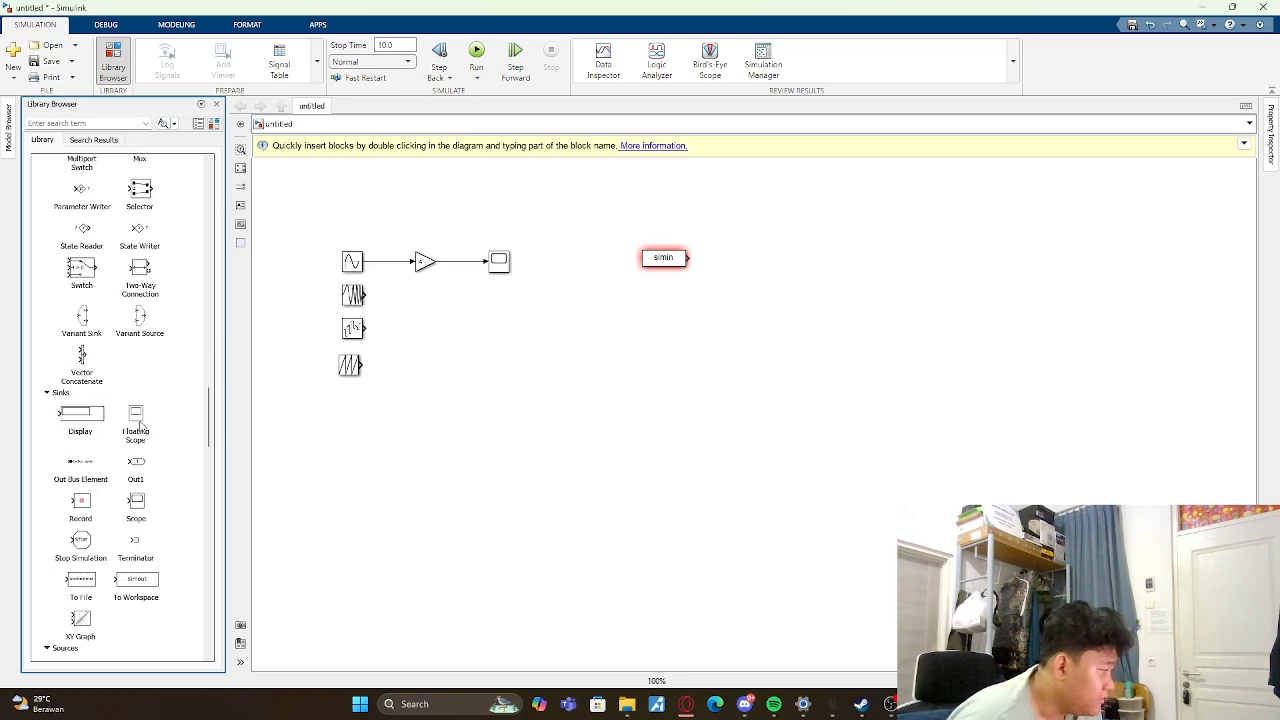
pyautogui.moveTo(136, 503); pyautogui.dragTo(500, 301)
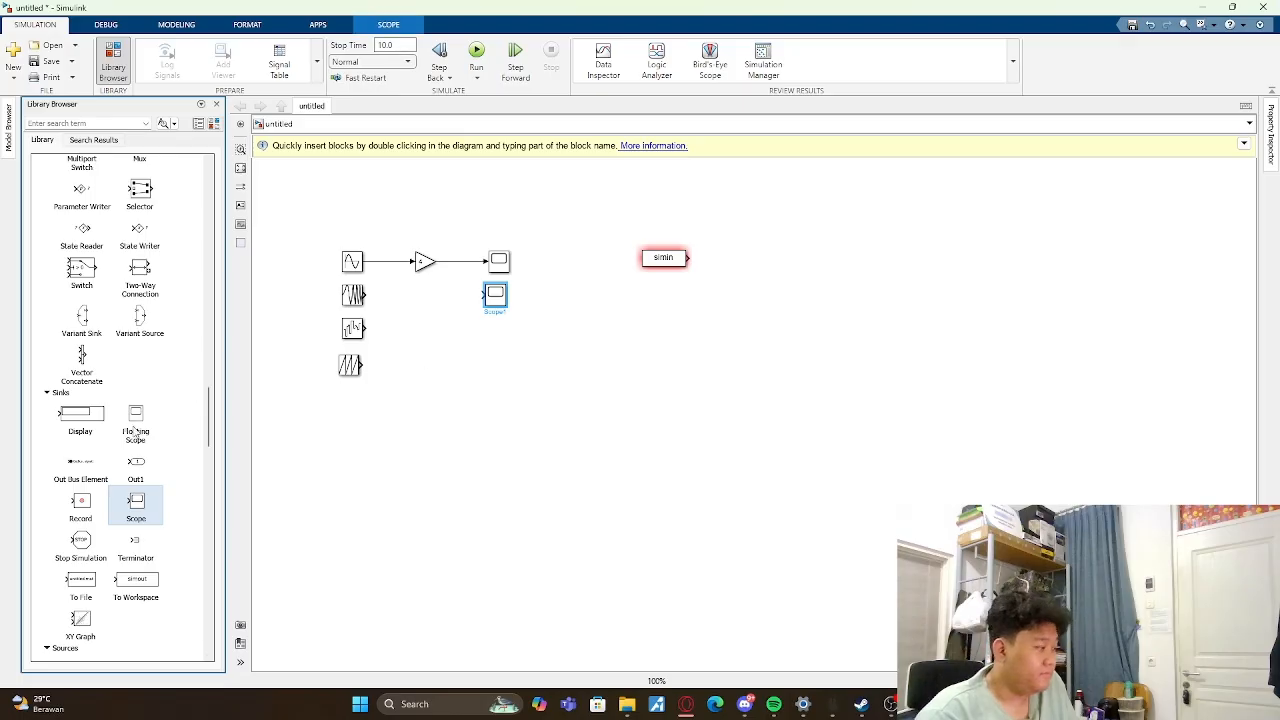
pyautogui.moveTo(135, 508); pyautogui.dragTo(503, 368)
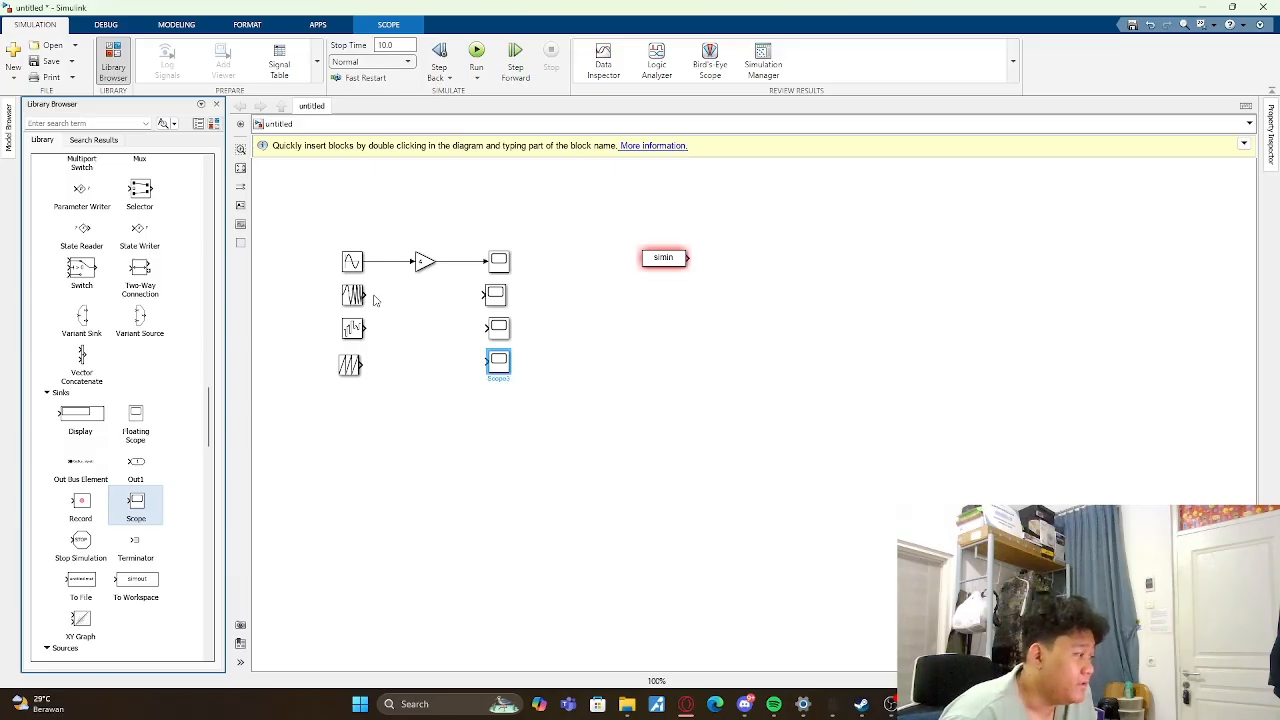
# - Connect the Chirp Signal, Band-Limited White Noise and Repeating Sequence outputs to the Scope beside each block
pyautogui.moveTo(368, 294)
pyautogui.mouseDown()
pyautogui.moveTo(457, 306)
pyautogui.moveTo(484, 295)
pyautogui.mouseUp()
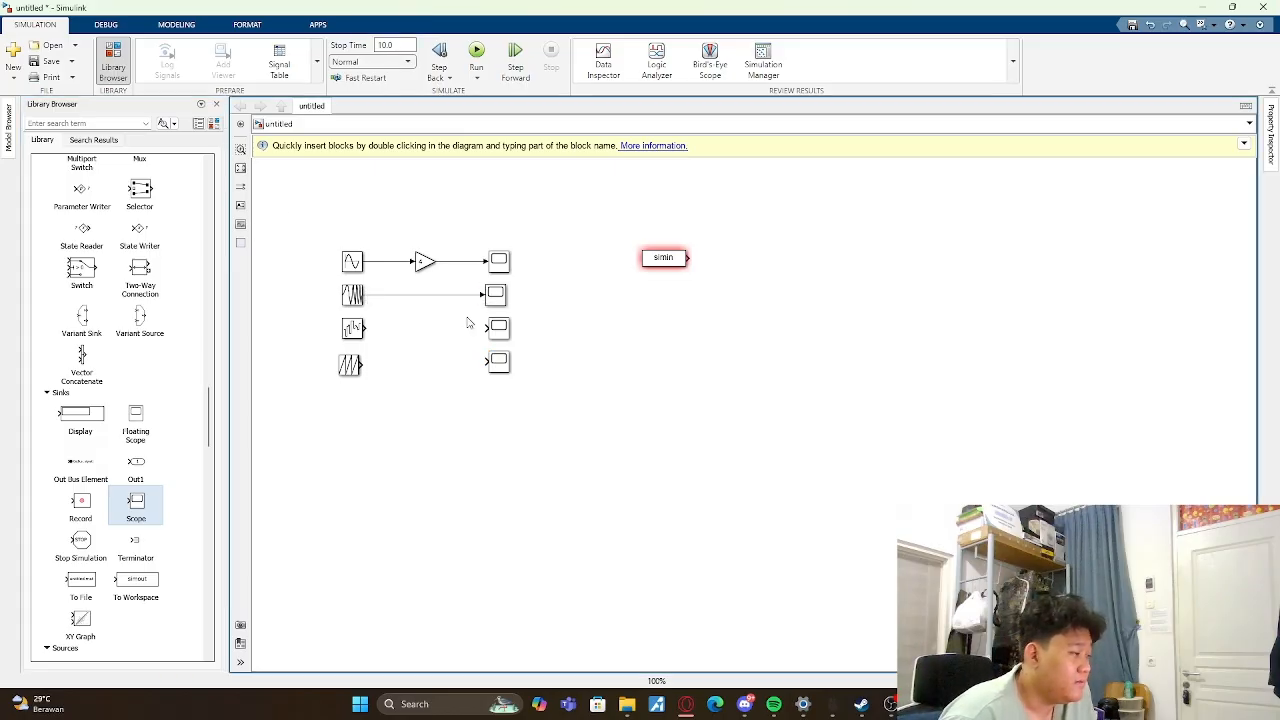
pyautogui.moveTo(366, 328); pyautogui.dragTo(490, 328)
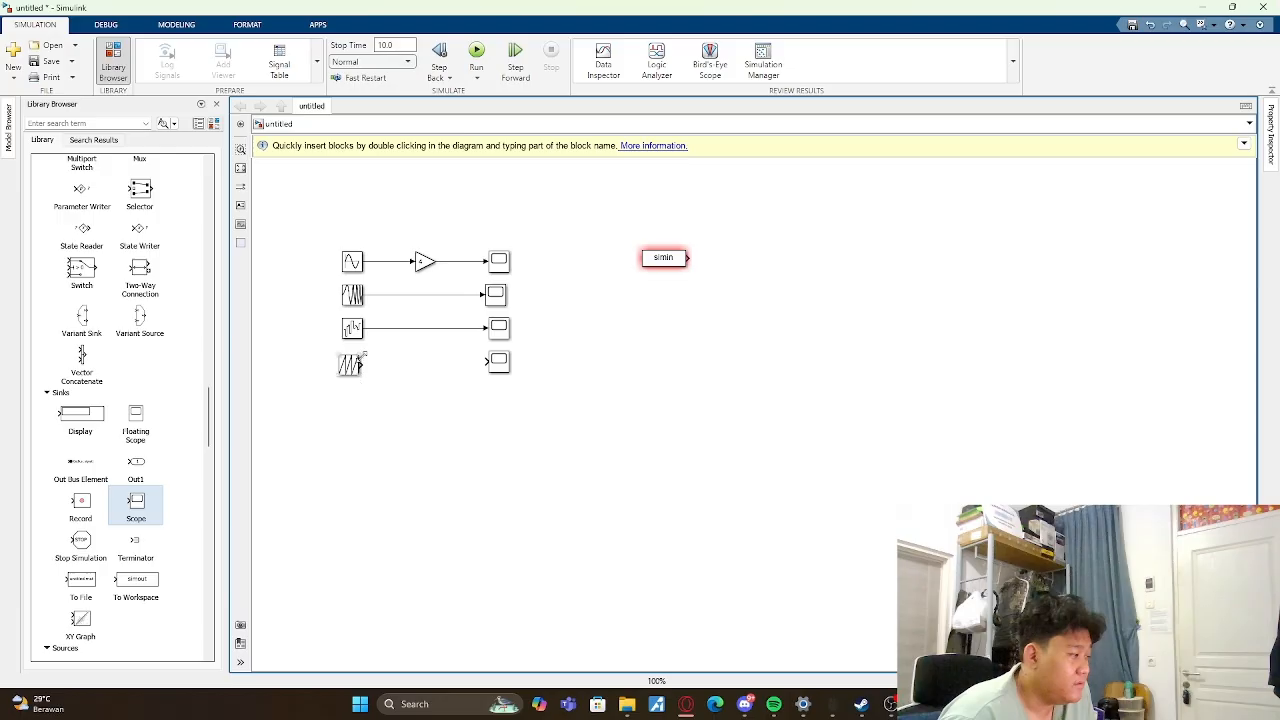
pyautogui.moveTo(366, 366); pyautogui.dragTo(494, 360)
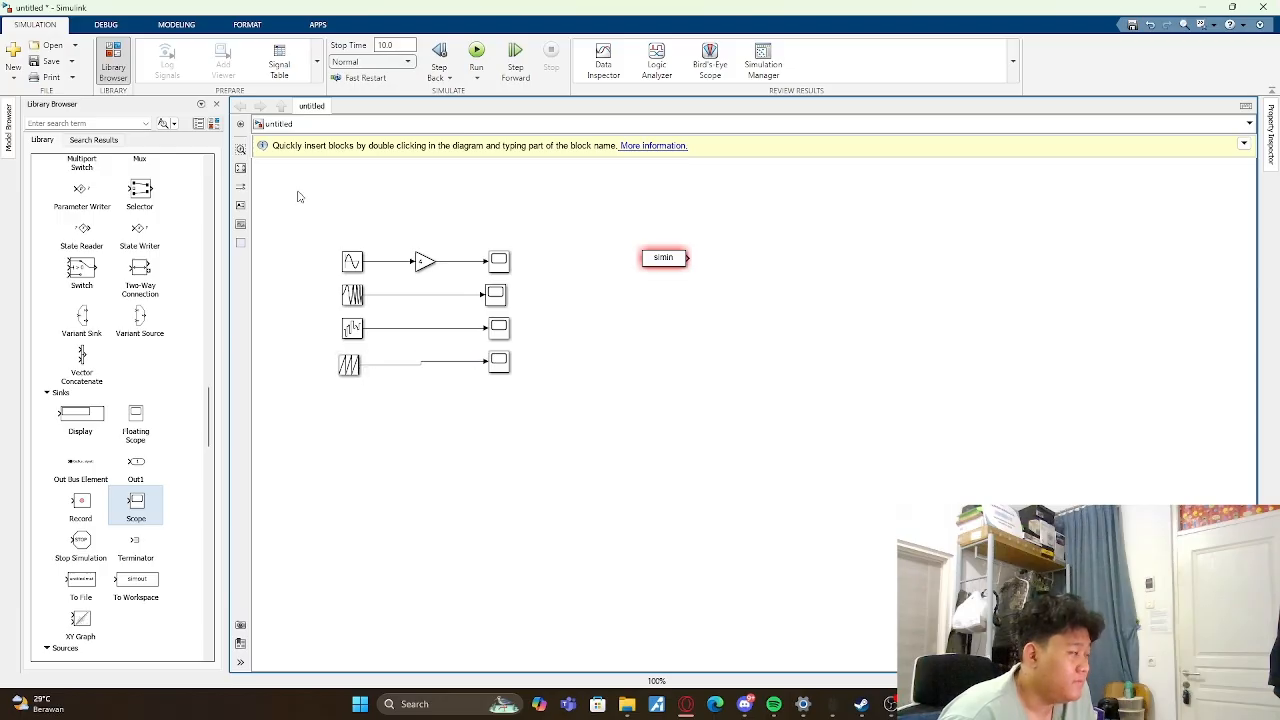
# - Try to run the simulation and view the signal on the Chirp Signal's Scope
pyautogui.click(475, 51)
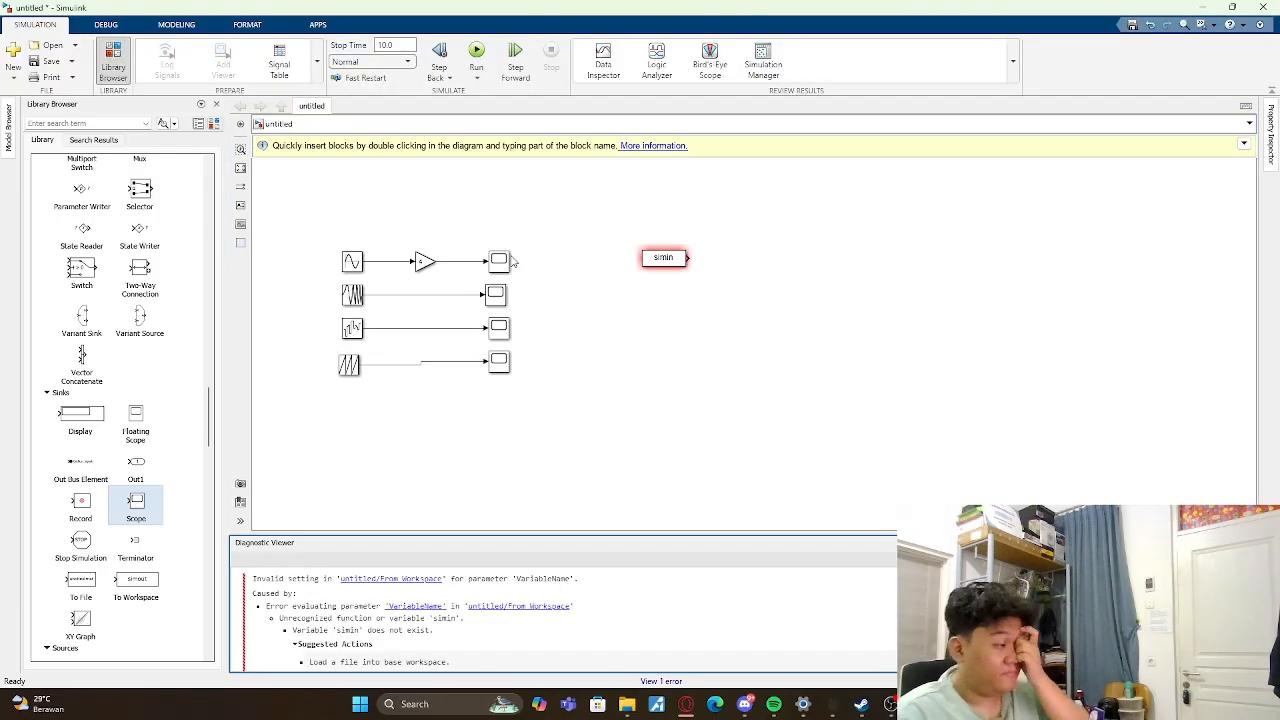
pyautogui.doubleClick(497, 291)
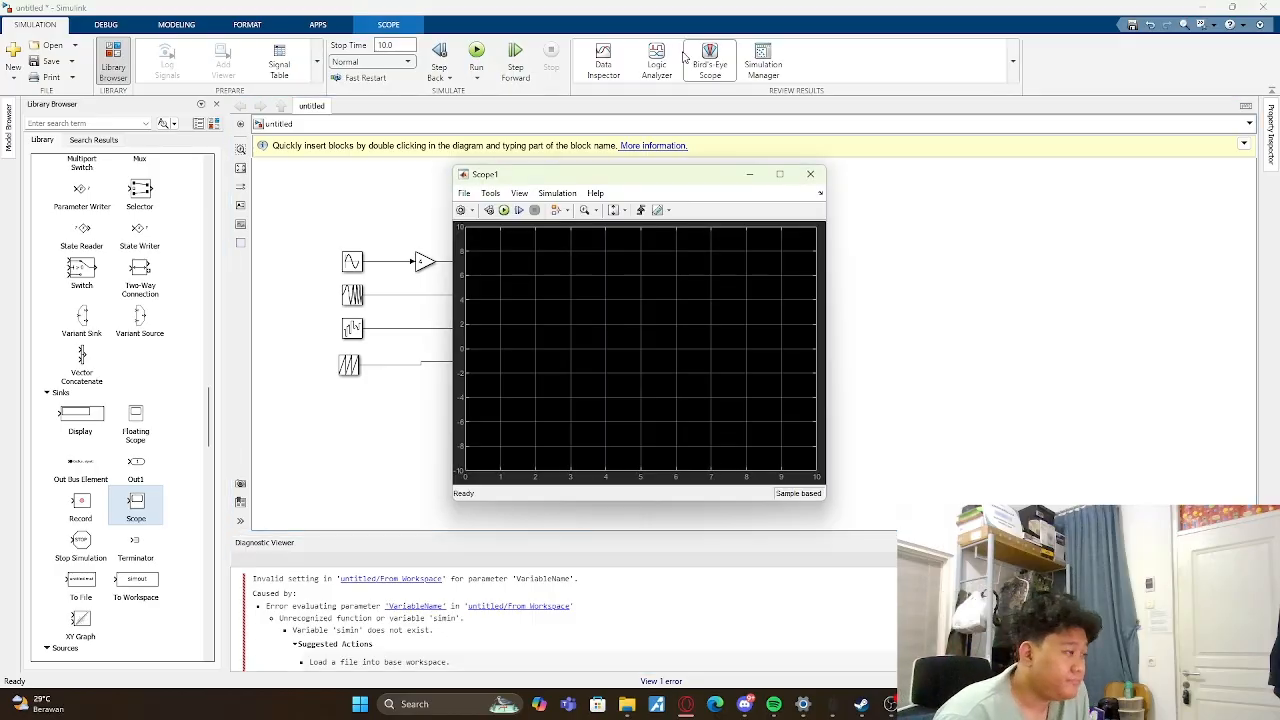
pyautogui.click(810, 174)
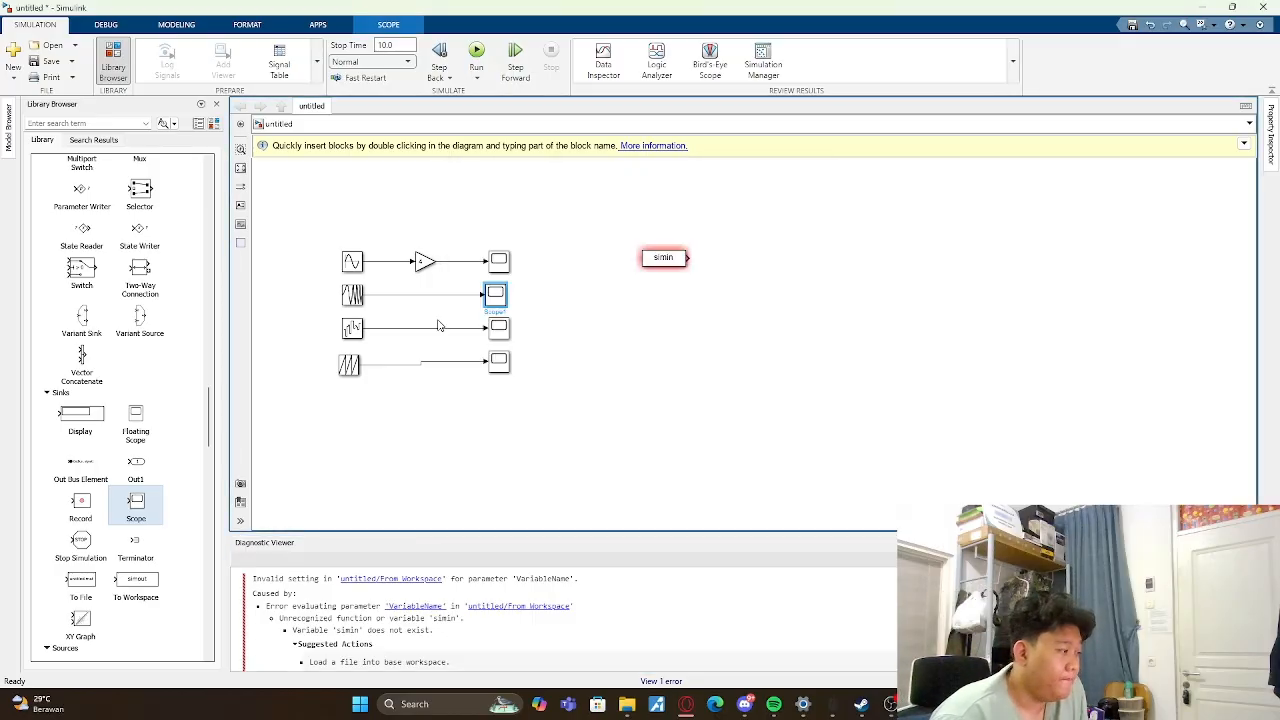
pyautogui.doubleClick(497, 295)
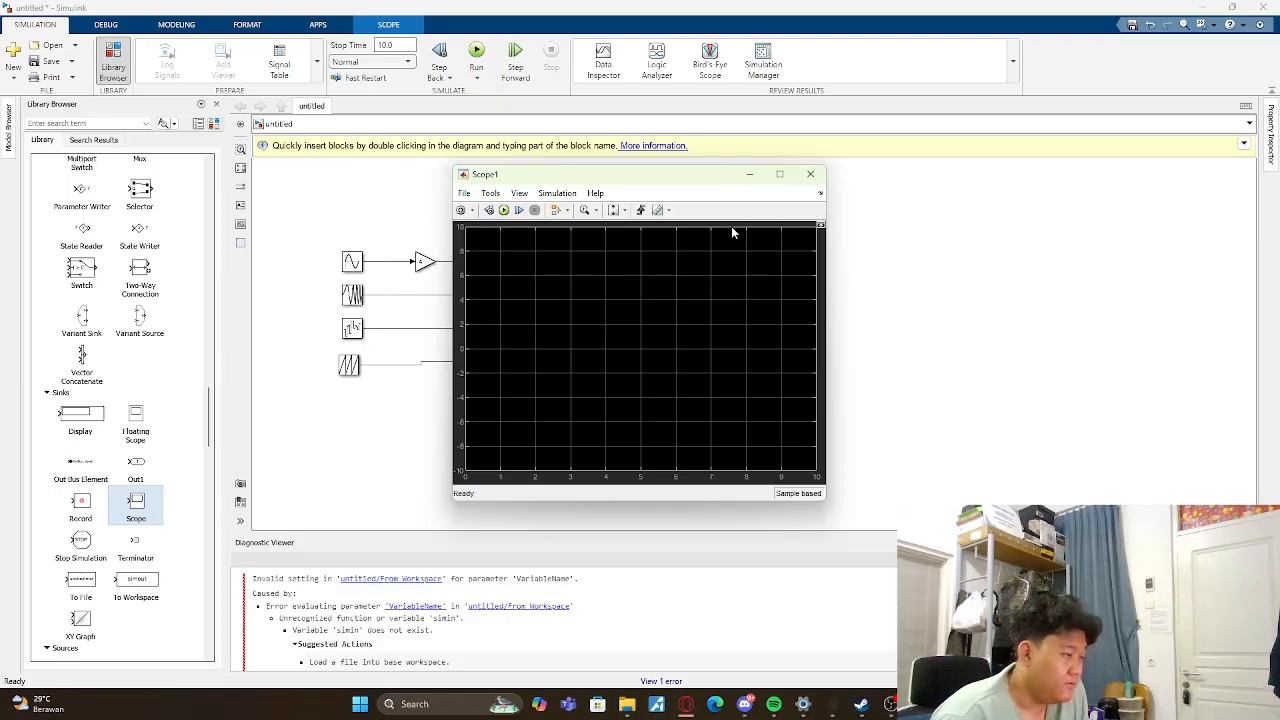
pyautogui.click(810, 174)
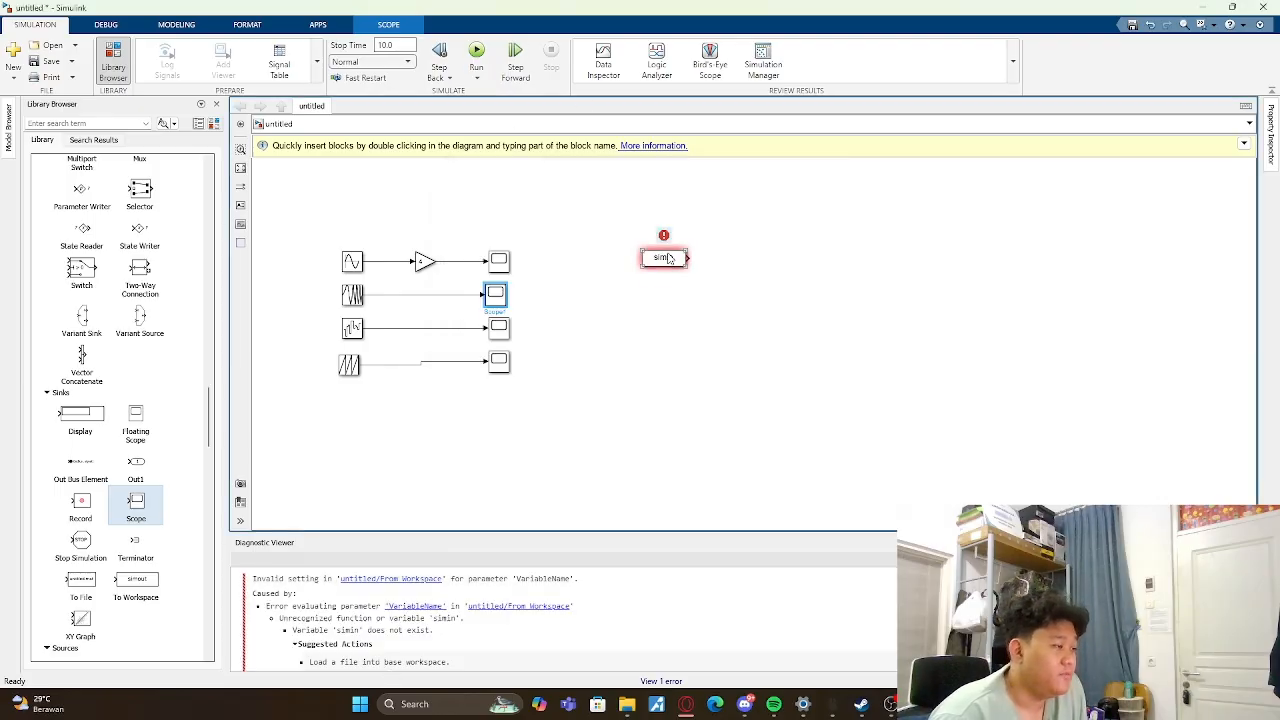
# - Delete the unconnected From Workspace block and run the simulation again
pyautogui.click(668, 259)
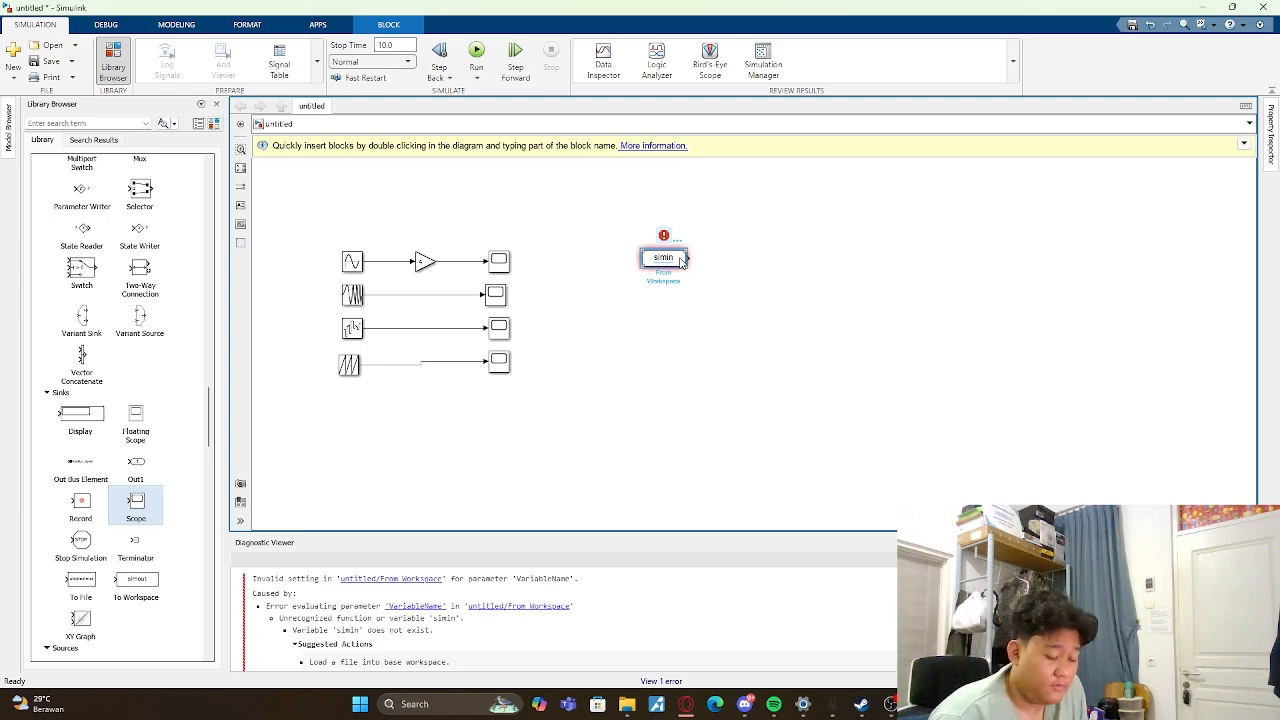
pyautogui.press('Delete')
pyautogui.hotkey('ctrl', 't')
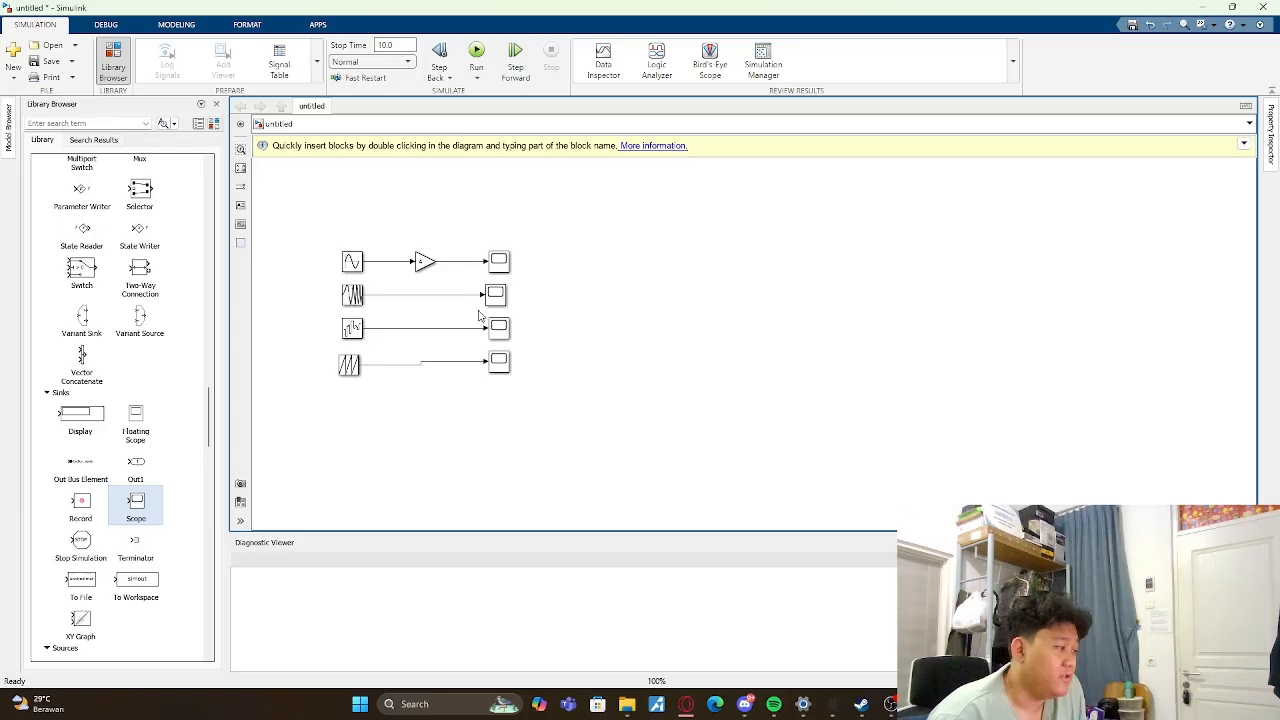
# - Examine the waveforms on the Scopes of the Chirp Signal, Band-Limited White Noise and Repeating Sequence blocks
pyautogui.doubleClick(498, 261)
pyautogui.click(810, 174)
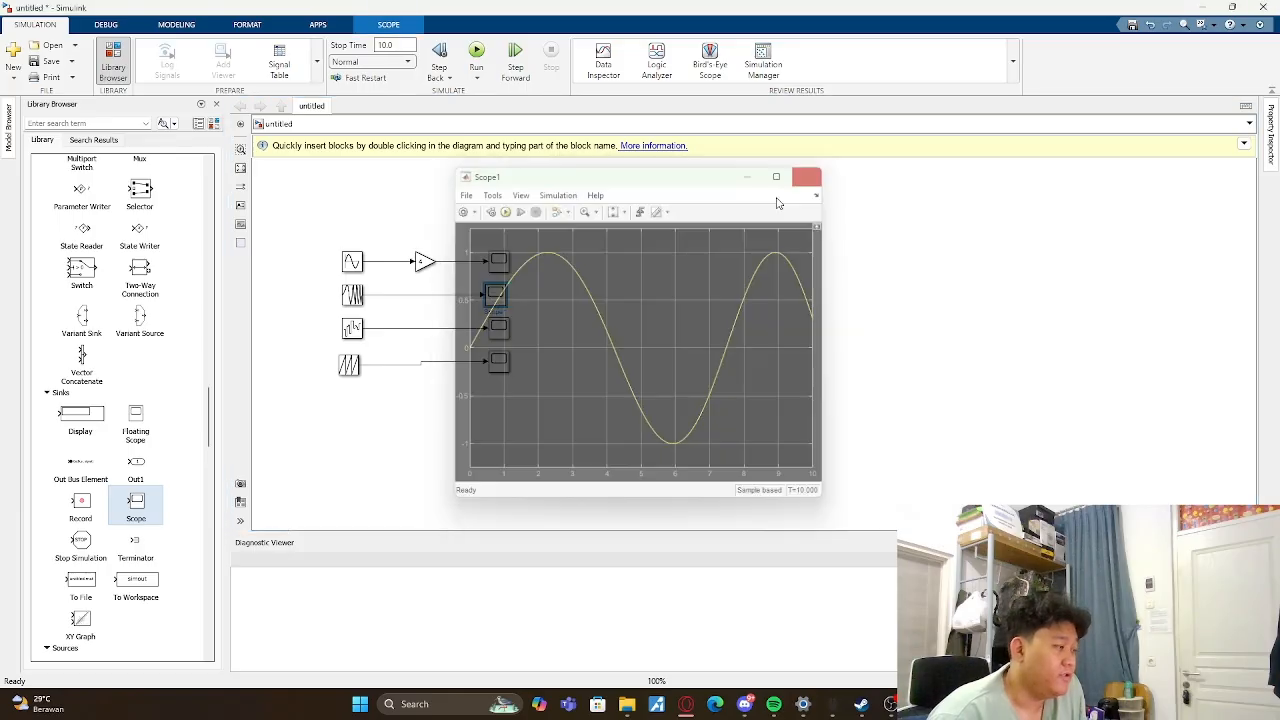
pyautogui.doubleClick(491, 331)
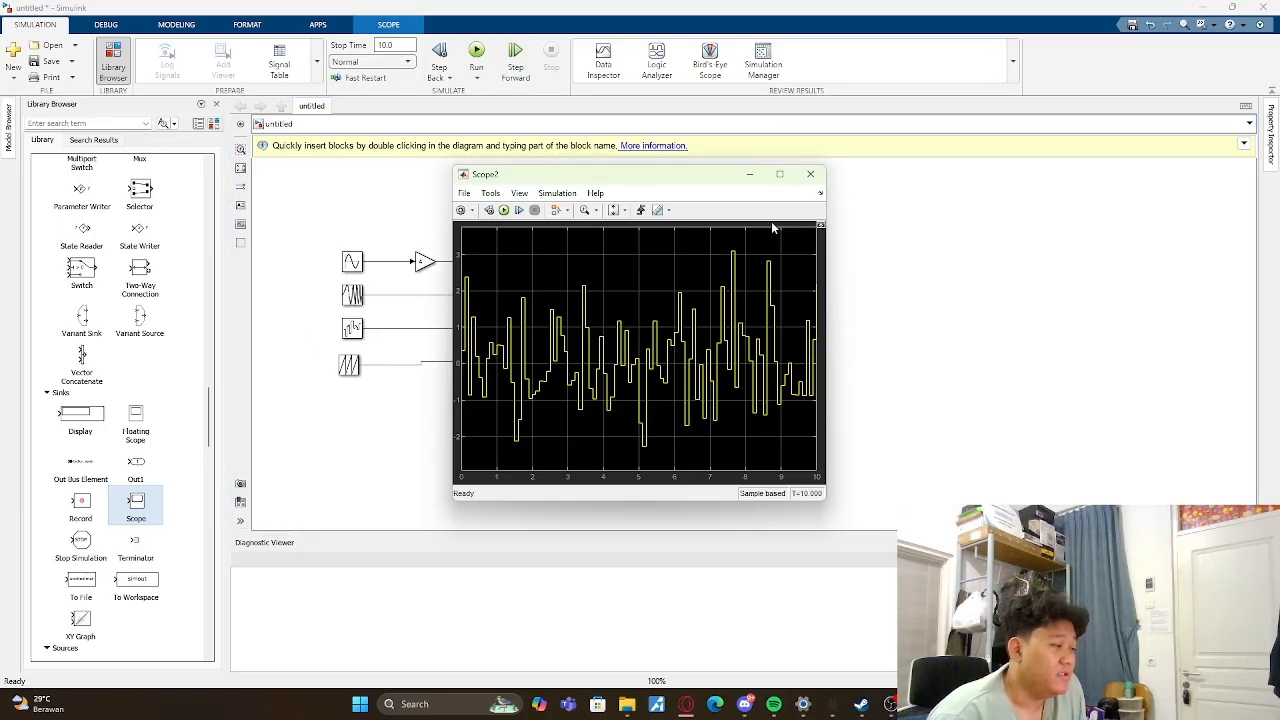
pyautogui.click(810, 174)
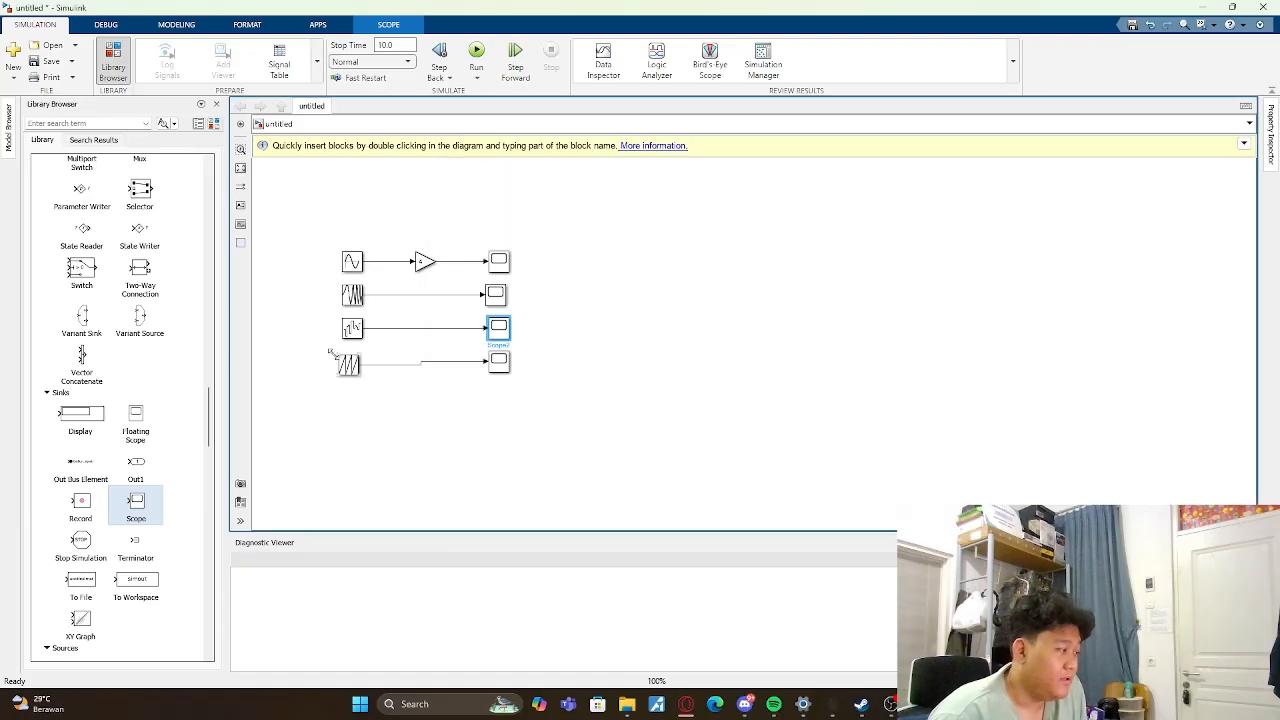
pyautogui.click(352, 328)
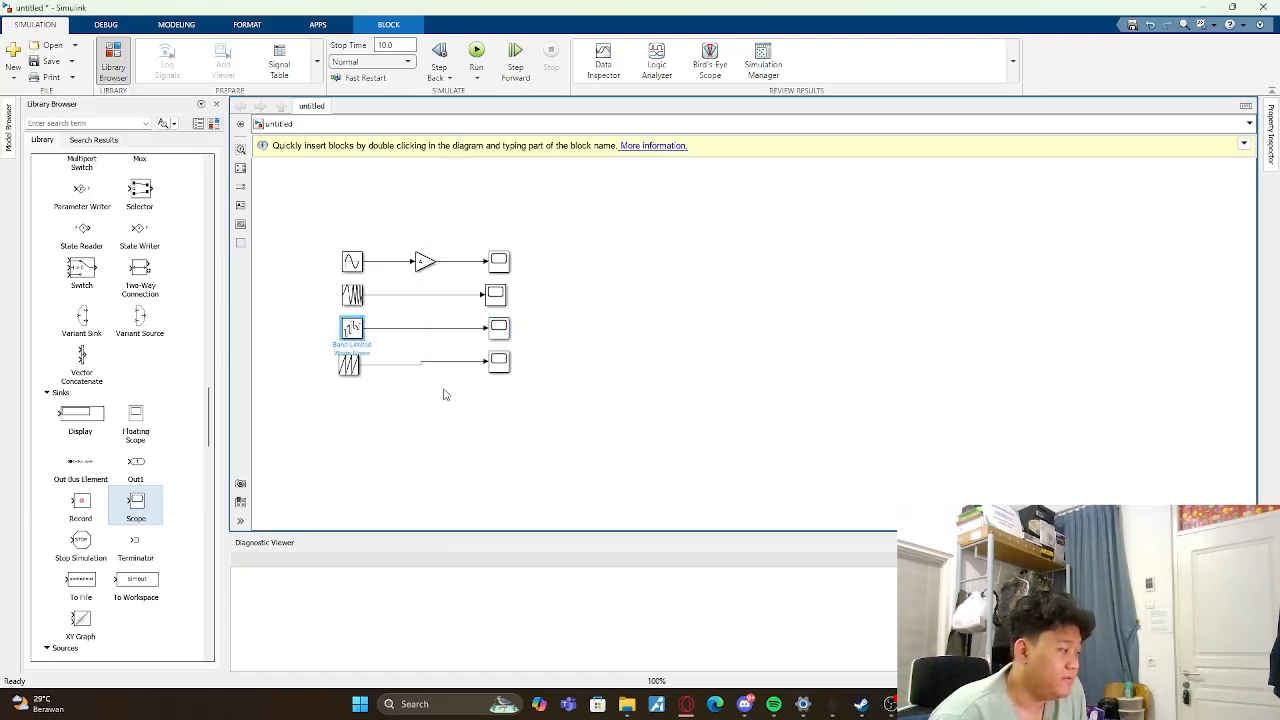
pyautogui.doubleClick(498, 361)
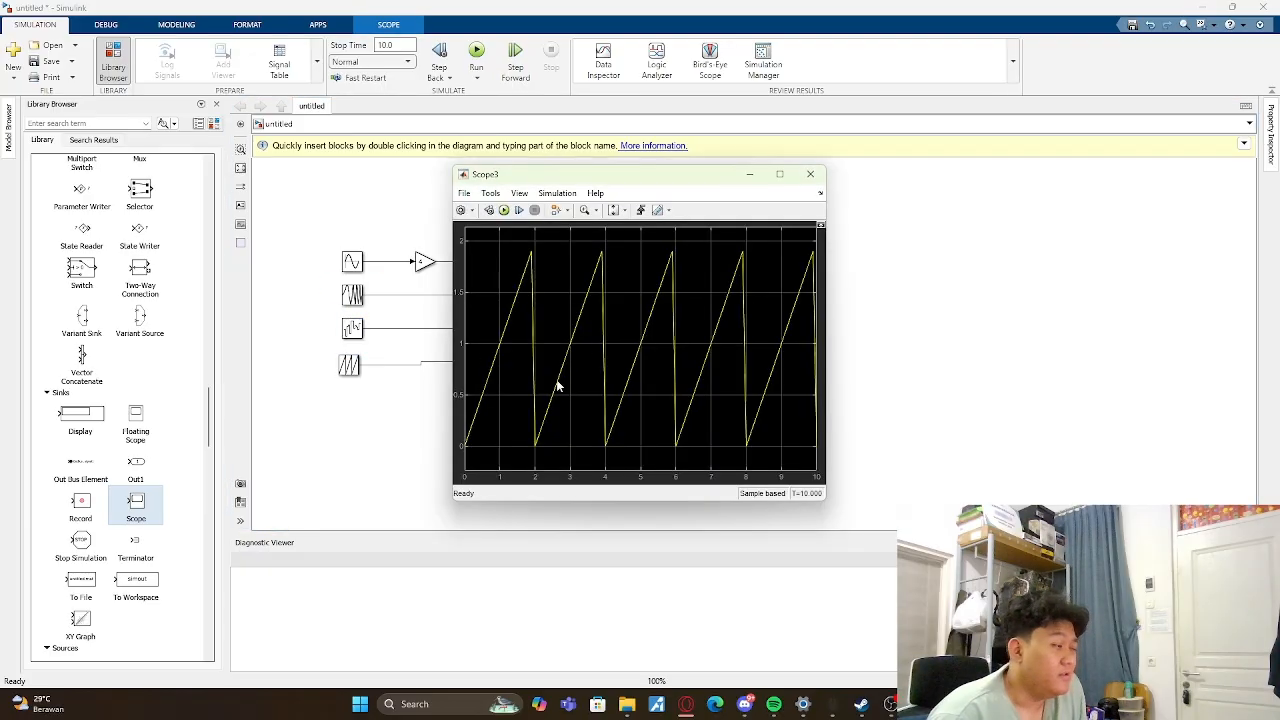
pyautogui.click(810, 174)
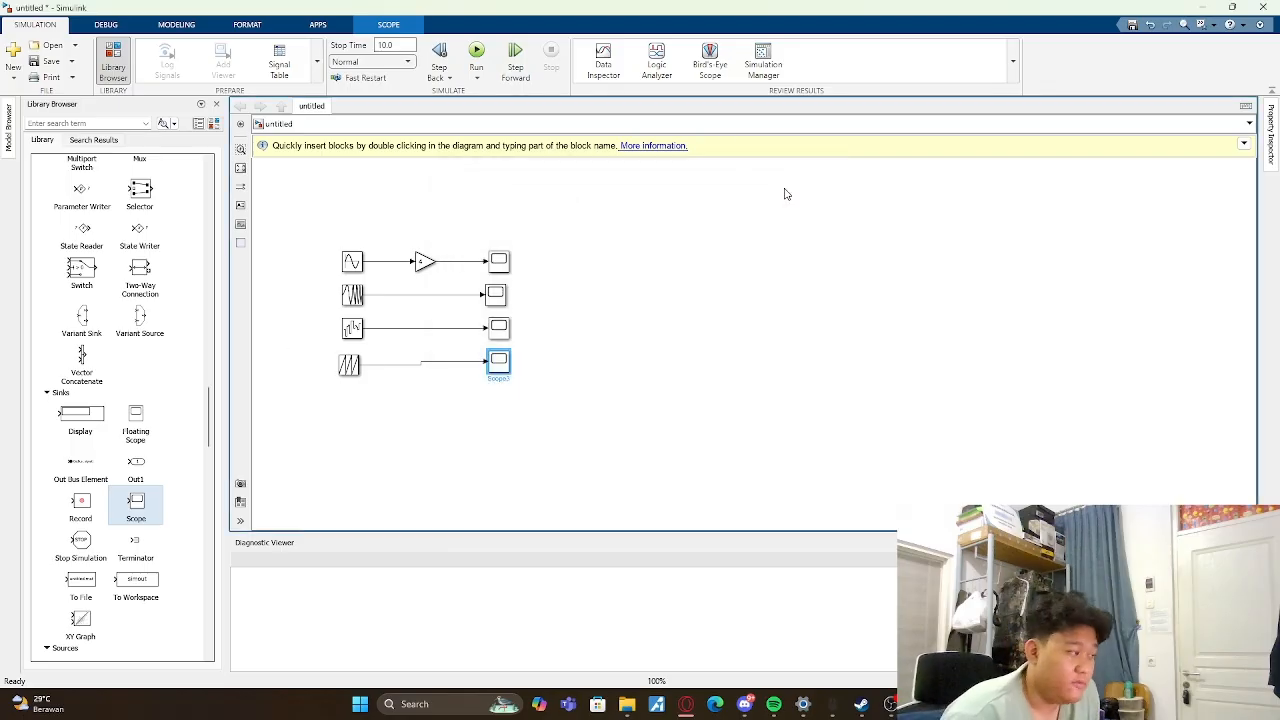
# - Insert a Gain block from Commonly Used Blocks between the Chirp Signal and its Scope, and set its gain to 2
pyautogui.scroll(15, 196, 322)
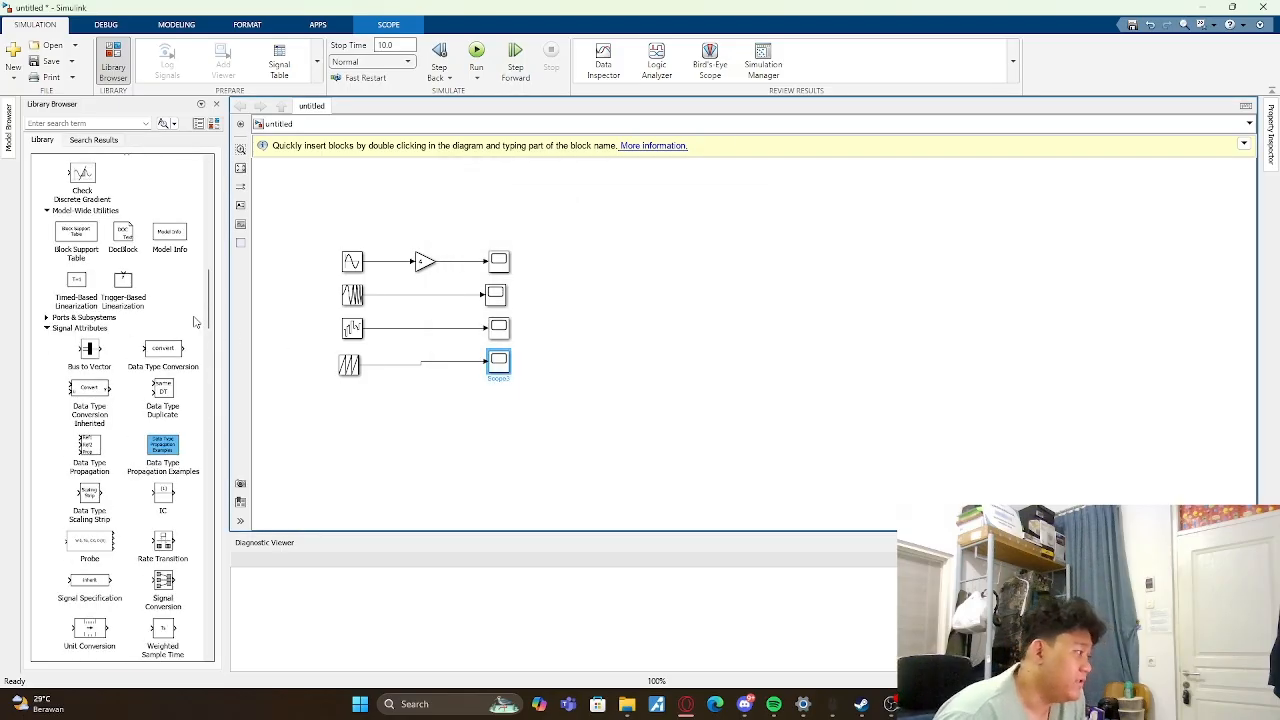
pyautogui.scroll(1, 127, 290)
pyautogui.moveTo(161, 200); pyautogui.dragTo(428, 300)
pyautogui.doubleClick(494, 294)
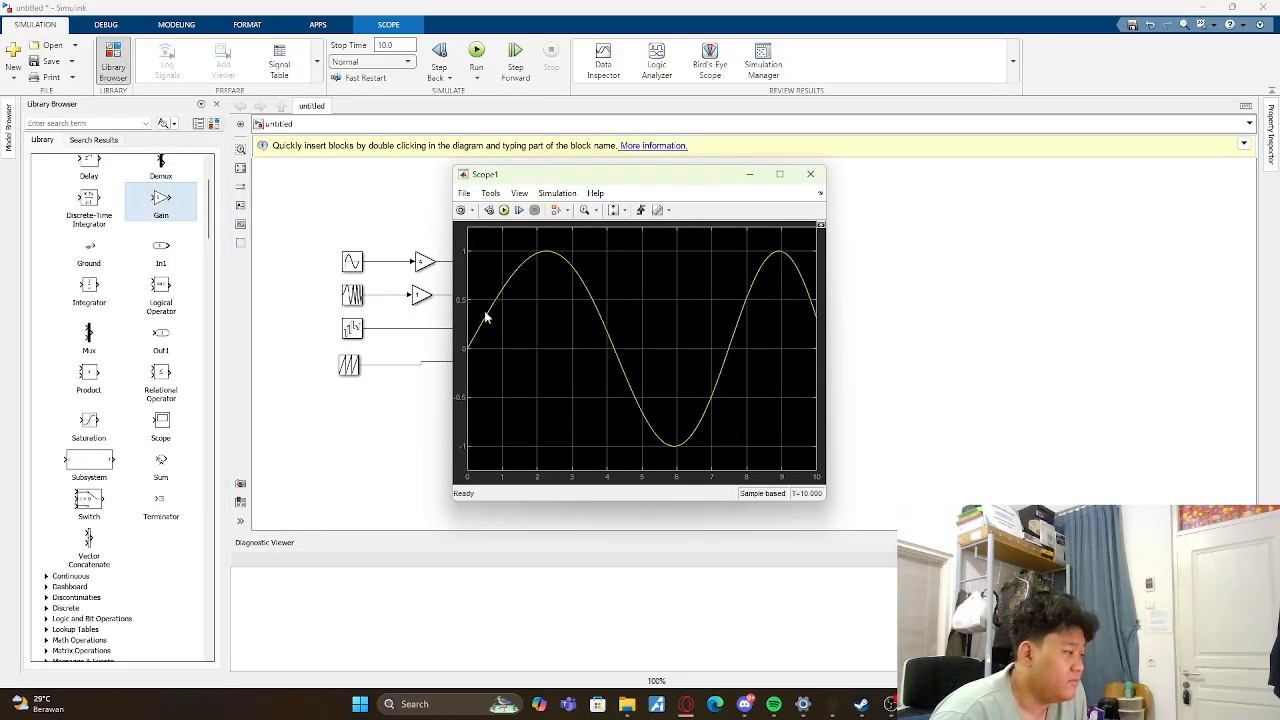
pyautogui.click(810, 174)
pyautogui.doubleClick(421, 293)
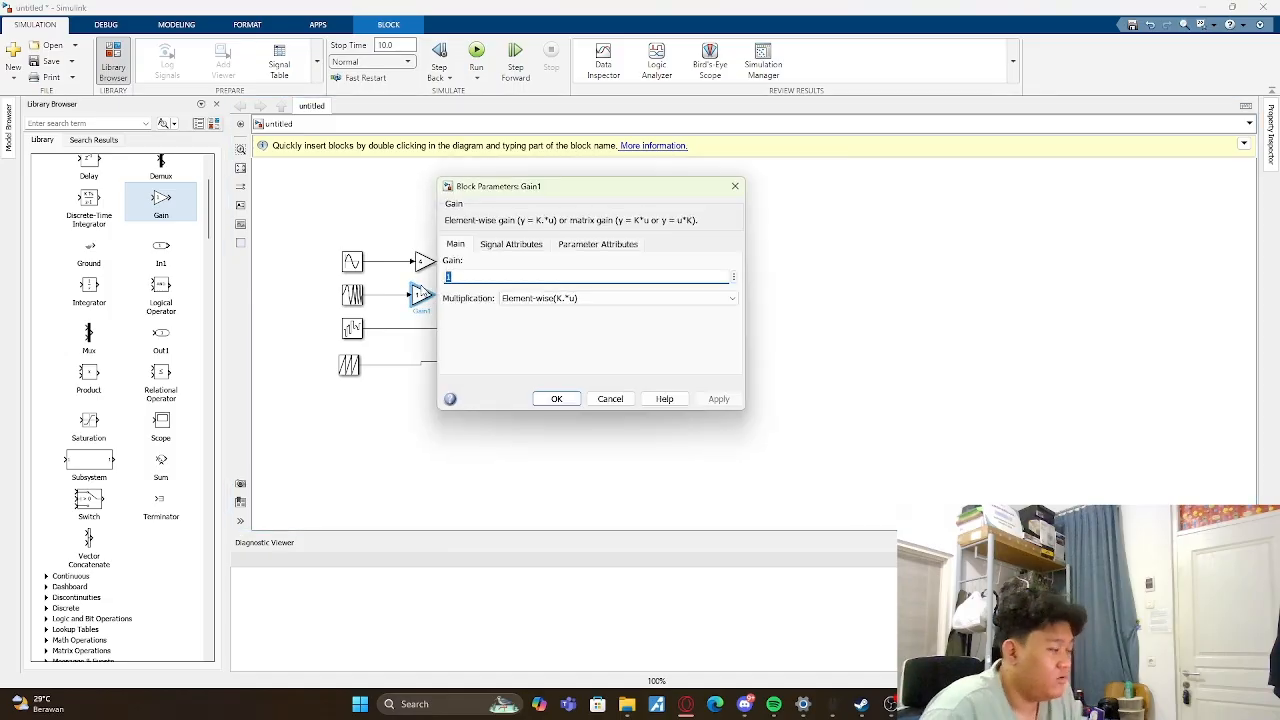
pyautogui.press('Escape')
# - Check the waveform on the Chirp Signal's Scope and review the Chirp Signal block's parameters
pyautogui.doubleClick(494, 294)
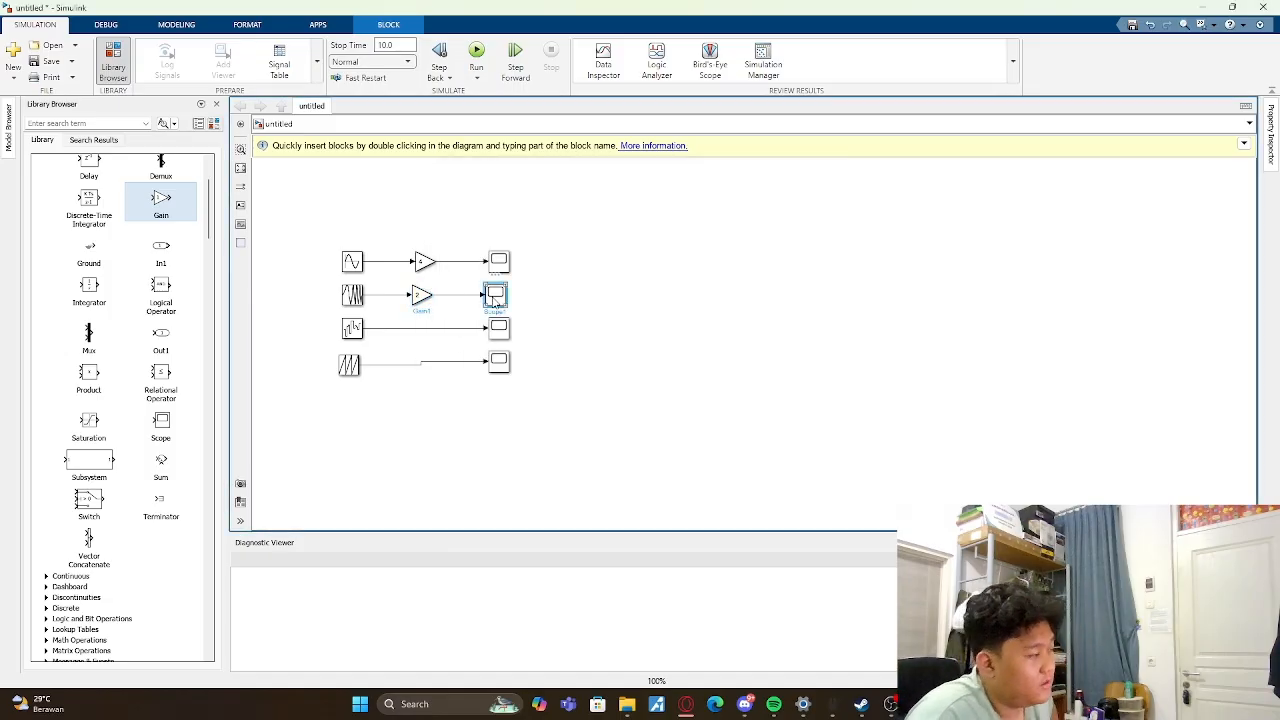
pyautogui.click(810, 174)
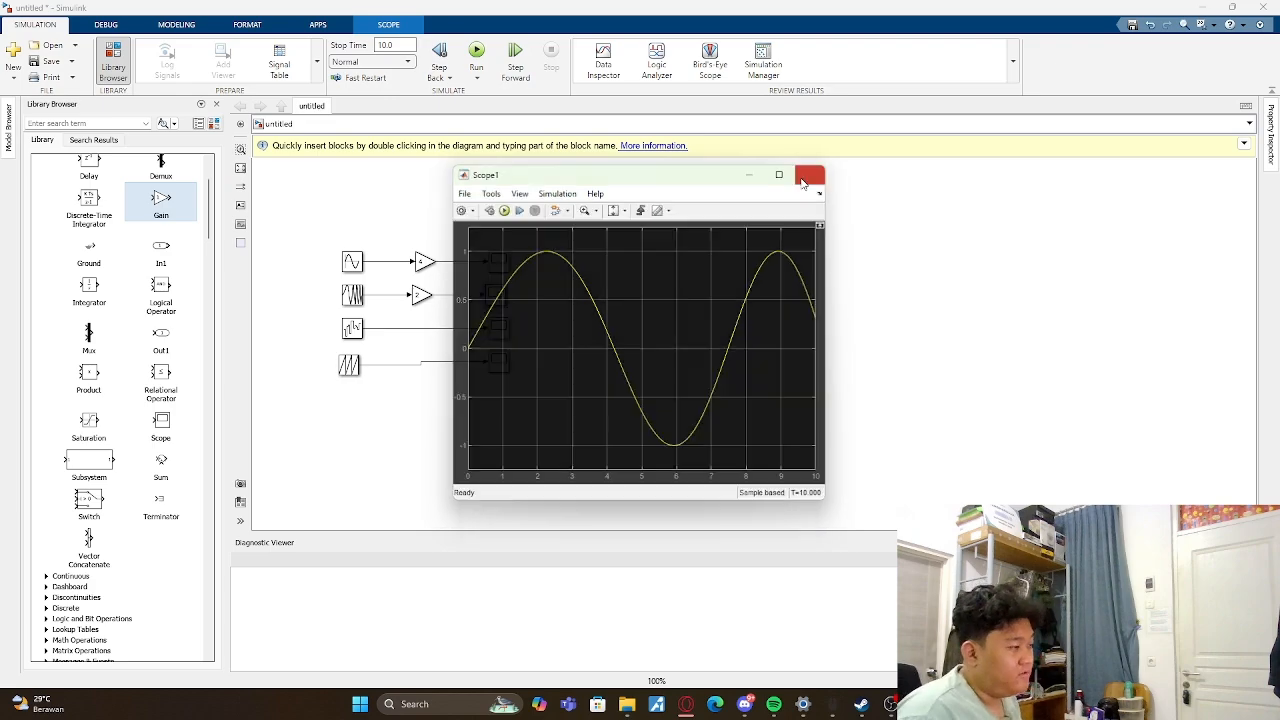
pyautogui.doubleClick(353, 295)
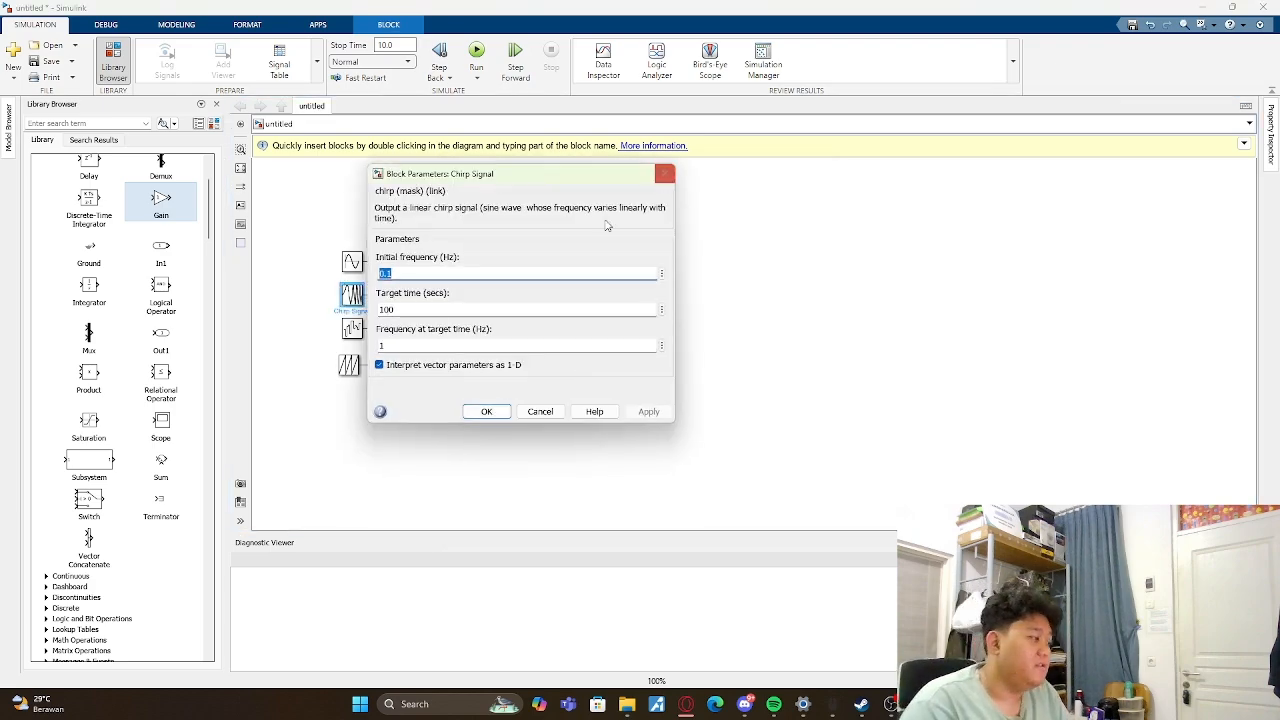
pyautogui.click(662, 175)
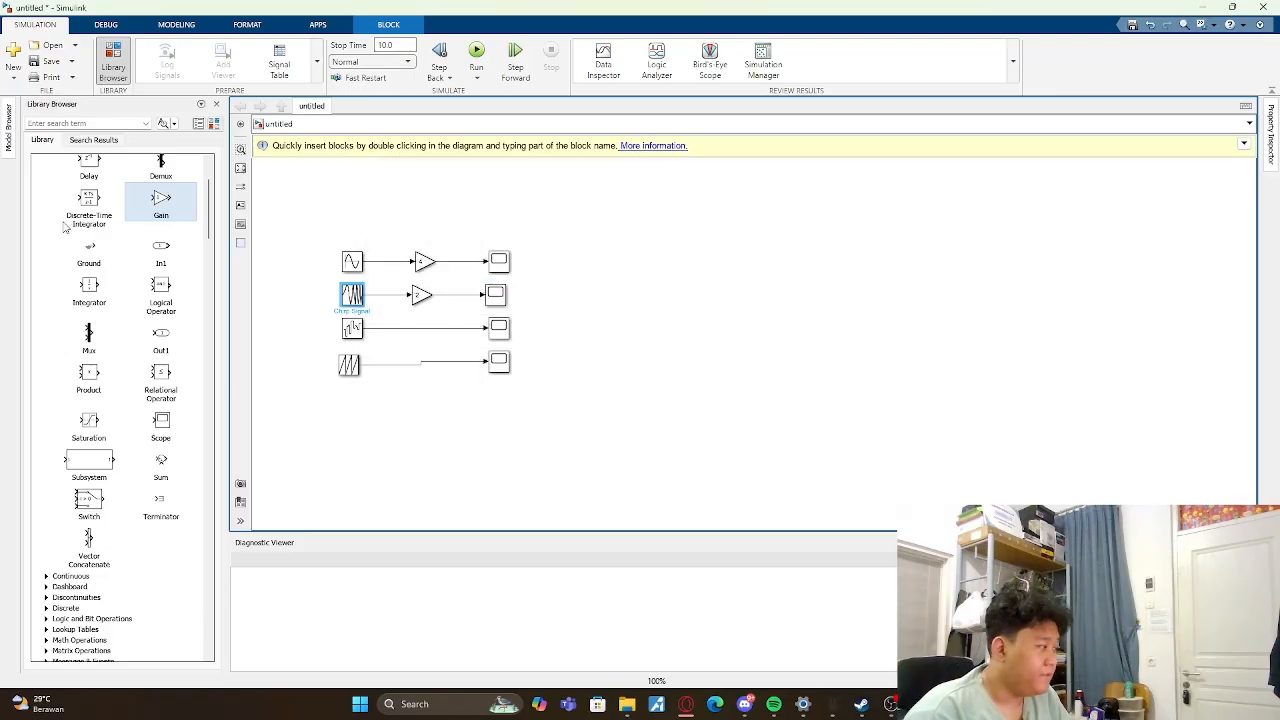
# - Add a Display block from the Sinks library in the empty area beyond the Scopes
pyautogui.scroll(3, 134, 422)
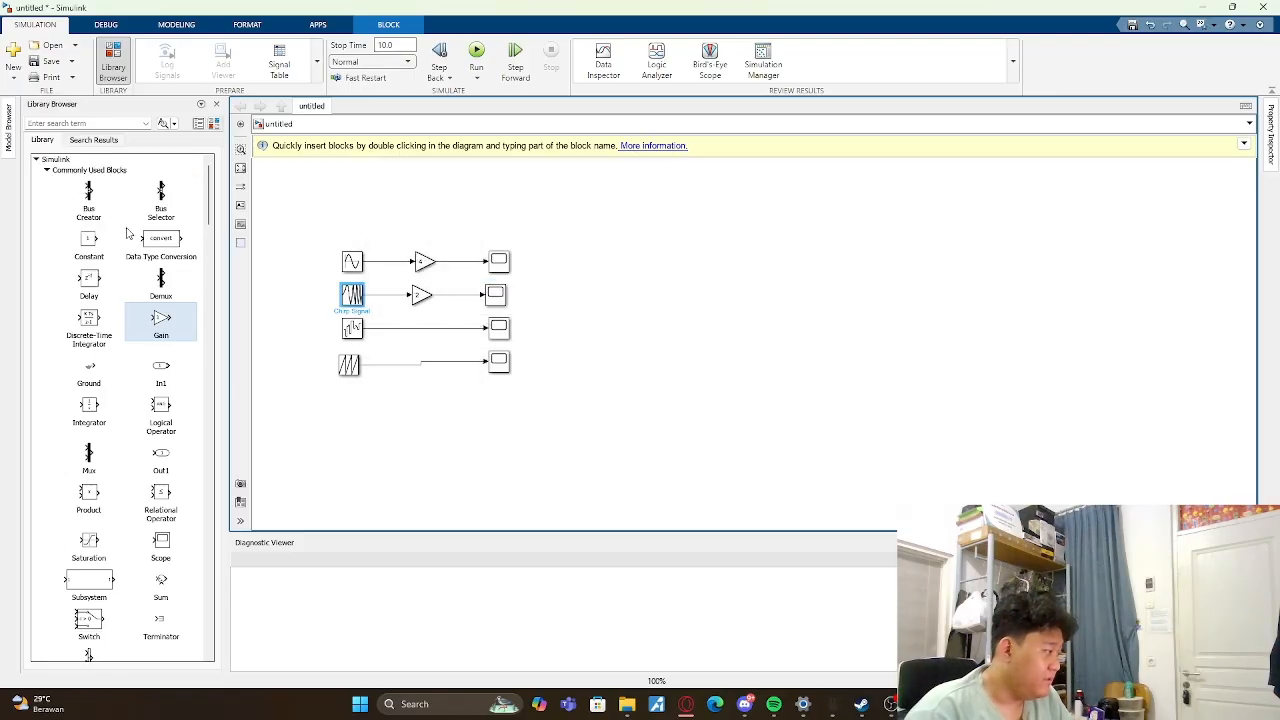
pyautogui.scroll(-15, 140, 258)
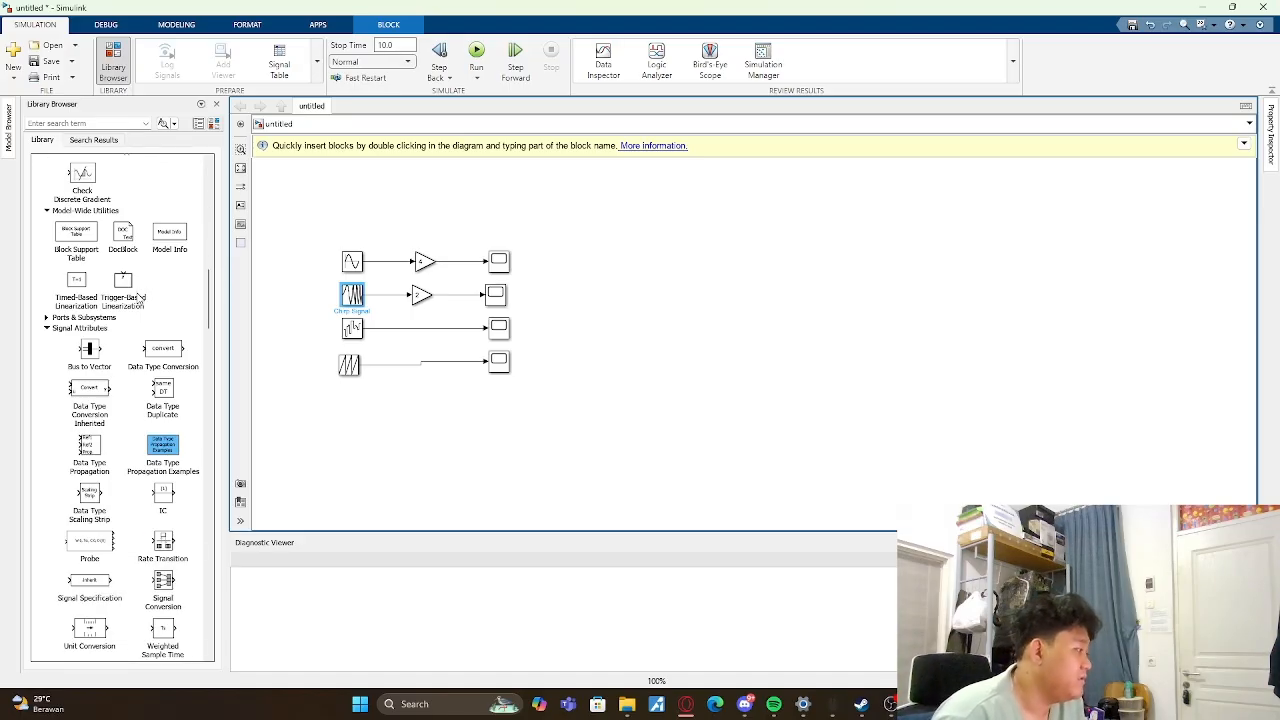
pyautogui.scroll(-12, 140, 298)
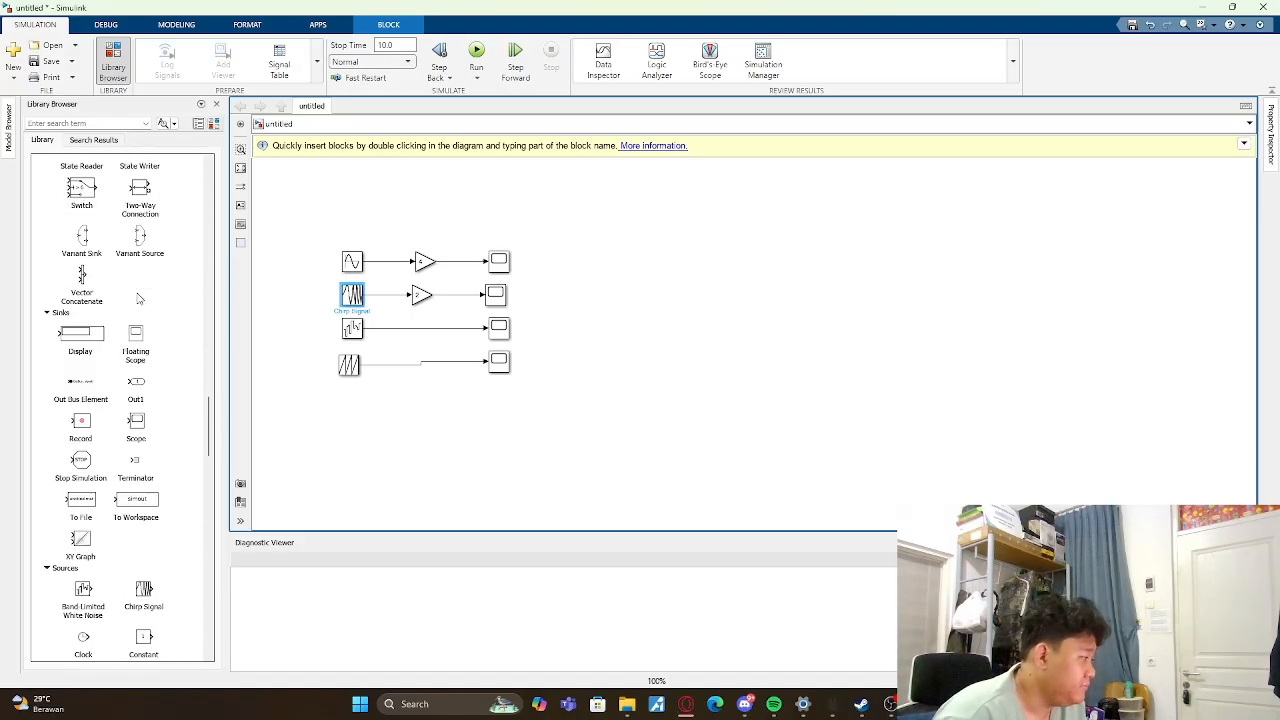
pyautogui.moveTo(70, 343); pyautogui.dragTo(755, 272)
pyautogui.click(677, 340)
# - Add a From Workspace block from the Sources library between the Scopes and the Display block
pyautogui.scroll(-7, 100, 298)
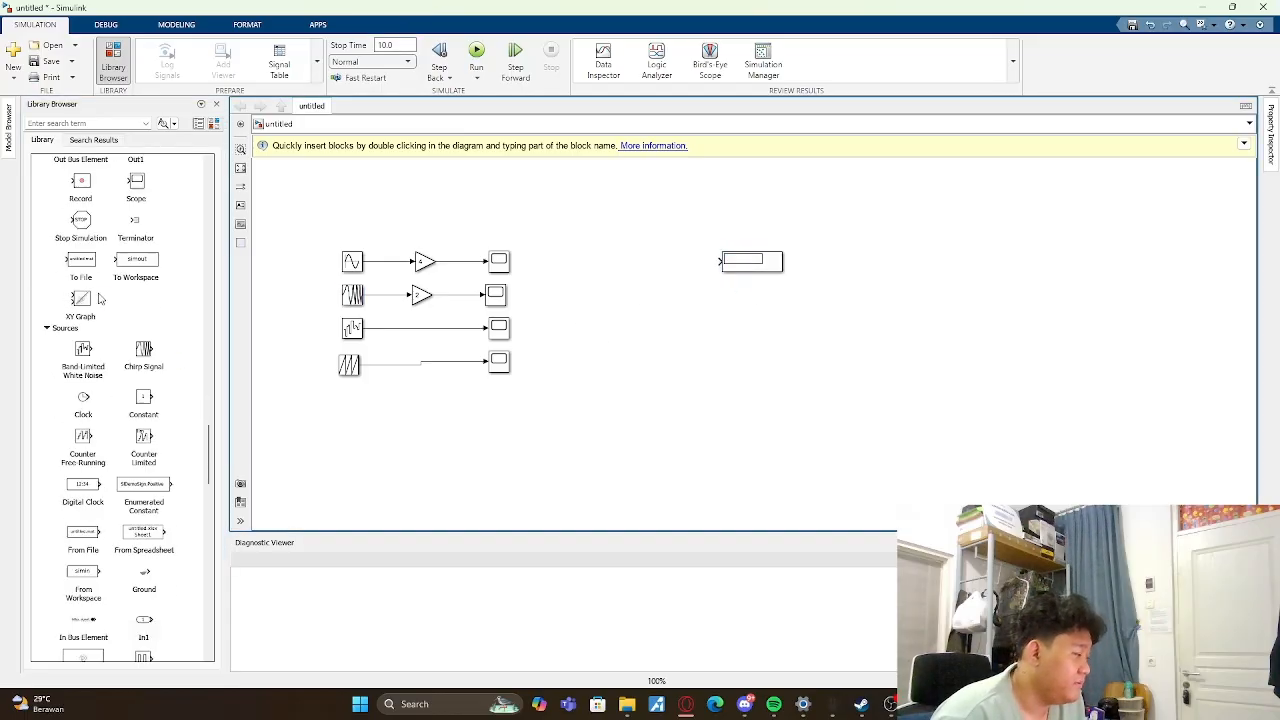
pyautogui.scroll(-2, 114, 353)
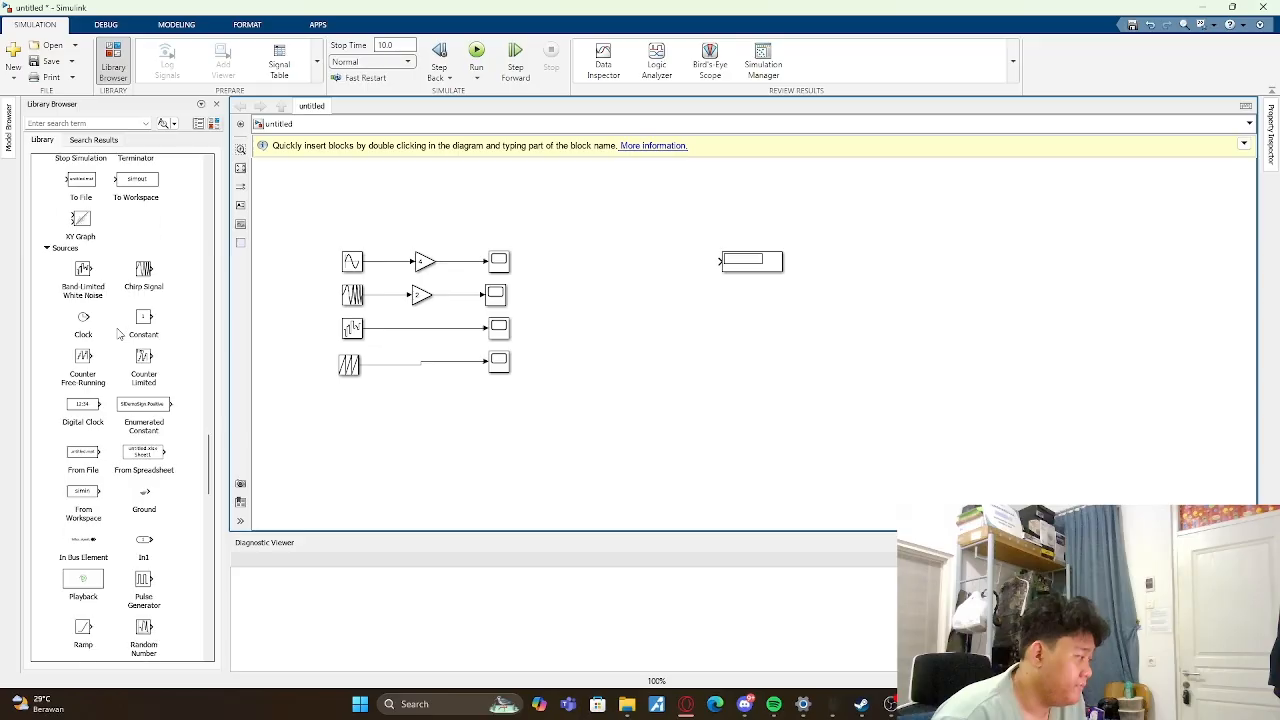
pyautogui.doubleClick(86, 458)
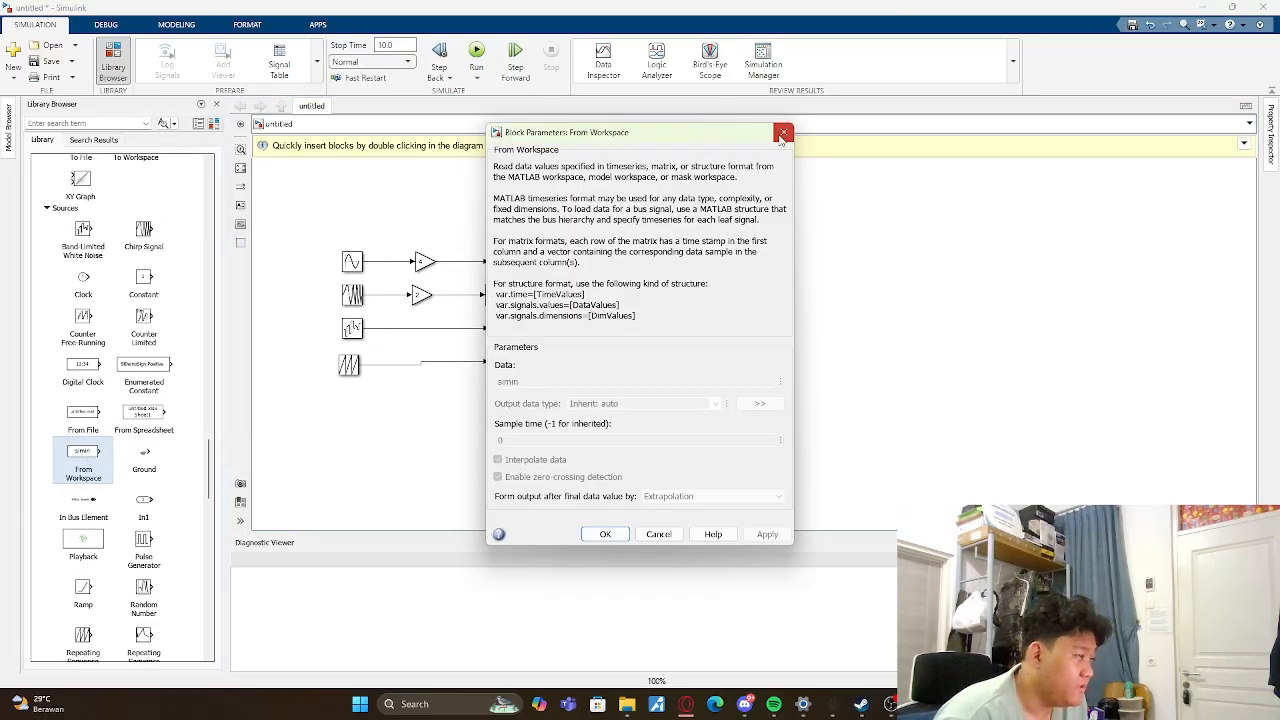
pyautogui.click(783, 130)
pyautogui.moveTo(72, 449); pyautogui.dragTo(636, 268)
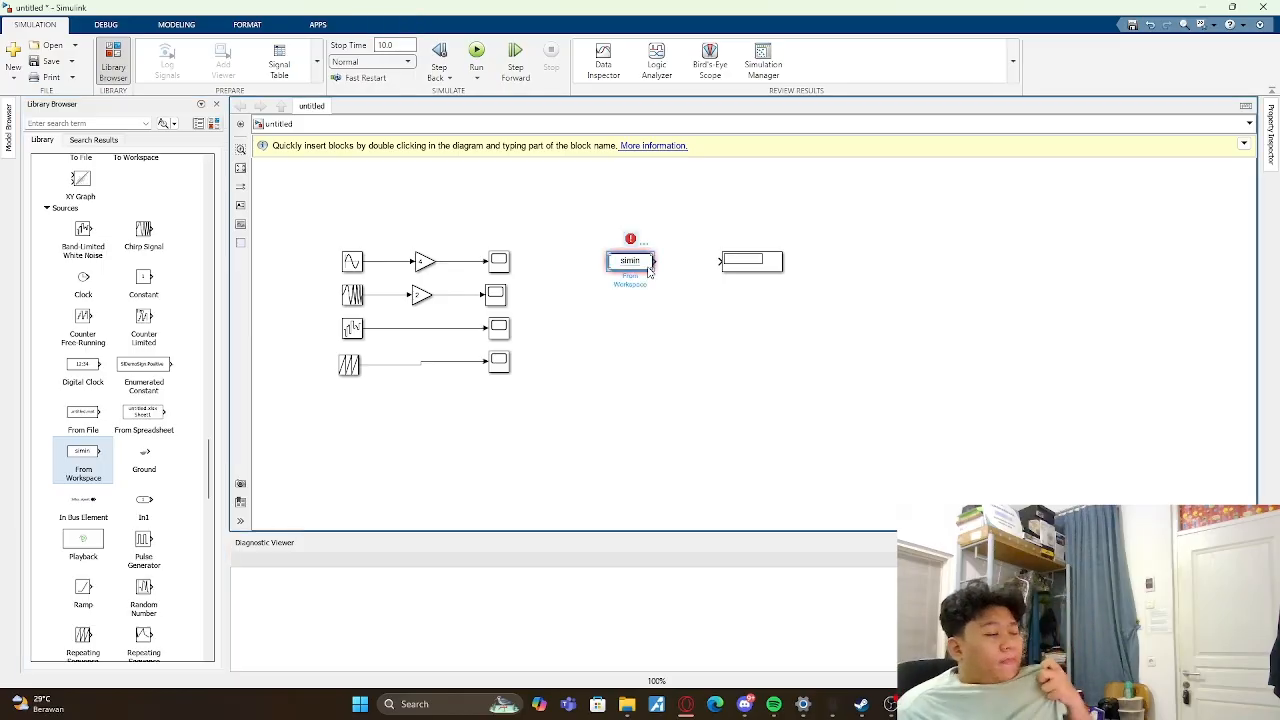
pyautogui.click(775, 456)
# - Switch to the MATLAB command window and define the workspace variable A = 4
pyautogui.moveTo(805, 704)
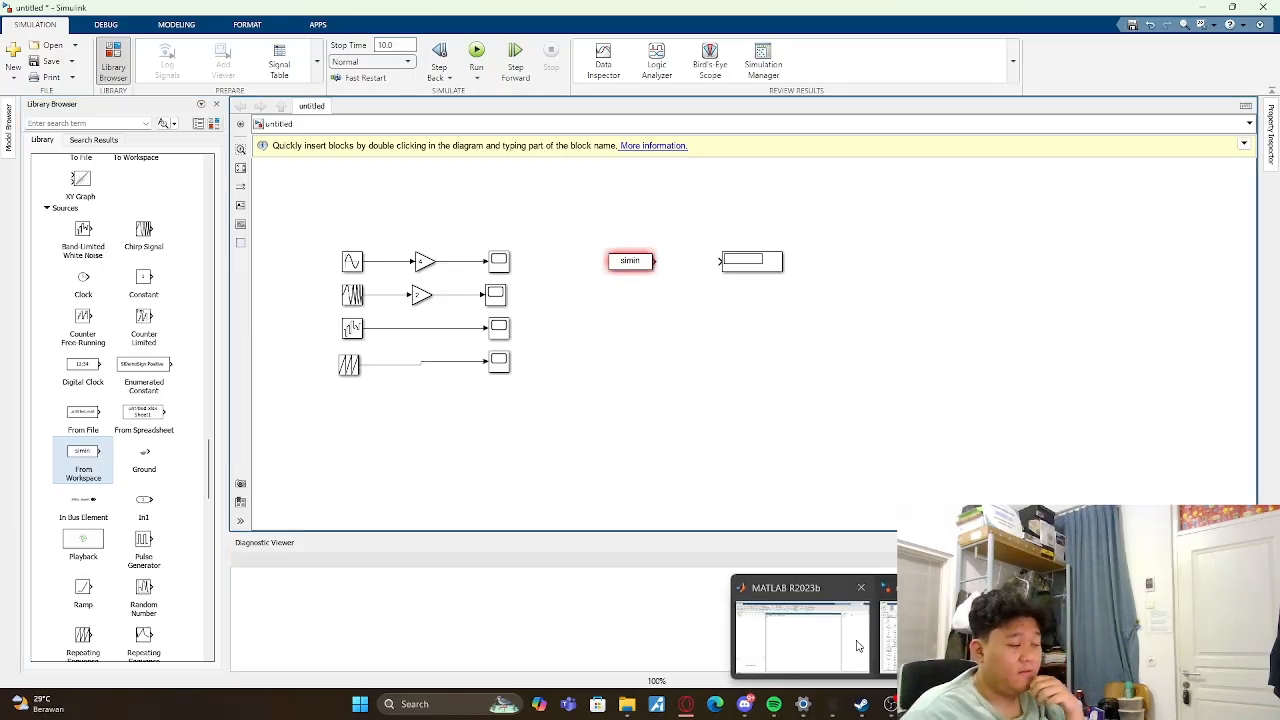
pyautogui.click(850, 640)
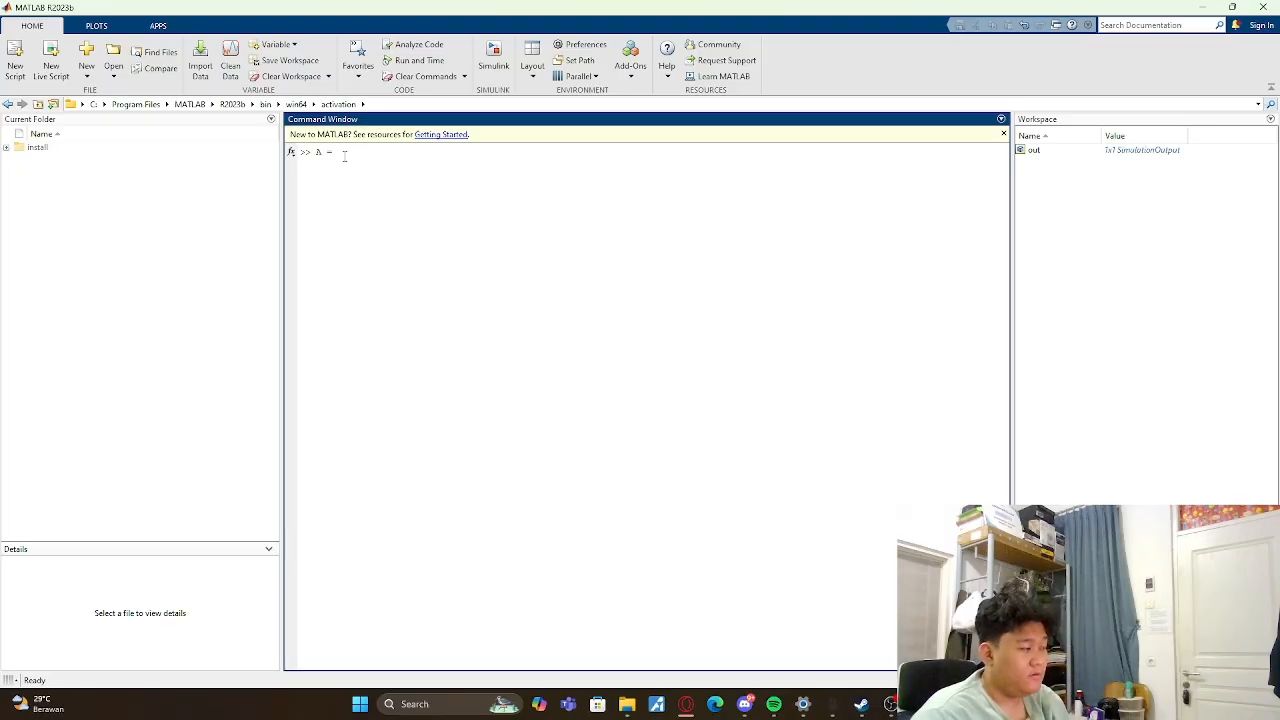
pyautogui.press('Return')
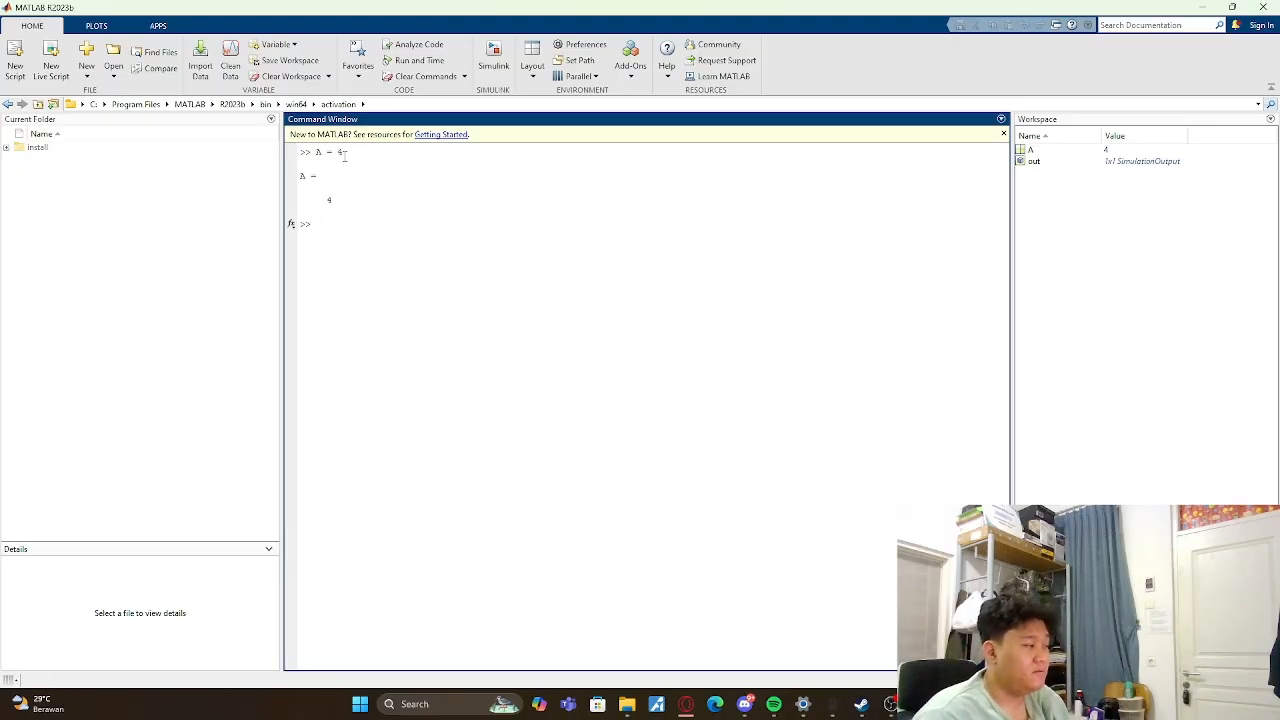
# - Switch back to the Simulink model and set the From Workspace block's data to the variable A
pyautogui.hotkey('alt', 'Tab')
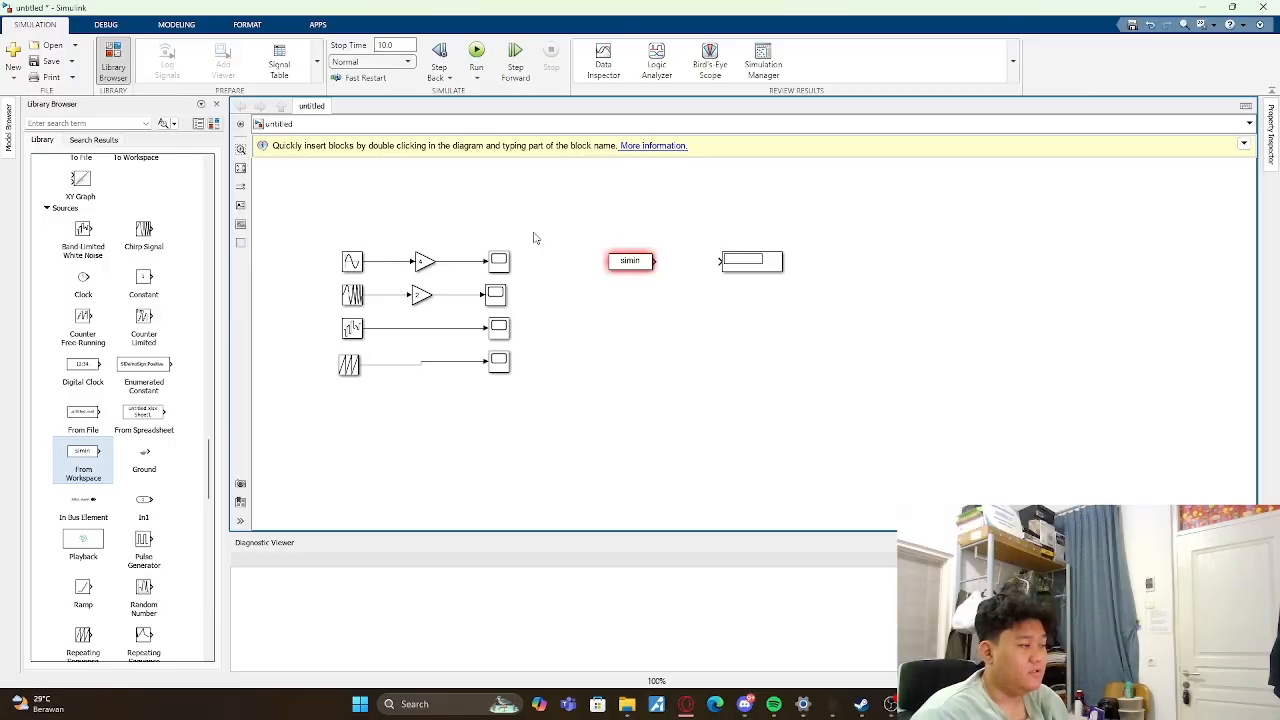
pyautogui.doubleClick(642, 261)
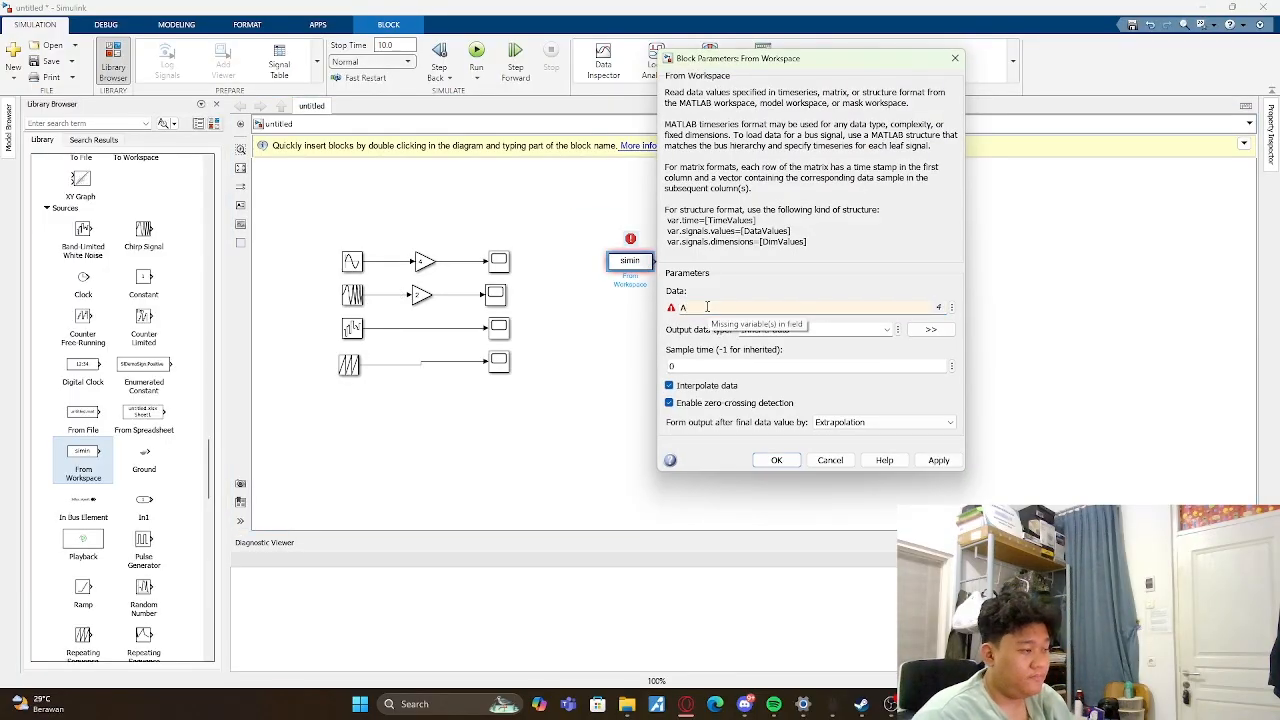
pyautogui.click(707, 307)
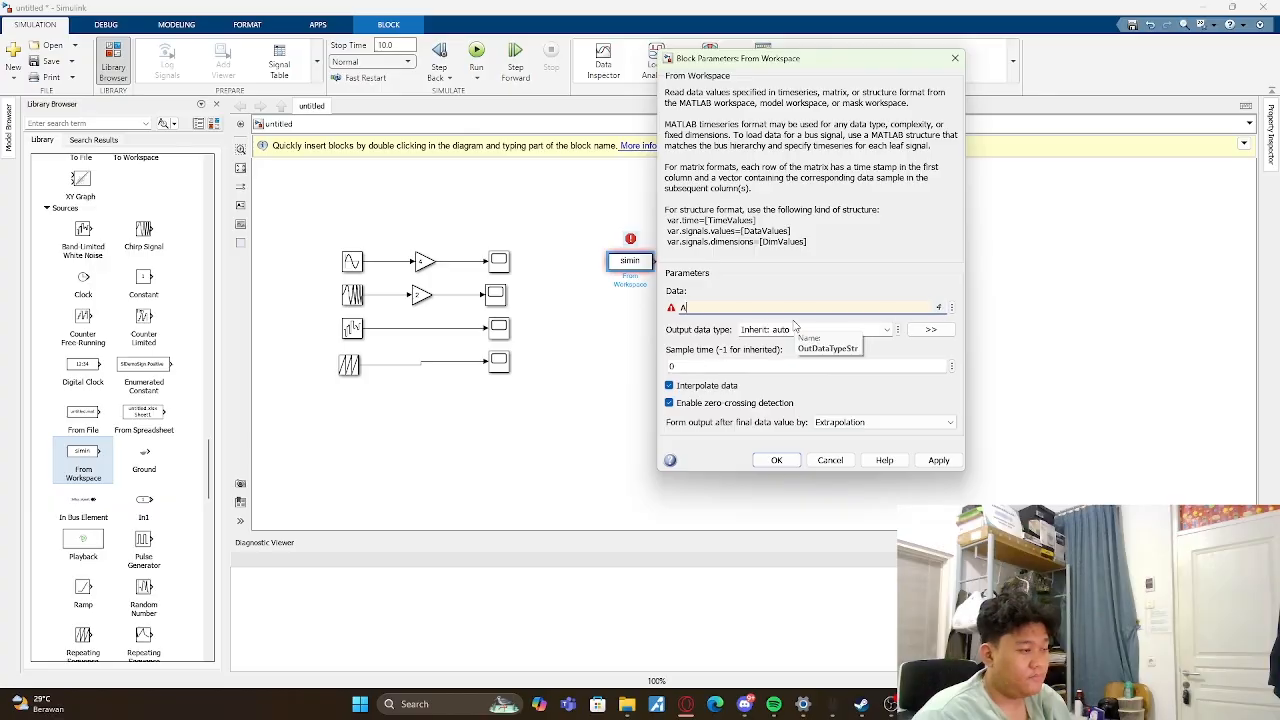
pyautogui.click(832, 704)
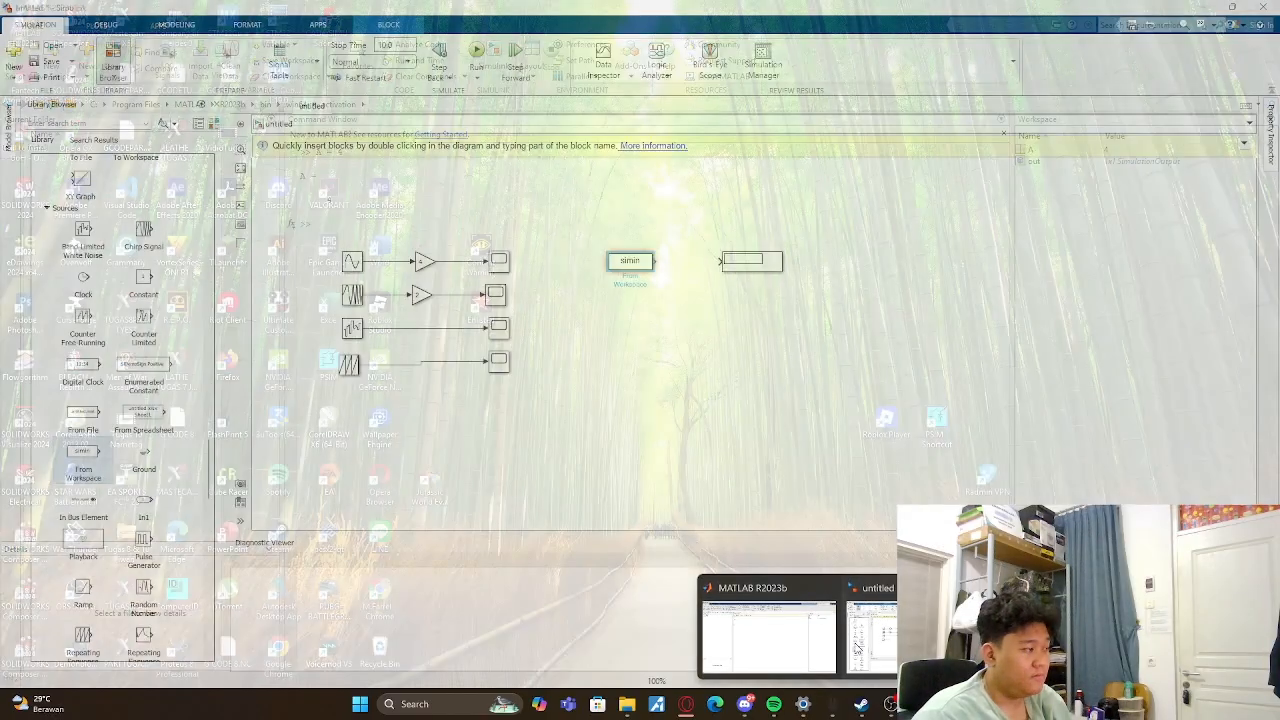
pyautogui.click(884, 634)
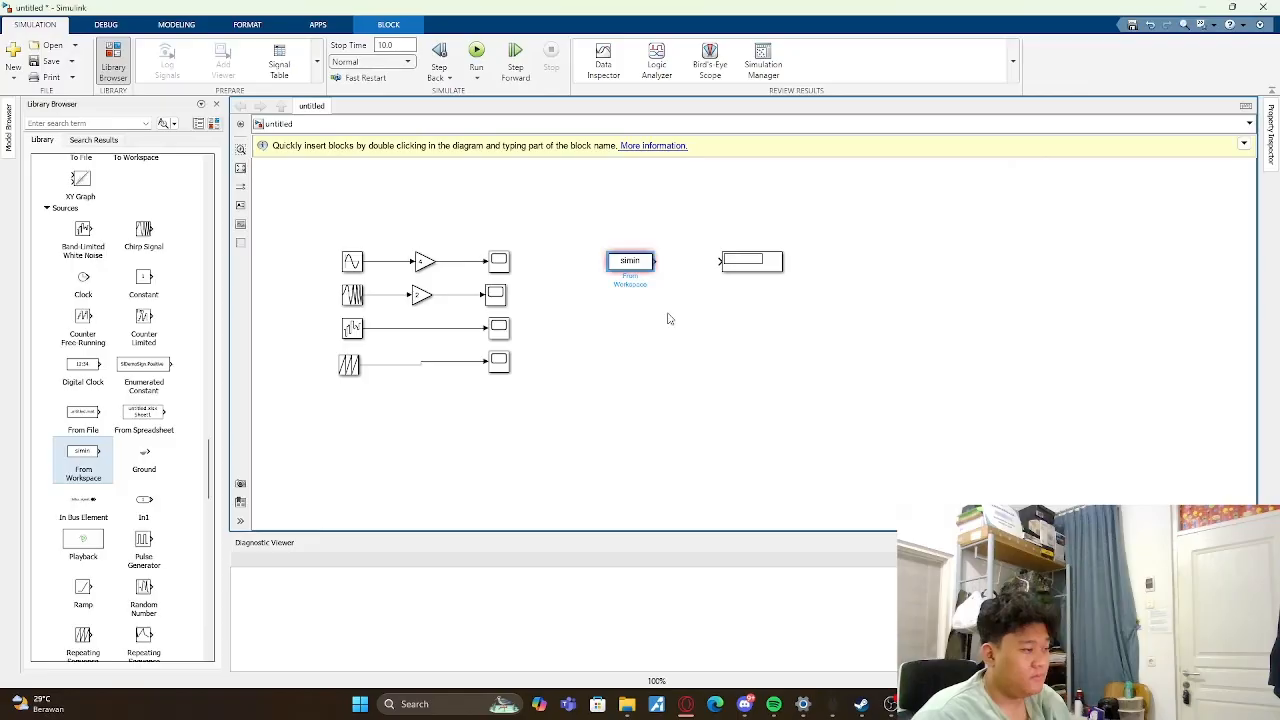
pyautogui.doubleClick(639, 265)
pyautogui.doubleClick(939, 310)
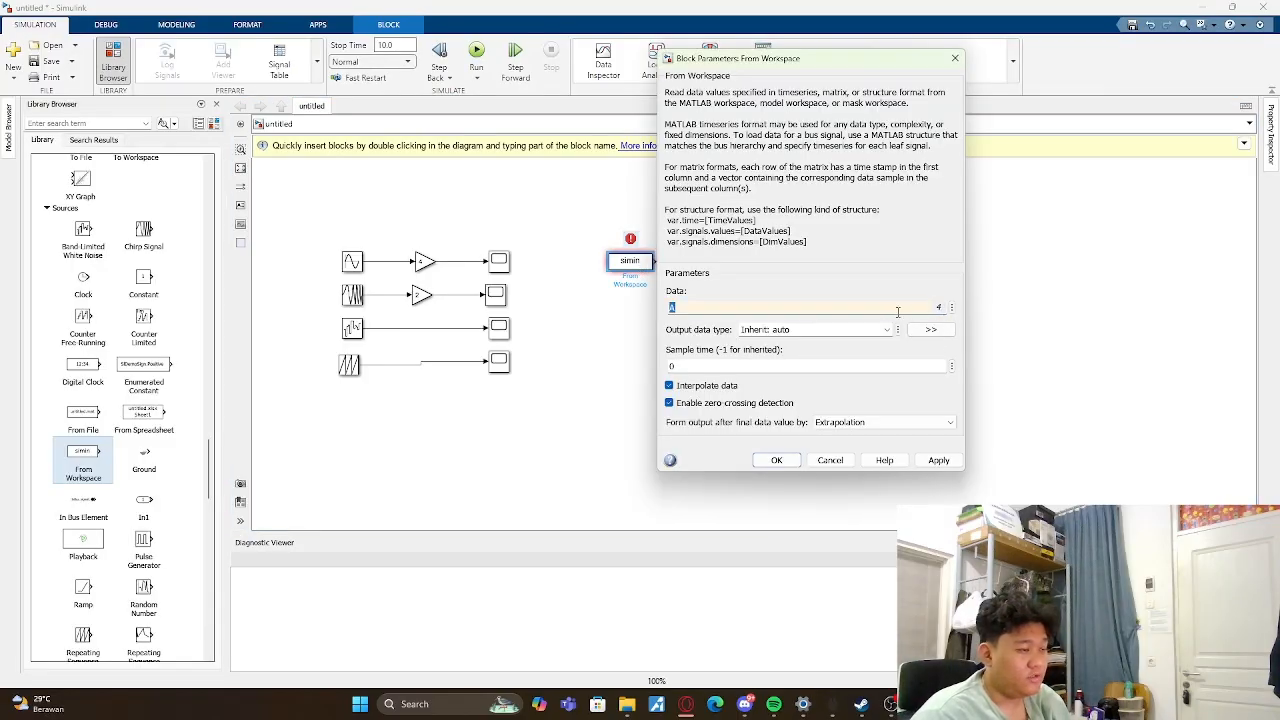
pyautogui.click(938, 460)
pyautogui.click(776, 460)
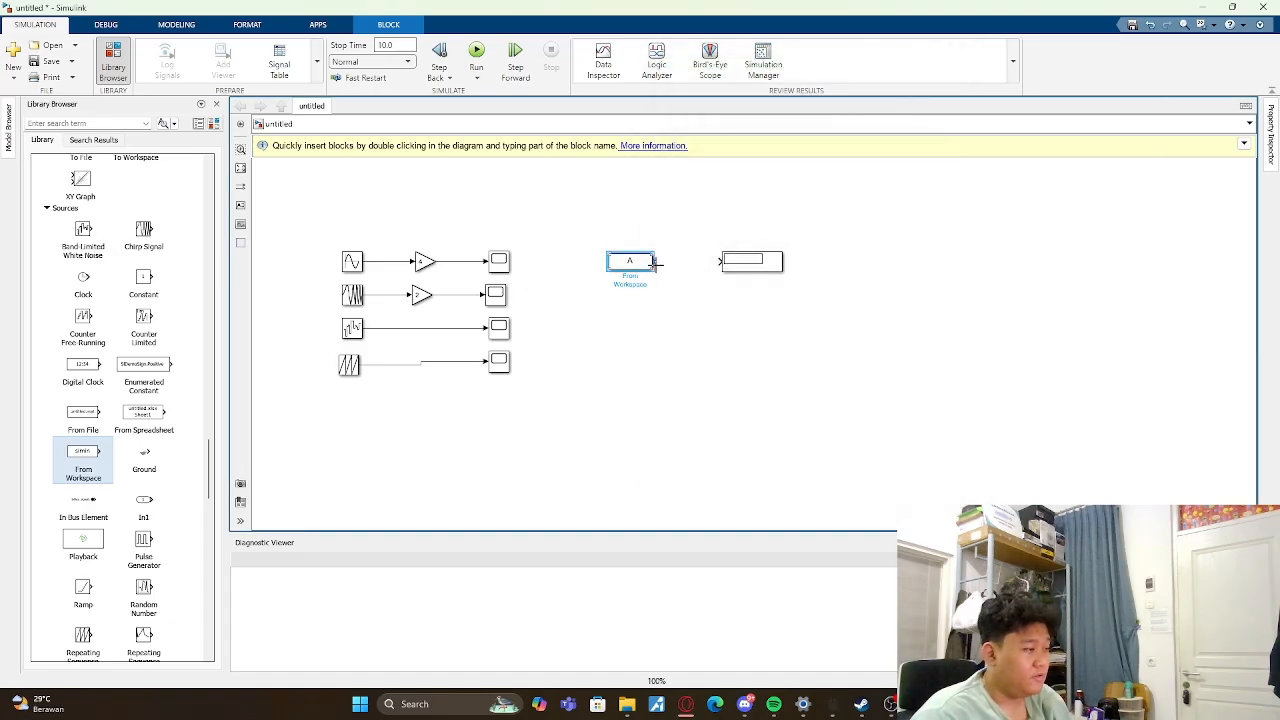
# - Connect the From Workspace block's output to the Display block and run the simulation
pyautogui.moveTo(655, 262); pyautogui.dragTo(720, 261)
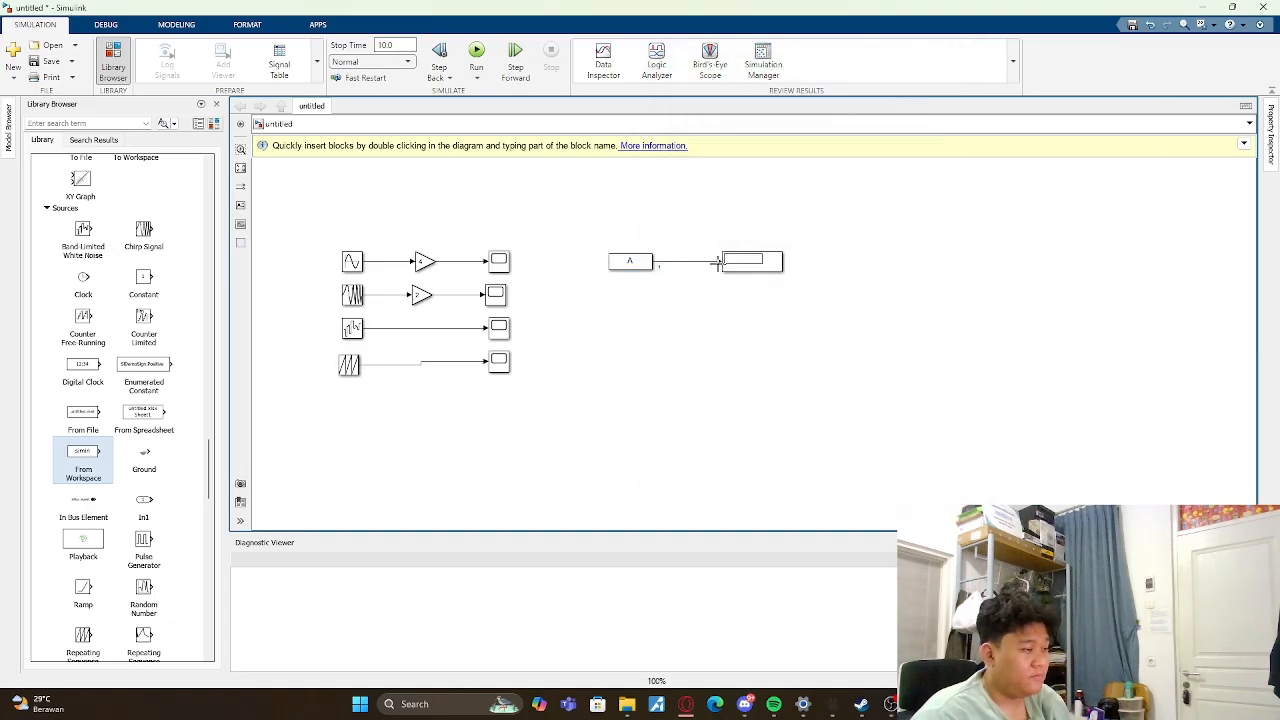
pyautogui.click(474, 55)
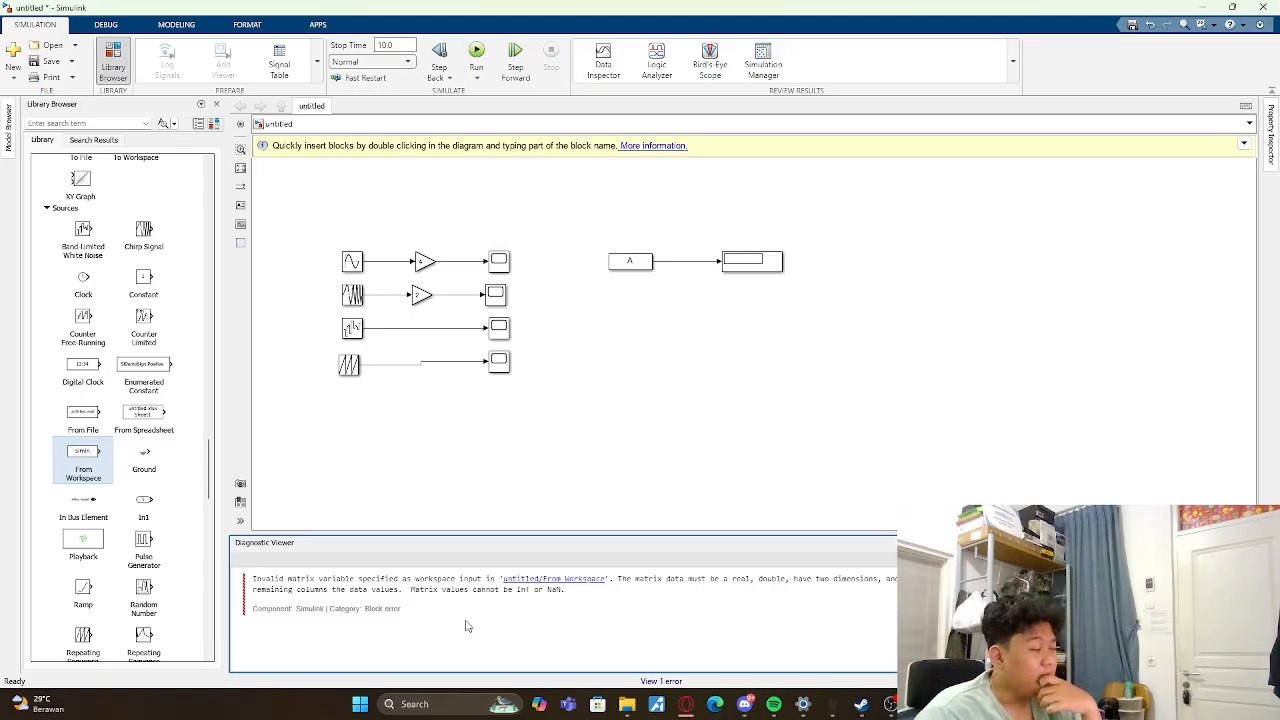
pyautogui.doubleClick(746, 264)
pyautogui.click(905, 352)
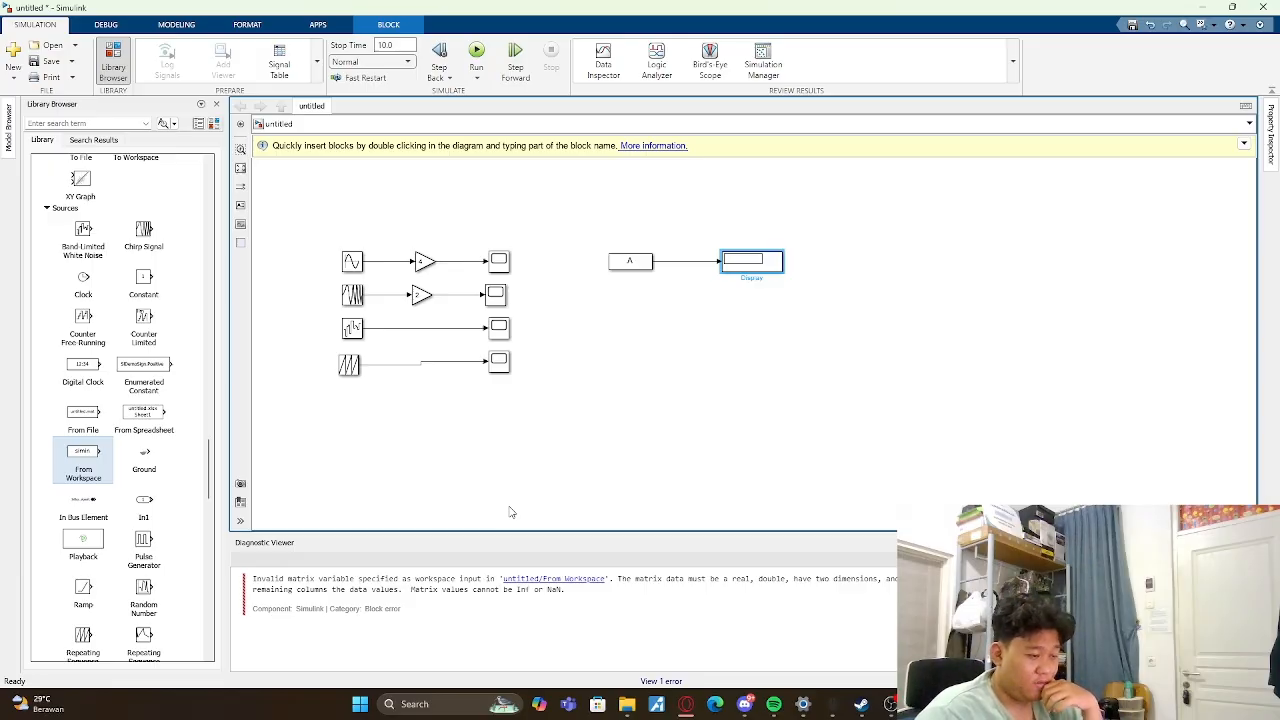
# - Switch to the MATLAB command window and redefine the workspace variable as A = 33
pyautogui.moveTo(920, 704)
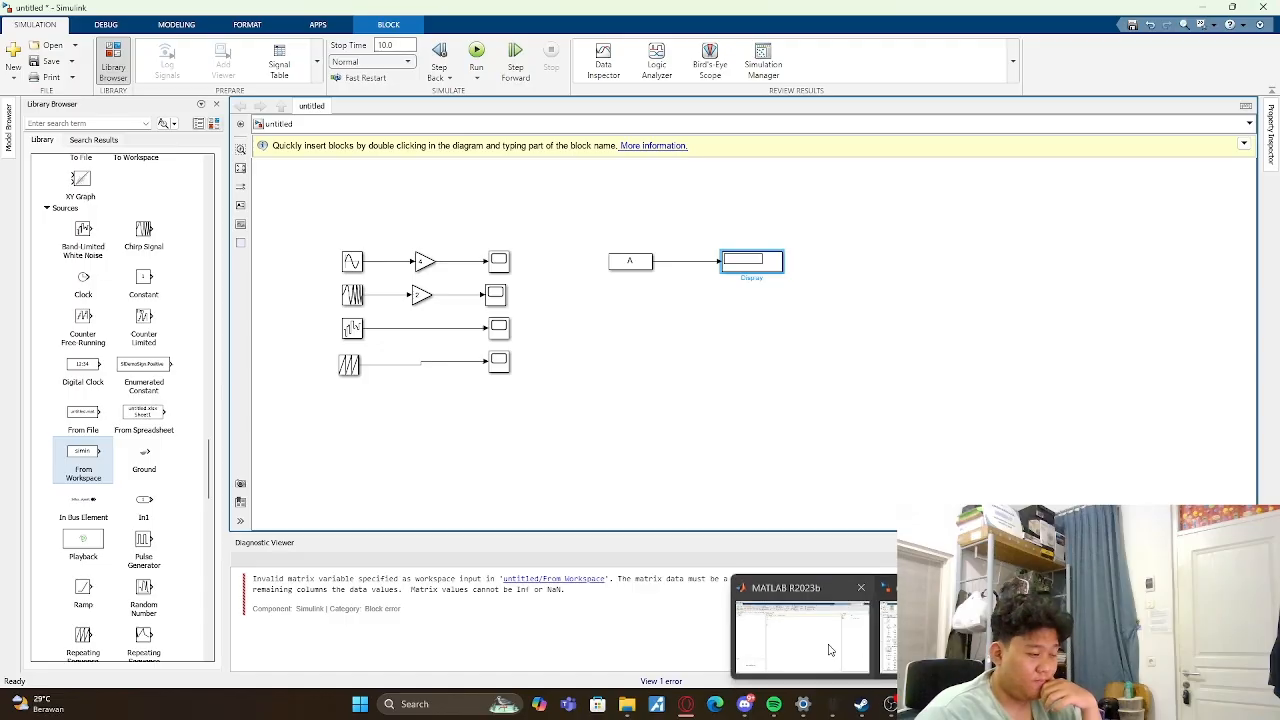
pyautogui.click(831, 649)
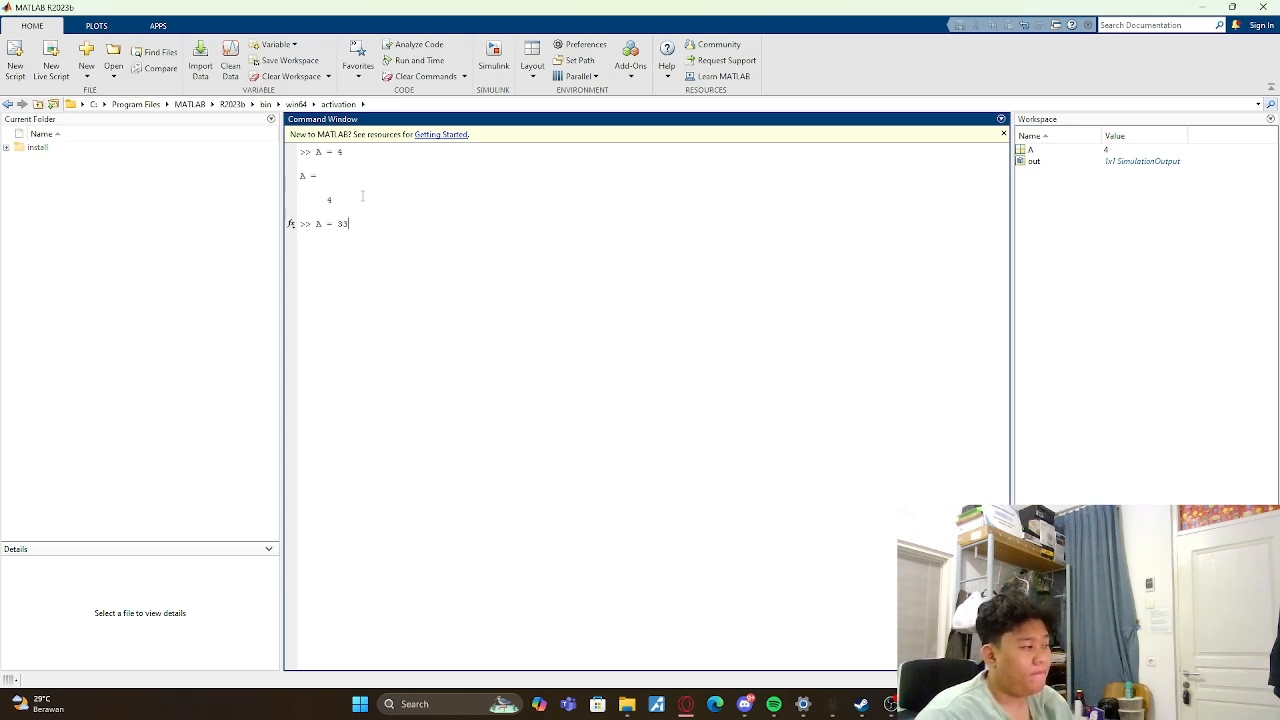
pyautogui.press('Return')
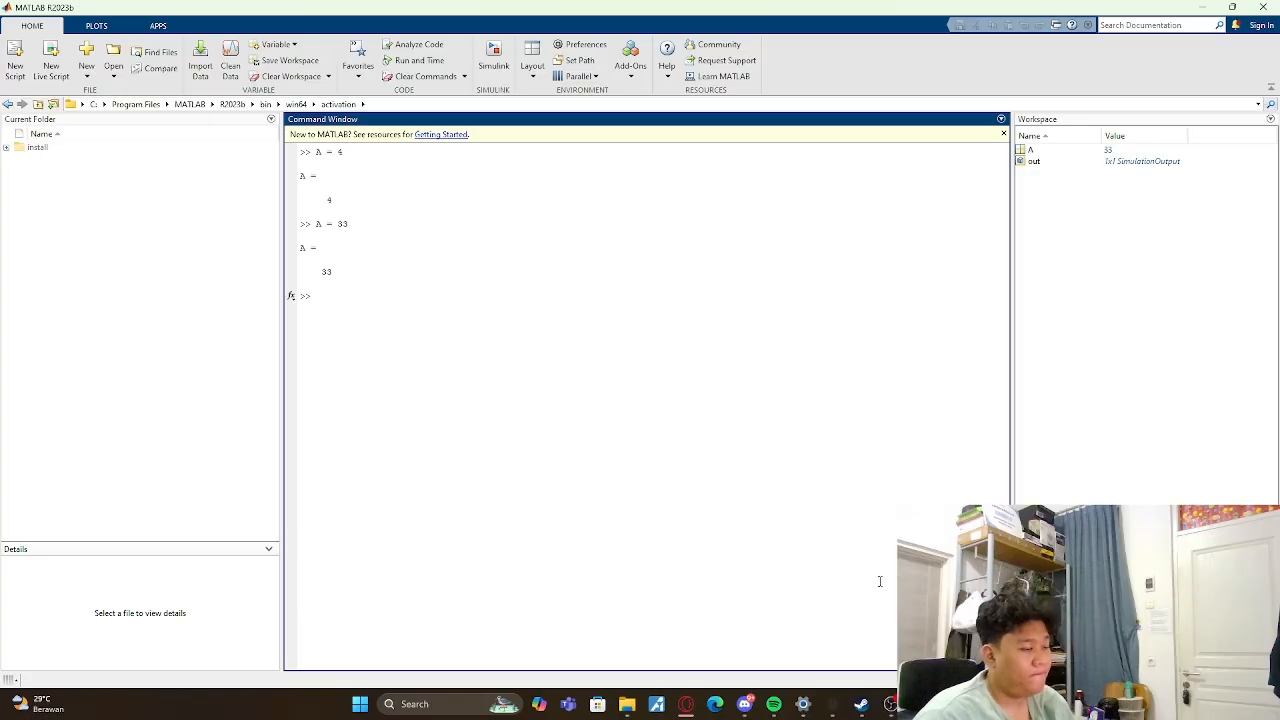
# - Return to the Simulink model, rerun the simulation and check the Display block fed by From Workspace
pyautogui.moveTo(940, 704)
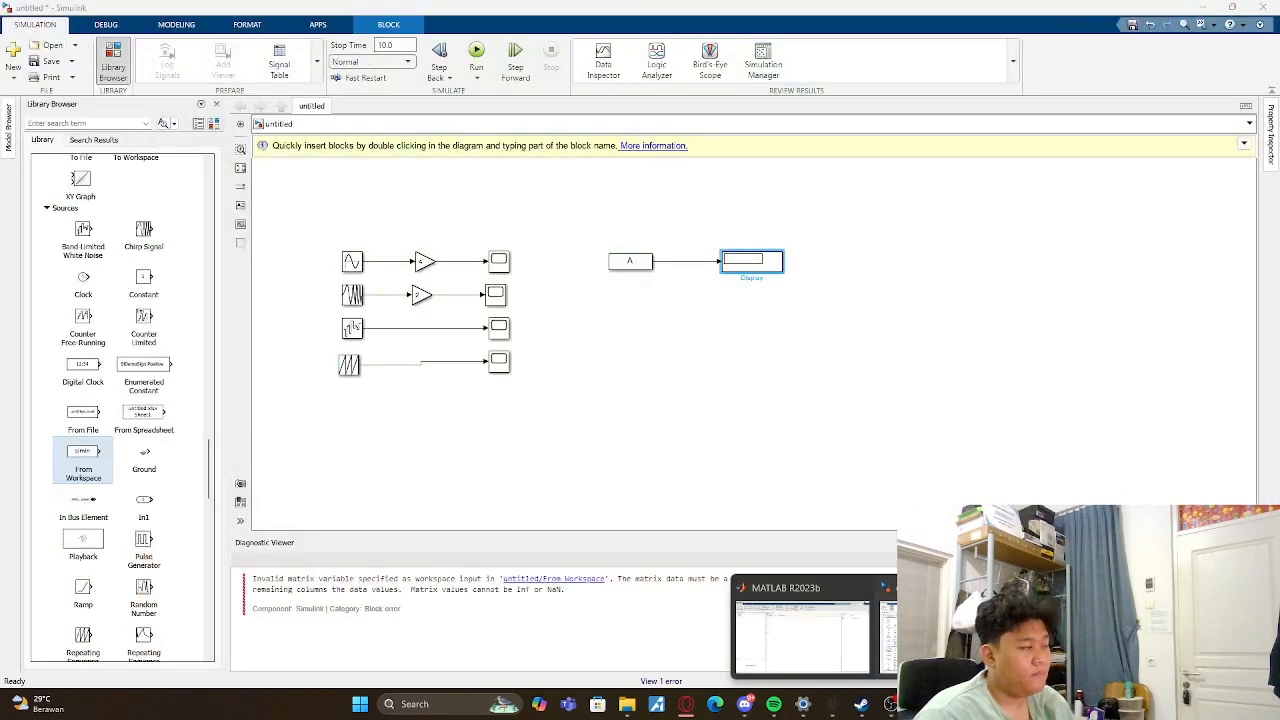
pyautogui.click(926, 630)
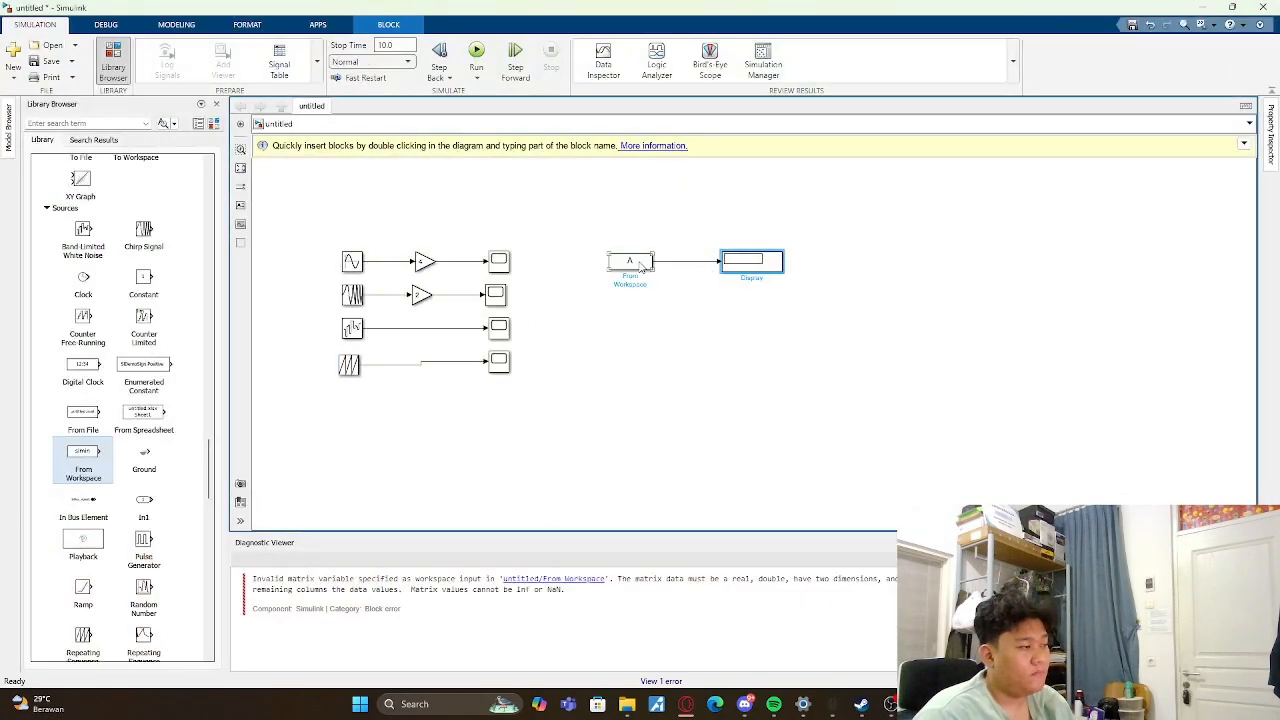
pyautogui.click(488, 66)
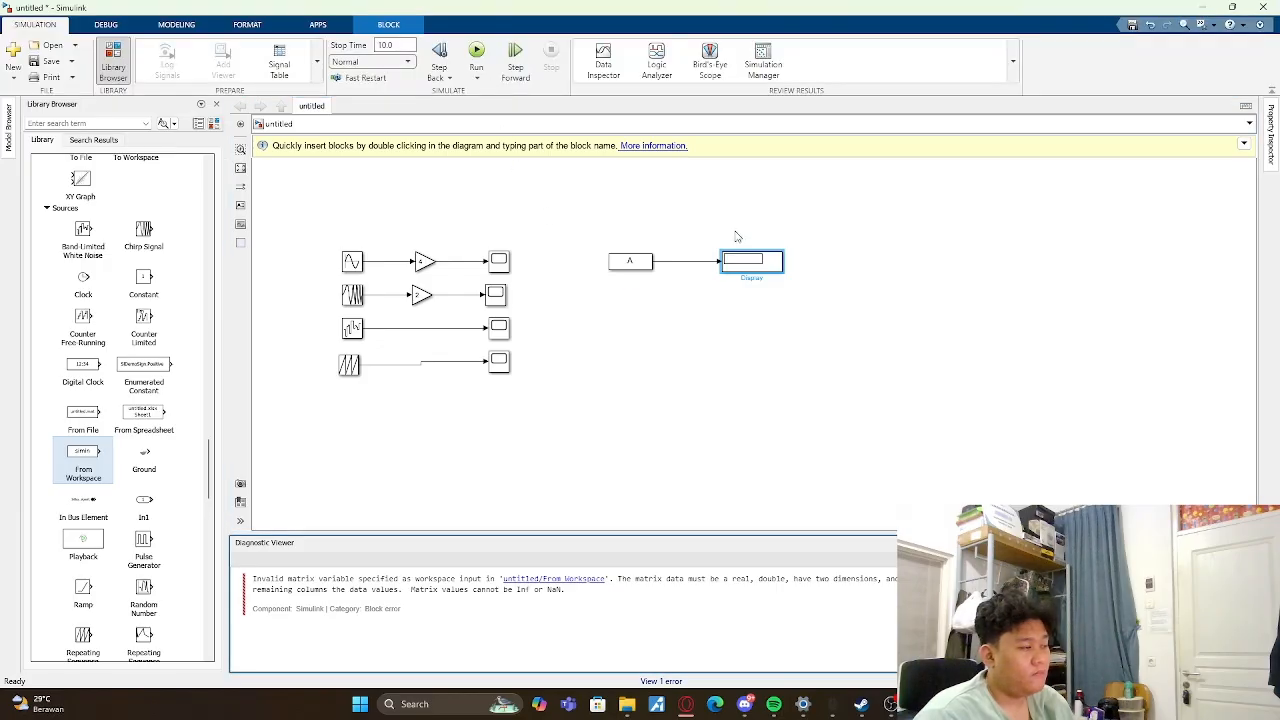
pyautogui.doubleClick(755, 260)
pyautogui.click(1086, 164)
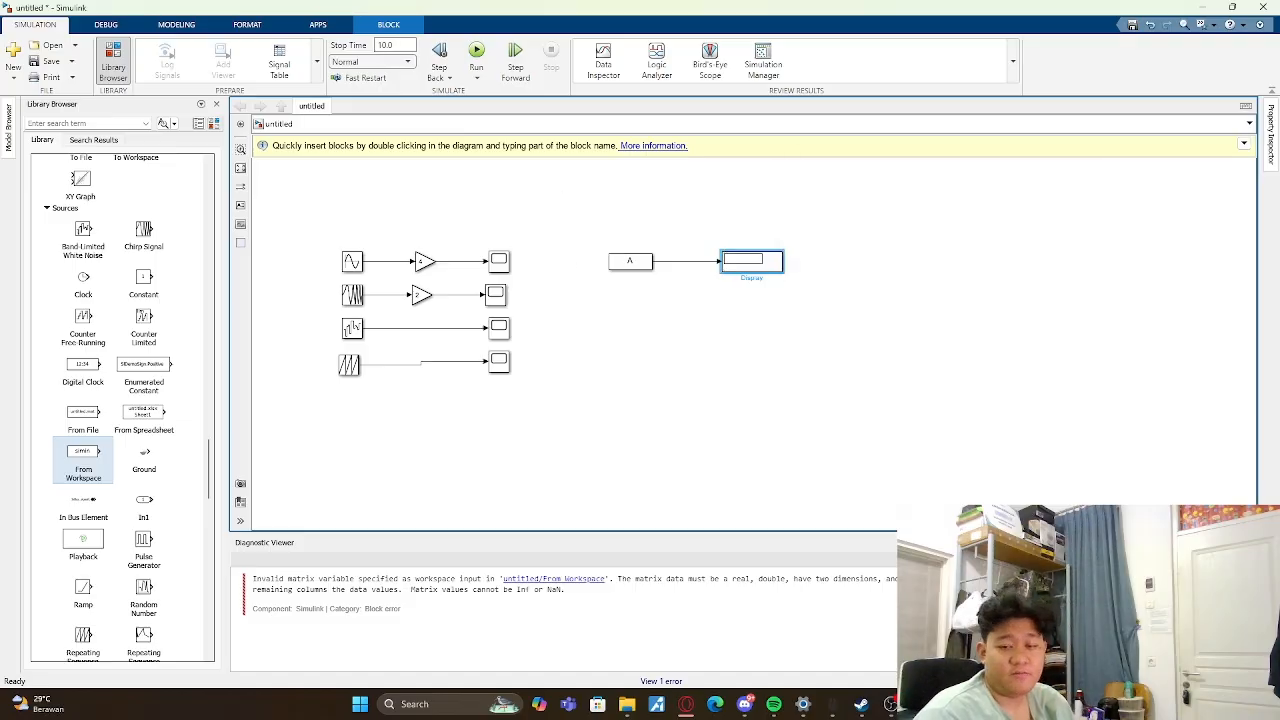
pyautogui.click(724, 326)
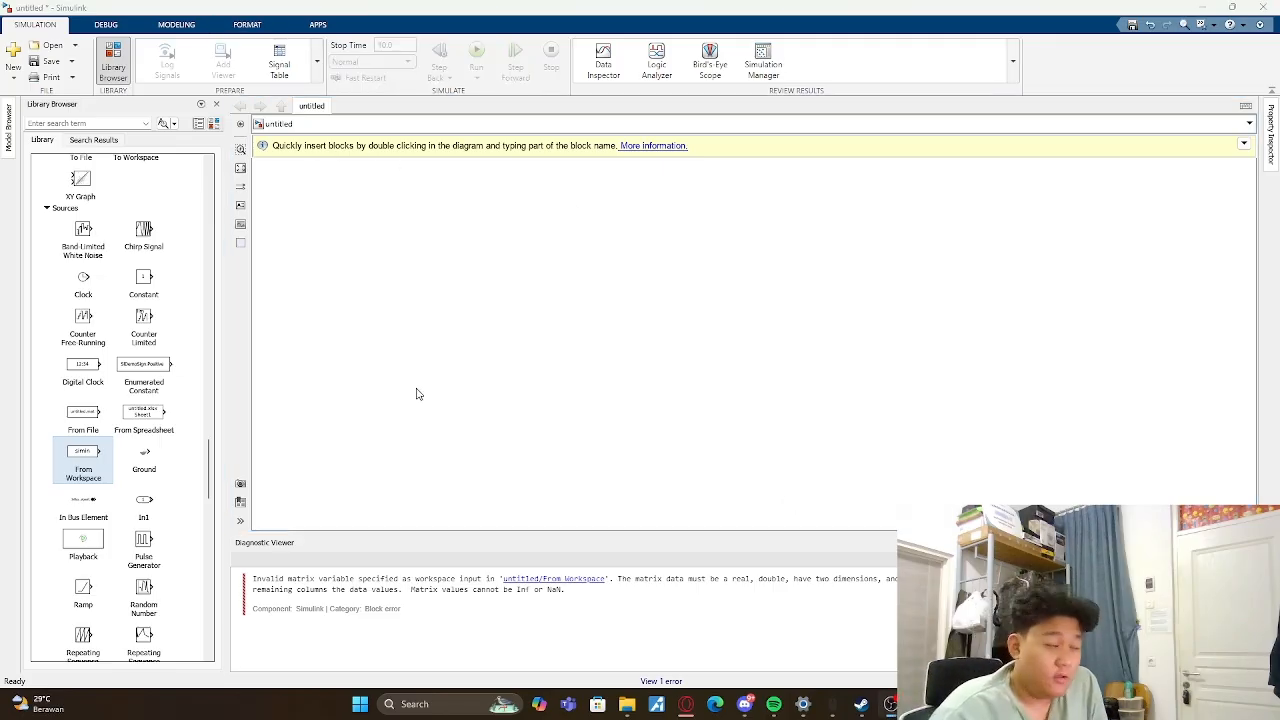
# - Add three Display blocks from the Sinks library, stacked in a vertical column on the empty canvas
pyautogui.scroll(4, 67, 244)
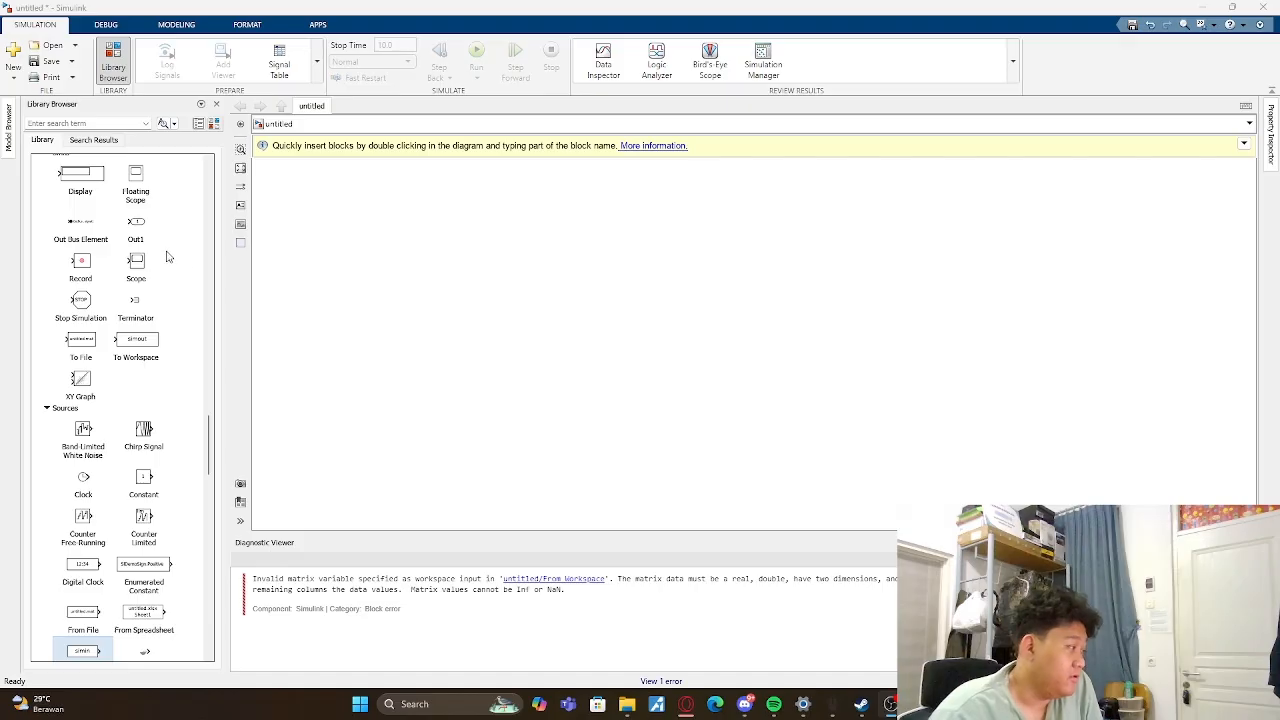
pyautogui.scroll(3, 85, 335)
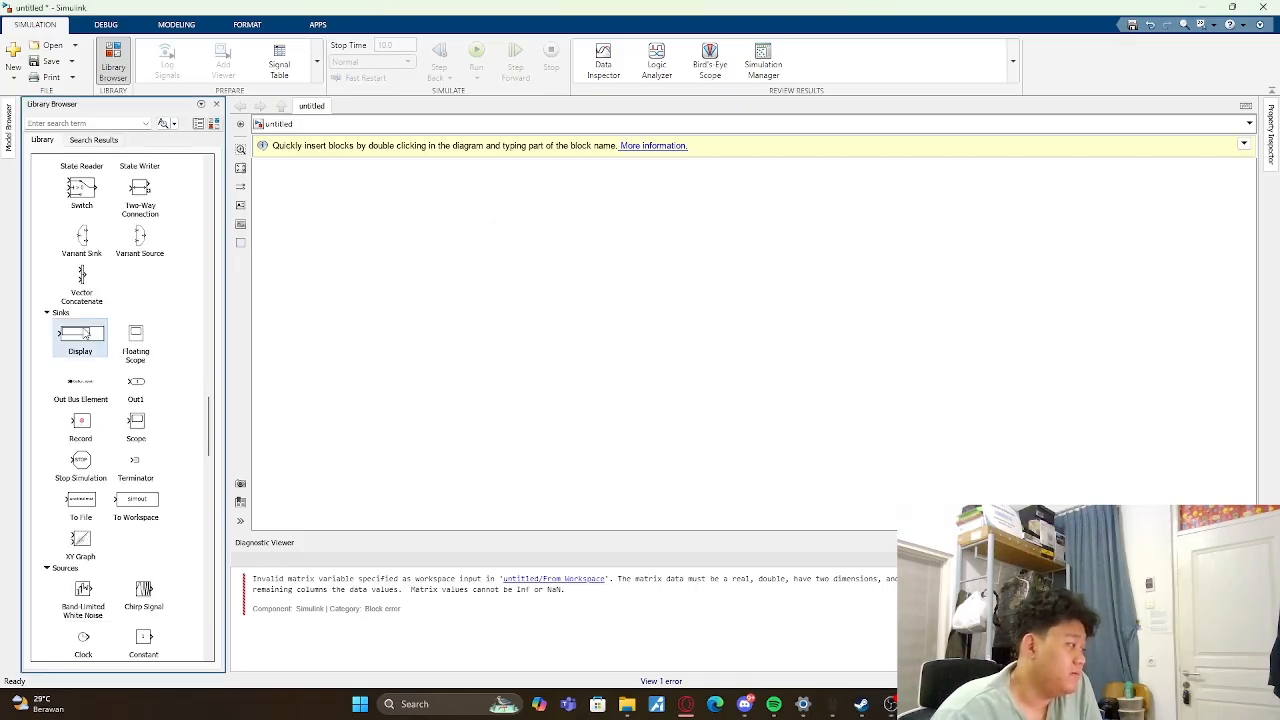
pyautogui.moveTo(86, 335); pyautogui.dragTo(488, 222)
pyautogui.moveTo(80, 340); pyautogui.dragTo(585, 234)
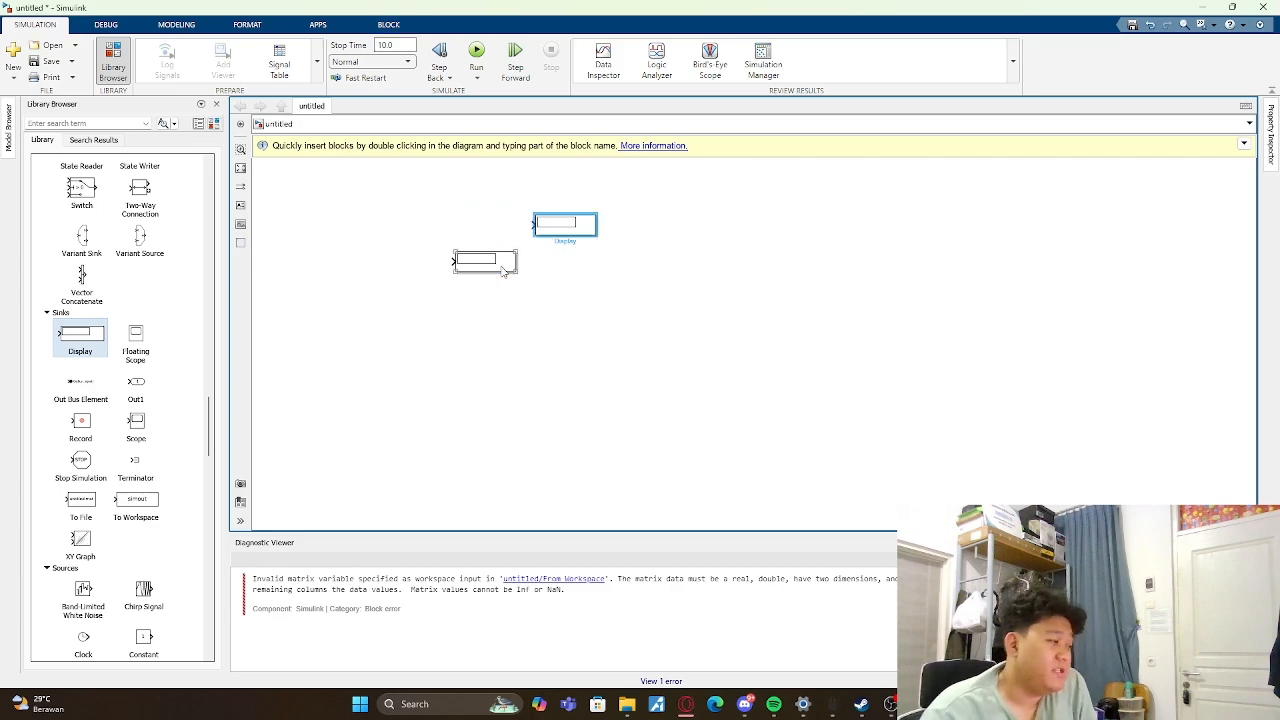
pyautogui.moveTo(503, 271); pyautogui.dragTo(582, 276)
pyautogui.click(531, 331)
pyautogui.moveTo(60, 333); pyautogui.dragTo(568, 318)
pyautogui.click(691, 331)
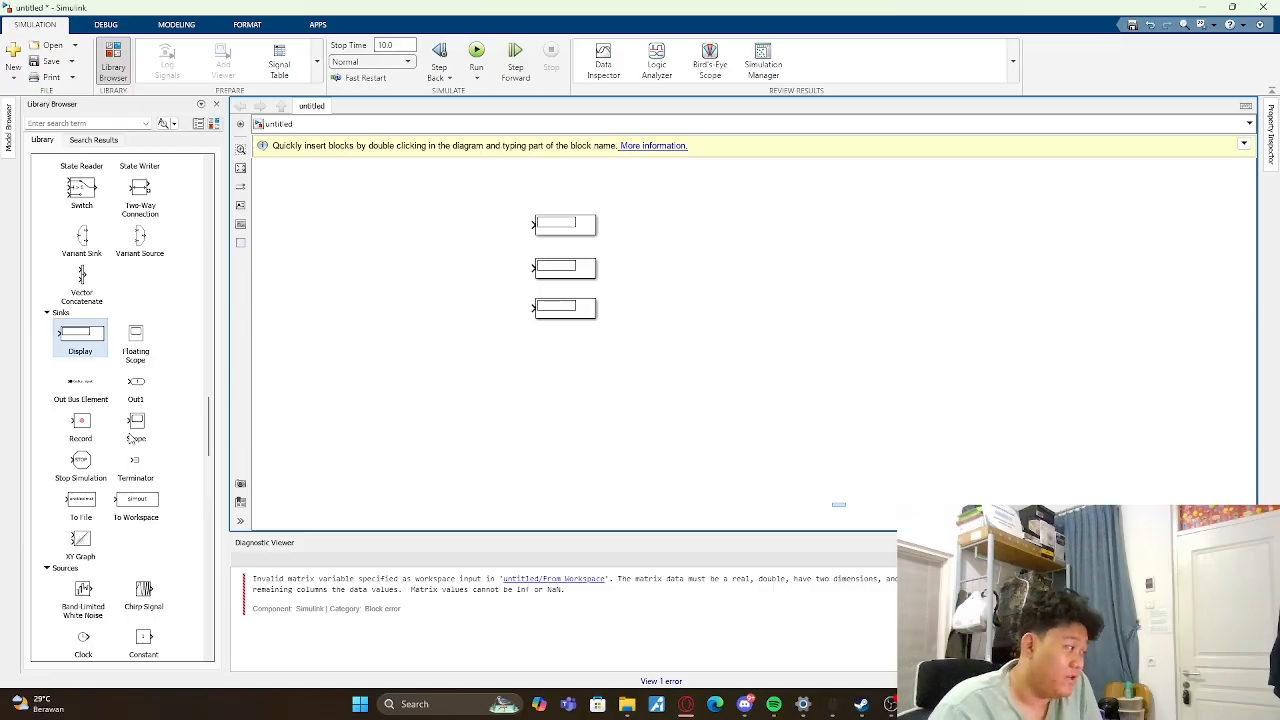
# - Place an Add block from the Math Operations library before the uppermost Display block, level with it
pyautogui.scroll(15, 130, 437)
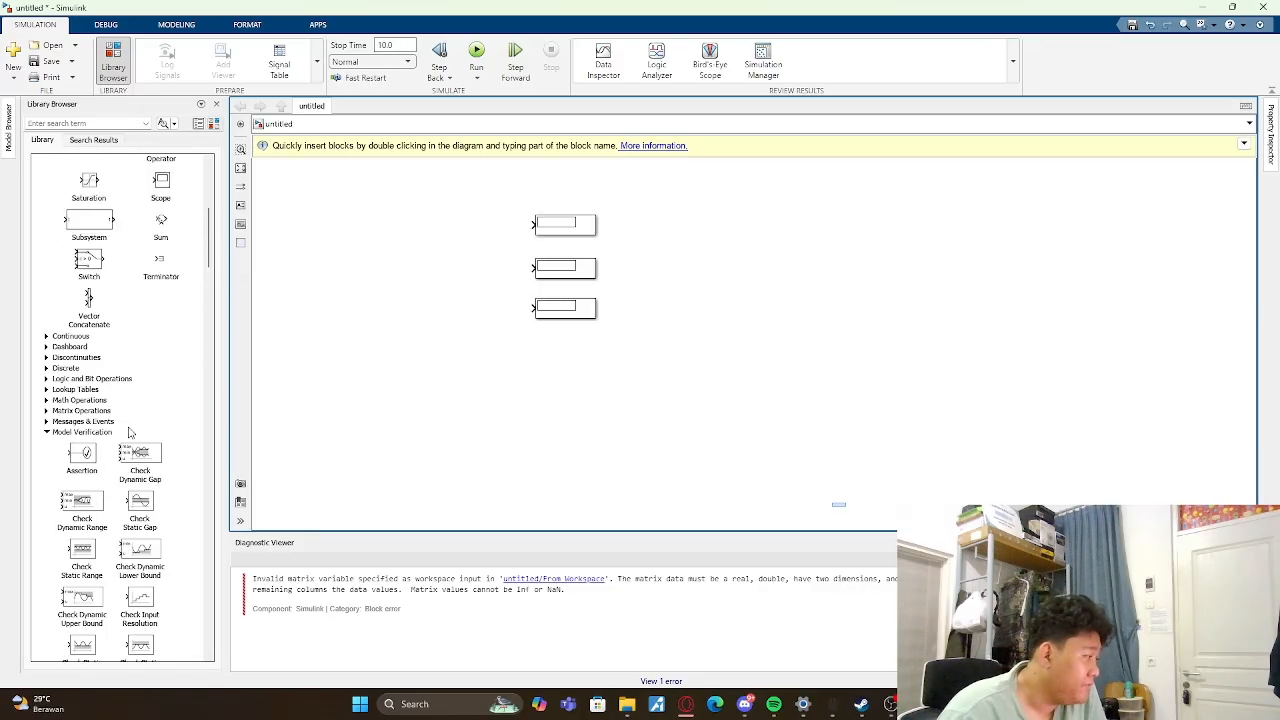
pyautogui.scroll(-2, 128, 432)
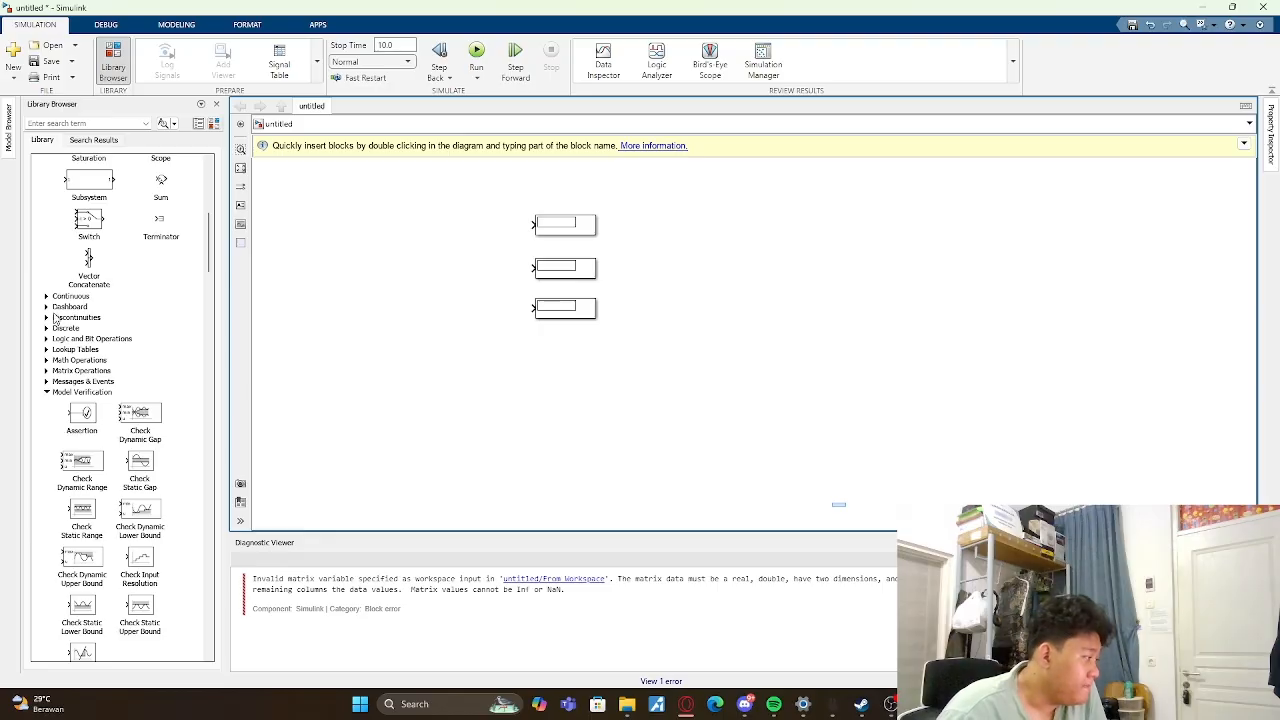
pyautogui.click(46, 361)
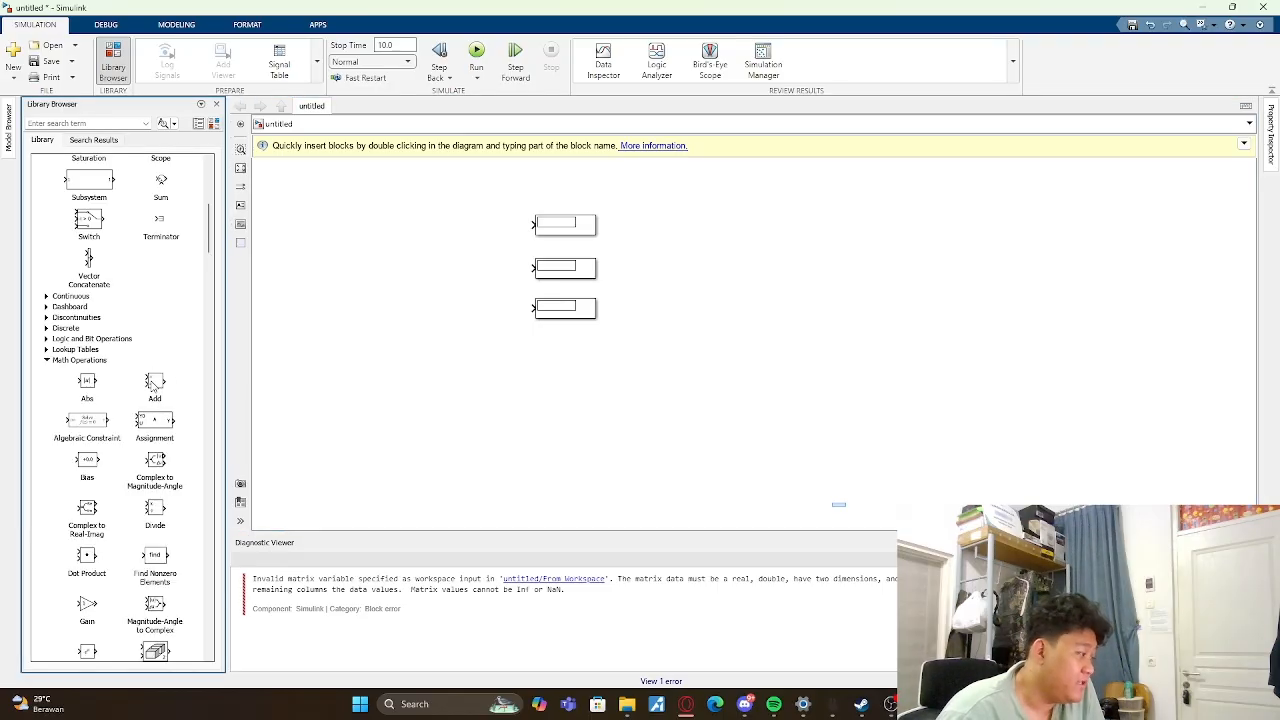
pyautogui.moveTo(151, 386); pyautogui.dragTo(418, 232)
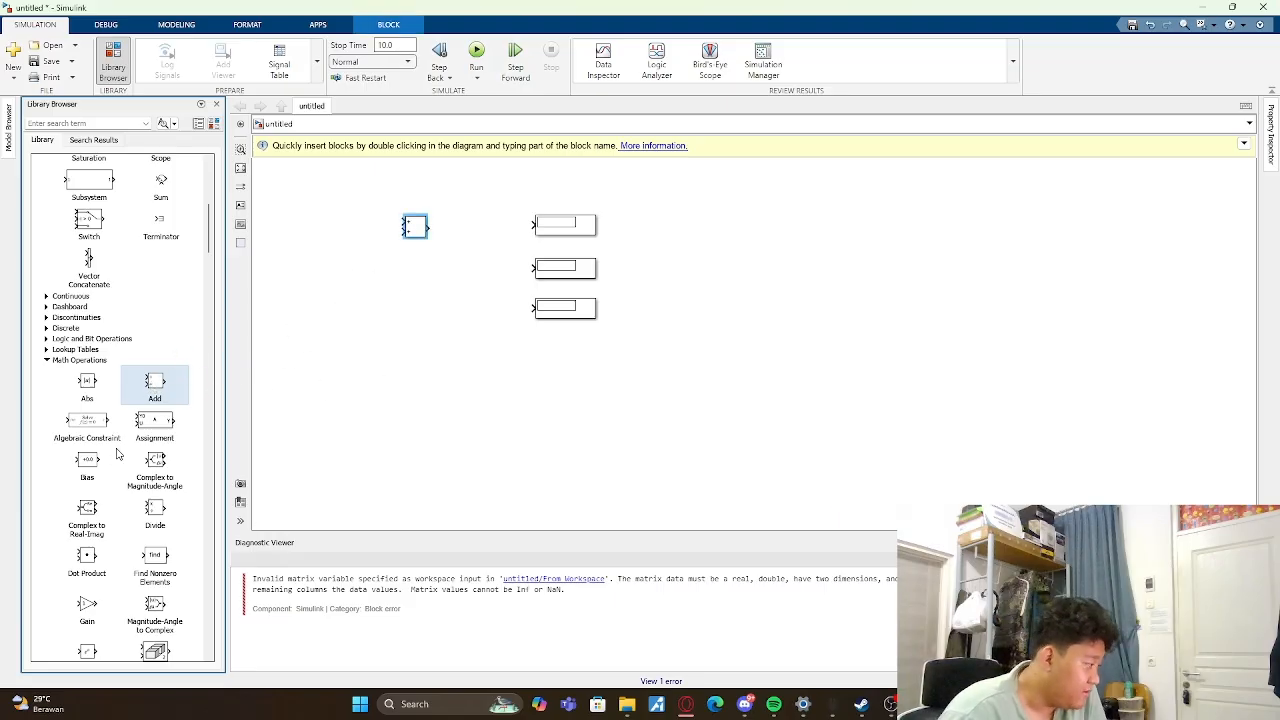
# - Place a Product block from the Math Operations library below the Add block, level with the middle Display
pyautogui.scroll(-1, 118, 458)
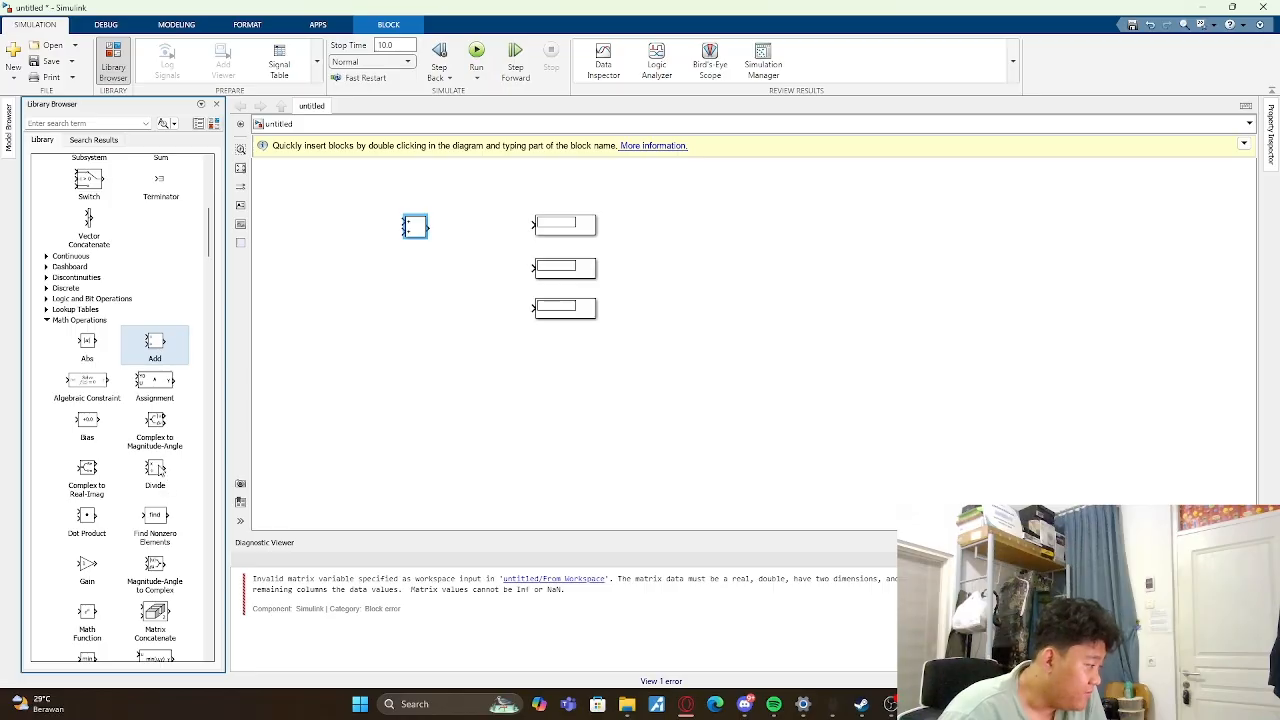
pyautogui.scroll(-3, 157, 477)
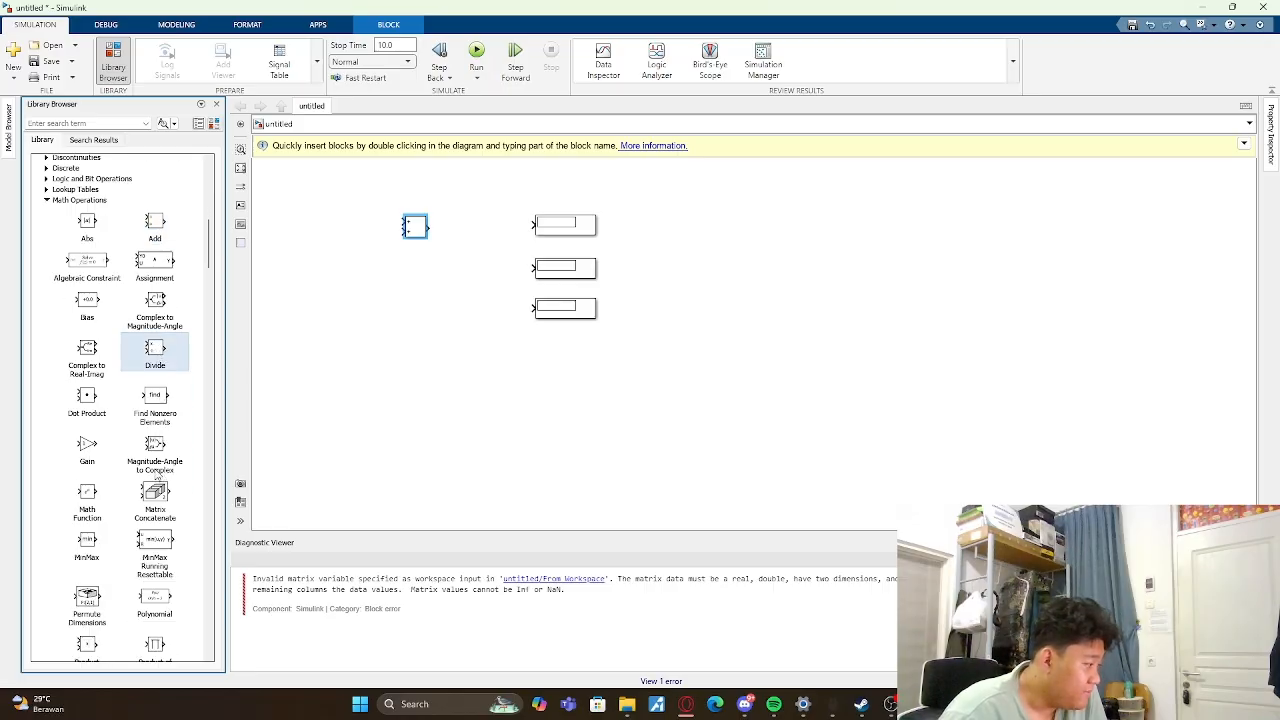
pyautogui.scroll(-1, 114, 482)
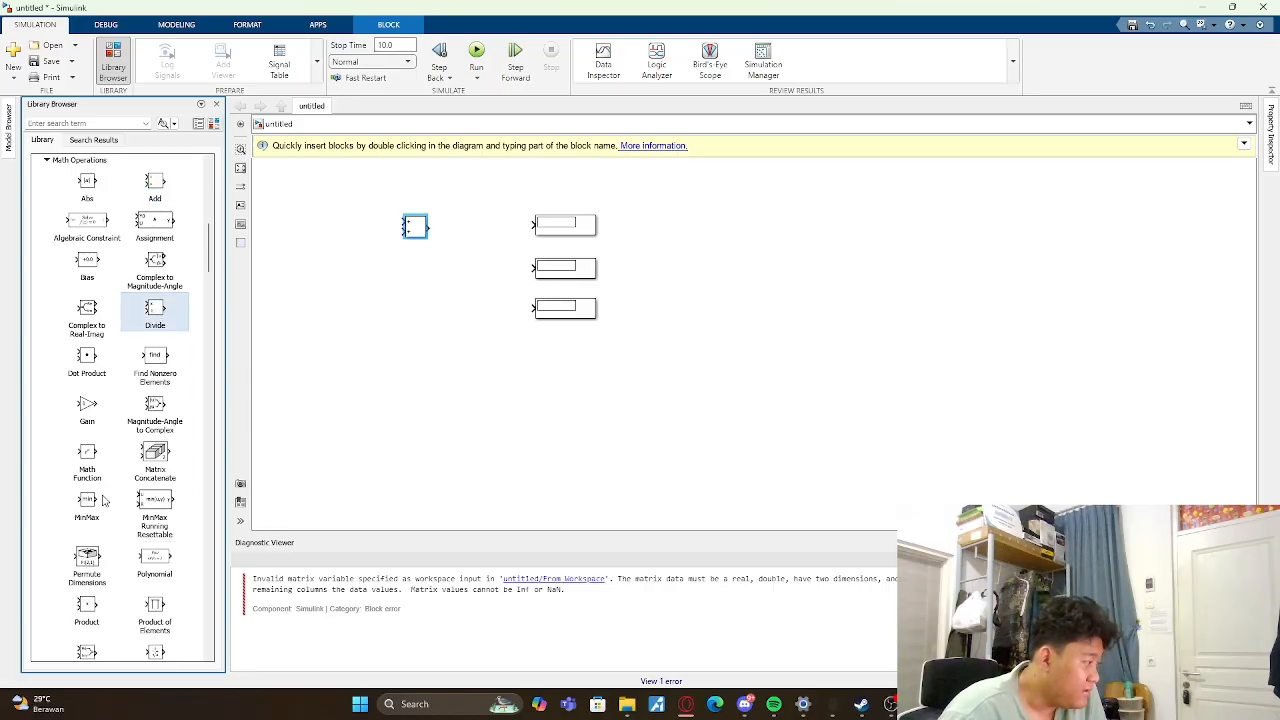
pyautogui.scroll(-1, 116, 516)
pyautogui.scroll(-1, 116, 516)
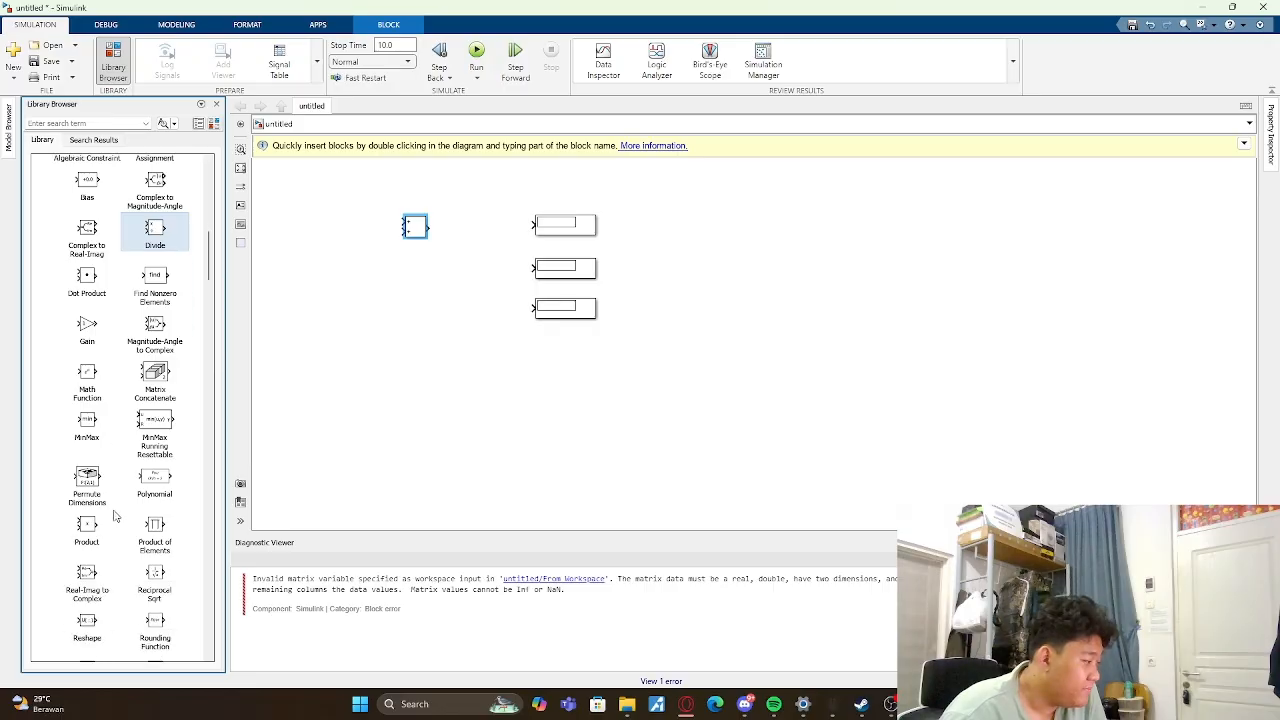
pyautogui.moveTo(88, 537); pyautogui.dragTo(415, 268)
pyautogui.click(368, 374)
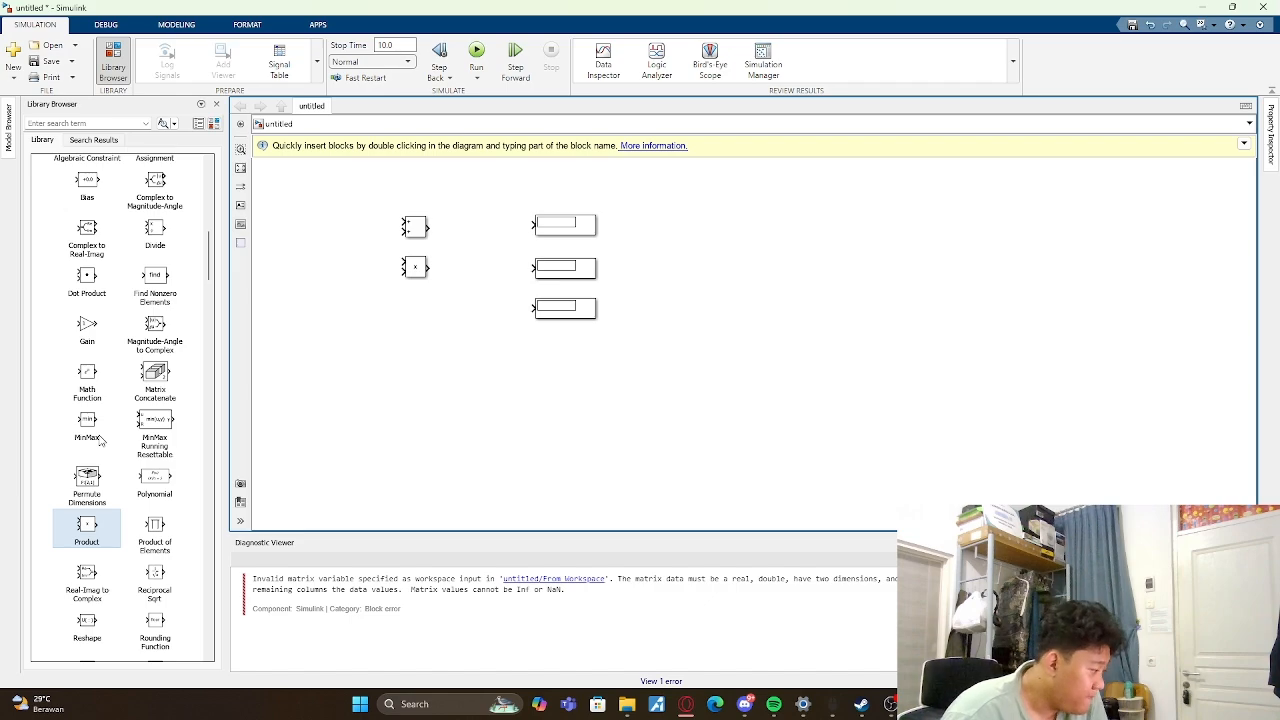
# - Place a Subtract block from the Math Operations library below the Product block, level with the lowest Display
pyautogui.scroll(-2, 100, 440)
pyautogui.scroll(-4, 100, 440)
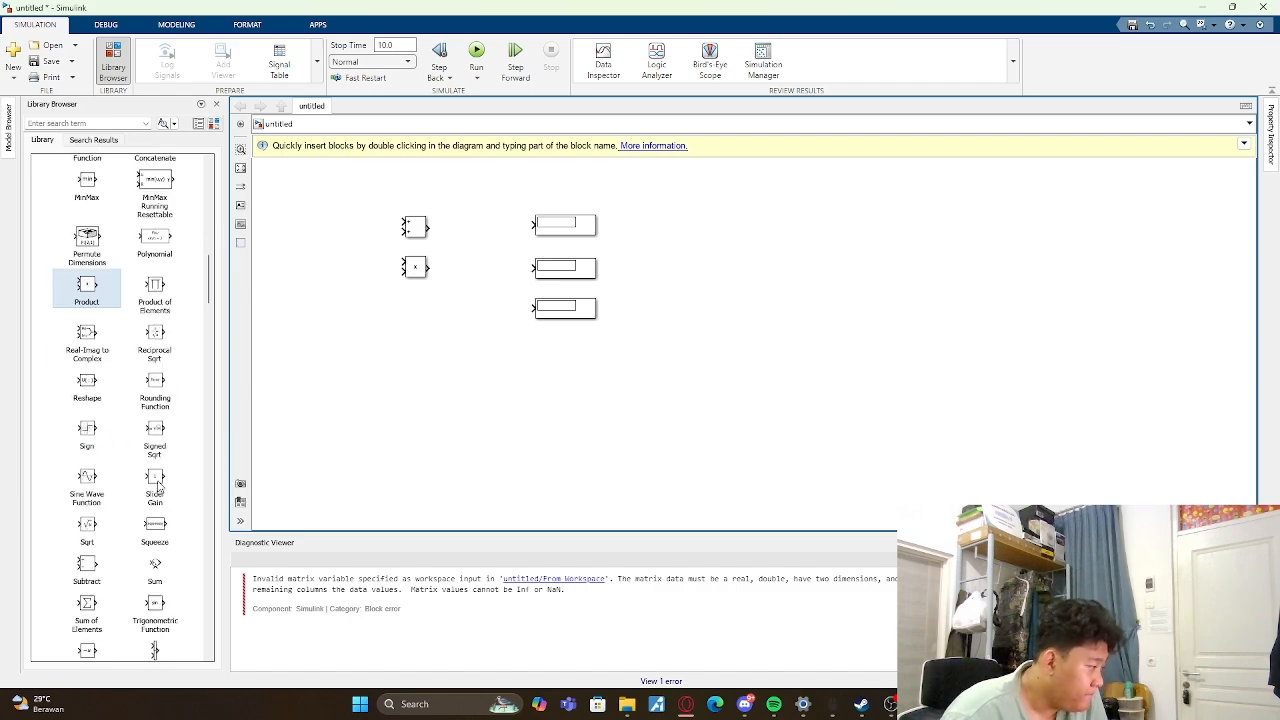
pyautogui.scroll(-2, 156, 479)
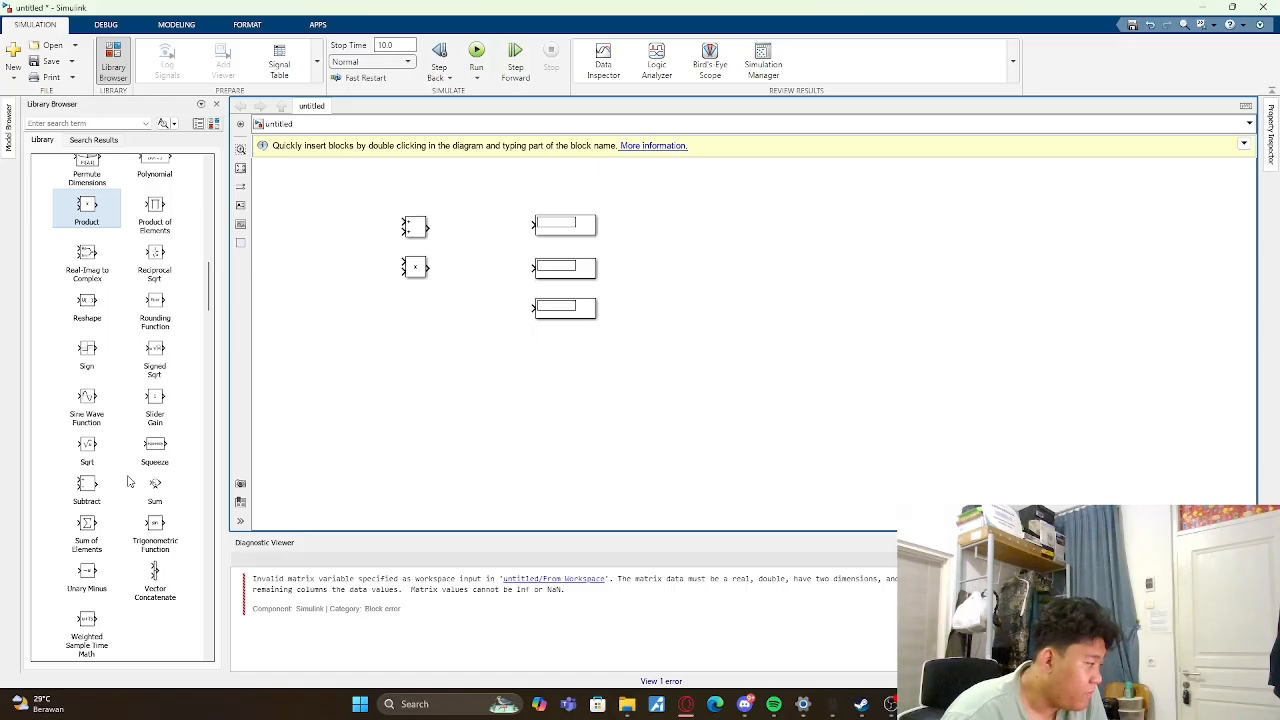
pyautogui.moveTo(86, 488); pyautogui.dragTo(415, 312)
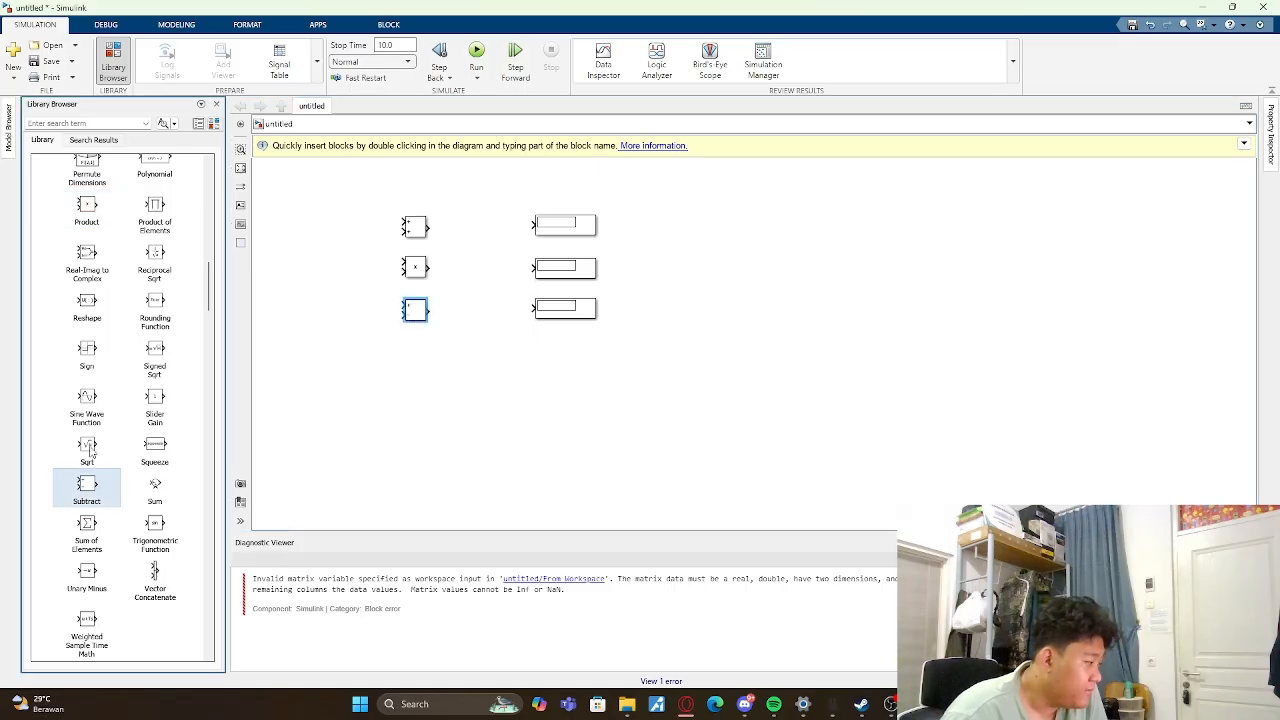
pyautogui.scroll(15, 113, 470)
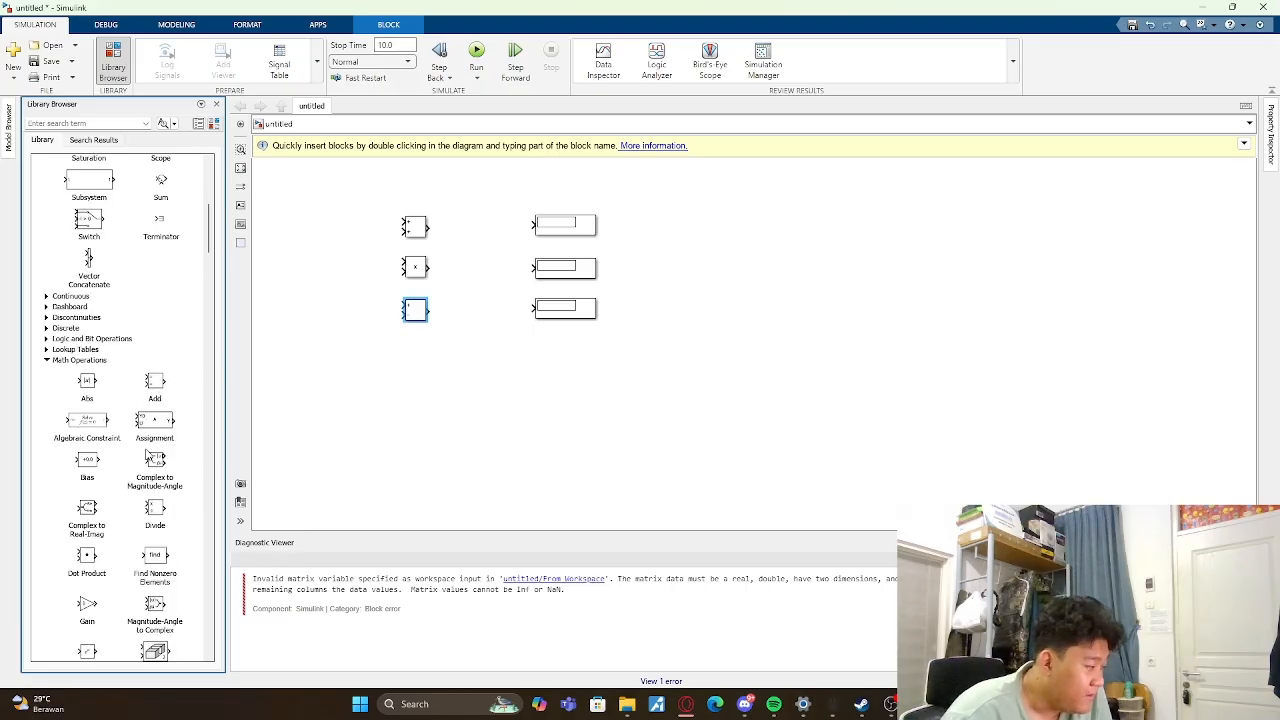
# - Place a Divide block from the Math Operations library directly below the Subtract block
pyautogui.scroll(-1, 147, 455)
pyautogui.moveTo(160, 470); pyautogui.dragTo(420, 355)
pyautogui.click(153, 343)
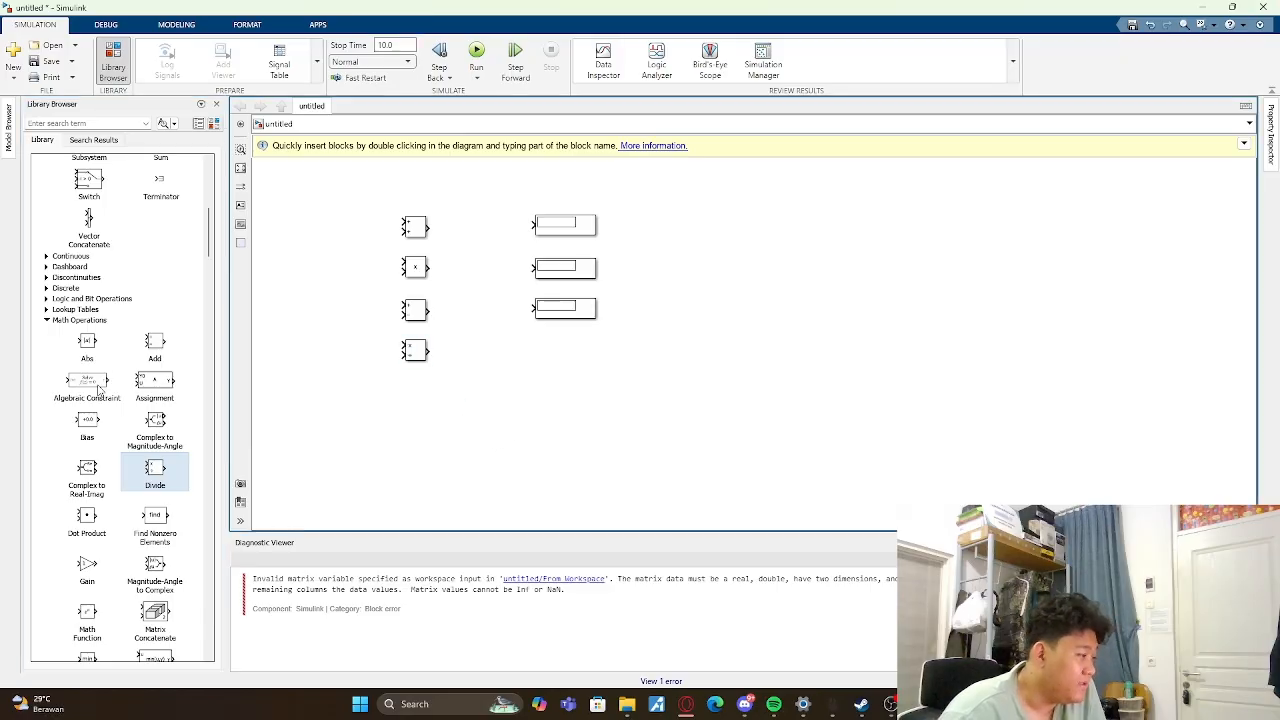
# - Add a Constant block from the Commonly Used Blocks library on the canvas in front of the math blocks' inputs
pyautogui.scroll(-4, 89, 392)
pyautogui.scroll(7, 88, 392)
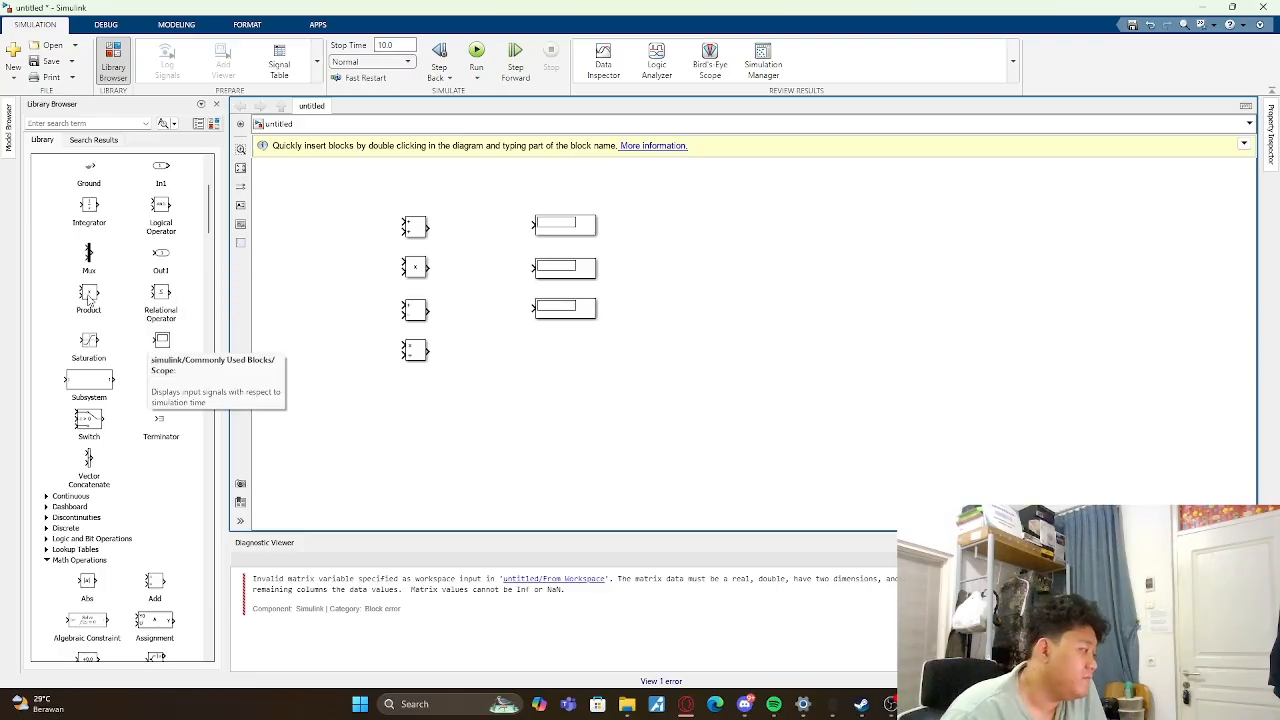
pyautogui.scroll(5, 168, 315)
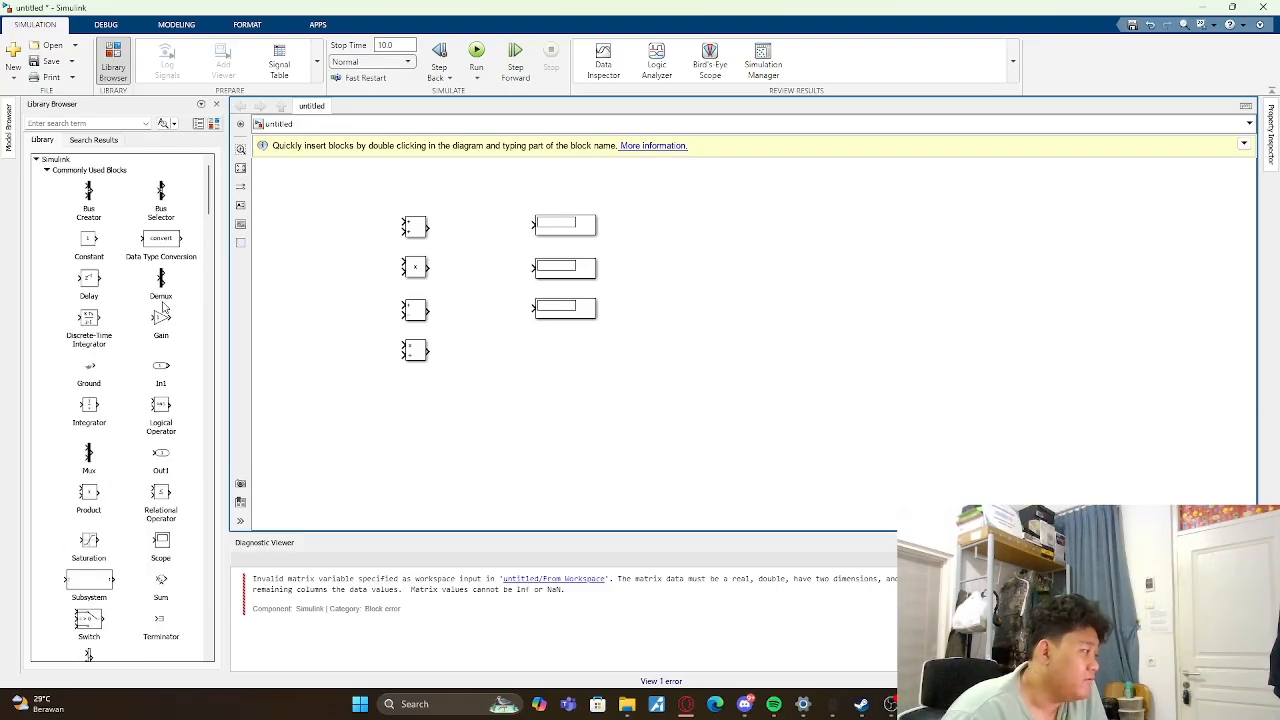
pyautogui.click(66, 174)
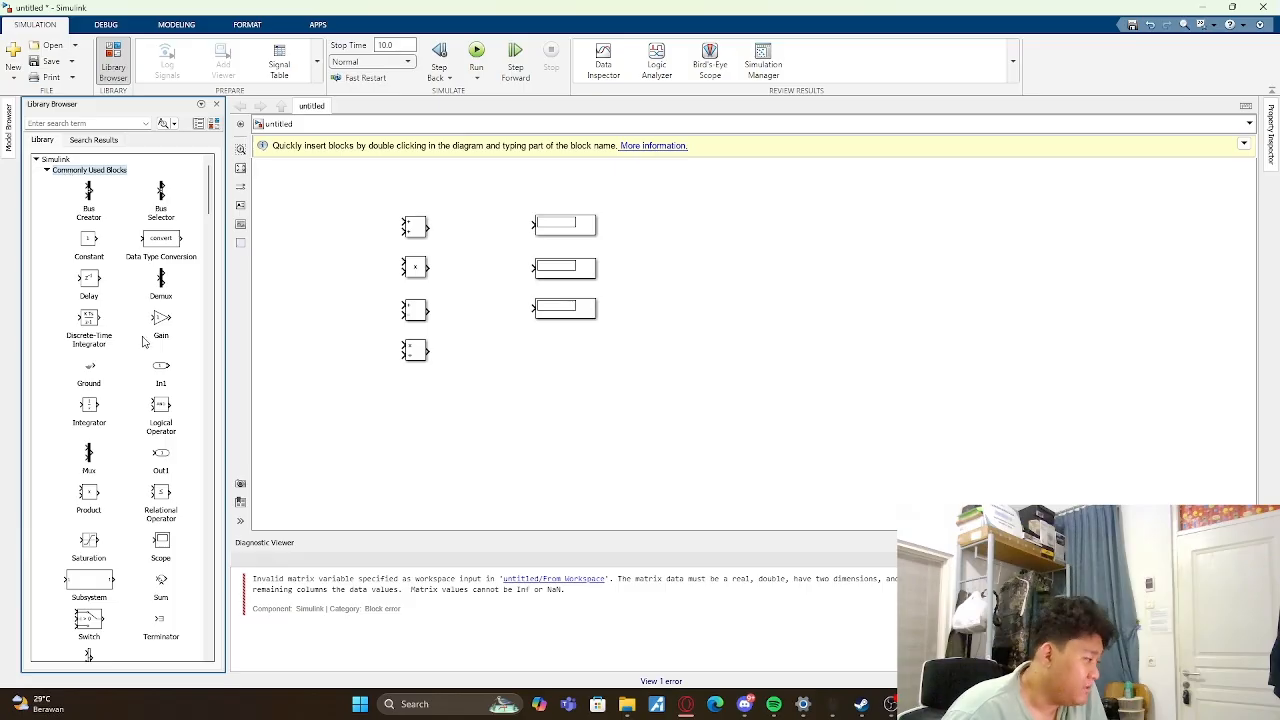
pyautogui.moveTo(82, 245); pyautogui.dragTo(311, 350)
pyautogui.click(314, 257)
# - Duplicate the Constant block until eight Constants stand in one vertical column beside the four math blocks
pyautogui.hotkey('ctrl', 'c')
pyautogui.hotkey('ctrl', 'v')
pyautogui.hotkey('ctrl', 'v')
pyautogui.hotkey('ctrl', 'v')
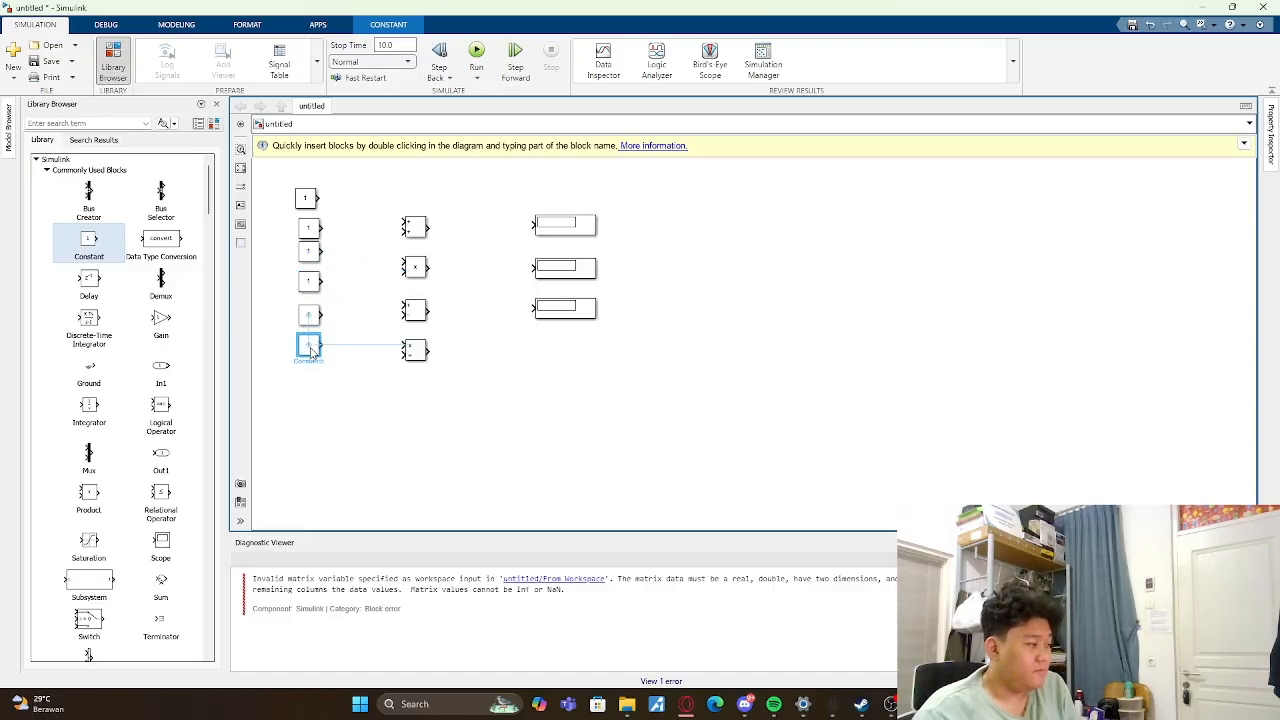
pyautogui.hotkey('ctrl', 'v')
pyautogui.moveTo(352, 292); pyautogui.dragTo(310, 377)
pyautogui.hotkey('ctrl', 'v')
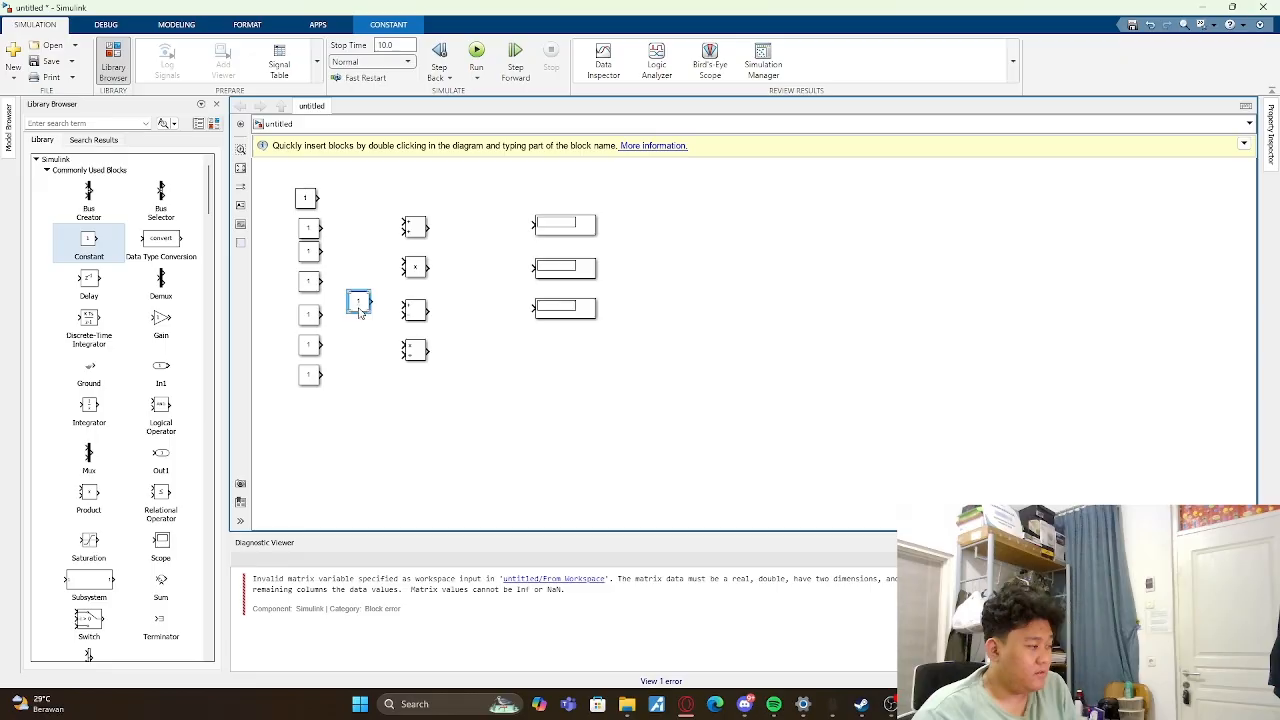
pyautogui.moveTo(360, 312); pyautogui.dragTo(312, 408)
pyautogui.click(262, 207)
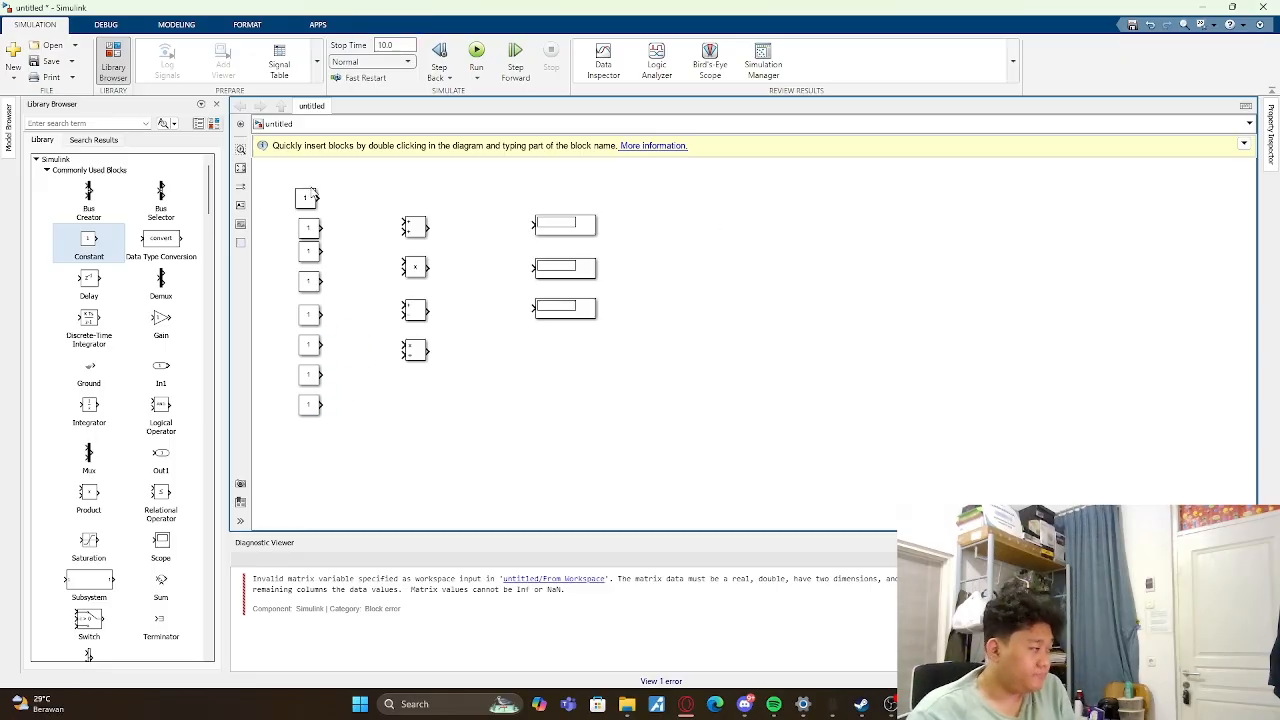
# - Connect the two uppermost Constants to the Add block's inputs and set the topmost Constant's value to 3
pyautogui.moveTo(321, 198); pyautogui.dragTo(402, 222)
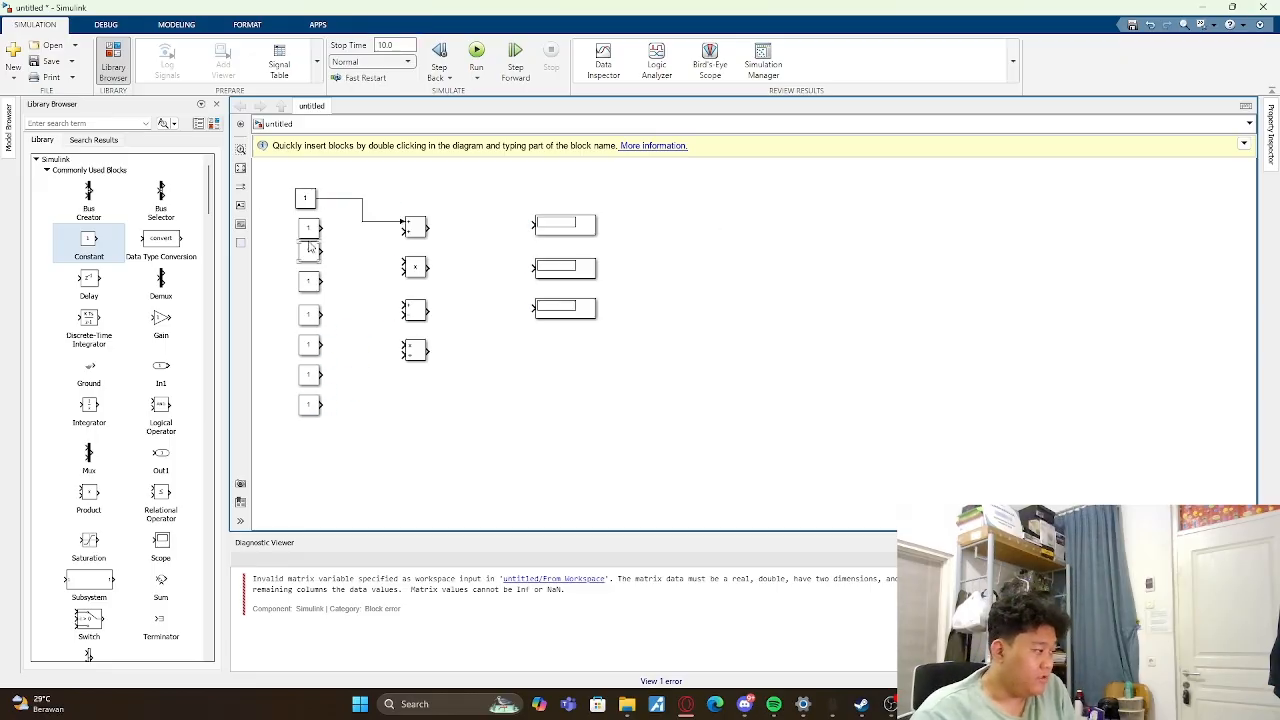
pyautogui.moveTo(323, 228); pyautogui.dragTo(402, 231)
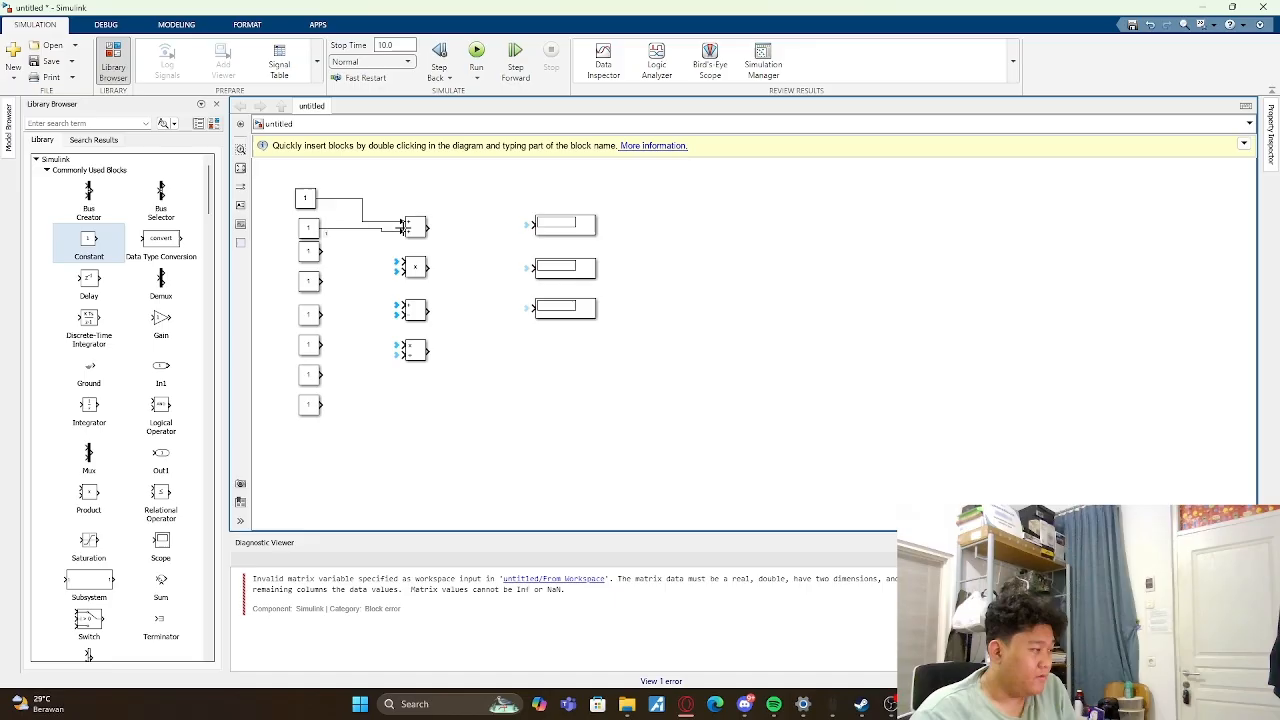
pyautogui.doubleClick(307, 200)
pyautogui.doubleClick(451, 211)
pyautogui.write('3')
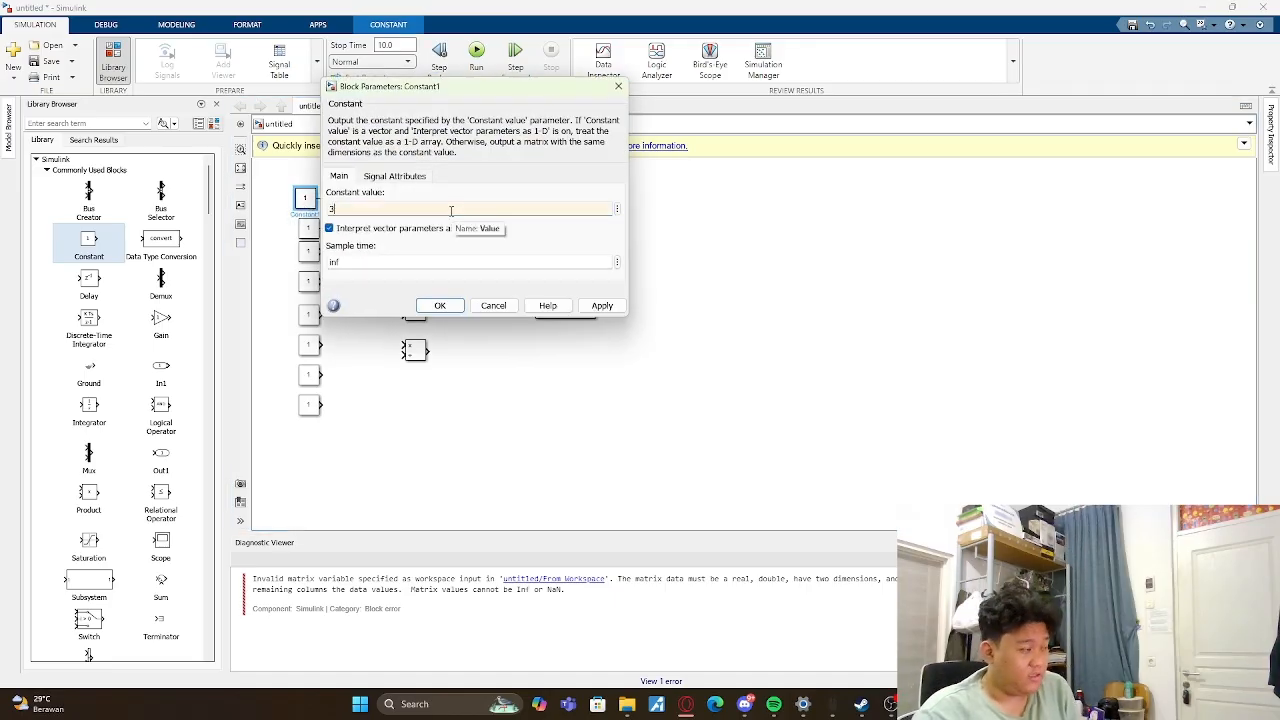
pyautogui.press('Return')
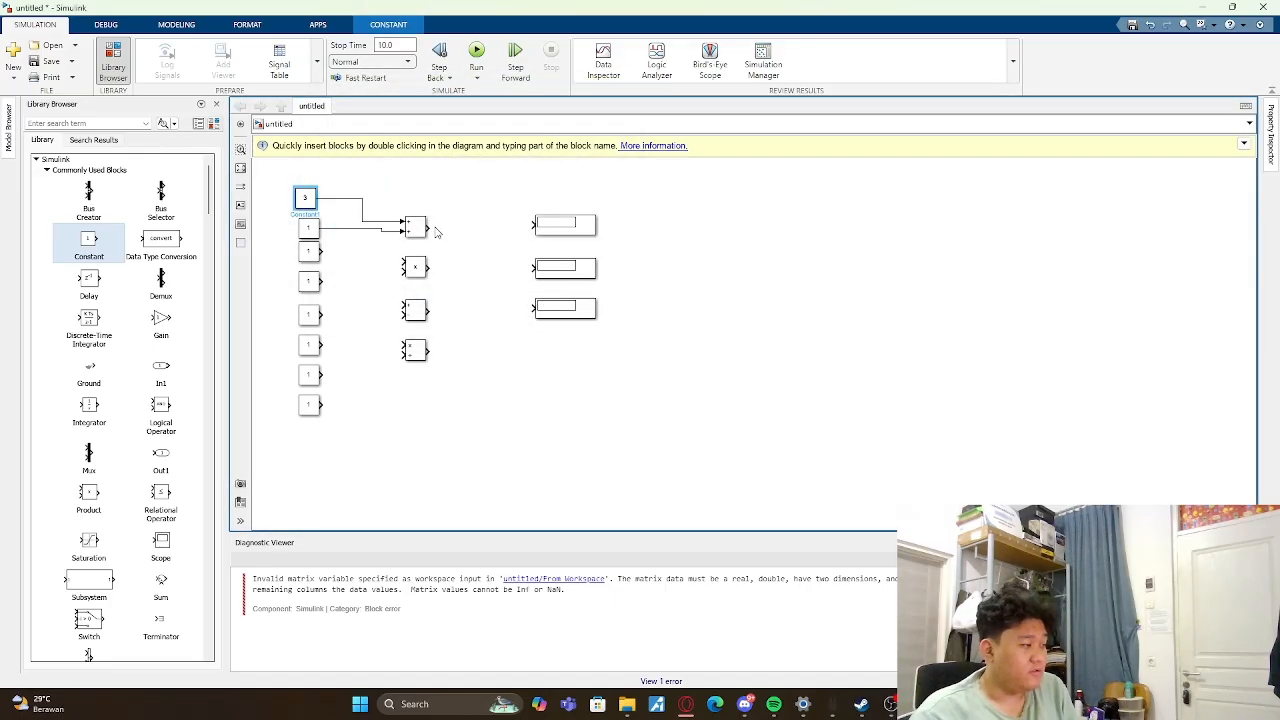
# - Connect the Add block's output to the uppermost Display and run the simulation
pyautogui.click(442, 222)
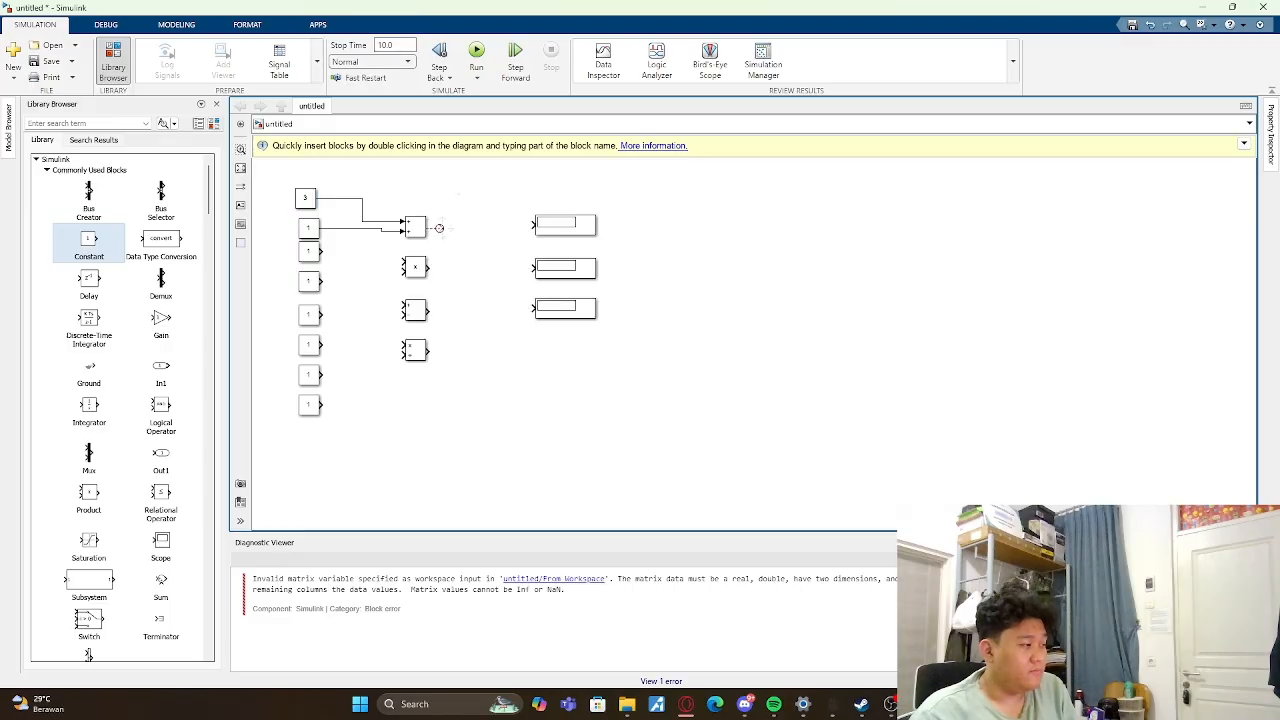
pyautogui.click(438, 228)
pyautogui.click(440, 234)
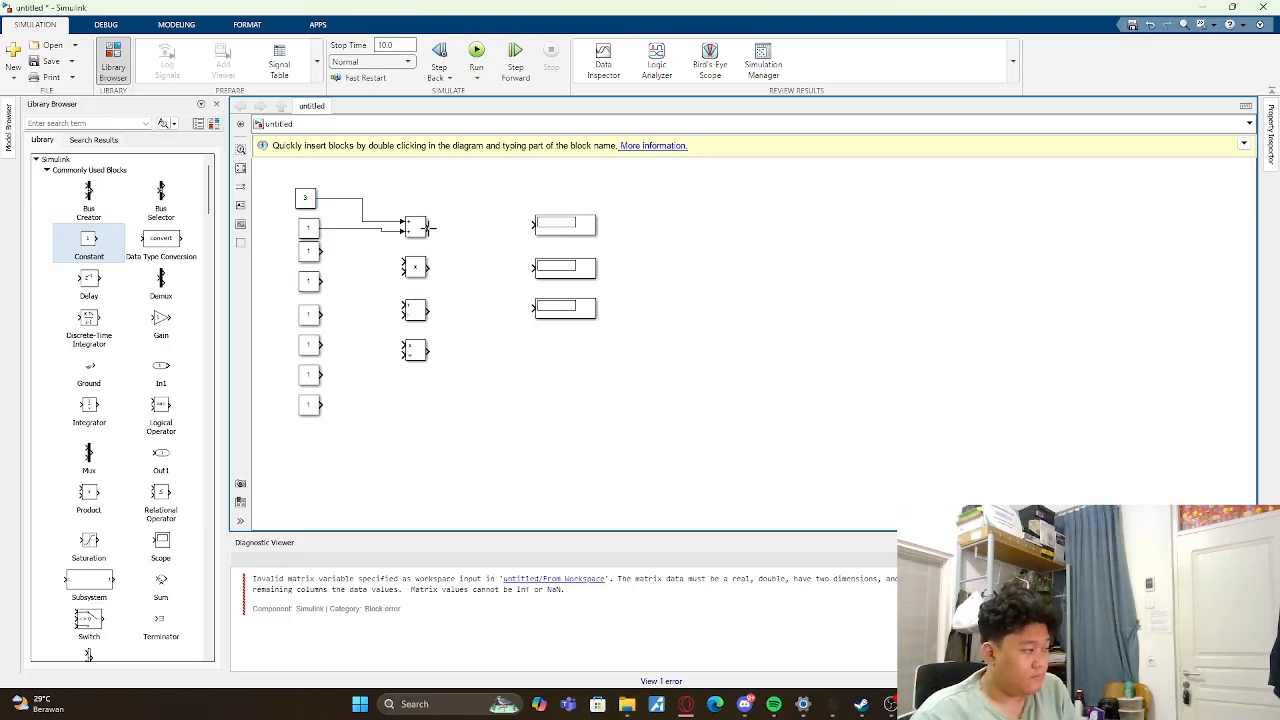
pyautogui.moveTo(428, 228); pyautogui.dragTo(533, 224)
pyautogui.click(476, 55)
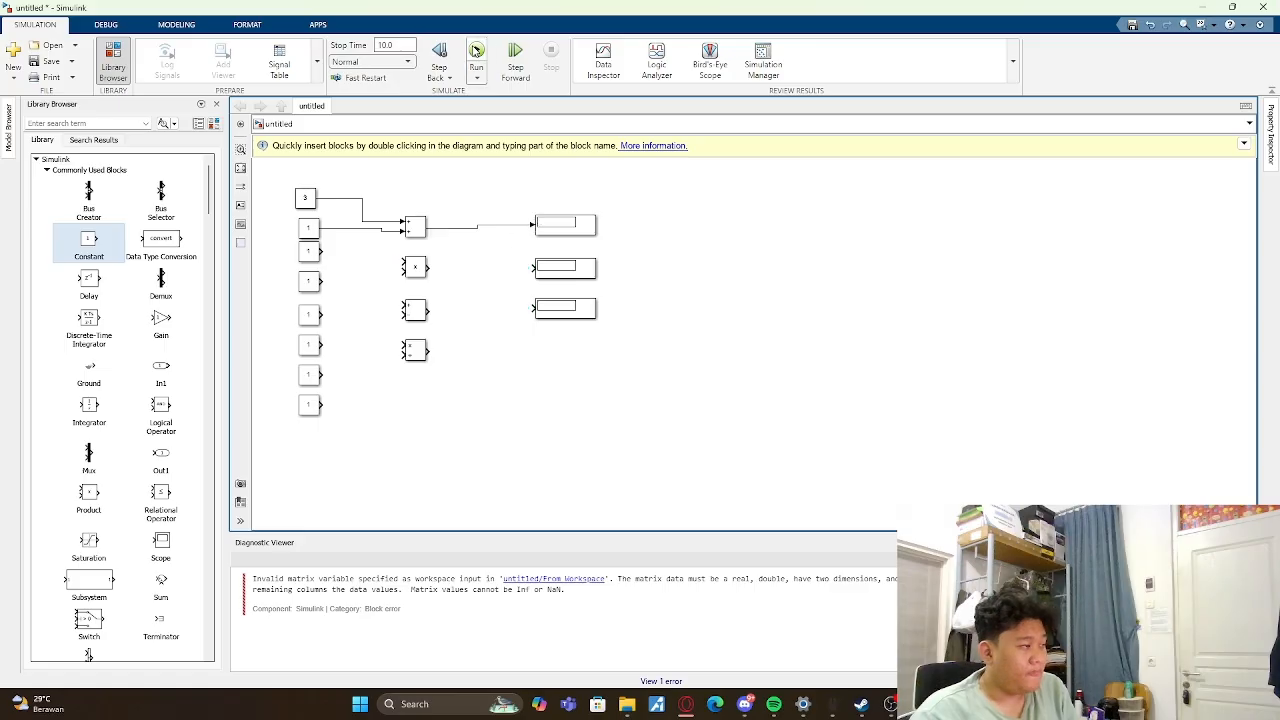
pyautogui.click(578, 232)
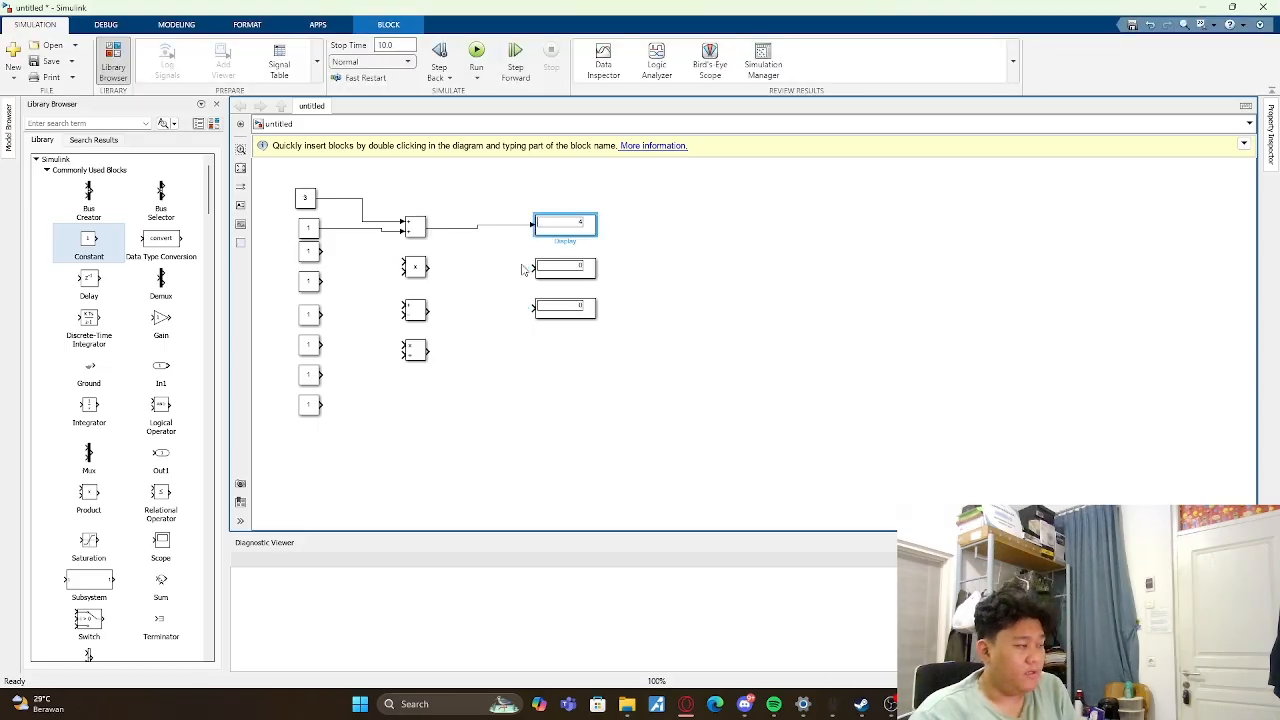
pyautogui.click(722, 246)
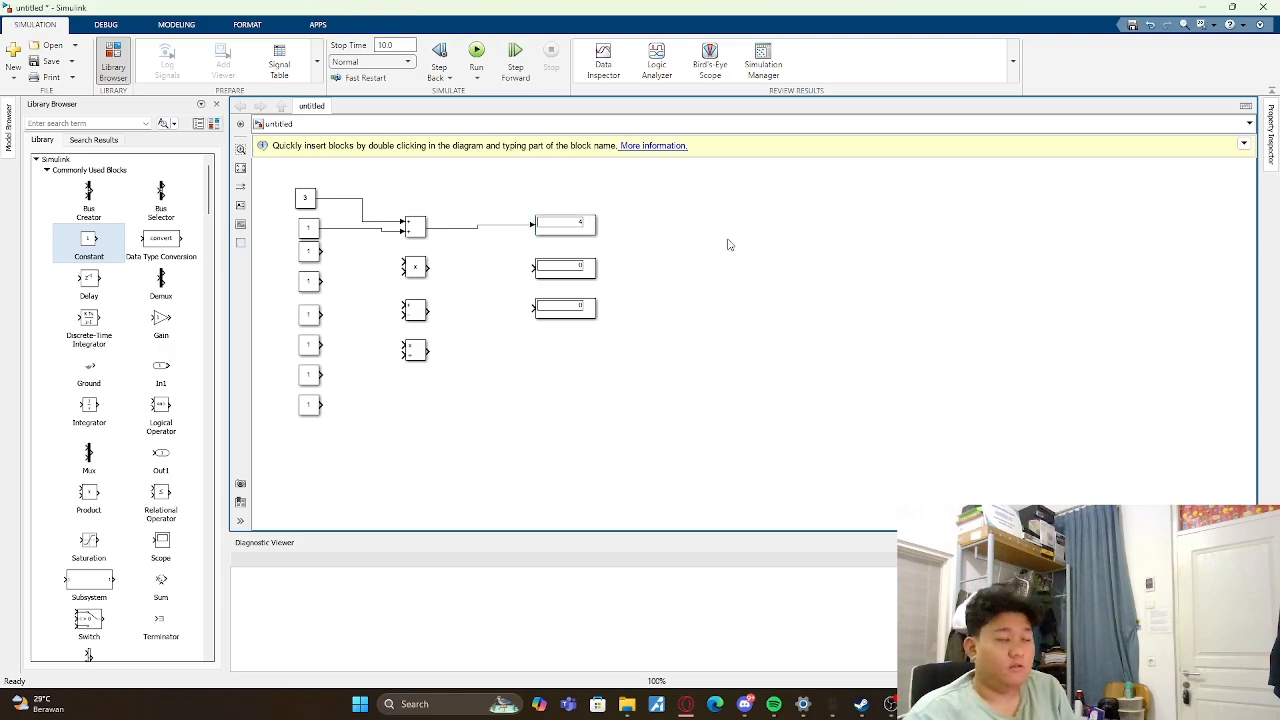
# - Connect the third and fourth Constants to the Product block's inputs and set their values to 5 and 8
pyautogui.moveTo(325, 249); pyautogui.dragTo(402, 262)
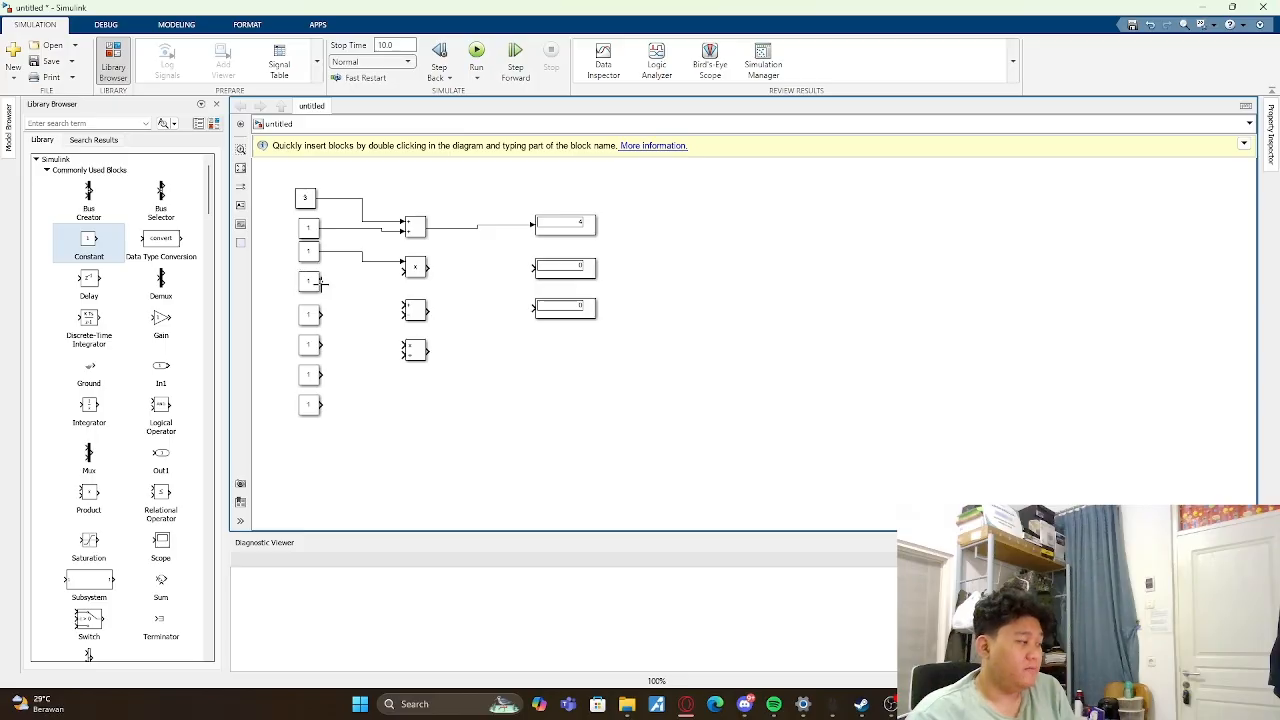
pyautogui.doubleClick(308, 252)
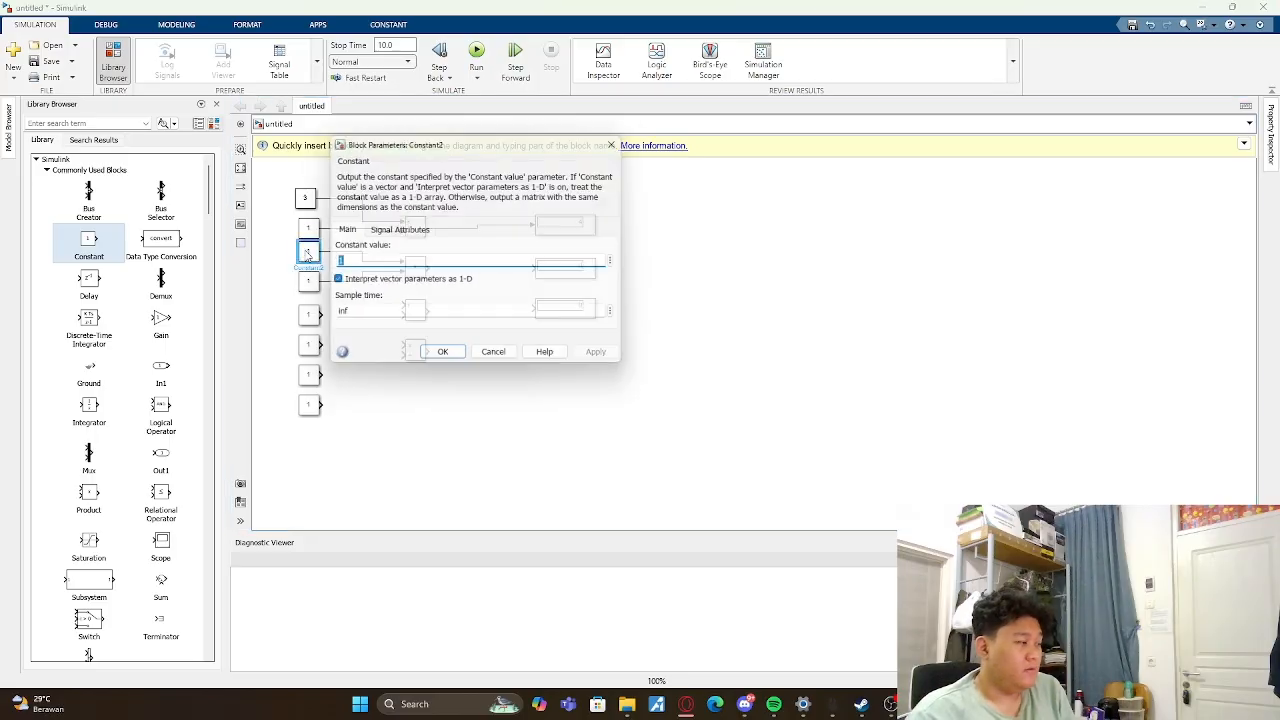
pyautogui.write('5')
pyautogui.click(443, 358)
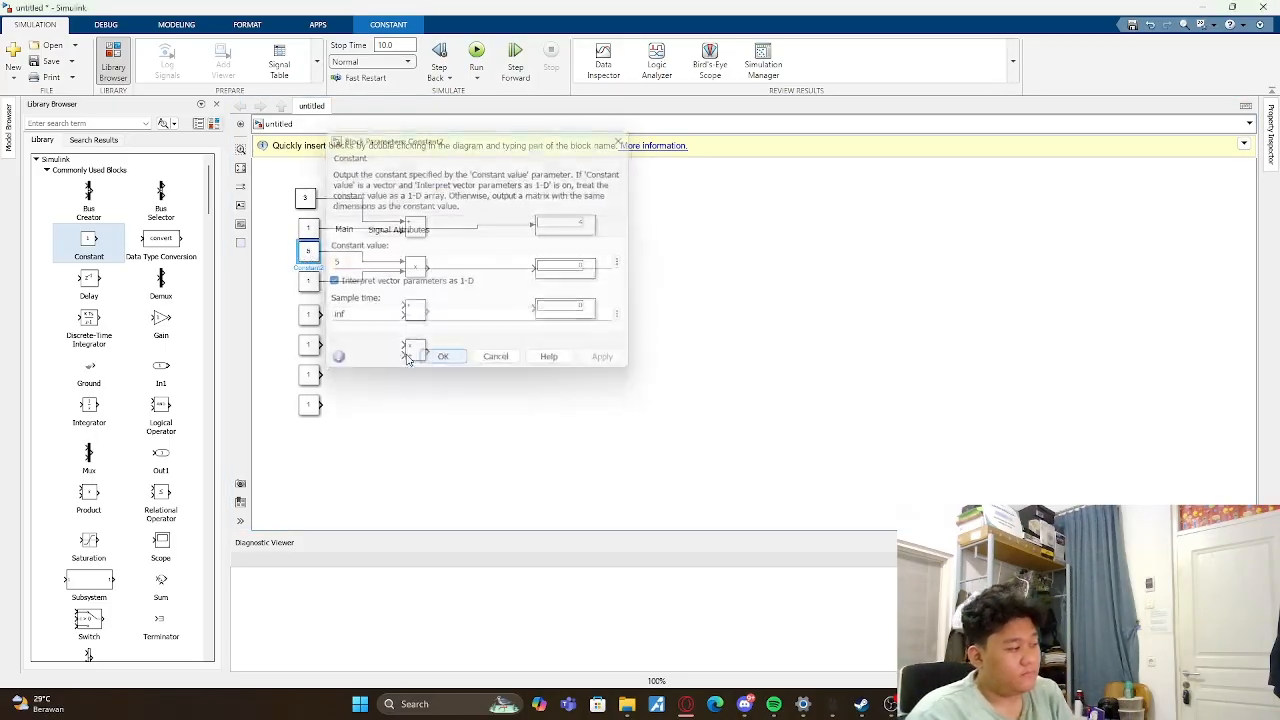
pyautogui.doubleClick(308, 282)
pyautogui.write('0')
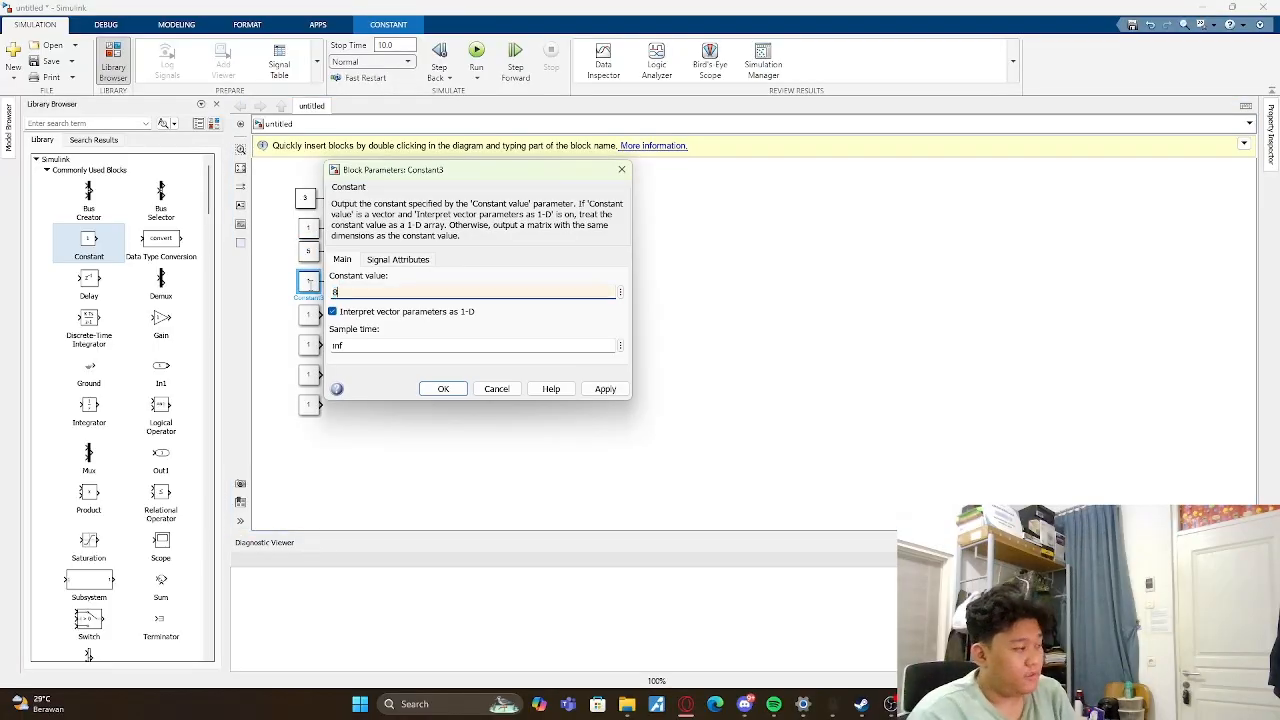
pyautogui.press('Return')
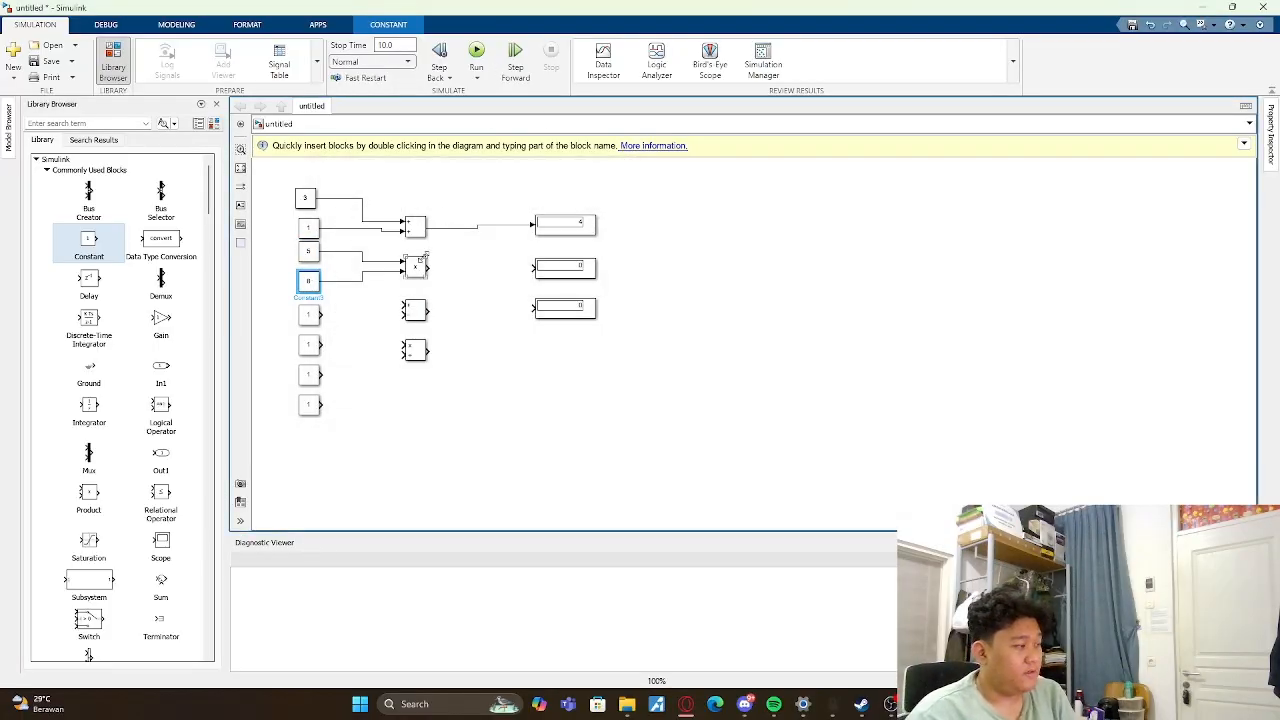
# - Connect the Product block's output to the middle Display and rerun the simulation
pyautogui.moveTo(428, 266); pyautogui.dragTo(532, 267)
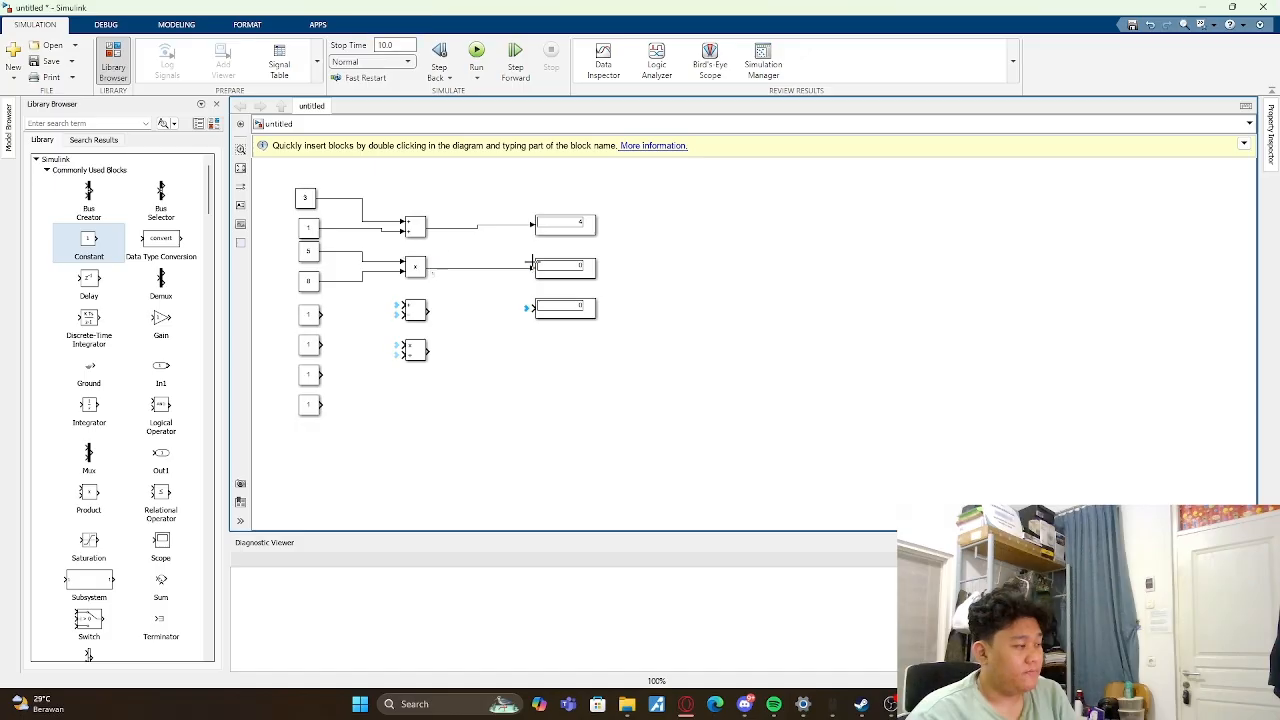
pyautogui.click(476, 55)
pyautogui.click(546, 273)
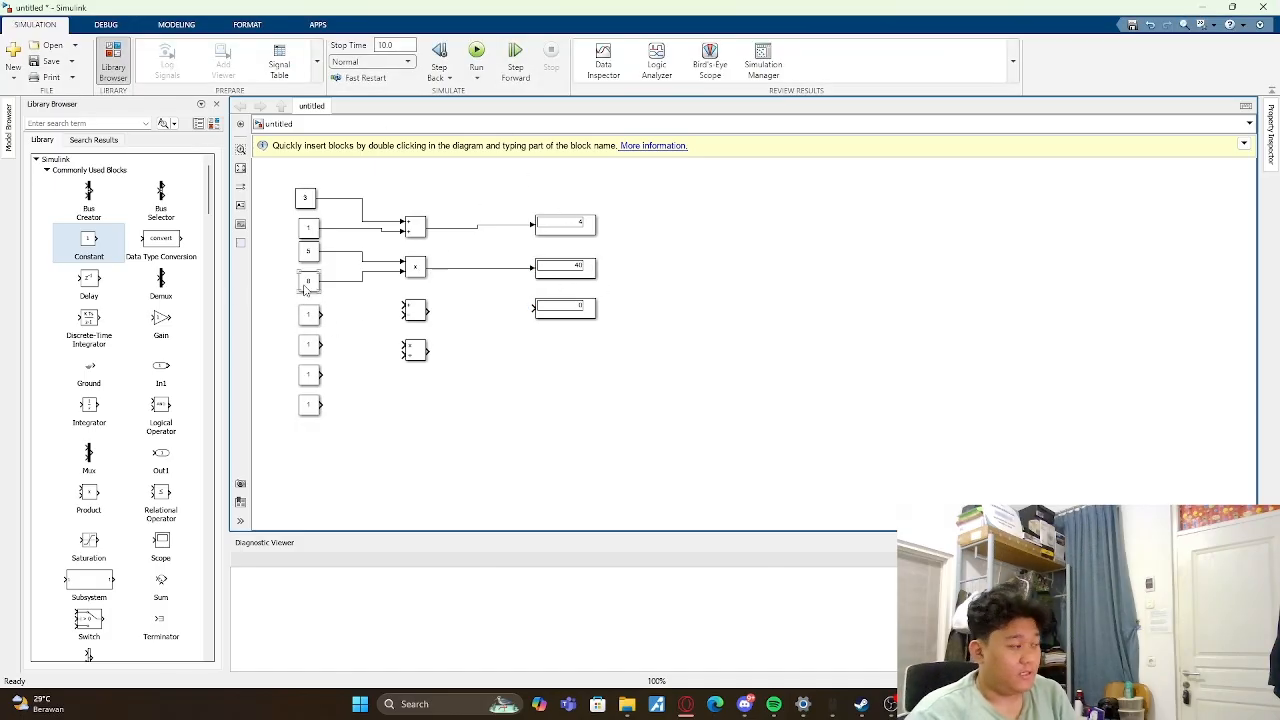
# - Set the values of both the fifth and sixth Constant blocks to 8
pyautogui.doubleClick(309, 316)
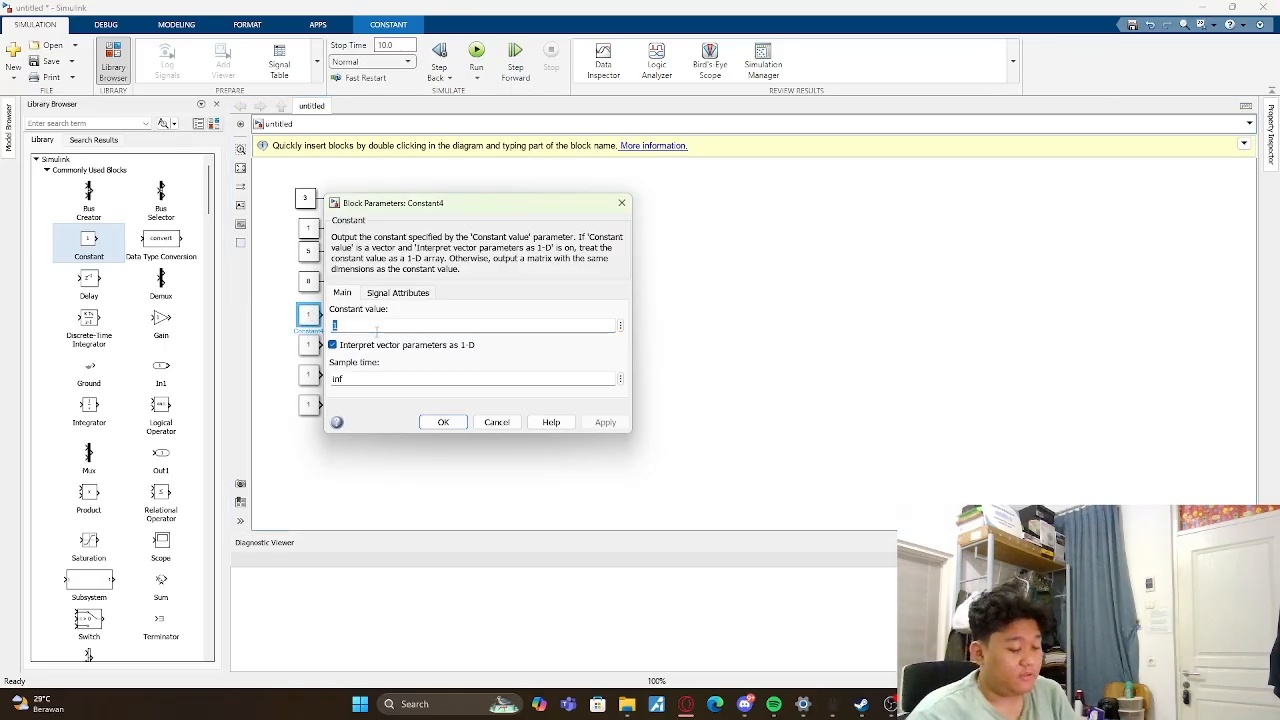
pyautogui.press('BackSpace')
pyautogui.write('8')
pyautogui.press('Return')
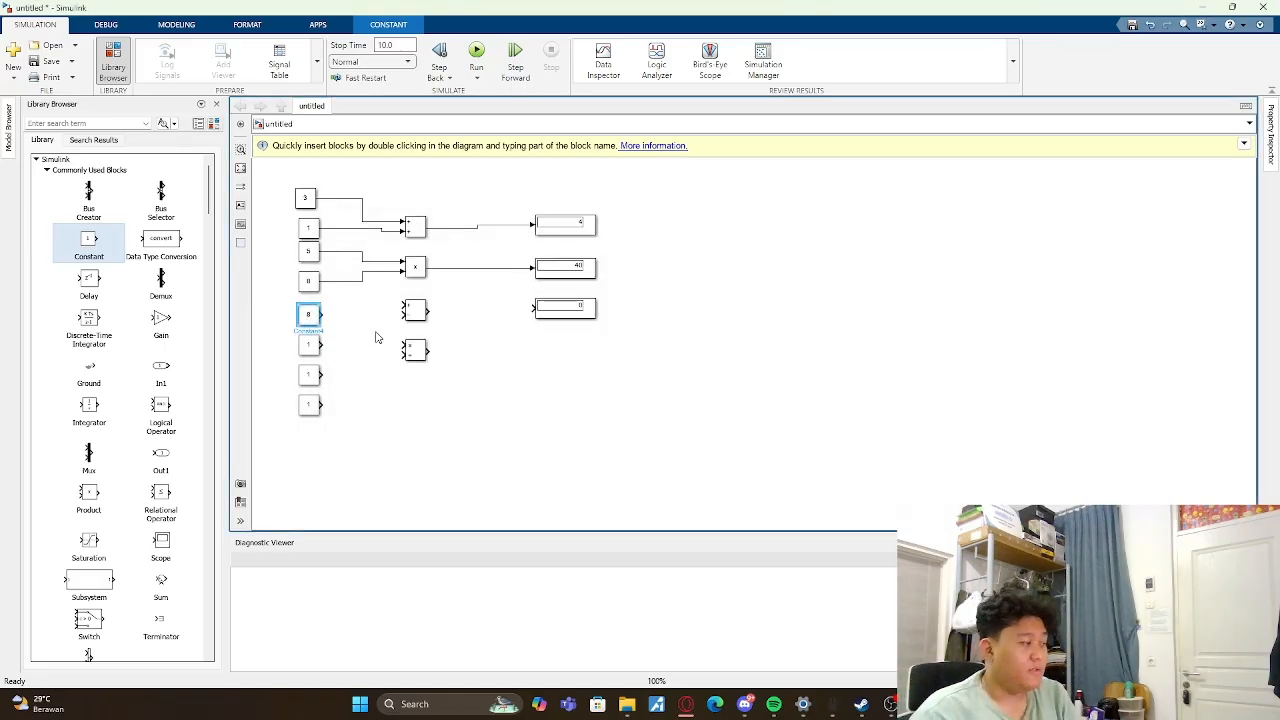
pyautogui.doubleClick(311, 348)
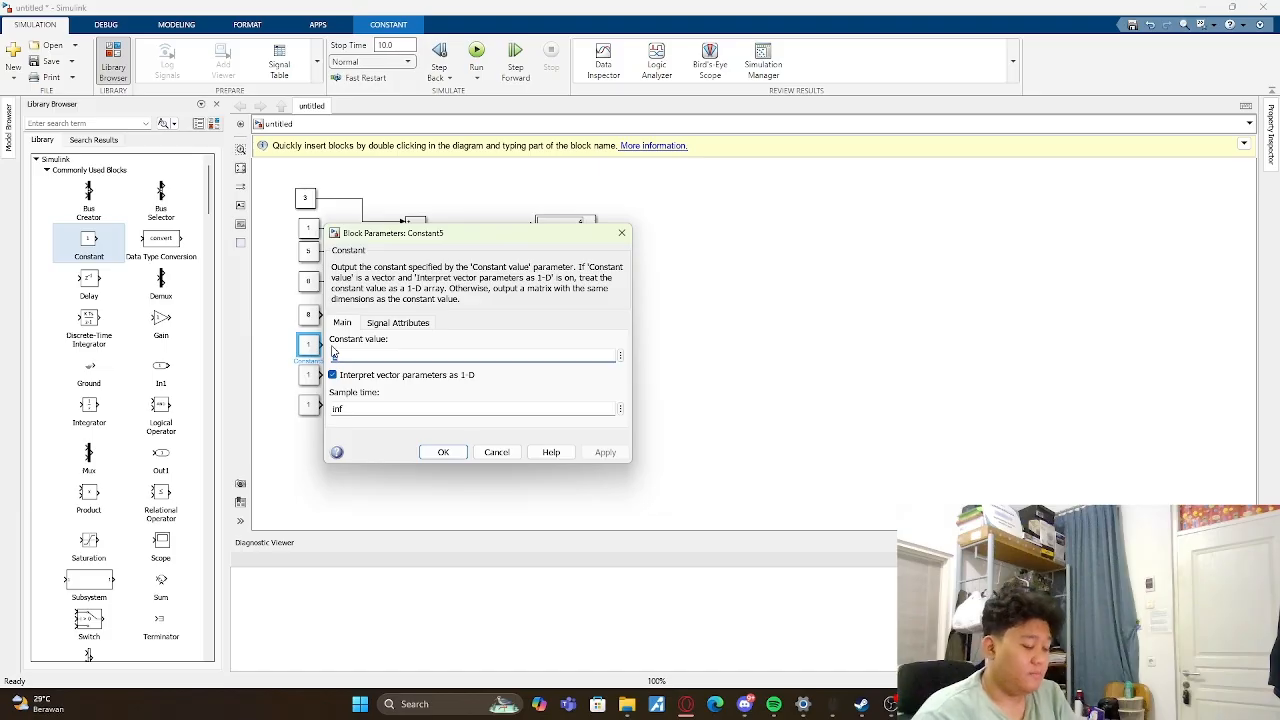
pyautogui.write('8')
pyautogui.press('Return')
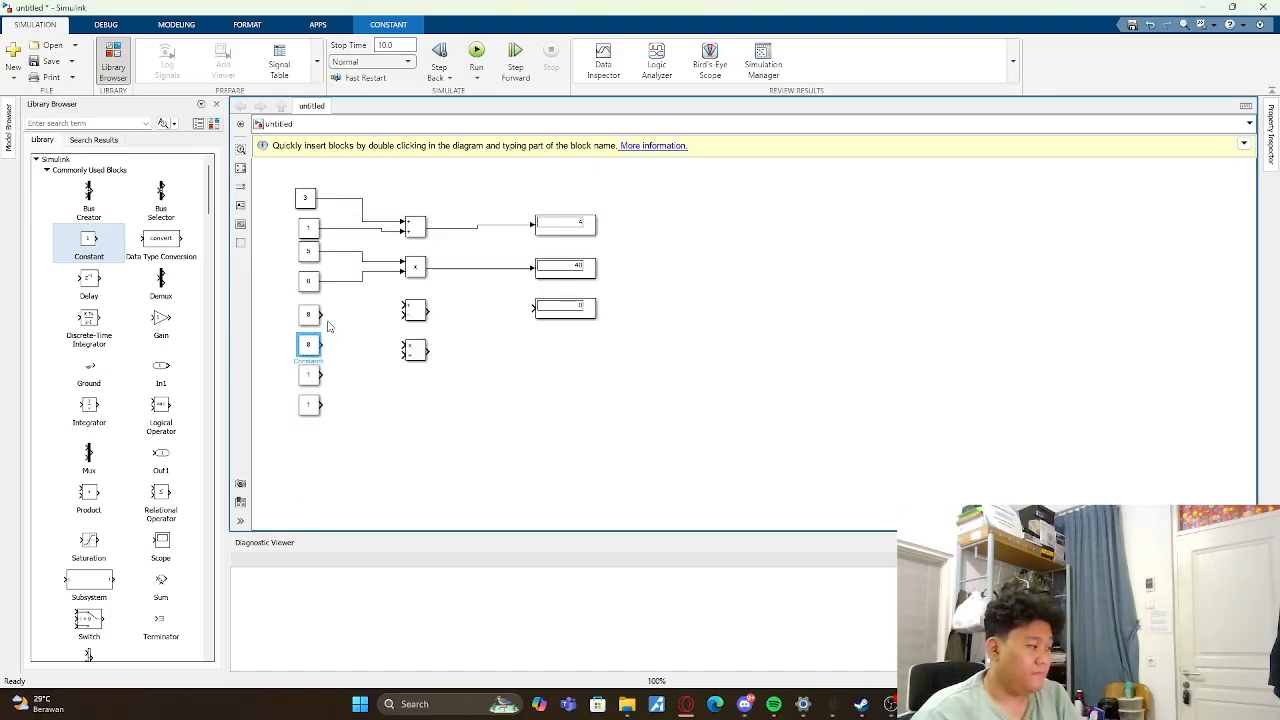
# - Wire the fifth and sixth Constants through the Subtract block to the lowest Display and run the simulation
pyautogui.moveTo(320, 314); pyautogui.dragTo(400, 306)
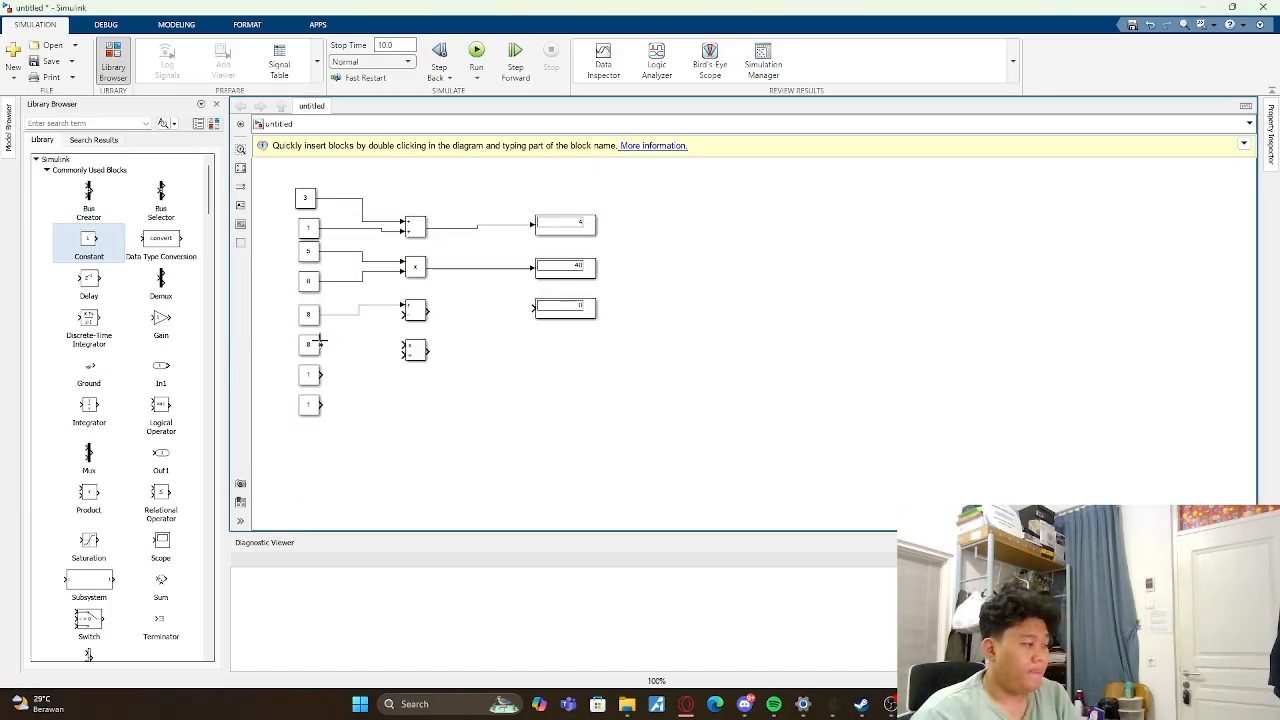
pyautogui.moveTo(321, 344); pyautogui.dragTo(539, 312)
pyautogui.click(476, 50)
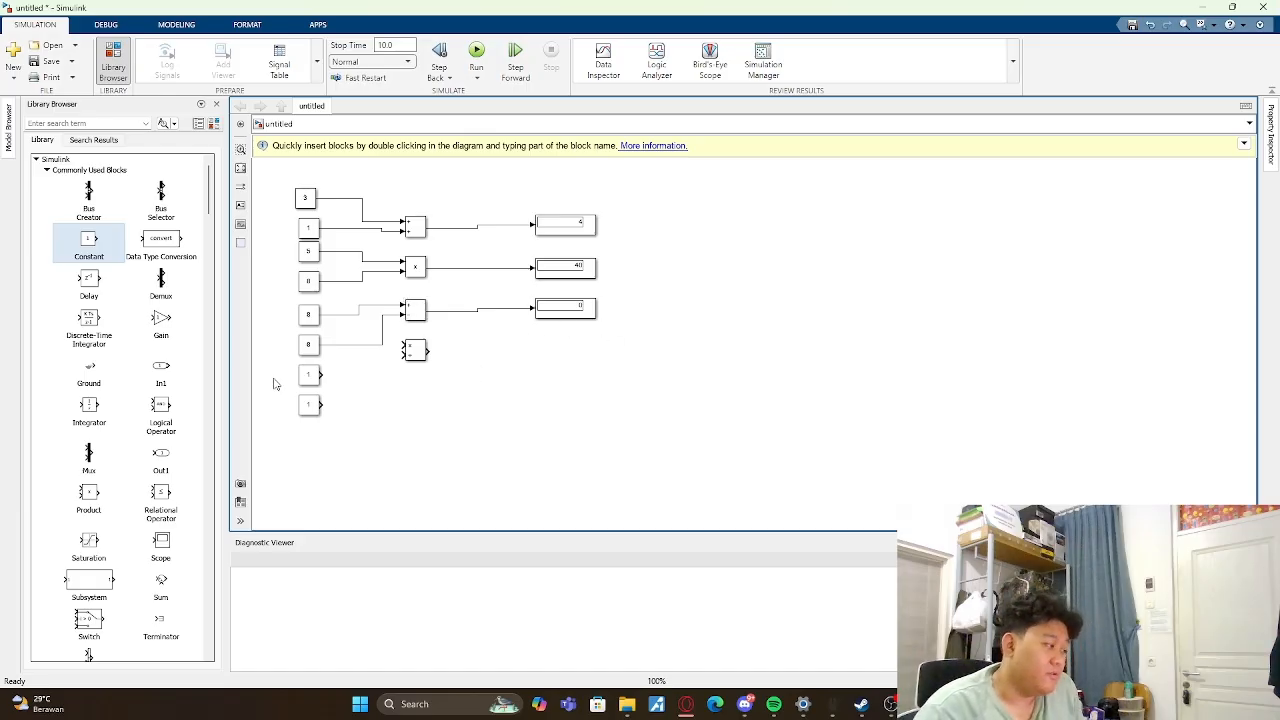
# - Connect the two lowest Constants to the Divide block's multiply and divide inputs and set their values to 100 and 2 respectively
pyautogui.moveTo(320, 374); pyautogui.dragTo(401, 353)
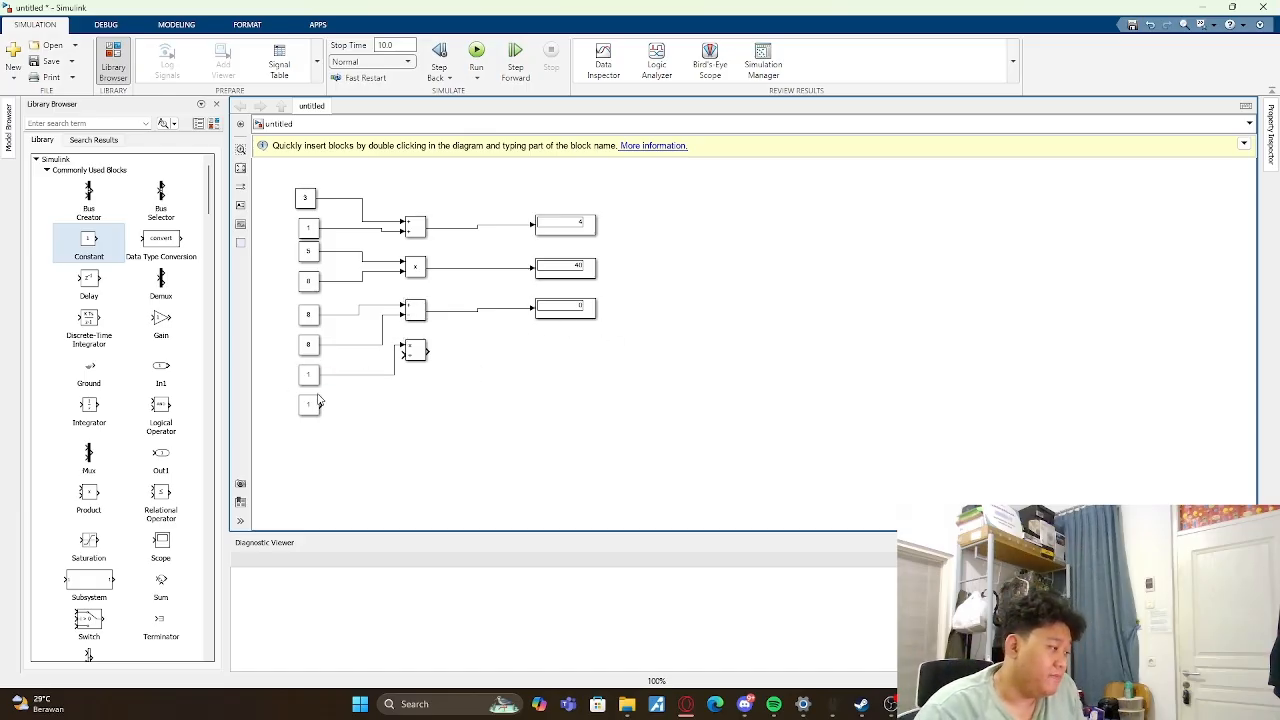
pyautogui.moveTo(321, 404); pyautogui.dragTo(399, 366)
pyautogui.doubleClick(309, 374)
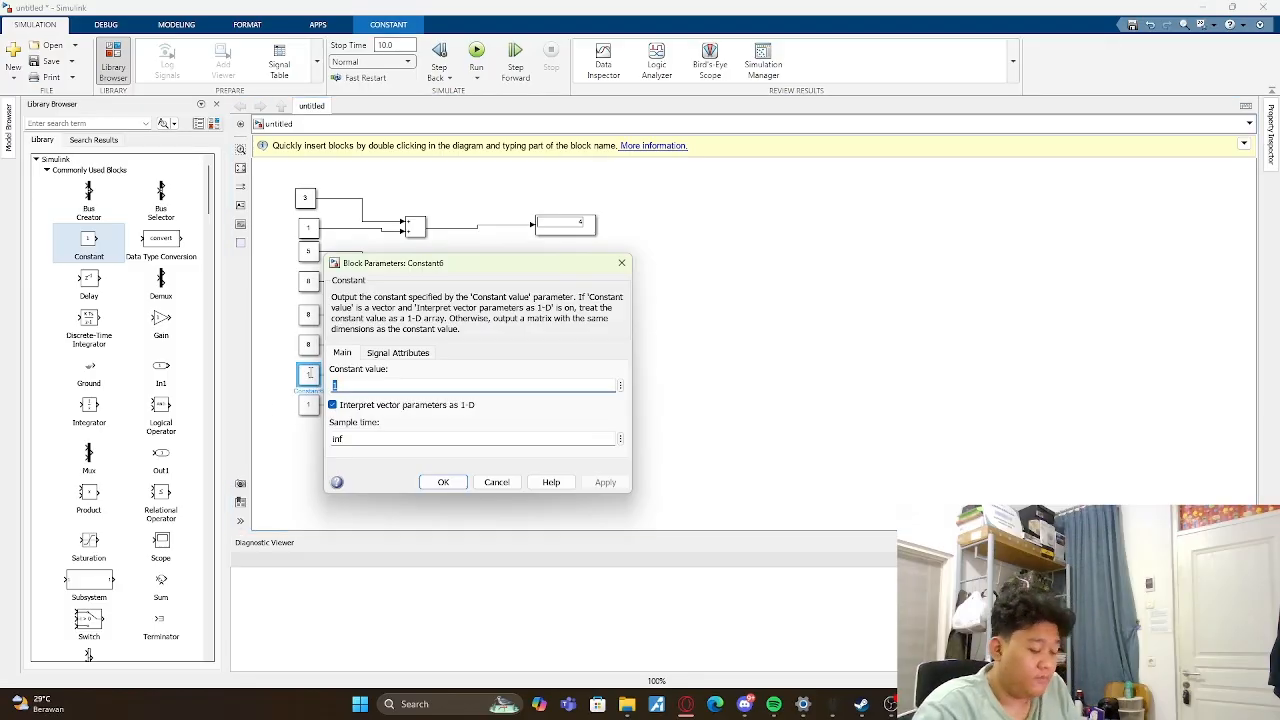
pyautogui.write('10')
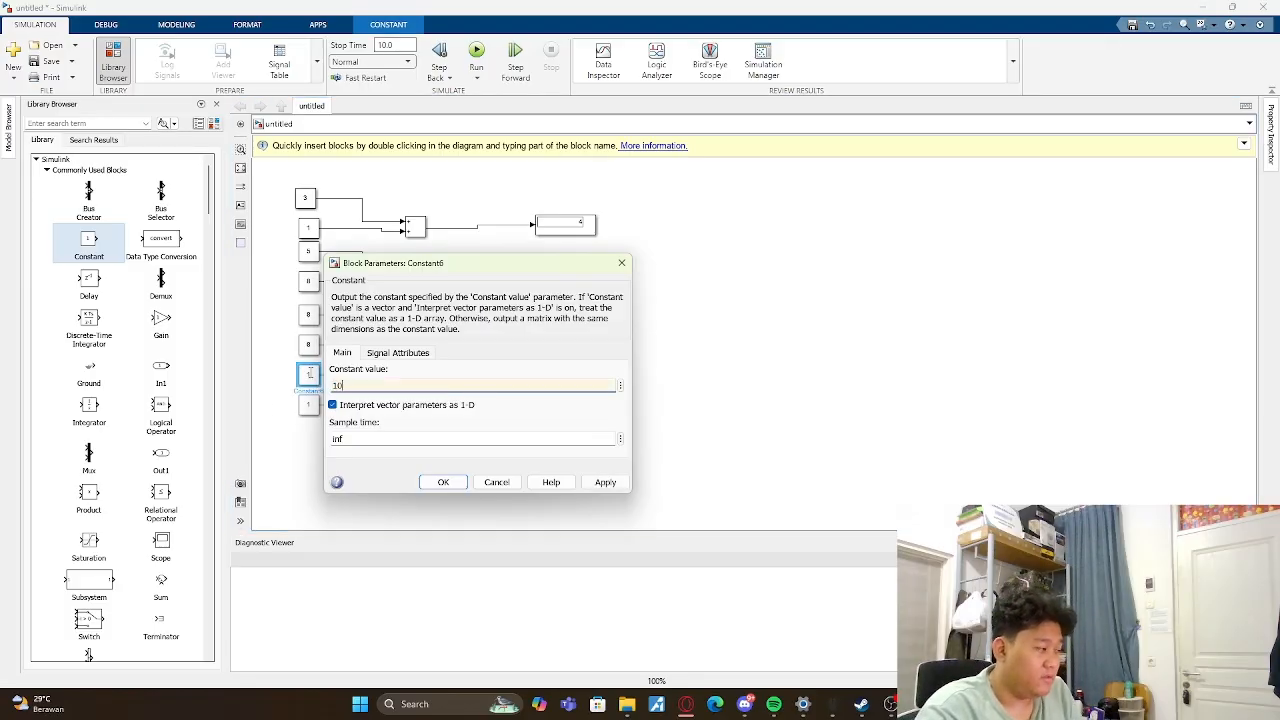
pyautogui.write('0')
pyautogui.press('Return')
pyautogui.doubleClick(309, 404)
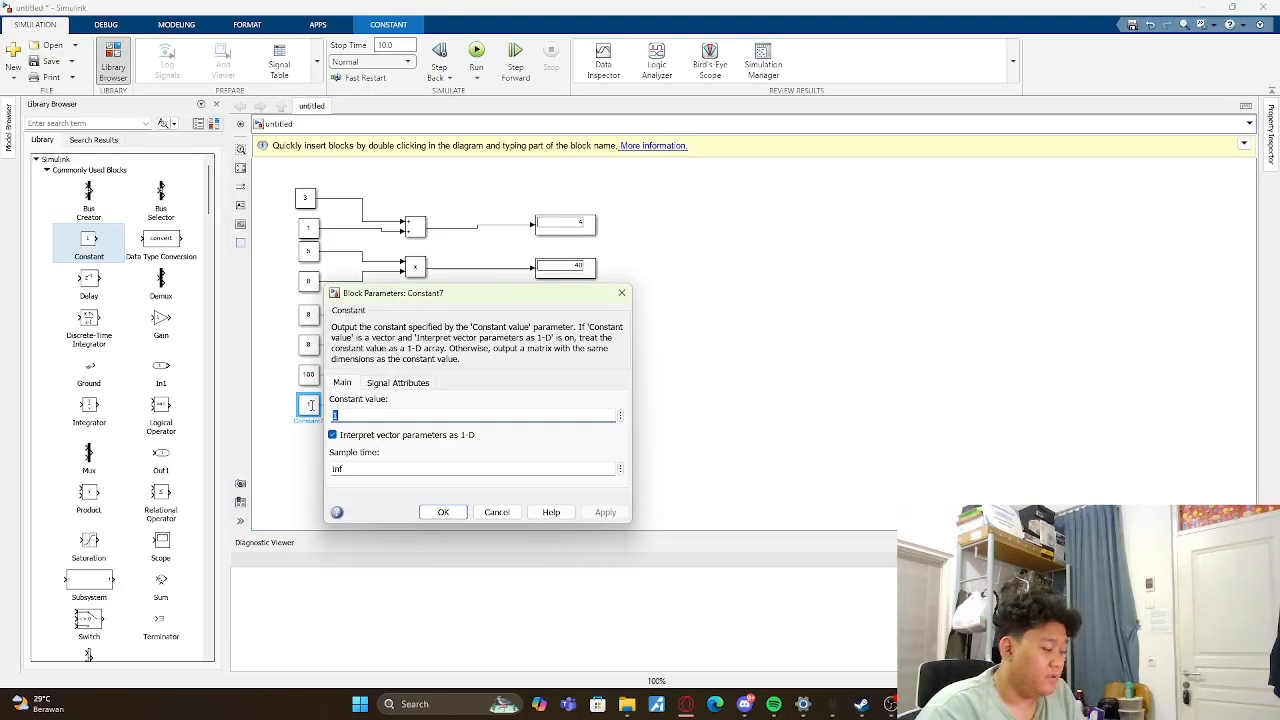
pyautogui.write('2')
pyautogui.press('Return')
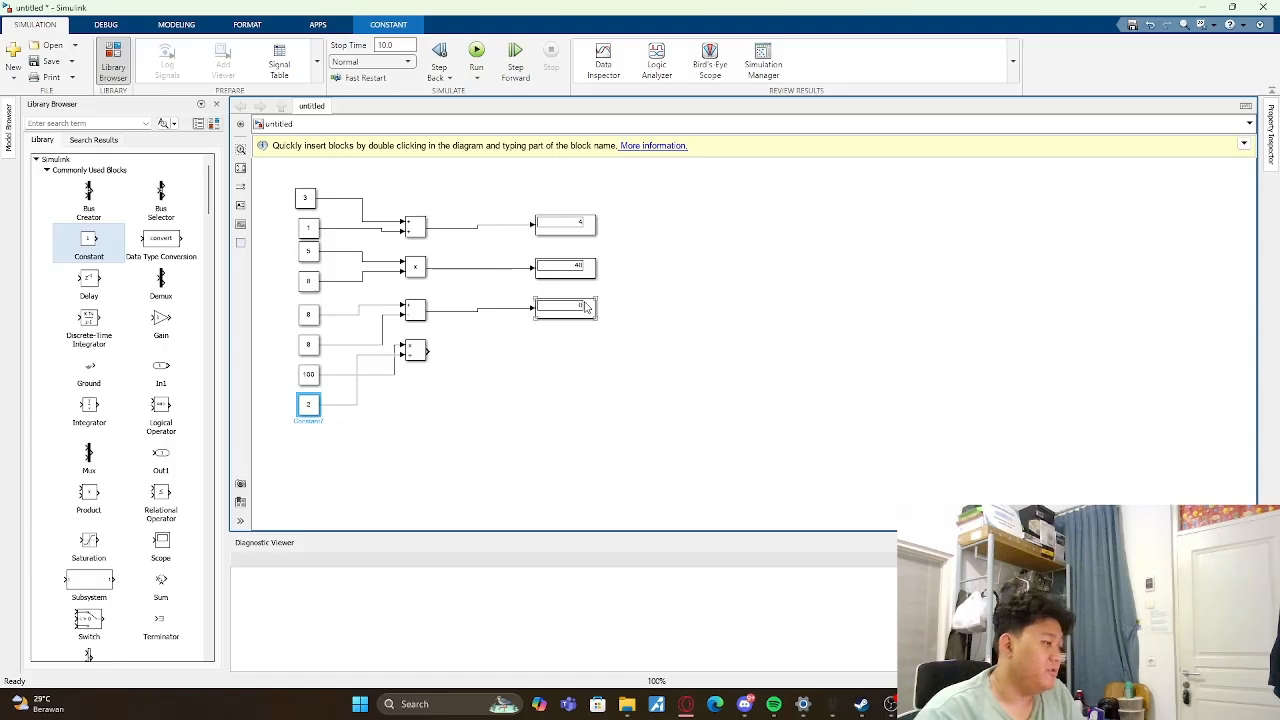
# - Copy the lowest Display to a spot level with the Divide block and connect the Divide output to the copy
pyautogui.click(588, 308)
pyautogui.moveTo(588, 308); pyautogui.dragTo(588, 347)
pyautogui.moveTo(428, 350); pyautogui.dragTo(534, 348)
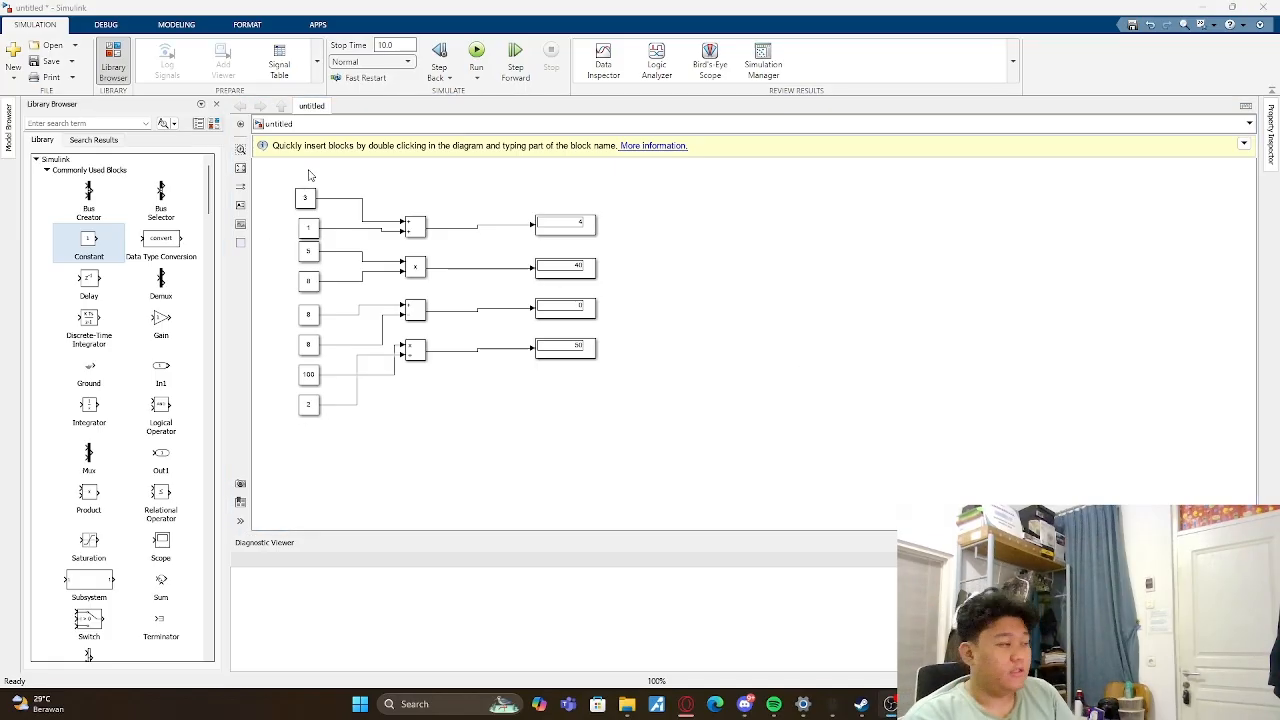
# - Delete all the Constant, arithmetic and Display blocks with their connecting lines from the model
pyautogui.moveTo(290, 180); pyautogui.dragTo(700, 433)
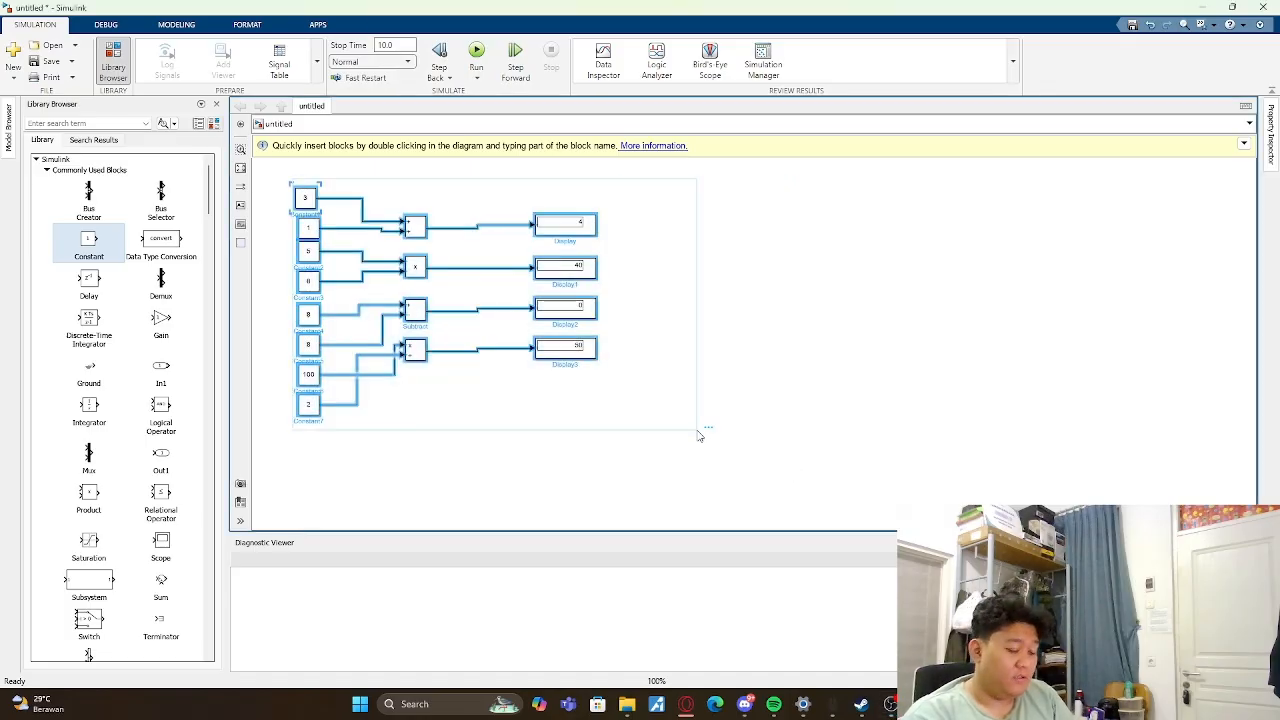
pyautogui.press('Delete')
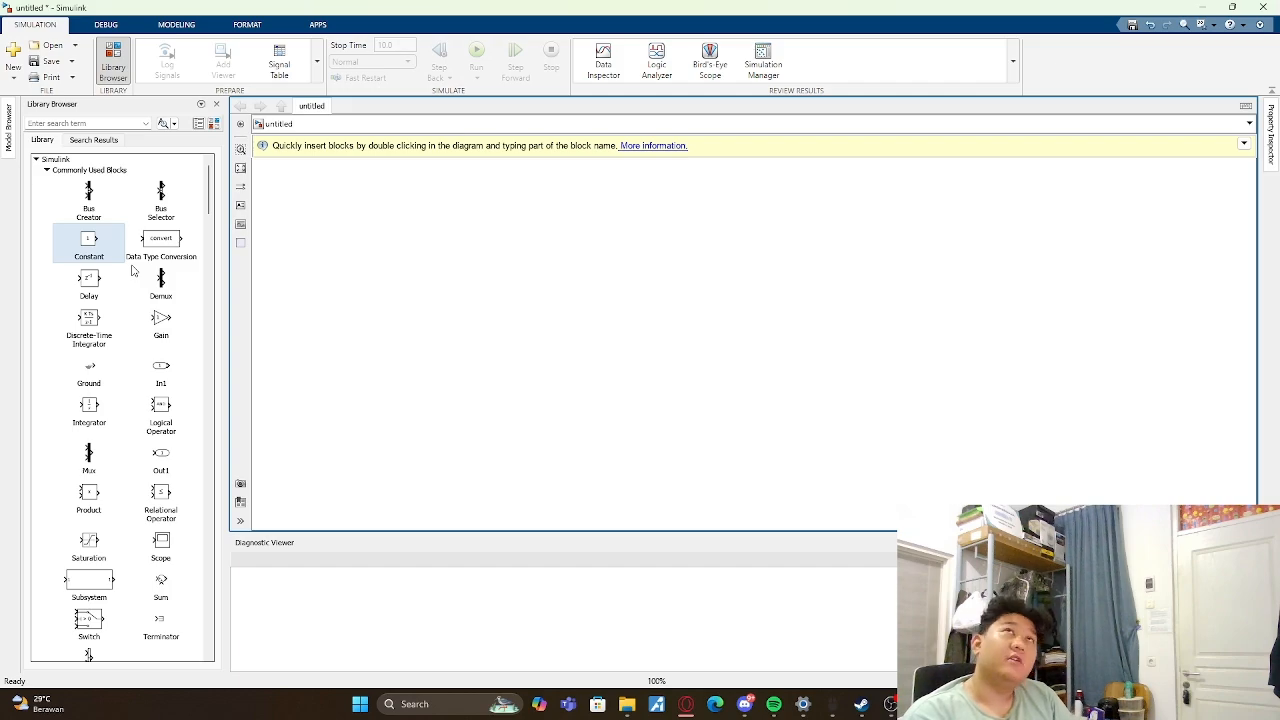
# - Add a Constant block and a Gain block beside it from the Commonly Used Blocks library
pyautogui.scroll(-15, 131, 270)
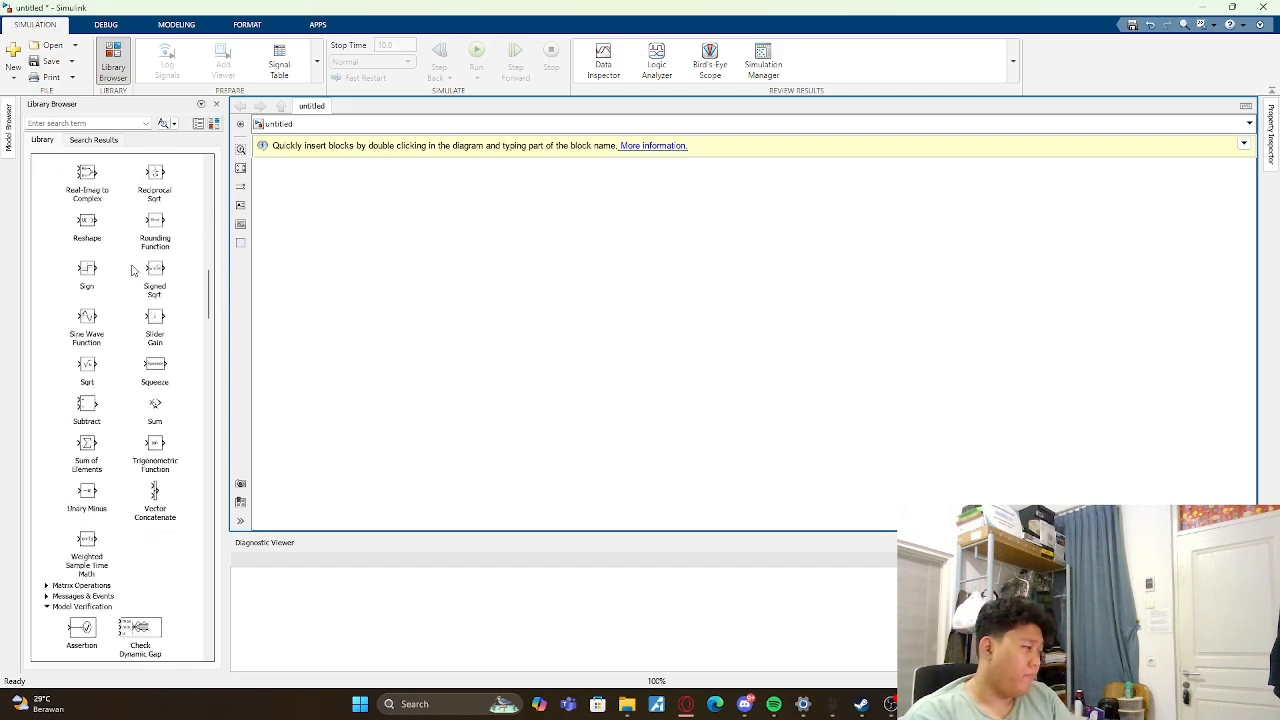
pyautogui.scroll(3, 131, 270)
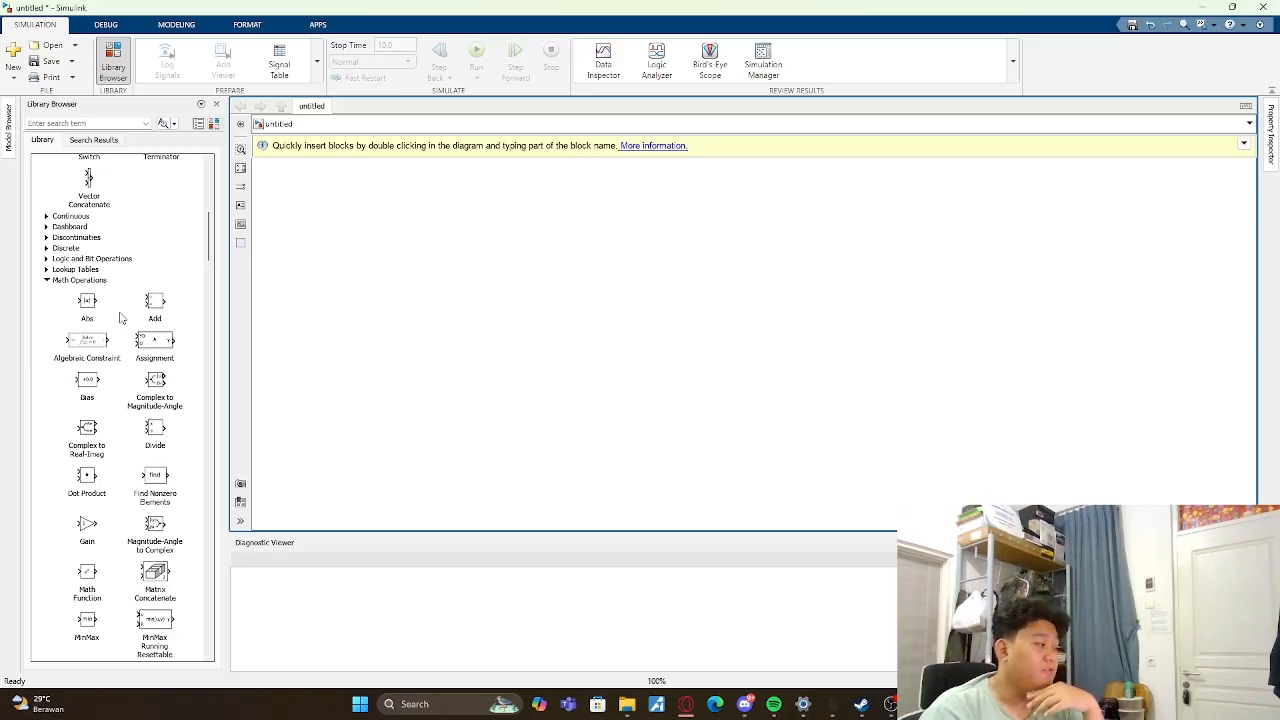
pyautogui.scroll(9, 143, 318)
pyautogui.doubleClick(88, 244)
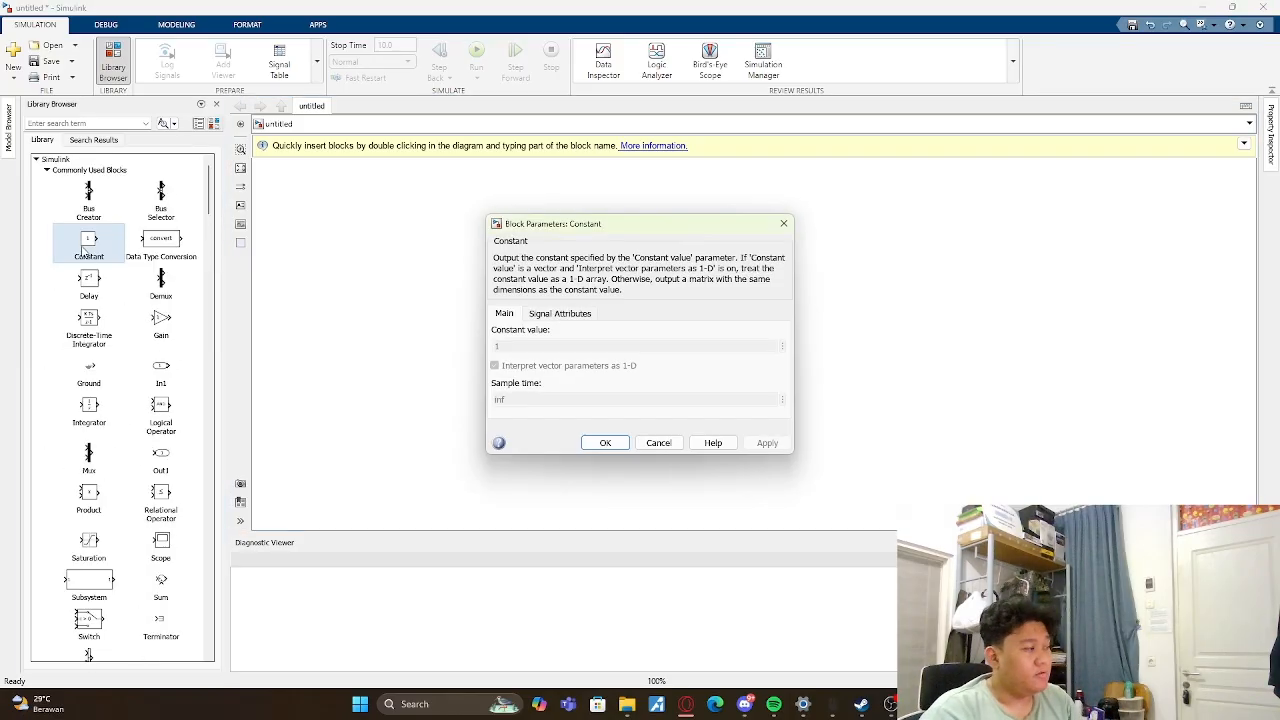
pyautogui.click(783, 223)
pyautogui.moveTo(92, 247); pyautogui.dragTo(481, 280)
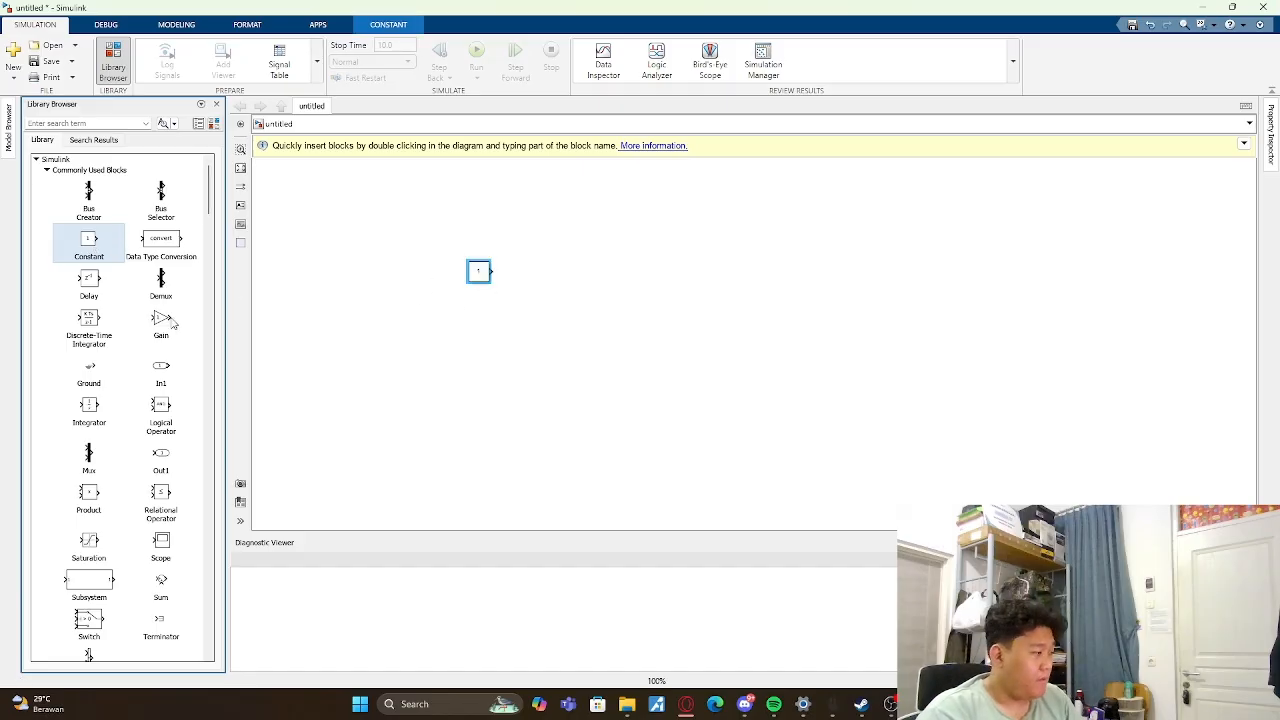
pyautogui.moveTo(161, 322); pyautogui.dragTo(548, 278)
# - Add a Display block from the Sinks library after the Gain and shift the Gain slightly toward it
pyautogui.scroll(-5, 92, 357)
pyautogui.scroll(-15, 92, 357)
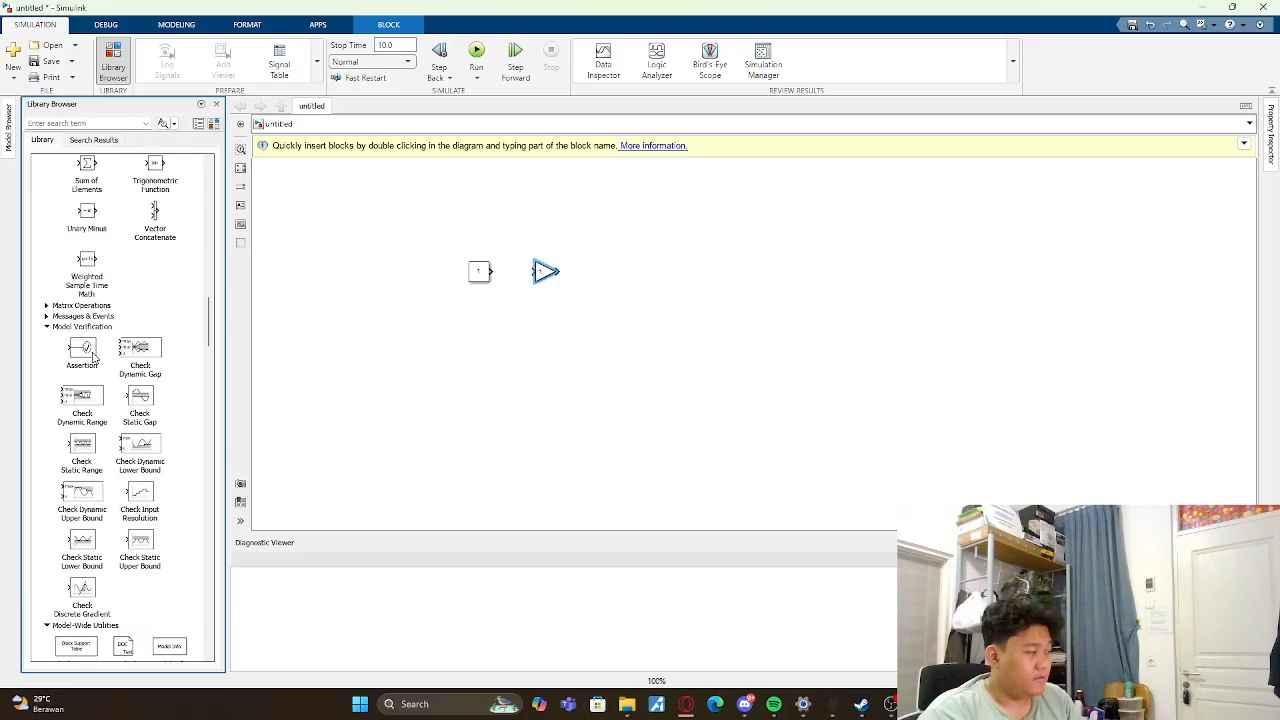
pyautogui.scroll(-15, 113, 330)
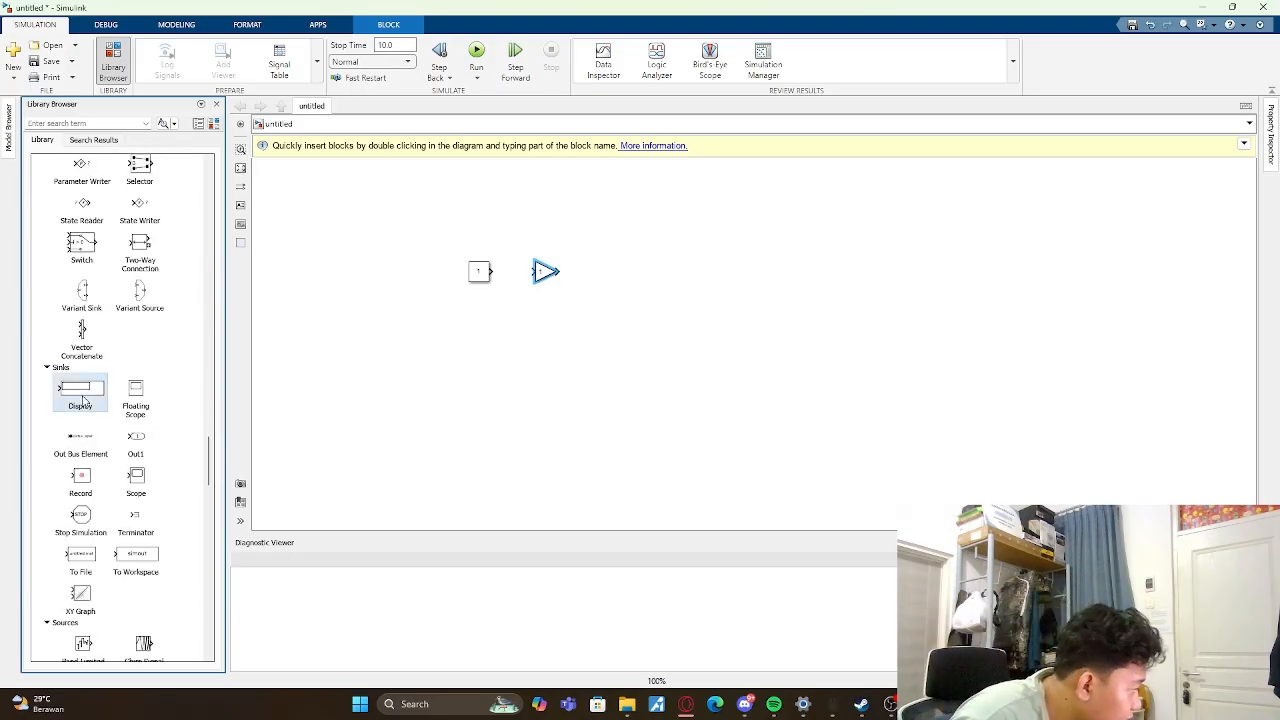
pyautogui.doubleClick(92, 381)
pyautogui.click(783, 240)
pyautogui.moveTo(92, 381); pyautogui.dragTo(675, 272)
pyautogui.click(546, 279)
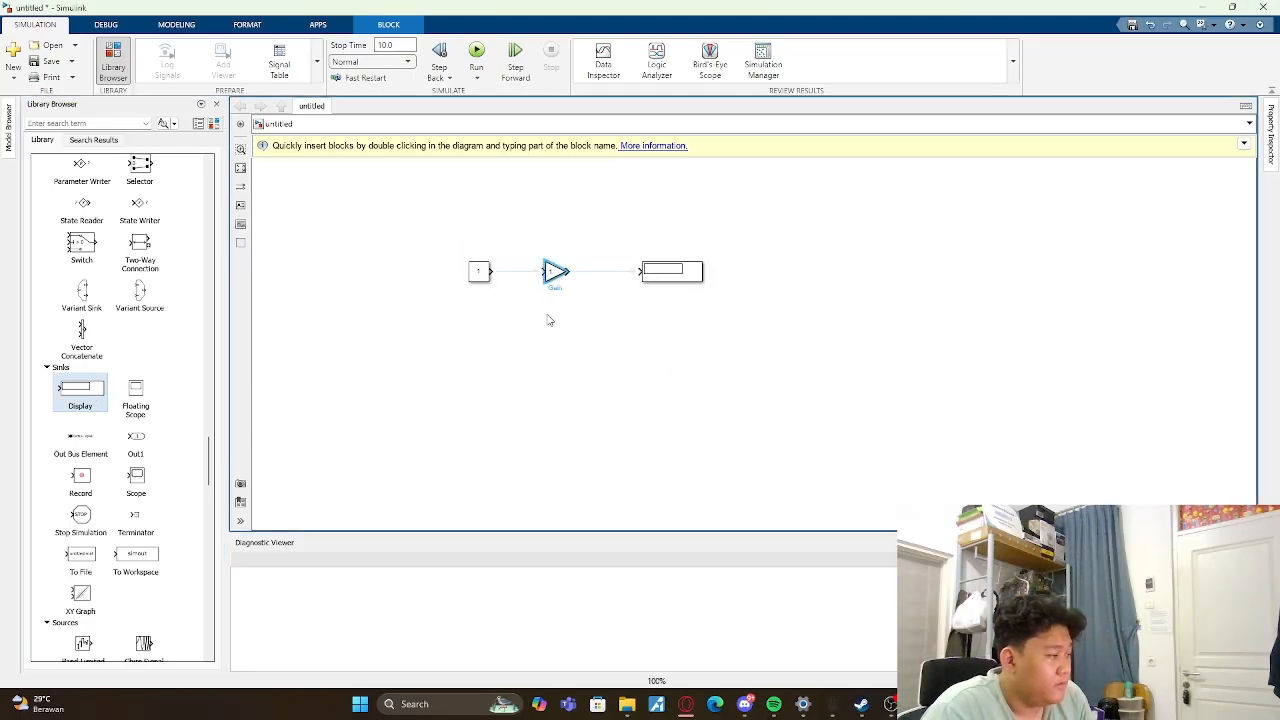
pyautogui.click(549, 317)
# - Set the Constant value to [3,5,2,6] and enlarge the block until the vector fits inside it
pyautogui.doubleClick(479, 271)
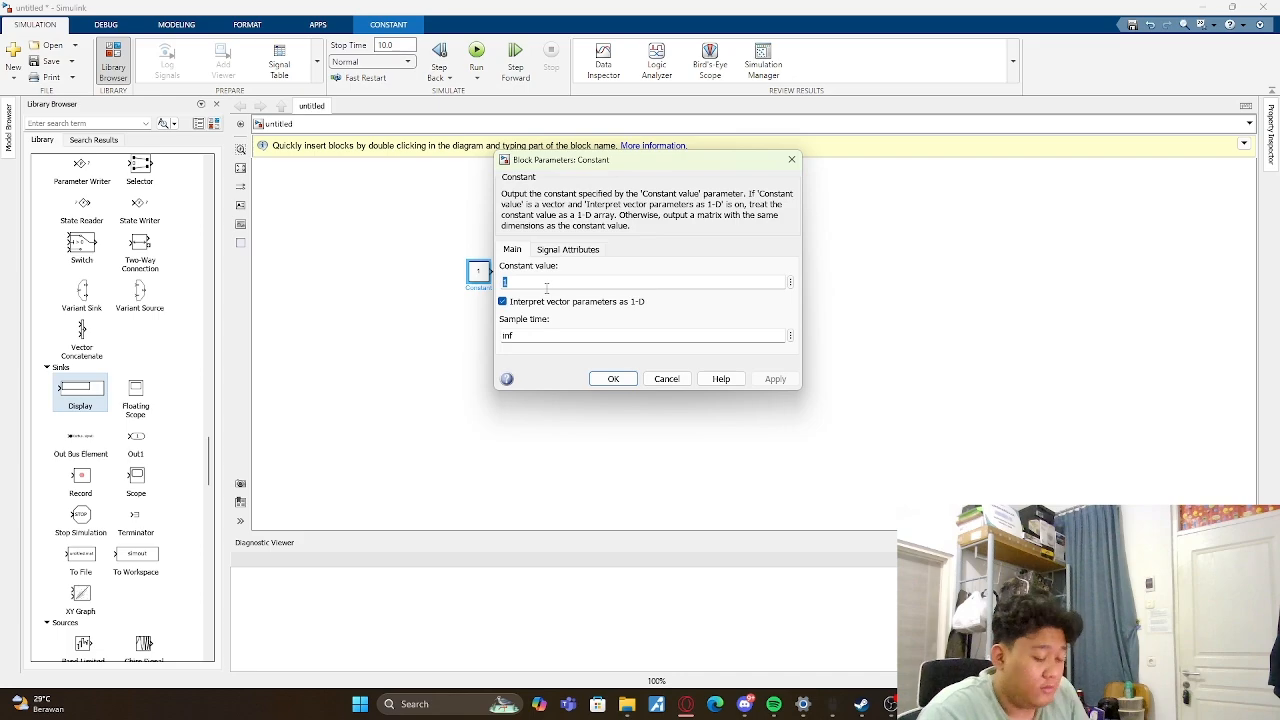
pyautogui.write('6')
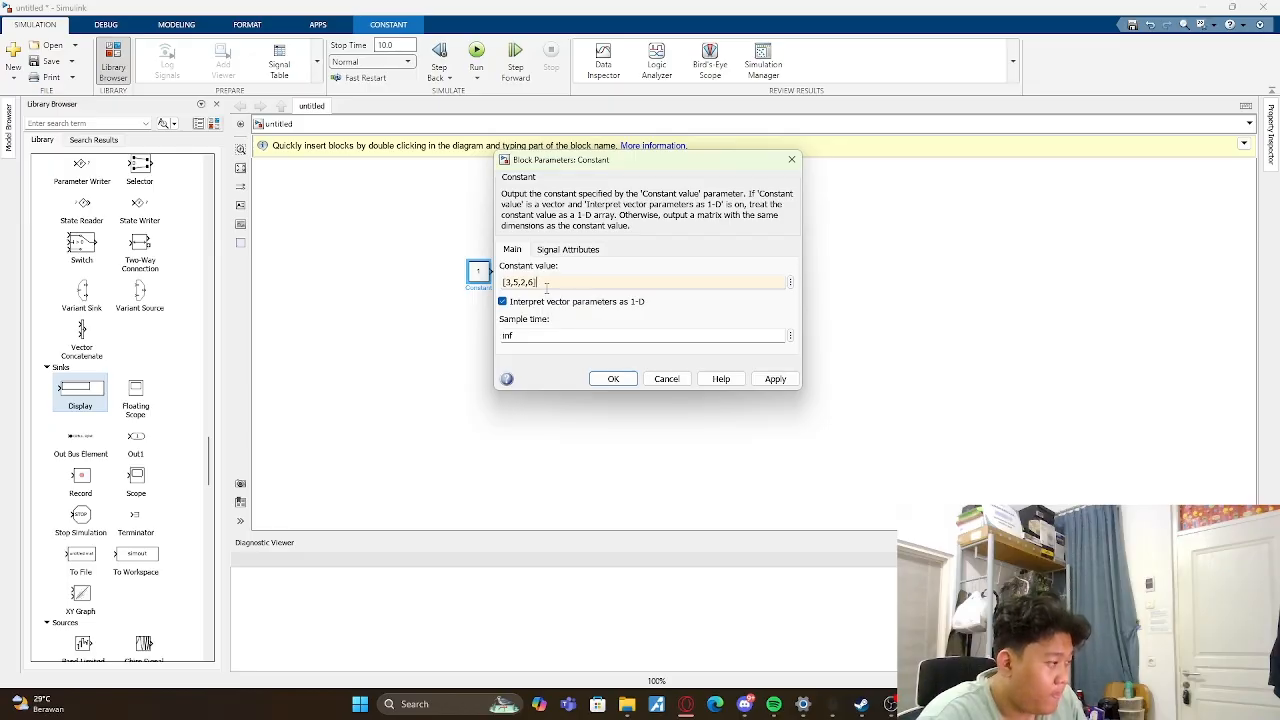
pyautogui.press('Return')
pyautogui.click(489, 281)
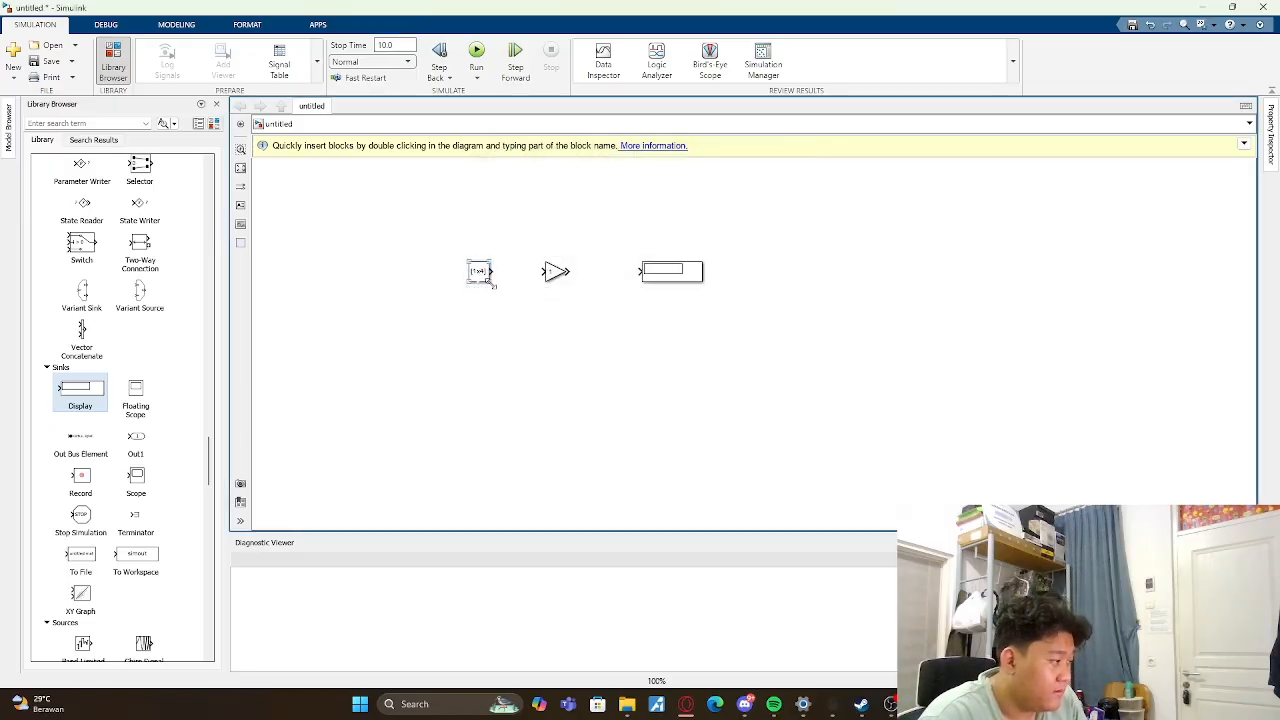
pyautogui.moveTo(489, 281)
pyautogui.mouseDown()
pyautogui.moveTo(537, 306)
pyautogui.moveTo(471, 275)
pyautogui.mouseUp()
# - Set the Gain block's gain to [1,8,5,2], keeping element-wise multiplication
pyautogui.click(552, 277)
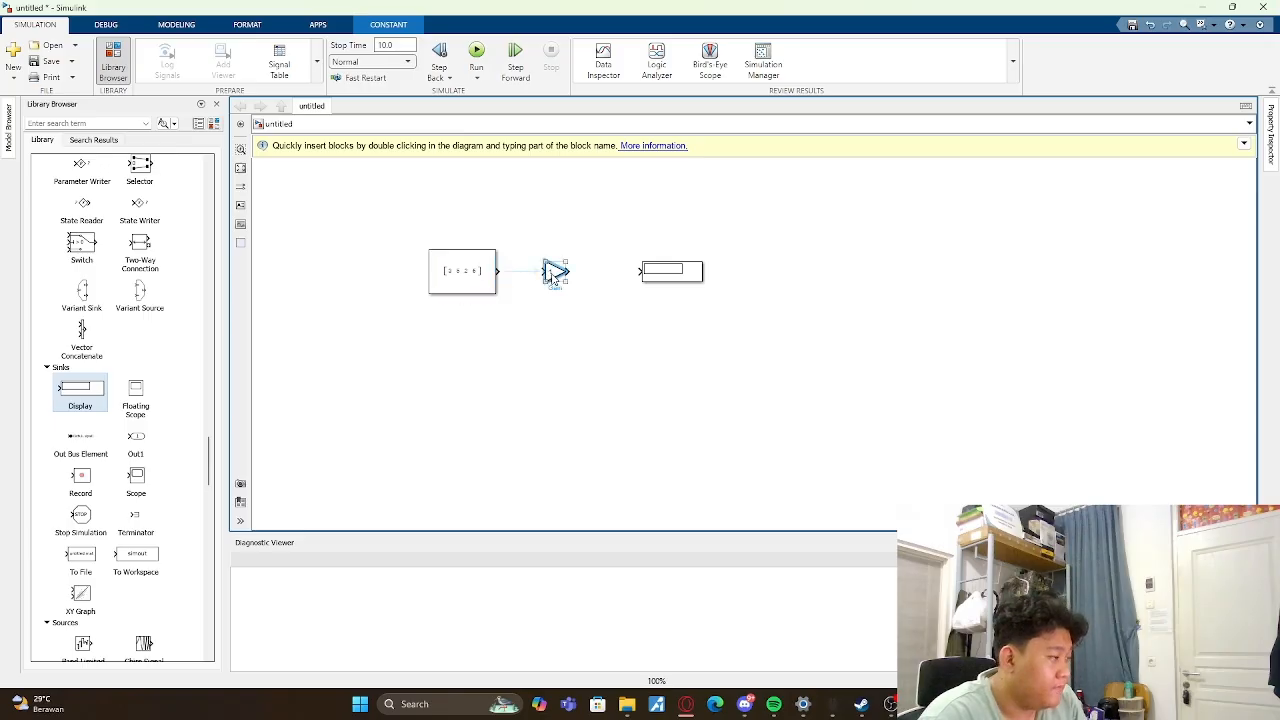
pyautogui.doubleClick(552, 277)
pyautogui.press('BackSpace')
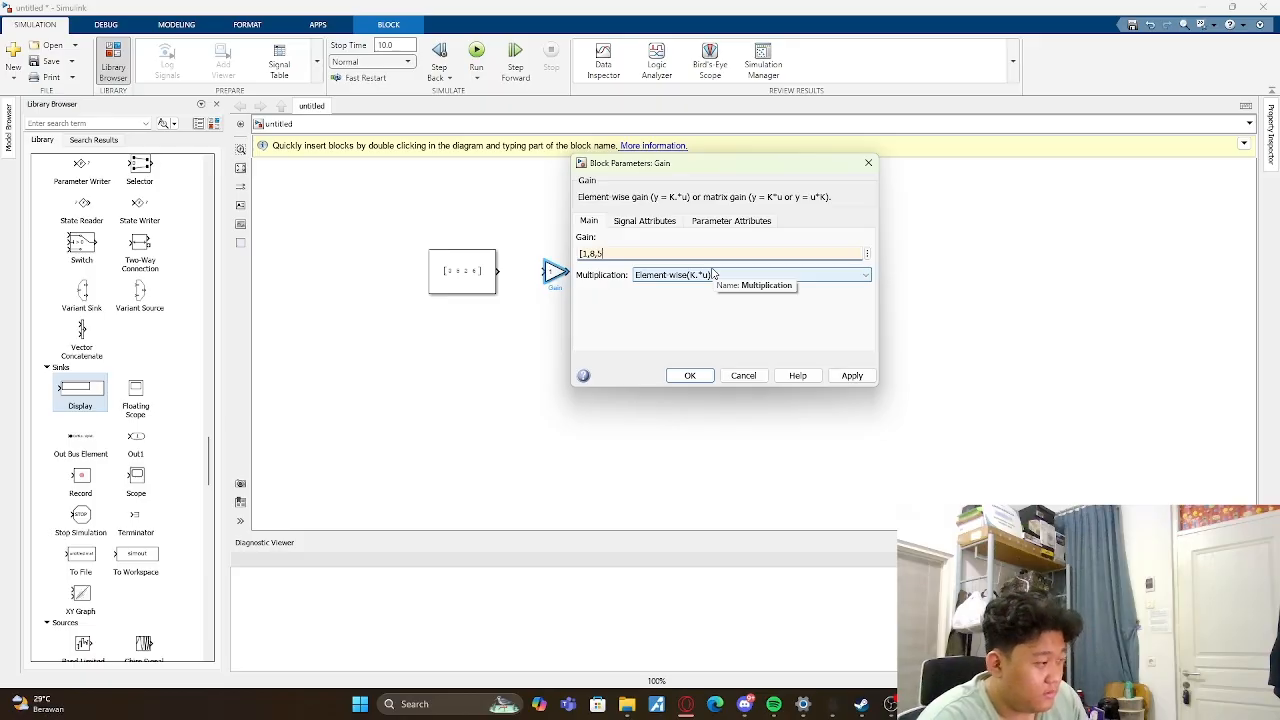
pyautogui.write(',2')
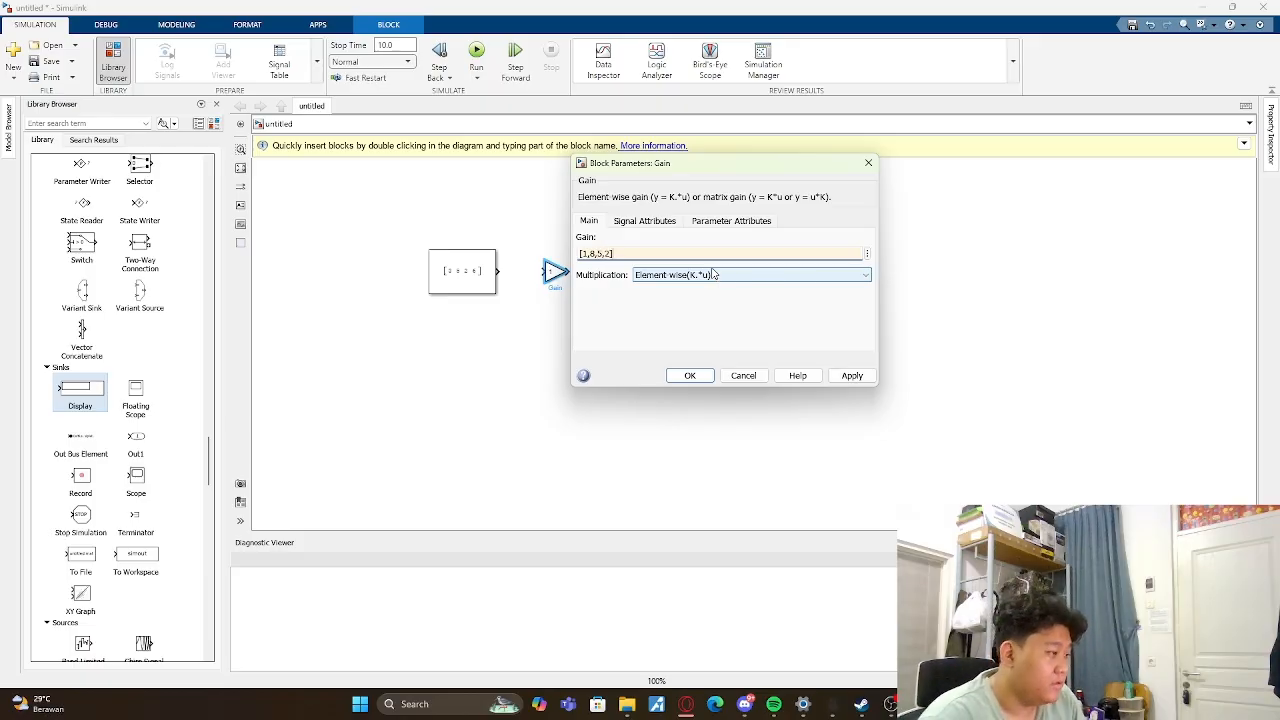
pyautogui.click(690, 375)
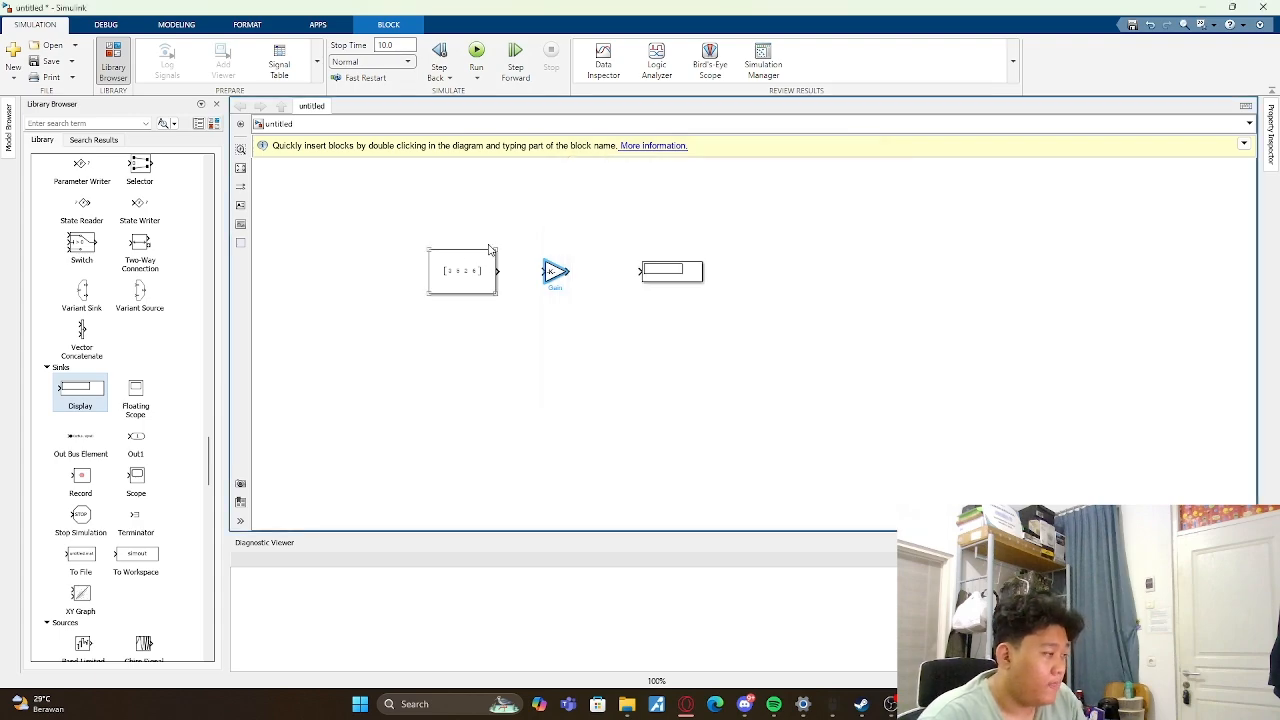
# - Enlarge the Gain block until its vector is readable and make the Constant block bigger to match
pyautogui.click(565, 279)
pyautogui.moveTo(566, 281)
pyautogui.mouseDown()
pyautogui.moveTo(645, 340)
pyautogui.moveTo(580, 290)
pyautogui.mouseUp()
pyautogui.click(494, 290)
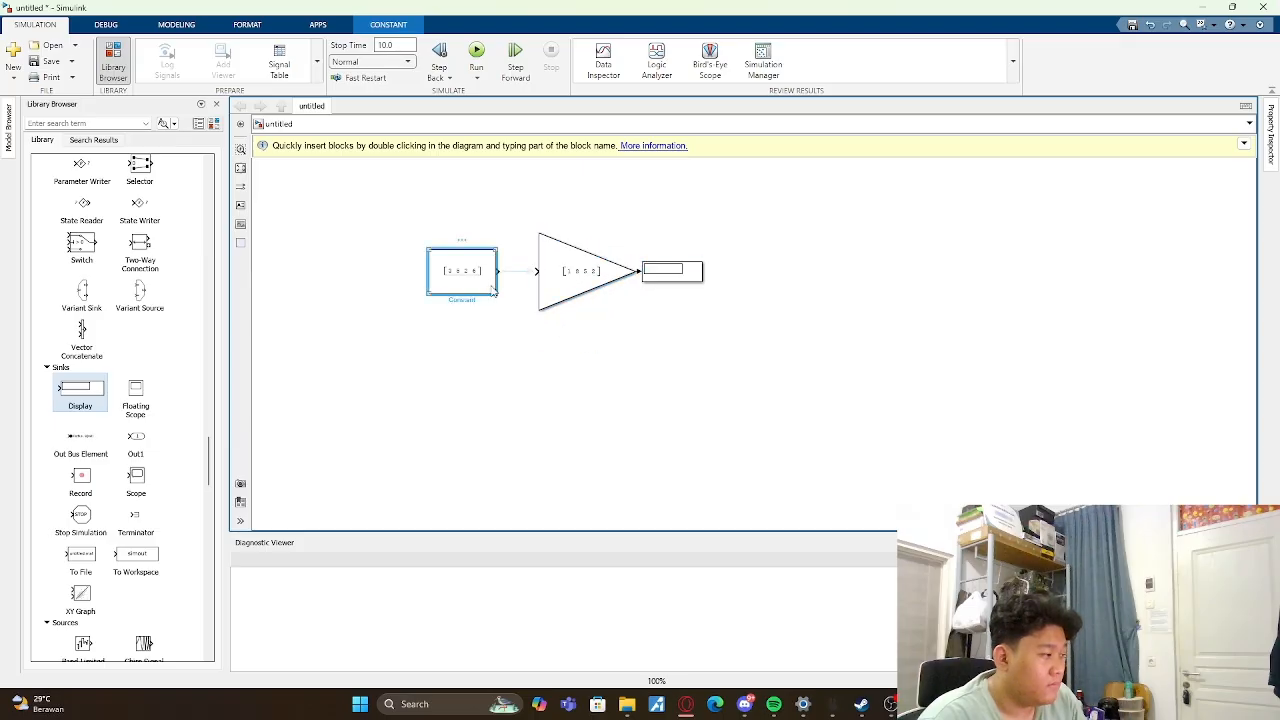
pyautogui.moveTo(496, 292)
pyautogui.mouseDown()
pyautogui.moveTo(521, 345)
pyautogui.moveTo(497, 290)
pyautogui.mouseUp()
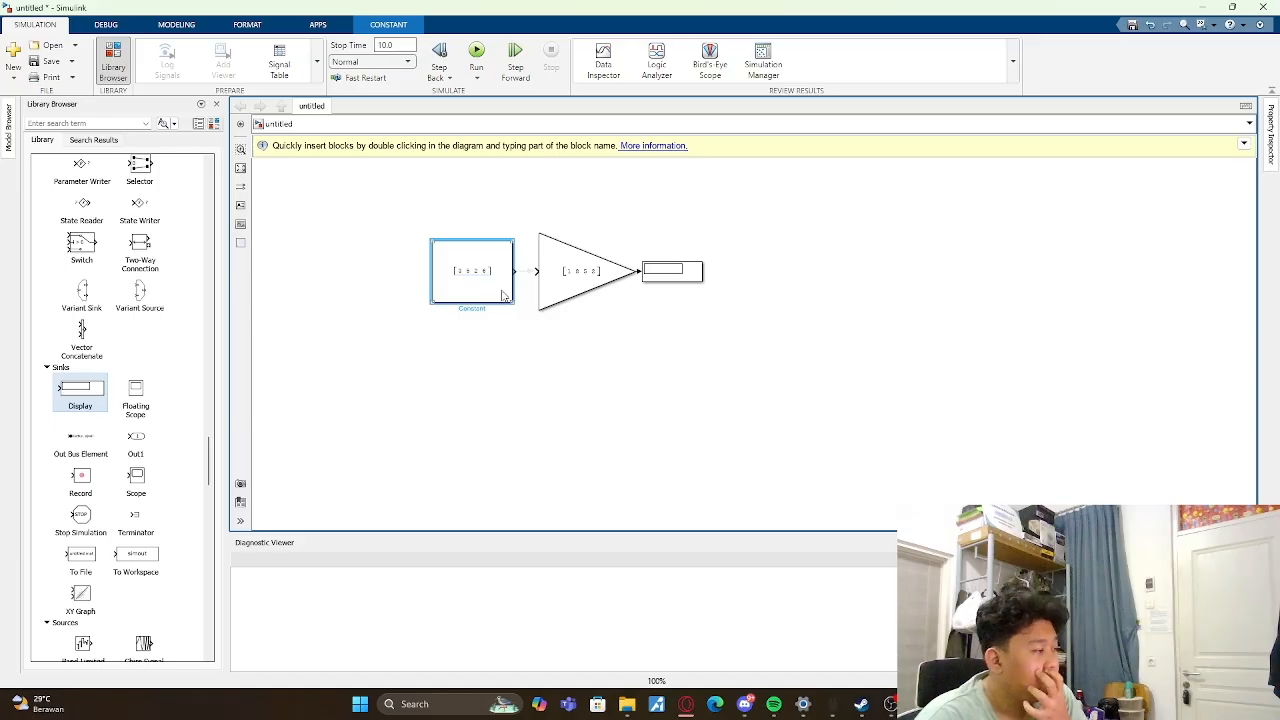
# - Move the Display farther from the Gain, then connect the Constant to the Gain input and run the simulation
pyautogui.moveTo(668, 273); pyautogui.dragTo(720, 273)
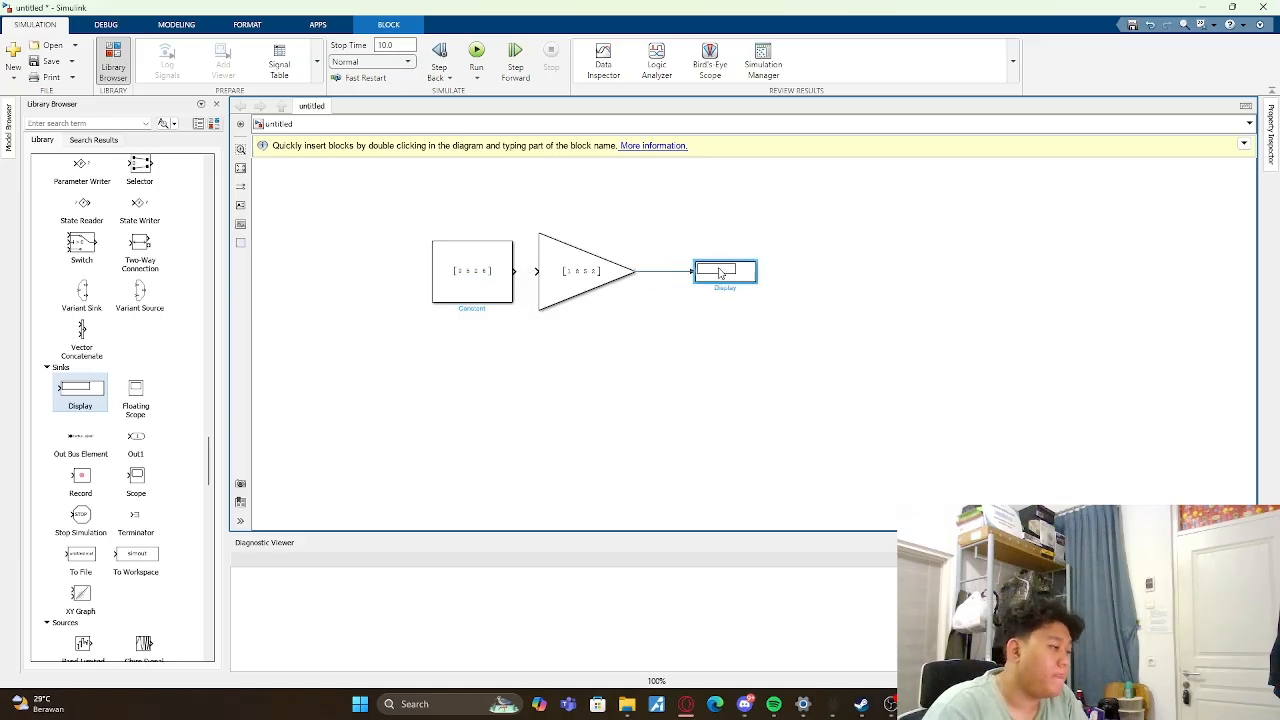
pyautogui.click(660, 211)
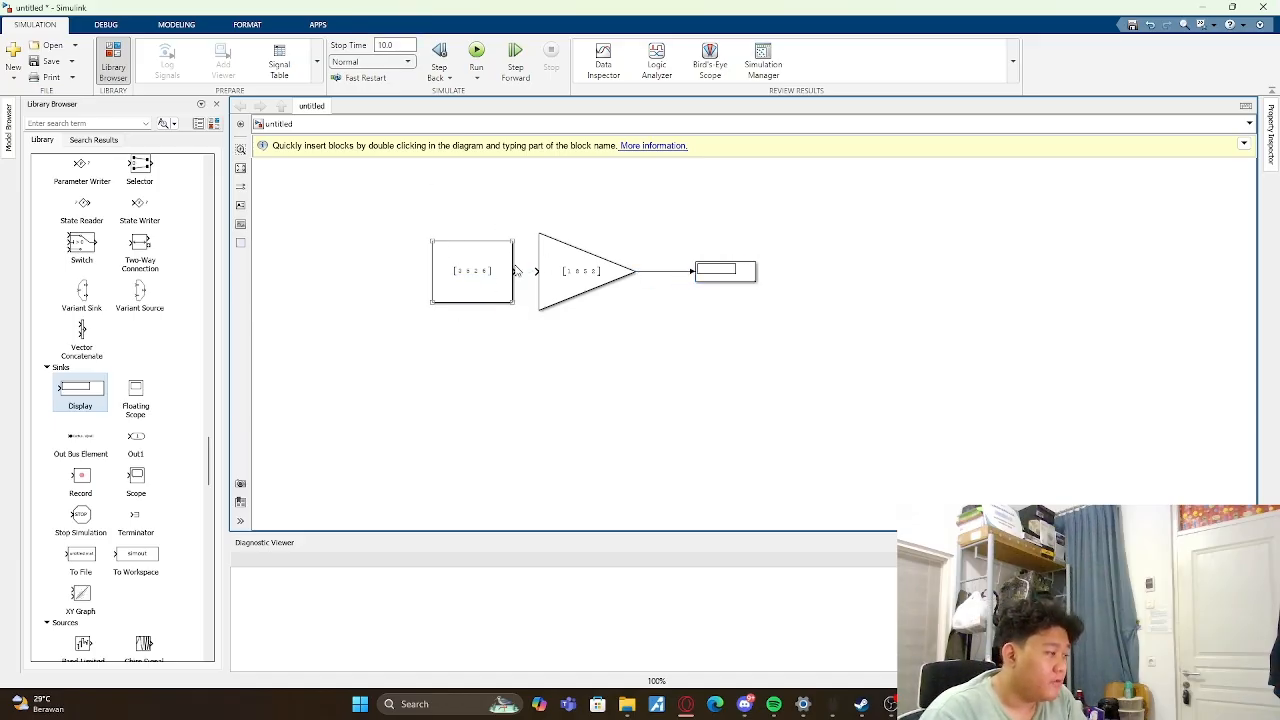
pyautogui.moveTo(516, 270); pyautogui.dragTo(537, 271)
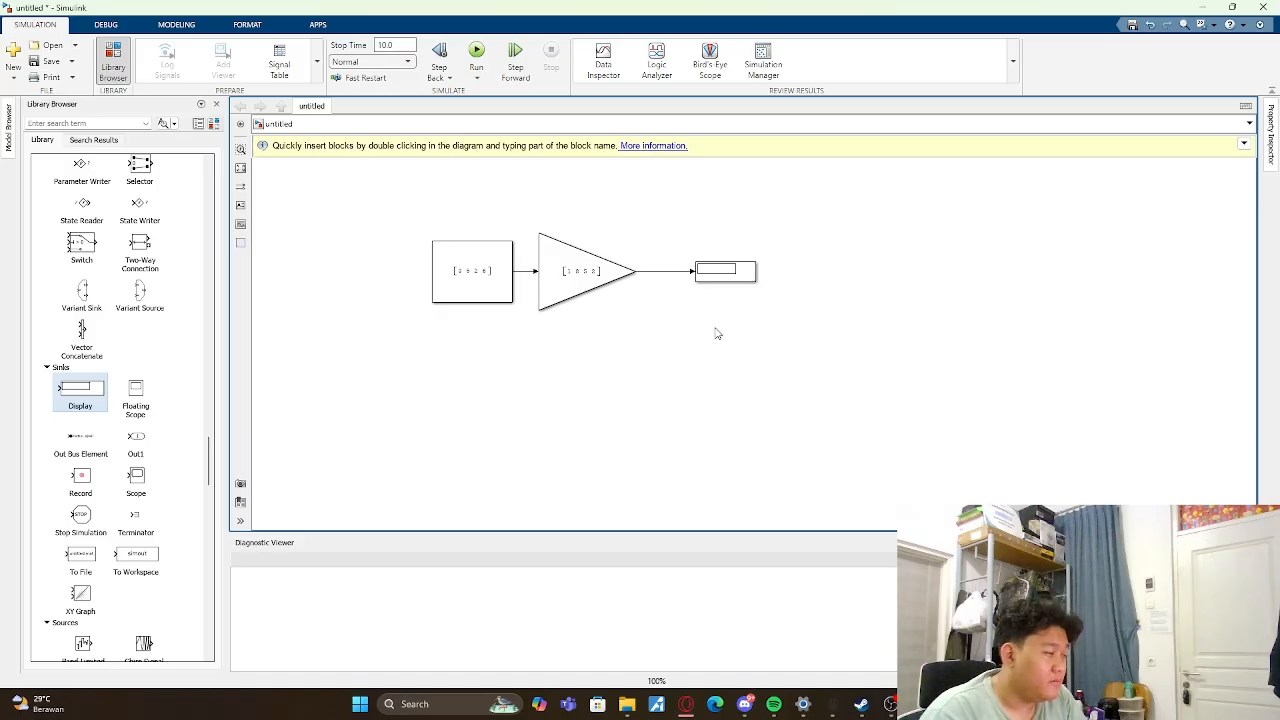
pyautogui.click(482, 56)
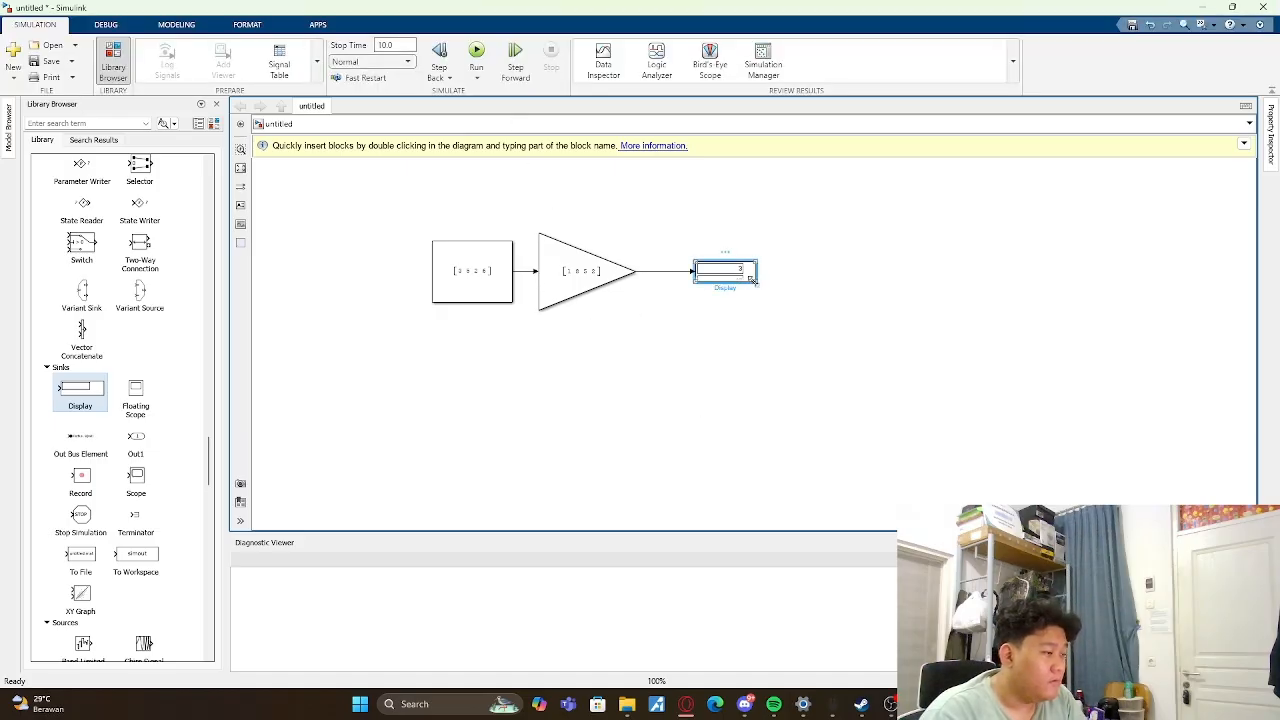
# - Enlarge the Display to show every vector element and move the whole Constant-Gain-Display chain higher on the canvas
pyautogui.moveTo(752, 279); pyautogui.dragTo(828, 349)
pyautogui.click(742, 204)
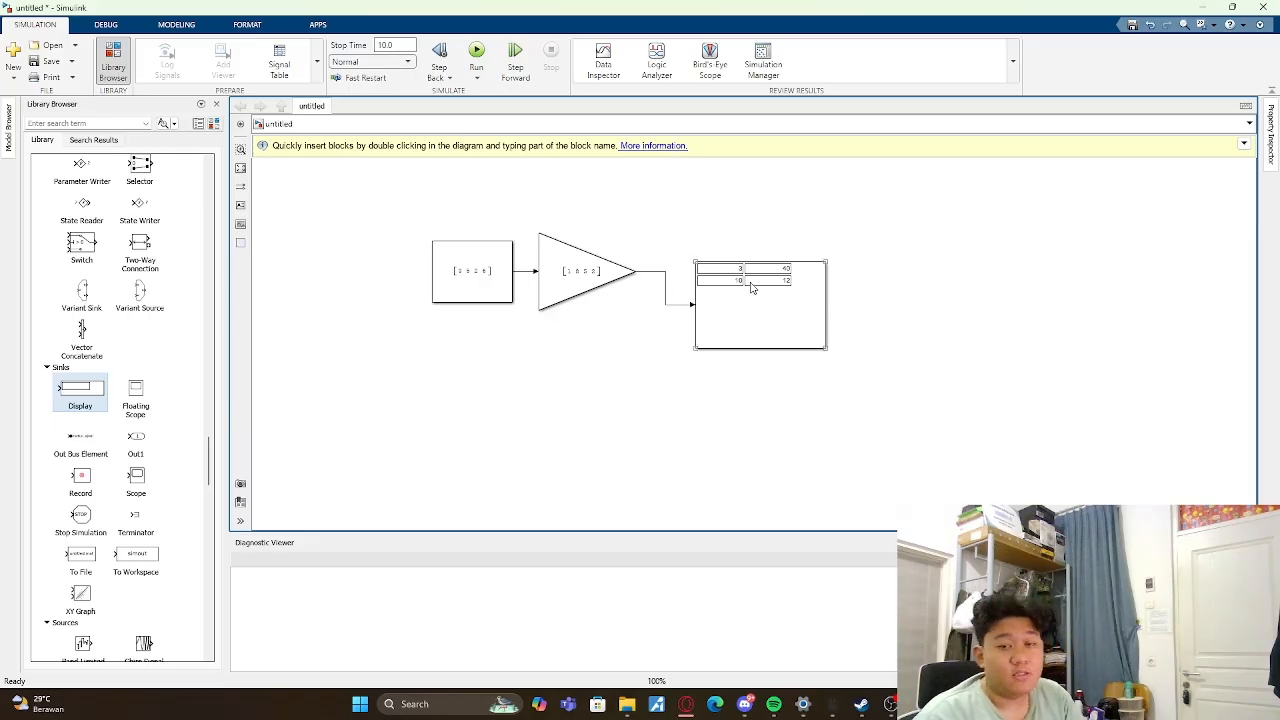
pyautogui.hotkey('ctrl', 'a')
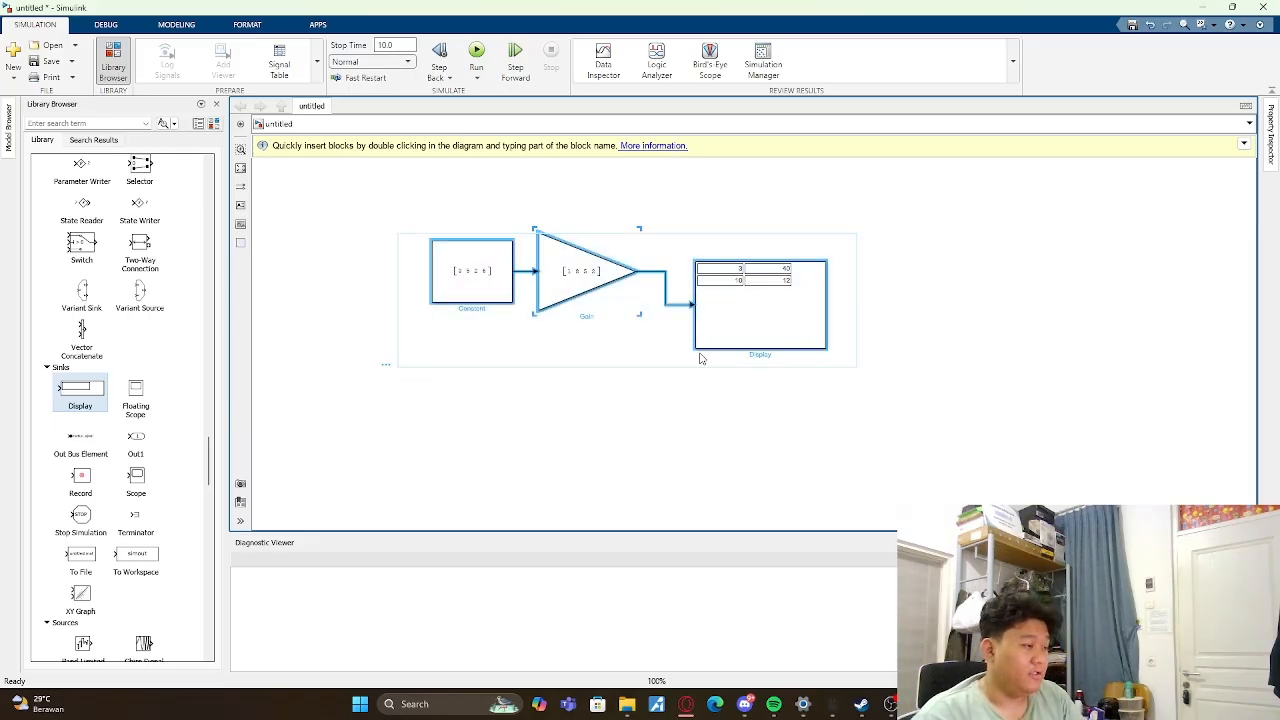
pyautogui.moveTo(701, 358); pyautogui.dragTo(711, 257)
pyautogui.click(777, 382)
# - Place two new Constant blocks one above the other below the Gain chain
pyautogui.scroll(10, 72, 320)
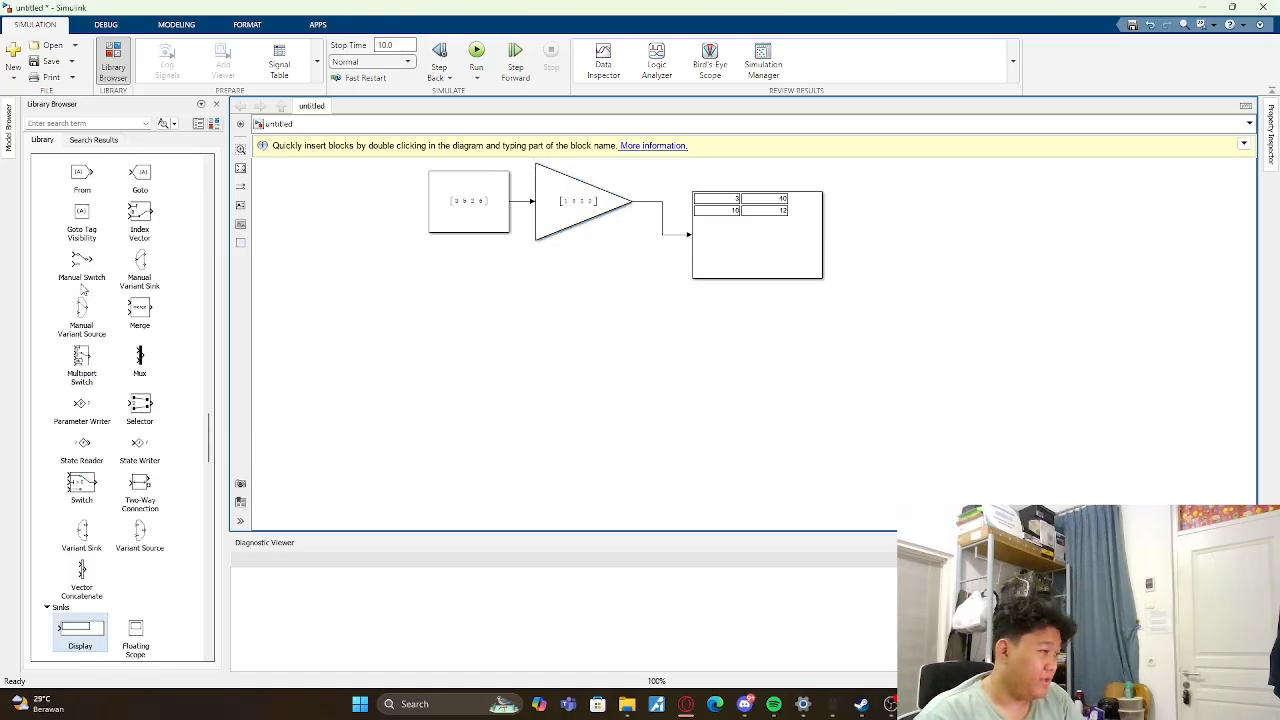
pyautogui.scroll(10, 83, 290)
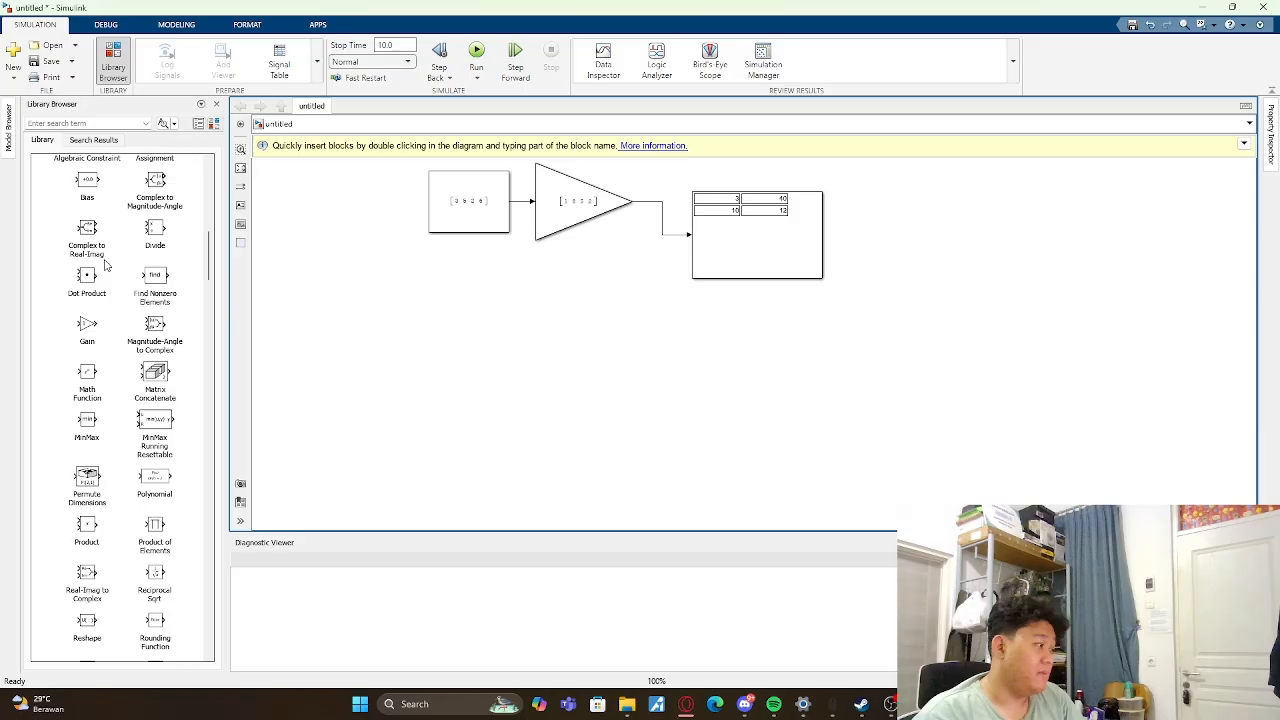
pyautogui.scroll(10, 105, 265)
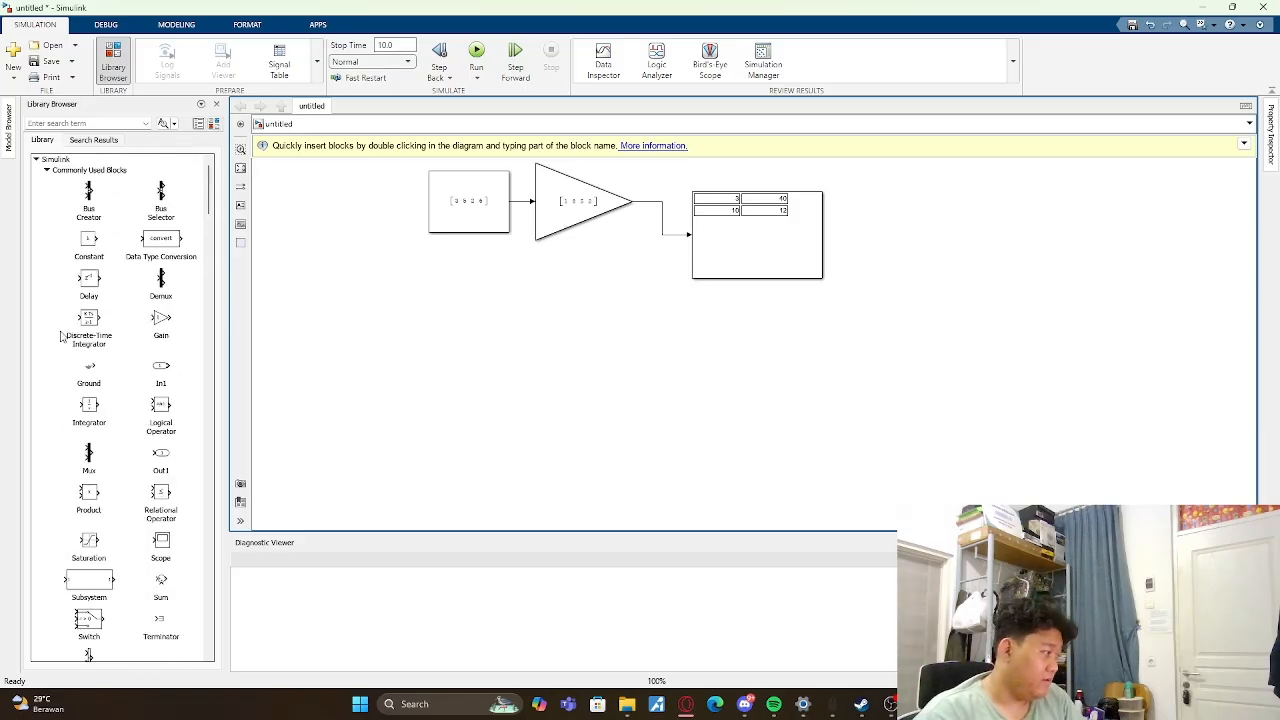
pyautogui.click(84, 237)
pyautogui.moveTo(84, 237); pyautogui.dragTo(456, 371)
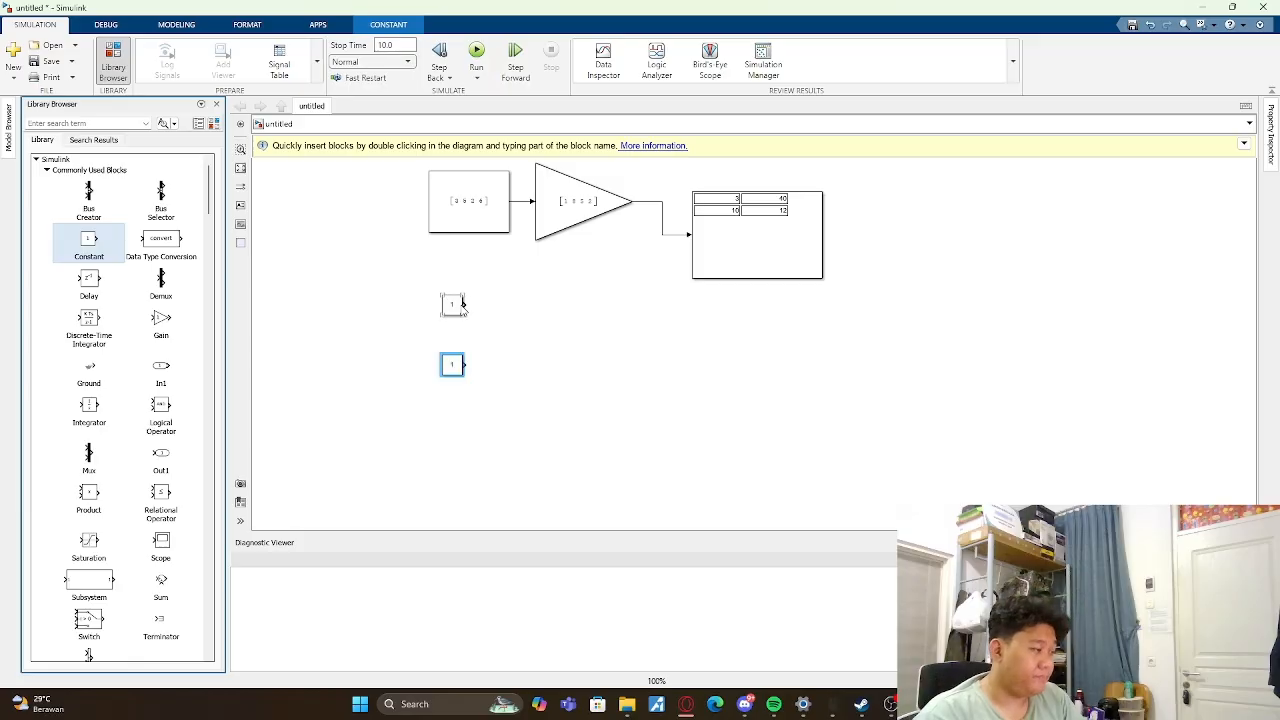
pyautogui.moveTo(459, 305); pyautogui.dragTo(455, 315)
pyautogui.click(477, 316)
# - Add two MinMax blocks from the Math Operations library, one beside each new Constant
pyautogui.scroll(-4, 147, 271)
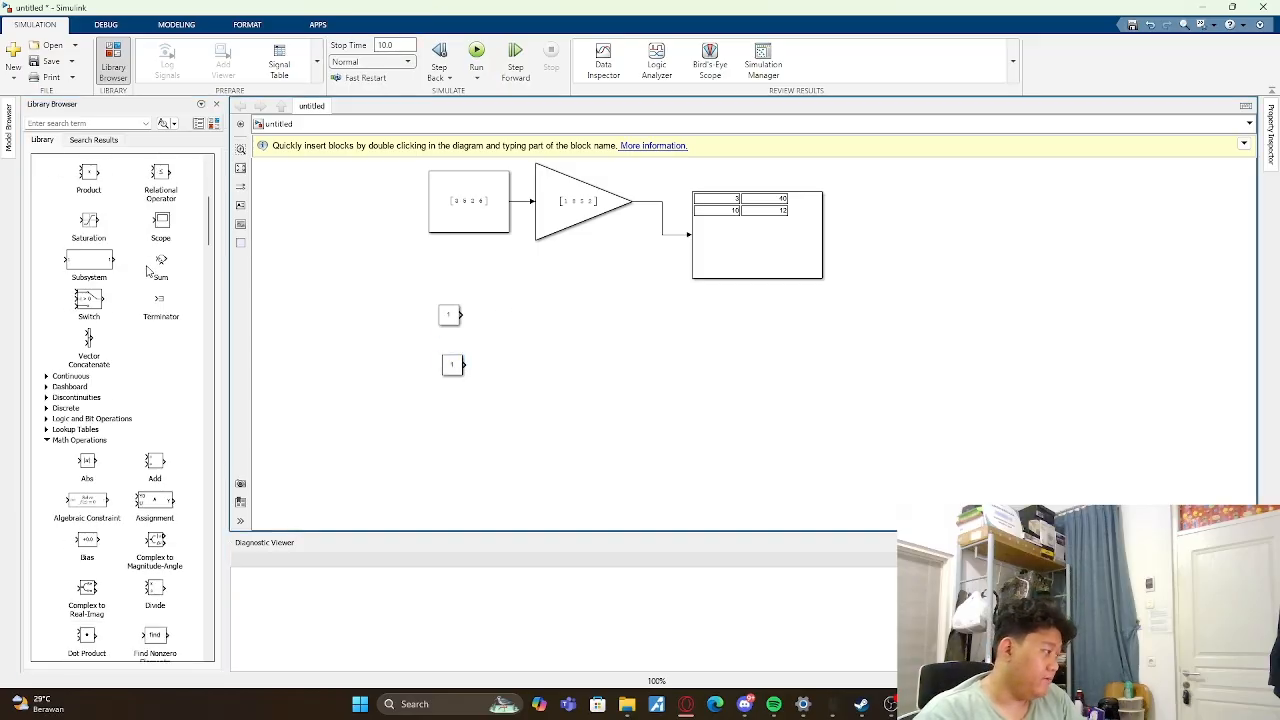
pyautogui.scroll(-4, 147, 271)
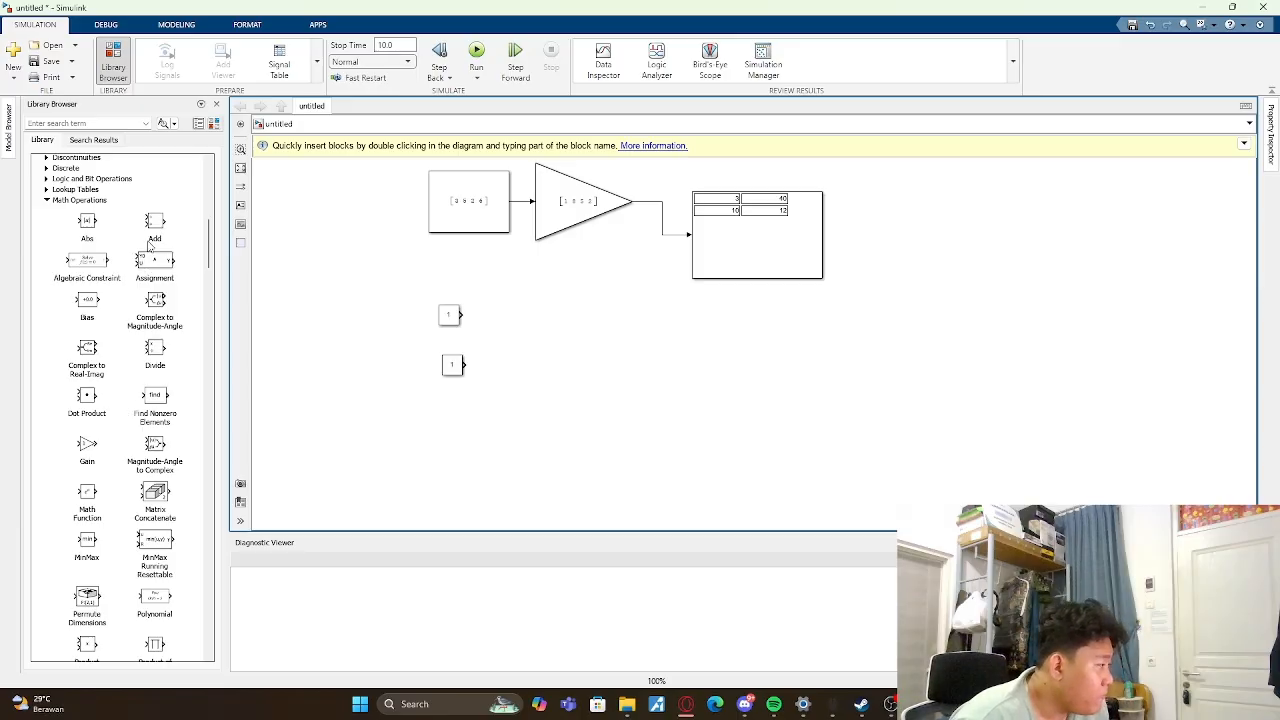
pyautogui.scroll(-2, 149, 245)
pyautogui.moveTo(86, 427); pyautogui.dragTo(530, 373)
pyautogui.click(608, 392)
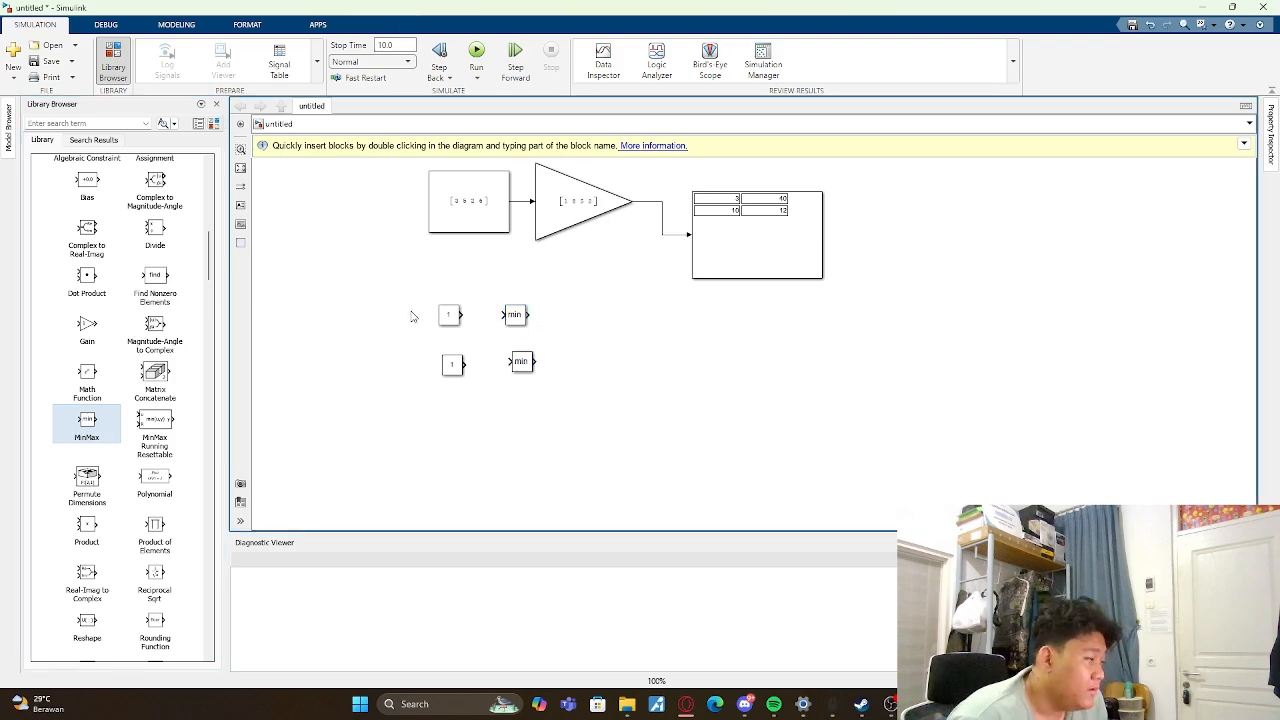
# - Add two Display blocks from the Sinks library, one beside each MinMax block
pyautogui.scroll(3, 107, 374)
pyautogui.scroll(6, 104, 407)
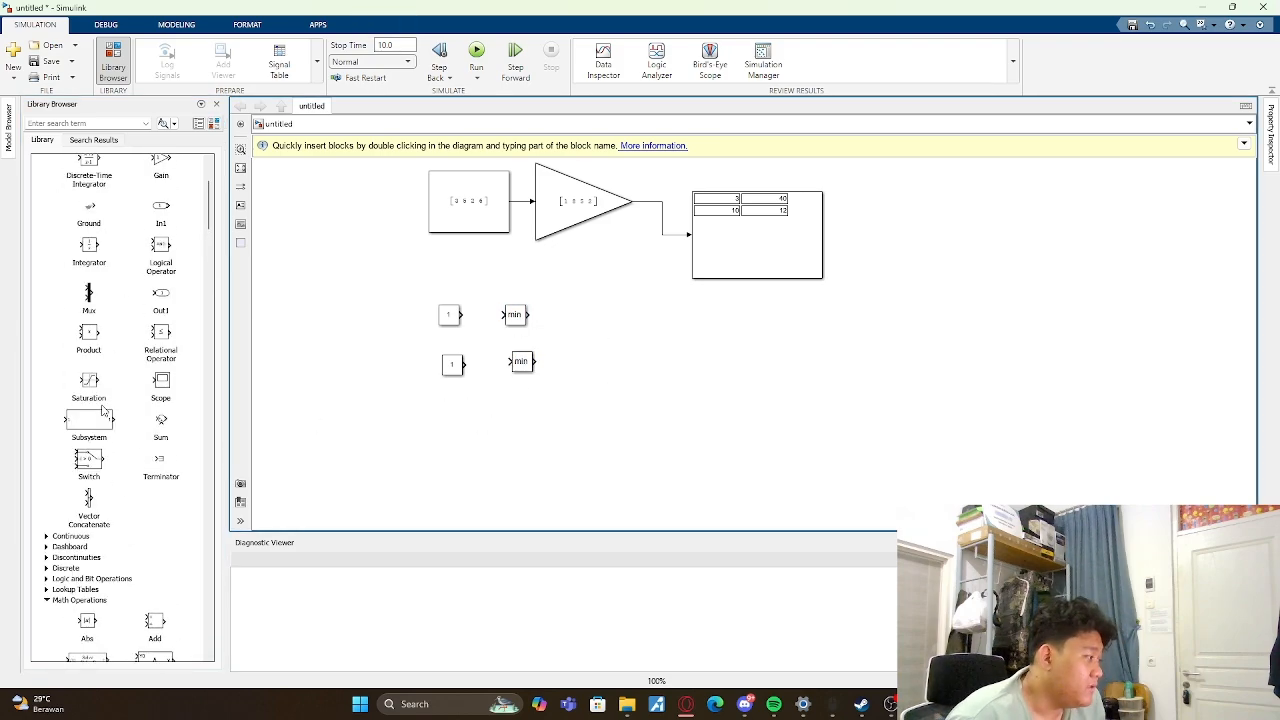
pyautogui.scroll(-12, 98, 414)
pyautogui.scroll(-4, 92, 422)
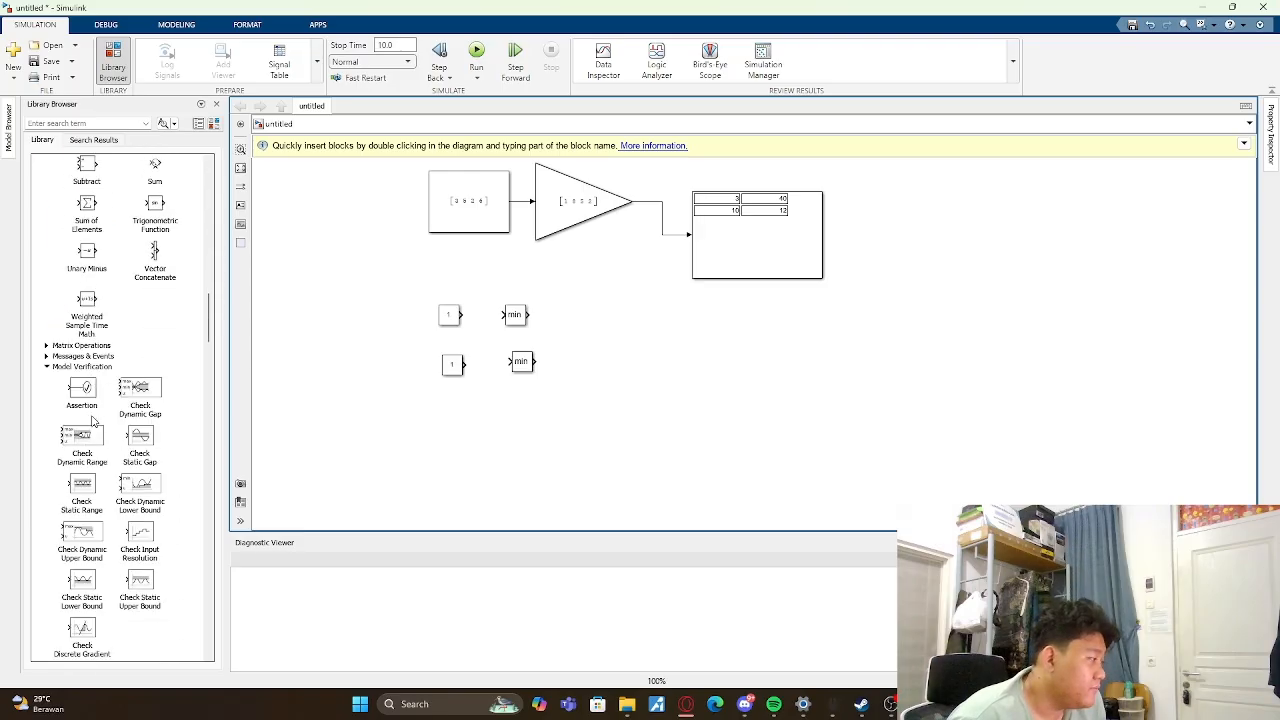
pyautogui.scroll(-10, 95, 403)
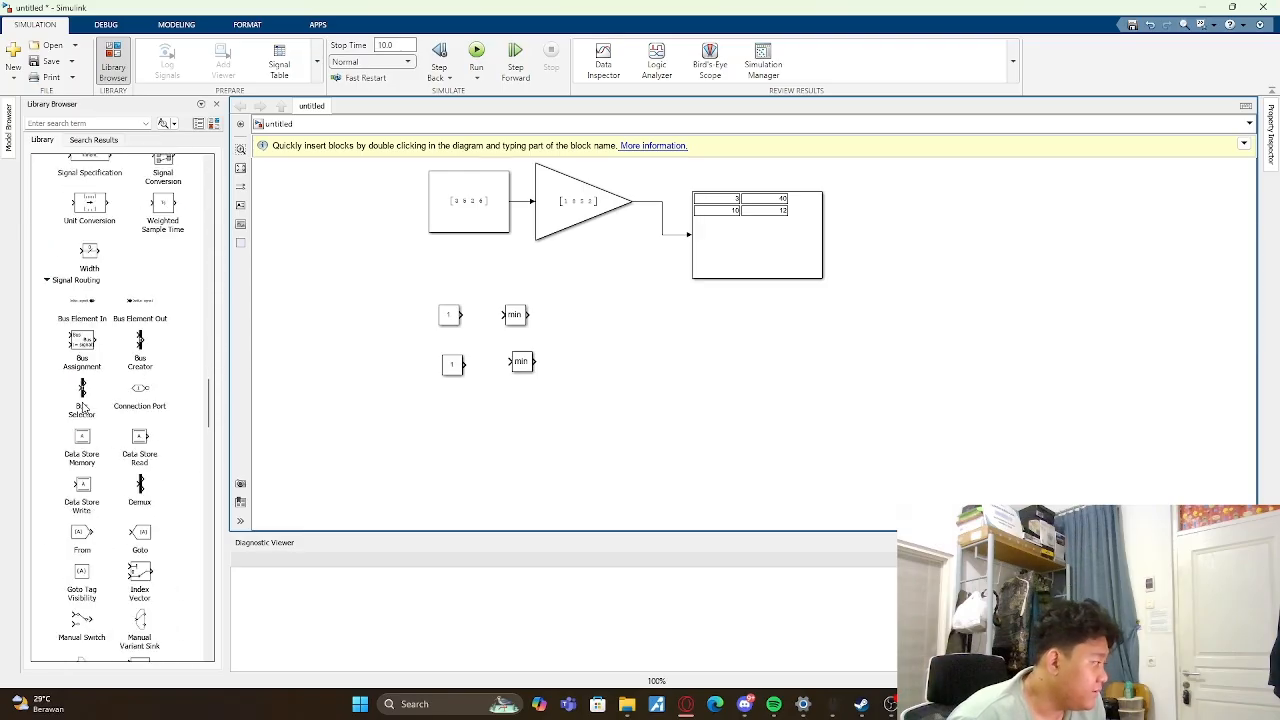
pyautogui.scroll(-9, 98, 362)
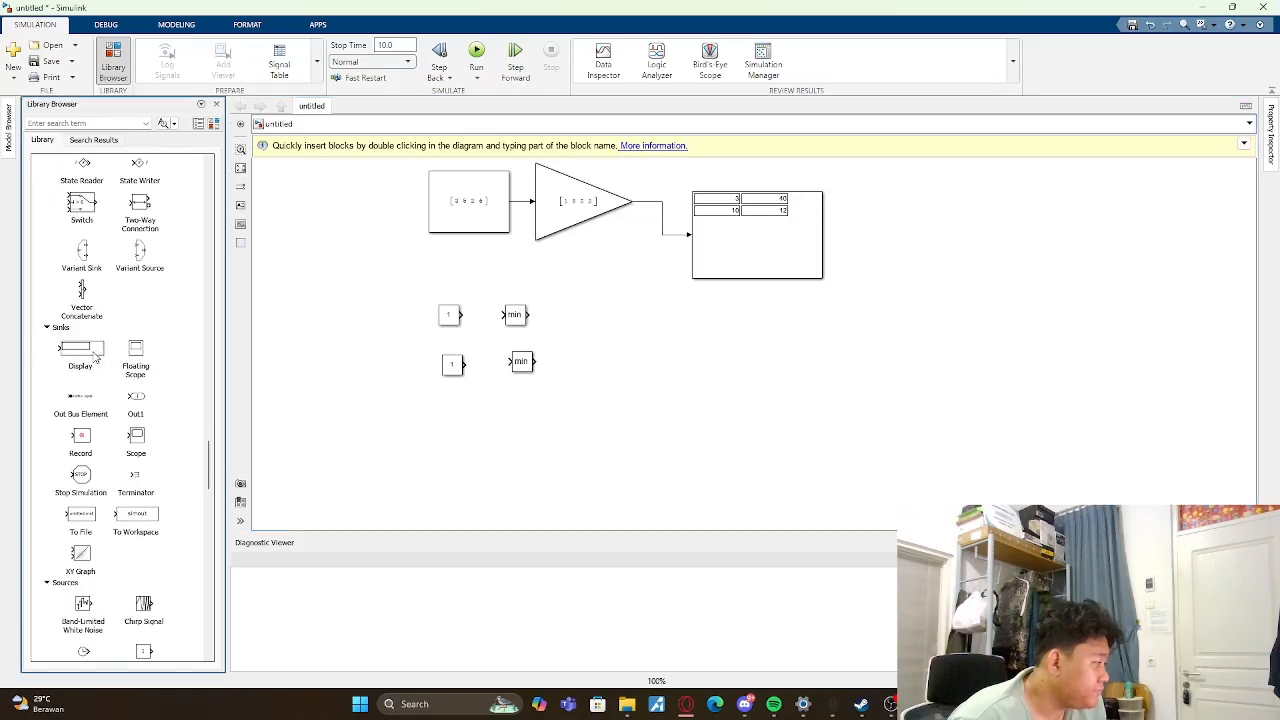
pyautogui.doubleClick(80, 350)
pyautogui.click(782, 240)
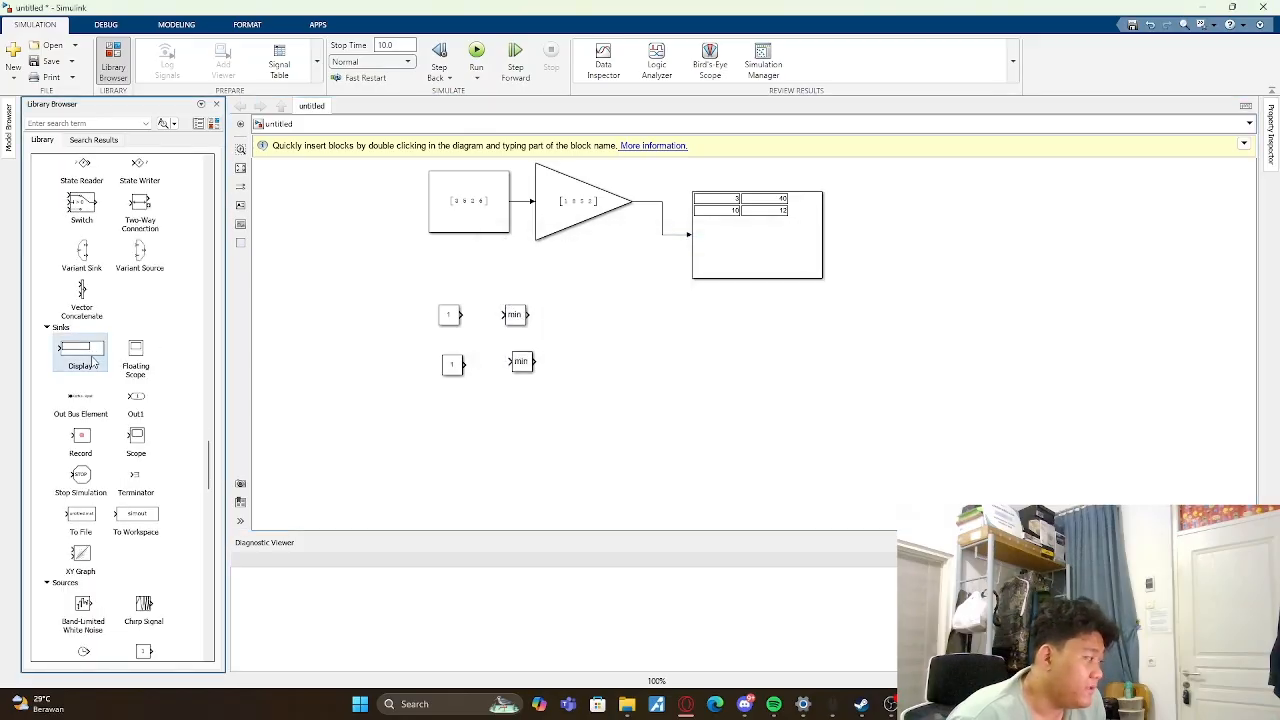
pyautogui.moveTo(90, 356); pyautogui.dragTo(663, 323)
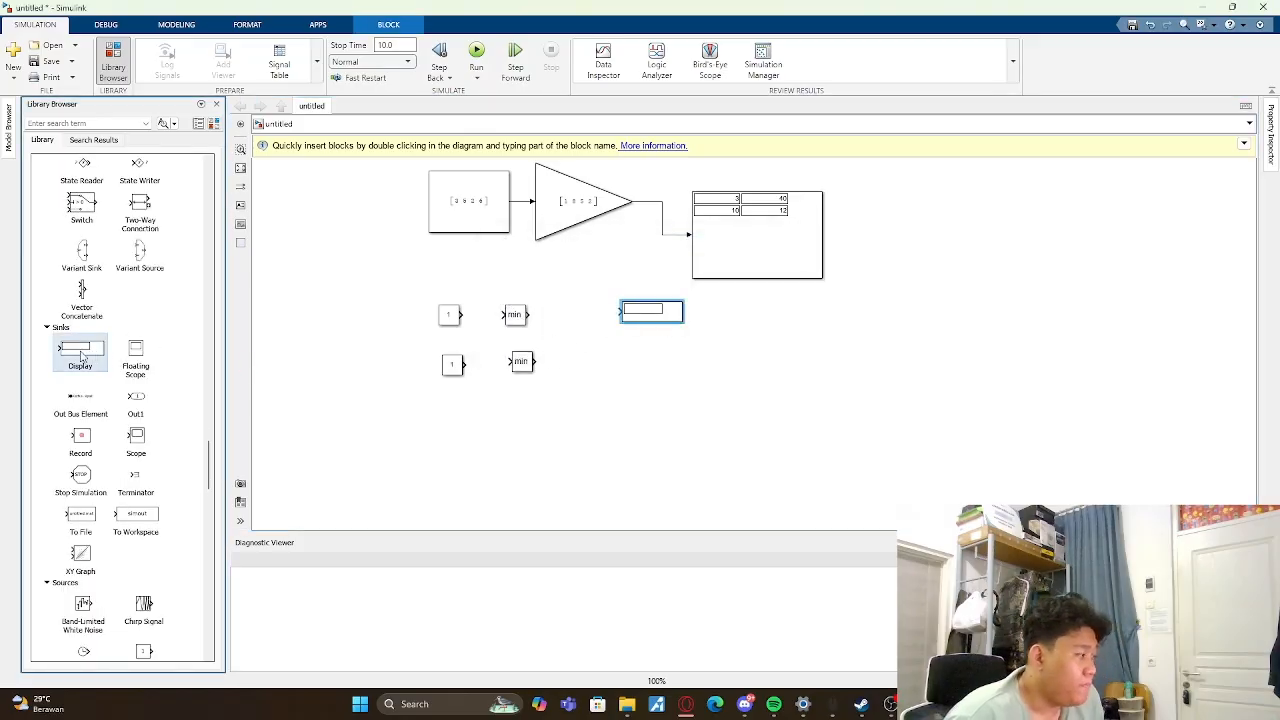
pyautogui.moveTo(80, 350); pyautogui.dragTo(660, 368)
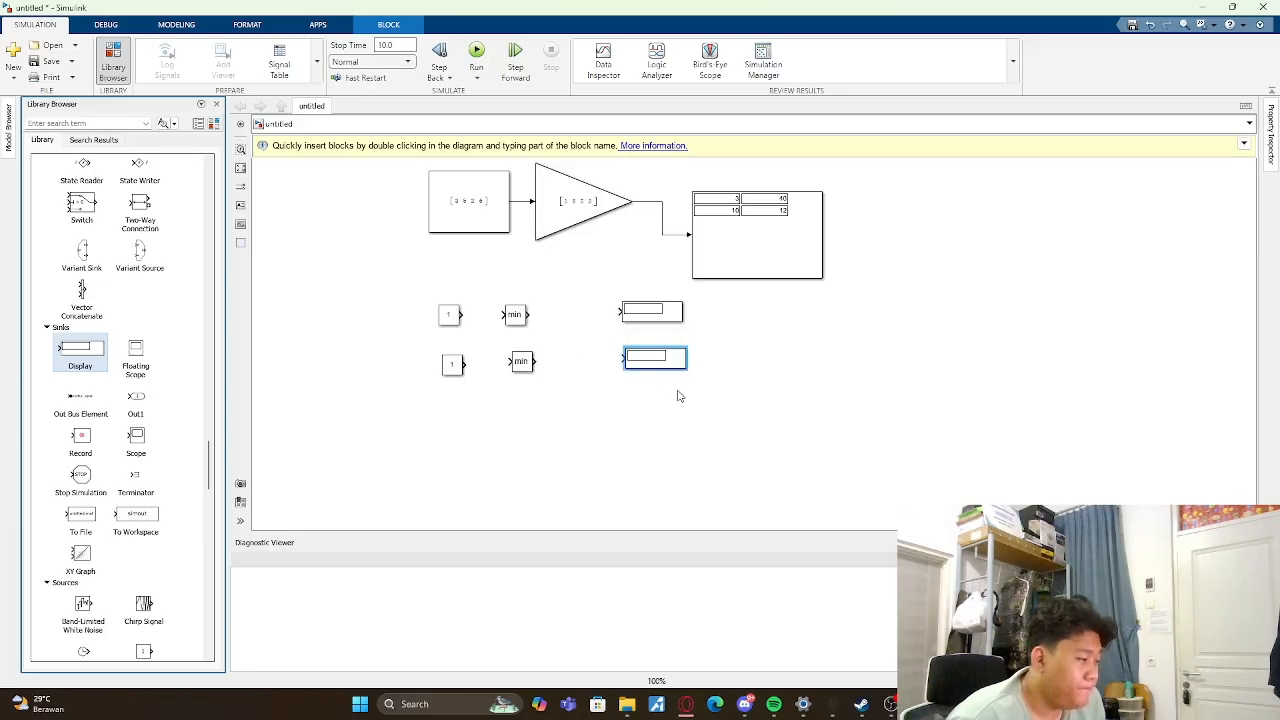
# - Set the value of the upper new Constant, beside the first MinMax, to the vector [1,9,4,5]
pyautogui.doubleClick(452, 315)
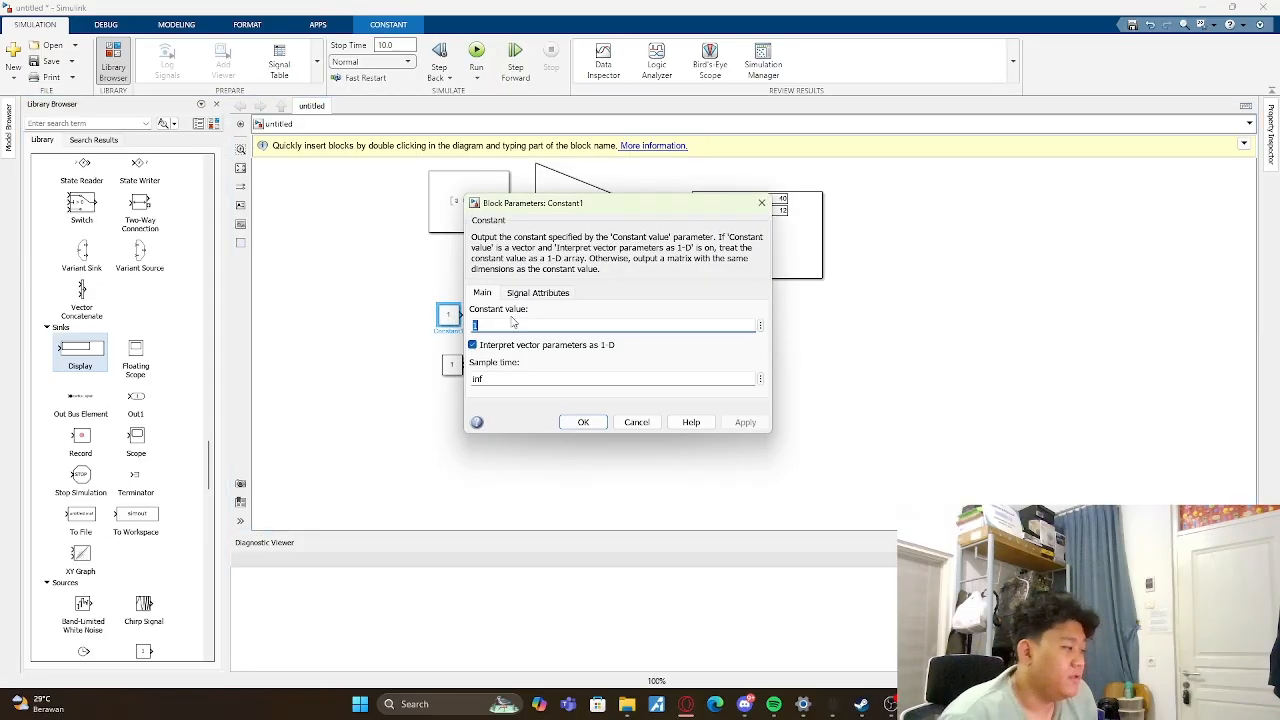
pyautogui.press('BackSpace')
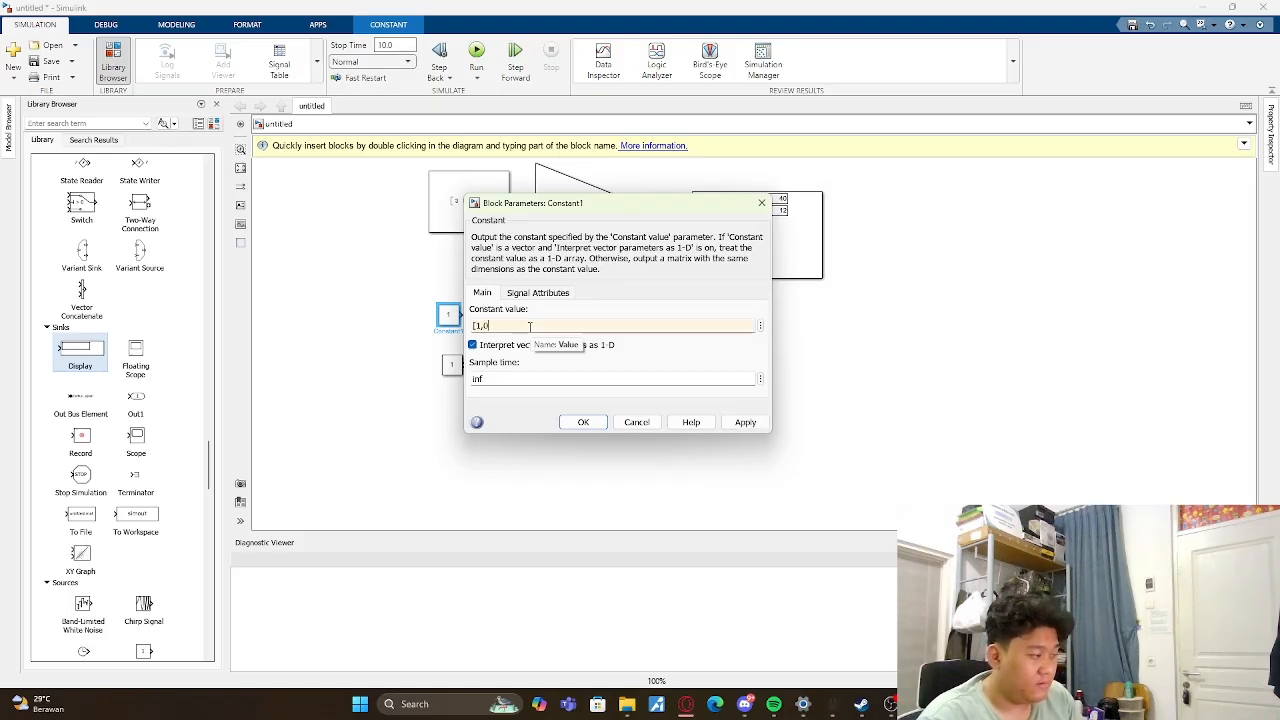
pyautogui.press('BackSpace')
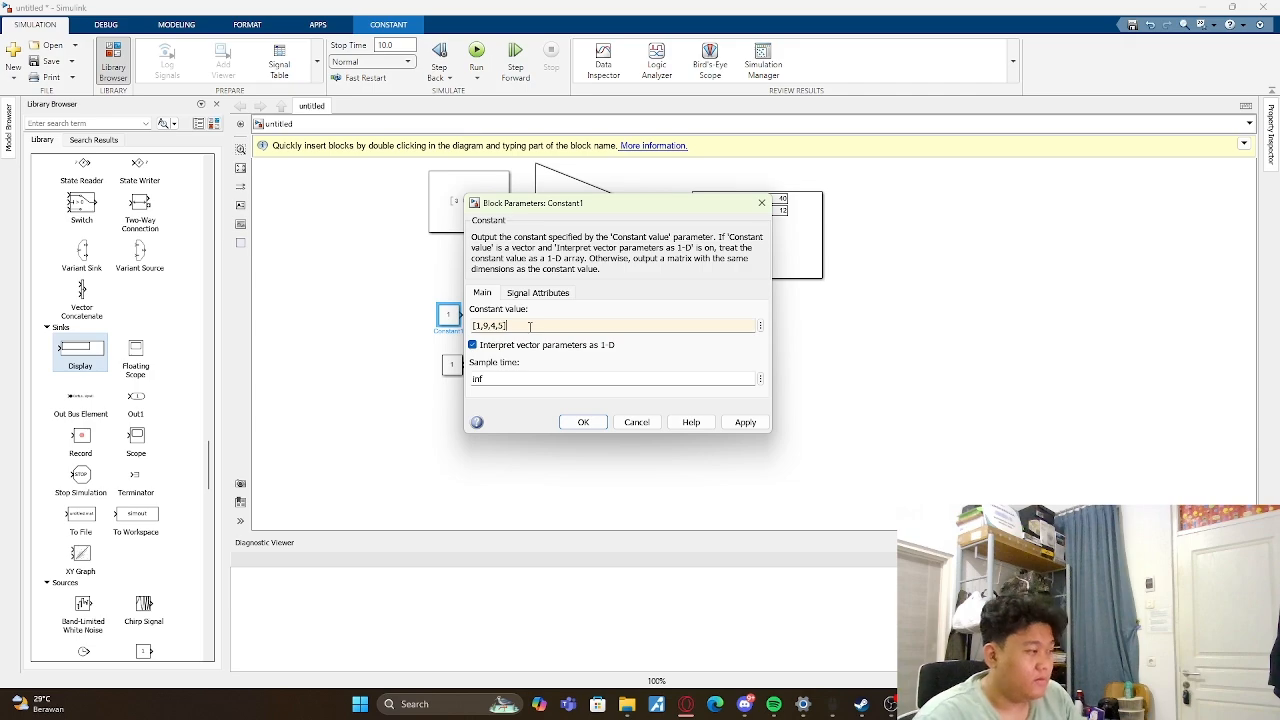
pyautogui.click(583, 422)
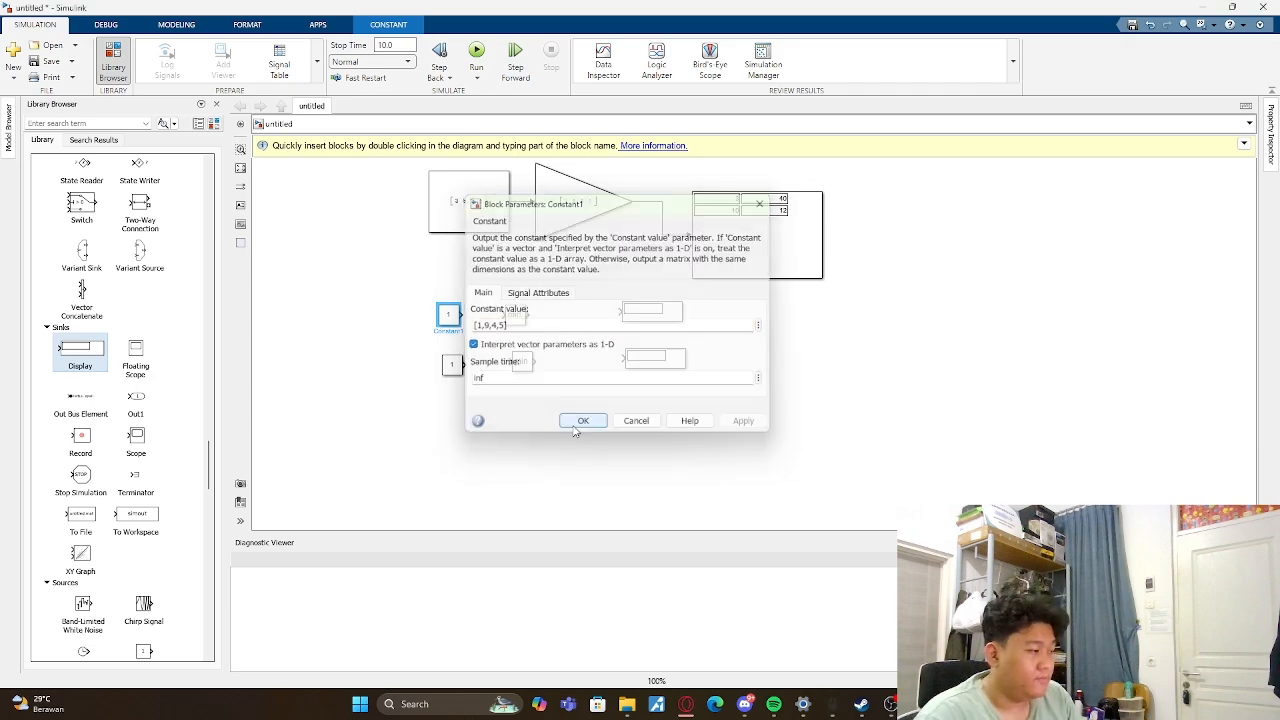
# - Set the value of the lower new Constant, beside the second MinMax, to the vector [7,-2,-1,6]
pyautogui.doubleClick(450, 364)
pyautogui.click(502, 373)
pyautogui.press('BackSpace')
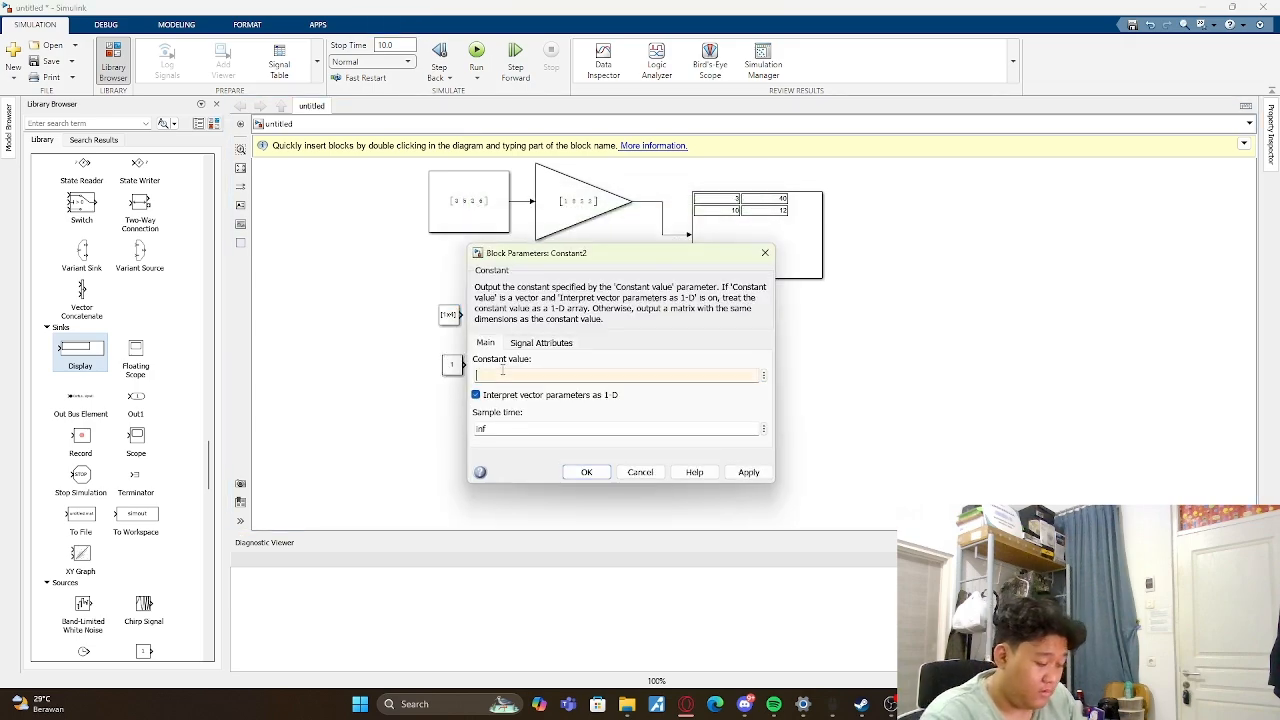
pyautogui.write('[7,-2,1,')
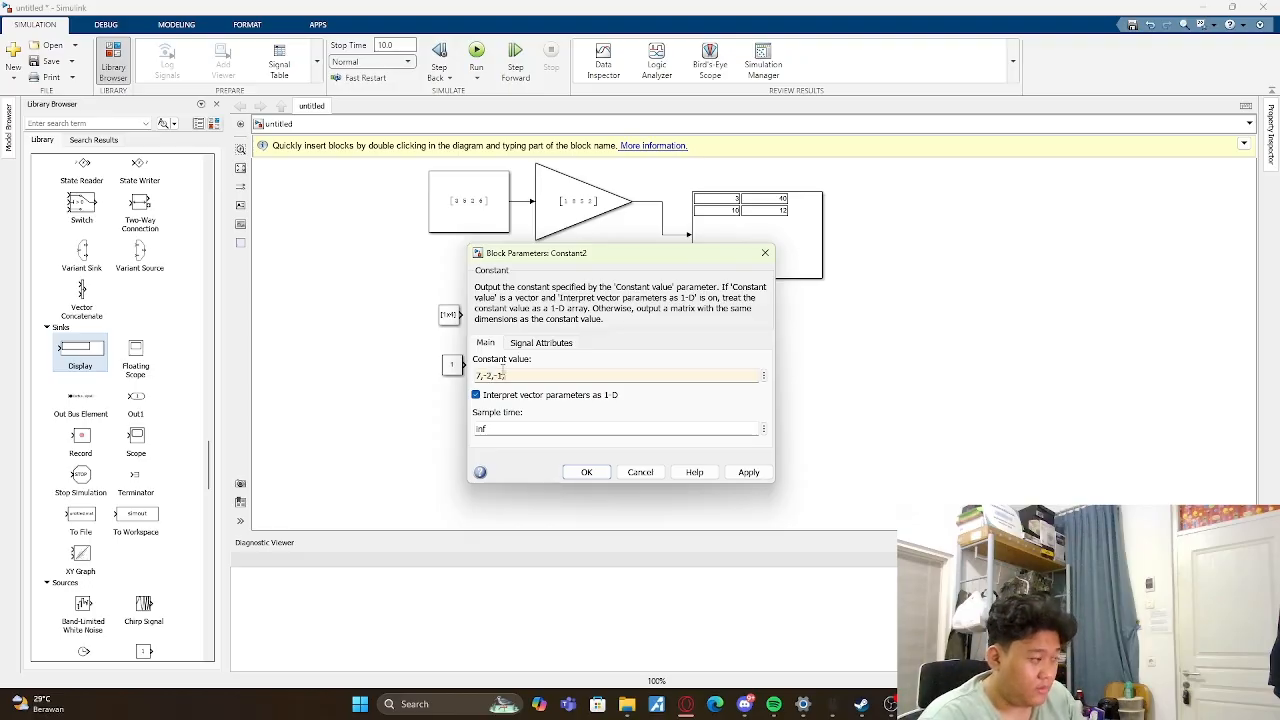
pyautogui.write('0')
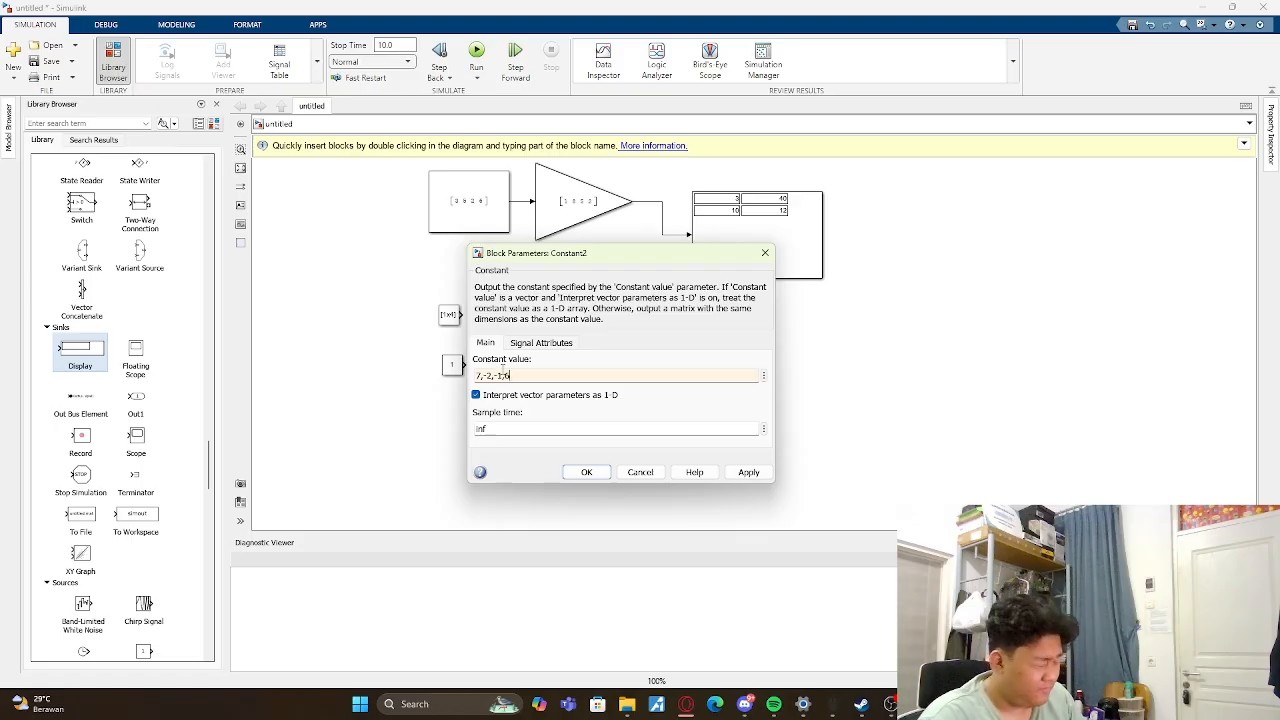
pyautogui.tripleClick(478, 376)
pyautogui.doubleClick(478, 376)
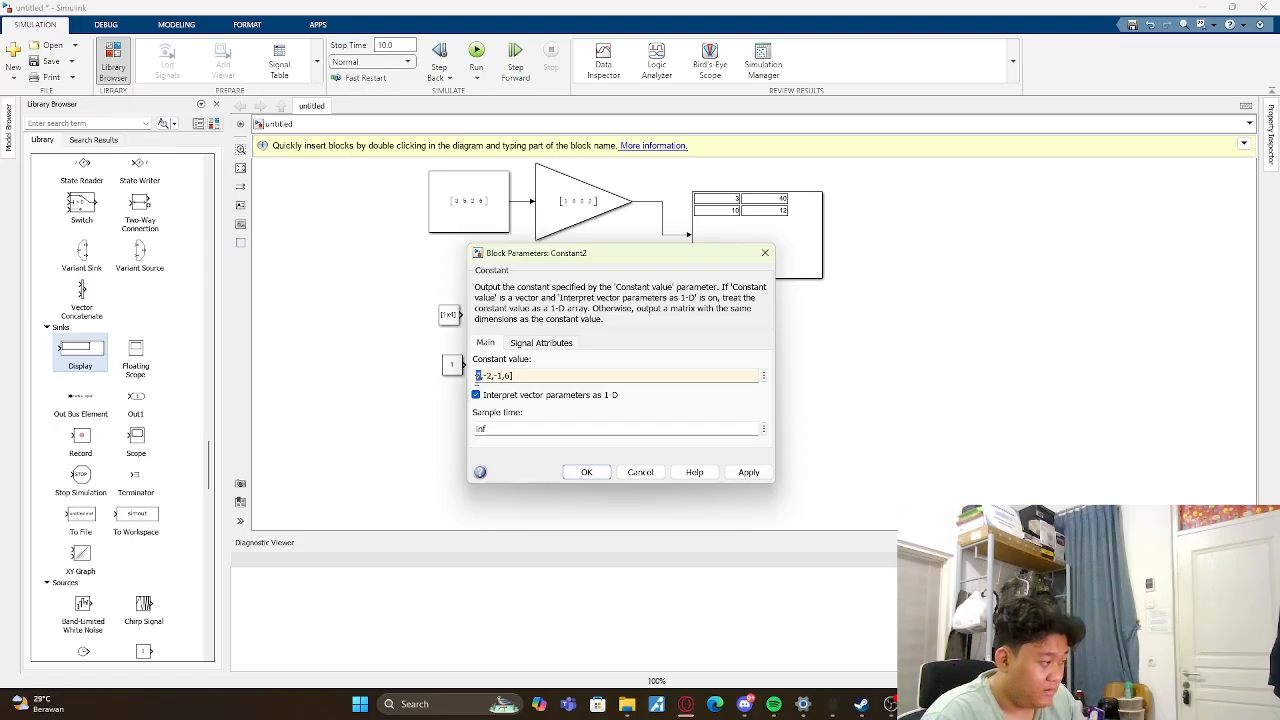
pyautogui.doubleClick(478, 376)
pyautogui.tripleClick(477, 376)
pyautogui.doubleClick(477, 376)
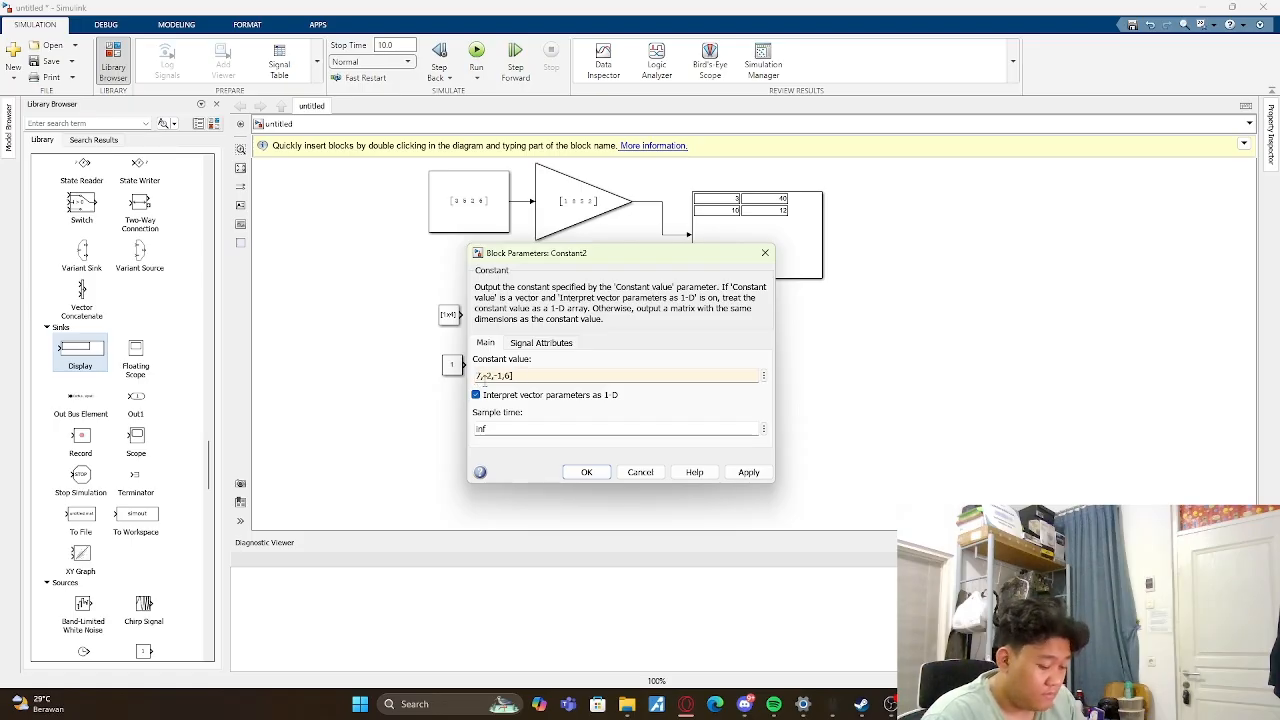
pyautogui.write('[')
pyautogui.press('Return')
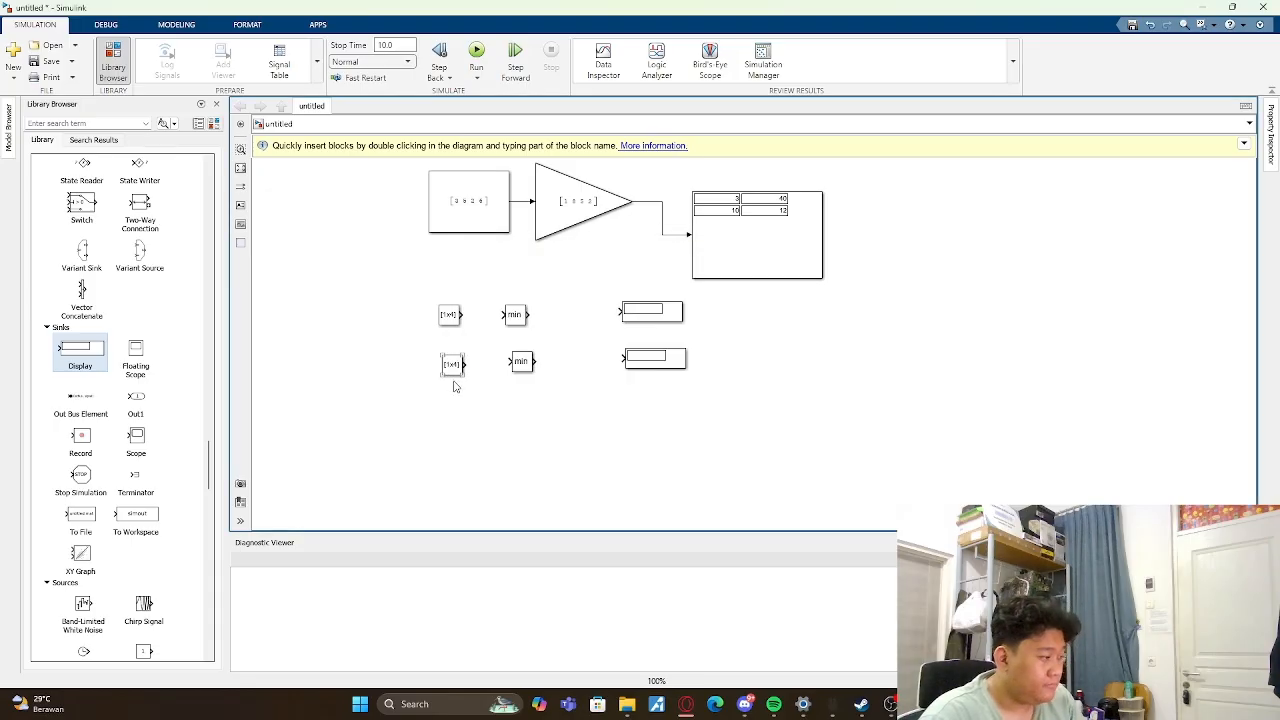
# - Enlarge both new Constant blocks so that their full vectors are readable
pyautogui.moveTo(442, 374); pyautogui.dragTo(375, 401)
pyautogui.click(439, 323)
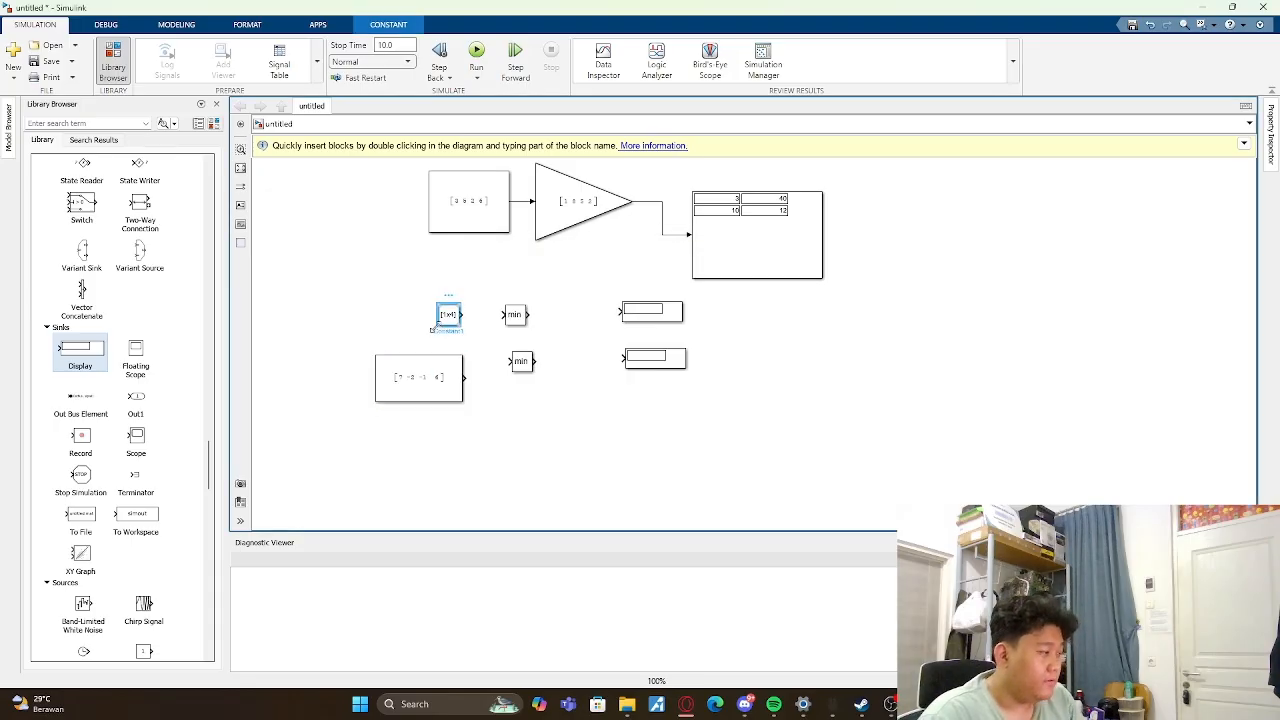
pyautogui.moveTo(437, 323)
pyautogui.mouseDown()
pyautogui.moveTo(366, 334)
pyautogui.moveTo(455, 323)
pyautogui.mouseUp()
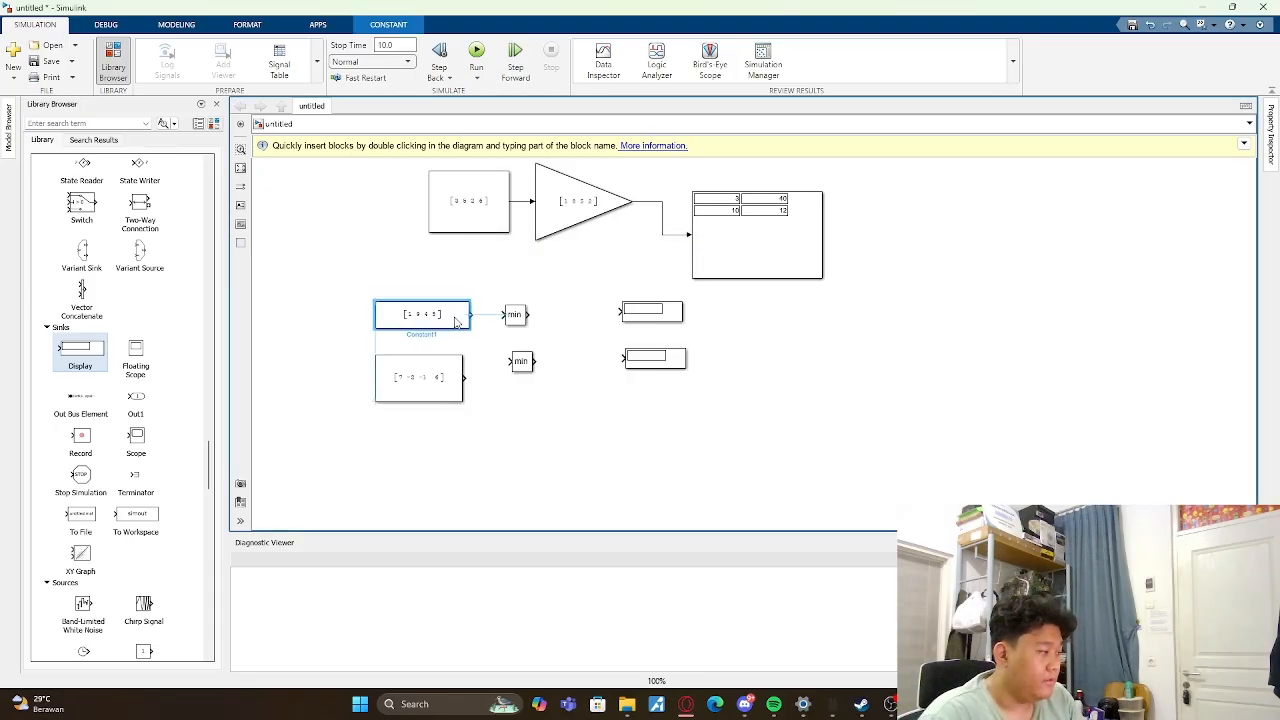
pyautogui.click(566, 411)
# - Move the lower MinMax directly beneath the upper one and connect the upper Constant through its MinMax to its Display
pyautogui.moveTo(530, 366); pyautogui.dragTo(524, 390)
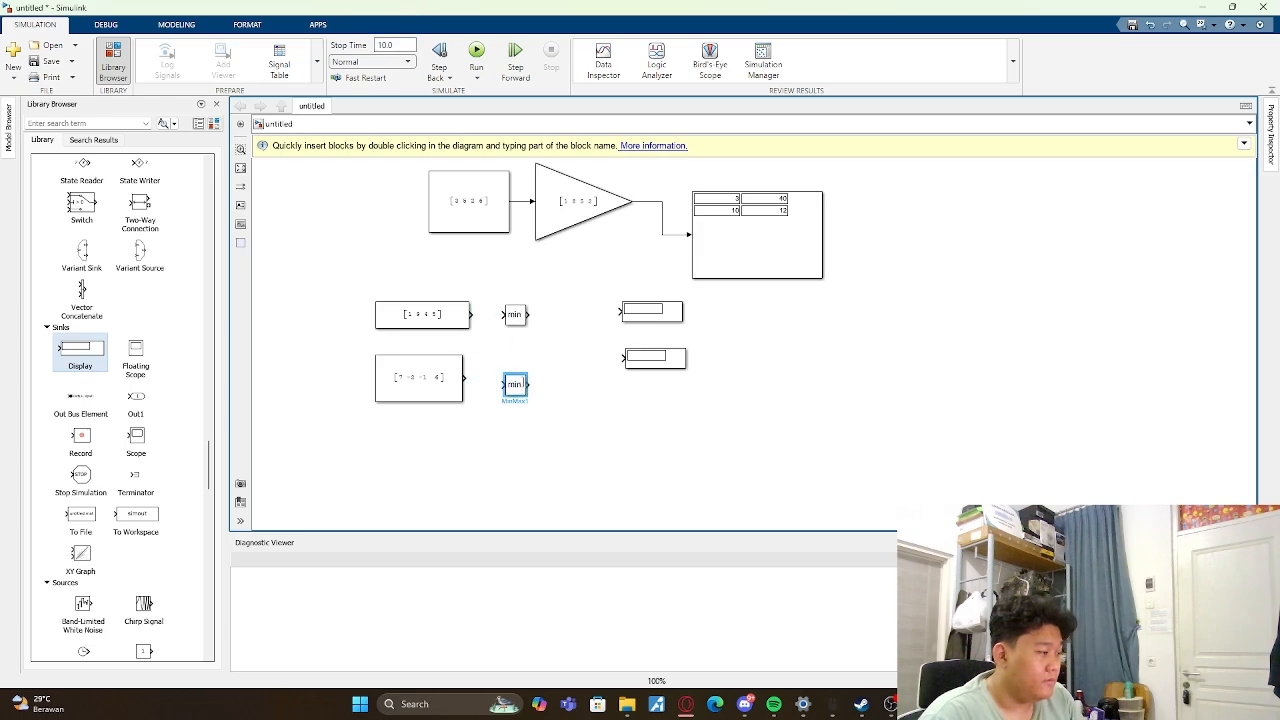
pyautogui.click(473, 317)
pyautogui.moveTo(473, 316); pyautogui.dragTo(620, 311)
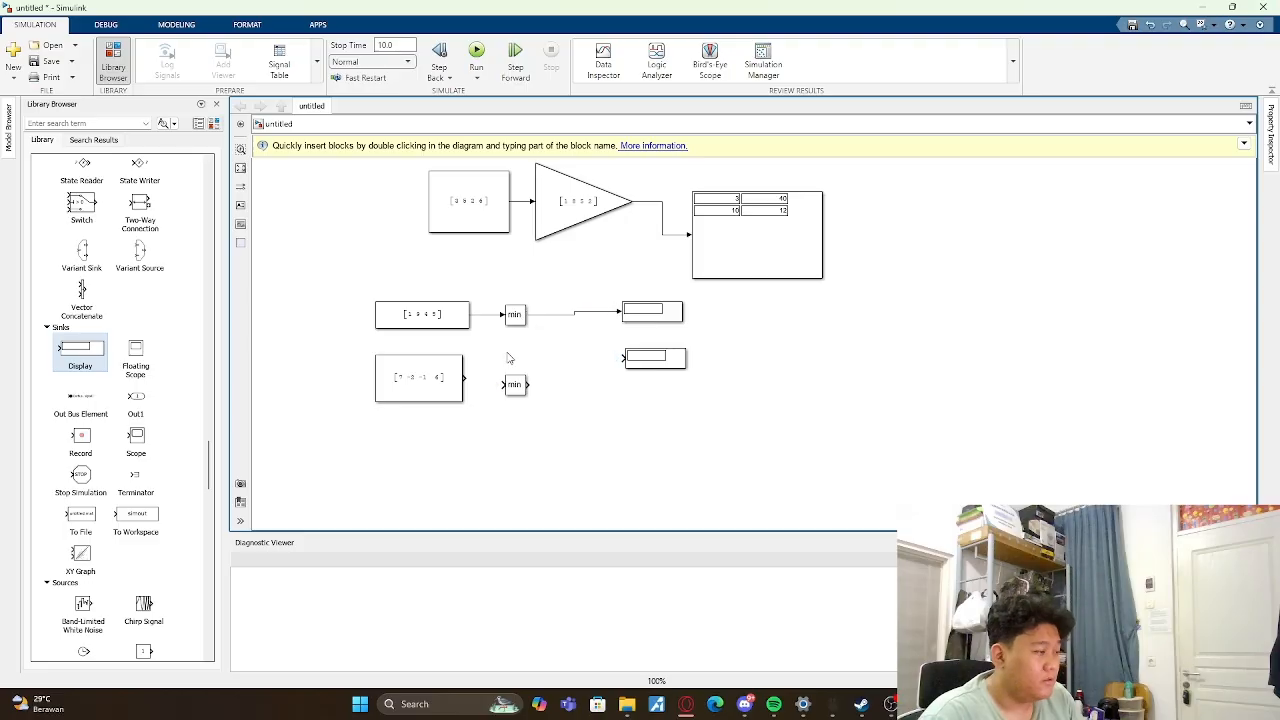
# - Connect the lower Constant through its MinMax to its Display and align both Displays so the signal lines are straight
pyautogui.moveTo(518, 387); pyautogui.dragTo(500, 382)
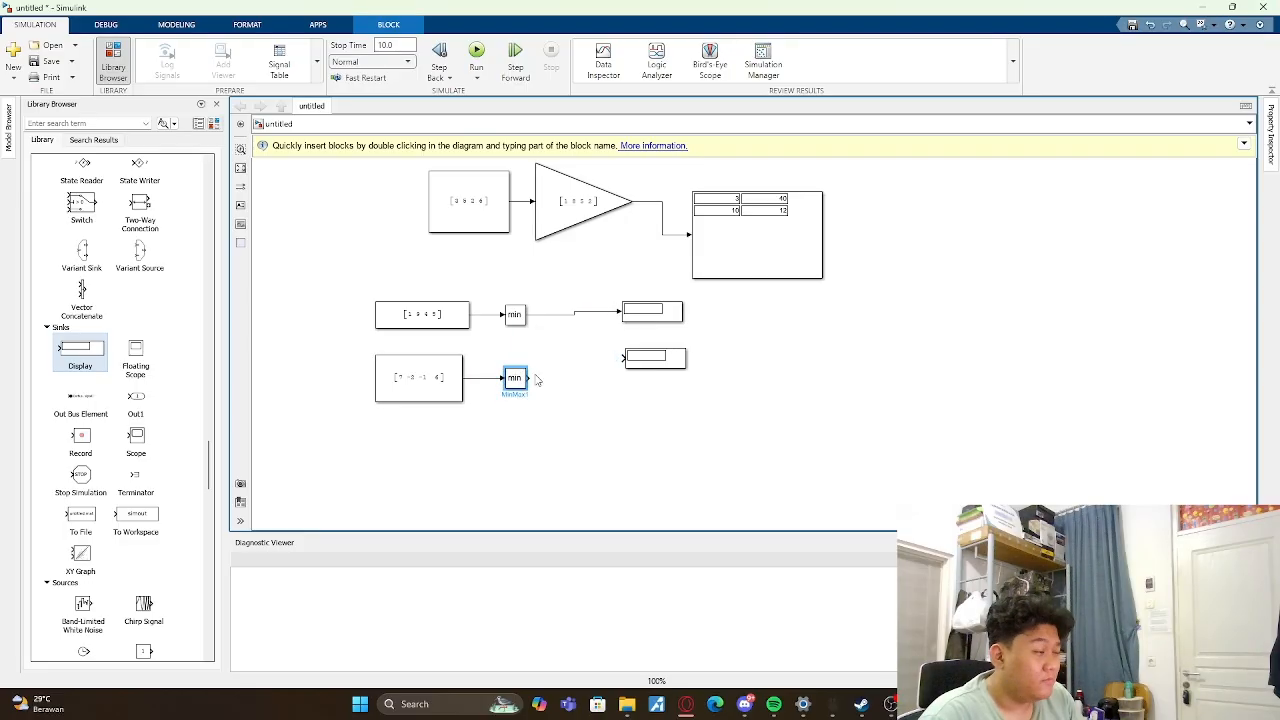
pyautogui.moveTo(536, 379); pyautogui.dragTo(661, 382)
pyautogui.click(686, 336)
pyautogui.moveTo(672, 318); pyautogui.dragTo(655, 315)
pyautogui.click(733, 350)
pyautogui.click(717, 349)
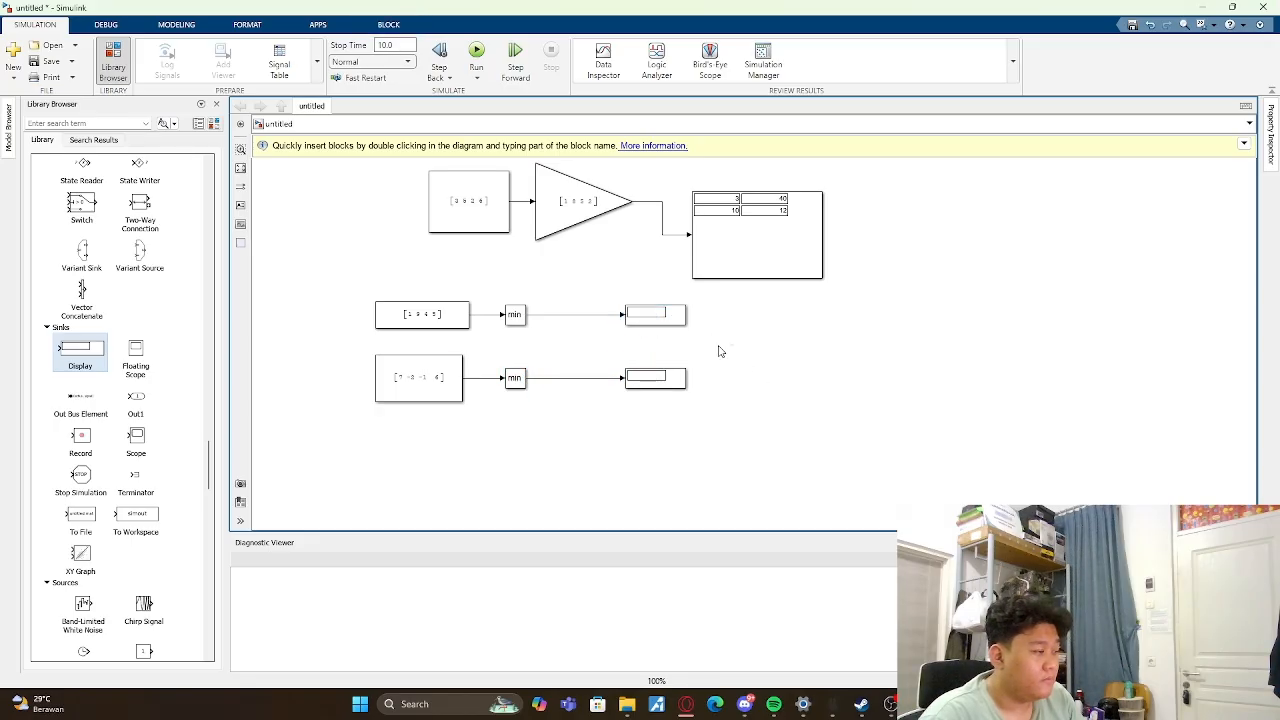
# - Change the upper MinMax function to max and run the simulation
pyautogui.doubleClick(514, 318)
pyautogui.click(654, 288)
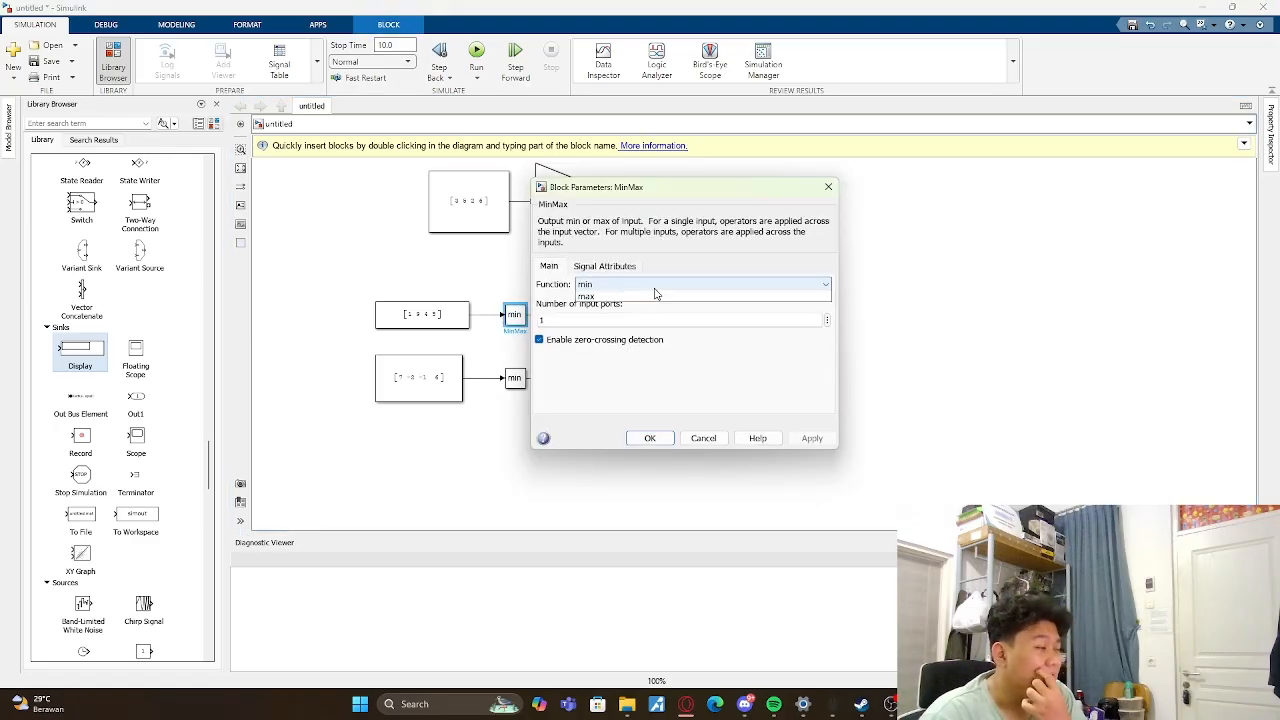
pyautogui.click(646, 308)
pyautogui.click(811, 438)
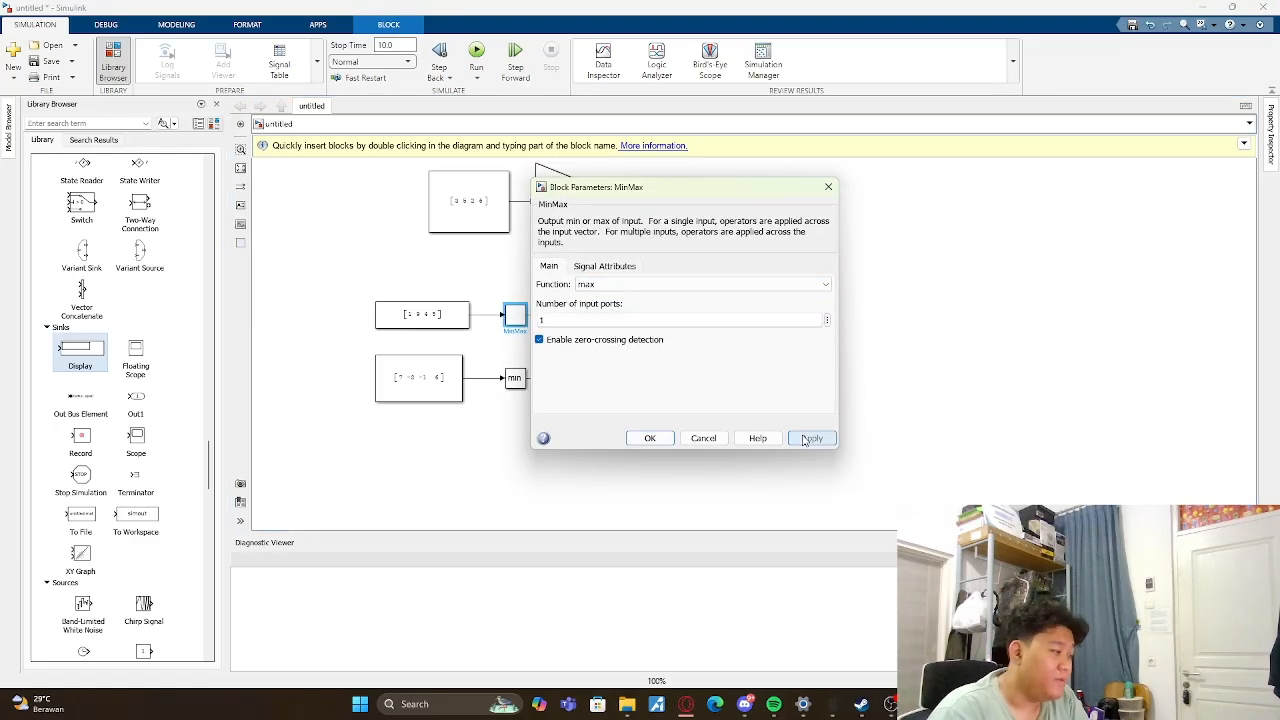
pyautogui.click(649, 438)
pyautogui.click(474, 54)
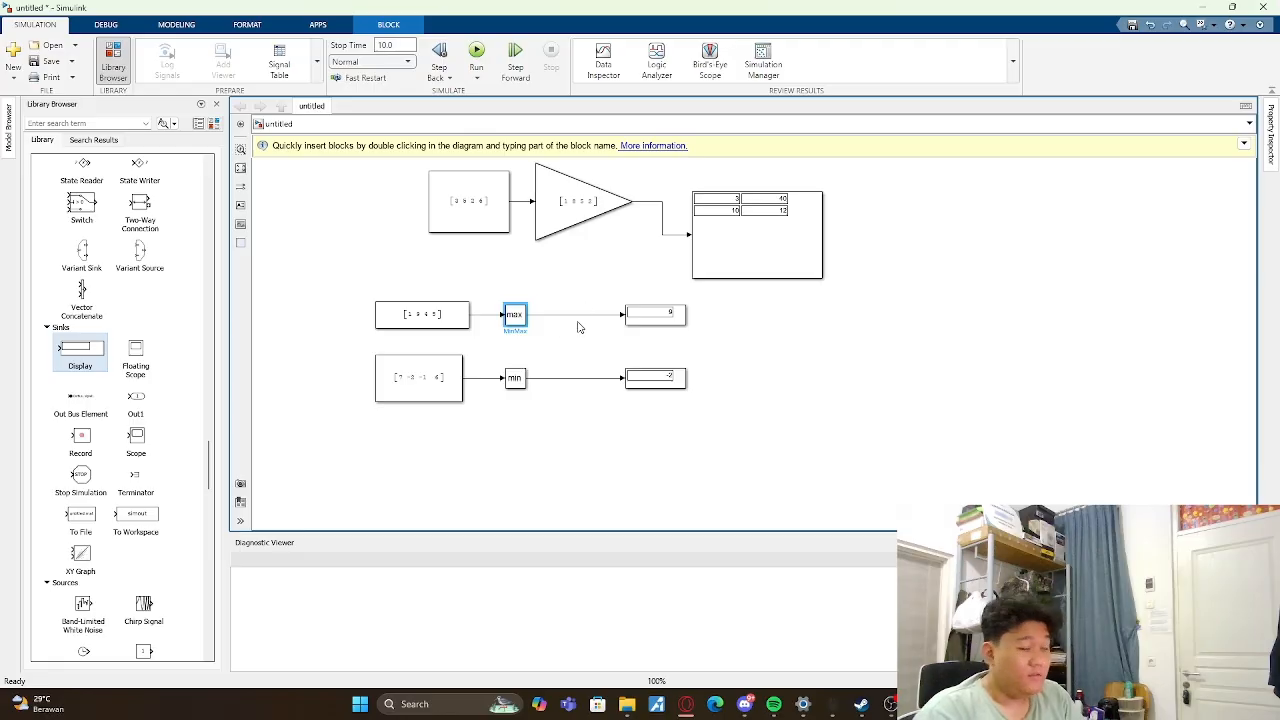
pyautogui.click(514, 314)
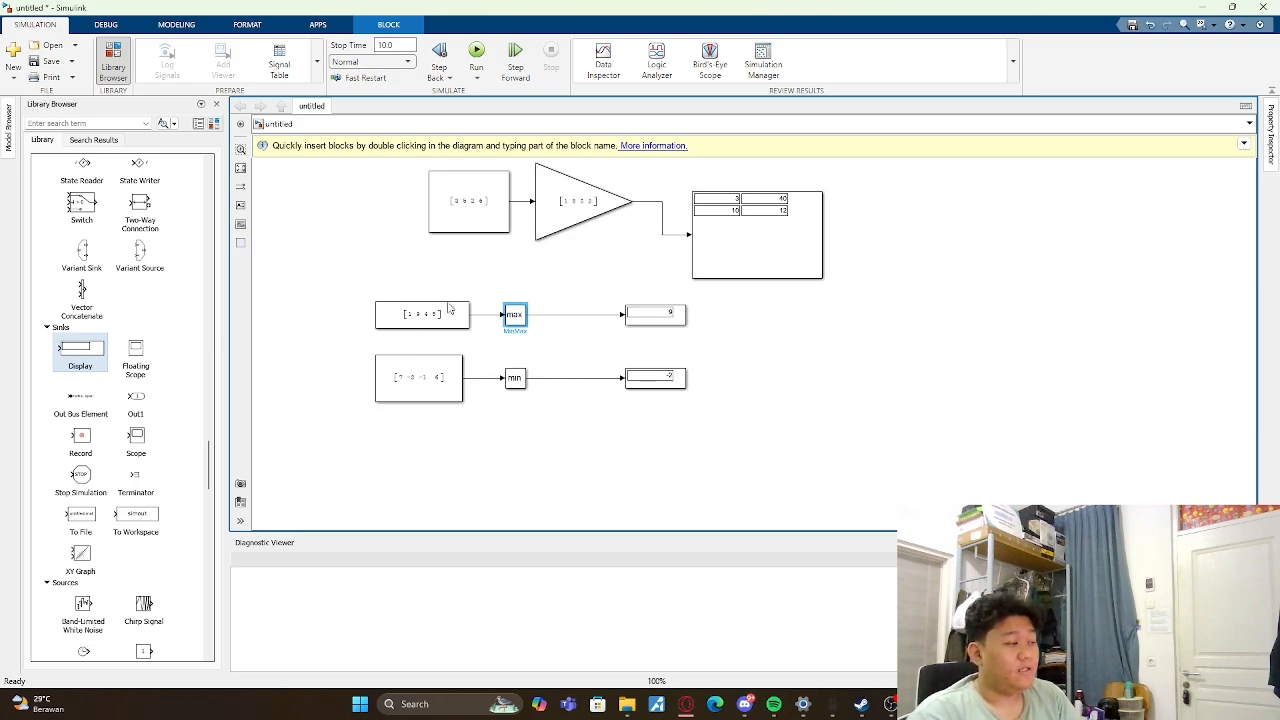
pyautogui.click(753, 357)
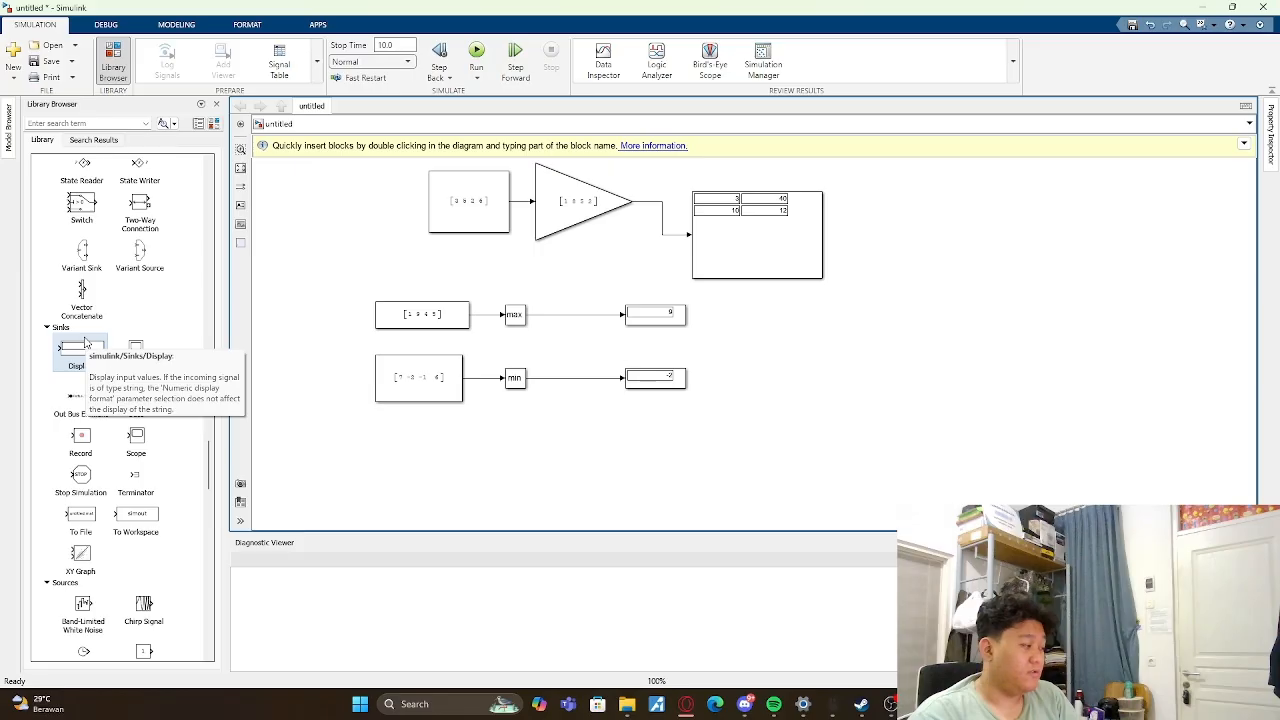
# - Look through the block library from Sinks, Sources and String to the toolbox list, then back to Logic and Bit Operations
pyautogui.scroll(-3, 86, 343)
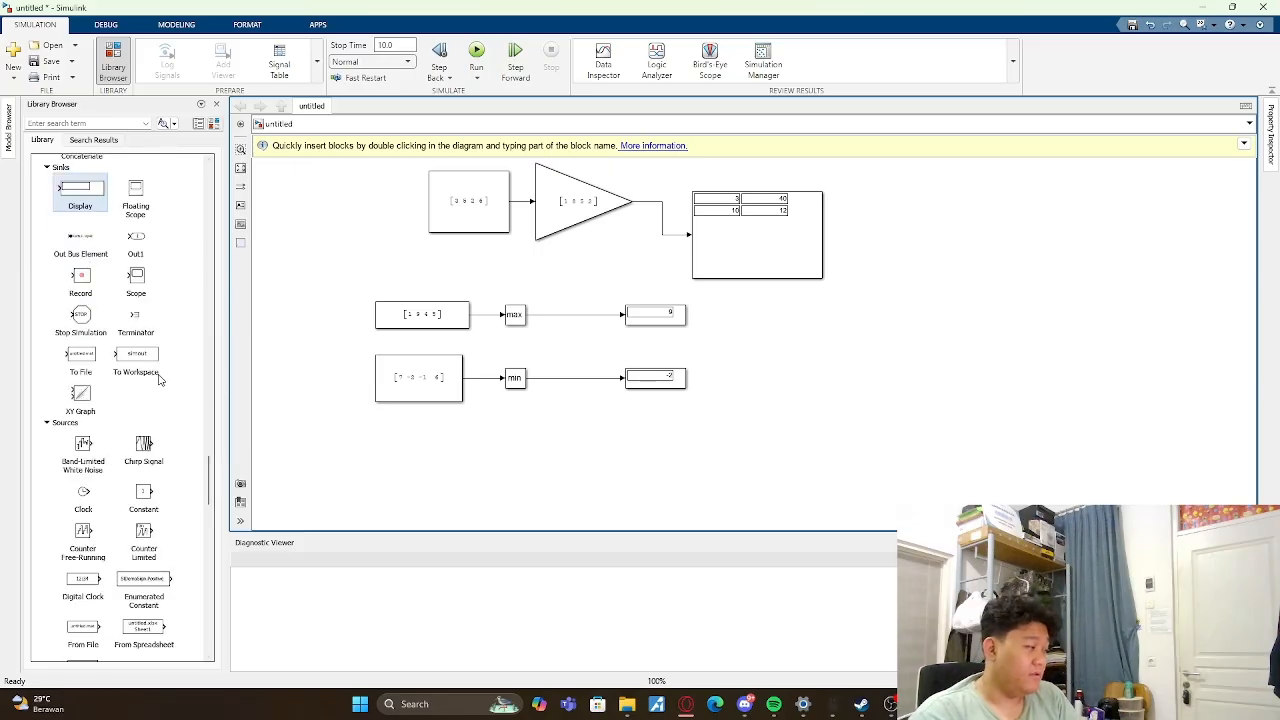
pyautogui.scroll(-10, 121, 270)
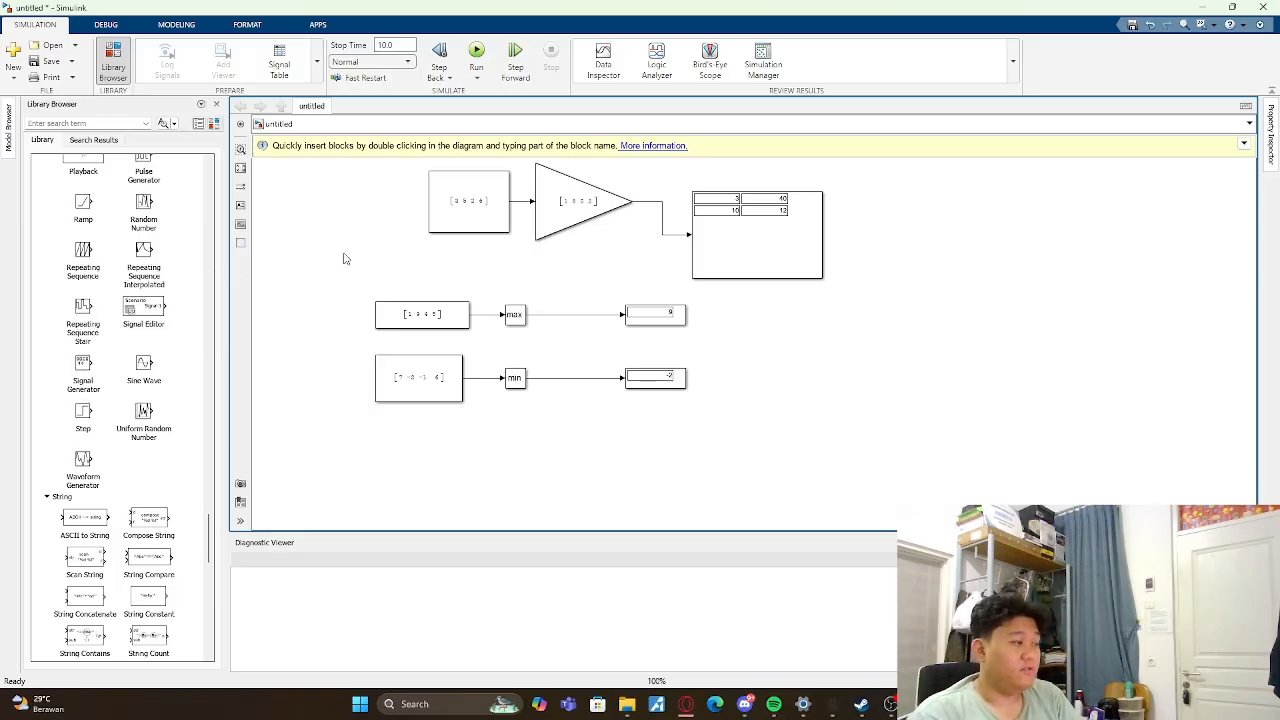
pyautogui.scroll(-5, 142, 282)
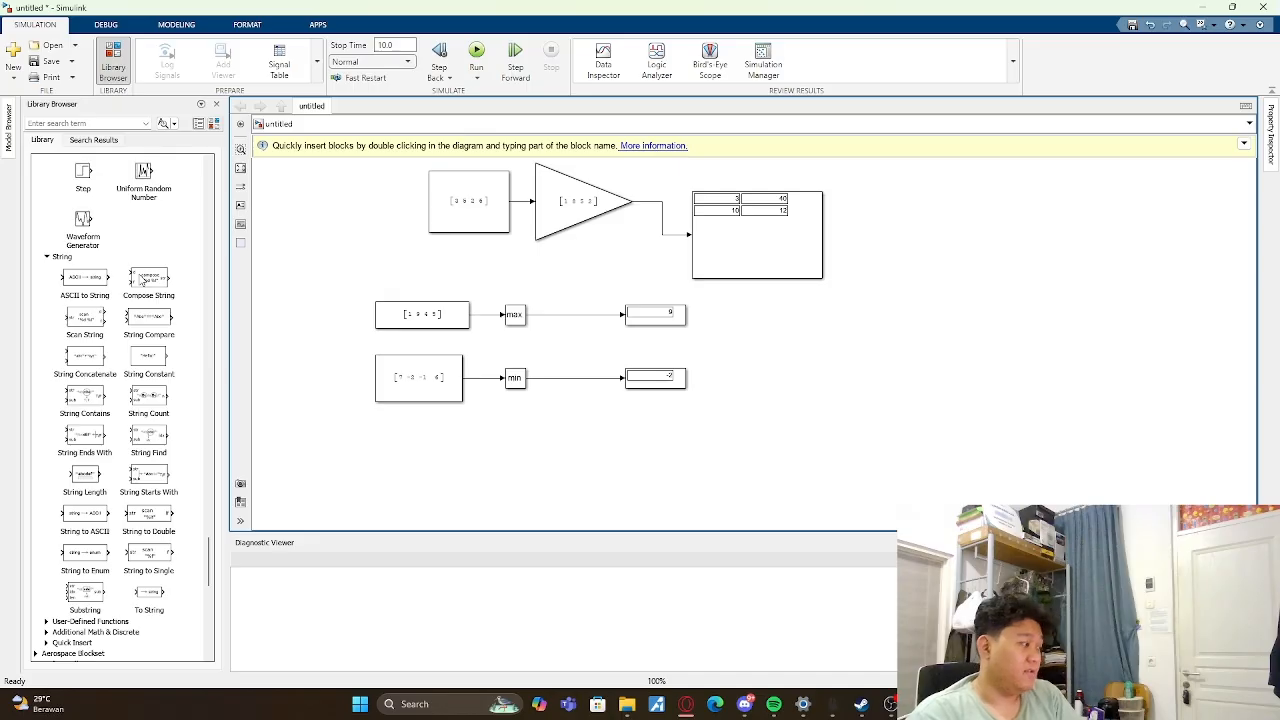
pyautogui.scroll(1, 142, 282)
pyautogui.scroll(-10, 125, 320)
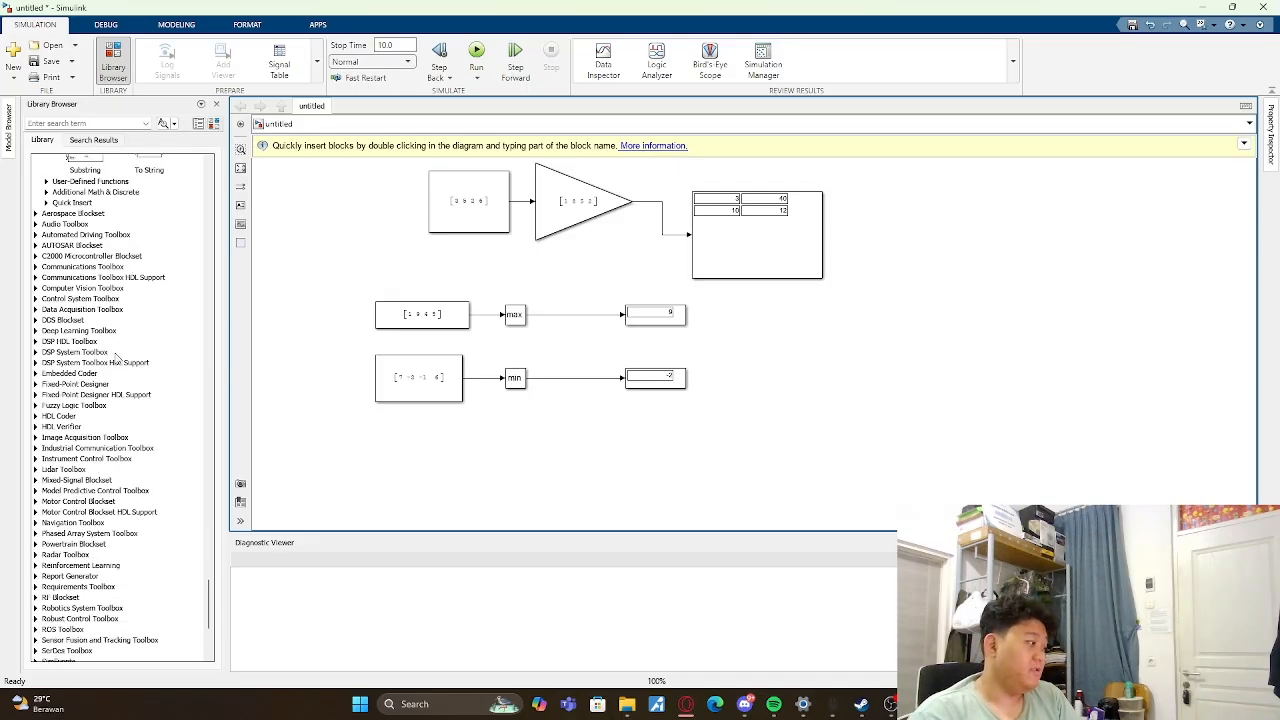
pyautogui.scroll(15, 117, 357)
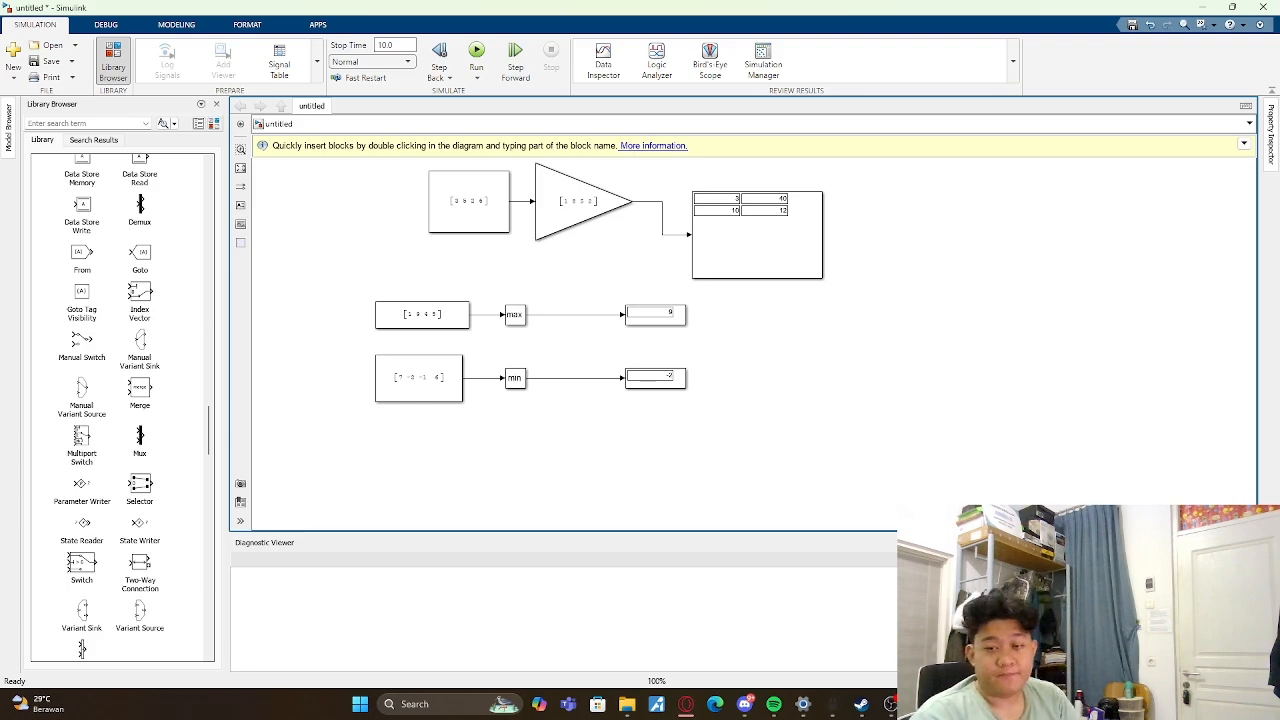
pyautogui.scroll(10, 82, 398)
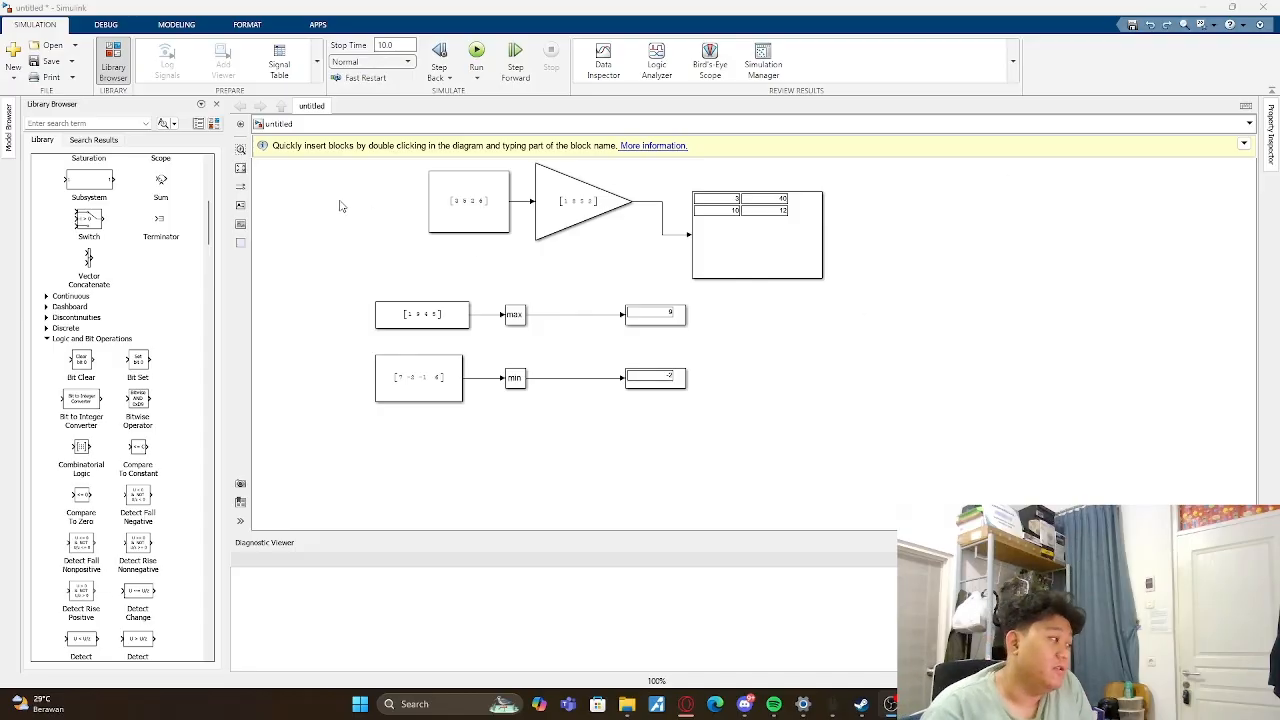
pyautogui.click(388, 172)
pyautogui.moveTo(380, 162); pyautogui.dragTo(970, 482)
pyautogui.click(783, 449)
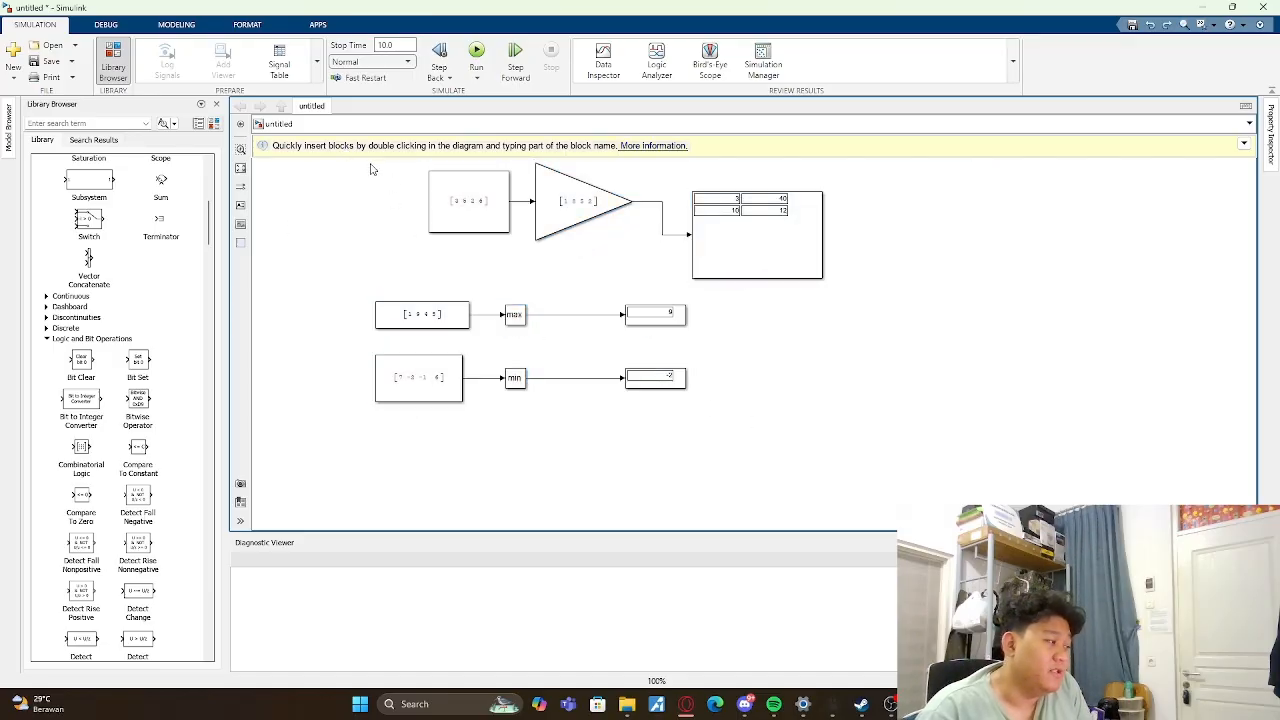
# - Delete all blocks and lines from the model and place an Fcn block from the User-Defined Functions library
pyautogui.moveTo(356, 170); pyautogui.dragTo(922, 466)
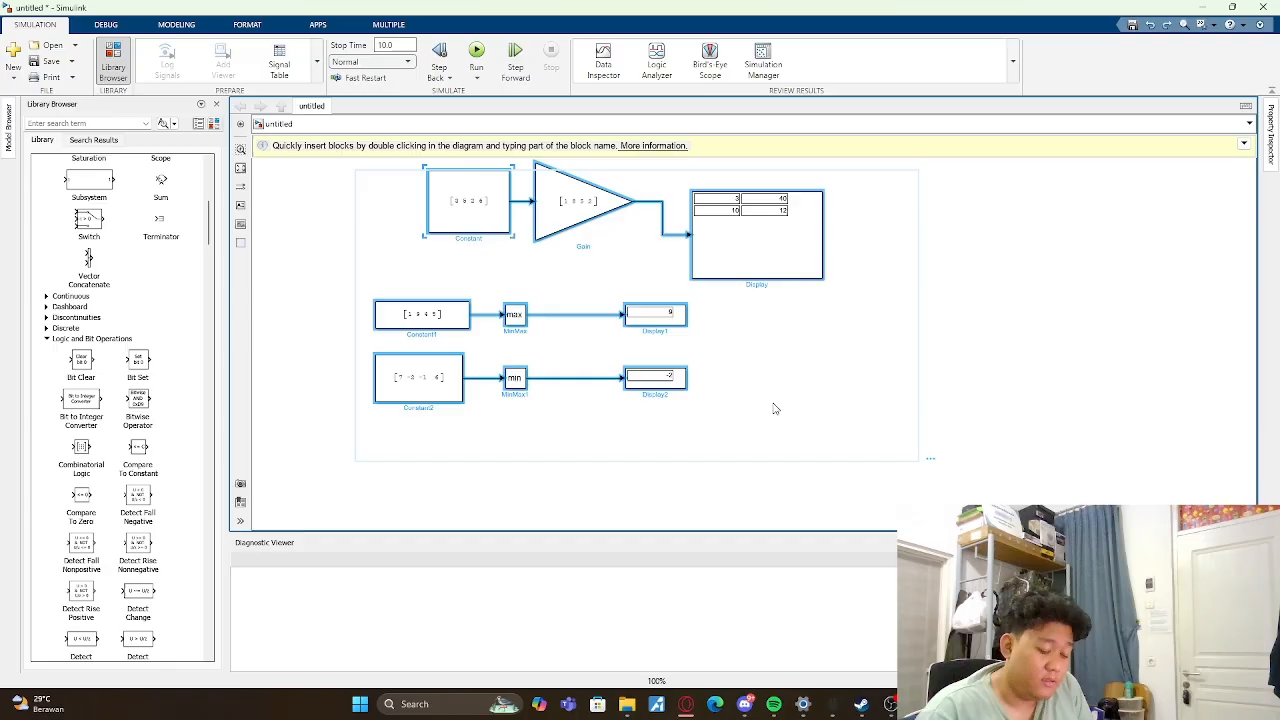
pyautogui.press('Delete')
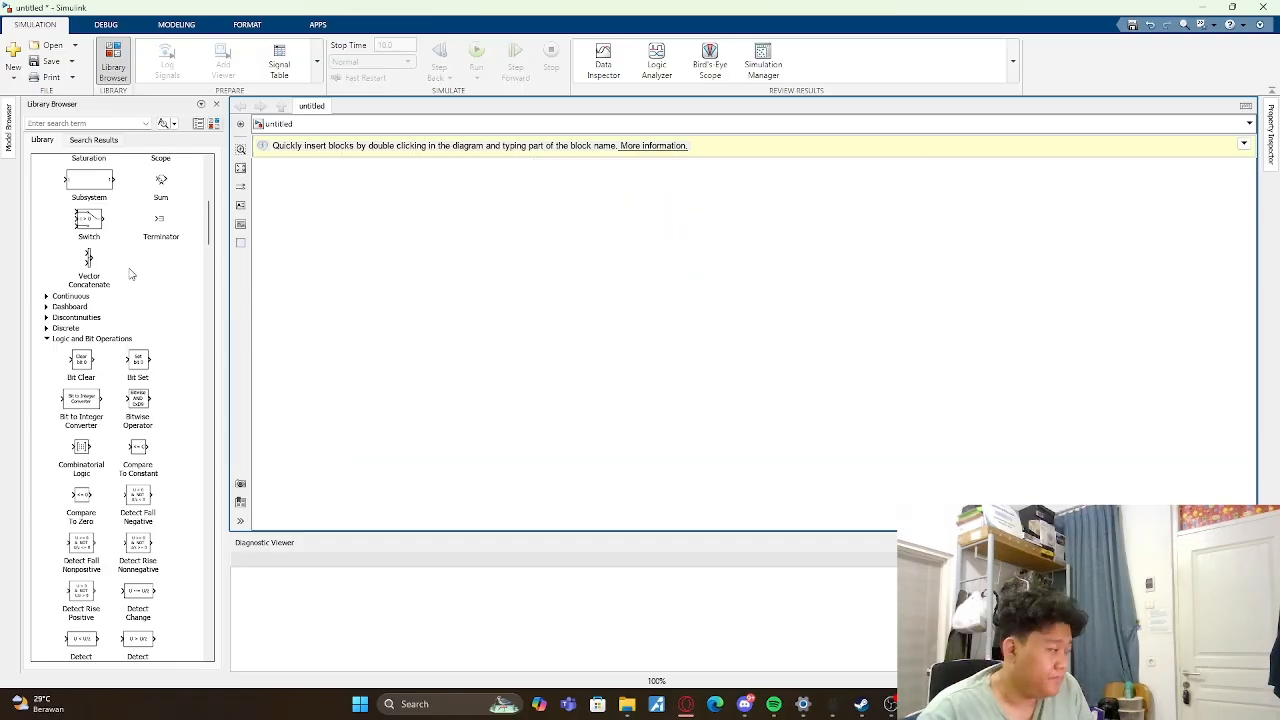
pyautogui.scroll(-5, 130, 270)
pyautogui.scroll(-15, 130, 270)
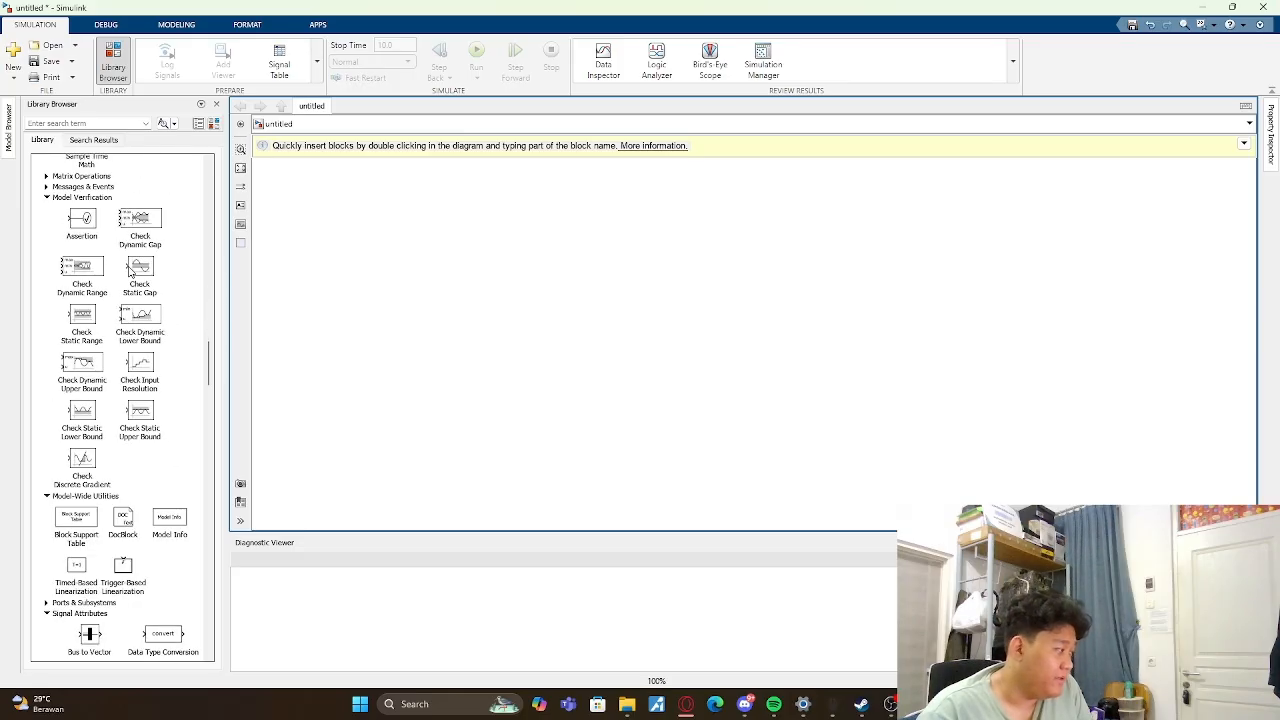
pyautogui.scroll(-17, 88, 213)
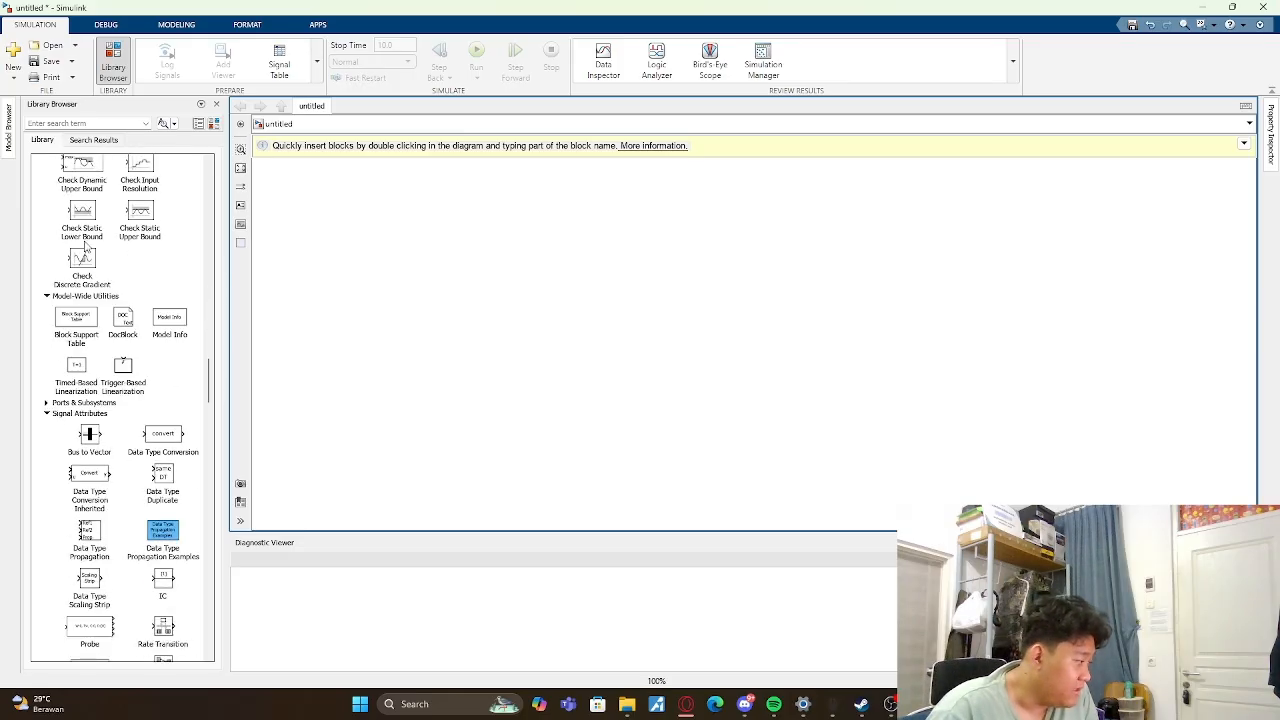
pyautogui.scroll(-15, 95, 325)
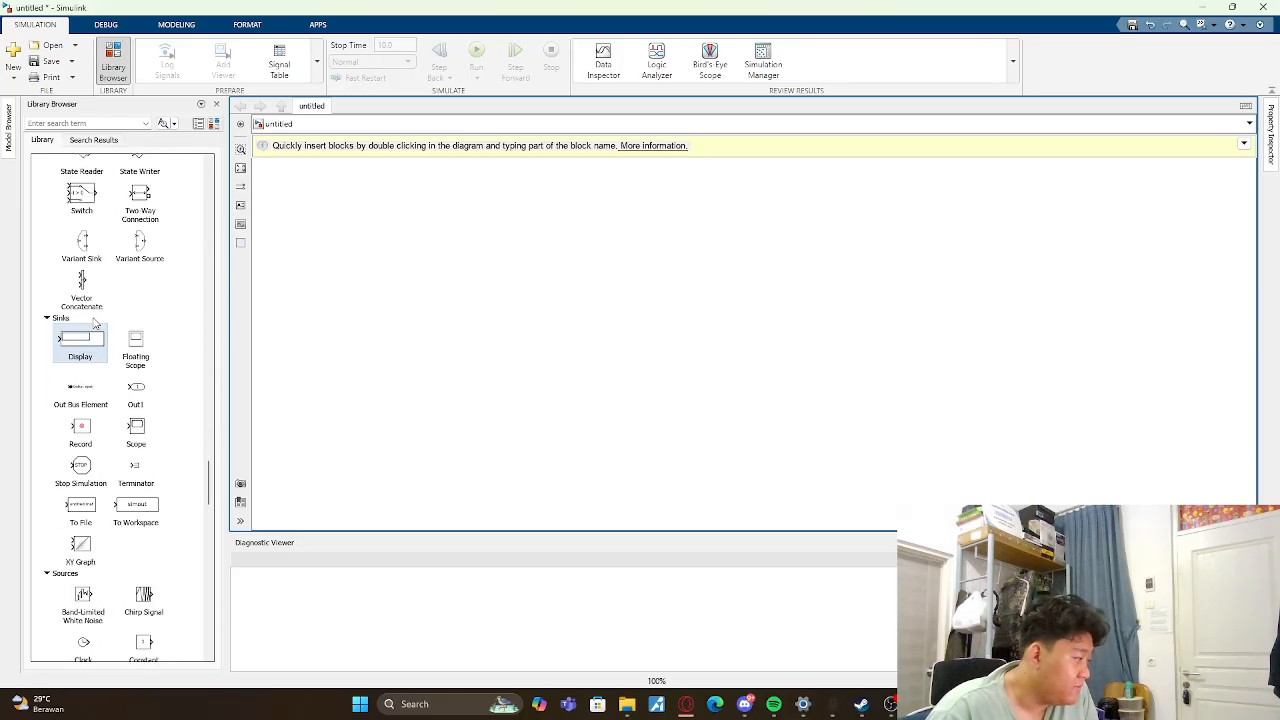
pyautogui.scroll(-5, 95, 325)
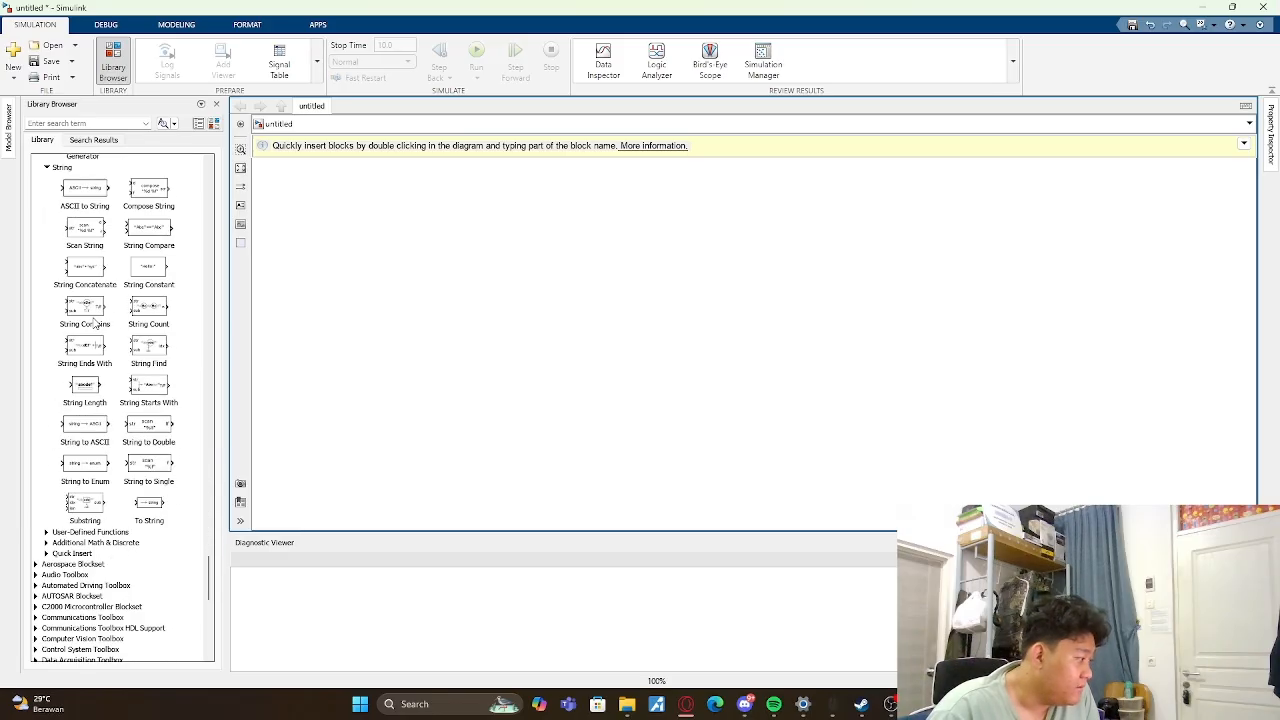
pyautogui.click(47, 542)
pyautogui.click(46, 533)
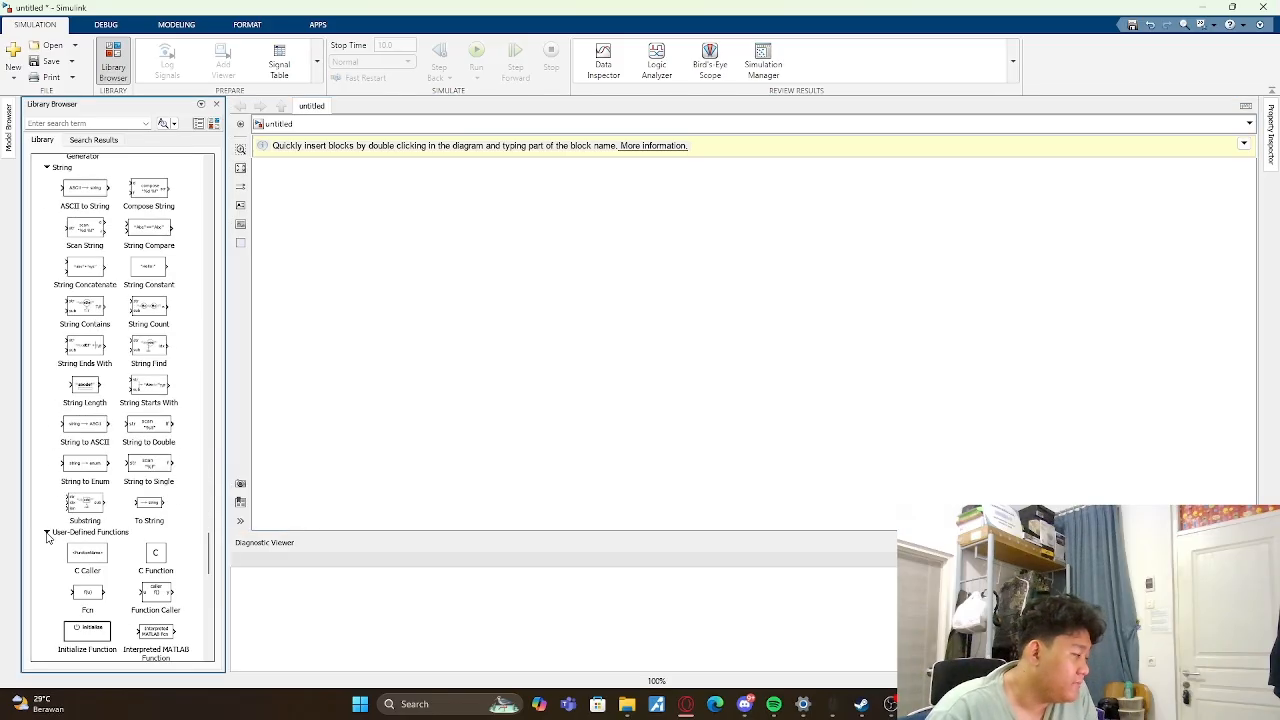
pyautogui.scroll(-2, 75, 530)
pyautogui.moveTo(98, 520); pyautogui.dragTo(518, 300)
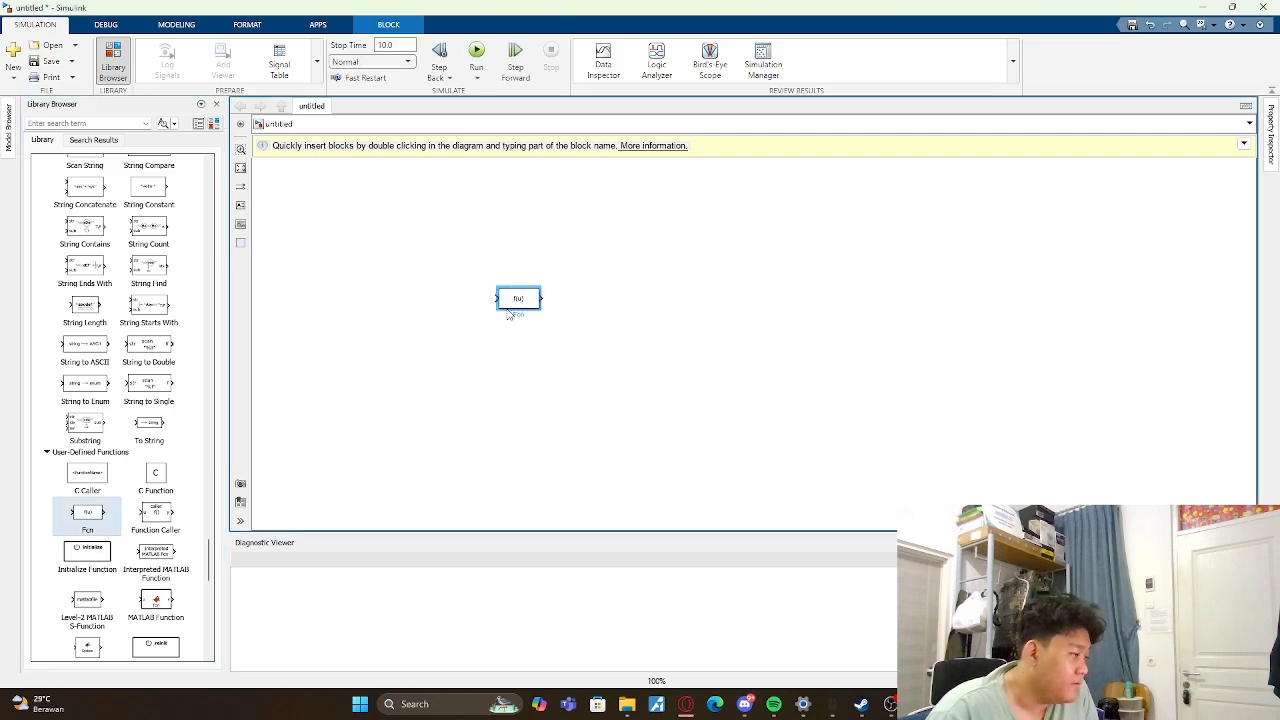
# - Add a Constant block from Commonly Used Blocks before the Fcn block's input, level with it
pyautogui.scroll(20, 132, 338)
pyautogui.scroll(8, 132, 338)
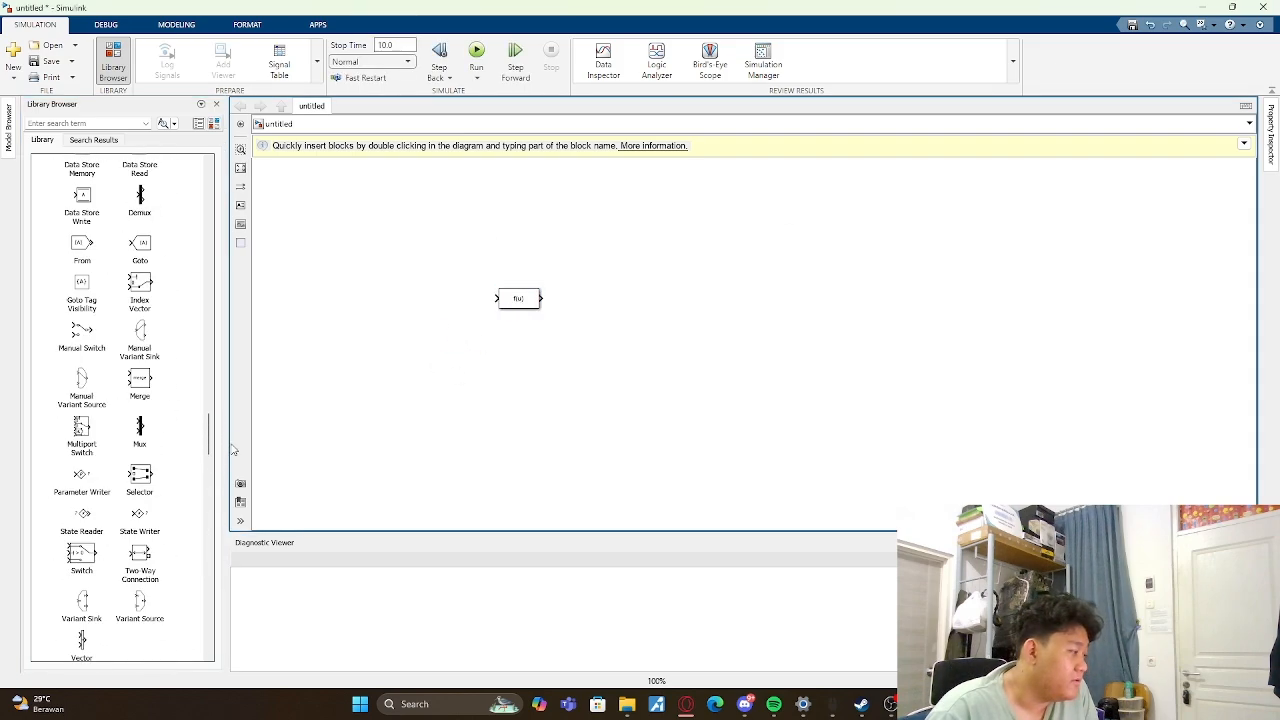
pyautogui.moveTo(209, 434); pyautogui.dragTo(210, 168)
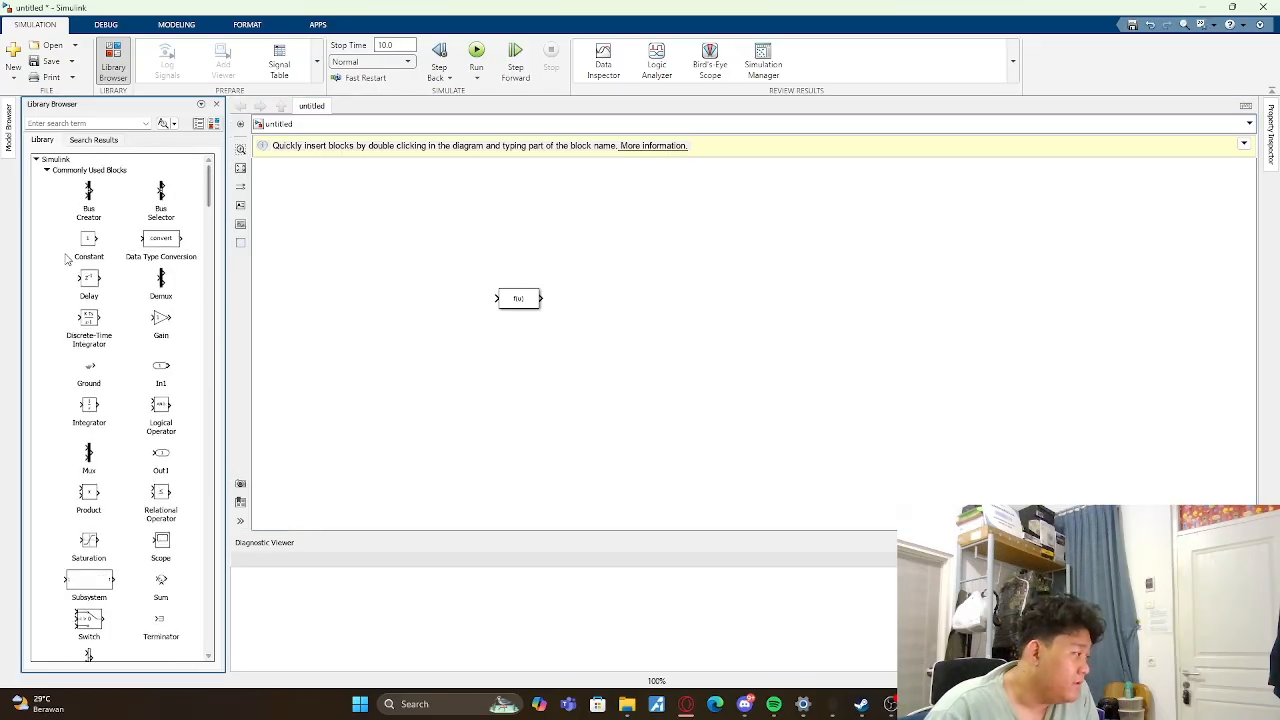
pyautogui.moveTo(86, 248); pyautogui.dragTo(429, 307)
# - Add a Display block from Sinks after the Fcn block and connect the Constant through Fcn to the Display
pyautogui.scroll(-20, 158, 252)
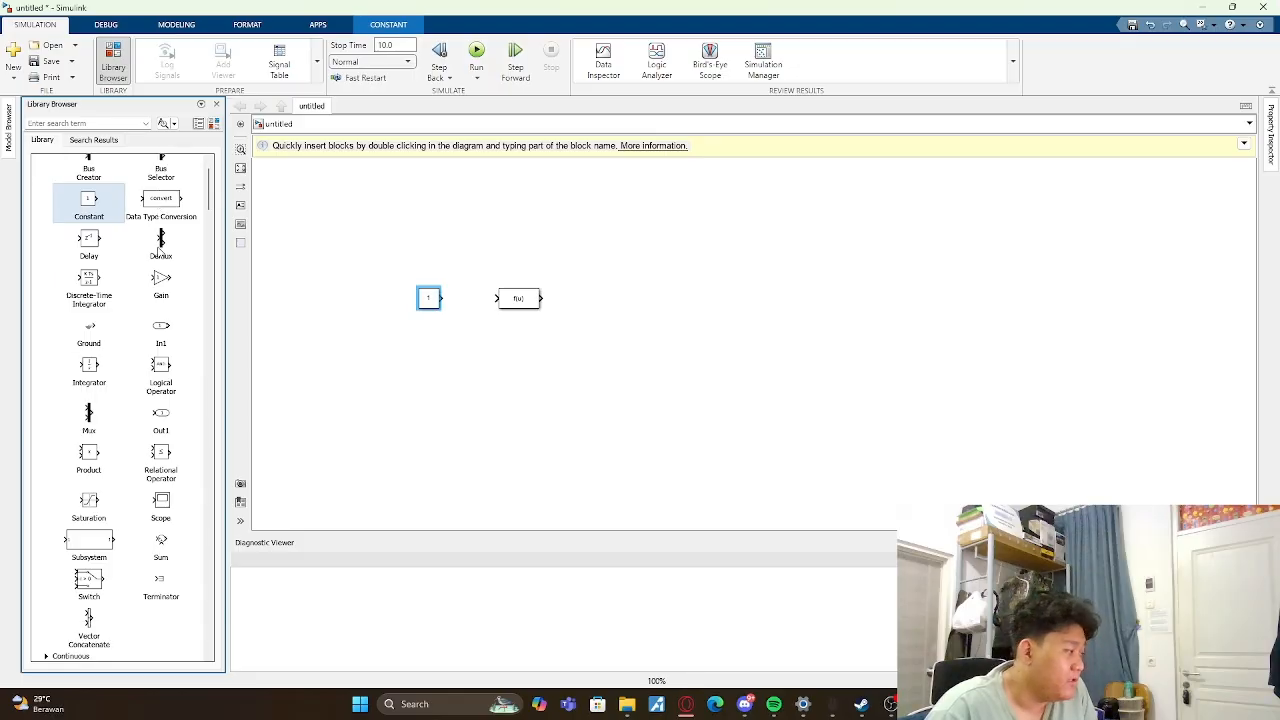
pyautogui.scroll(-15, 93, 318)
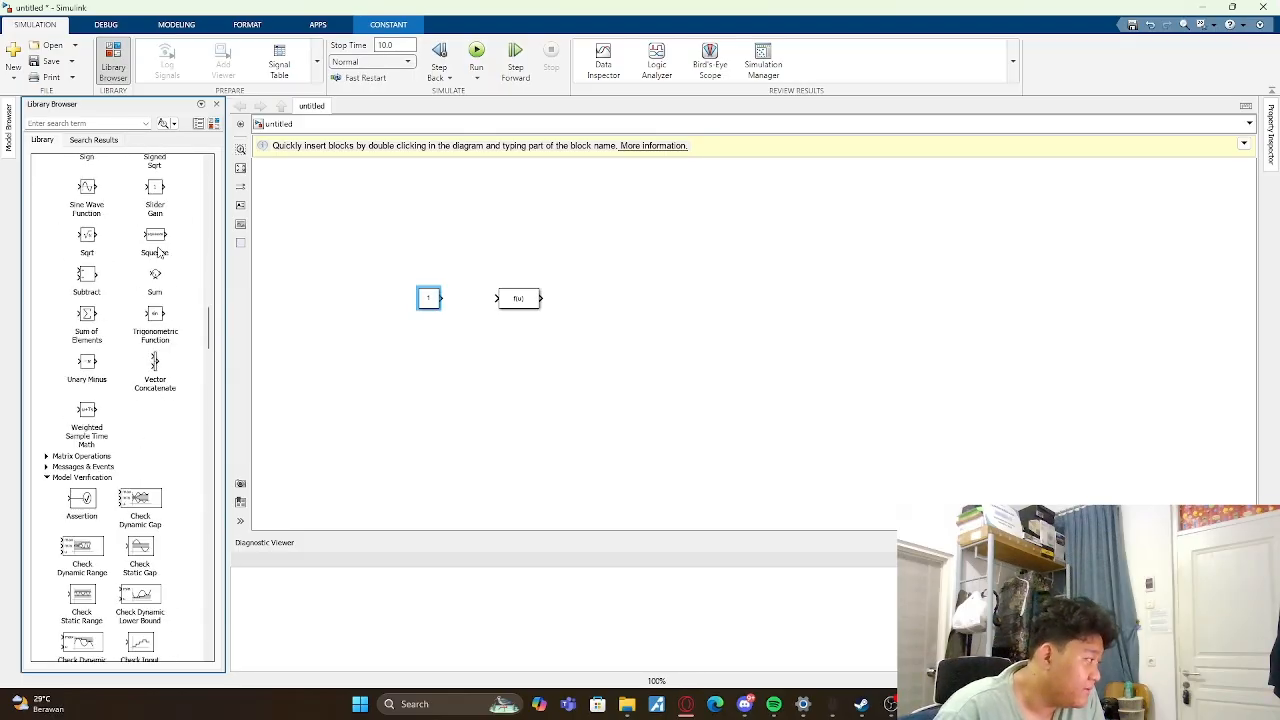
pyautogui.scroll(-10, 92, 313)
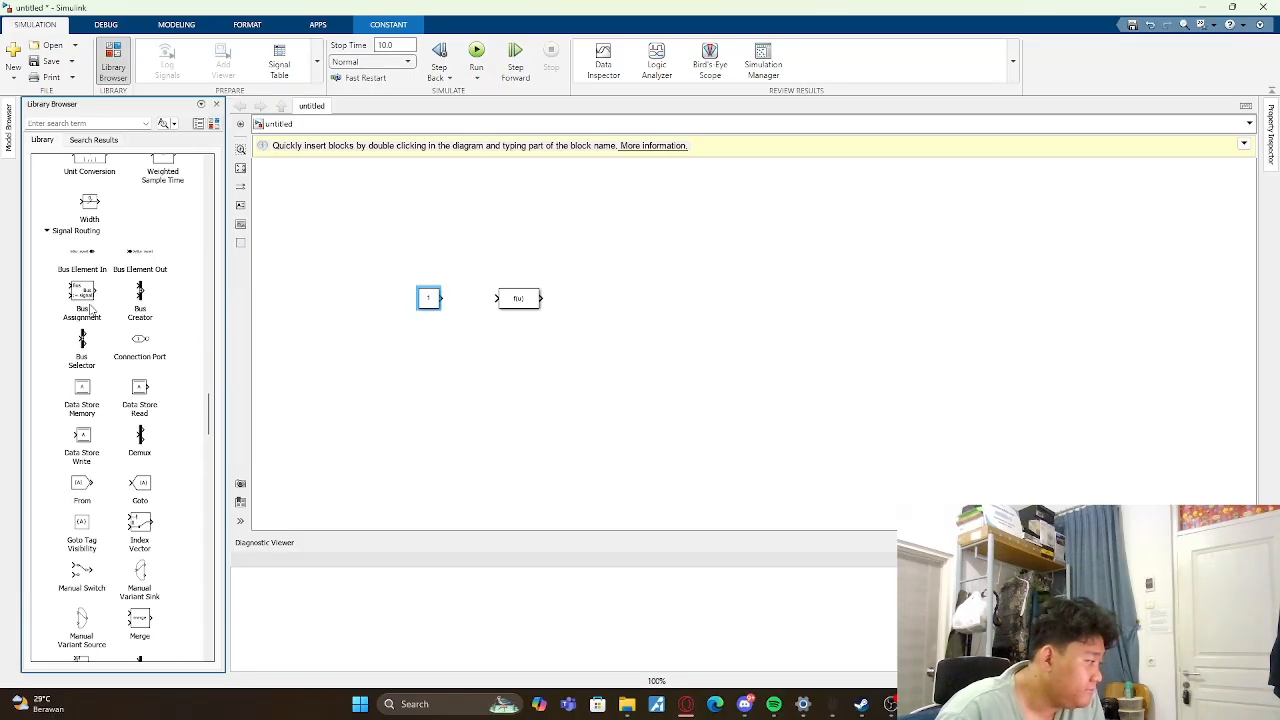
pyautogui.moveTo(82, 220); pyautogui.dragTo(620, 304)
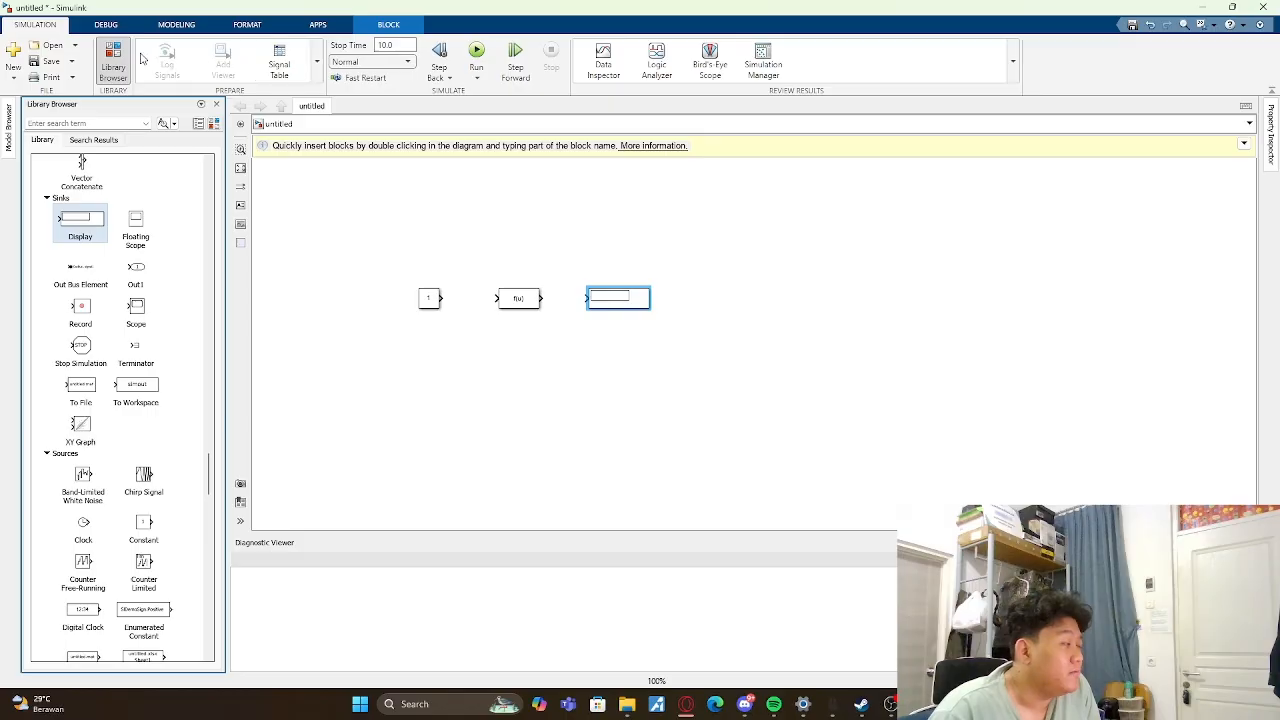
pyautogui.moveTo(440, 298); pyautogui.dragTo(589, 297)
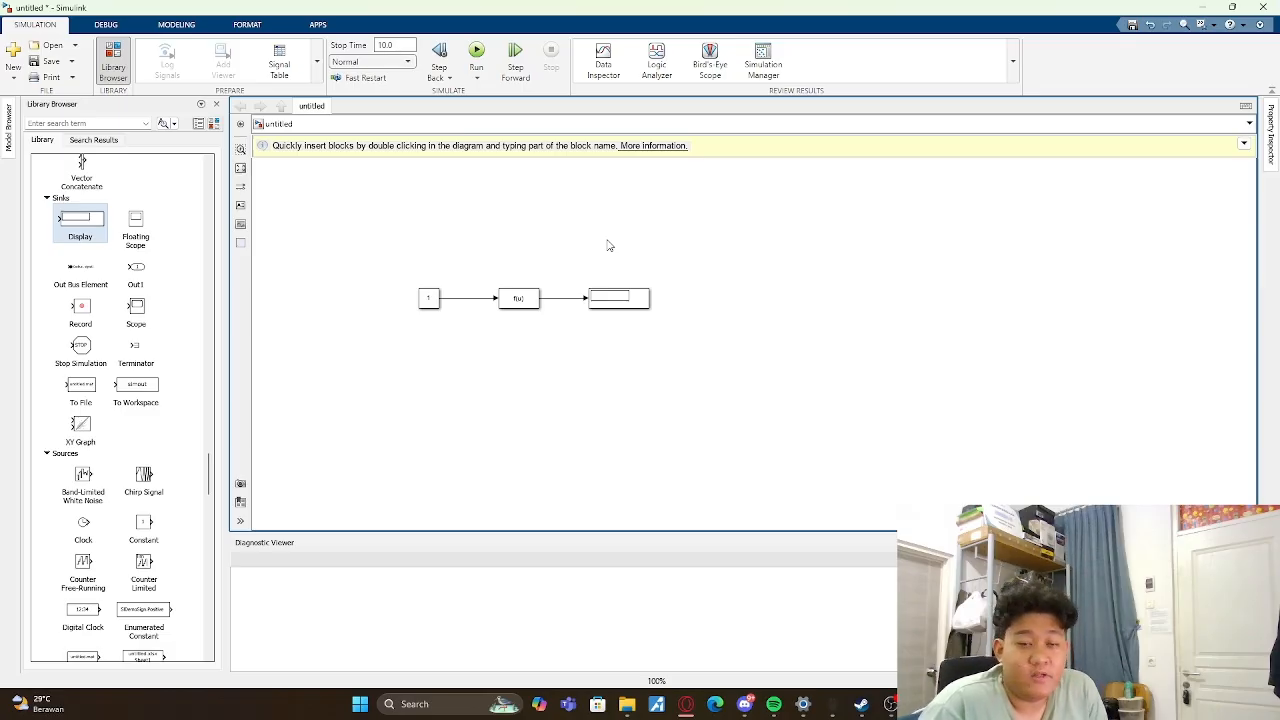
# - Set the Fcn block's expression to sin(u) and run the simulation
pyautogui.doubleClick(518, 299)
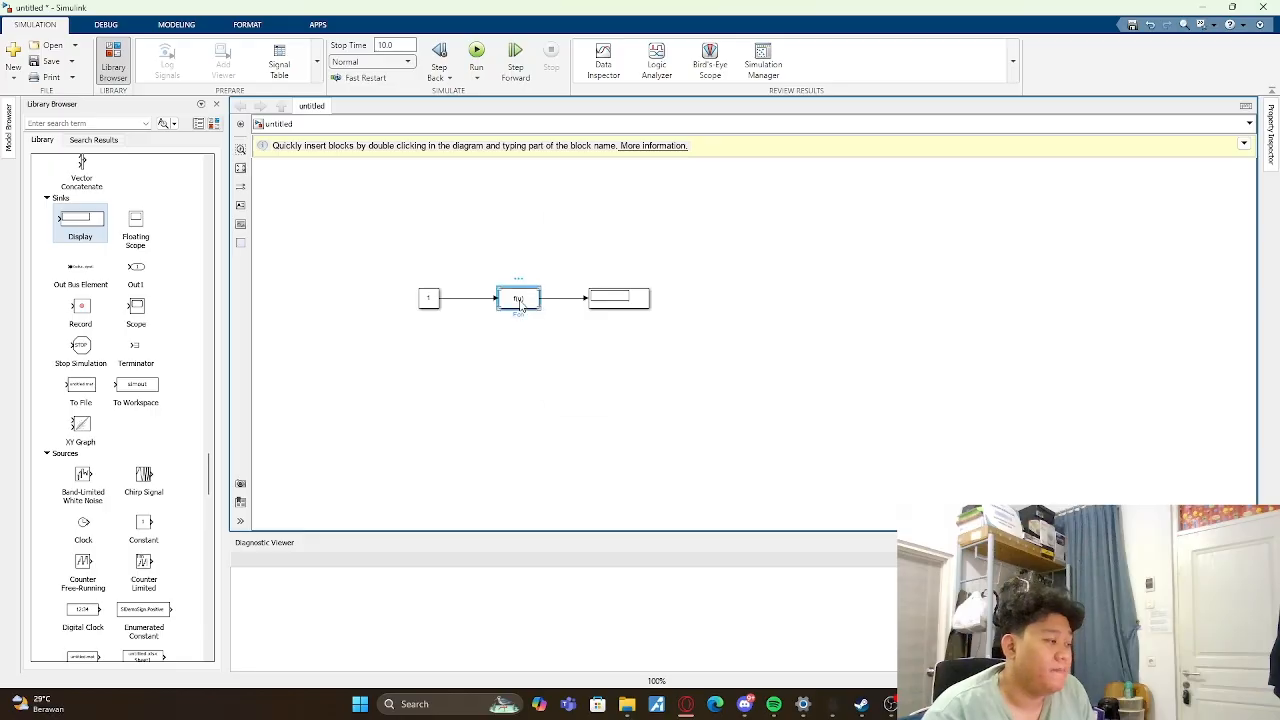
pyautogui.press('BackSpace')
pyautogui.write('sin(u)')
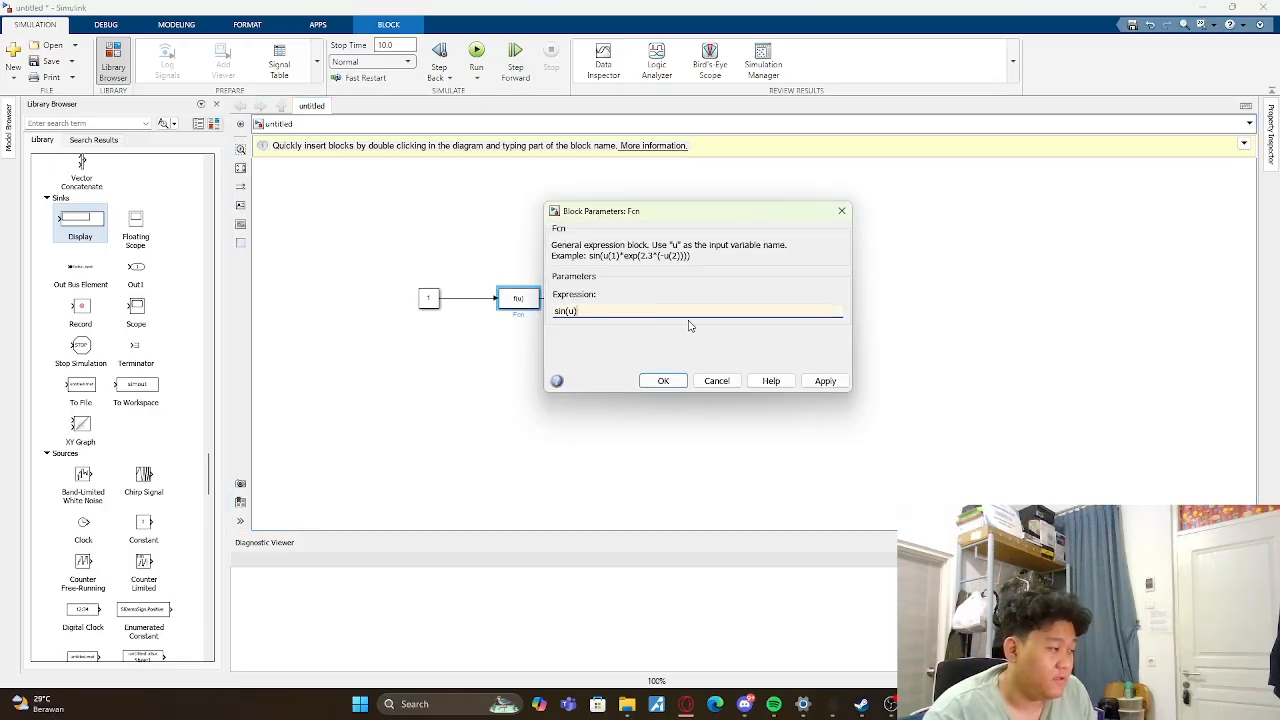
pyautogui.click(665, 383)
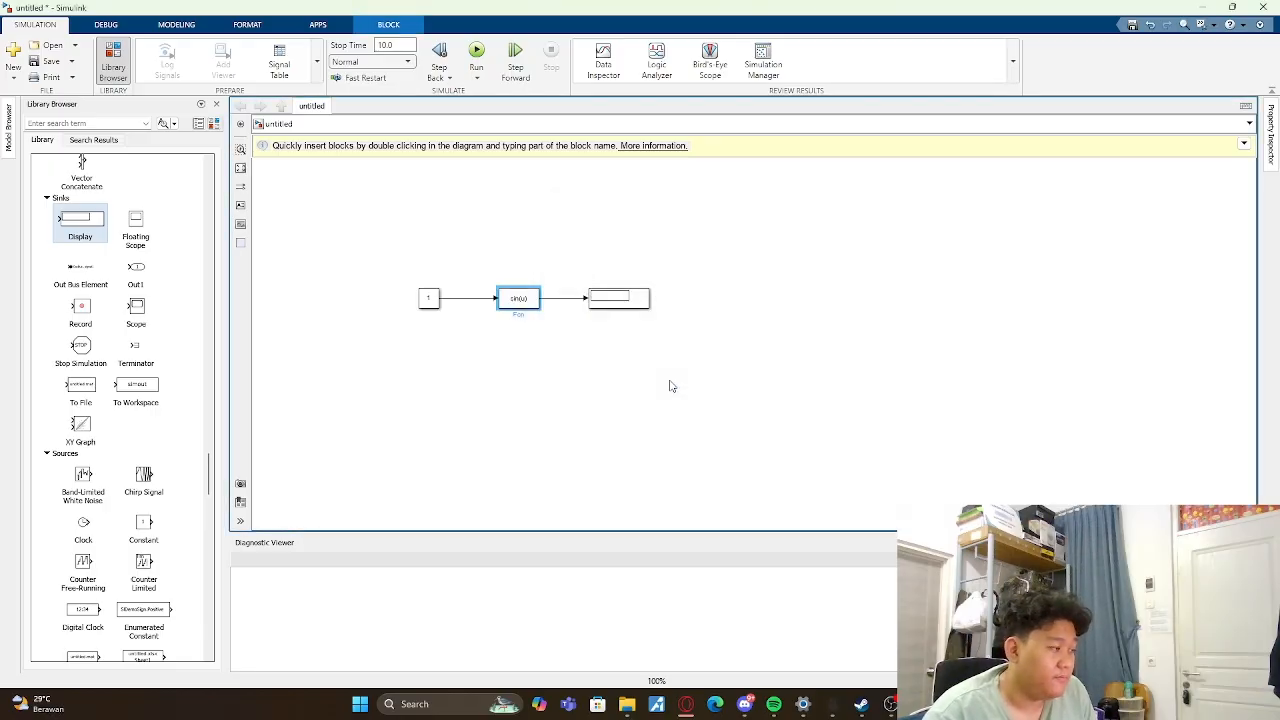
pyautogui.click(473, 174)
pyautogui.click(484, 68)
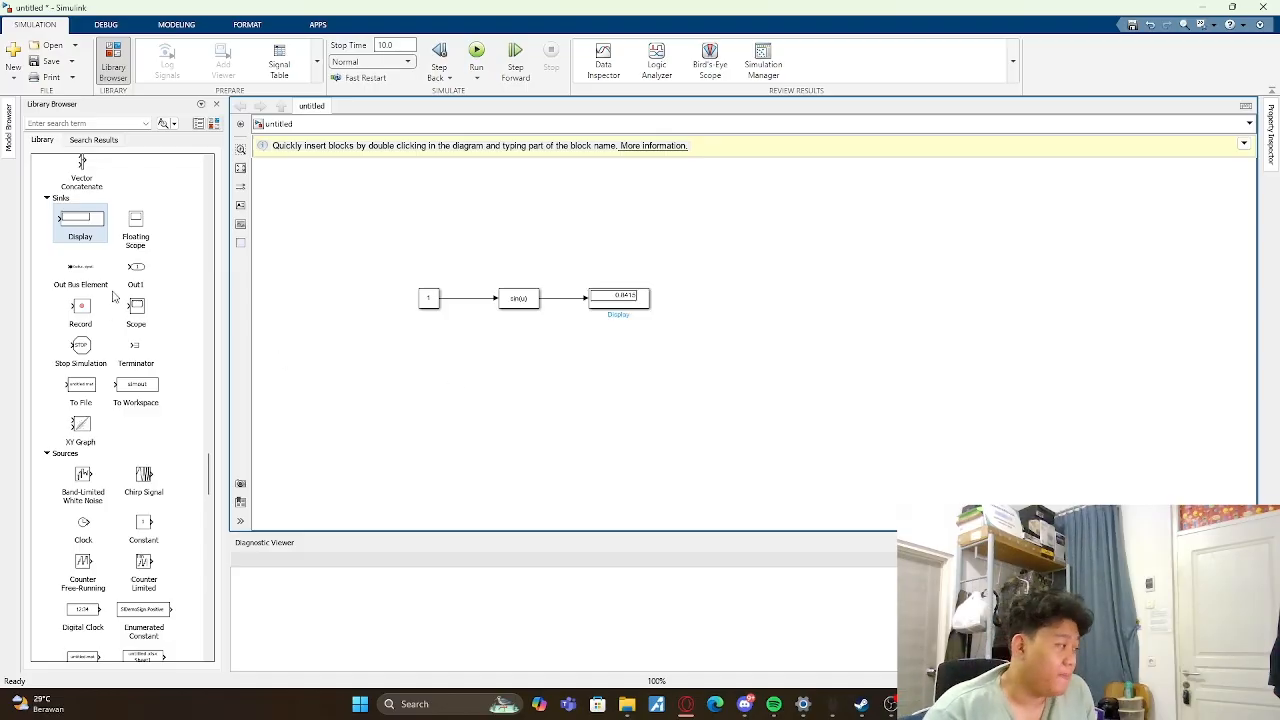
# - Go back to the Commonly Used Blocks in the block library
pyautogui.scroll(10, 115, 295)
pyautogui.scroll(15, 115, 295)
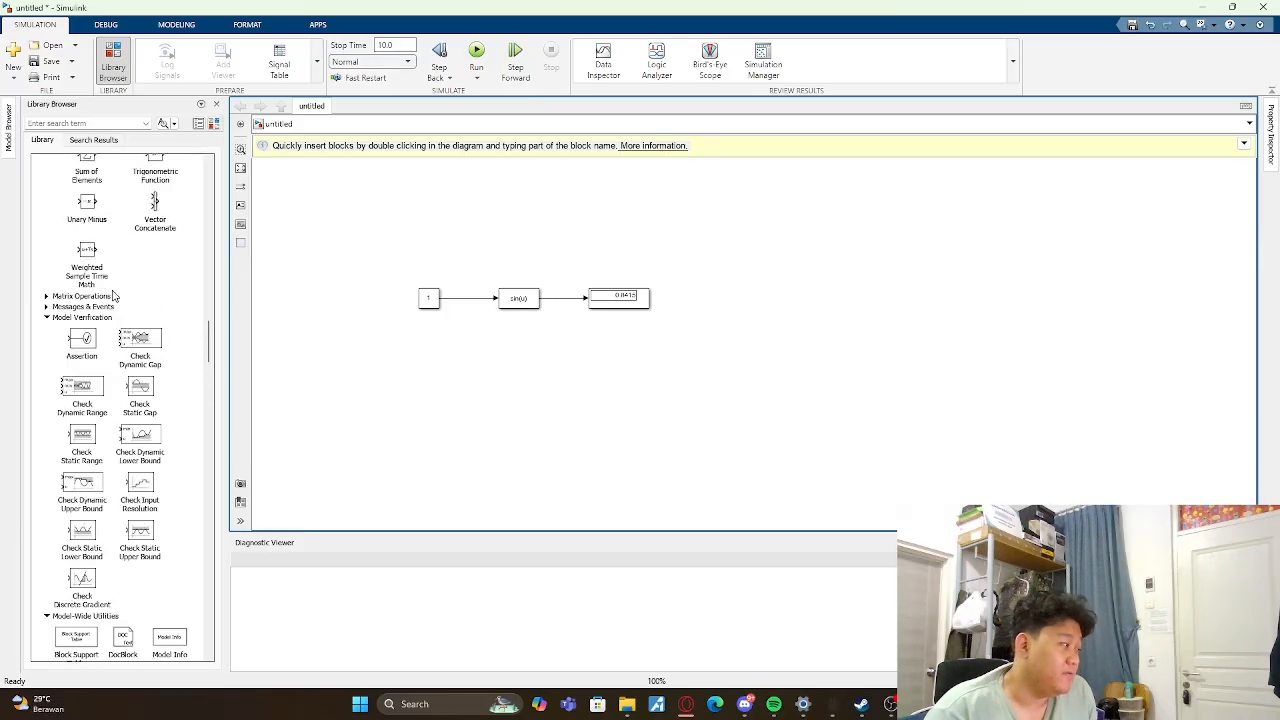
pyautogui.scroll(5, 115, 295)
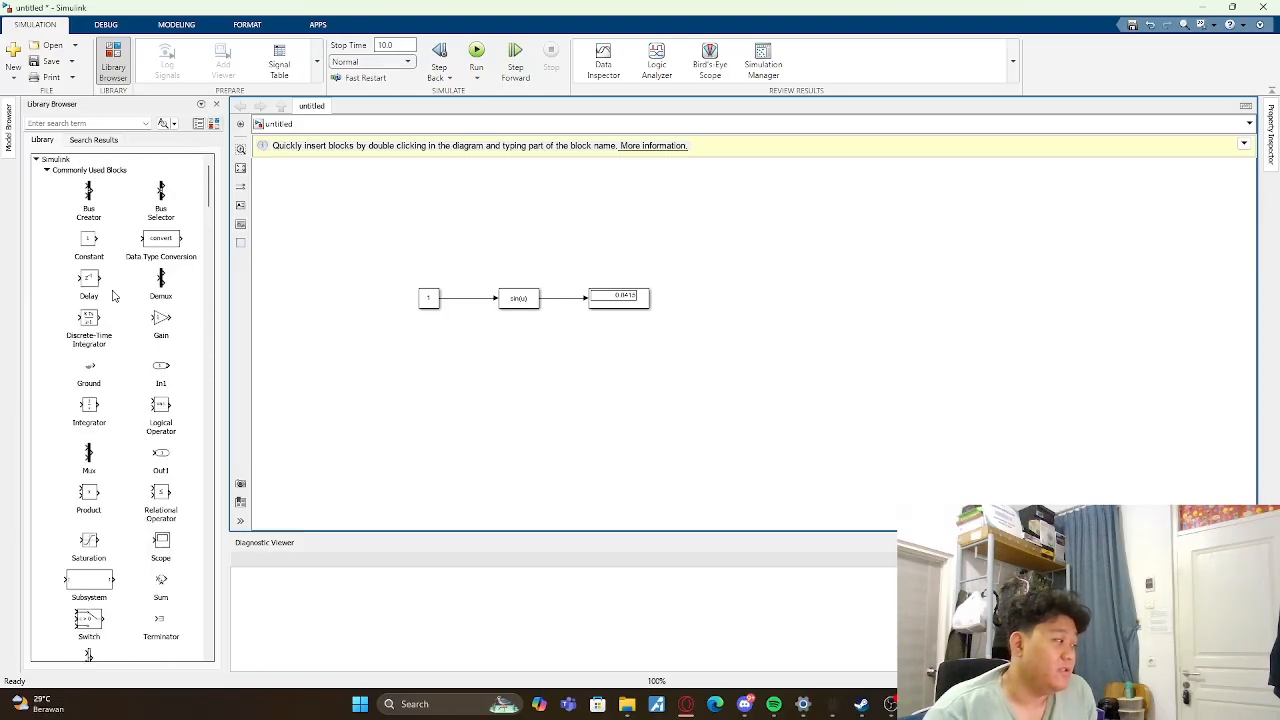
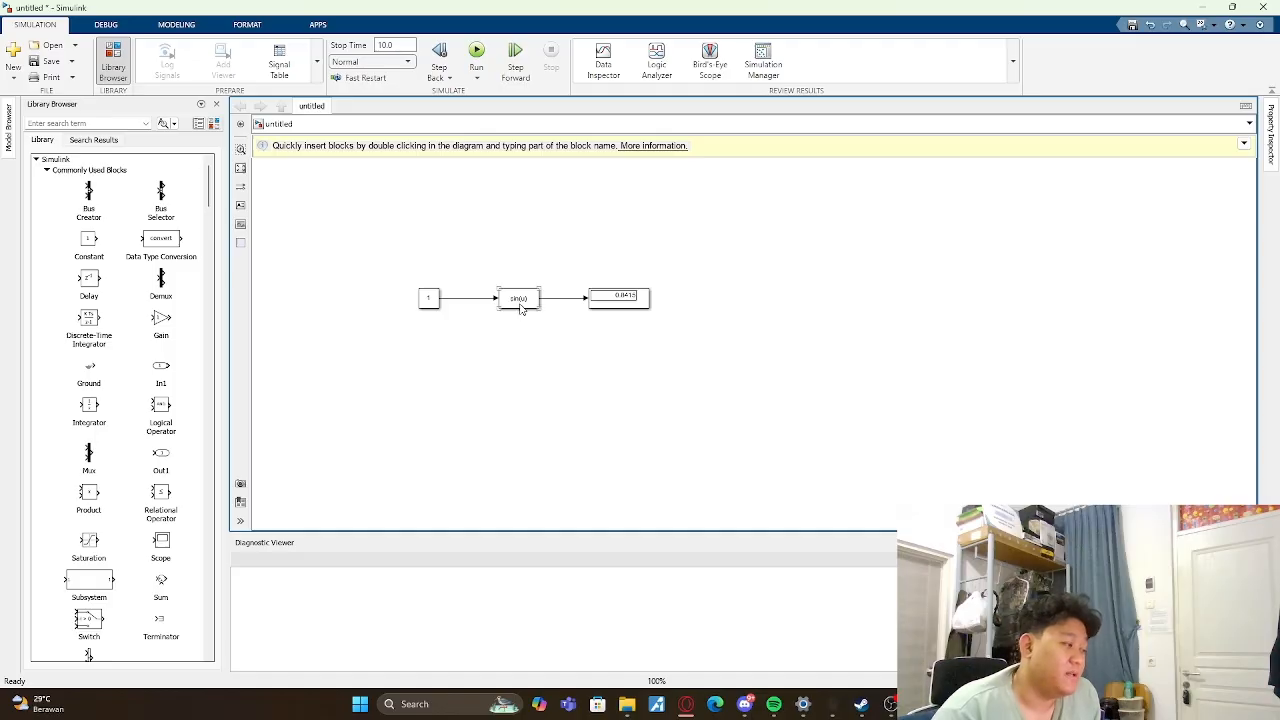
# - Move the connected Constant, Fcn and Display blocks up together to free the canvas area beneath them
pyautogui.moveTo(325, 229); pyautogui.dragTo(670, 419)
pyautogui.moveTo(622, 300); pyautogui.dragTo(622, 203)
pyautogui.click(751, 279)
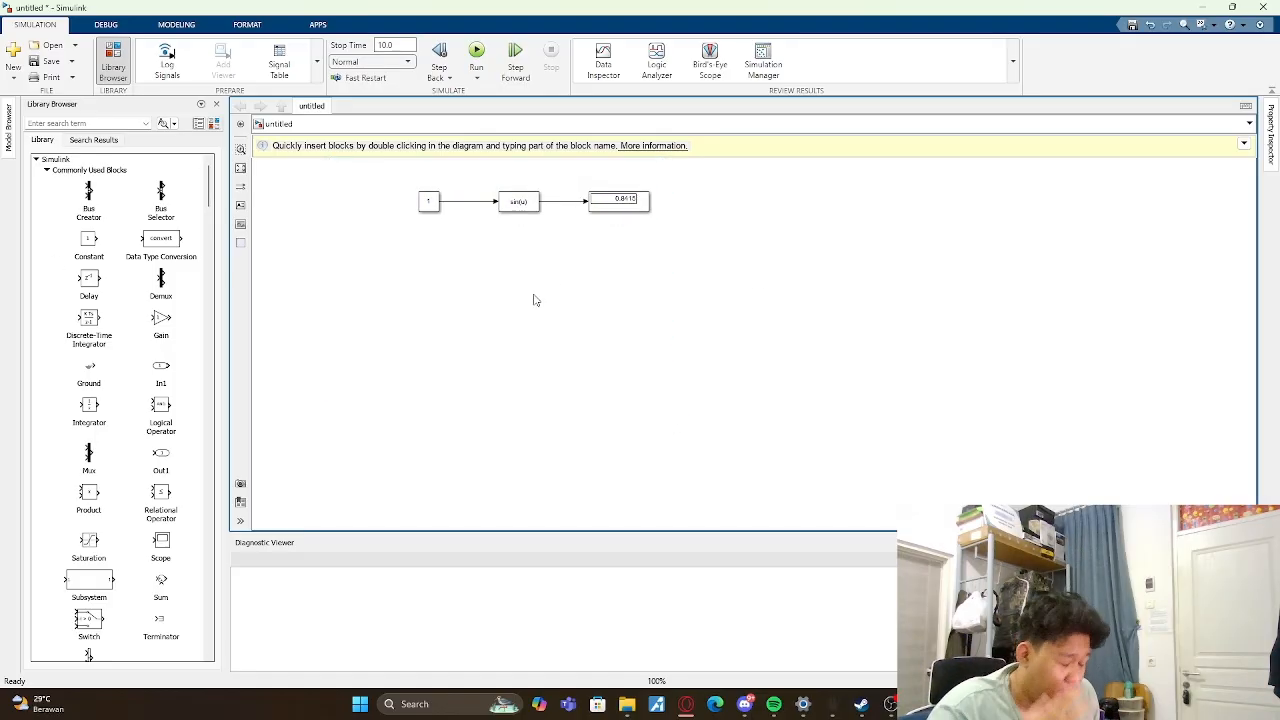
# - Add a Constant and a 1-D Lookup Table block from Lookup Tables beneath the Fcn chain, level with each other
pyautogui.moveTo(115, 234); pyautogui.dragTo(428, 285)
pyautogui.scroll(-5, 146, 345)
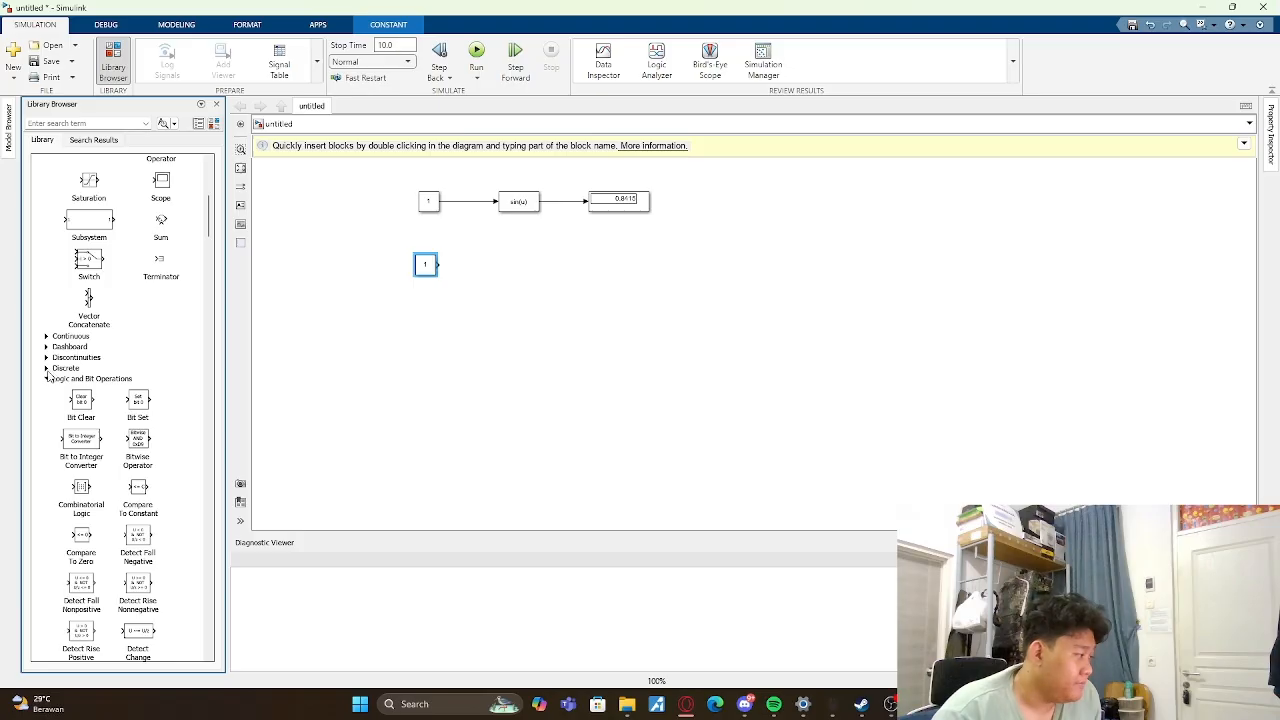
pyautogui.scroll(-10, 48, 350)
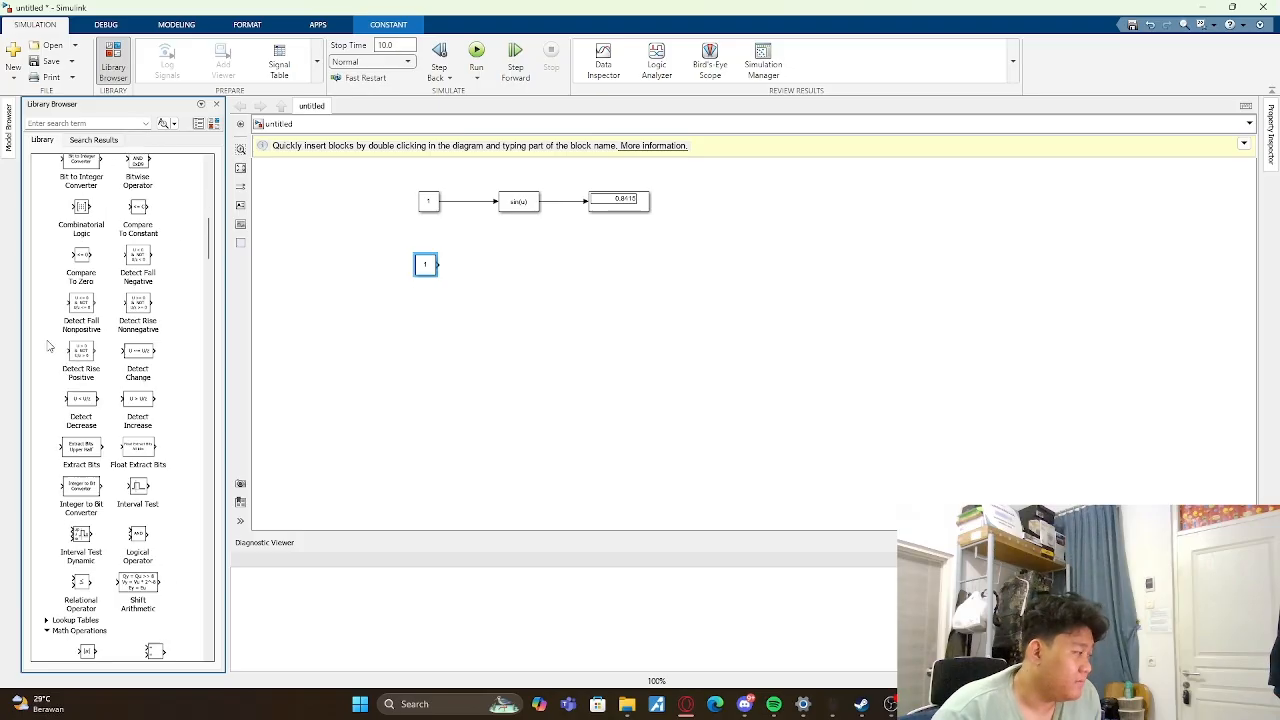
pyautogui.click(45, 300)
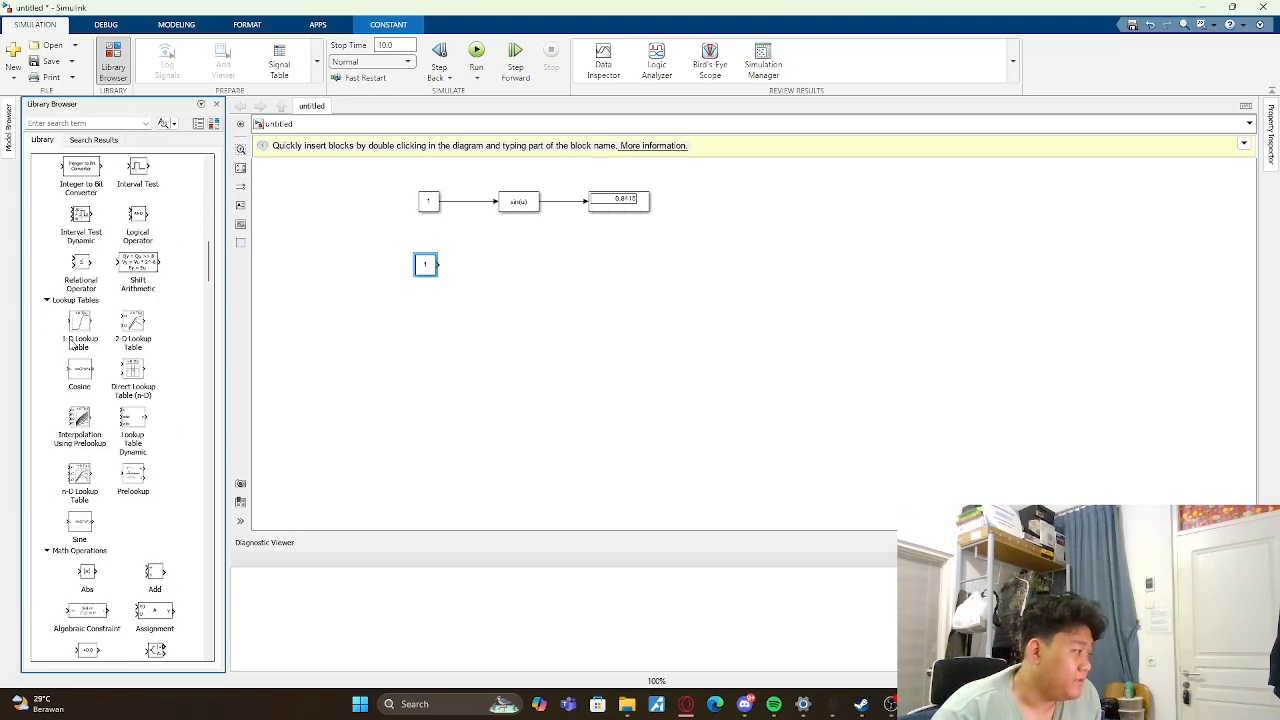
pyautogui.moveTo(72, 345); pyautogui.dragTo(502, 280)
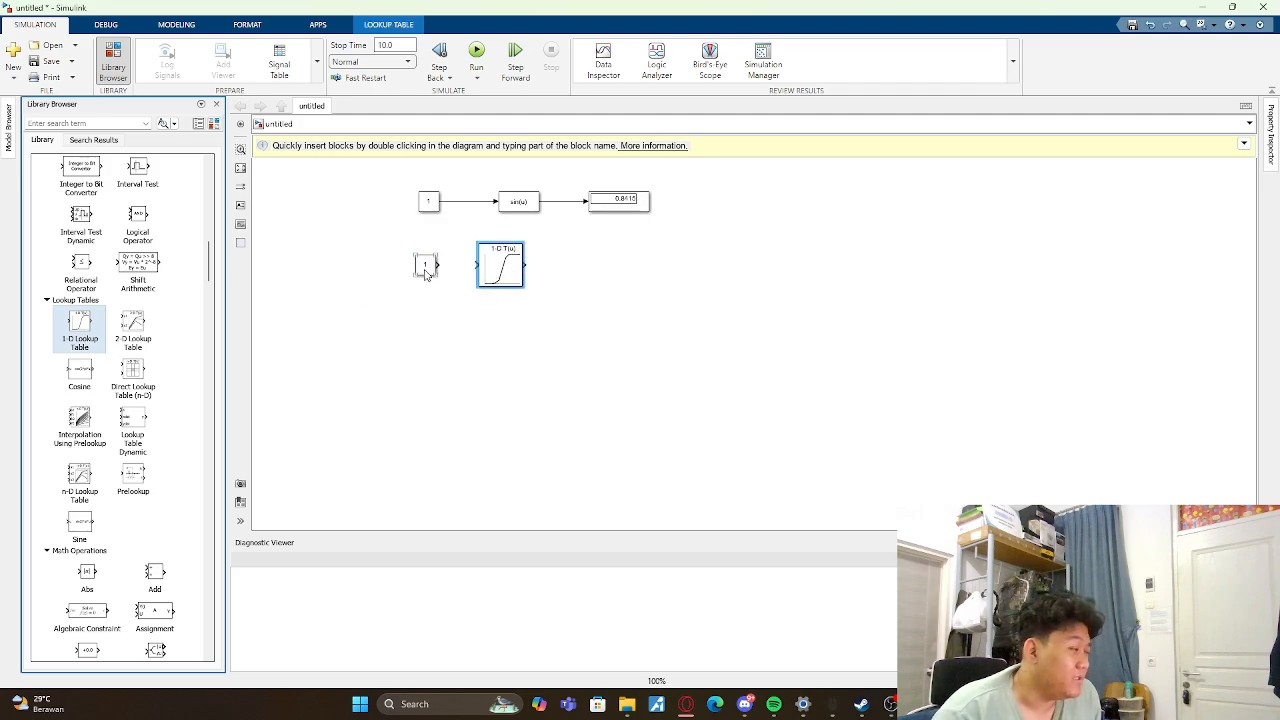
pyautogui.moveTo(425, 270); pyautogui.dragTo(505, 287)
pyautogui.click(474, 304)
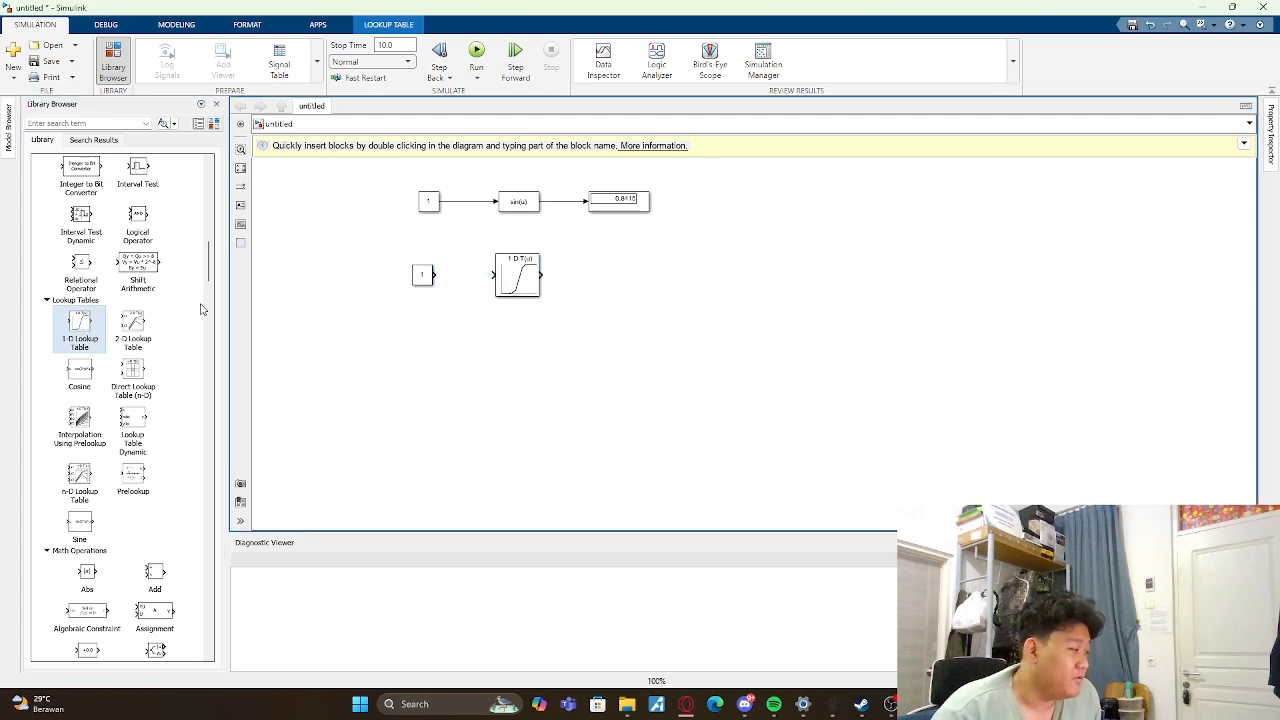
# - Copy the Display block to after the 1-D Lookup Table and connect the Constant through the table to it
pyautogui.click(620, 206)
pyautogui.moveTo(628, 208); pyautogui.dragTo(643, 280)
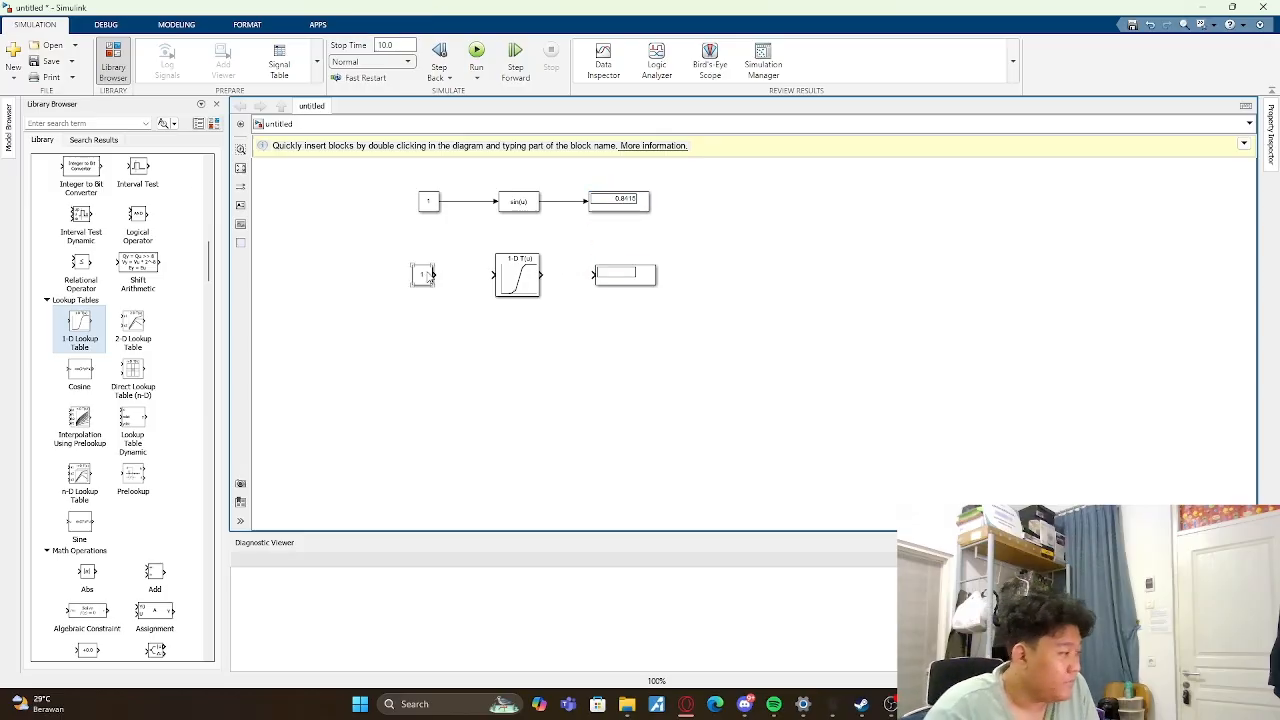
pyautogui.moveTo(432, 275); pyautogui.dragTo(593, 274)
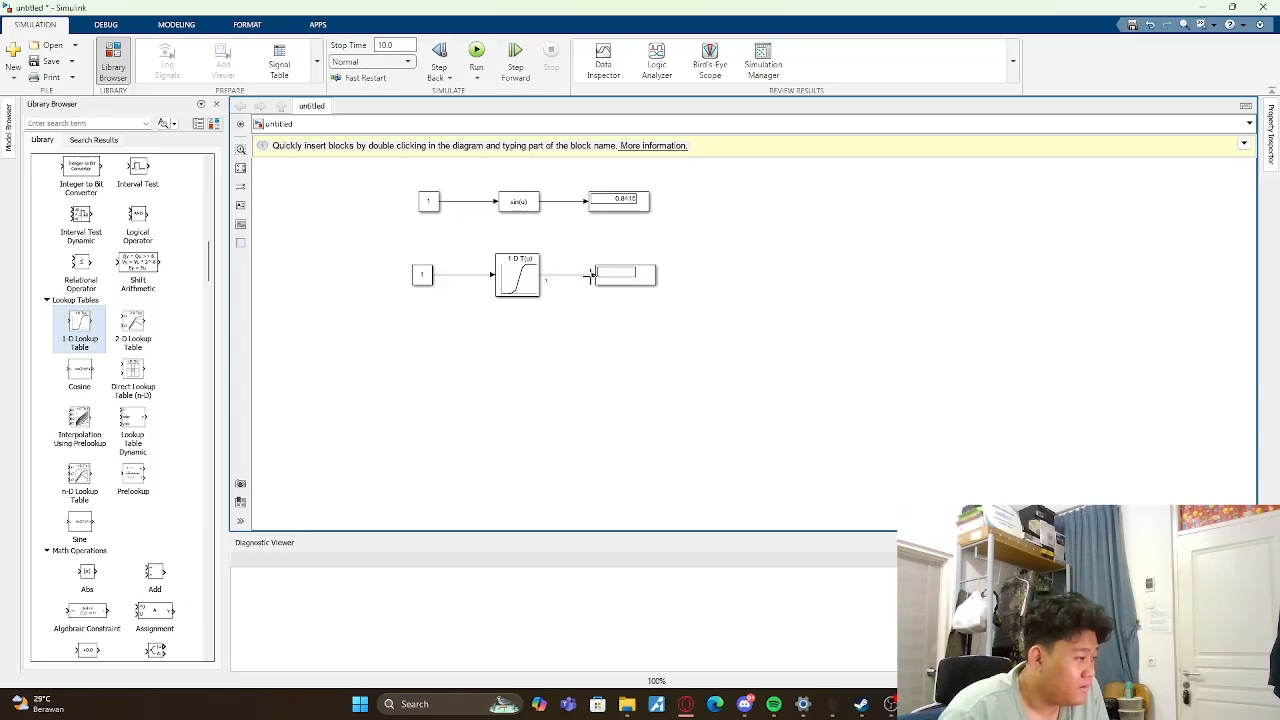
# - Set the 1-D Lookup Table's table value for breakpoint 5 to 10 in the Lookup Table Editor
pyautogui.click(512, 280)
pyautogui.doubleClick(533, 283)
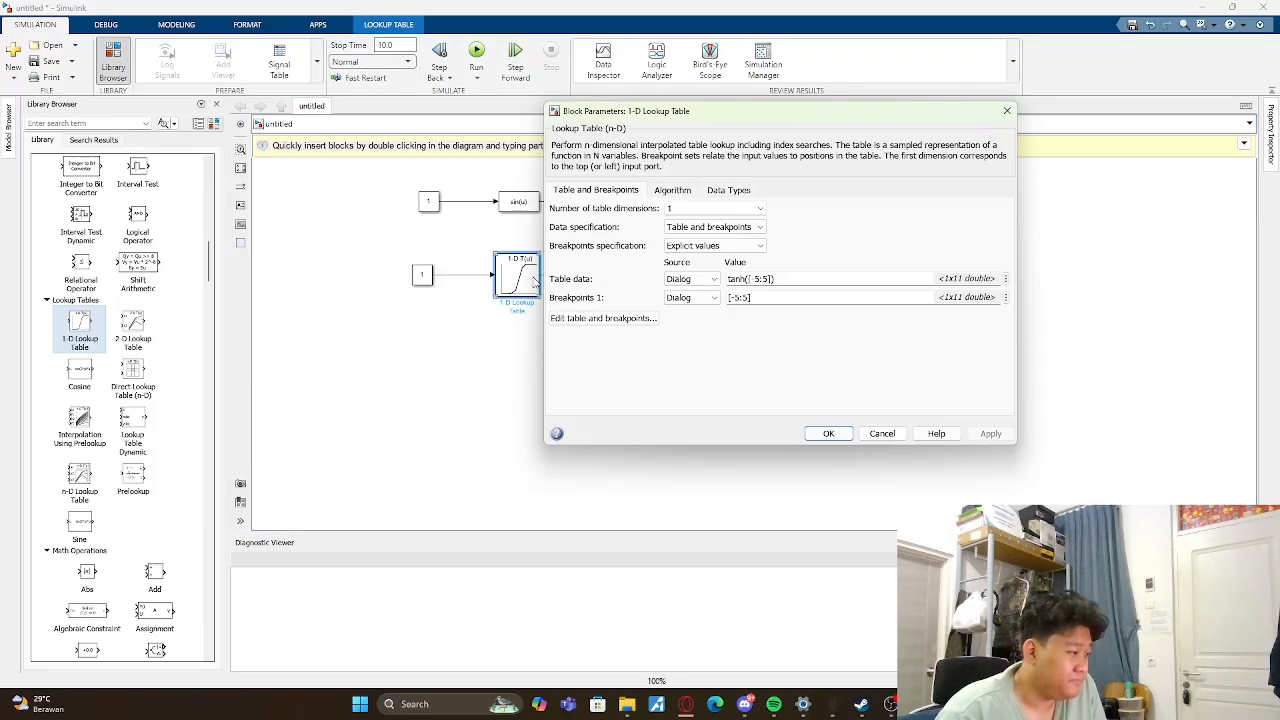
pyautogui.click(613, 320)
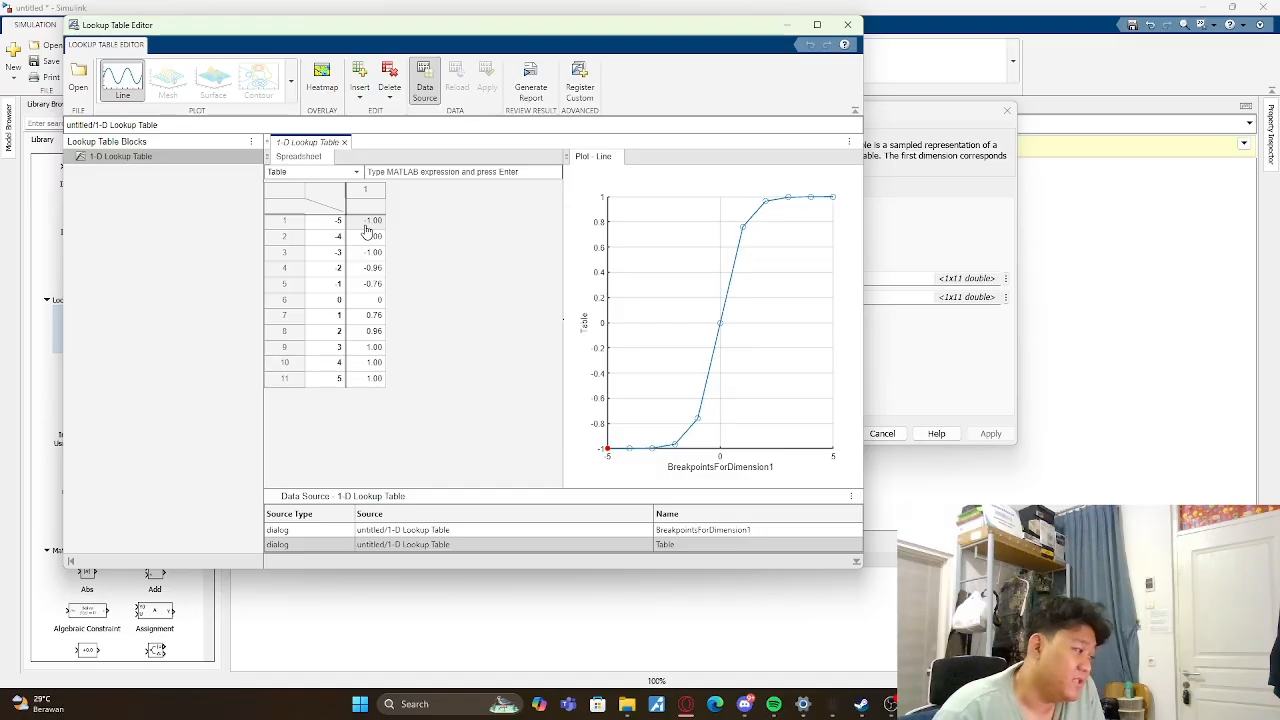
pyautogui.doubleClick(377, 384)
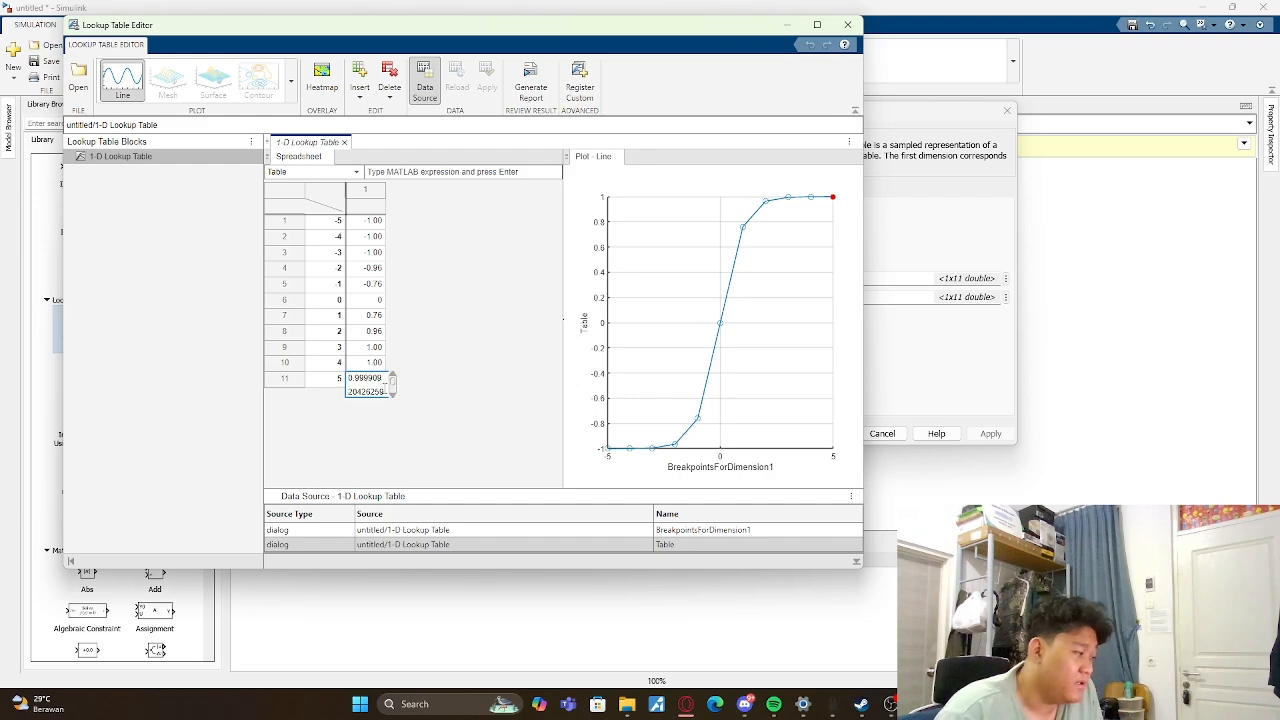
pyautogui.scroll(-1, 385, 388)
pyautogui.hotkey('ctrl', 'a')
pyautogui.press('BackSpace')
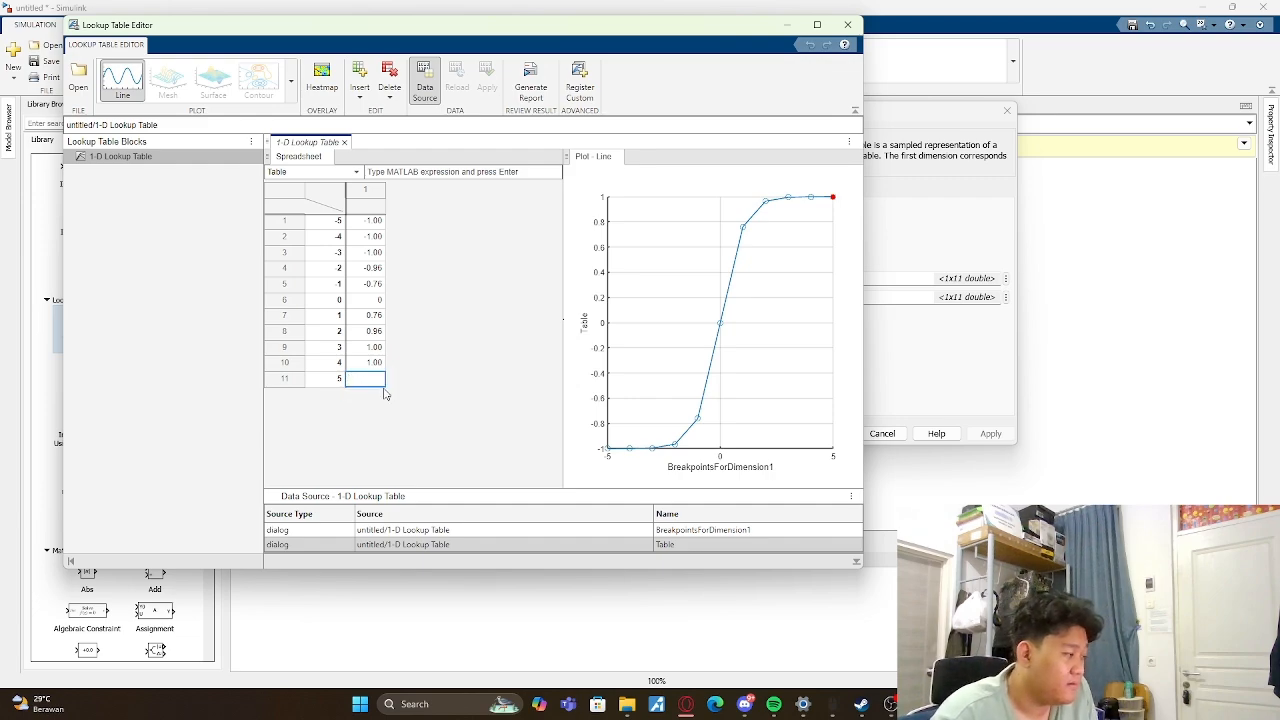
pyautogui.write('10')
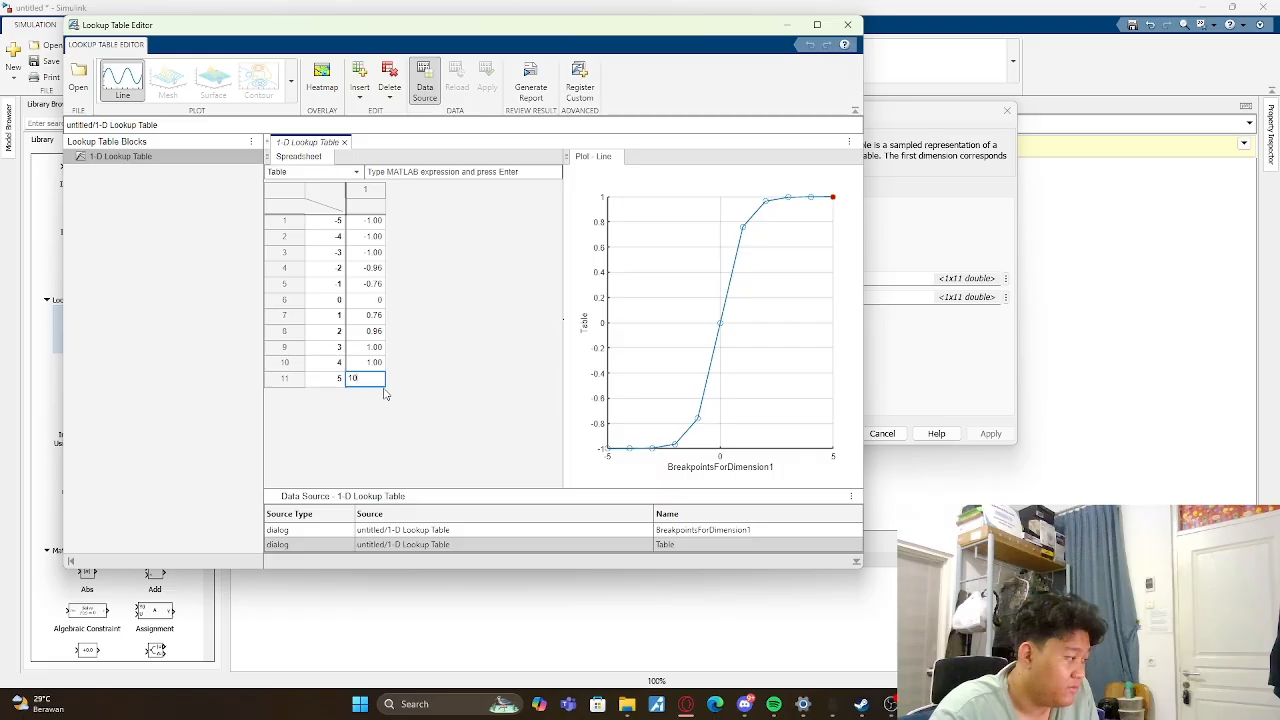
pyautogui.press('Return')
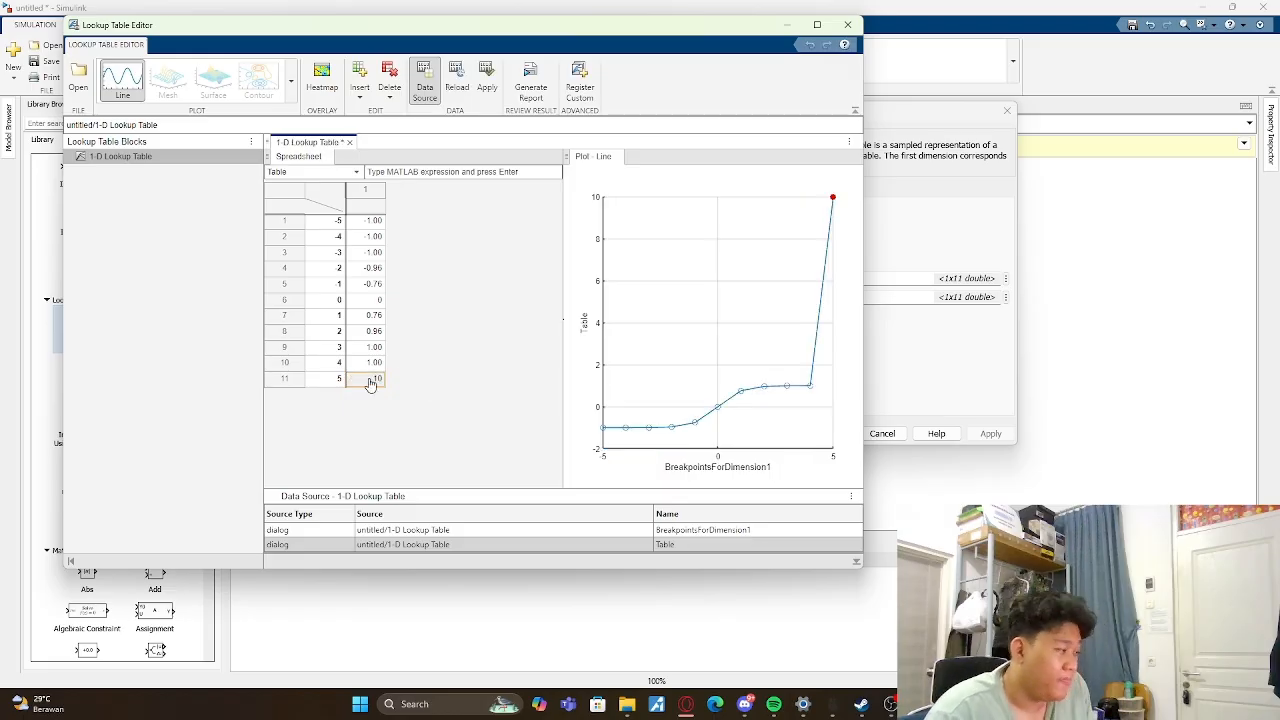
# - Apply the edited table data to the 1-D Lookup Table block, close its dialogs and run the simulation
pyautogui.click(856, 21)
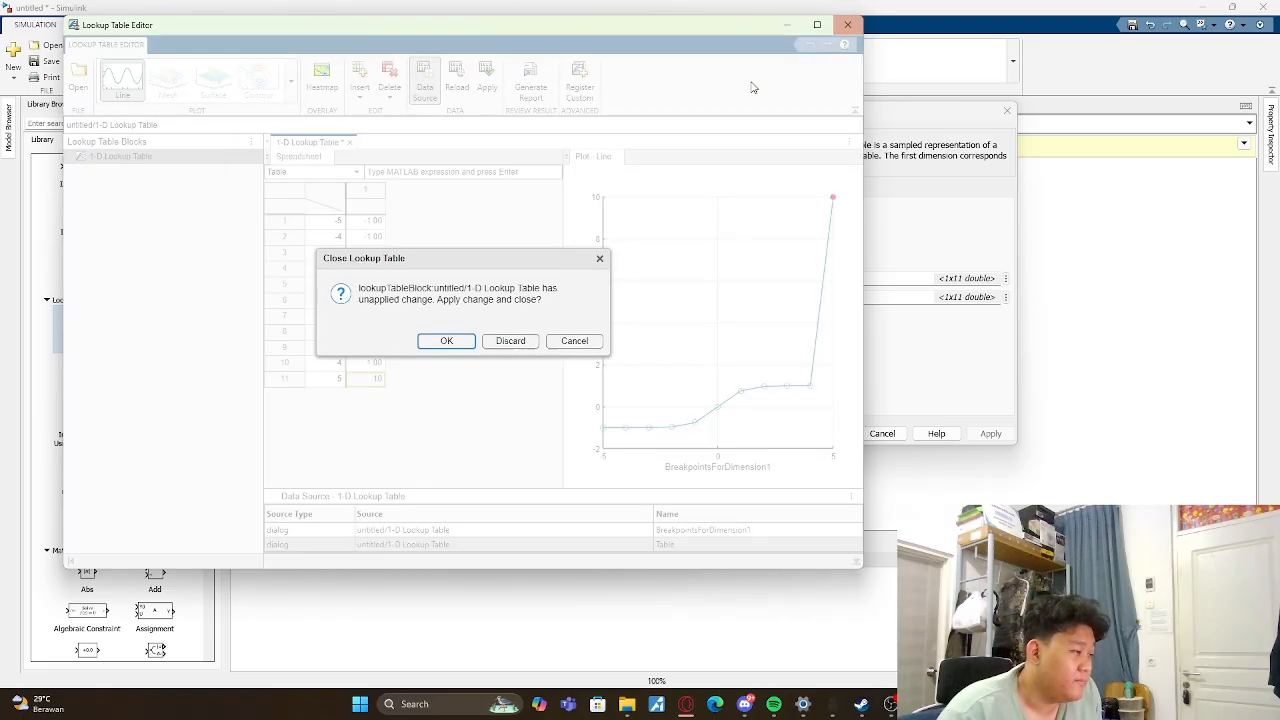
pyautogui.click(446, 341)
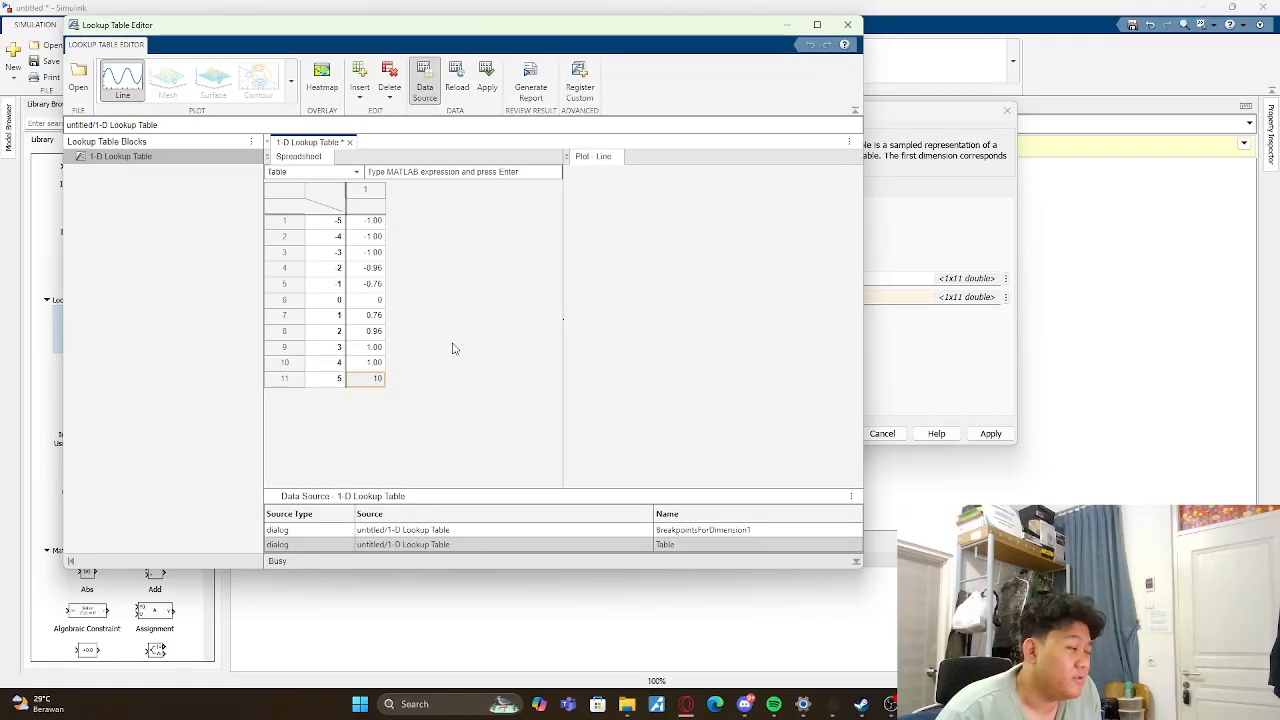
pyautogui.click(990, 433)
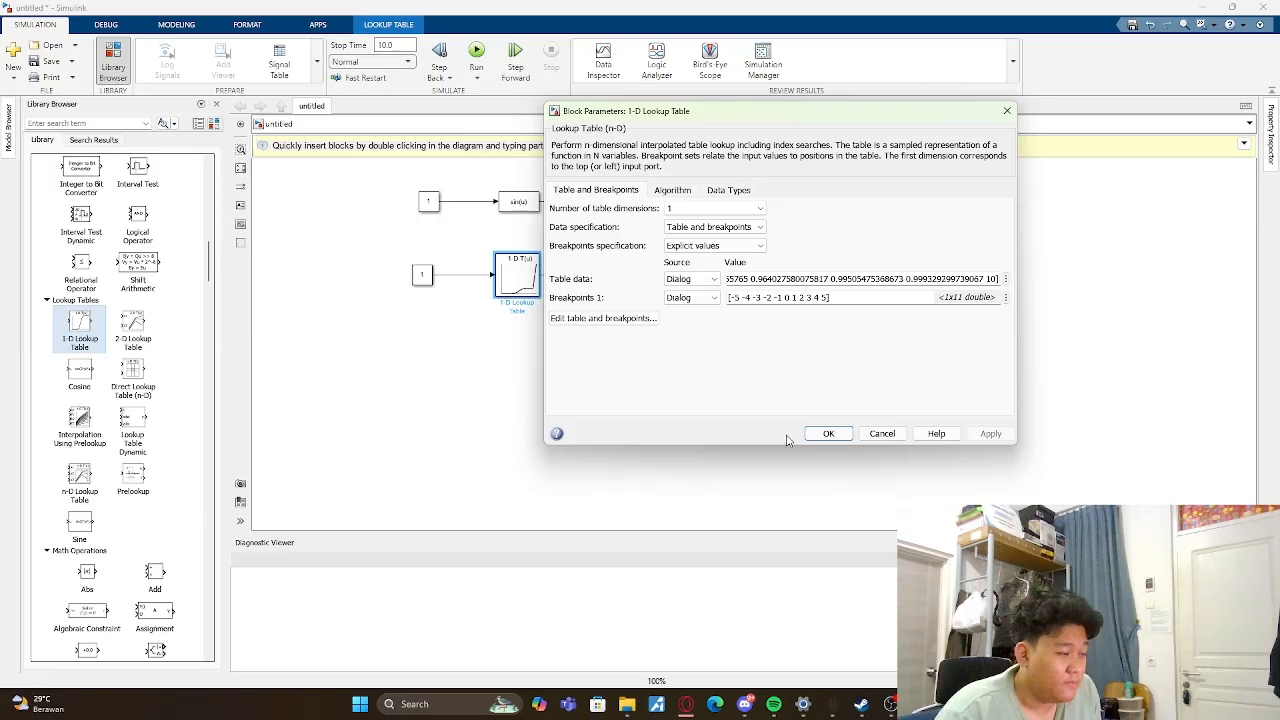
pyautogui.click(828, 433)
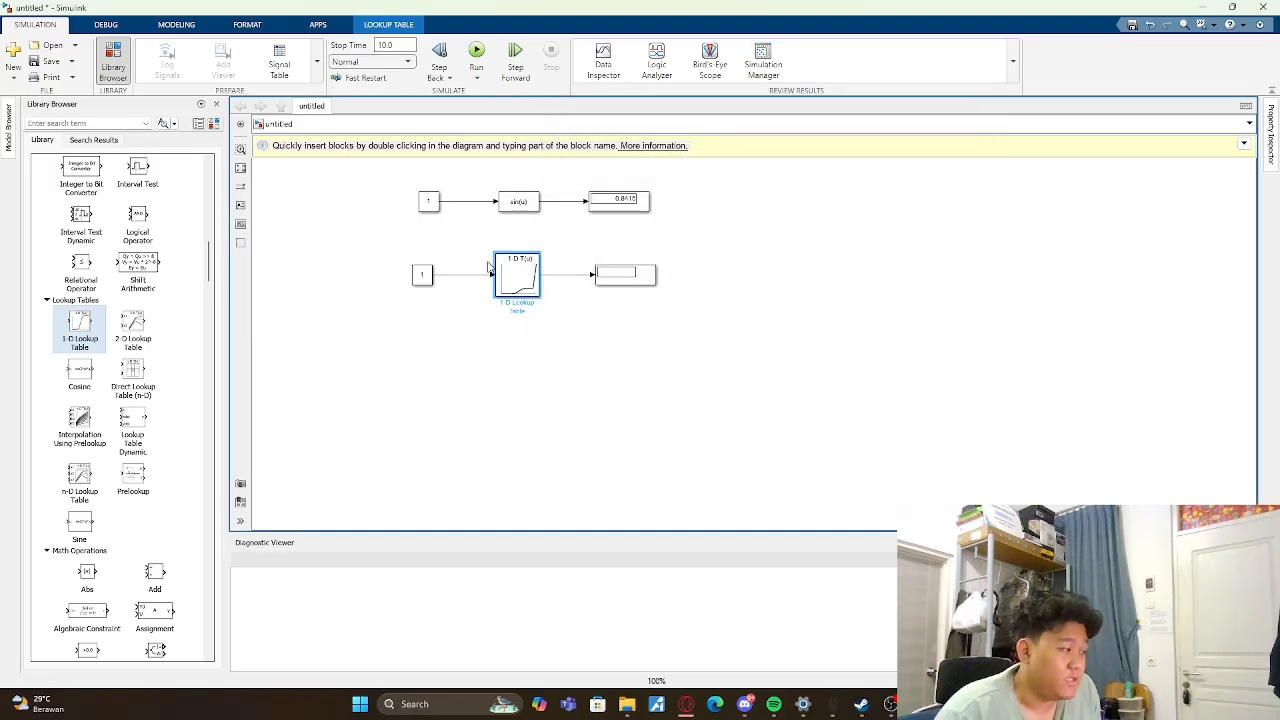
pyautogui.click(482, 62)
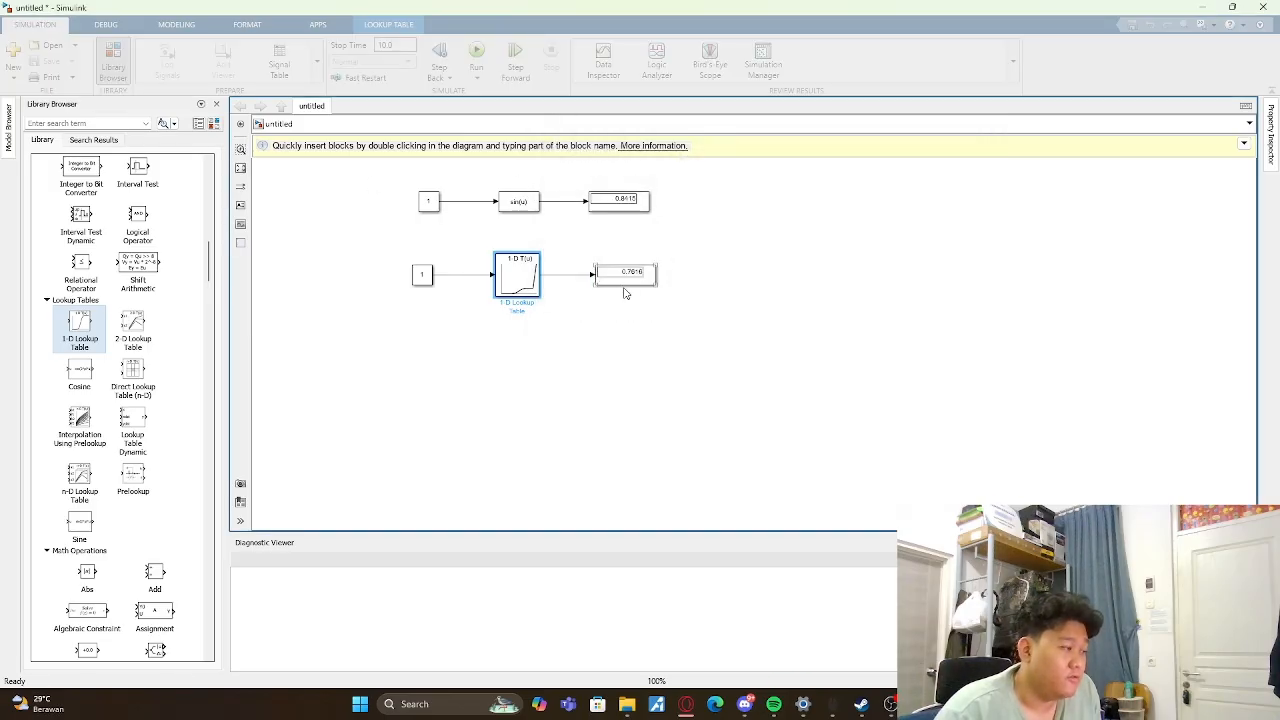
# - Review the 1-D Lookup Table's breakpoints, table values and plotted curve in the Lookup Table Editor
pyautogui.doubleClick(524, 277)
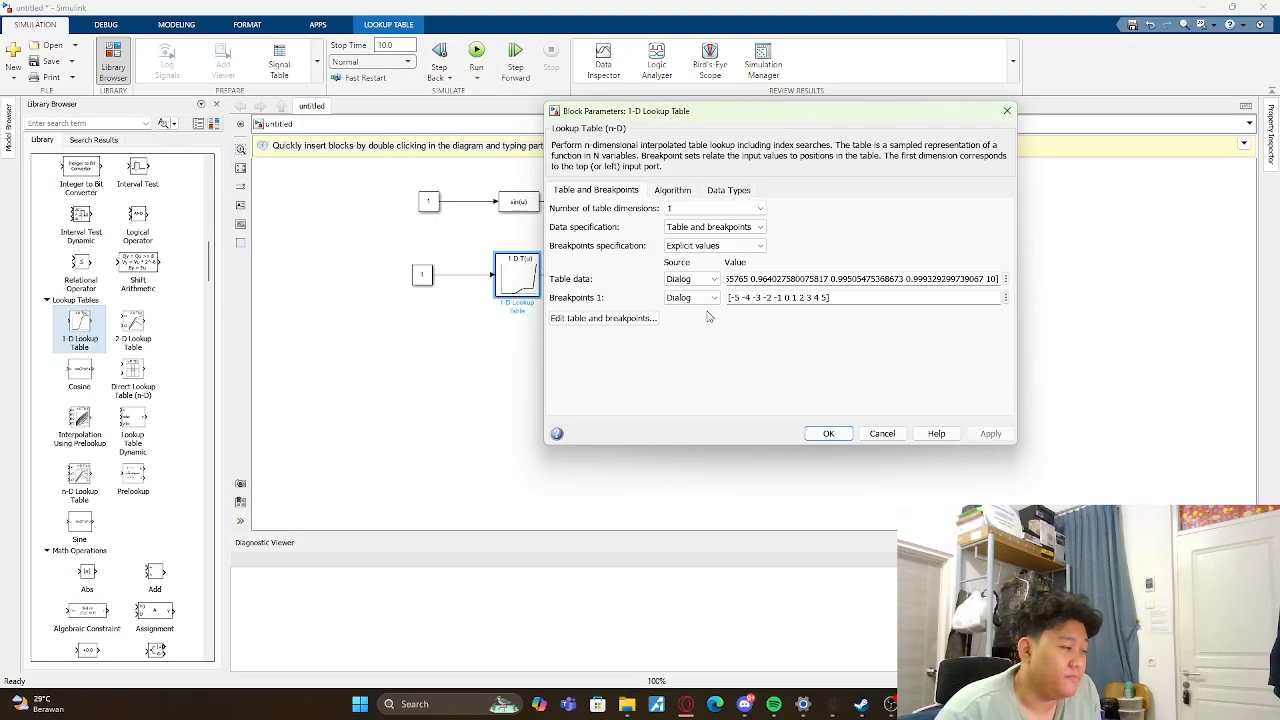
pyautogui.click(598, 316)
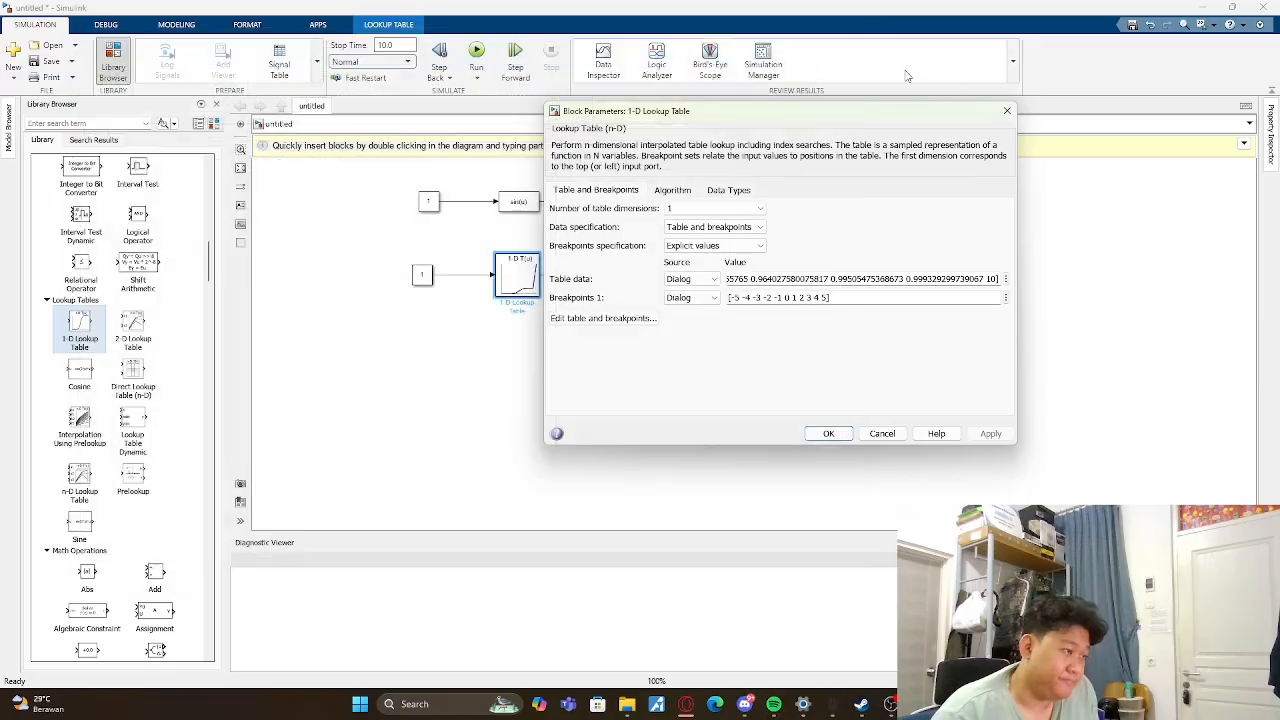
pyautogui.click(848, 25)
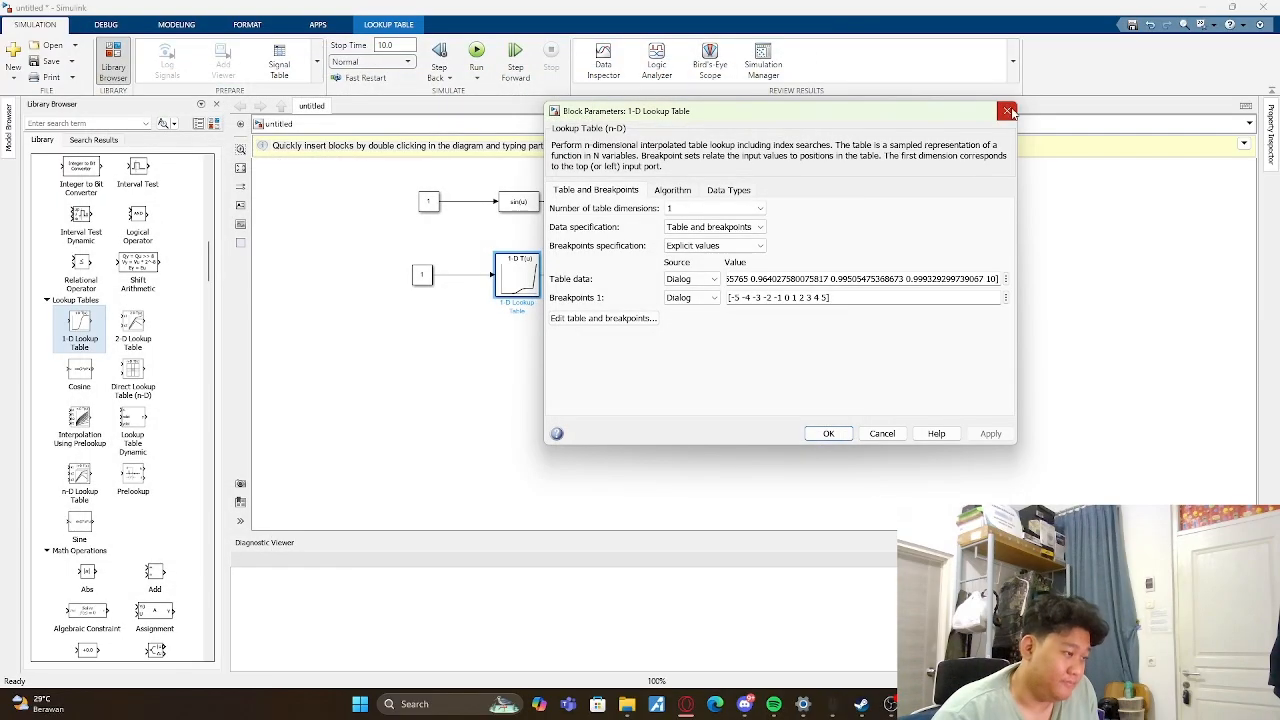
pyautogui.click(831, 433)
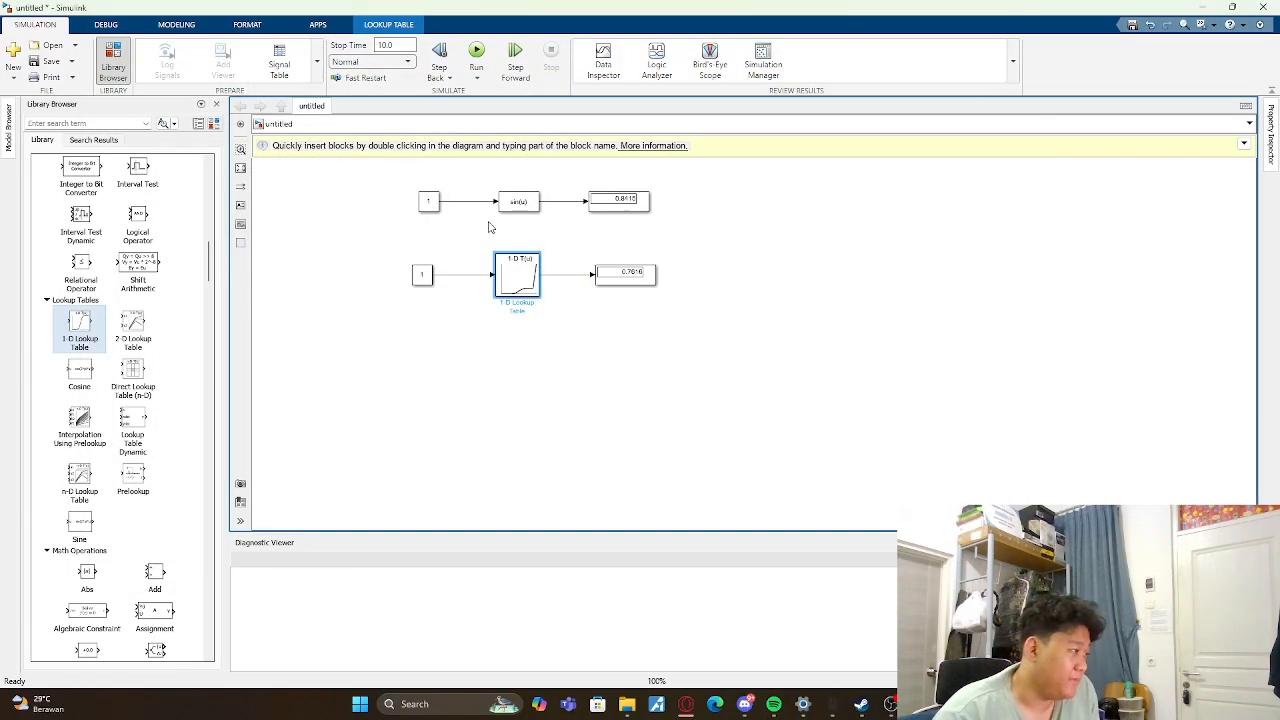
# - Set the Constant feeding the 1-D Lookup Table to 5 and run the simulation
pyautogui.doubleClick(423, 276)
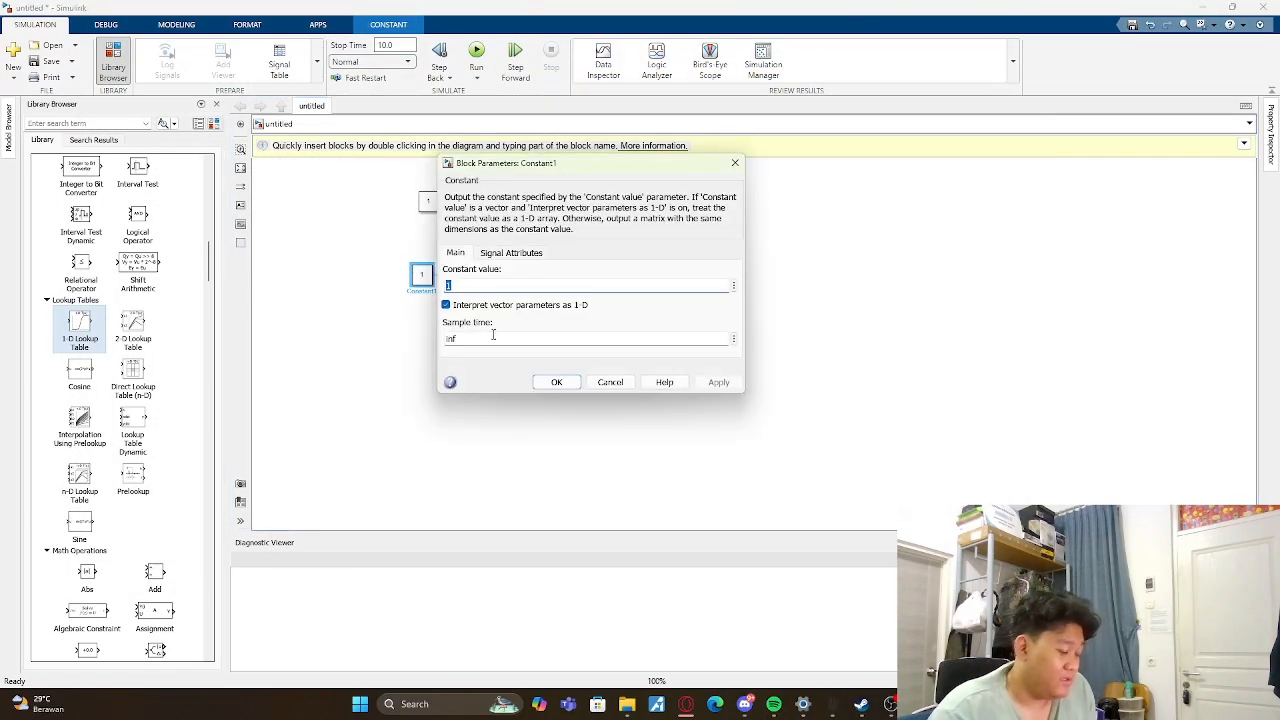
pyautogui.write('5')
pyautogui.press('Return')
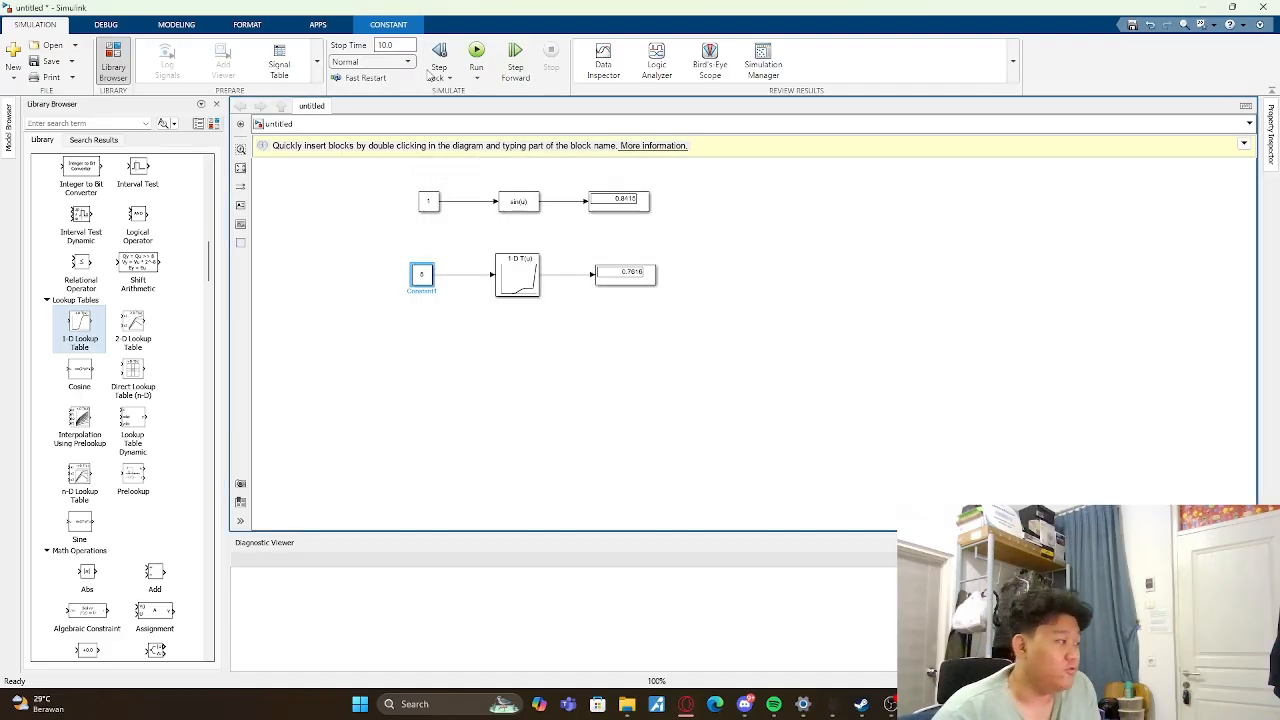
pyautogui.click(476, 55)
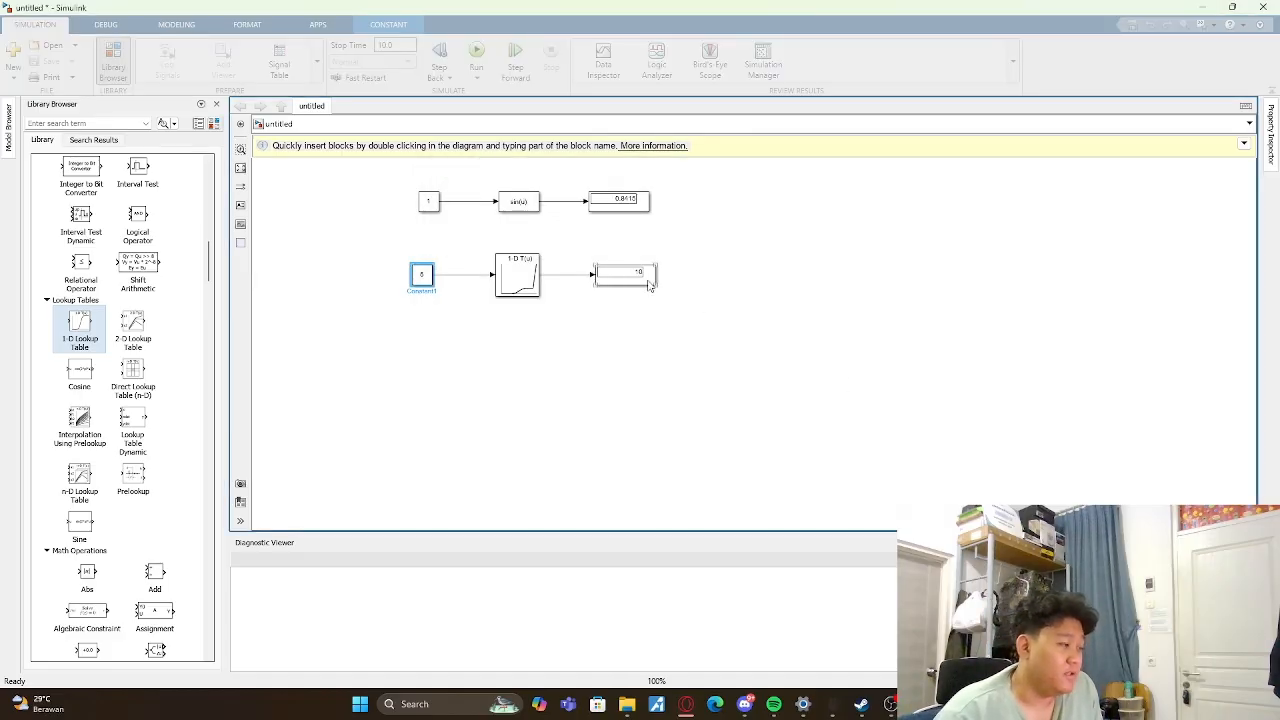
# - Set the lookup table's input Constant to 7 and run the simulation
pyautogui.doubleClick(423, 278)
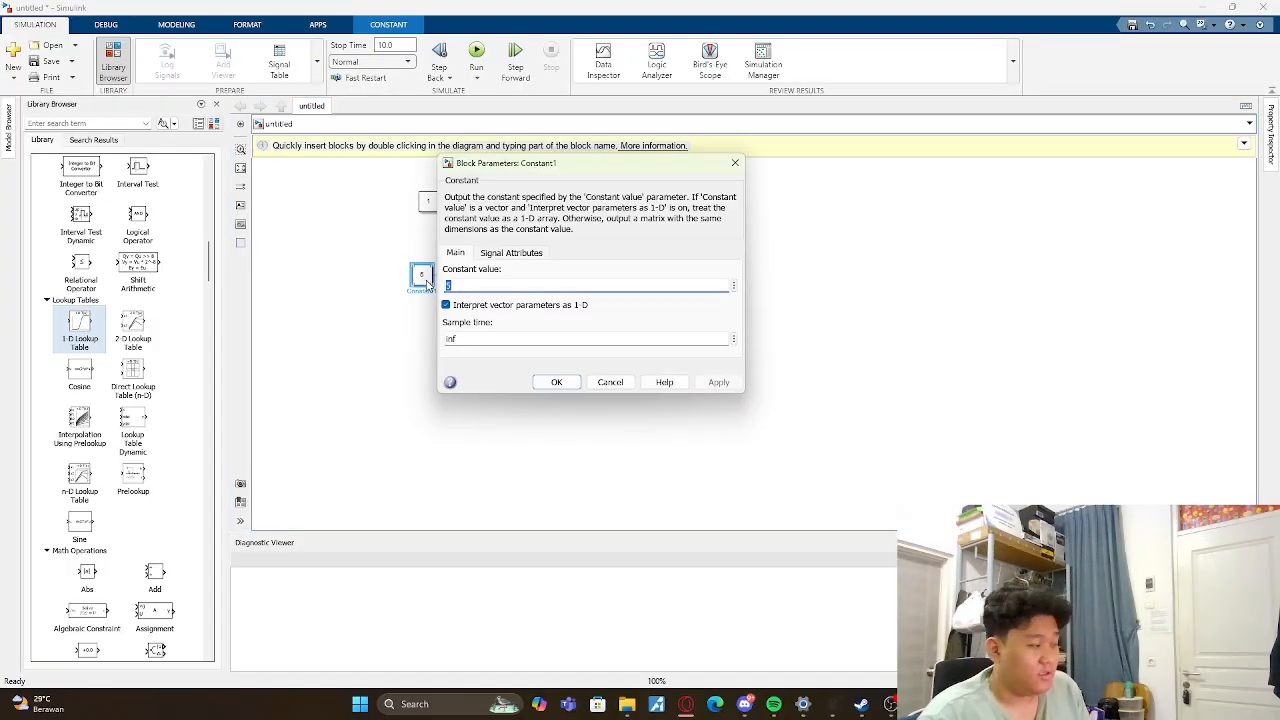
pyautogui.press('BackSpace')
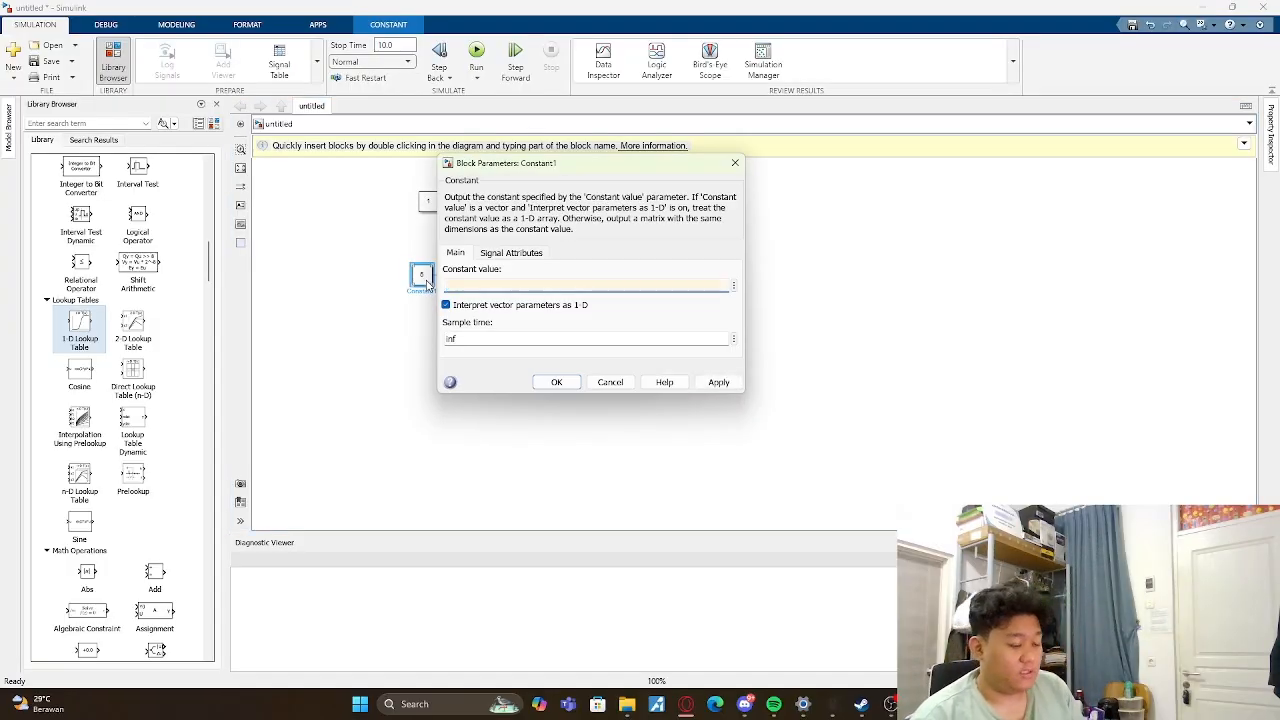
pyautogui.write('7')
pyautogui.press('Return')
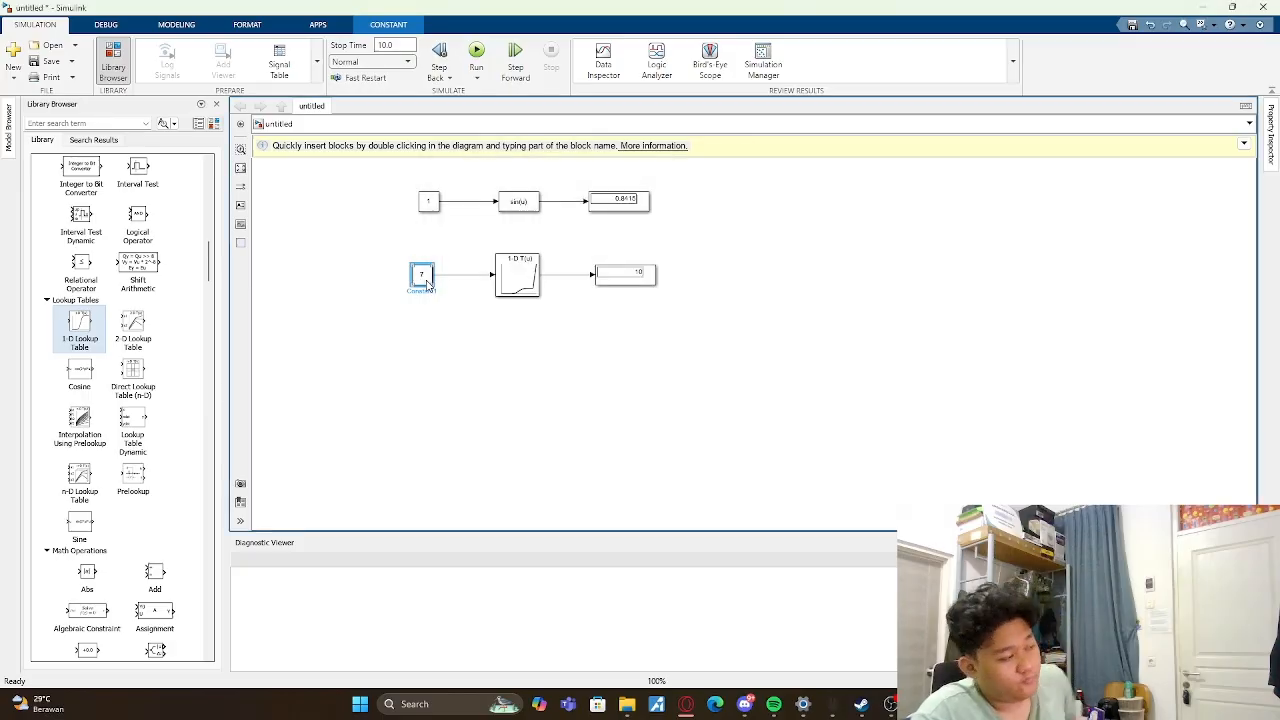
pyautogui.click(476, 52)
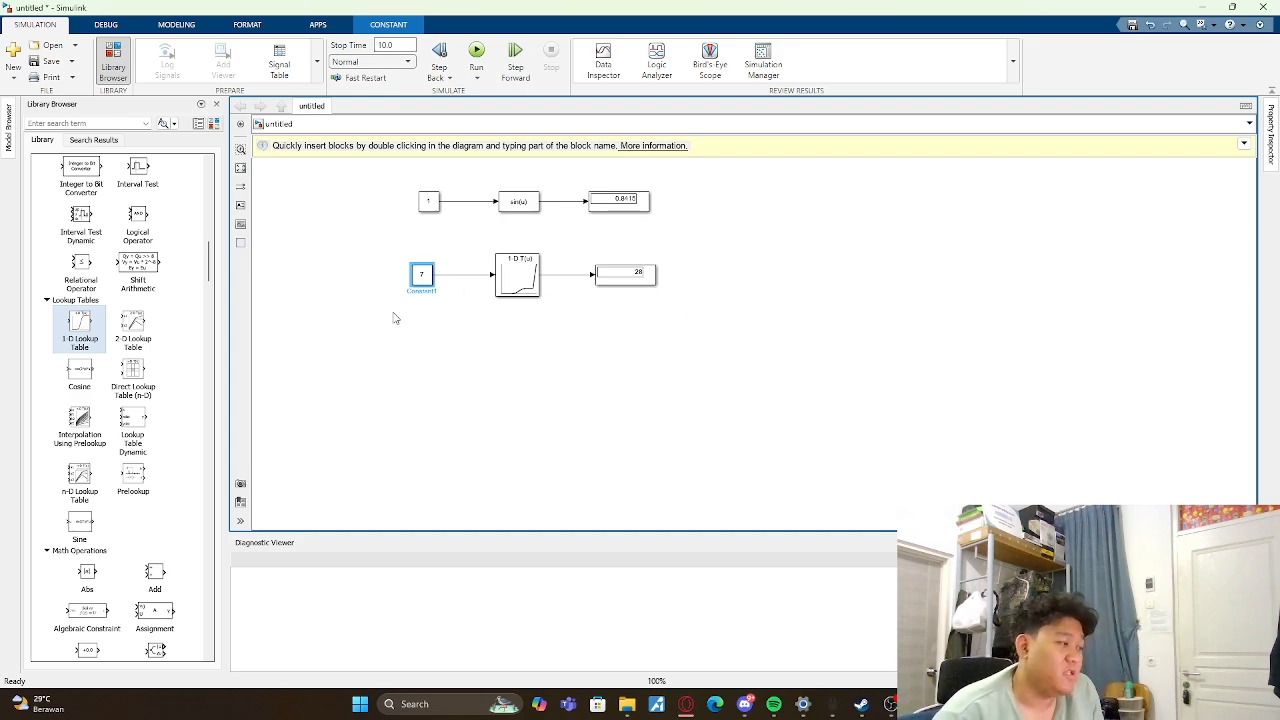
# - Change the lookup table's input Constant to 6 and run the simulation again
pyautogui.doubleClick(422, 273)
pyautogui.write('6')
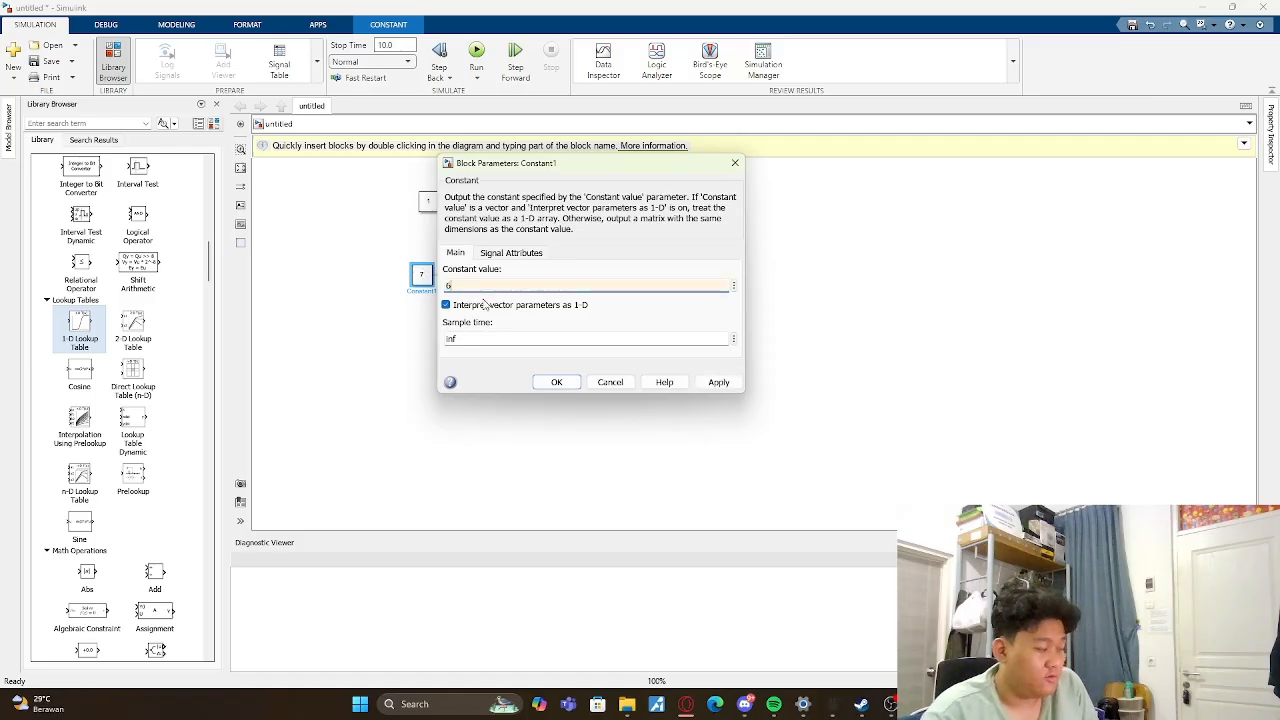
pyautogui.press('Return')
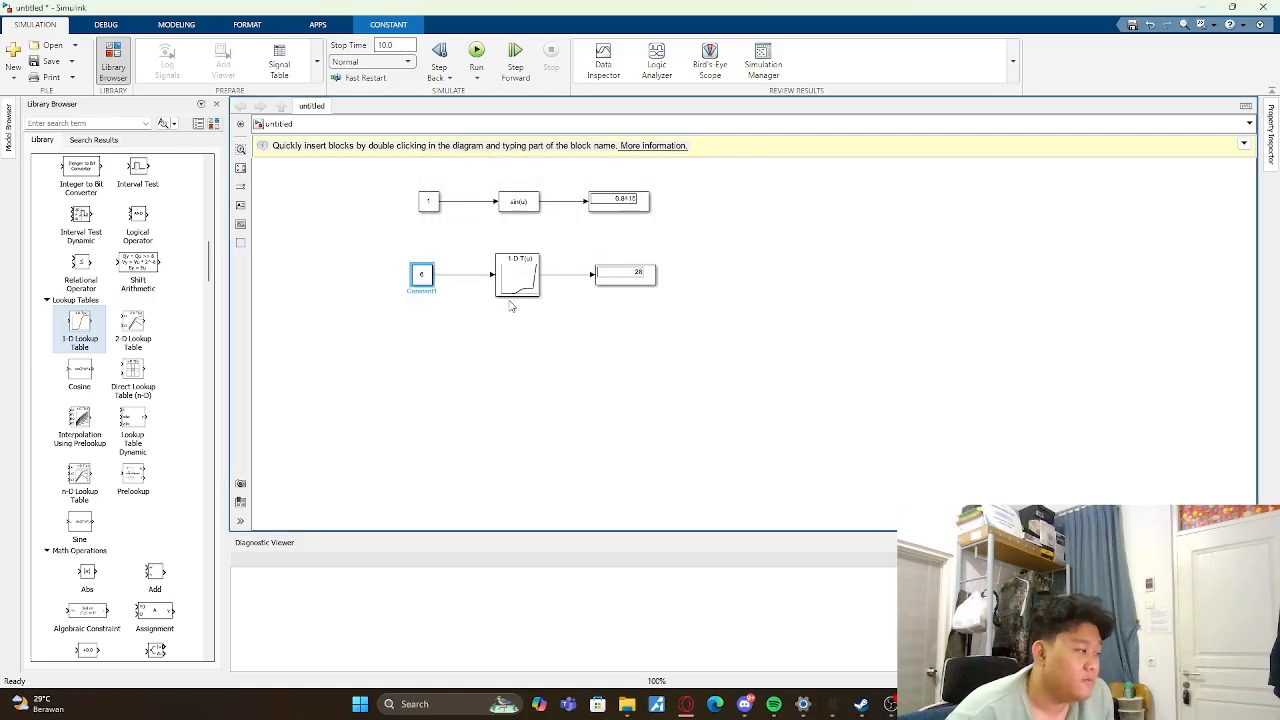
pyautogui.click(476, 55)
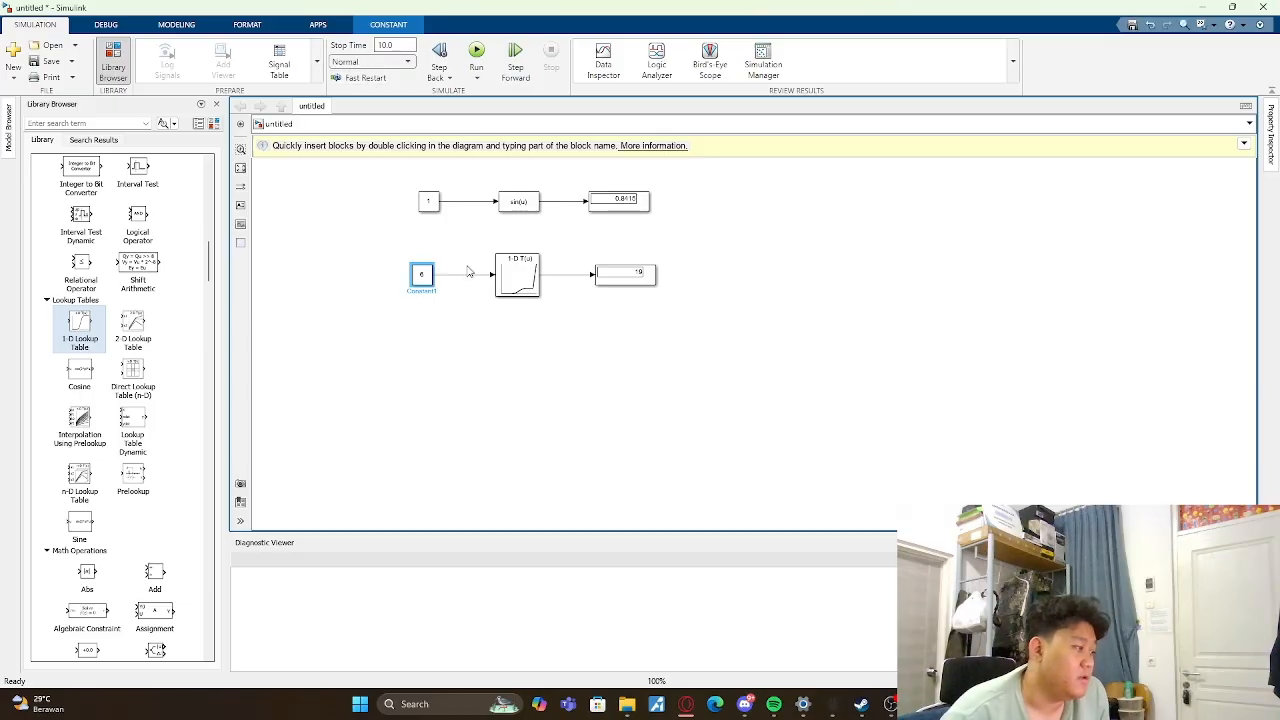
# - Set the lookup table's input Constant to 4.5 and run the simulation
pyautogui.doubleClick(424, 276)
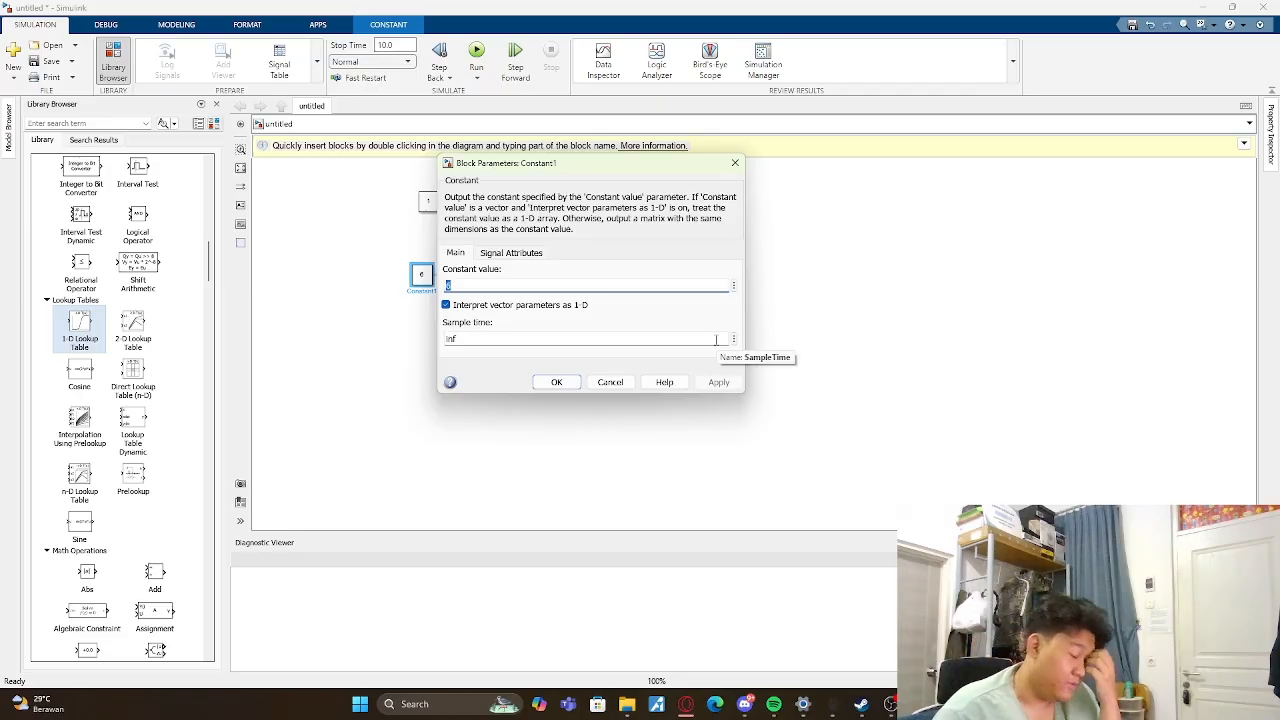
pyautogui.press('BackSpace')
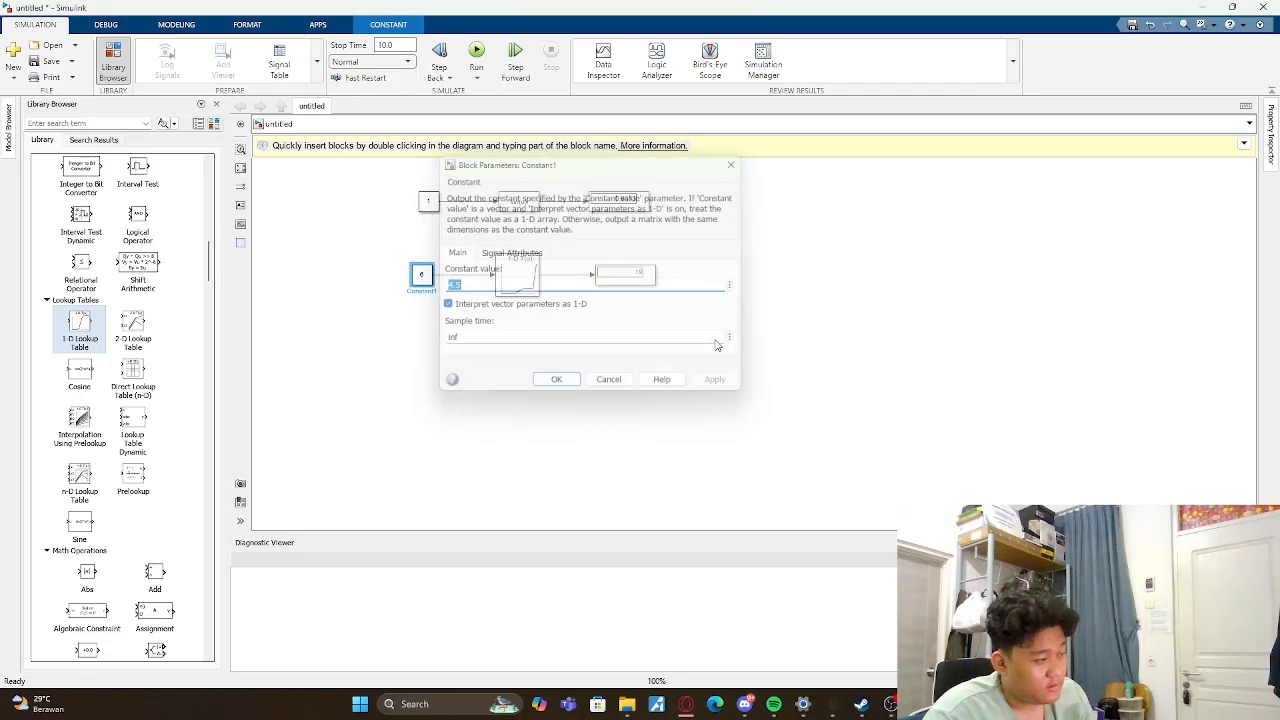
pyautogui.press('Return')
pyautogui.click(476, 58)
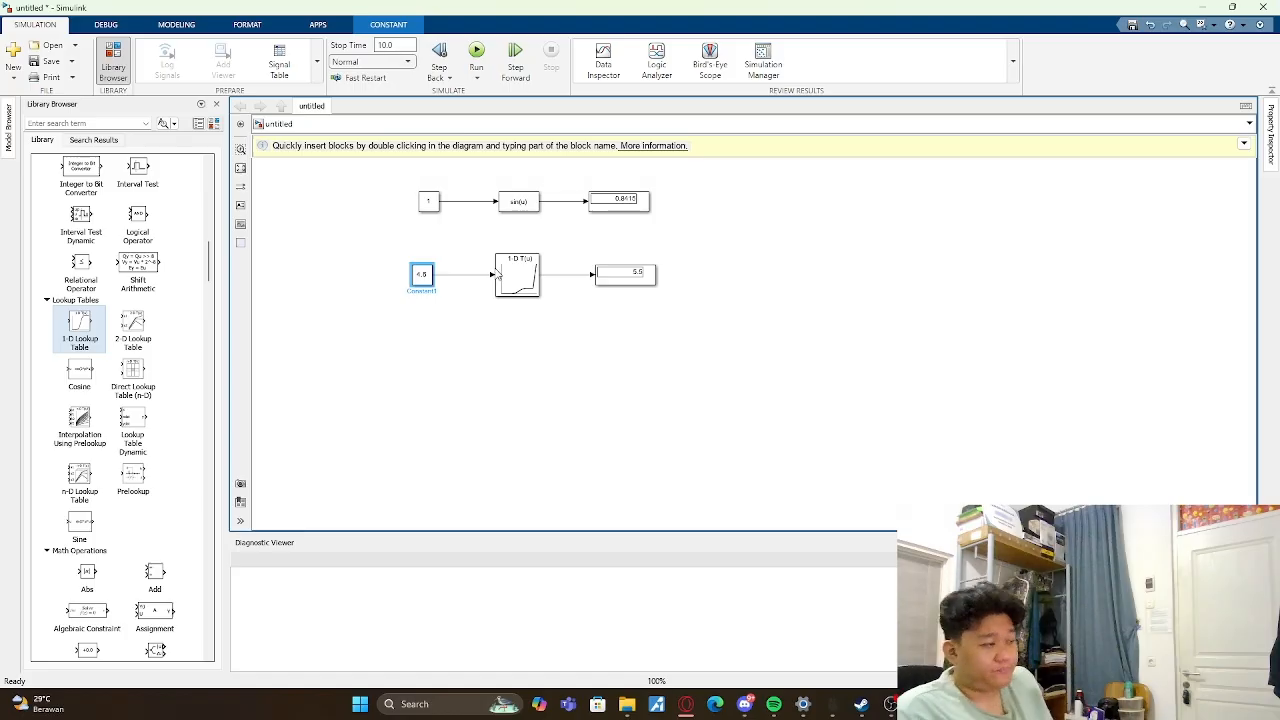
pyautogui.moveTo(403, 183); pyautogui.dragTo(874, 426)
pyautogui.click(676, 305)
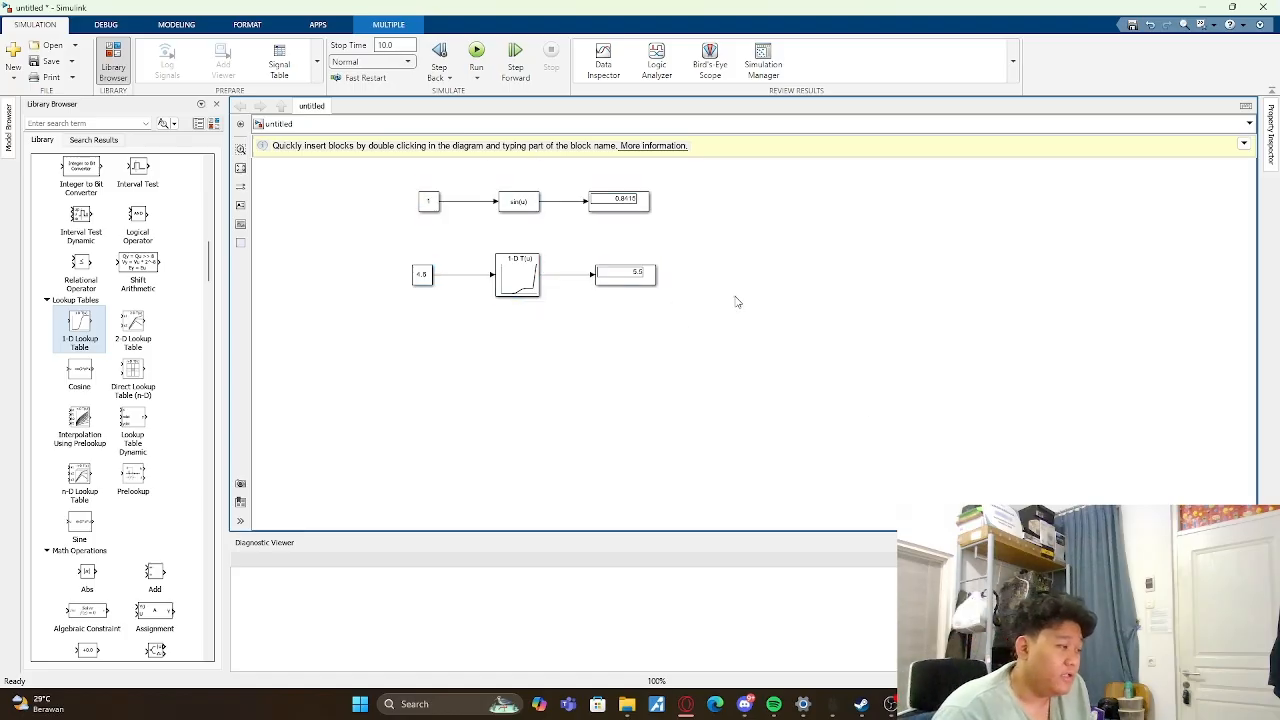
pyautogui.moveTo(385, 161); pyautogui.dragTo(802, 418)
pyautogui.click(825, 271)
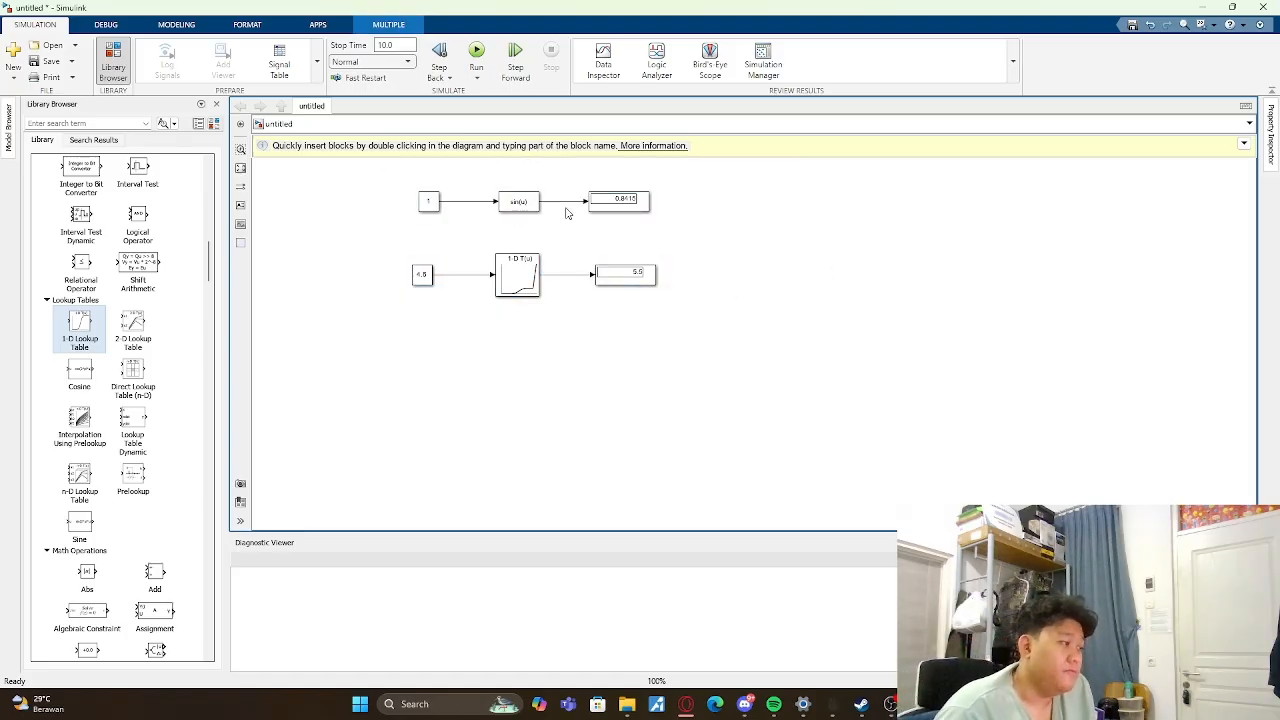
pyautogui.click(509, 201)
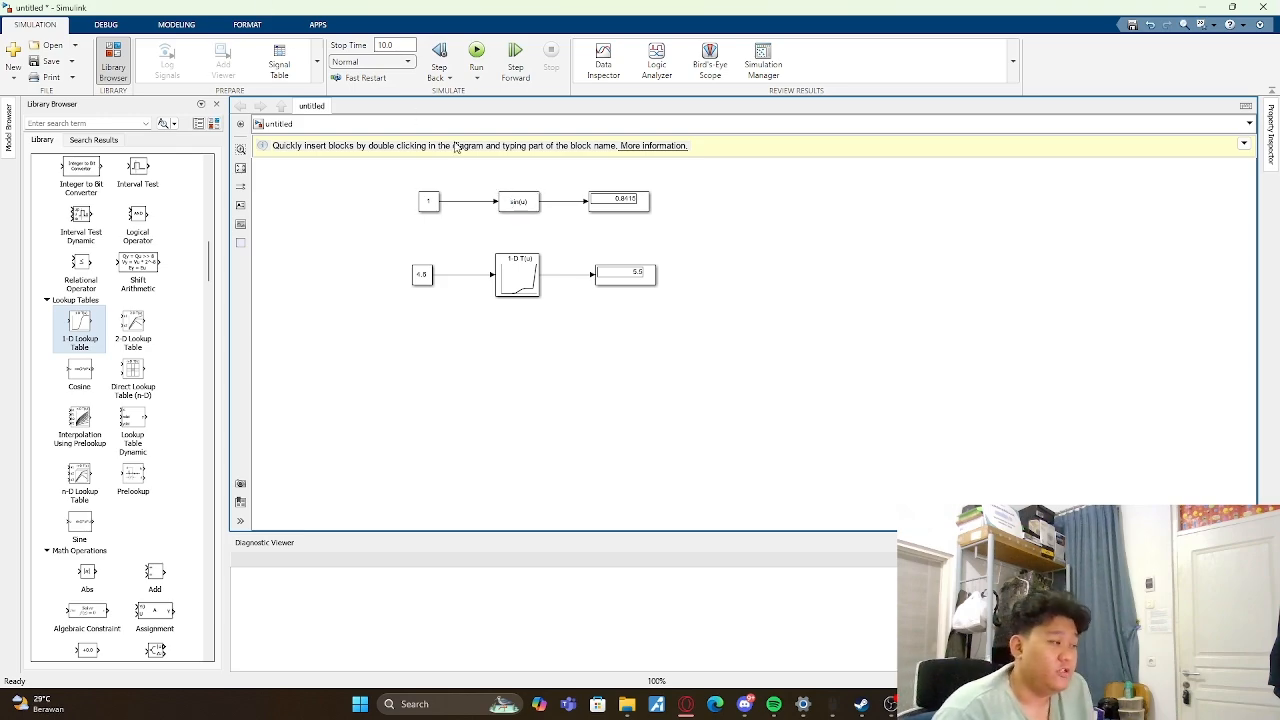
pyautogui.scroll(-5, 62, 275)
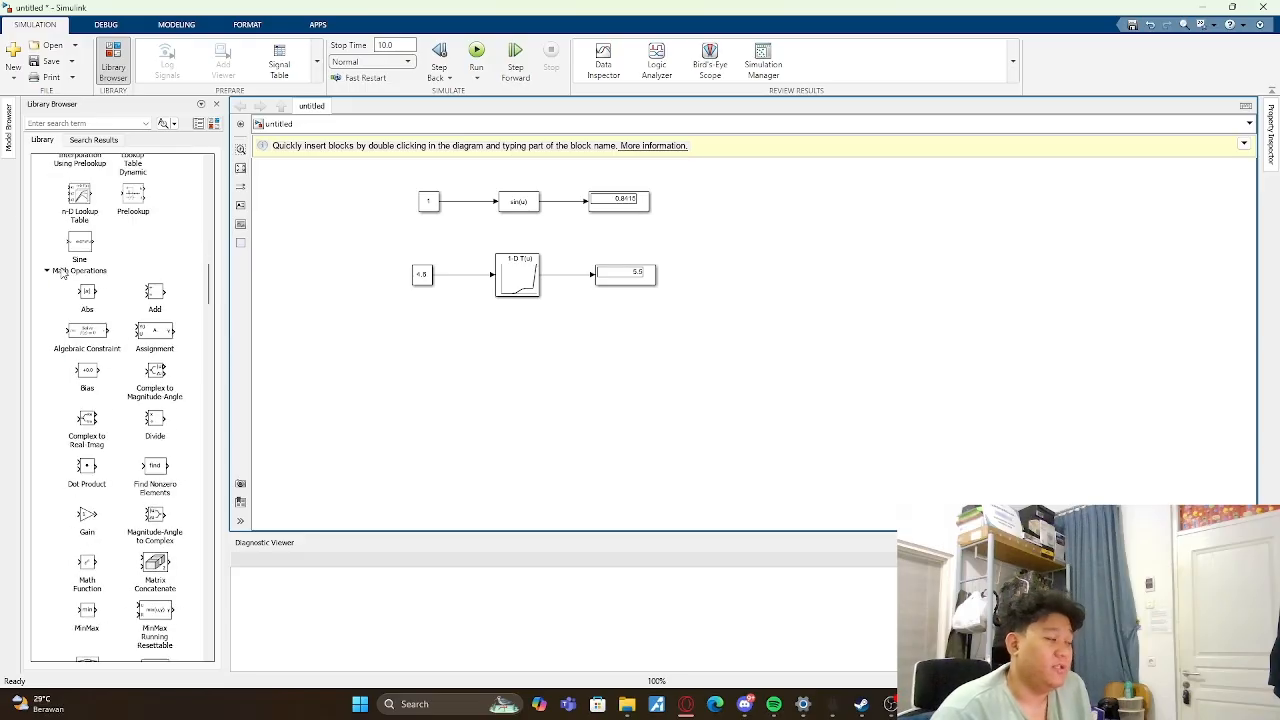
# - Review the table data and breakpoints in the 1-D Lookup Table's block parameters, then close them unchanged
pyautogui.doubleClick(503, 271)
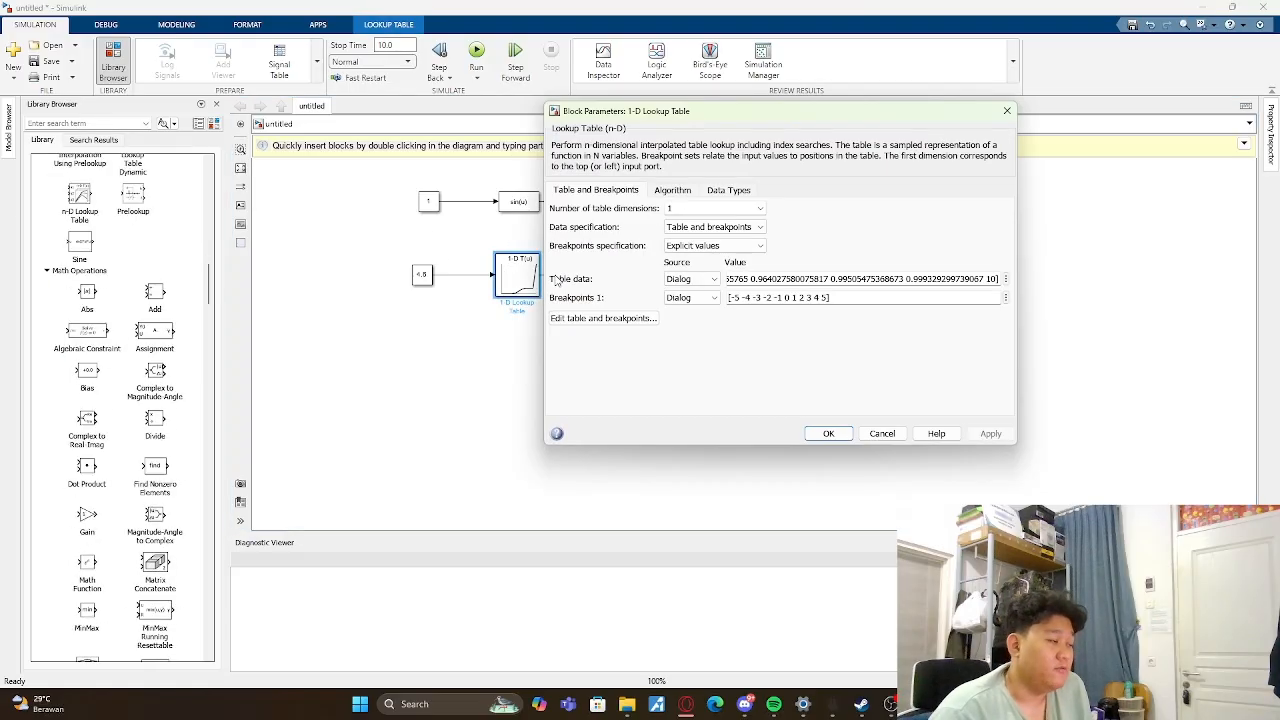
pyautogui.click(1006, 110)
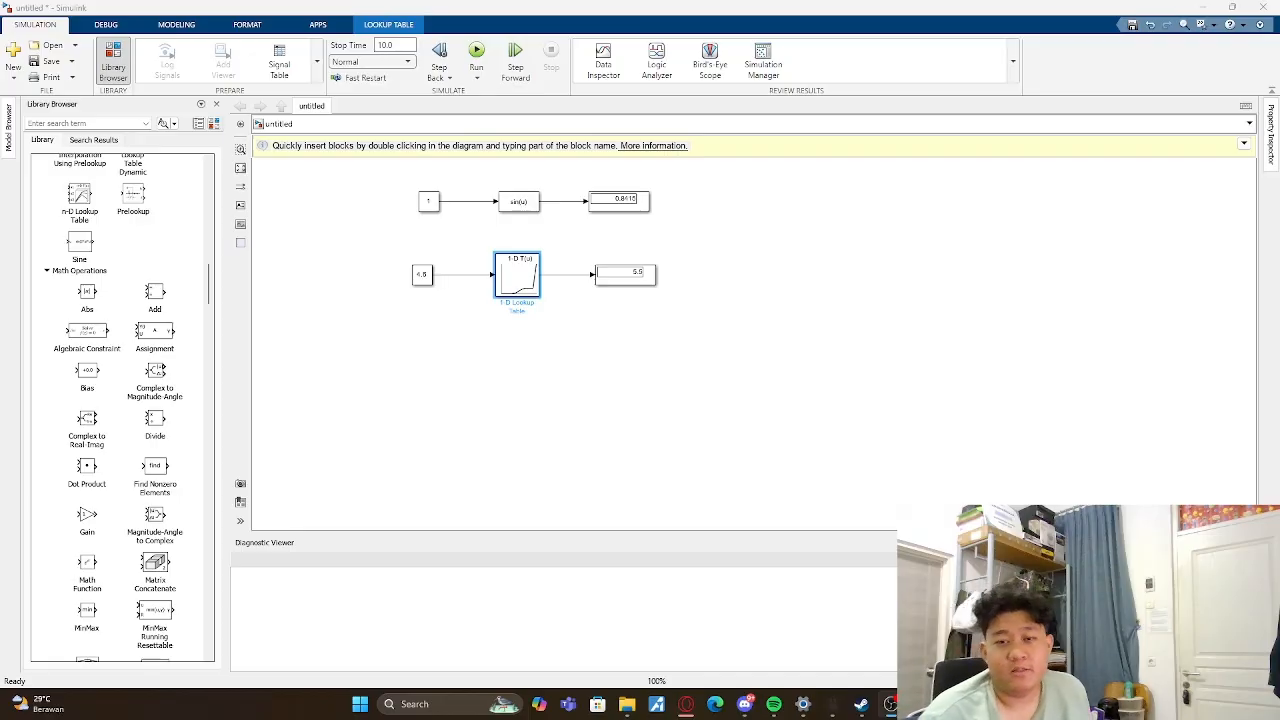
pyautogui.hotkey('alt', 'Tab')
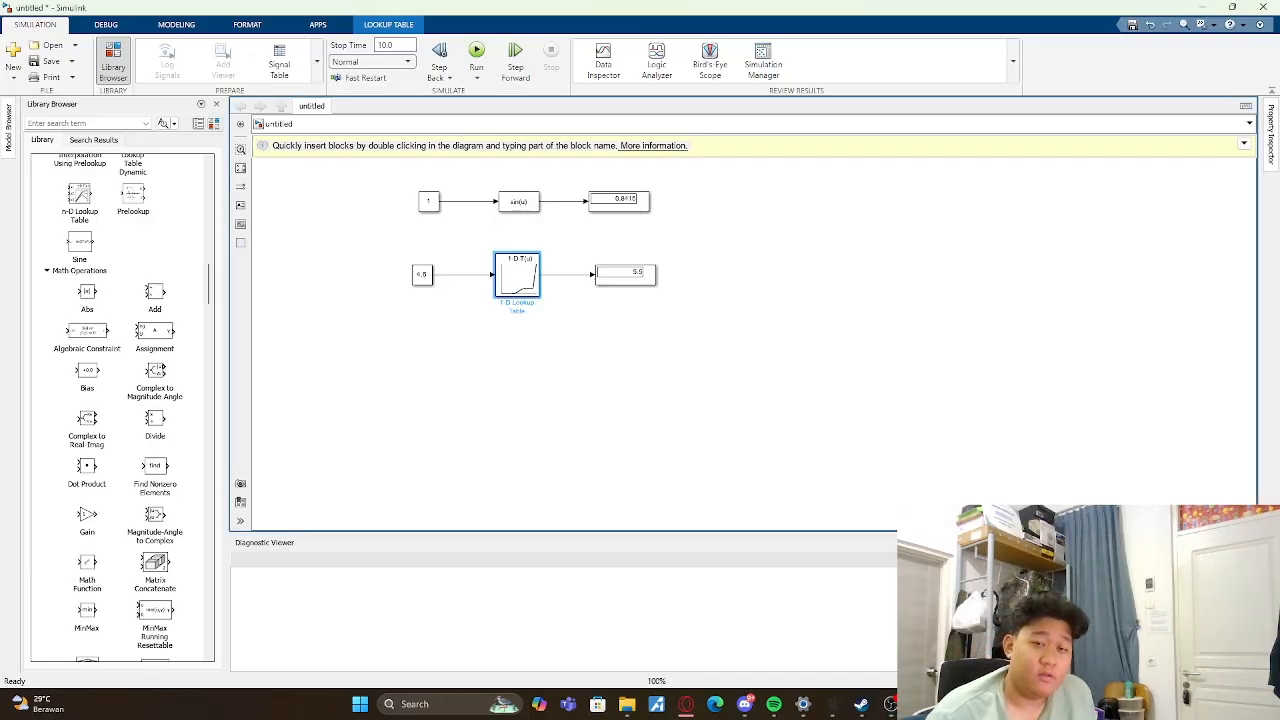
# - Delete both block chains, the Fcn one and the 1-D Lookup Table one, to empty the canvas
pyautogui.moveTo(405, 186); pyautogui.dragTo(746, 358)
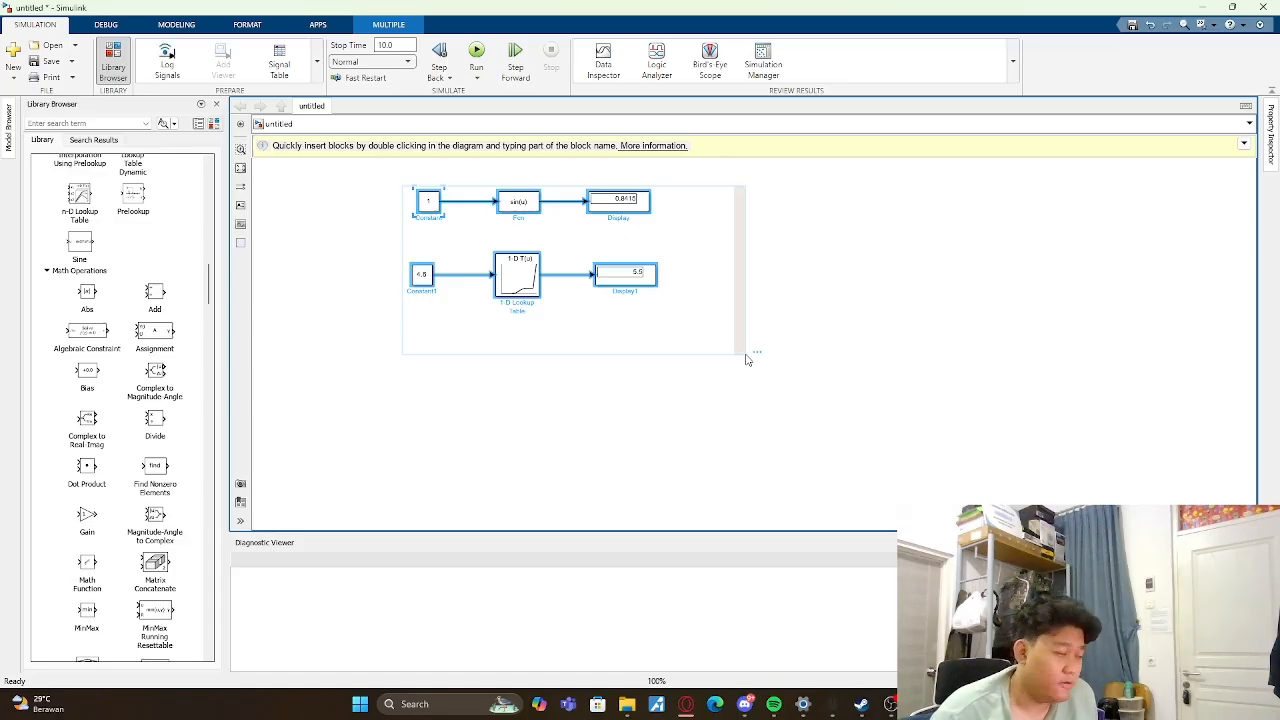
pyautogui.press('Delete')
# - Add a Mux and a Demux from the commonly used blocks, placing the Demux above the Mux
pyautogui.scroll(10, 150, 268)
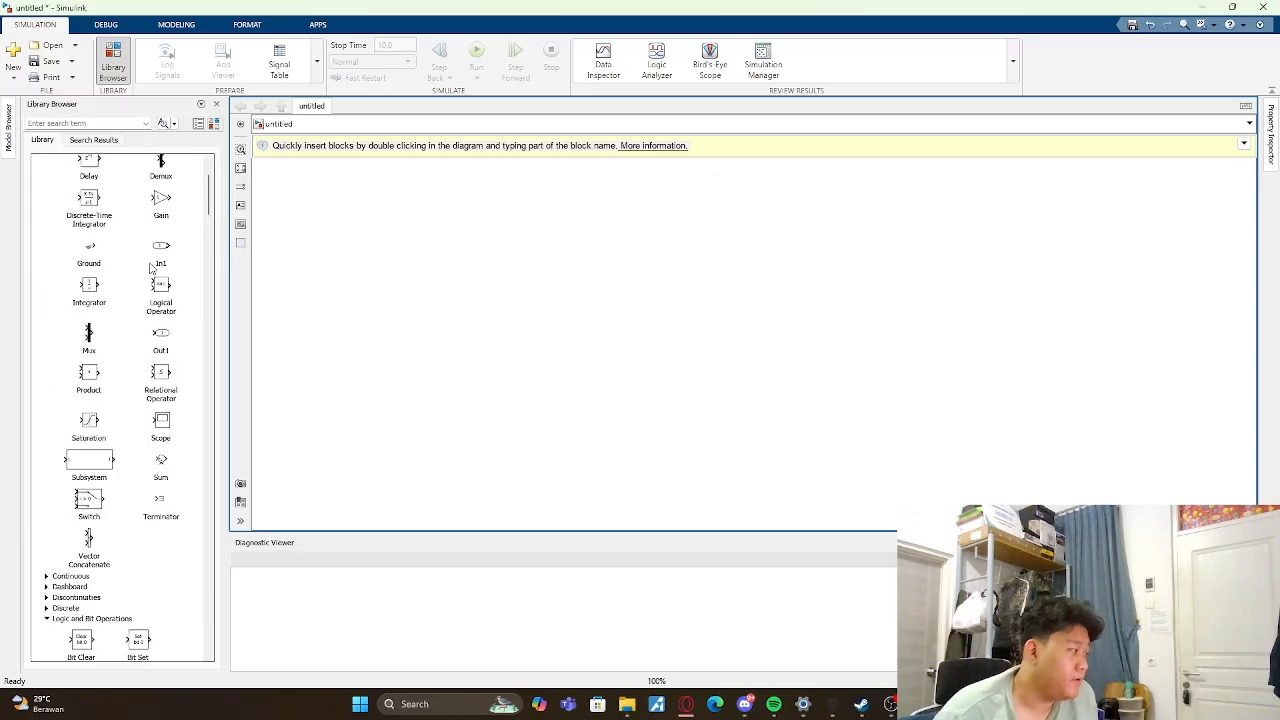
pyautogui.scroll(3, 150, 268)
pyautogui.click(91, 247)
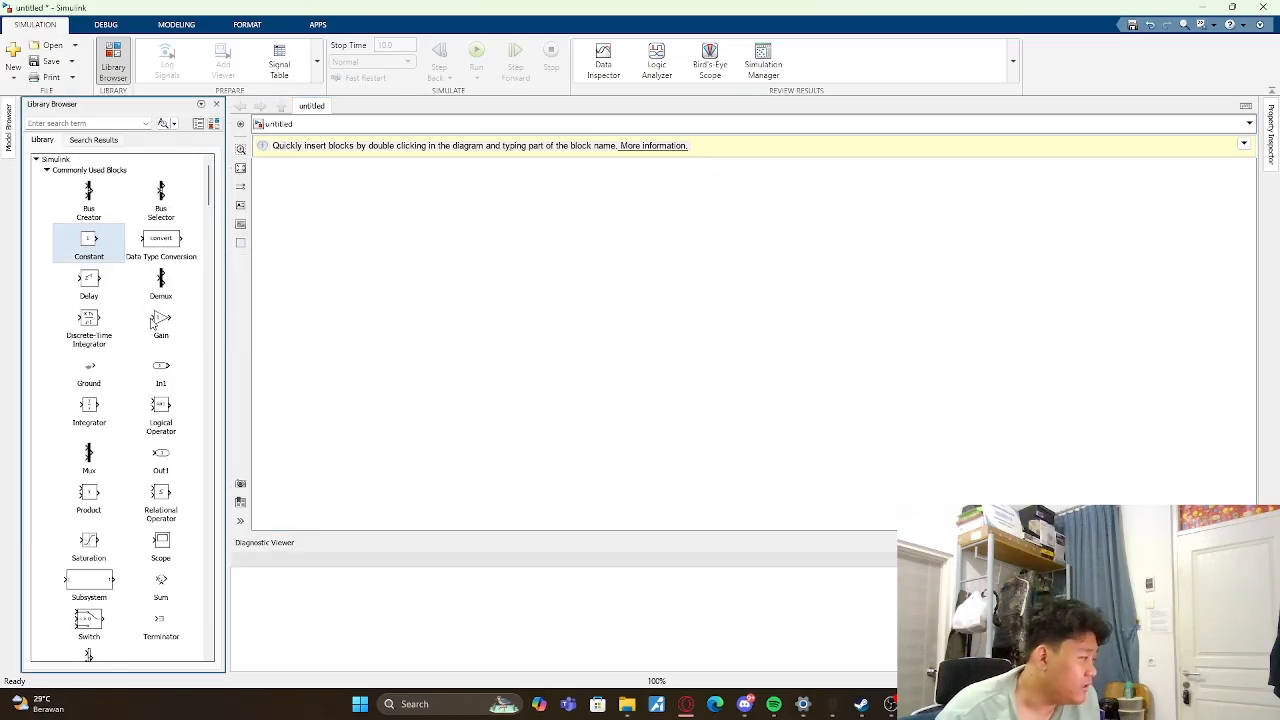
pyautogui.doubleClick(91, 452)
pyautogui.moveTo(91, 452); pyautogui.dragTo(363, 331)
pyautogui.click(657, 430)
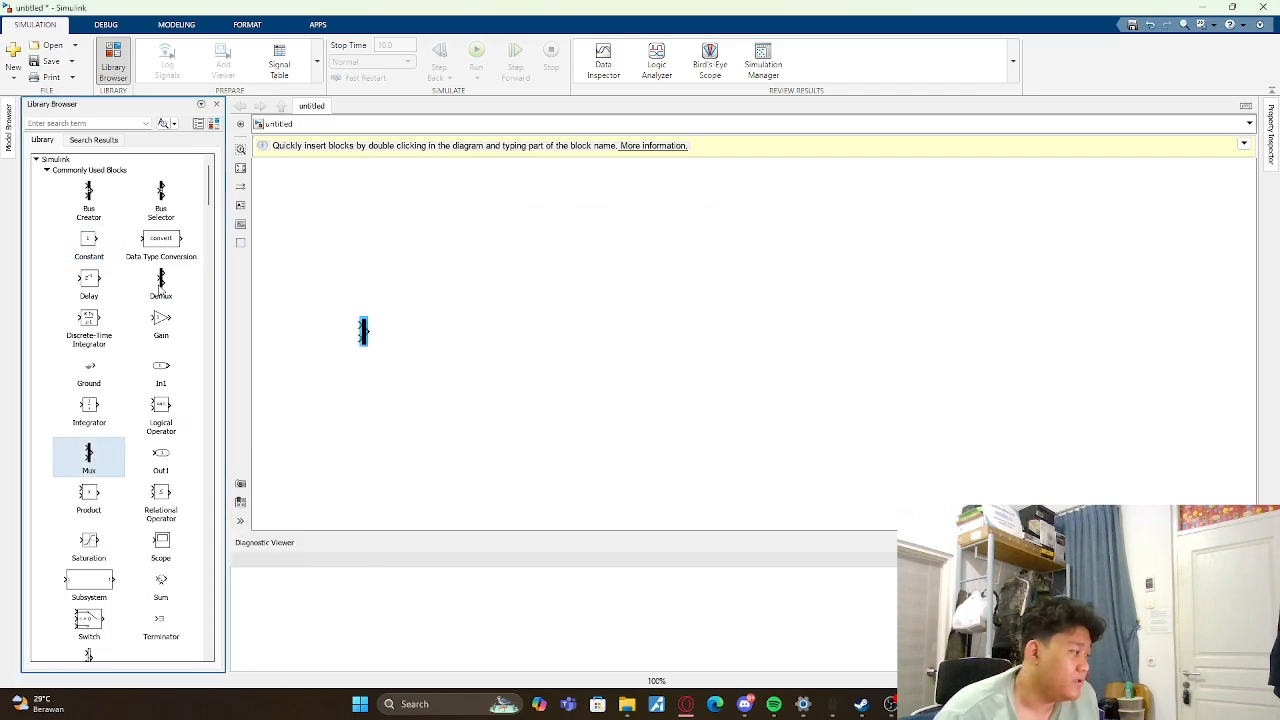
pyautogui.moveTo(160, 288); pyautogui.dragTo(454, 258)
pyautogui.moveTo(363, 335); pyautogui.dragTo(465, 345)
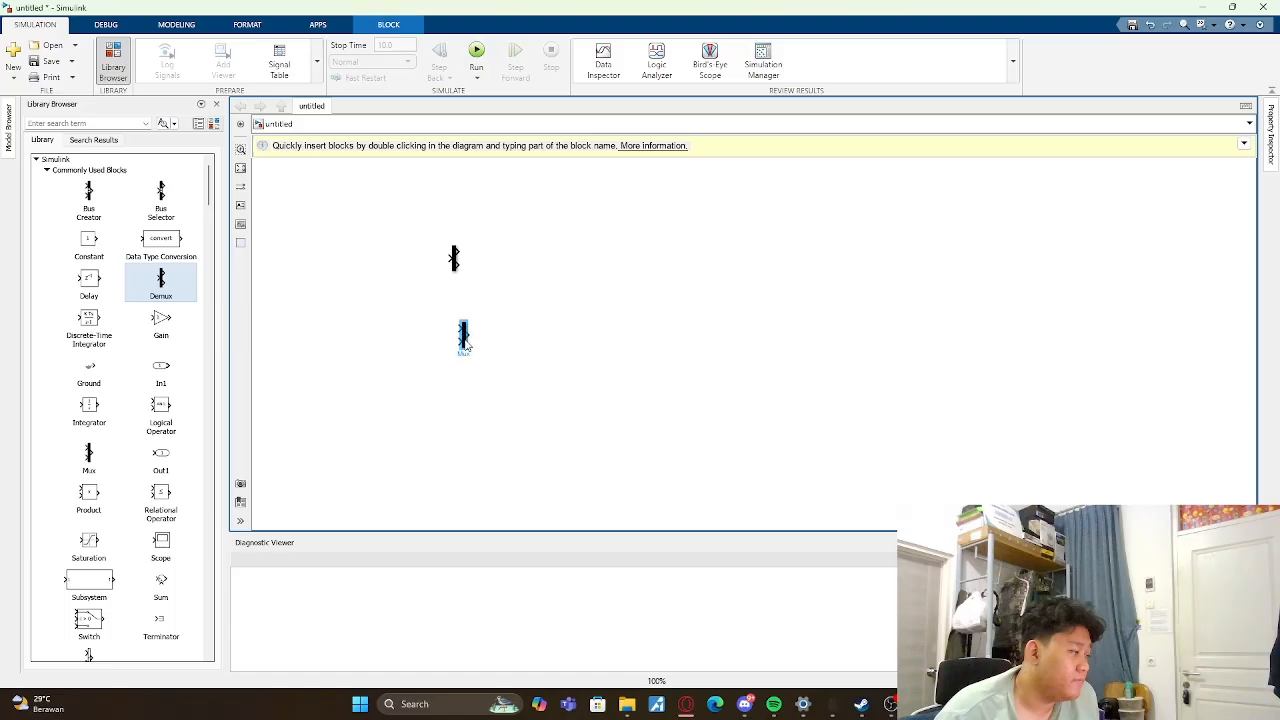
pyautogui.click(558, 372)
# - Add a Sine Wave source block to the left of the Mux, level with it
pyautogui.scroll(-10, 167, 374)
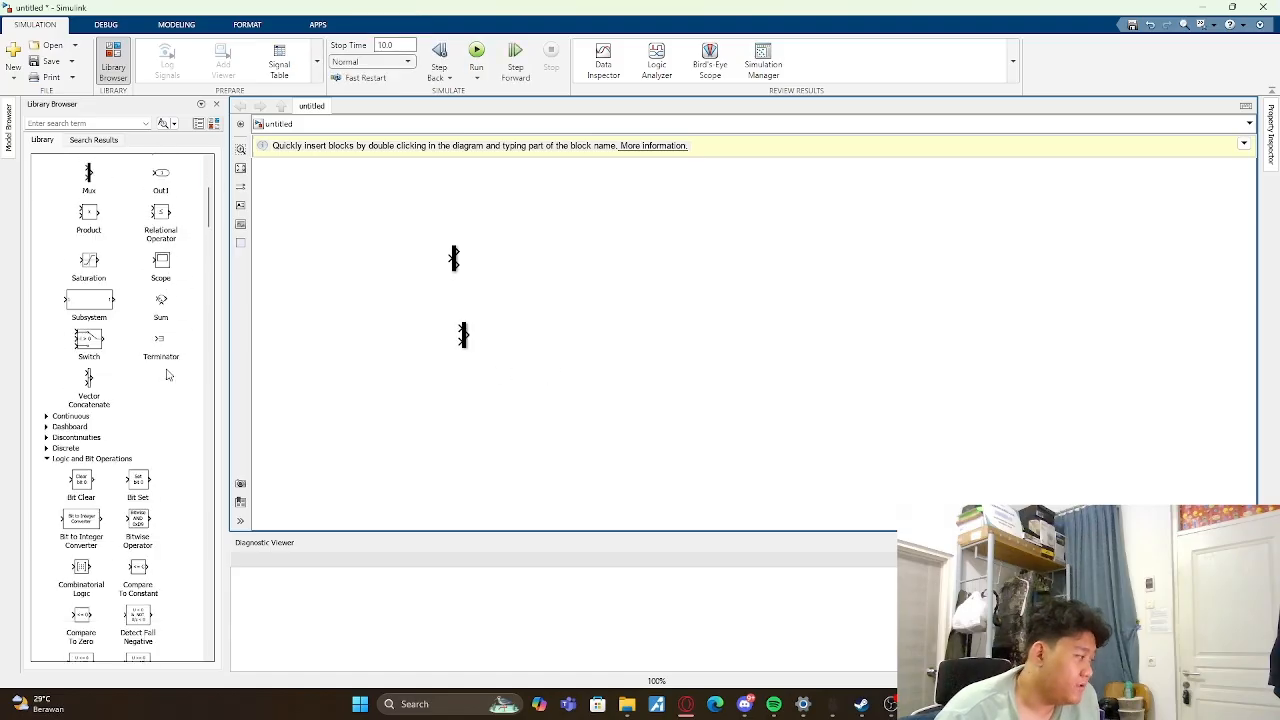
pyautogui.scroll(-5, 167, 374)
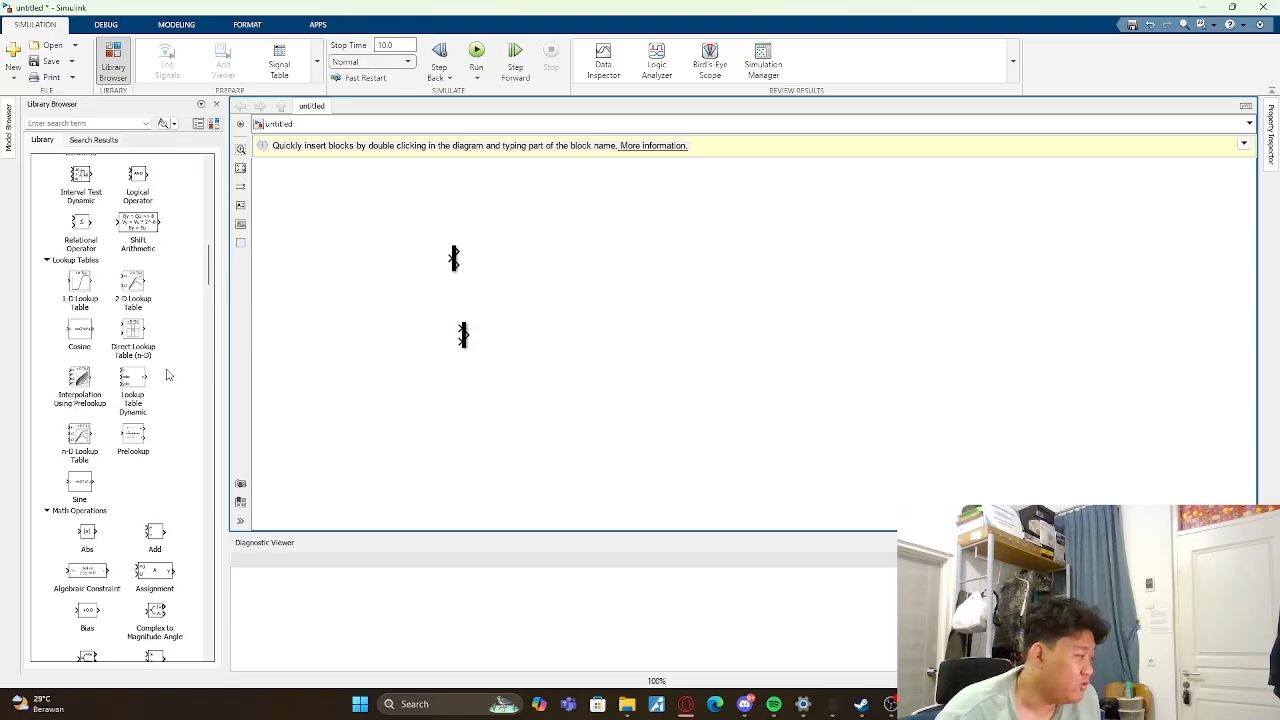
pyautogui.scroll(-8, 167, 374)
pyautogui.scroll(-5, 167, 374)
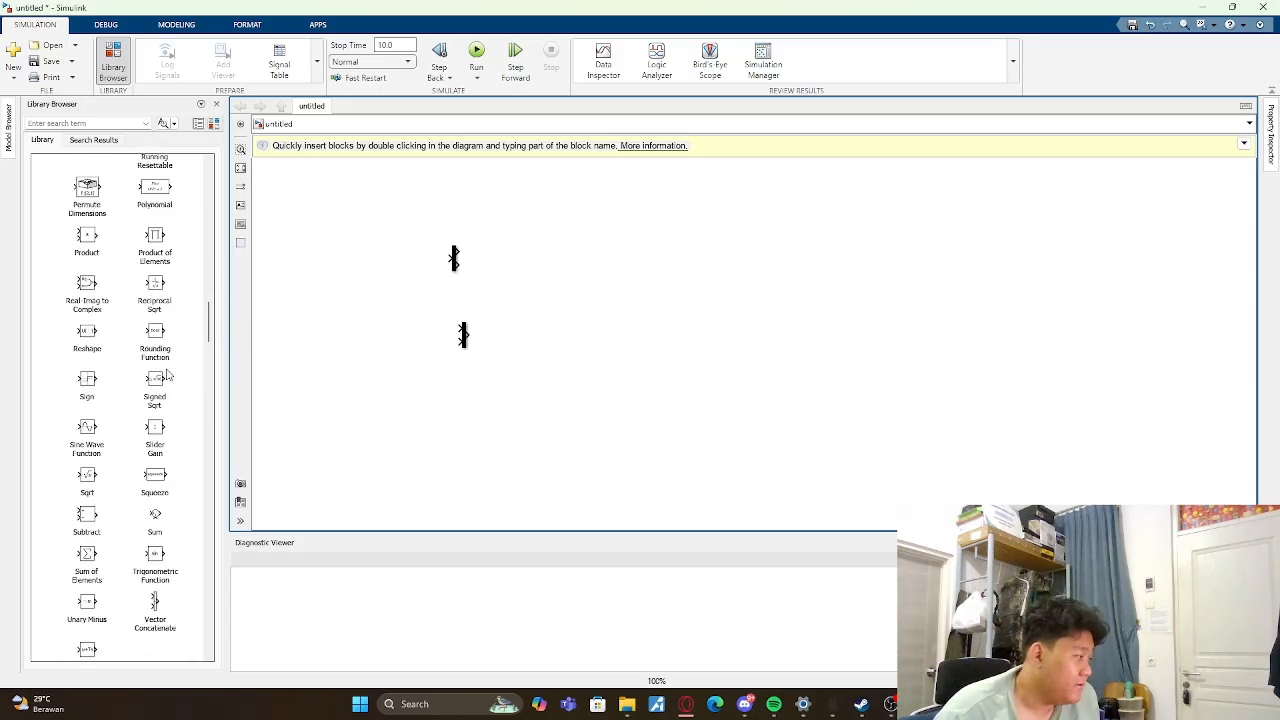
pyautogui.scroll(1, 167, 374)
pyautogui.scroll(-15, 167, 374)
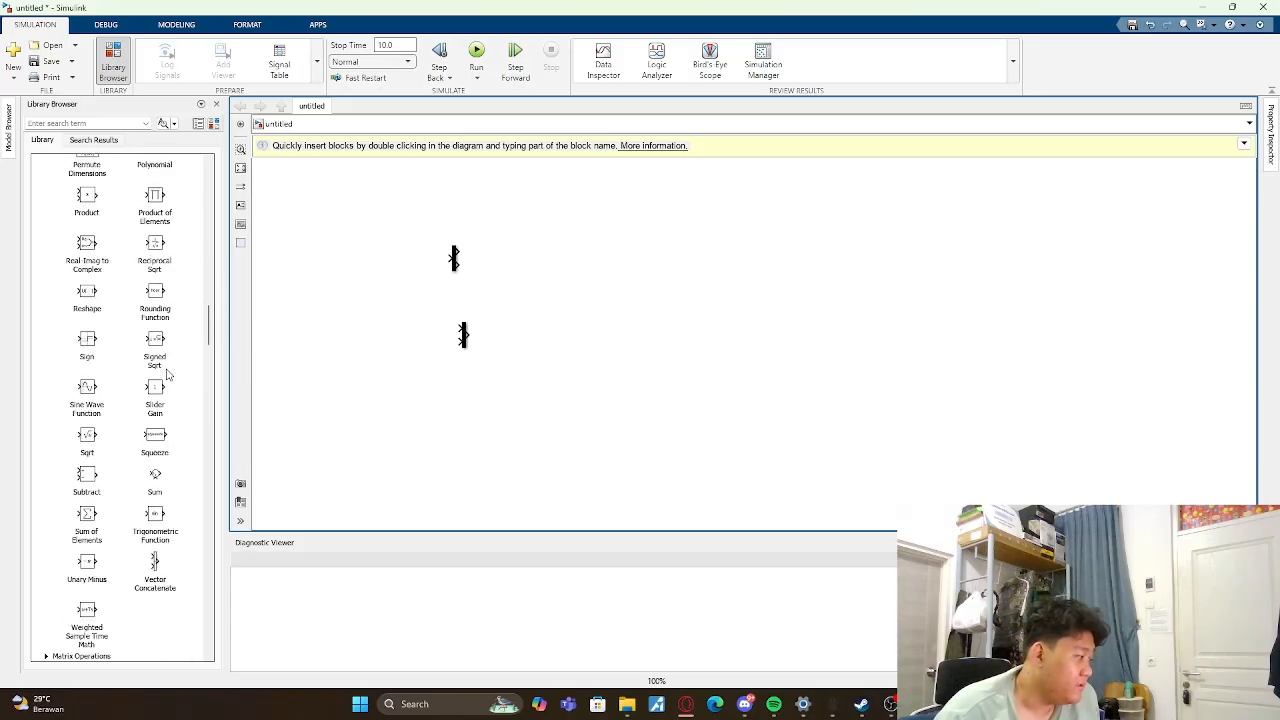
pyautogui.scroll(-10, 163, 387)
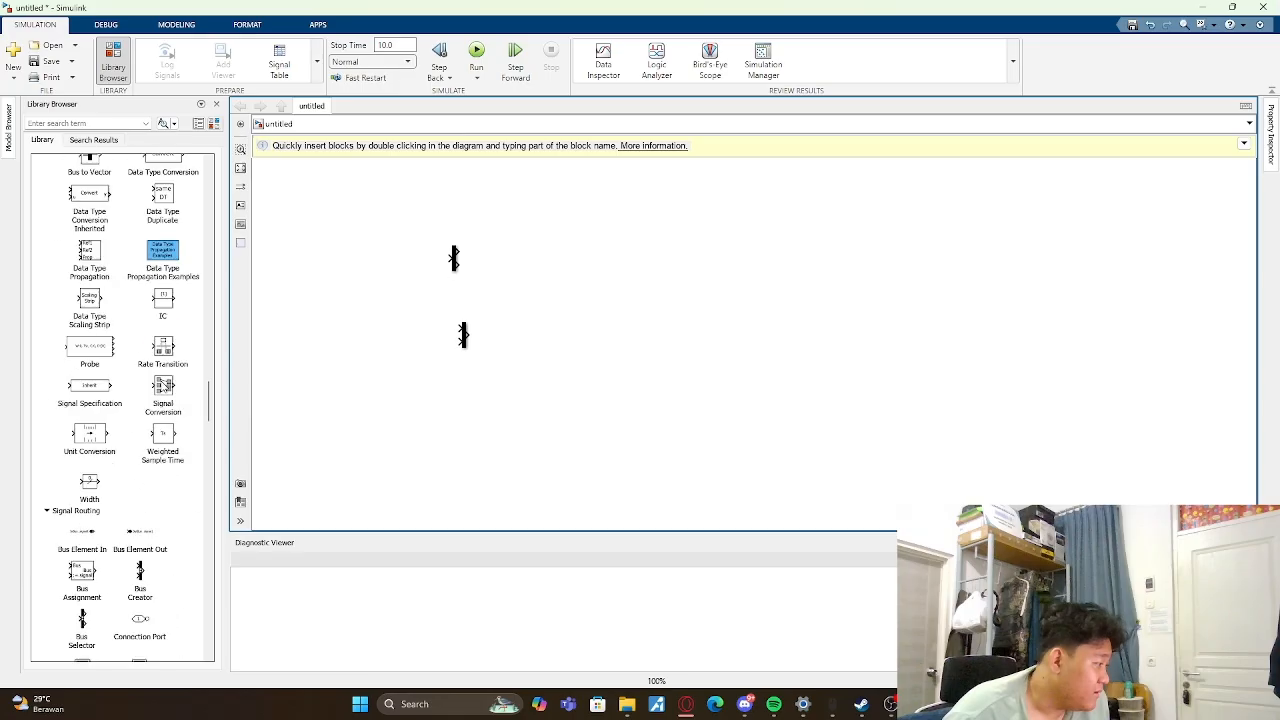
pyautogui.scroll(-20, 163, 387)
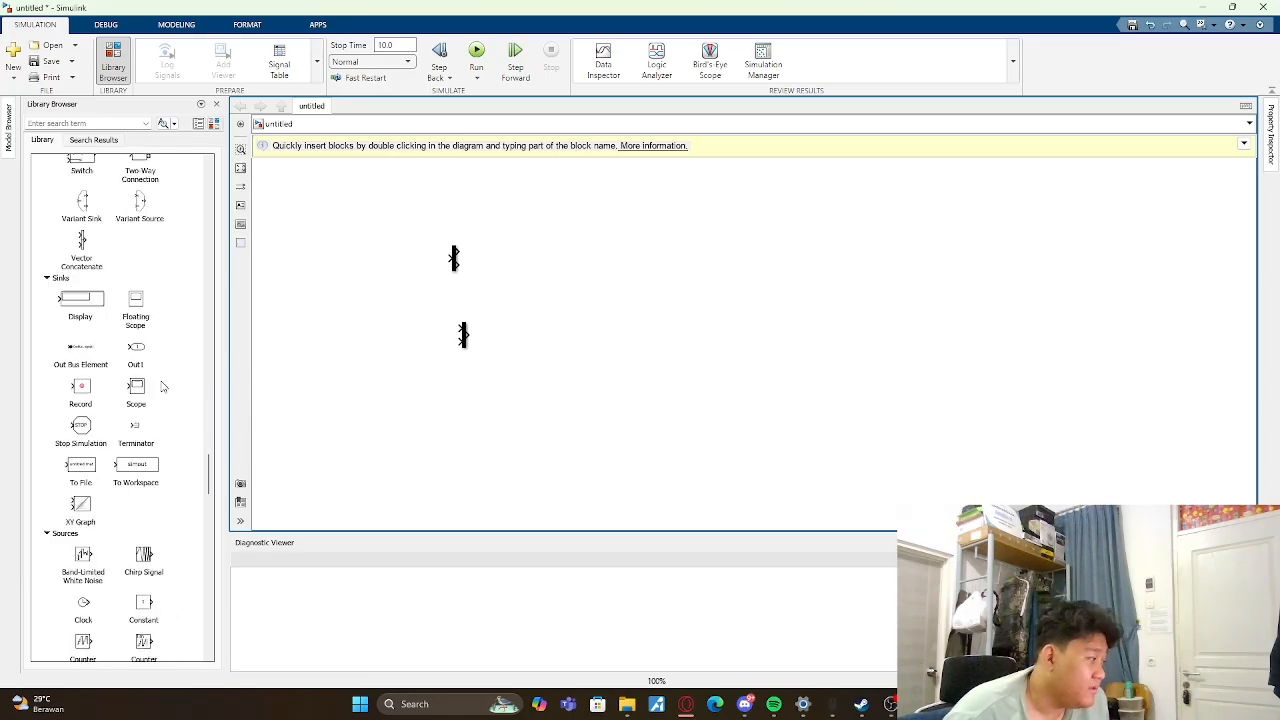
pyautogui.scroll(-5, 163, 387)
pyautogui.scroll(4, 163, 387)
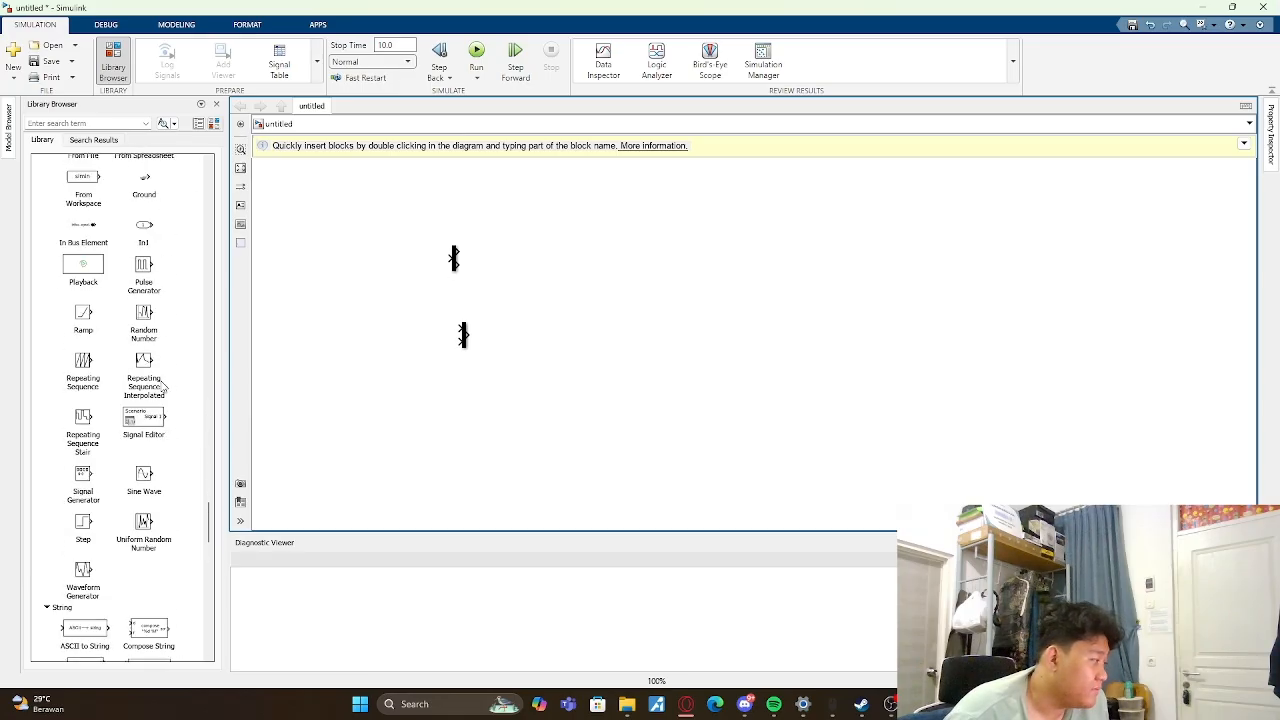
pyautogui.scroll(5, 115, 360)
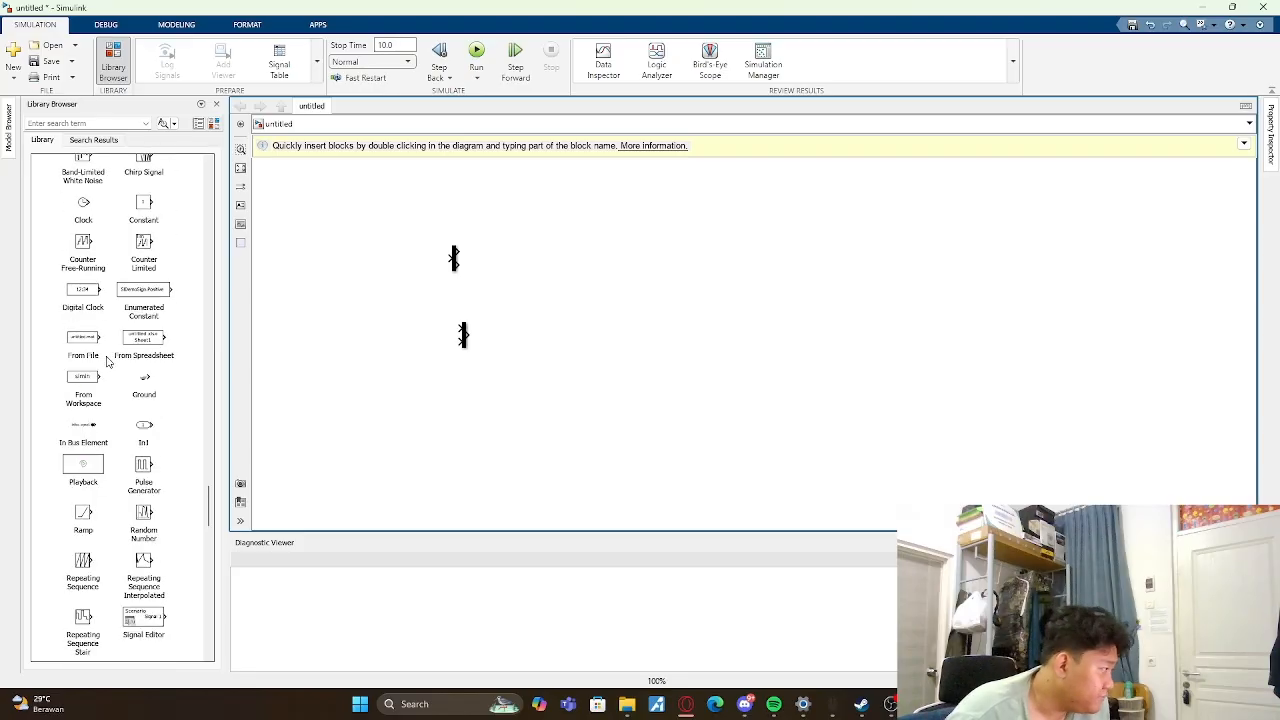
pyautogui.scroll(-5, 108, 362)
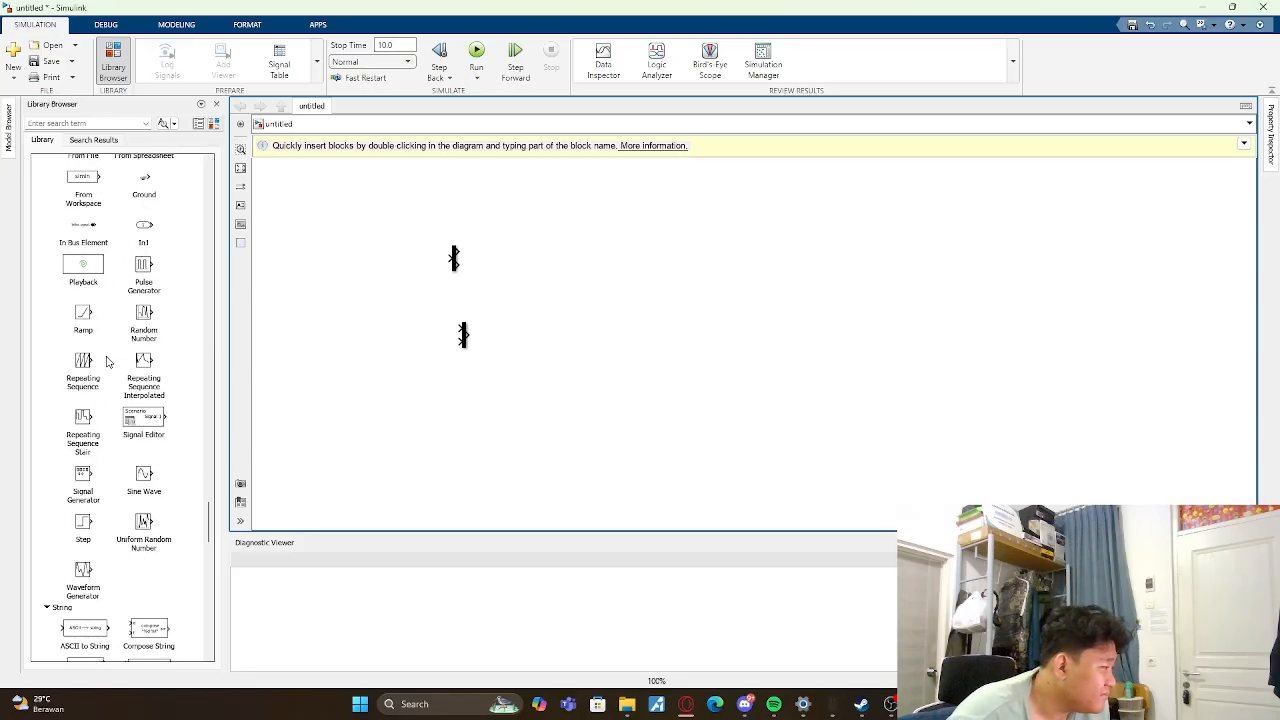
pyautogui.scroll(-1, 121, 378)
pyautogui.click(144, 439)
pyautogui.moveTo(144, 441); pyautogui.dragTo(514, 343)
pyautogui.click(784, 104)
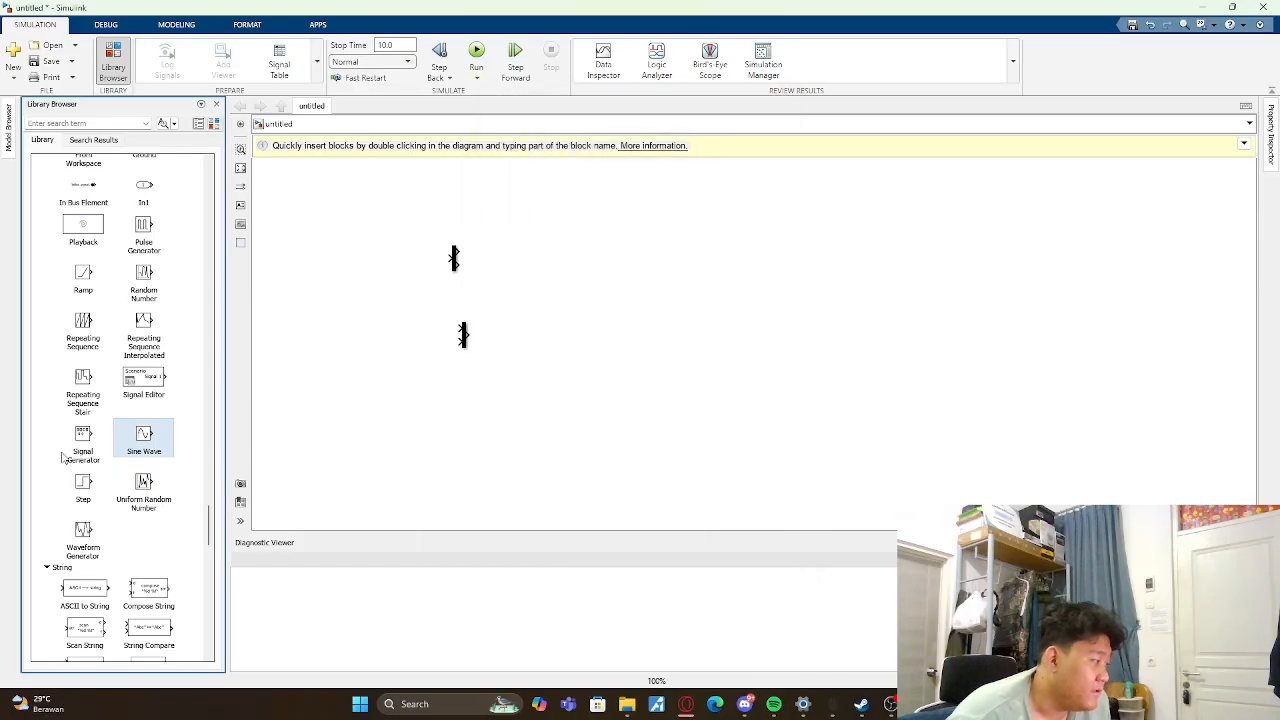
pyautogui.moveTo(130, 442); pyautogui.dragTo(355, 337)
# - Add a Gain block between the Sine Wave and the Mux, with the Mux shifted right to make room
pyautogui.scroll(5, 160, 481)
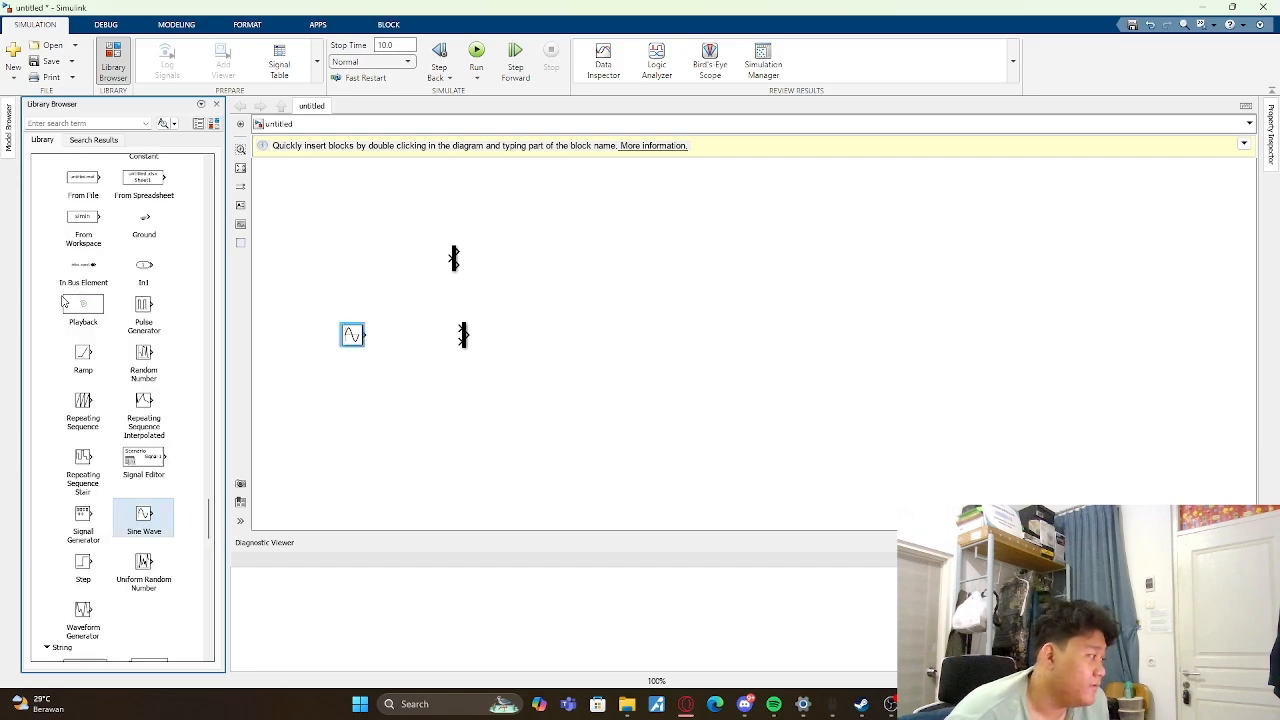
pyautogui.moveTo(211, 477); pyautogui.dragTo(209, 186)
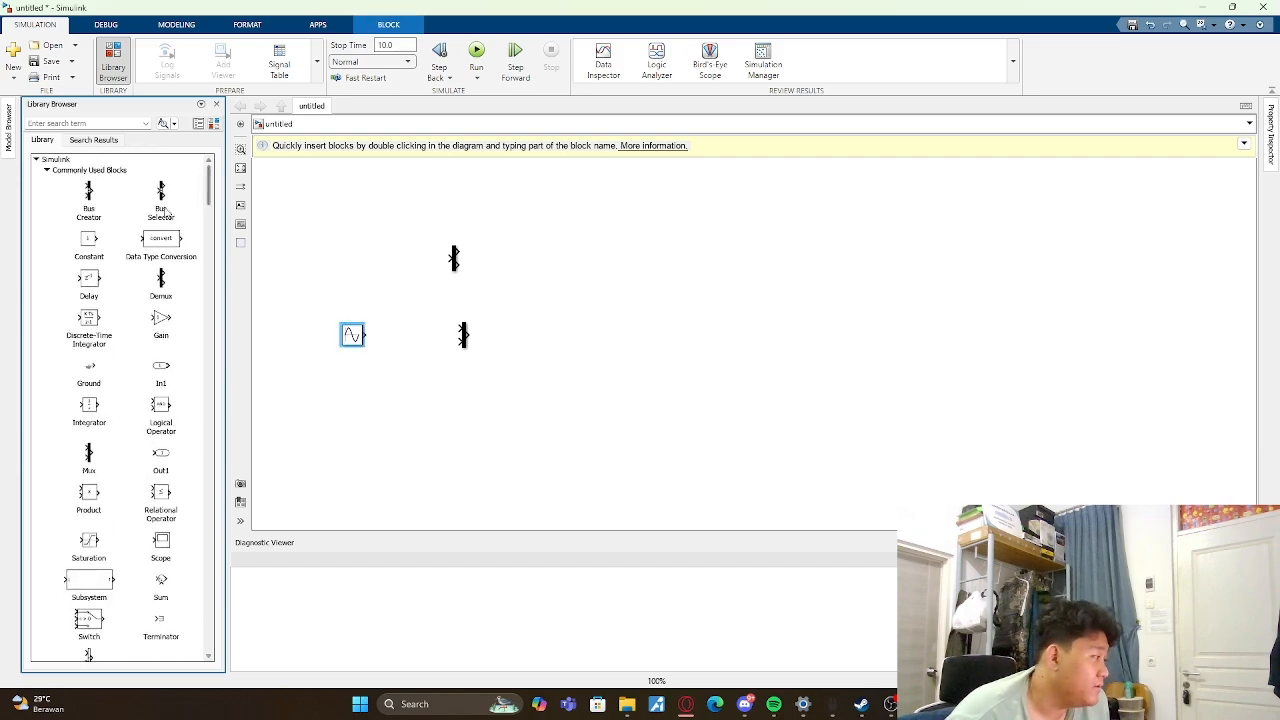
pyautogui.moveTo(163, 320); pyautogui.dragTo(549, 338)
pyautogui.click(520, 355)
pyautogui.moveTo(399, 340); pyautogui.dragTo(426, 338)
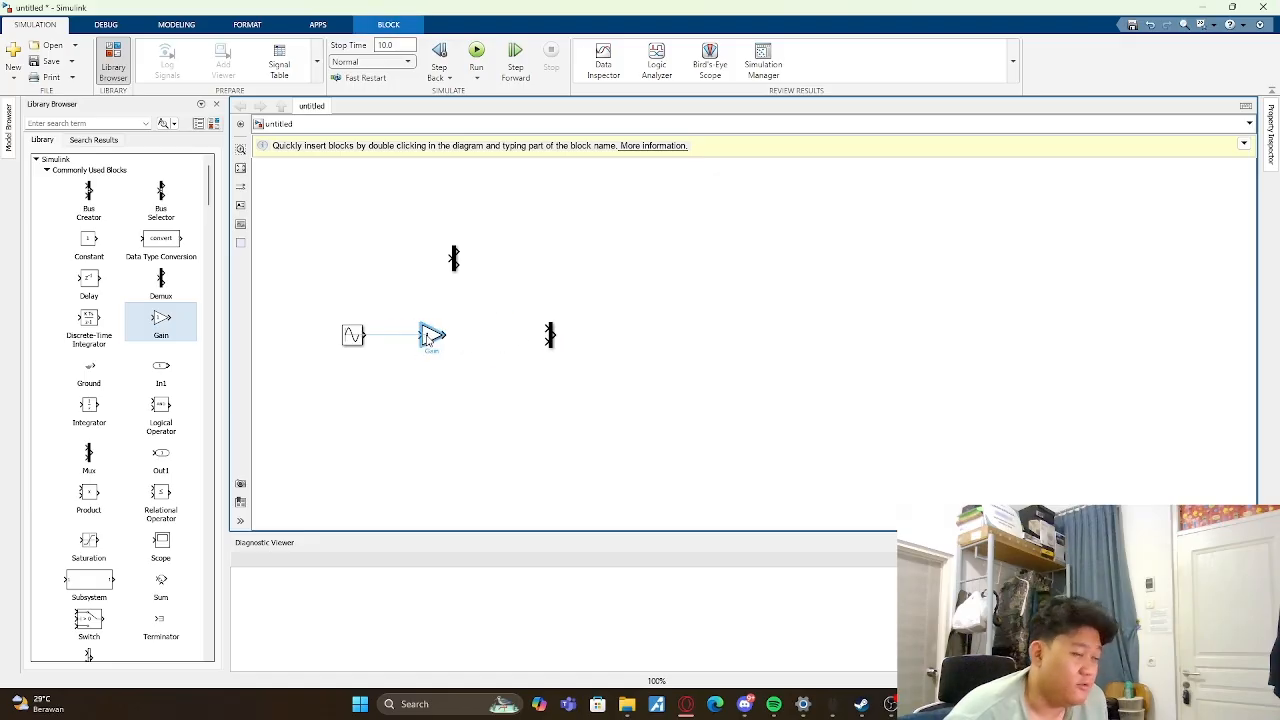
pyautogui.click(736, 334)
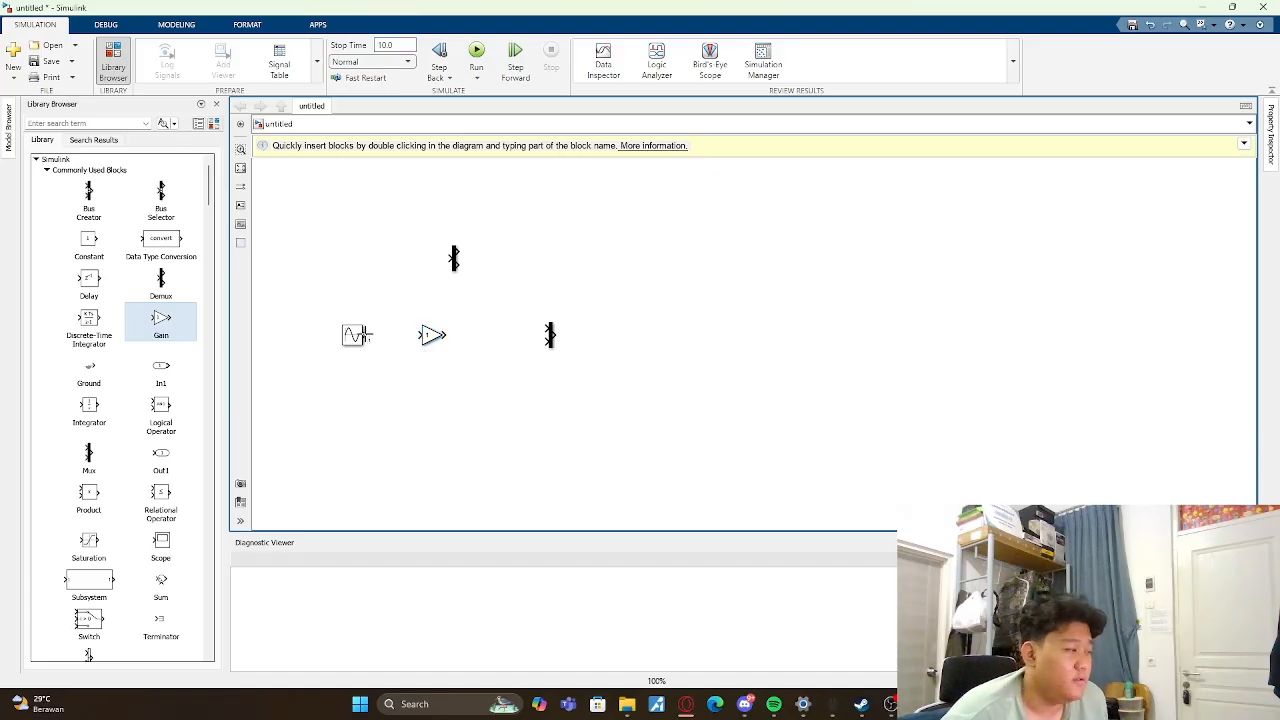
pyautogui.moveTo(452, 258); pyautogui.dragTo(579, 280)
pyautogui.hotkey('ctrl', 'z')
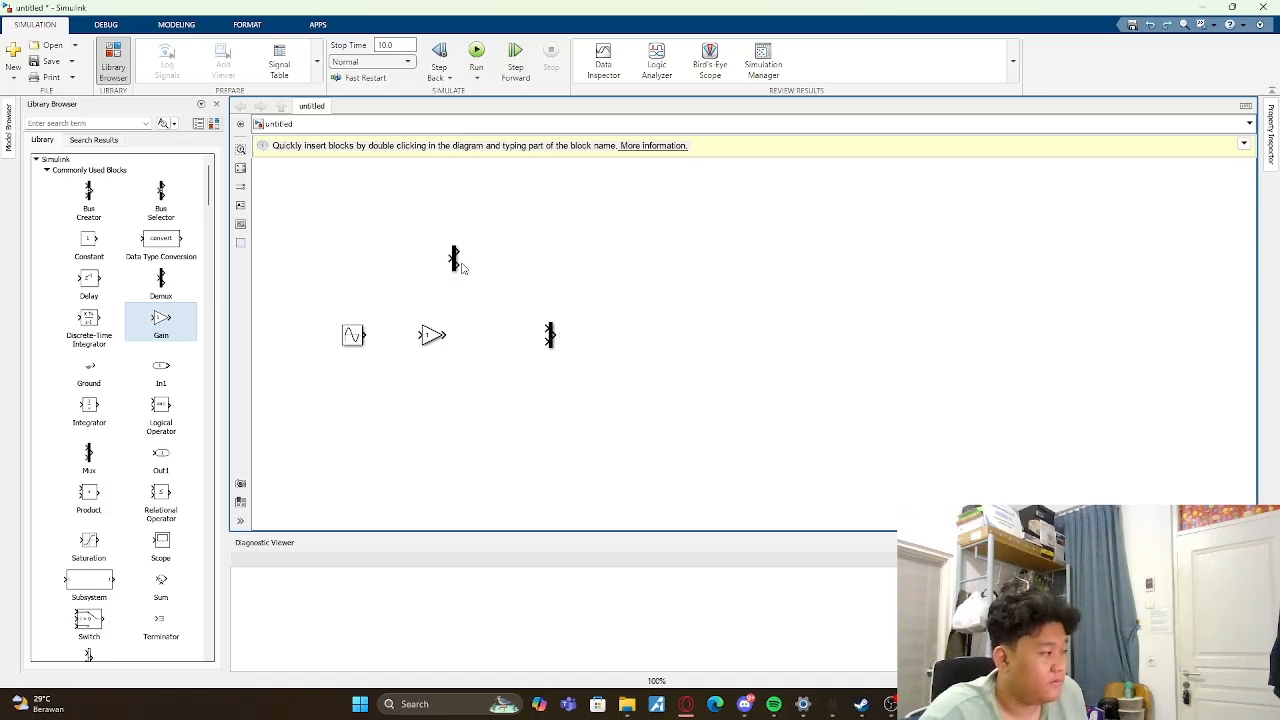
pyautogui.moveTo(440, 255)
pyautogui.mouseDown()
pyautogui.moveTo(608, 246)
pyautogui.moveTo(401, 212)
pyautogui.mouseUp()
pyautogui.hotkey('ctrl', 'z')
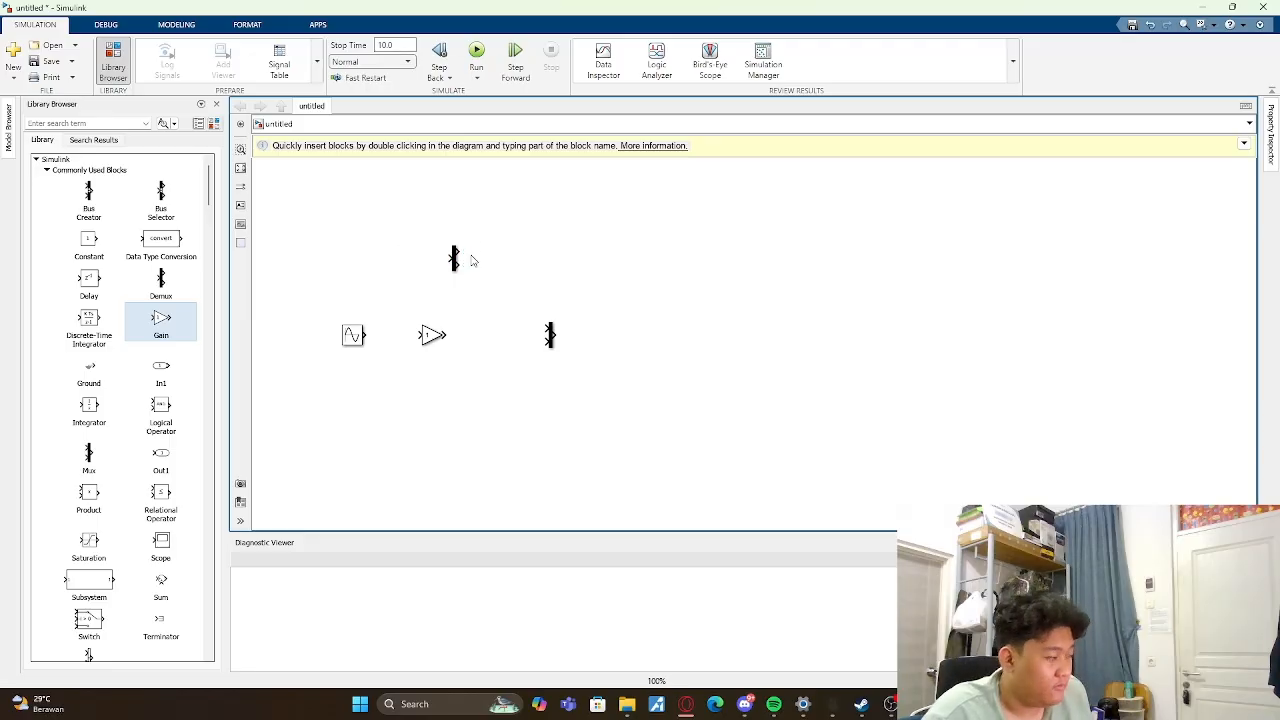
pyautogui.click(454, 258)
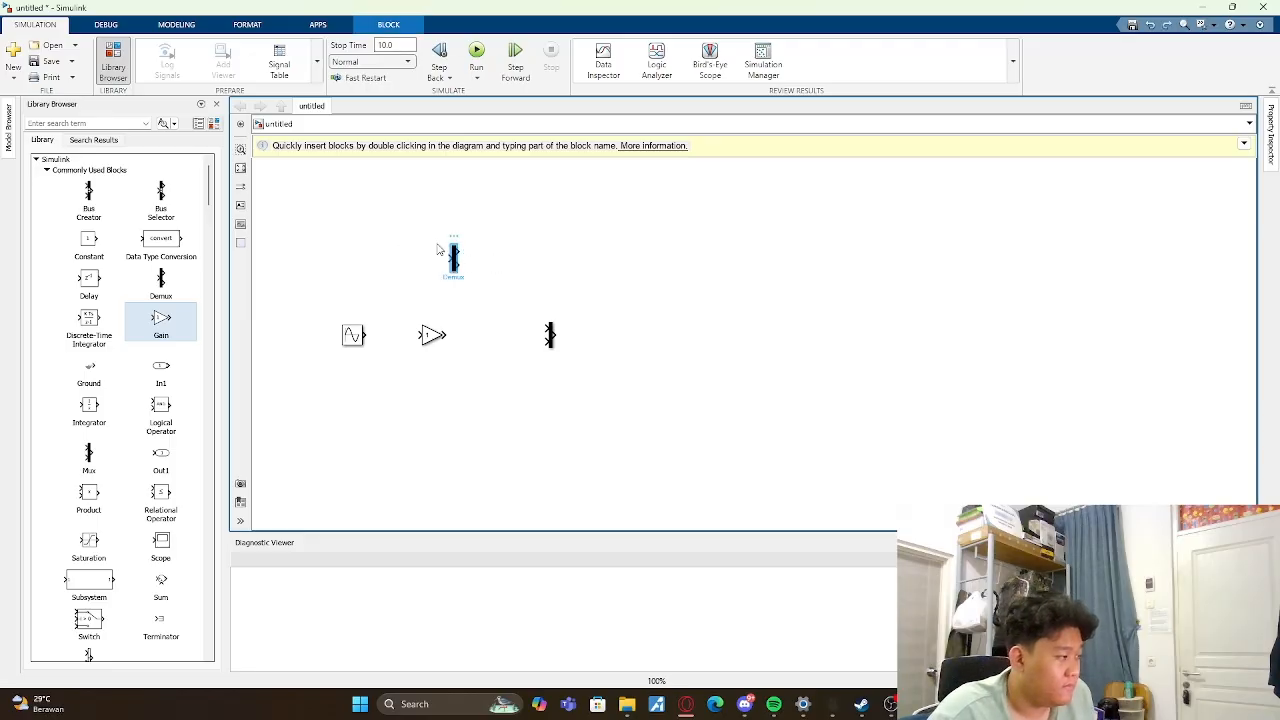
pyautogui.moveTo(440, 257); pyautogui.dragTo(558, 276)
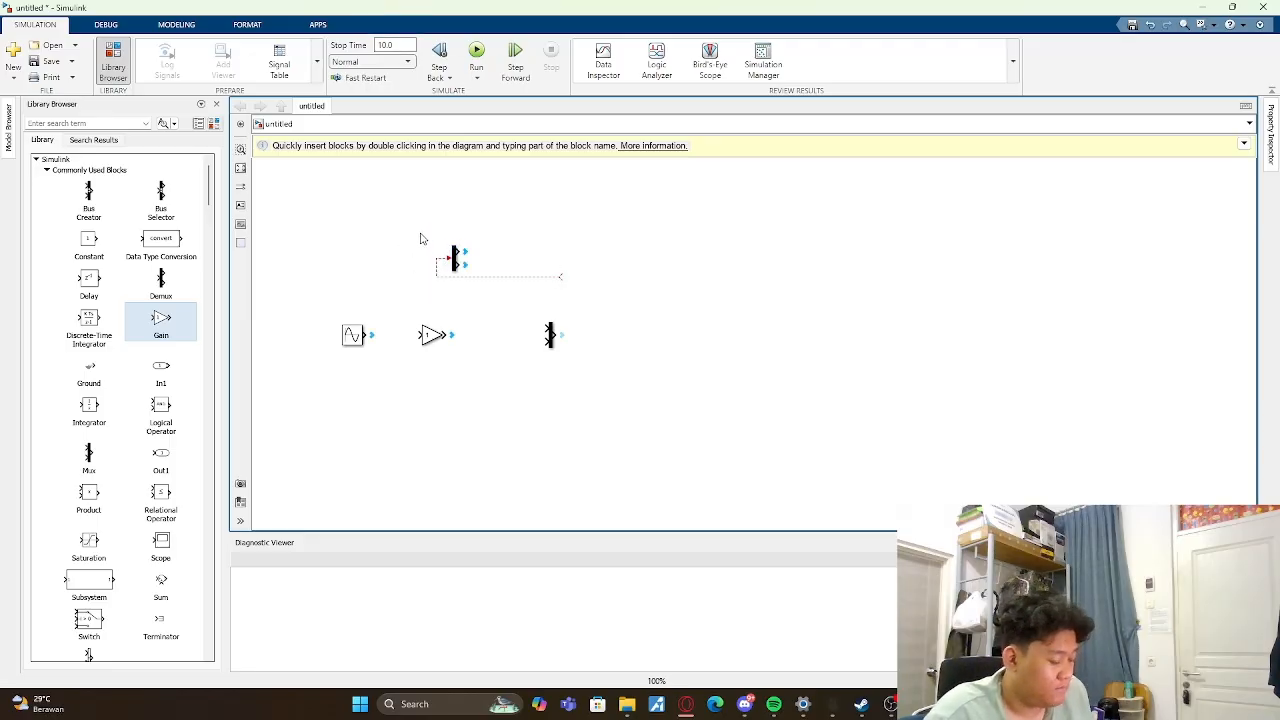
pyautogui.hotkey('ctrl', 'z')
# - Move the Demux block to the right, above and slightly beyond the Mux
pyautogui.moveTo(388, 209); pyautogui.dragTo(555, 285)
pyautogui.moveTo(418, 234); pyautogui.dragTo(500, 304)
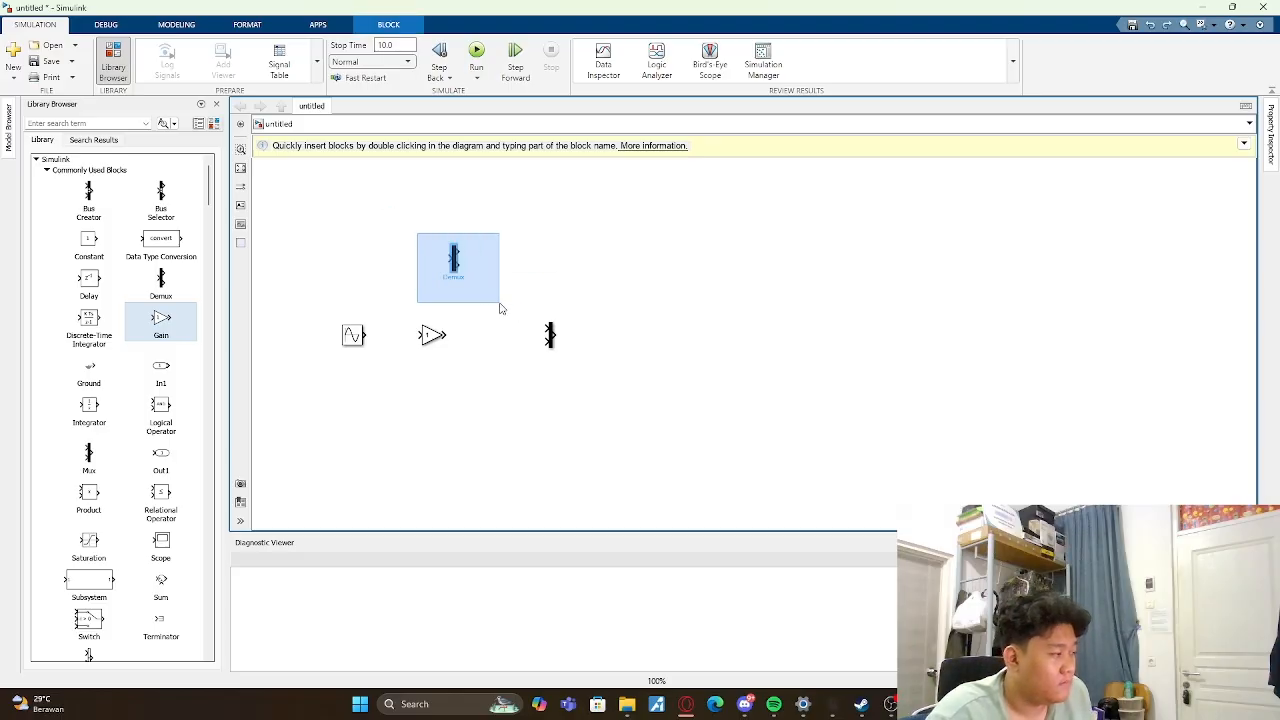
pyautogui.moveTo(456, 266); pyautogui.dragTo(590, 263)
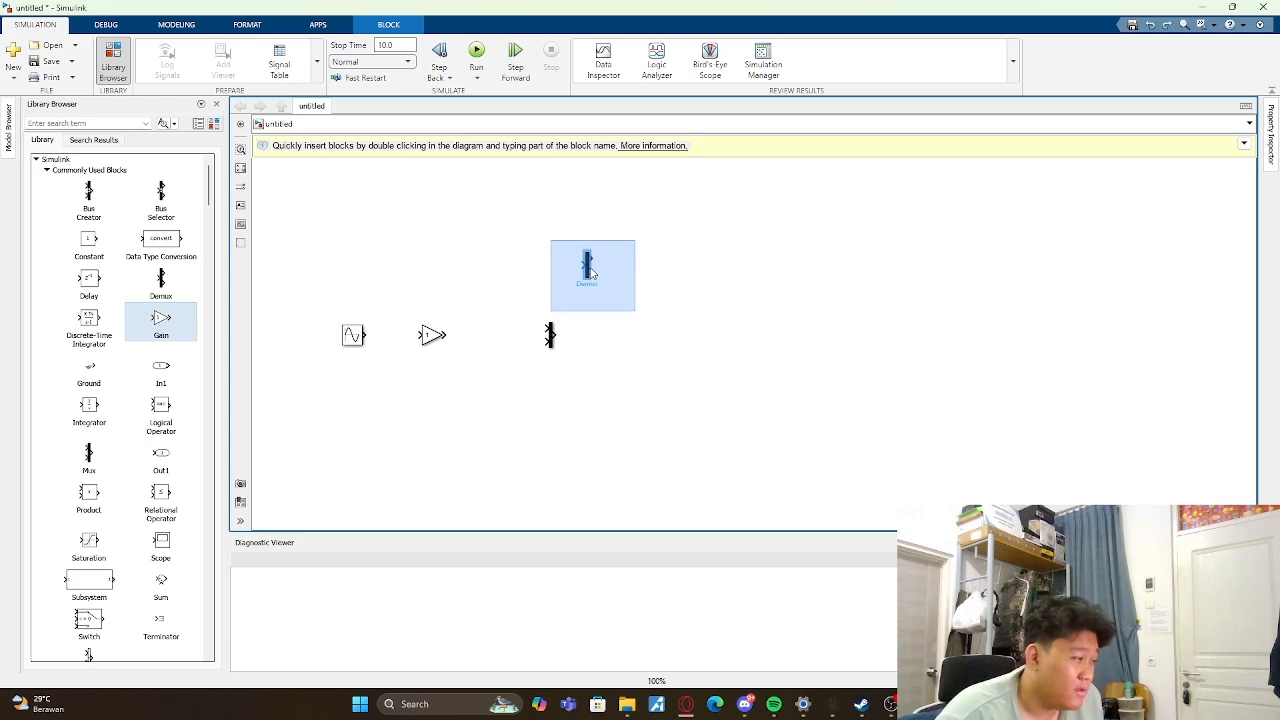
# - Add three Scope blocks from the Sinks library, two to the right of the Demux and one level with the Mux
pyautogui.click(543, 357)
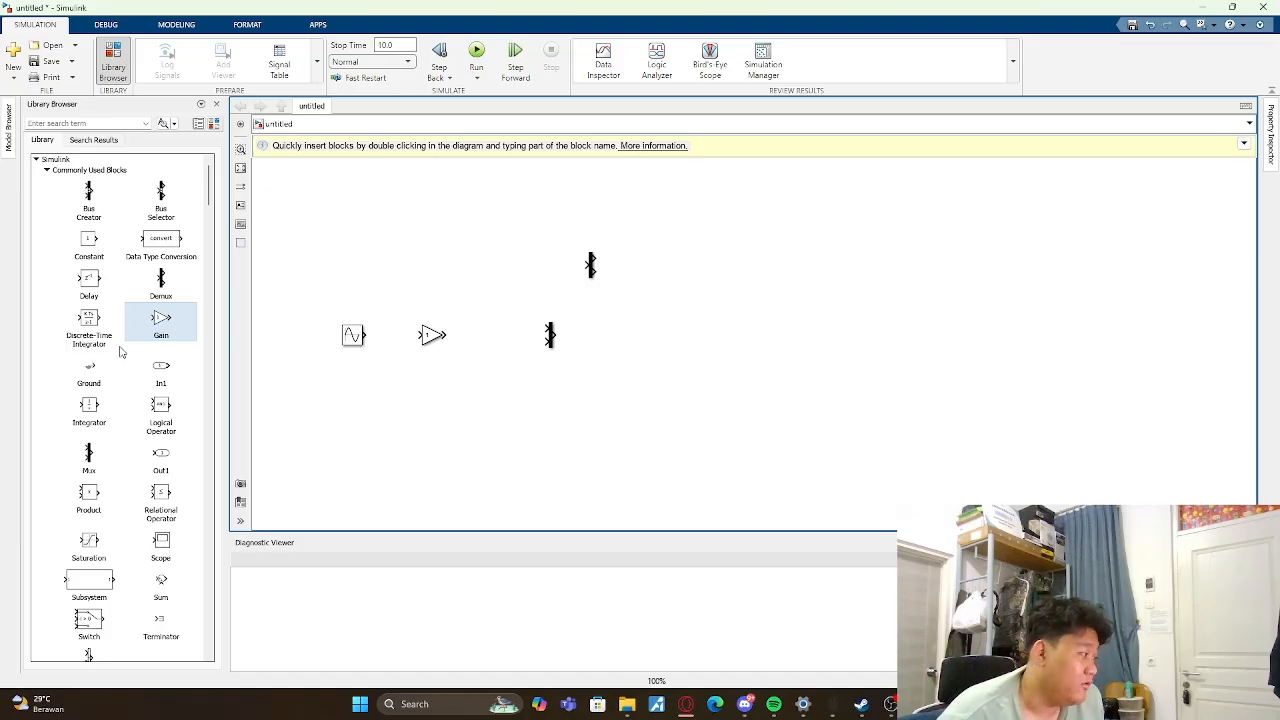
pyautogui.scroll(-10, 140, 340)
pyautogui.scroll(-15, 144, 345)
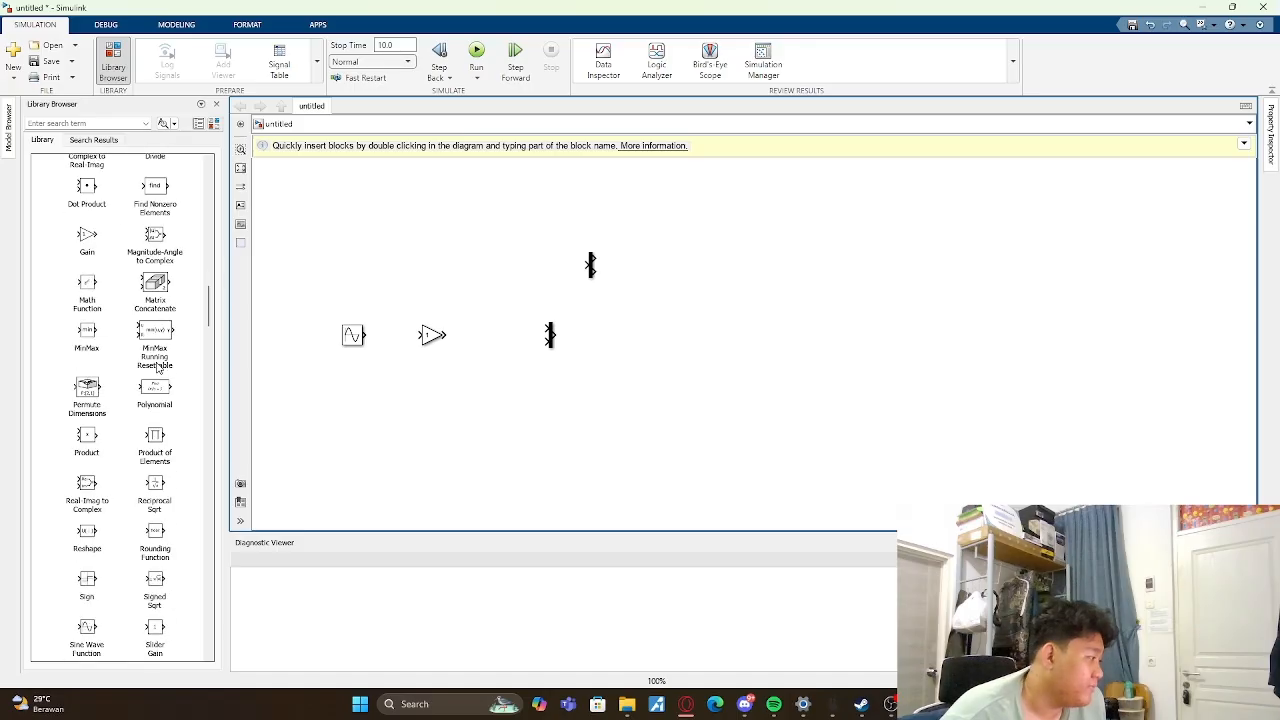
pyautogui.scroll(8, 156, 368)
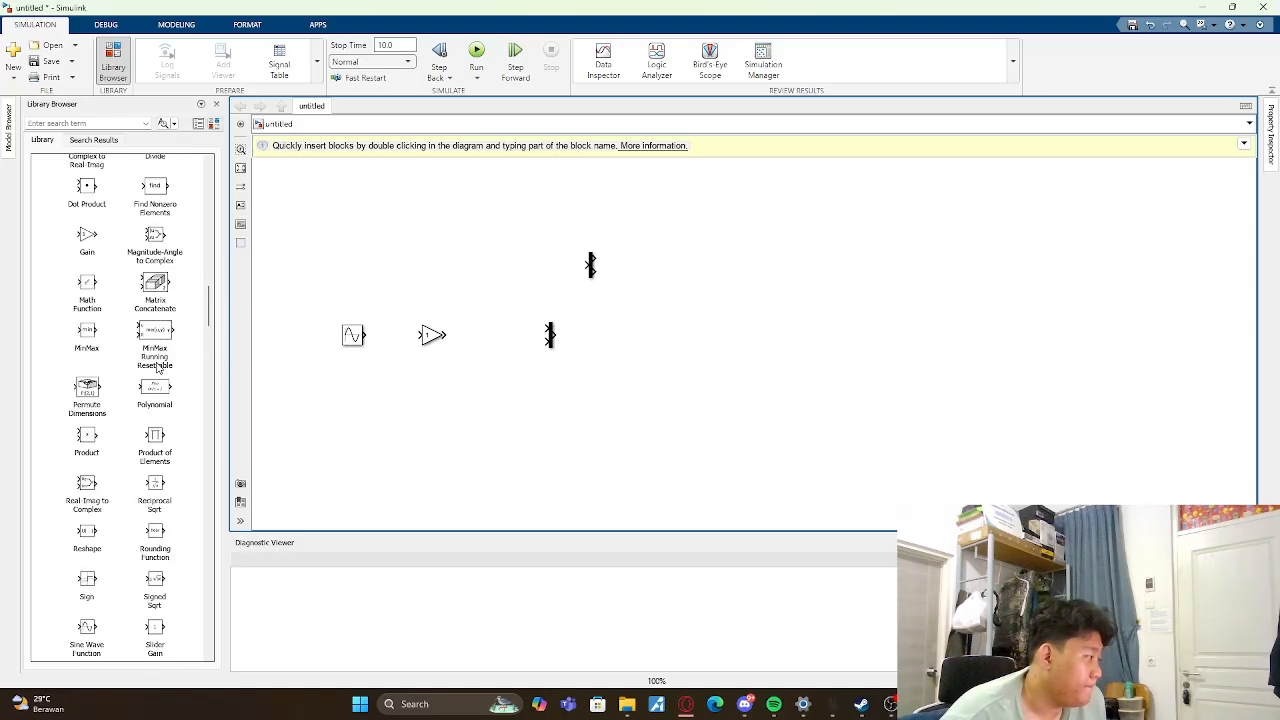
pyautogui.scroll(10, 156, 368)
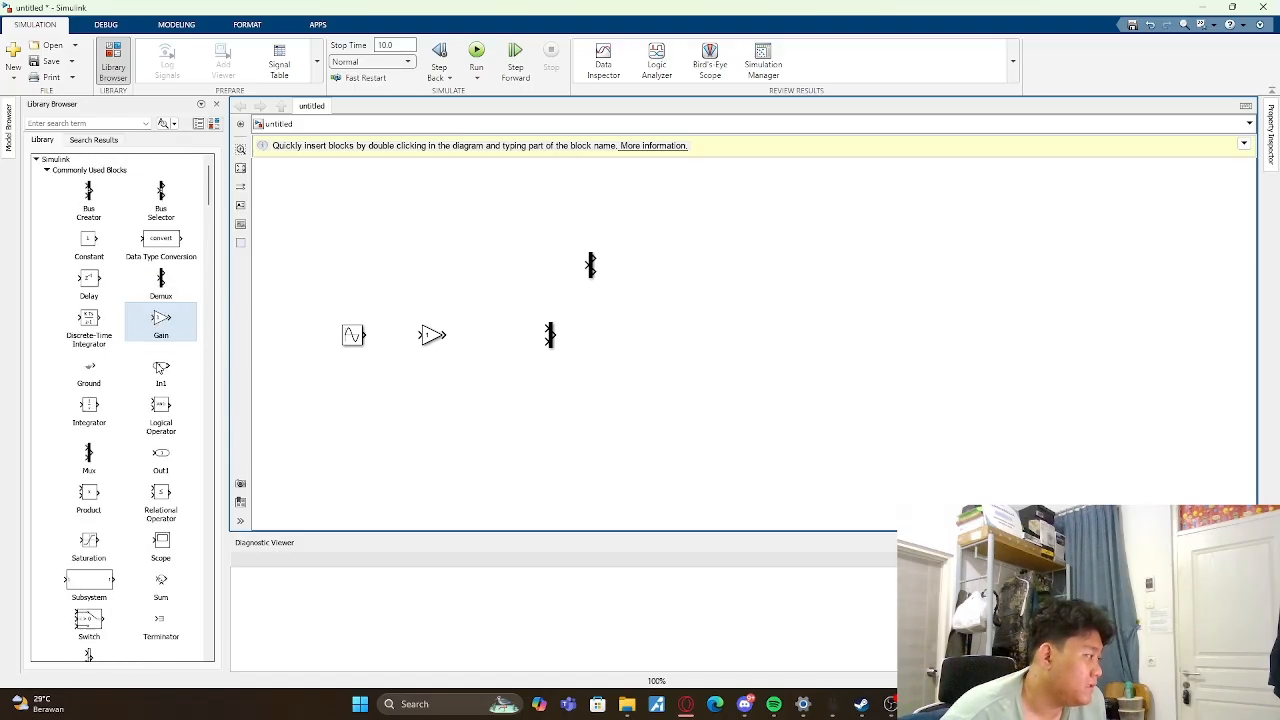
pyautogui.scroll(-15, 160, 368)
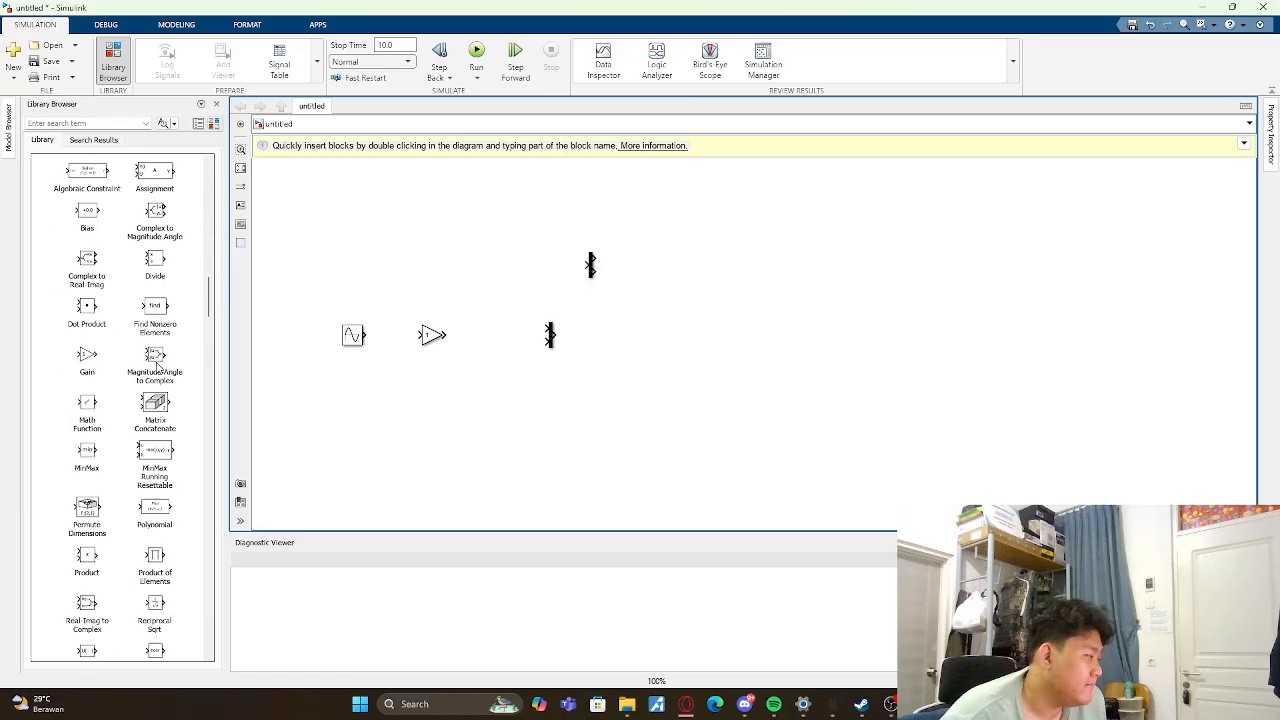
pyautogui.scroll(-15, 157, 368)
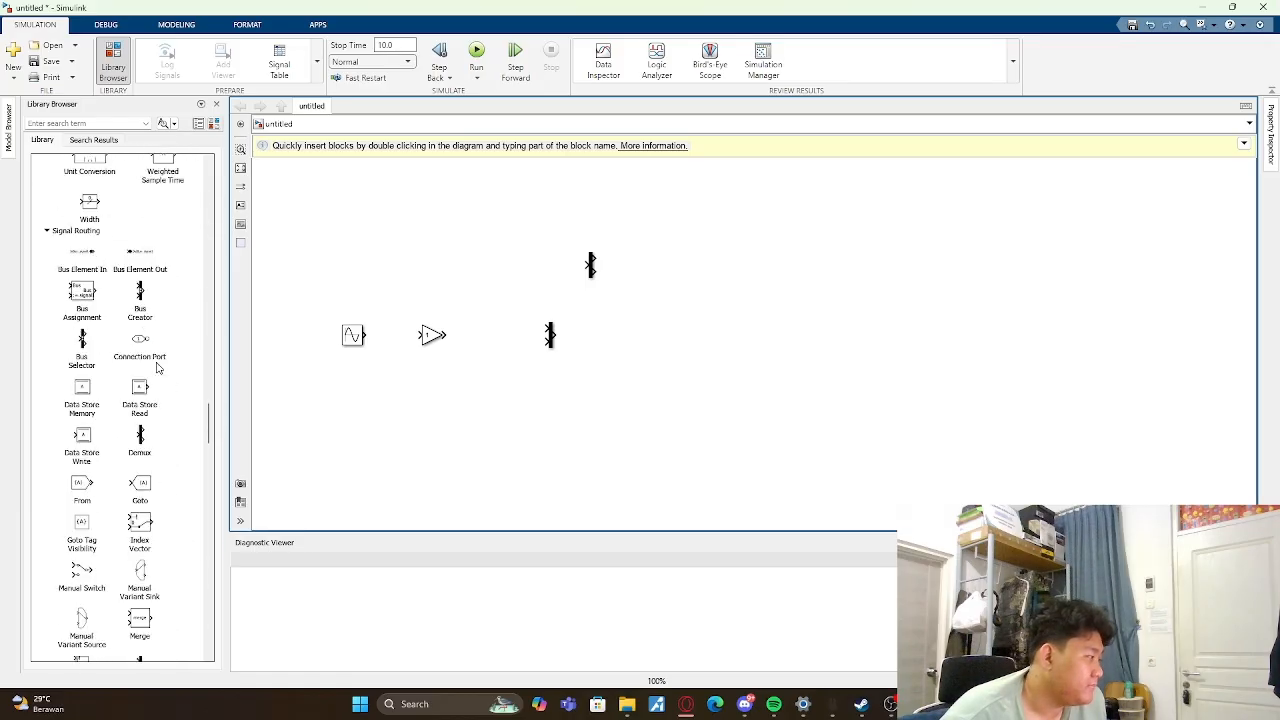
pyautogui.scroll(-1, 157, 368)
pyautogui.scroll(-15, 40, 396)
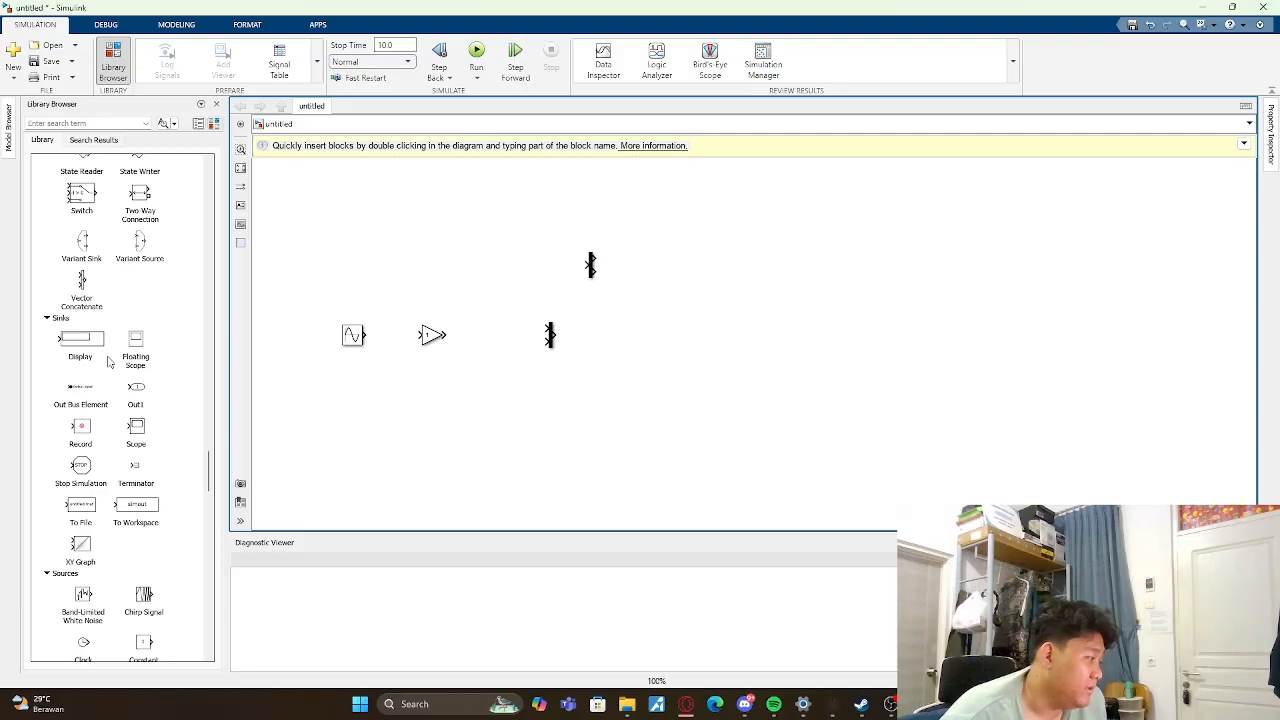
pyautogui.moveTo(147, 437); pyautogui.dragTo(700, 340)
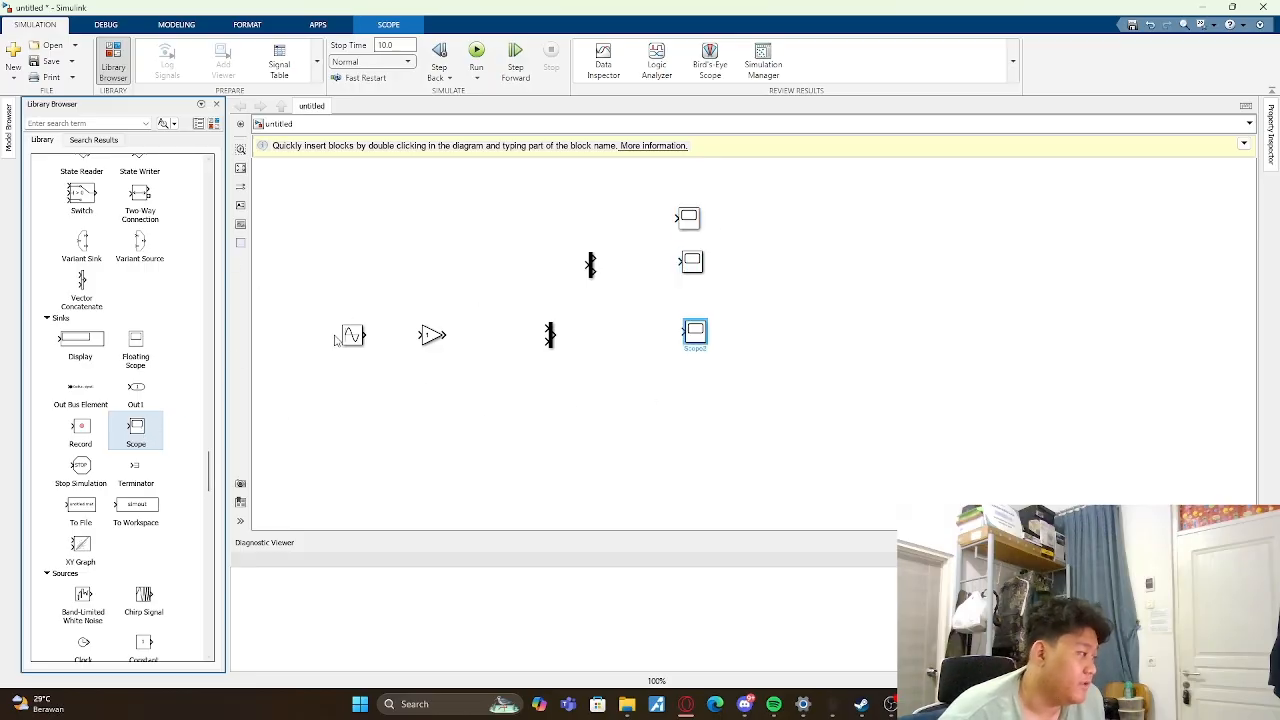
# - Wire the Sine Wave to the Mux both through the Gain and directly into the second input, with the gain set to 3
pyautogui.moveTo(368, 335); pyautogui.dragTo(546, 334)
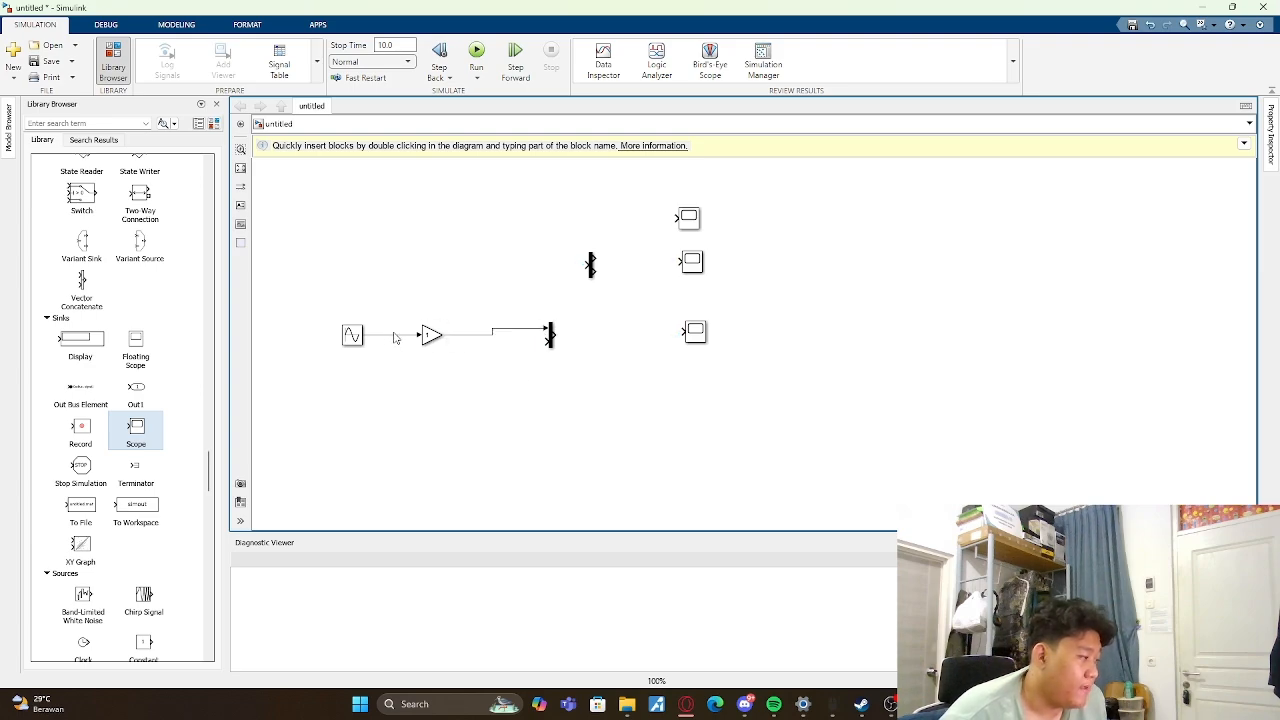
pyautogui.moveTo(544, 343)
pyautogui.mouseDown()
pyautogui.moveTo(394, 374)
pyautogui.moveTo(395, 335)
pyautogui.mouseUp()
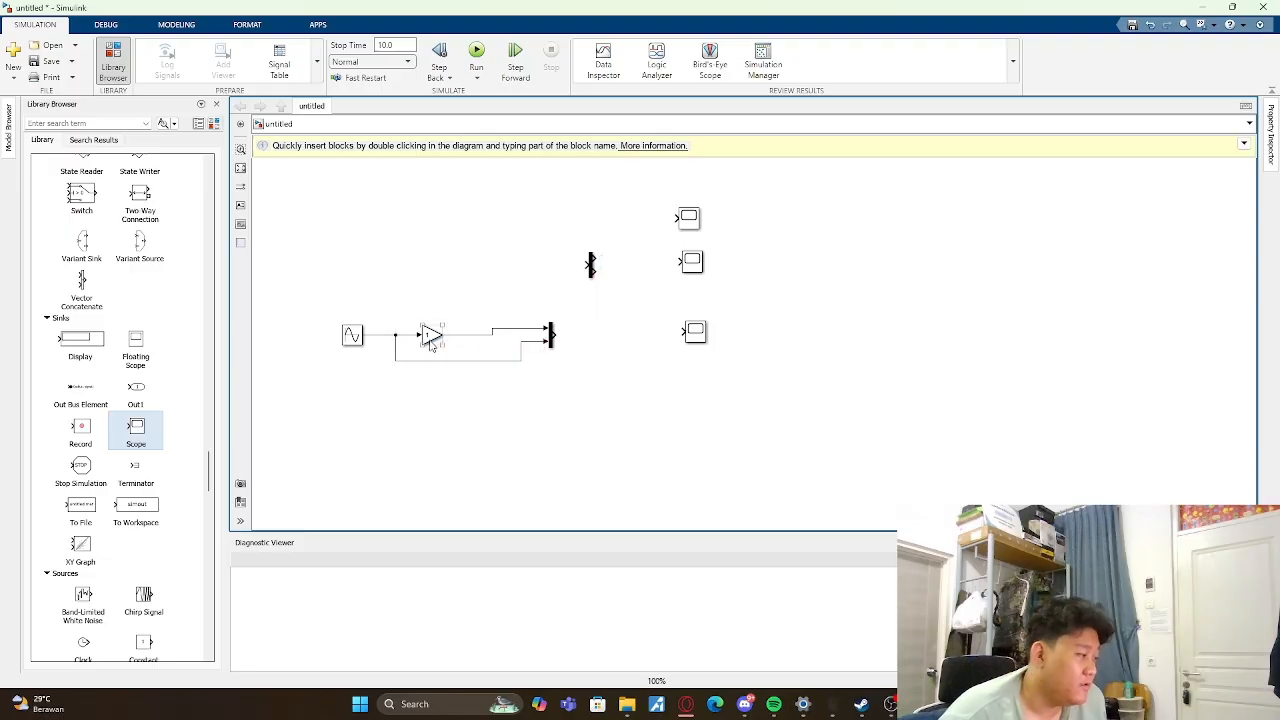
pyautogui.doubleClick(430, 336)
pyautogui.write('3')
pyautogui.press('Return')
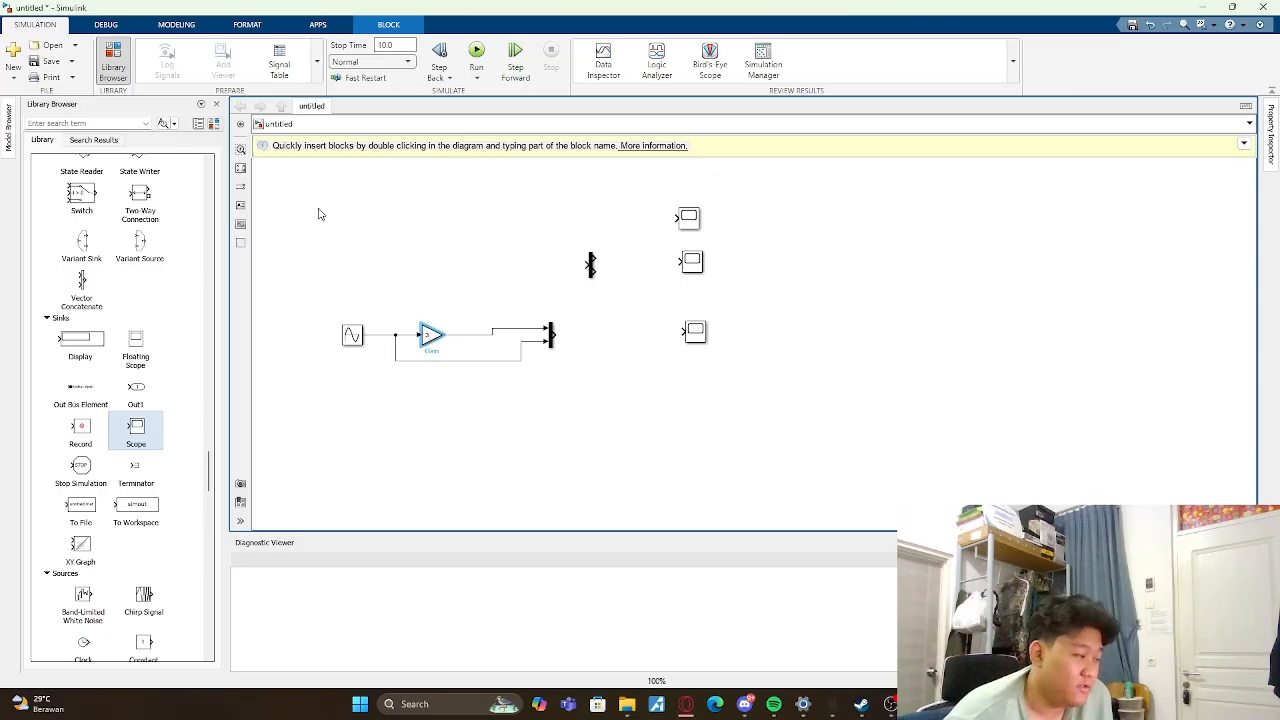
# - Connect the Mux output to the lowest Scope and run the simulation to view its plot
pyautogui.click(552, 336)
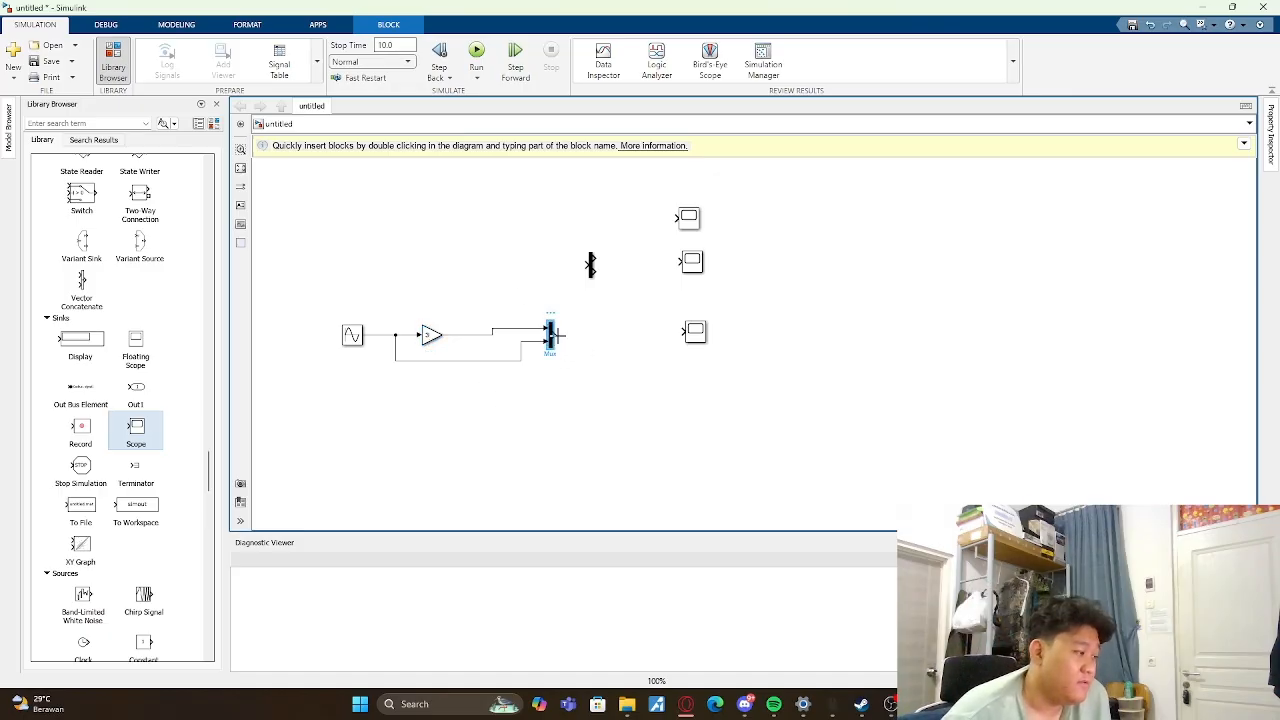
pyautogui.moveTo(558, 335); pyautogui.dragTo(685, 331)
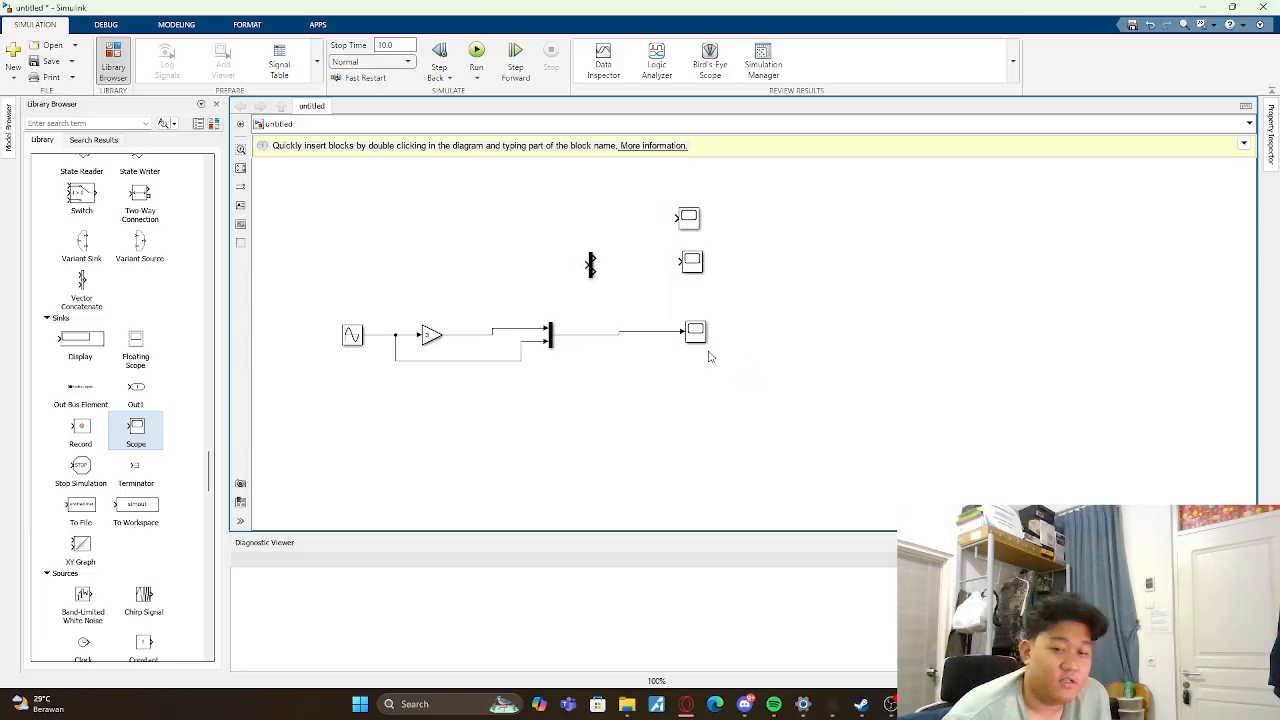
pyautogui.click(476, 55)
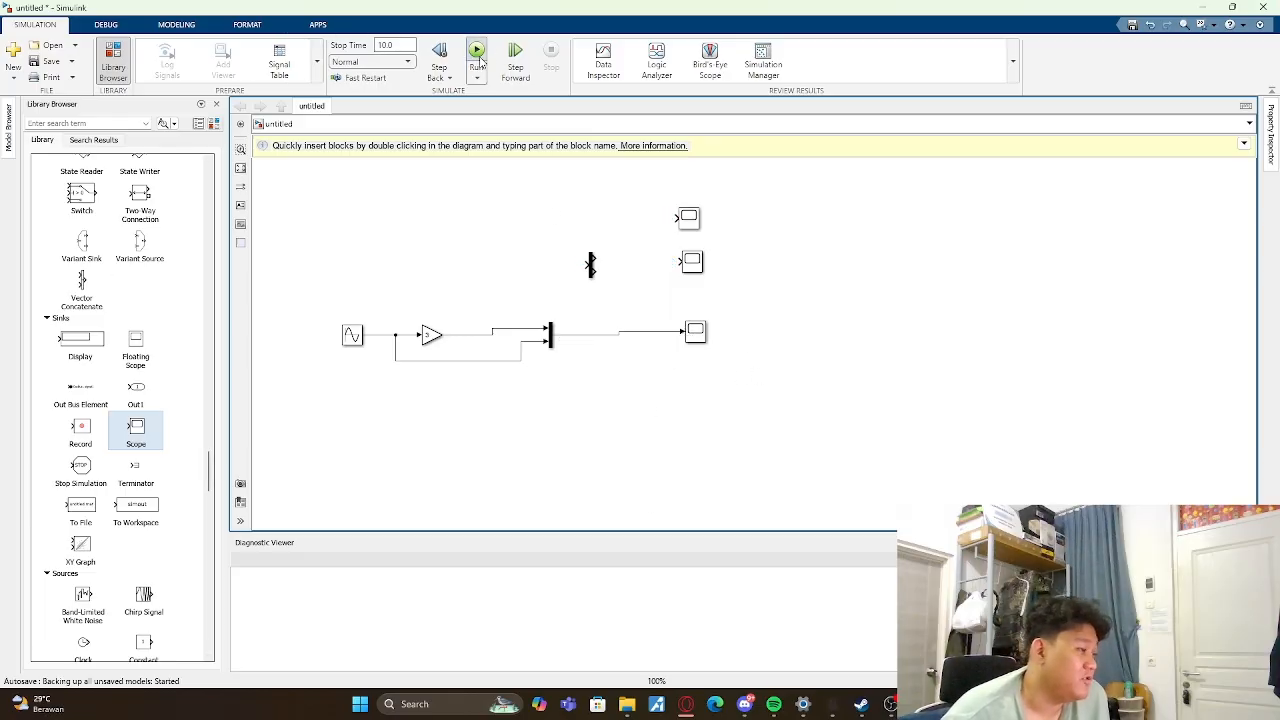
pyautogui.click(696, 334)
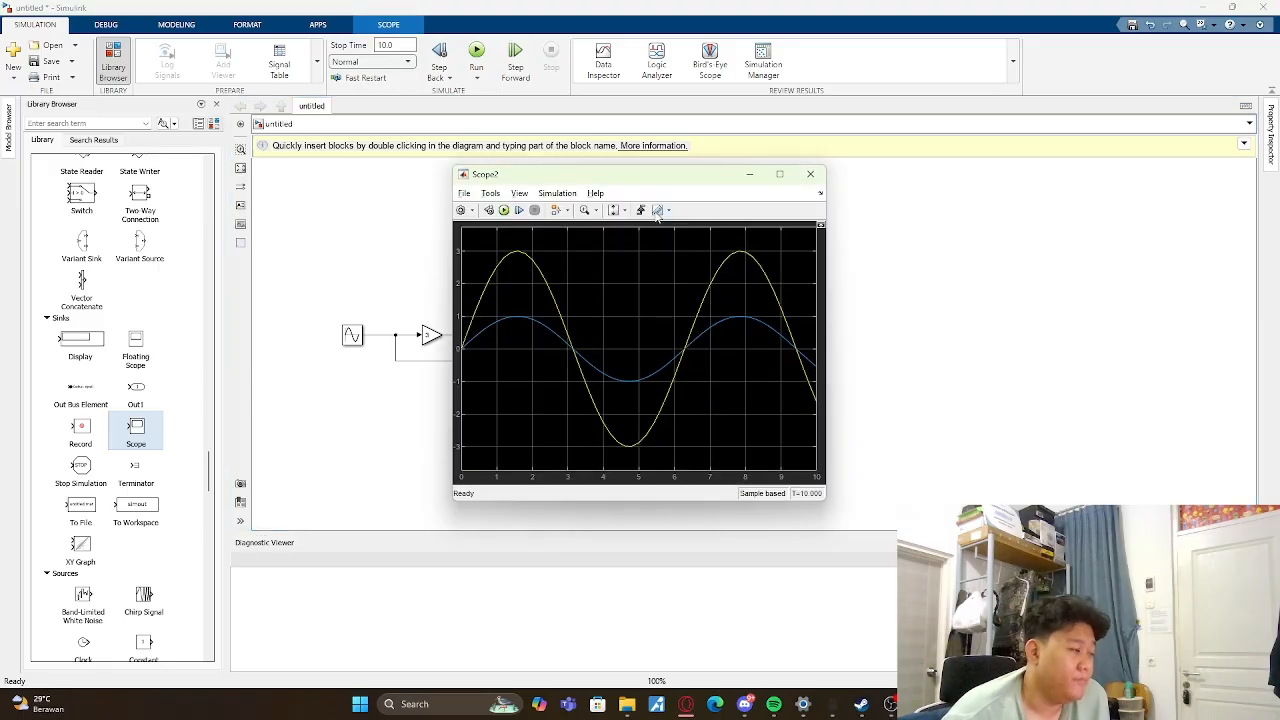
pyautogui.moveTo(680, 187); pyautogui.dragTo(935, 195)
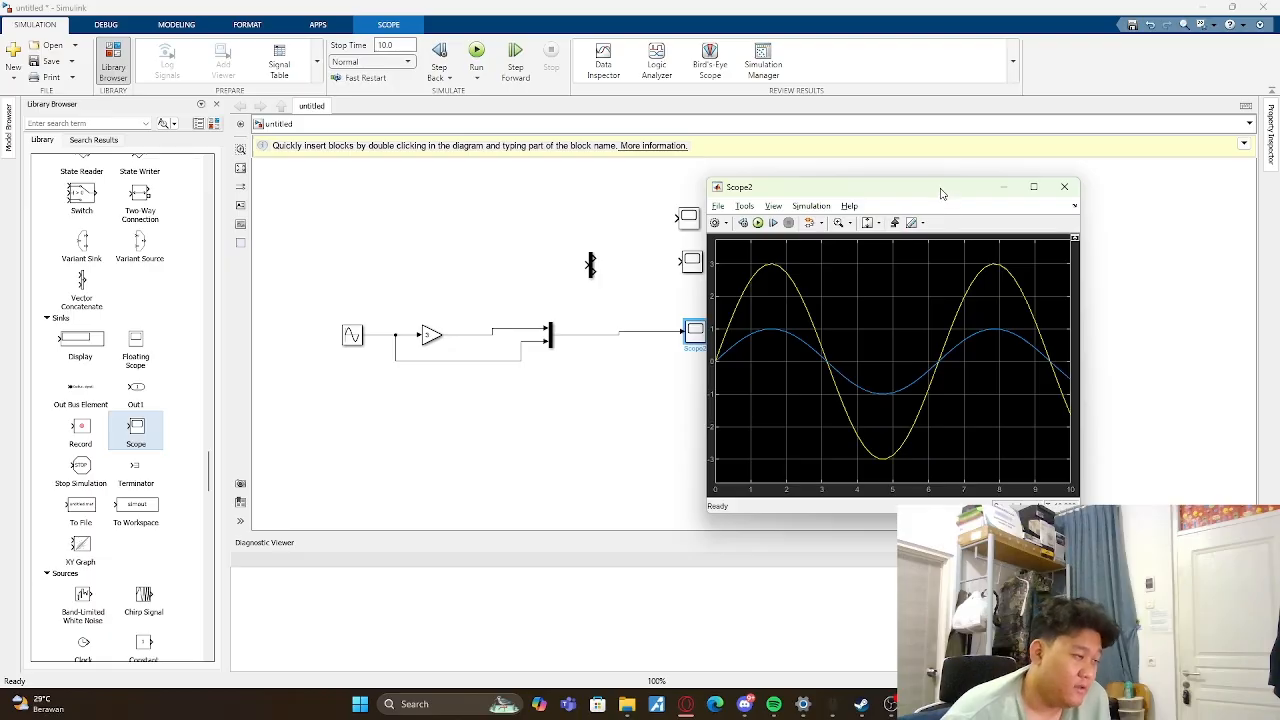
pyautogui.moveTo(940, 192); pyautogui.dragTo(1029, 142)
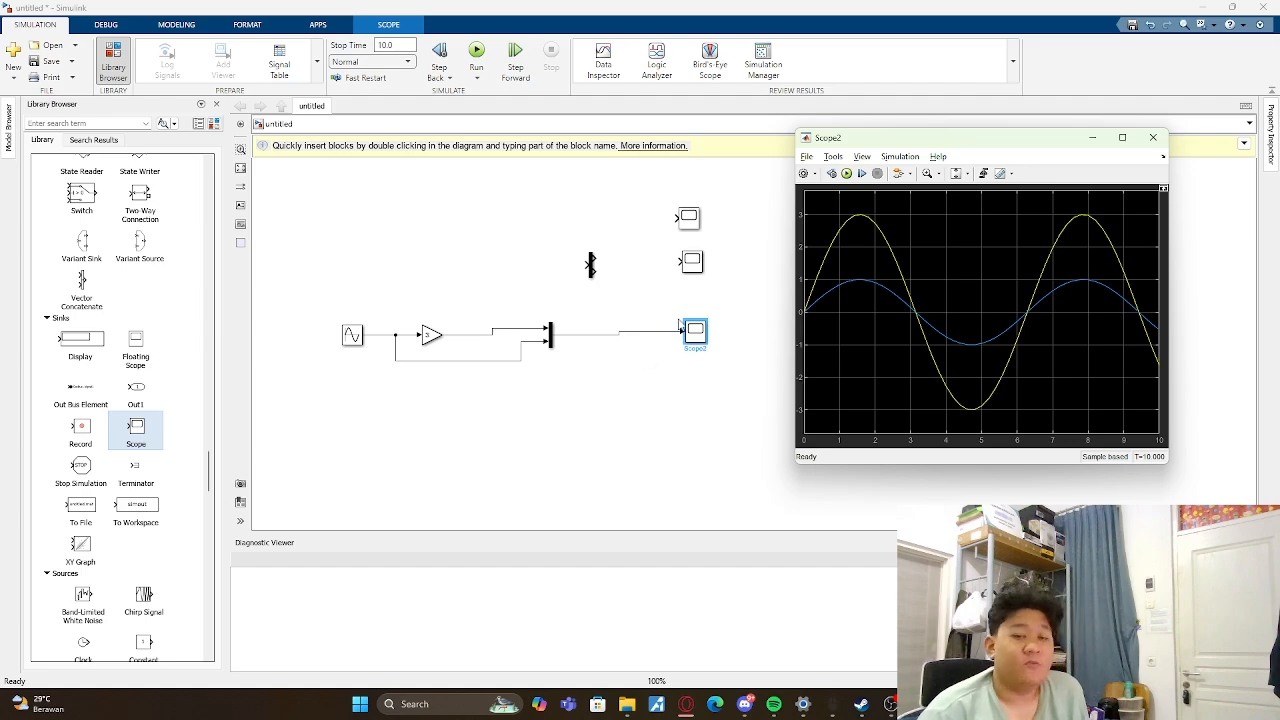
pyautogui.click(655, 425)
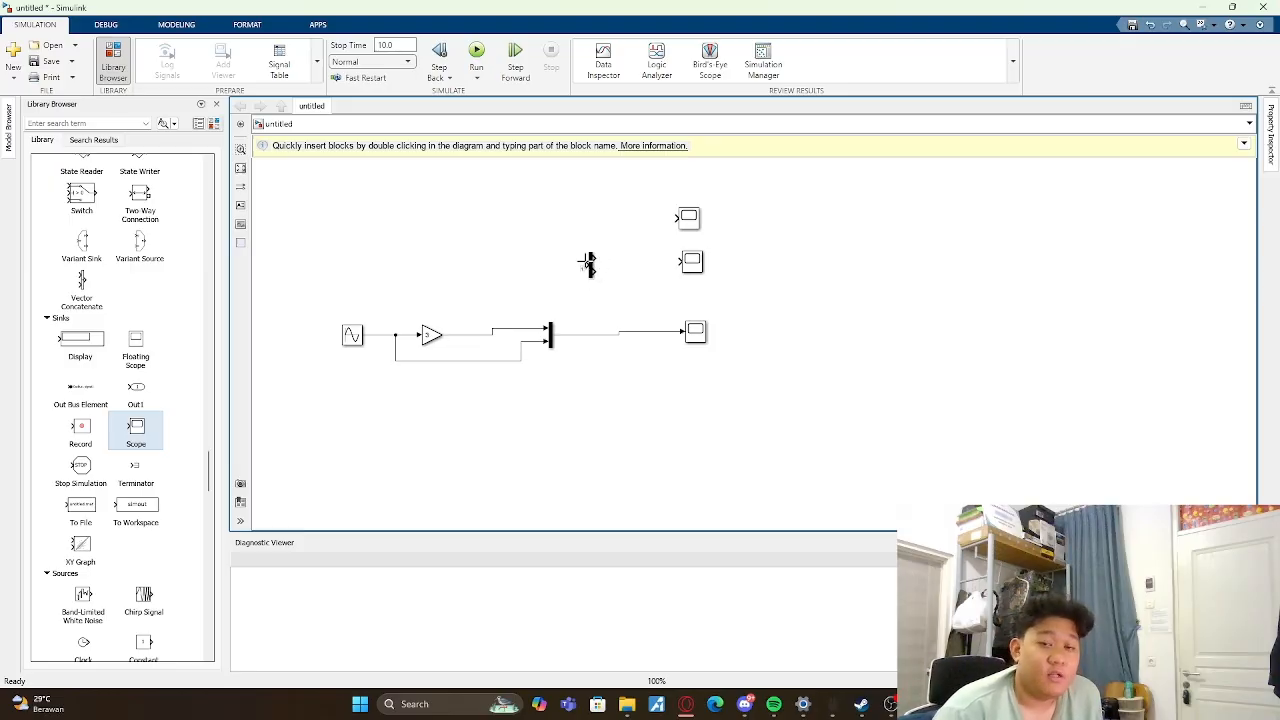
# - Branch the Gain output into the Demux, wire the Demux outputs to the two upper Scopes, and try running the simulation
pyautogui.moveTo(588, 263)
pyautogui.mouseDown()
pyautogui.moveTo(554, 289)
pyautogui.moveTo(571, 331)
pyautogui.moveTo(529, 328)
pyautogui.mouseUp()
pyautogui.moveTo(594, 263); pyautogui.dragTo(676, 217)
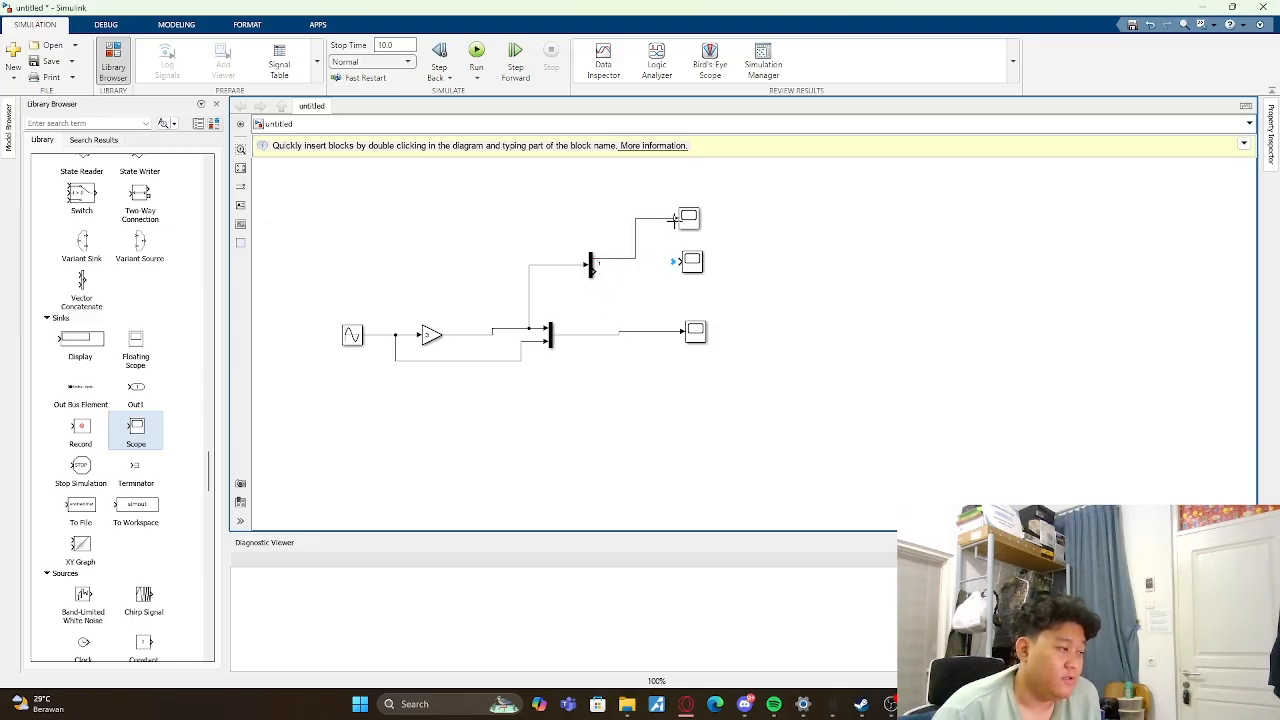
pyautogui.moveTo(594, 269); pyautogui.dragTo(684, 262)
pyautogui.click(476, 56)
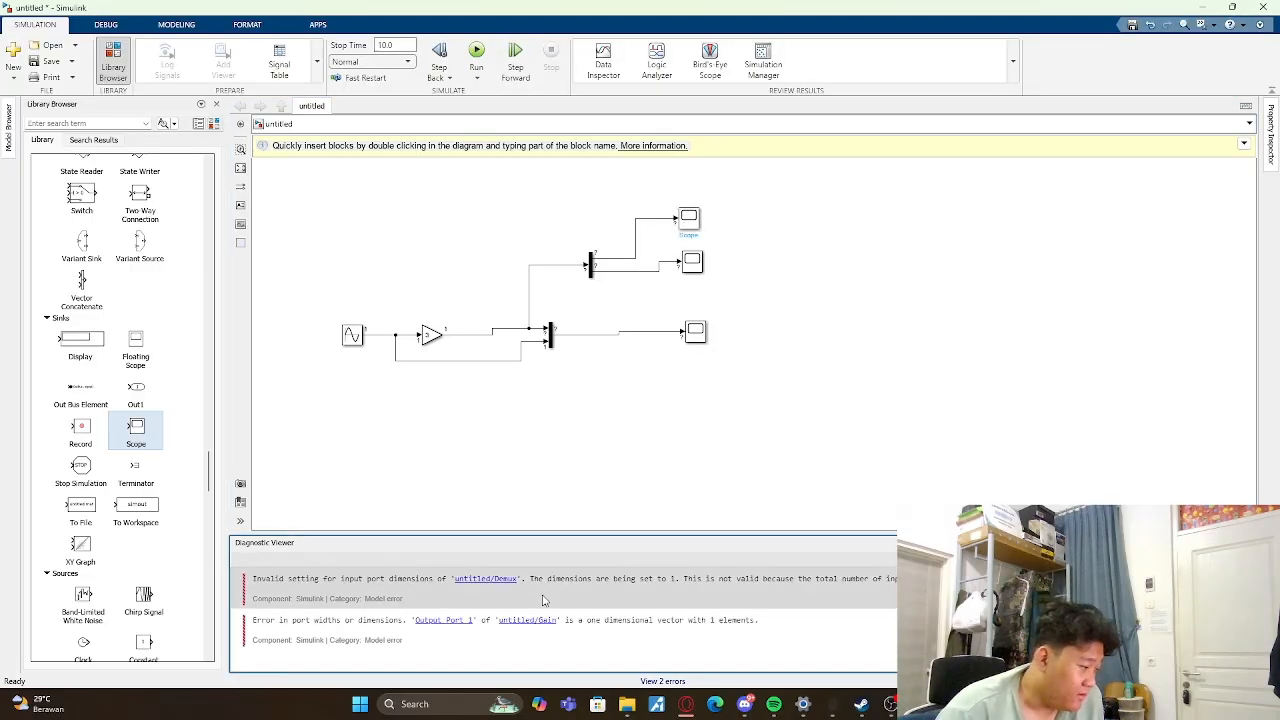
# - Replace the Demux's input line with a branch from the Mux output and rerun the simulation
pyautogui.click(541, 267)
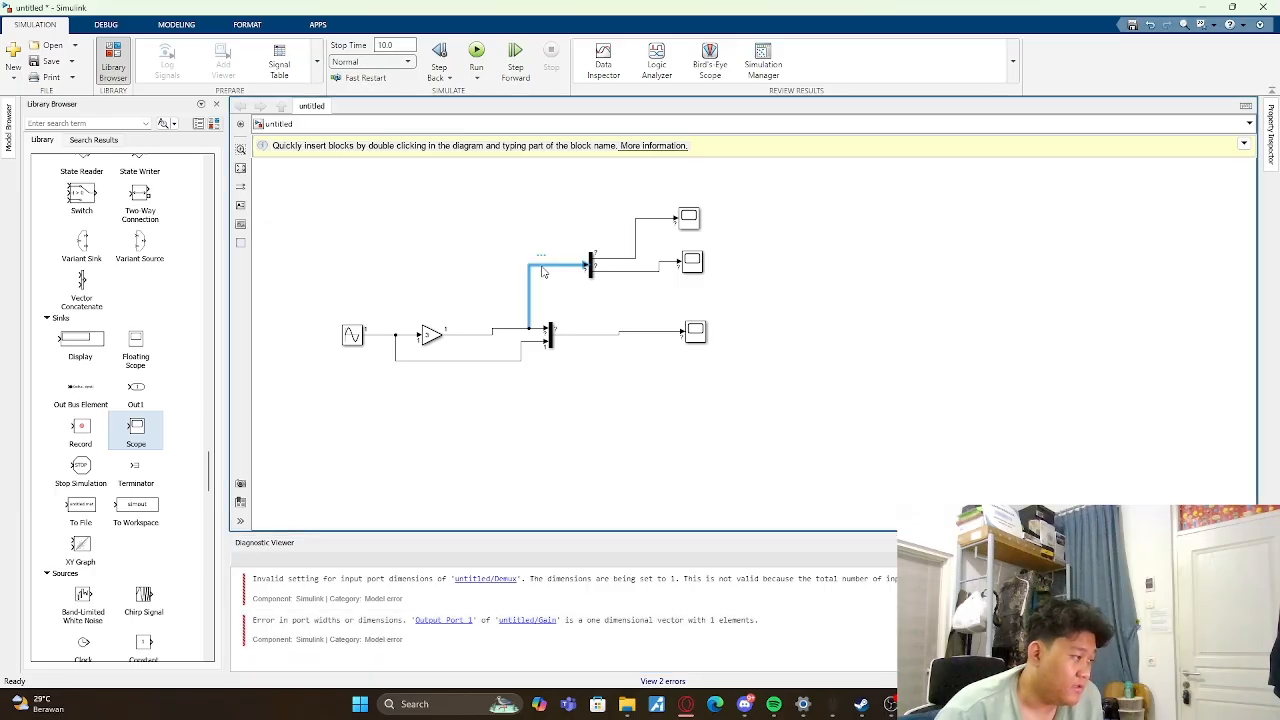
pyautogui.press('Delete')
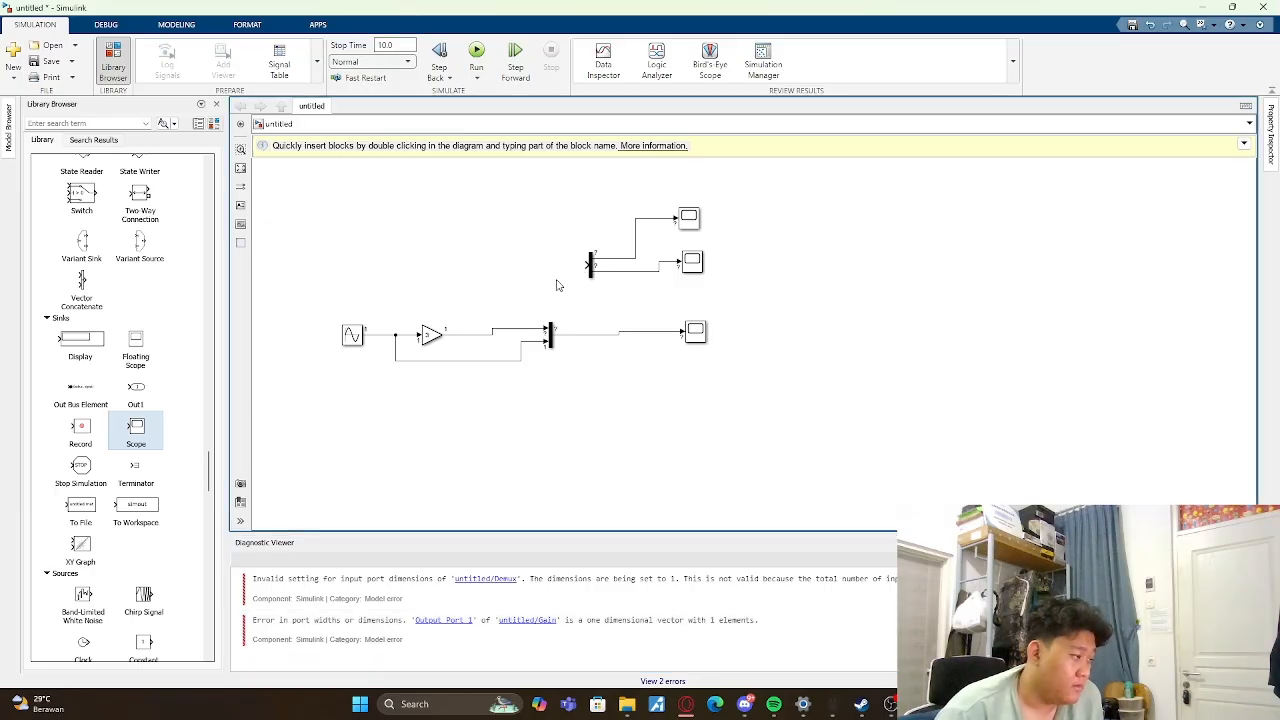
pyautogui.moveTo(588, 267); pyautogui.dragTo(583, 333)
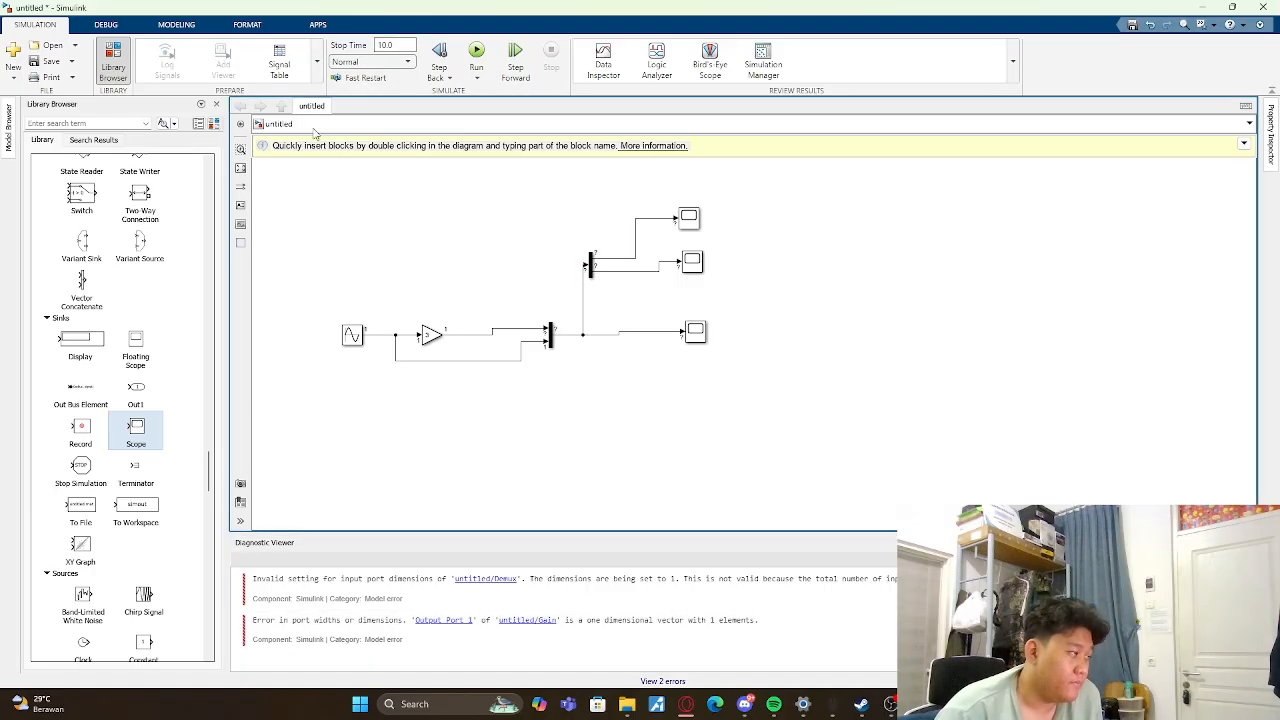
pyautogui.click(476, 56)
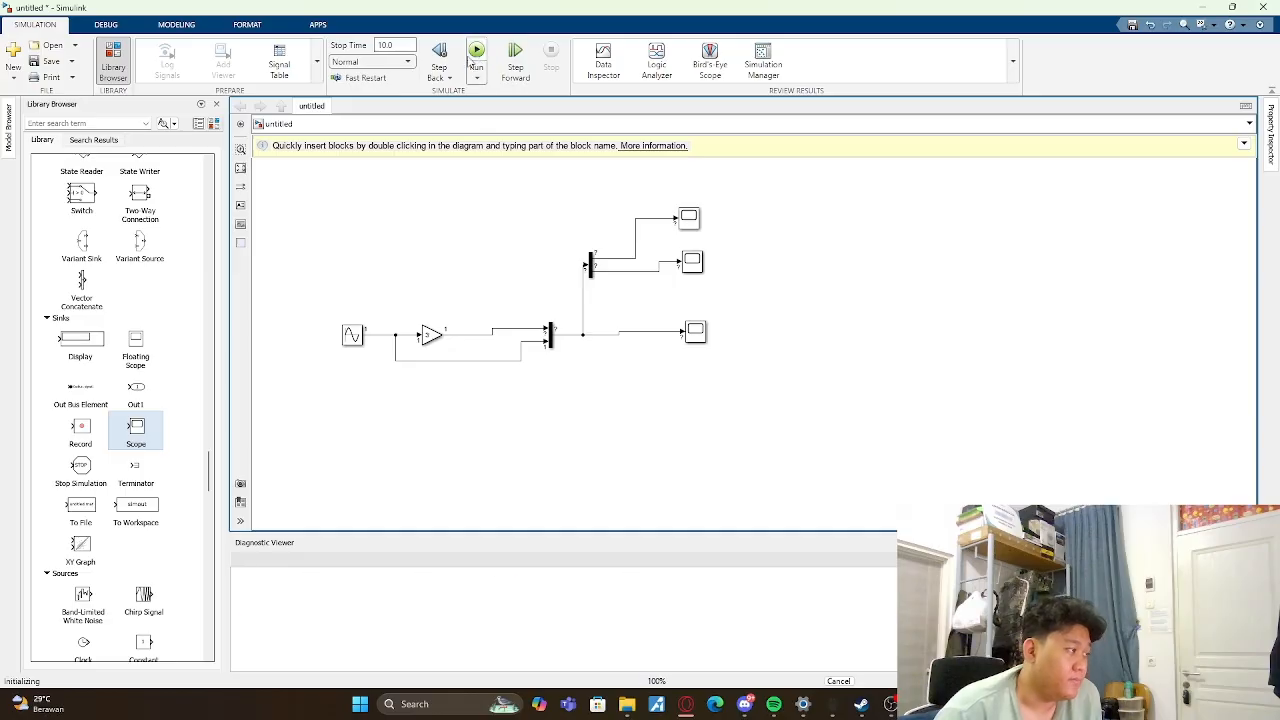
# - View the plots of the two Scopes fed by the Demux outputs
pyautogui.doubleClick(688, 217)
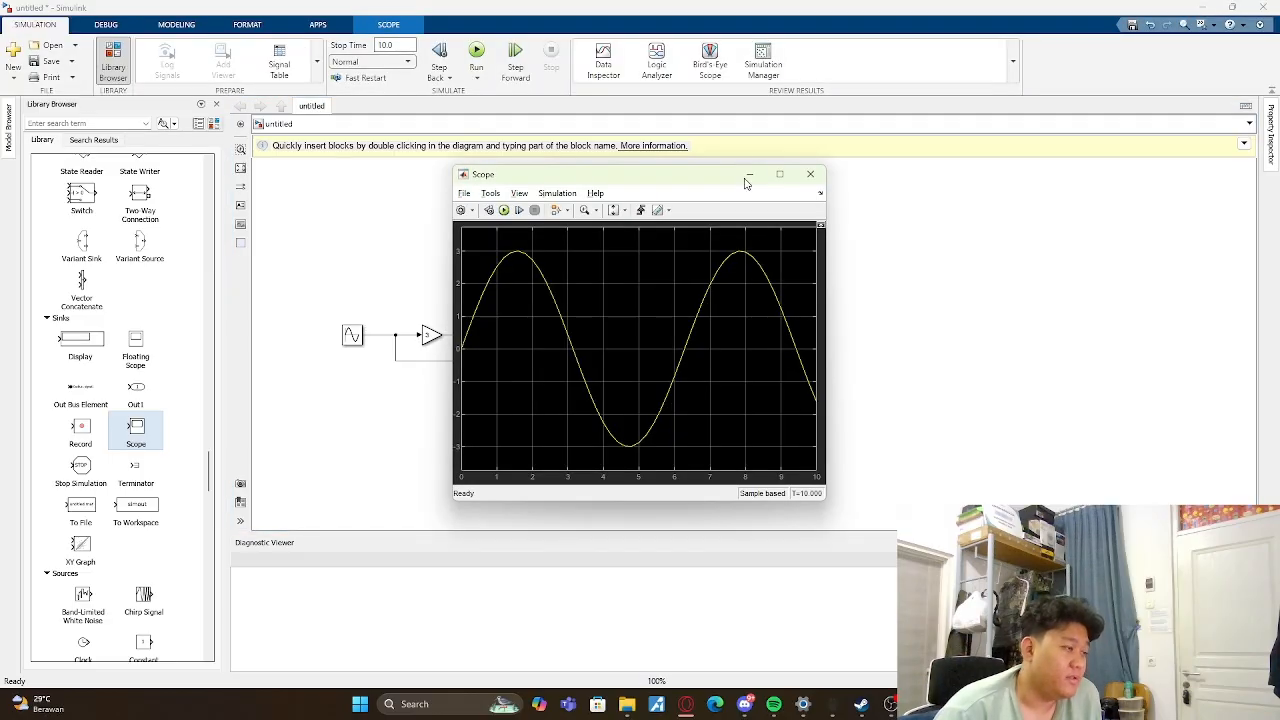
pyautogui.moveTo(718, 189); pyautogui.dragTo(1022, 186)
pyautogui.doubleClick(686, 260)
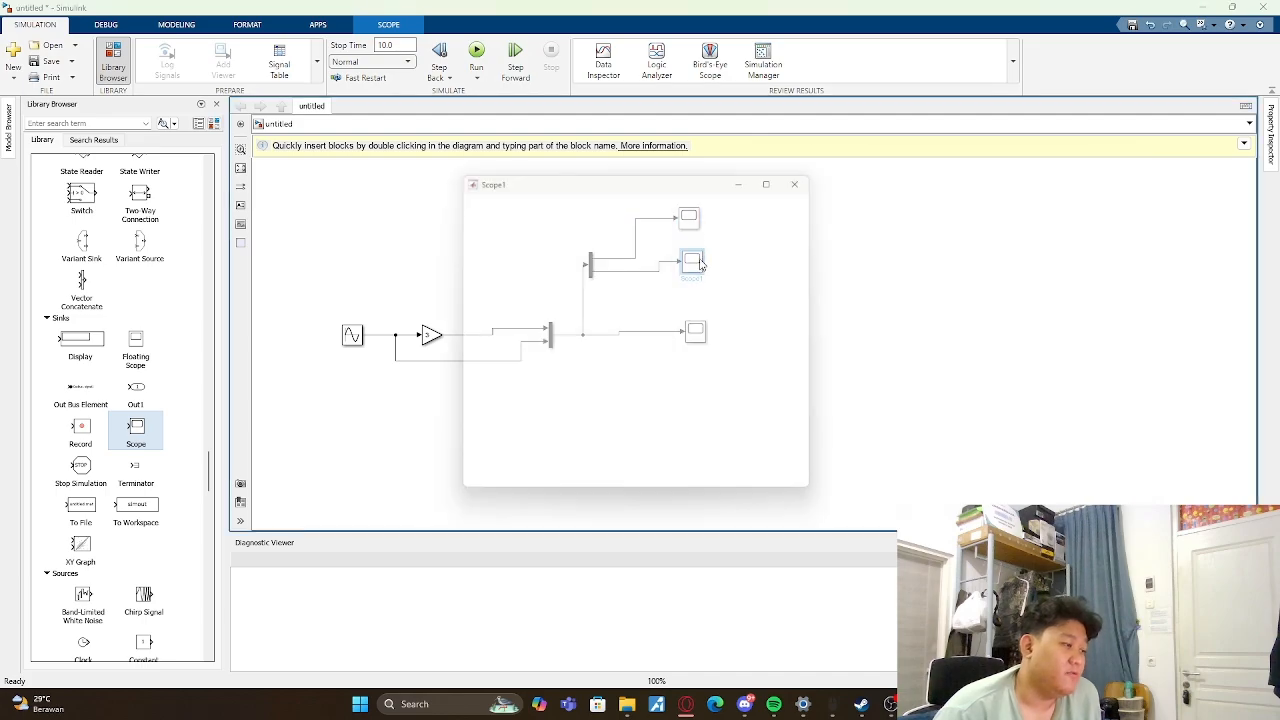
pyautogui.moveTo(695, 168); pyautogui.dragTo(573, 169)
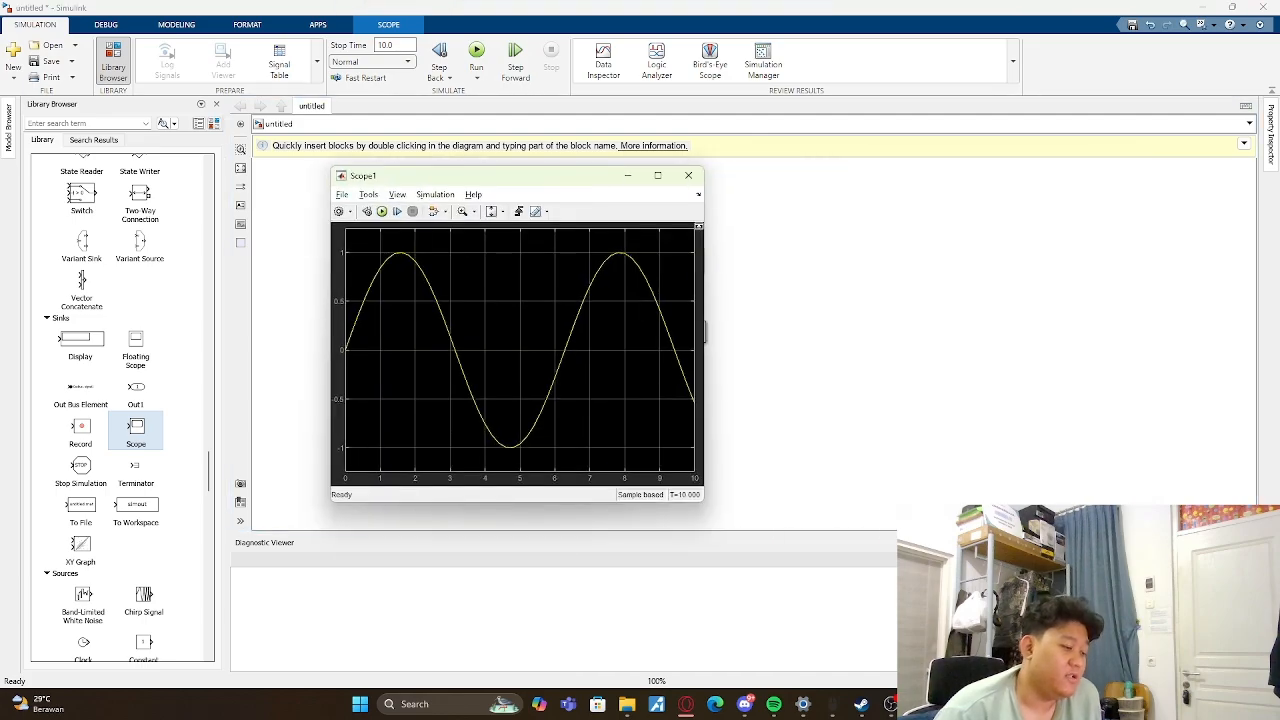
pyautogui.moveTo(920, 704)
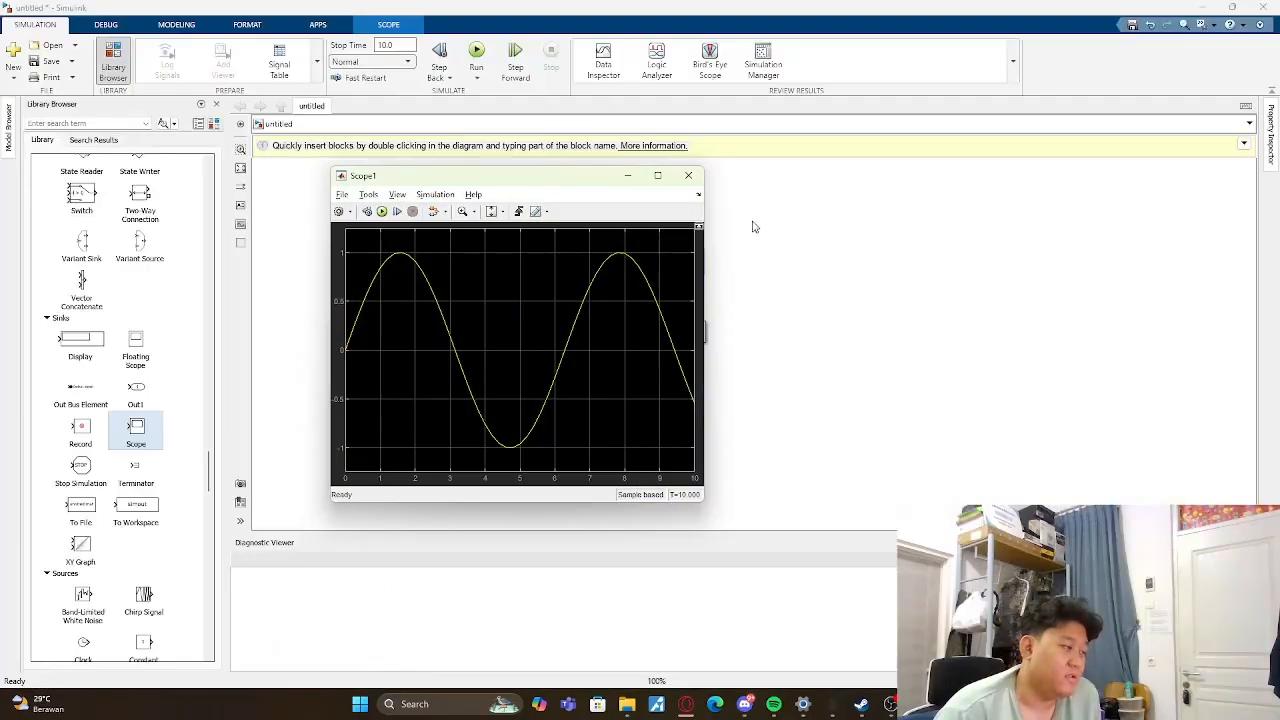
pyautogui.click(688, 175)
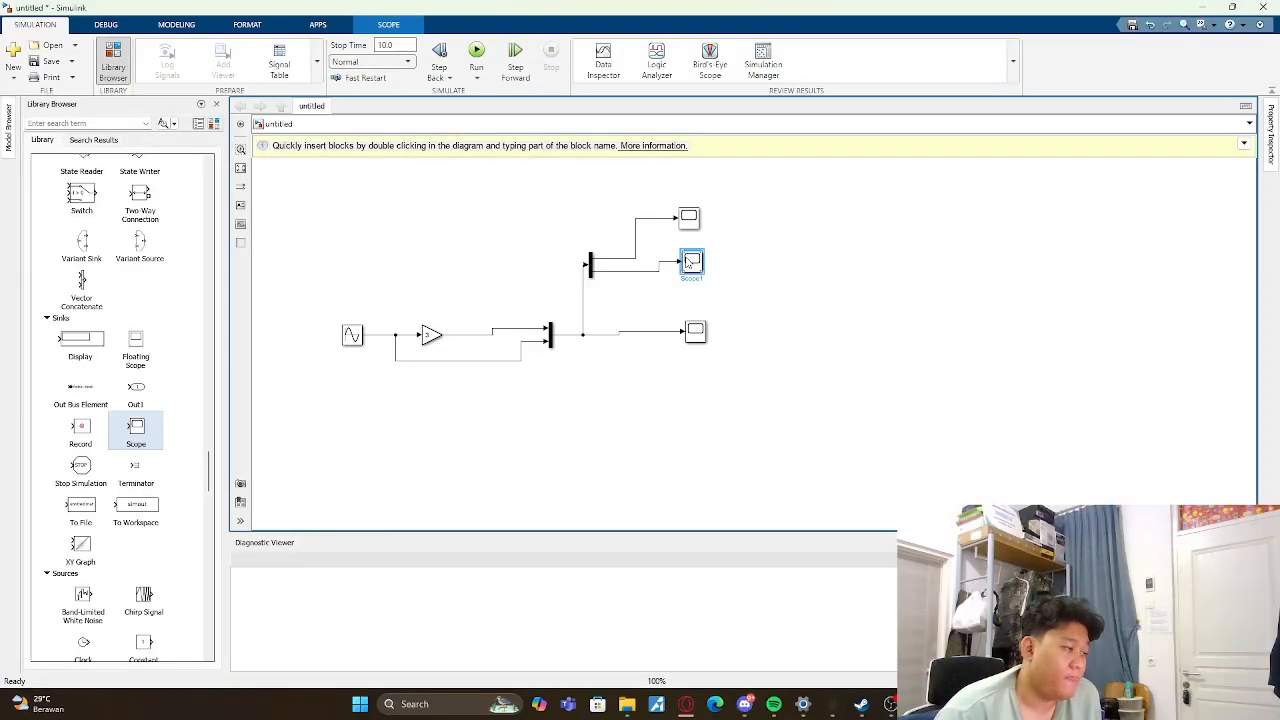
# - Reopen the two Demux Scopes in turn to compare the amplitudes of the separated signals, closing each plot
pyautogui.doubleClick(702, 215)
pyautogui.click(794, 176)
pyautogui.click(686, 226)
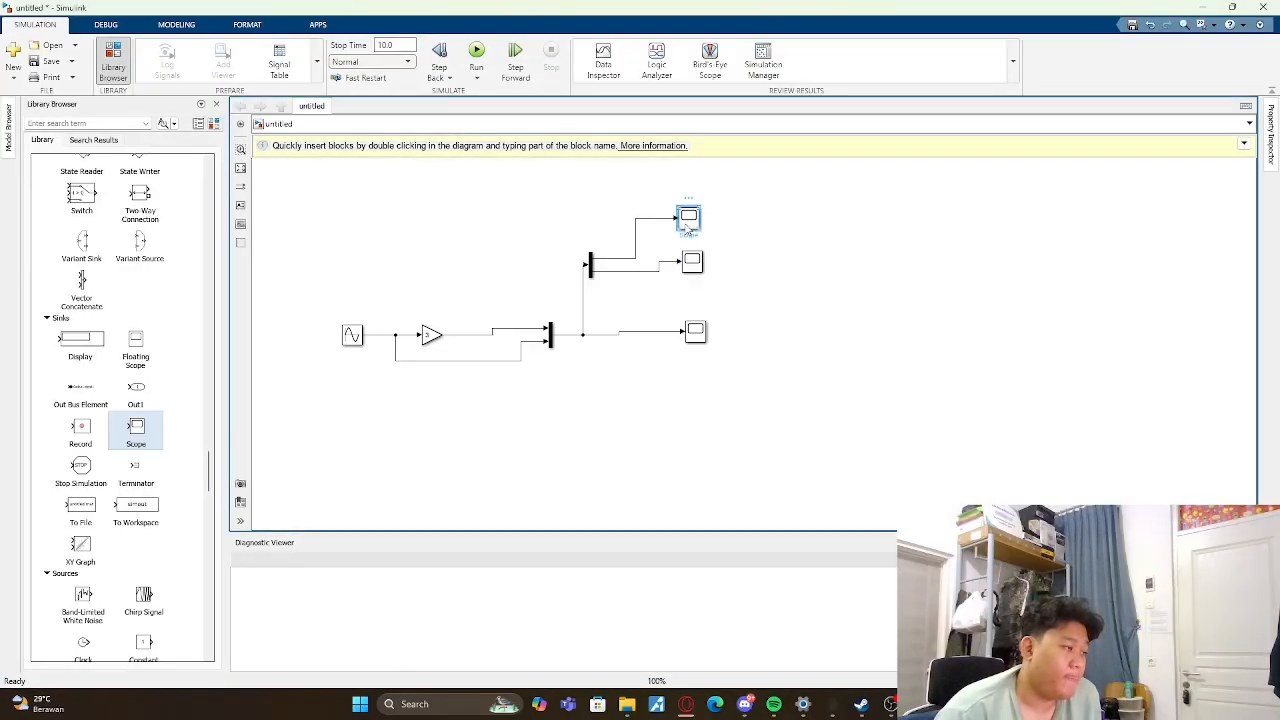
pyautogui.doubleClick(686, 228)
pyautogui.click(1134, 162)
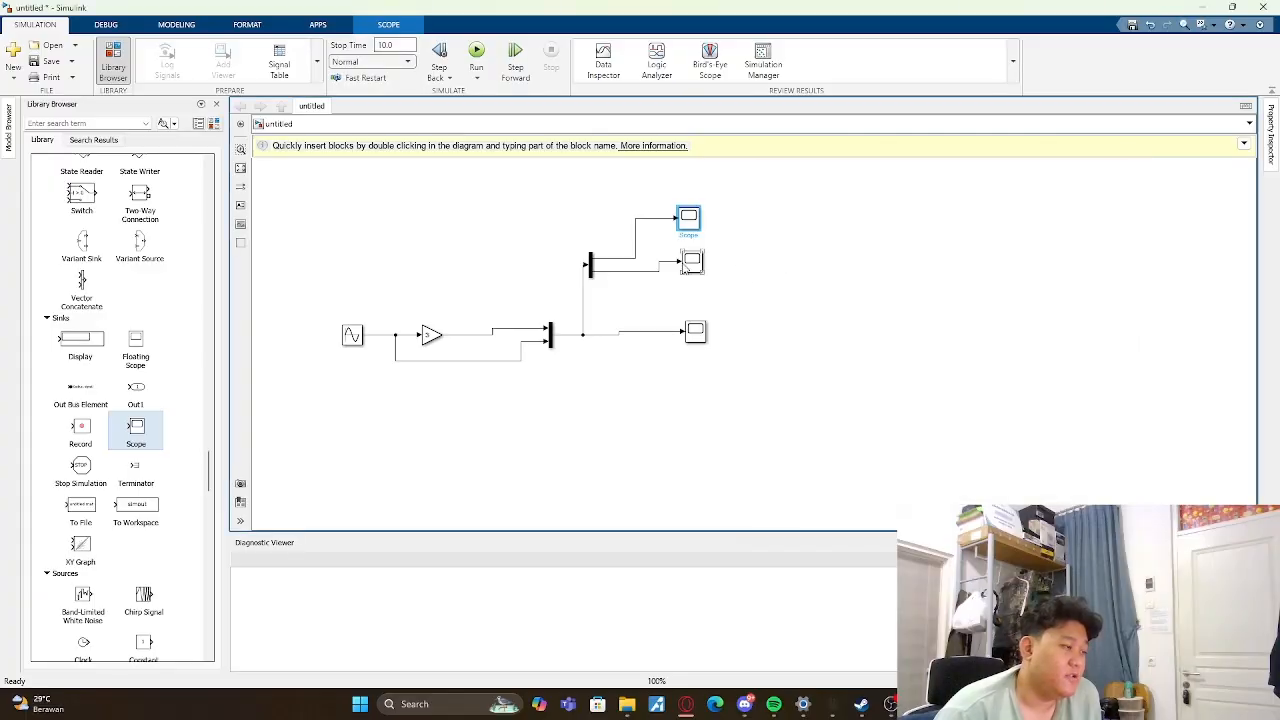
pyautogui.doubleClick(686, 266)
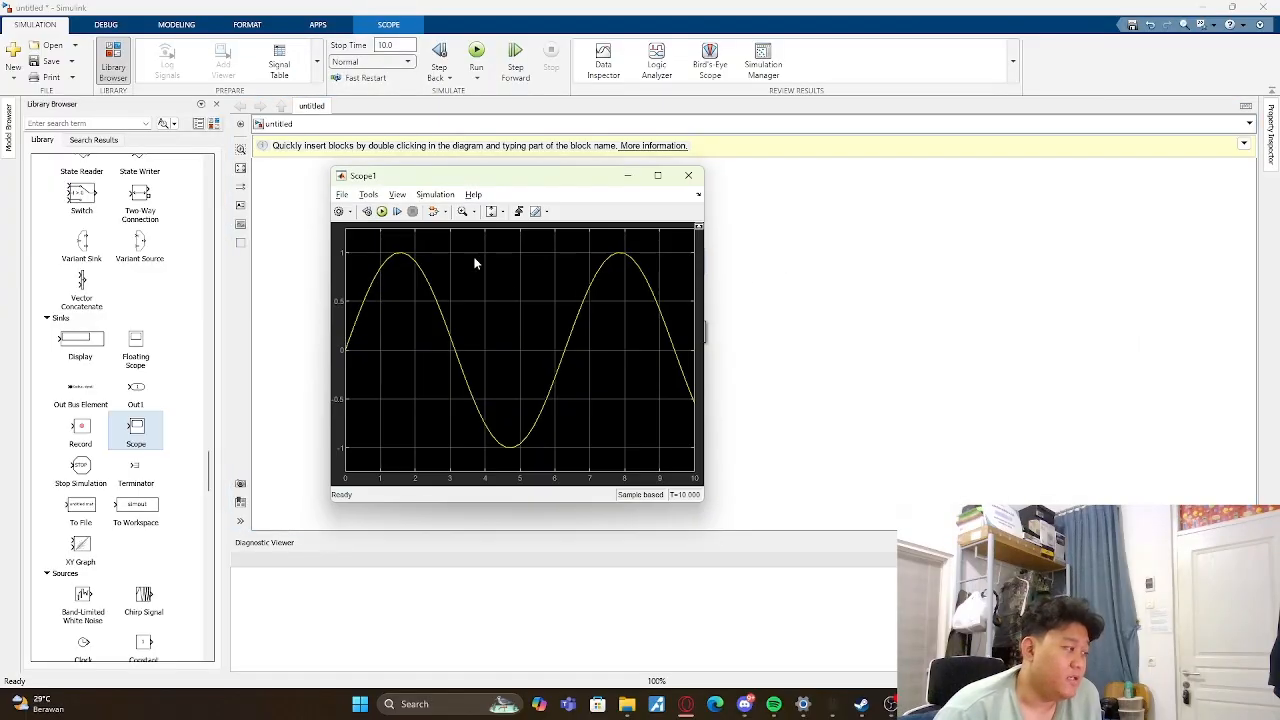
pyautogui.click(688, 175)
pyautogui.doubleClick(689, 218)
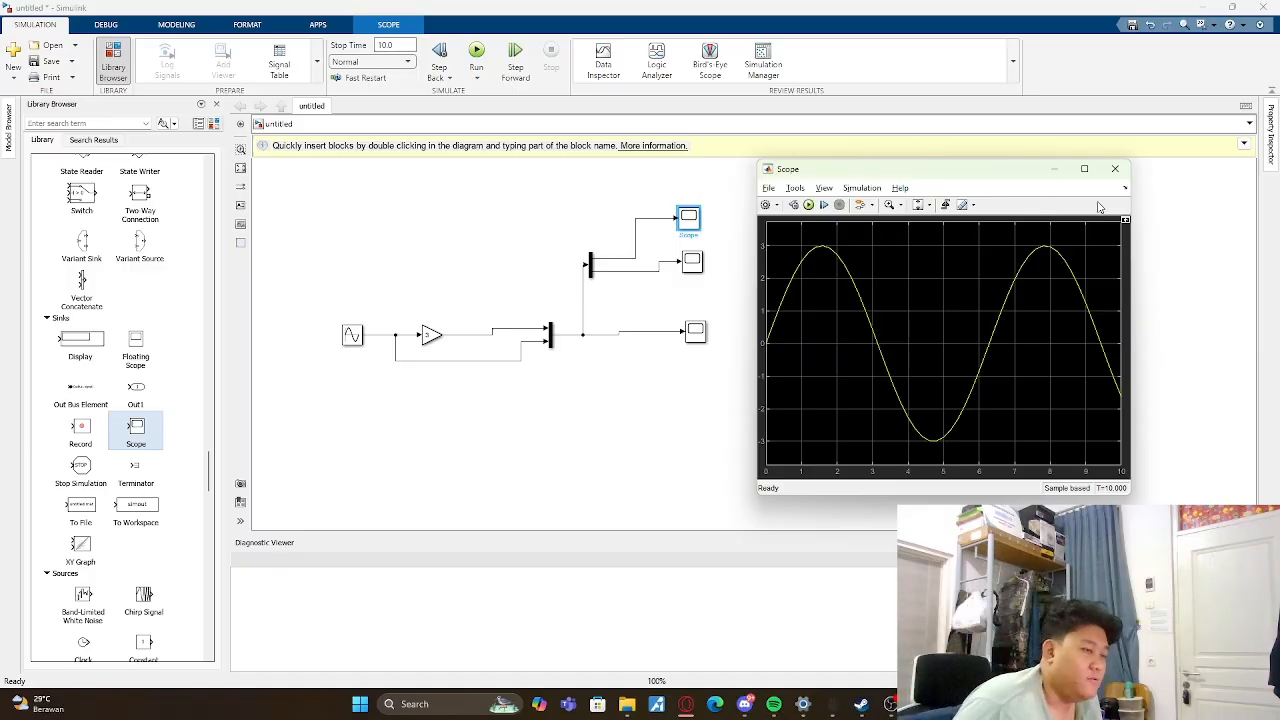
pyautogui.click(1115, 168)
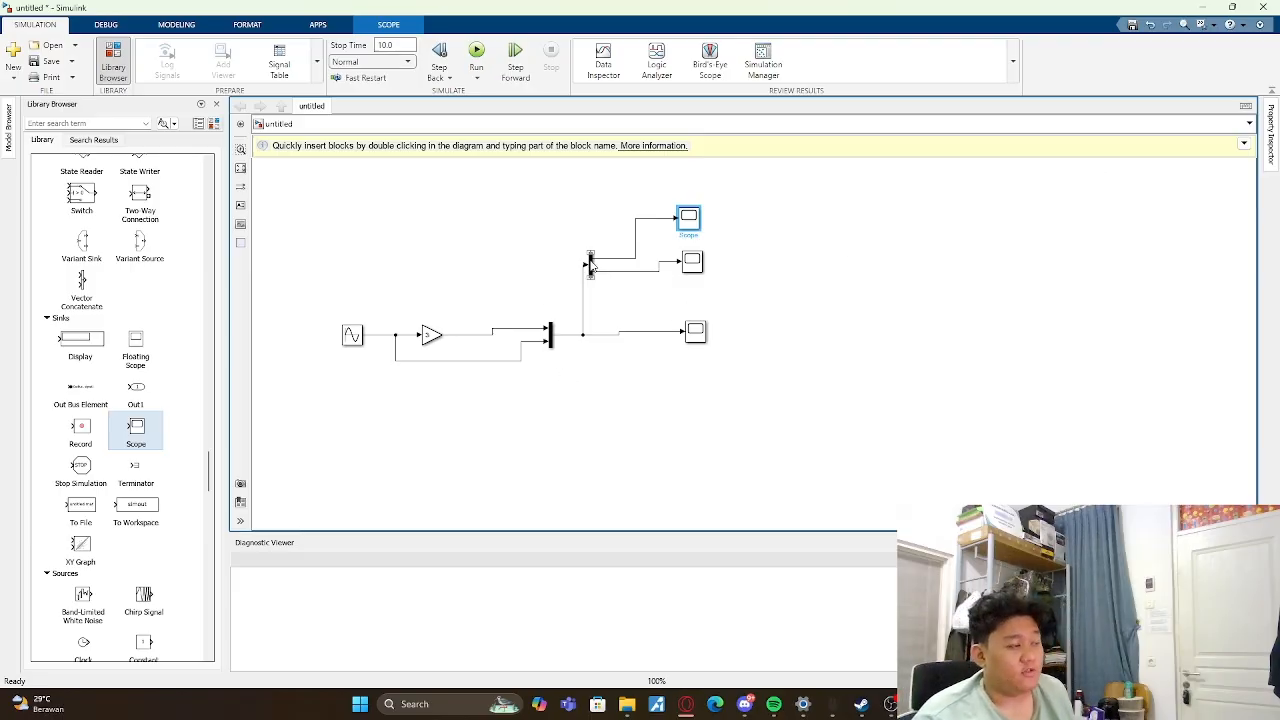
pyautogui.click(591, 263)
pyautogui.click(778, 290)
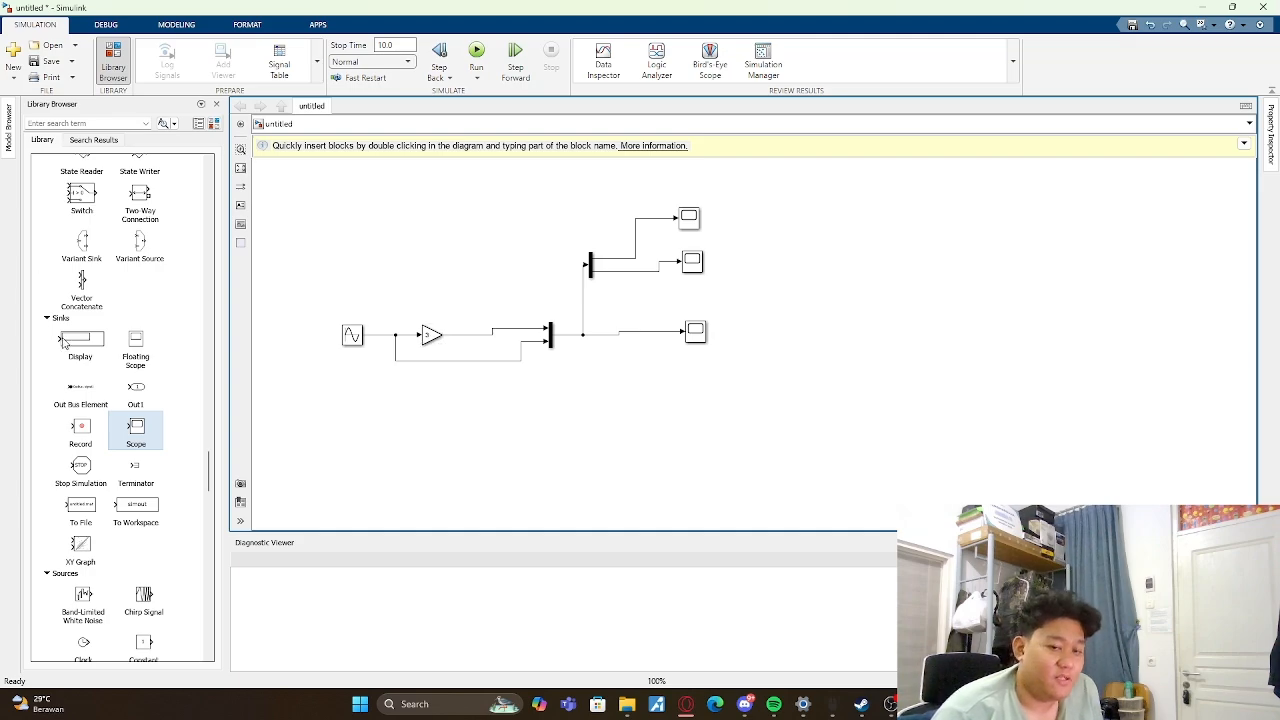
# - Check the Bus Creator's parameters, and add a Bus Creator and a Bus Selector block above the existing diagram
pyautogui.scroll(5, 83, 293)
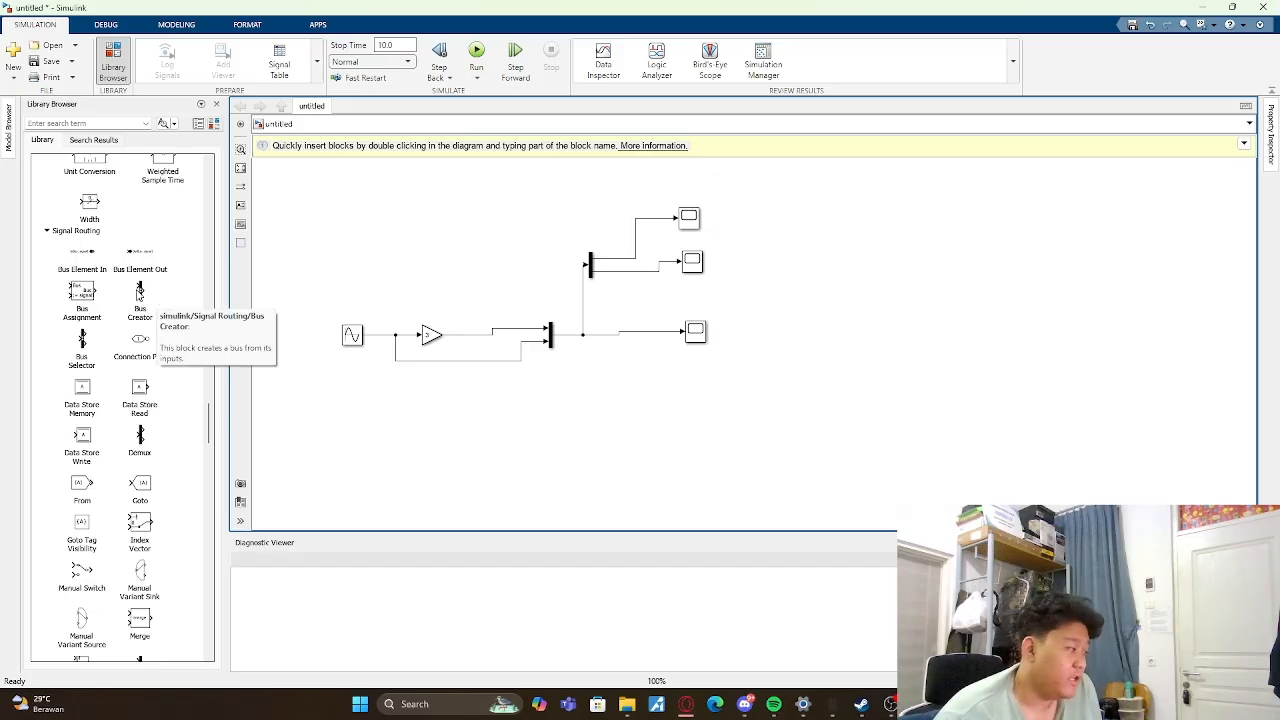
pyautogui.click(142, 296)
pyautogui.doubleClick(150, 300)
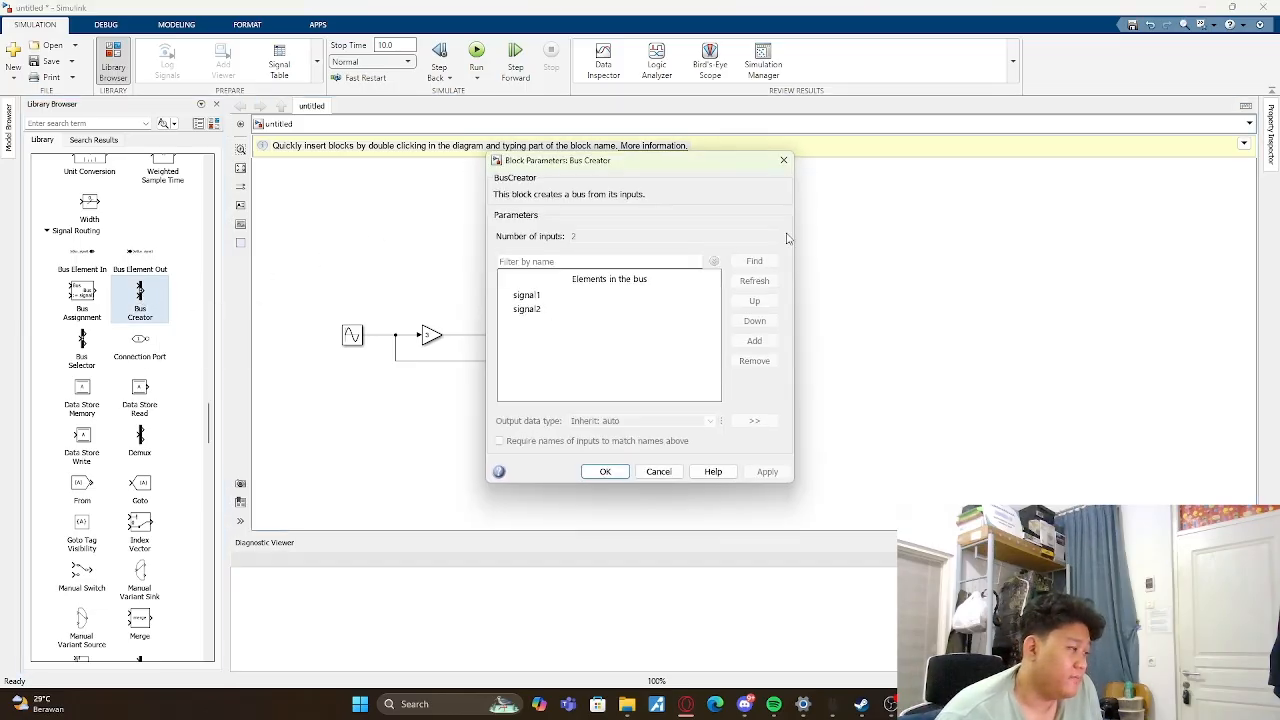
pyautogui.click(774, 163)
pyautogui.moveTo(148, 305); pyautogui.dragTo(406, 228)
pyautogui.moveTo(82, 348); pyautogui.dragTo(495, 207)
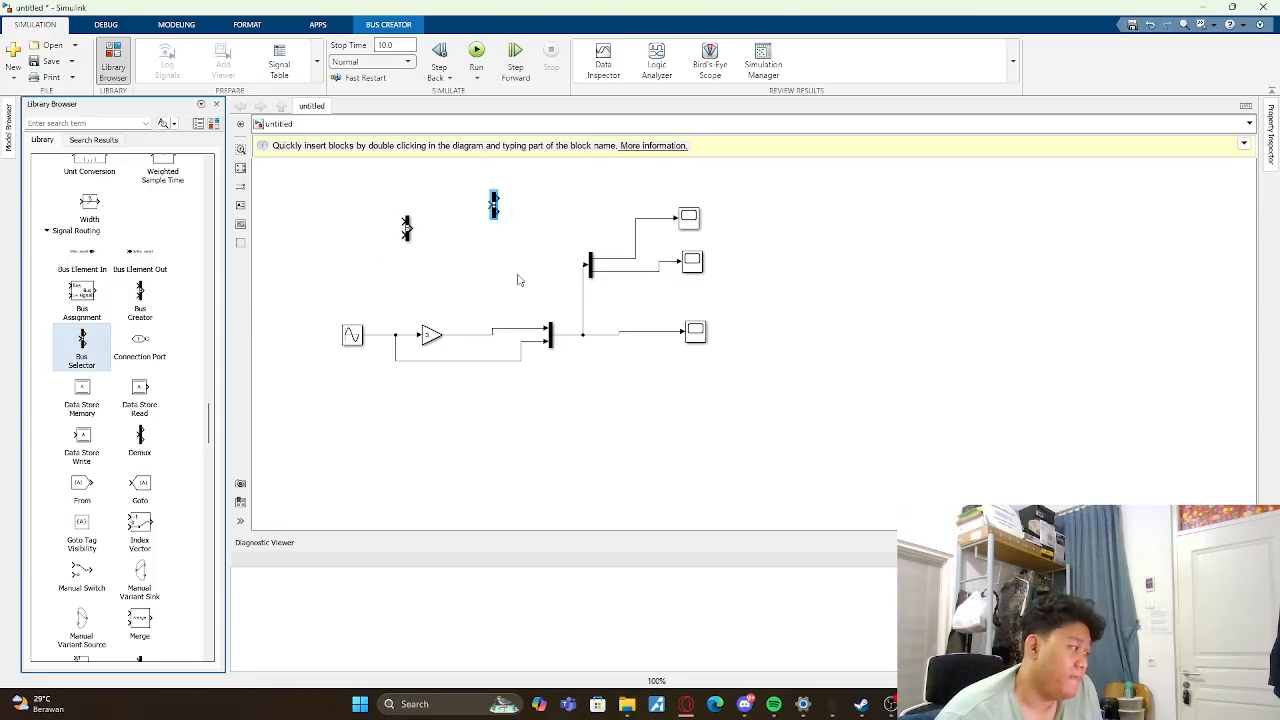
pyautogui.click(521, 280)
# - Add two copies of the Scope block, stacked one above the other beside the Bus Selector
pyautogui.click(688, 220)
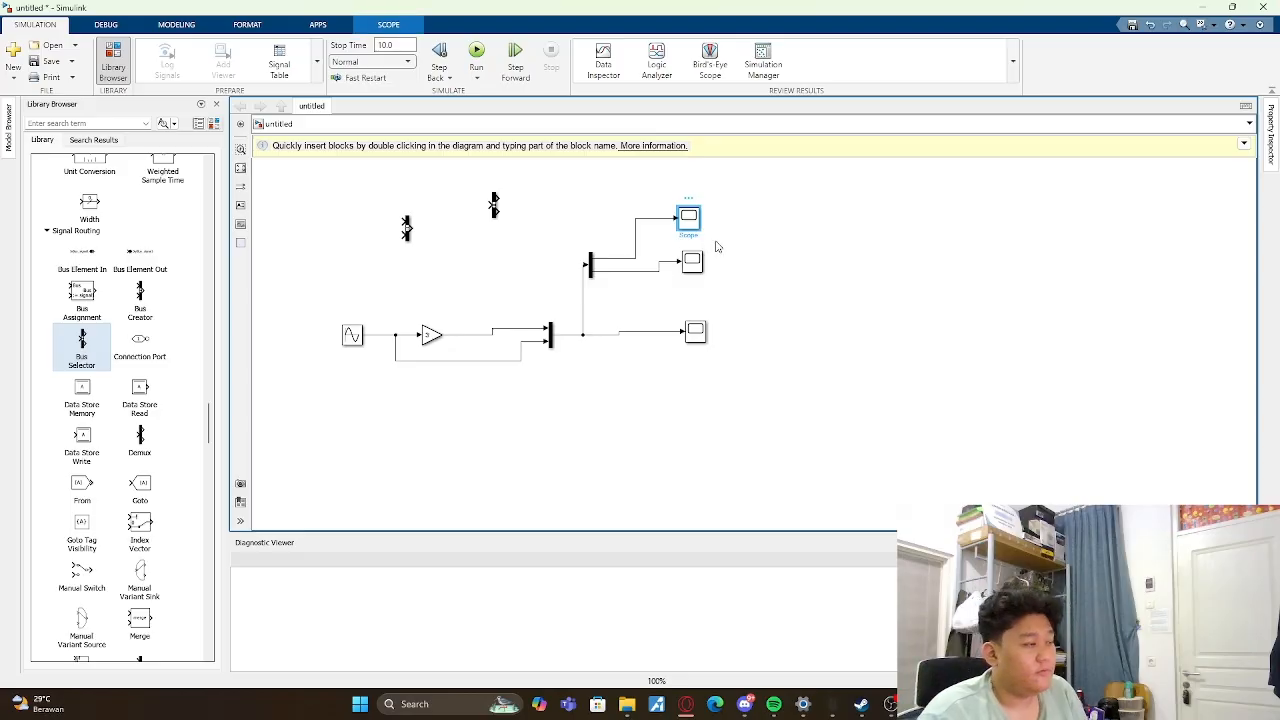
pyautogui.hotkey('ctrl', 'v')
pyautogui.moveTo(699, 235); pyautogui.dragTo(592, 192)
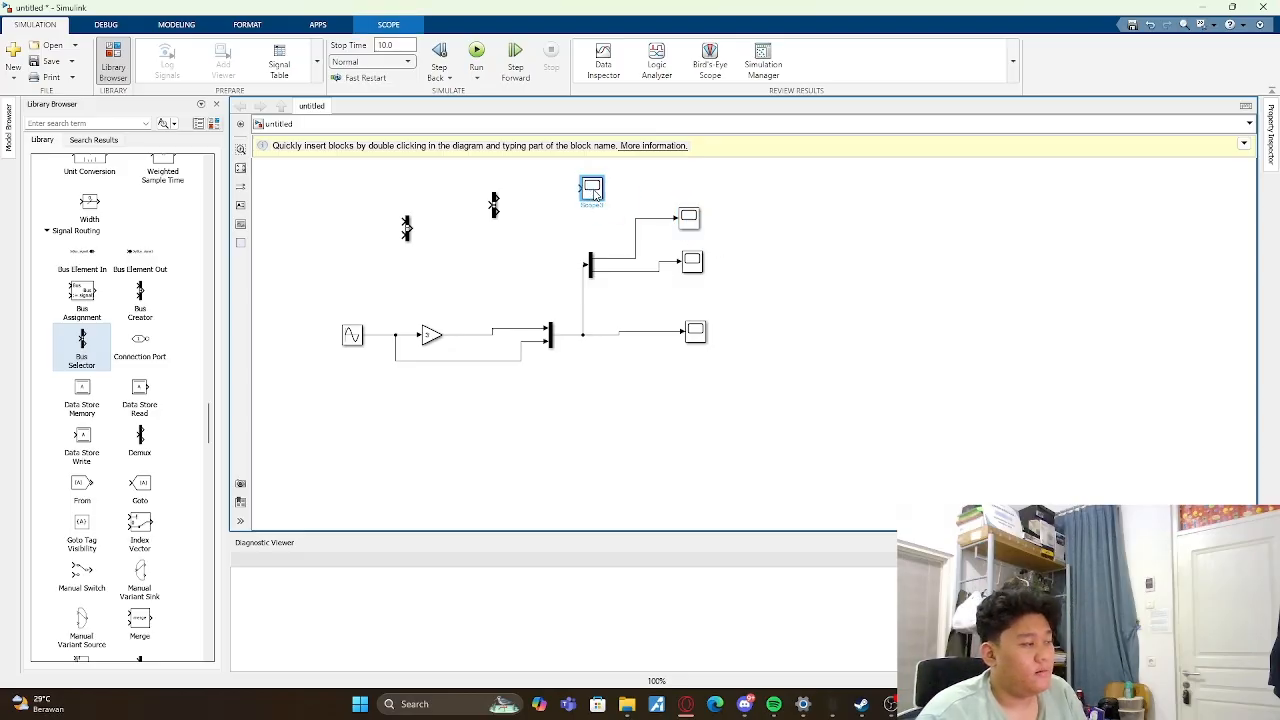
pyautogui.hotkey('ctrl', 'v')
pyautogui.moveTo(697, 240); pyautogui.dragTo(590, 226)
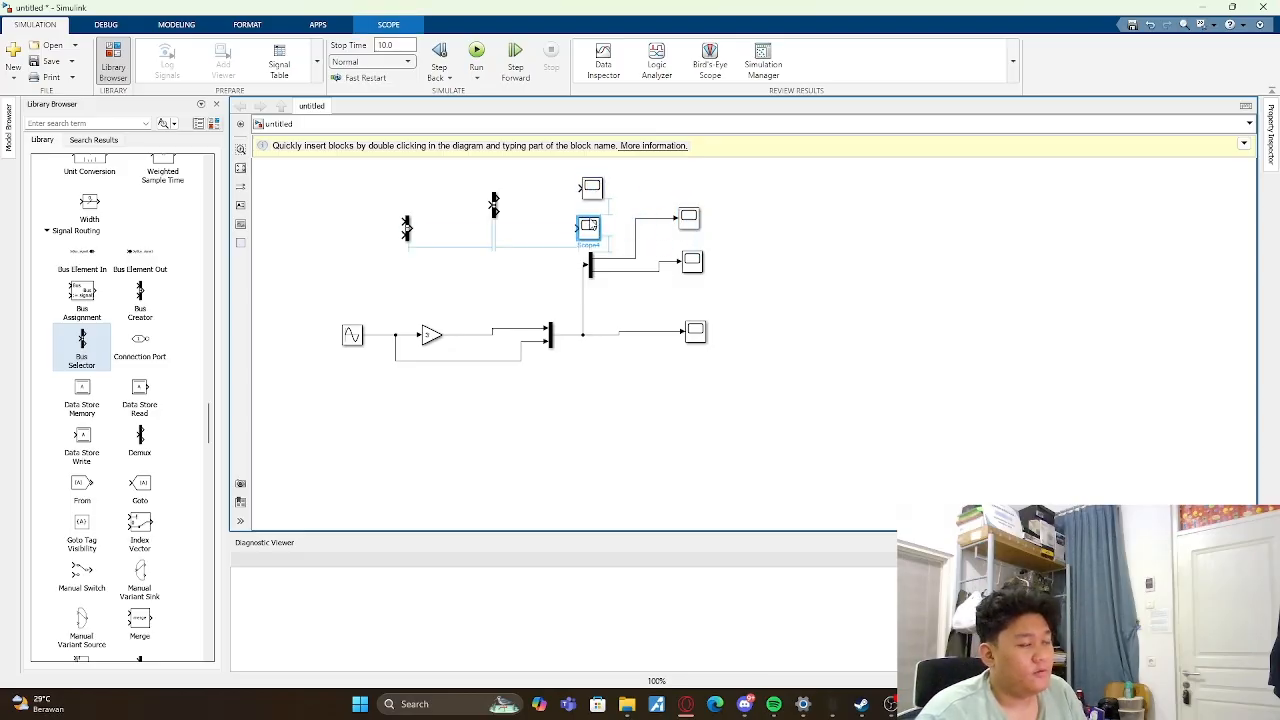
pyautogui.click(793, 237)
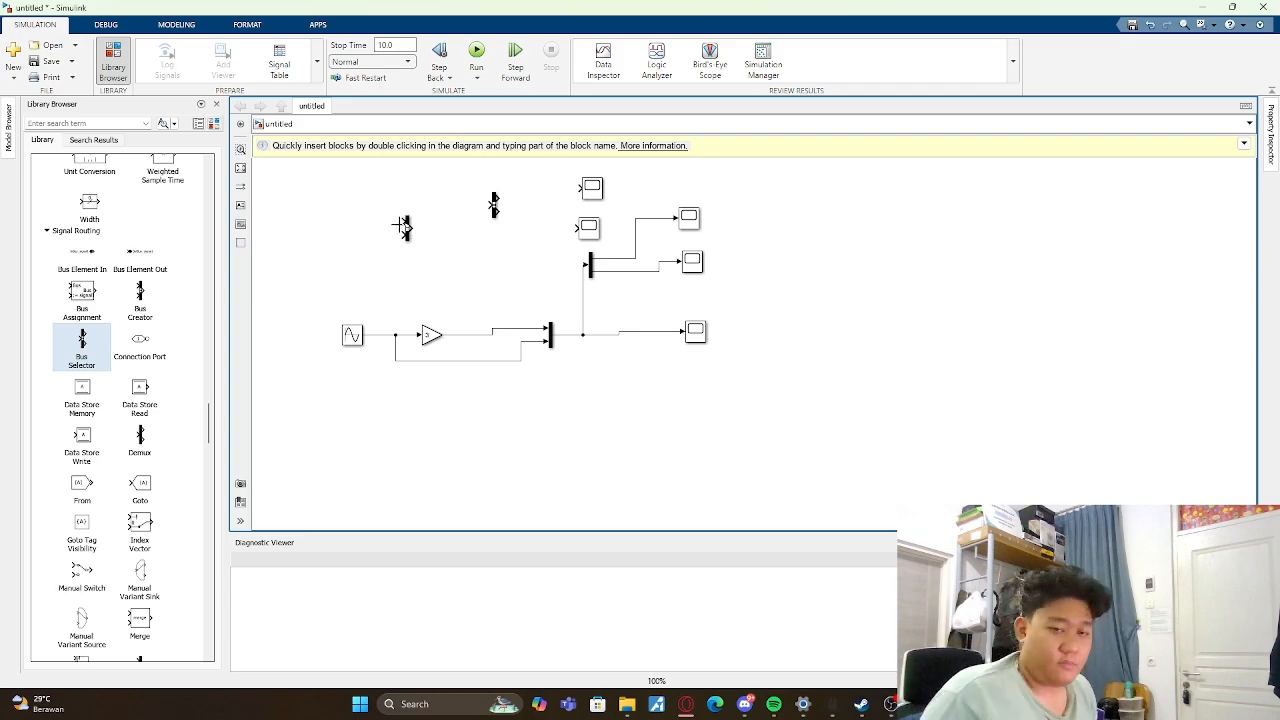
# - Route the Sine Wave and Gain signals through the Bus Creator and Bus Selector to the two new Scopes, and run the simulation
pyautogui.moveTo(404, 222); pyautogui.dragTo(379, 334)
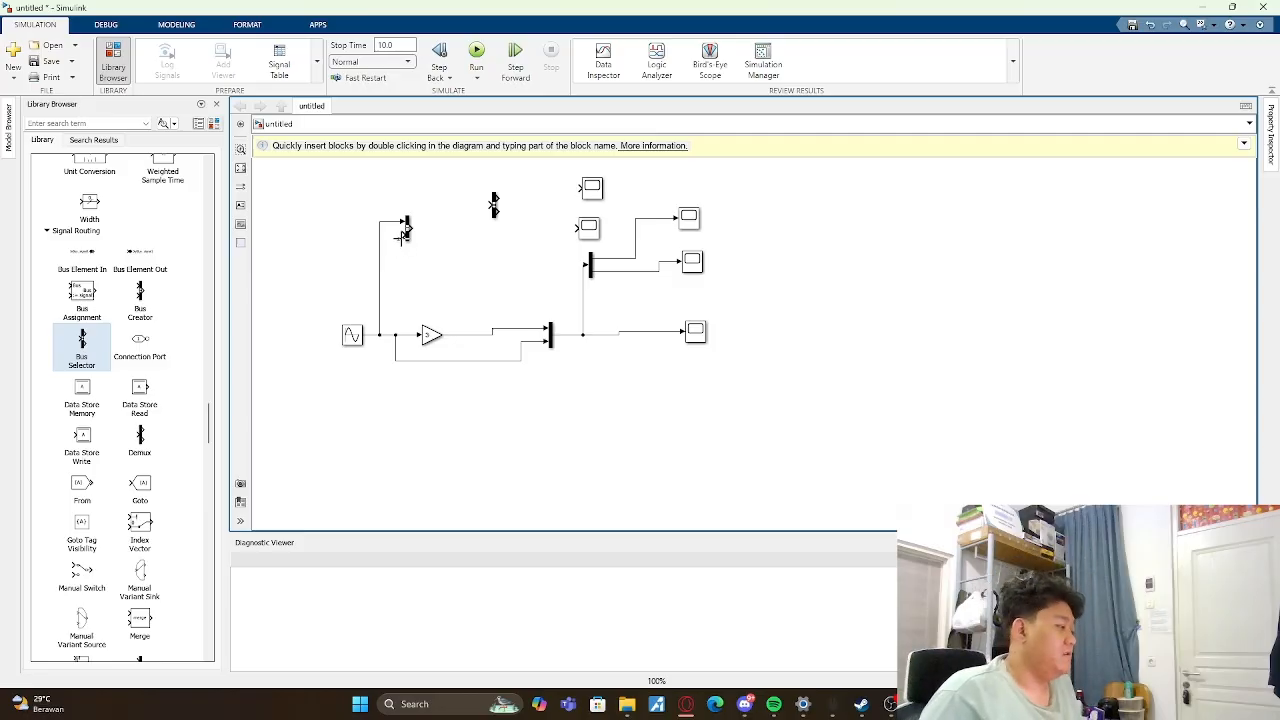
pyautogui.moveTo(404, 233); pyautogui.dragTo(492, 329)
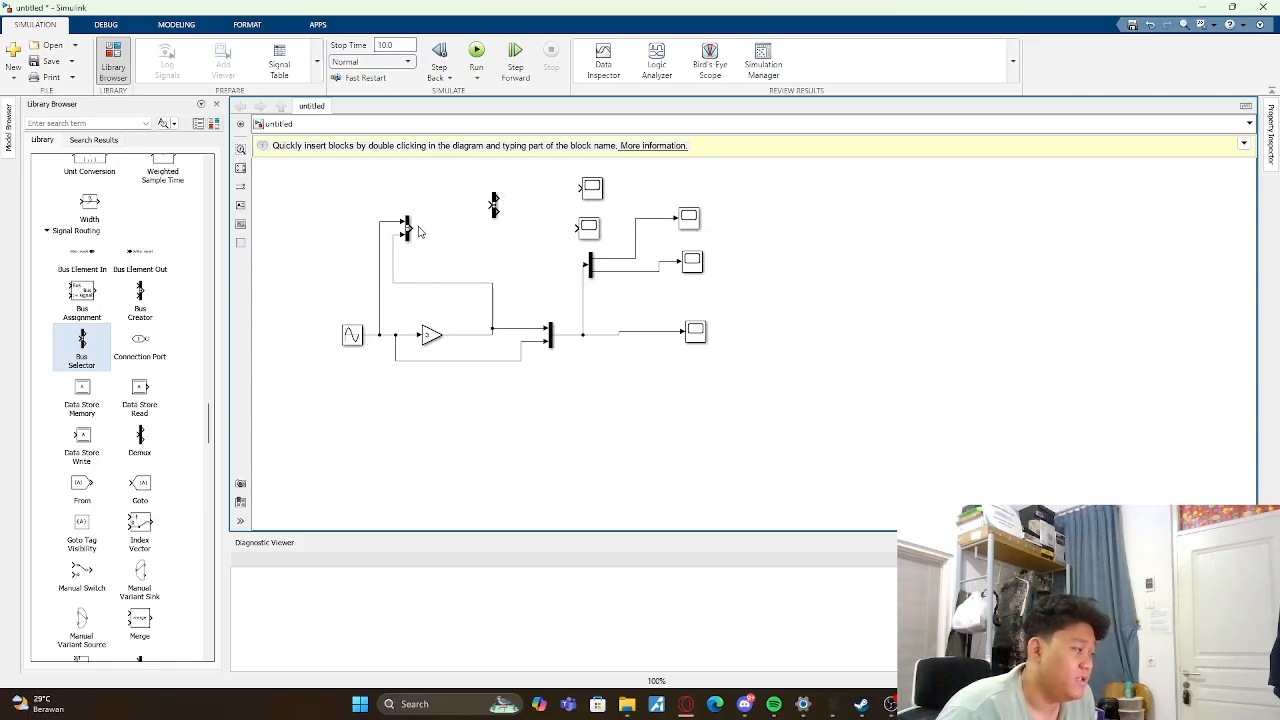
pyautogui.moveTo(410, 228); pyautogui.dragTo(578, 190)
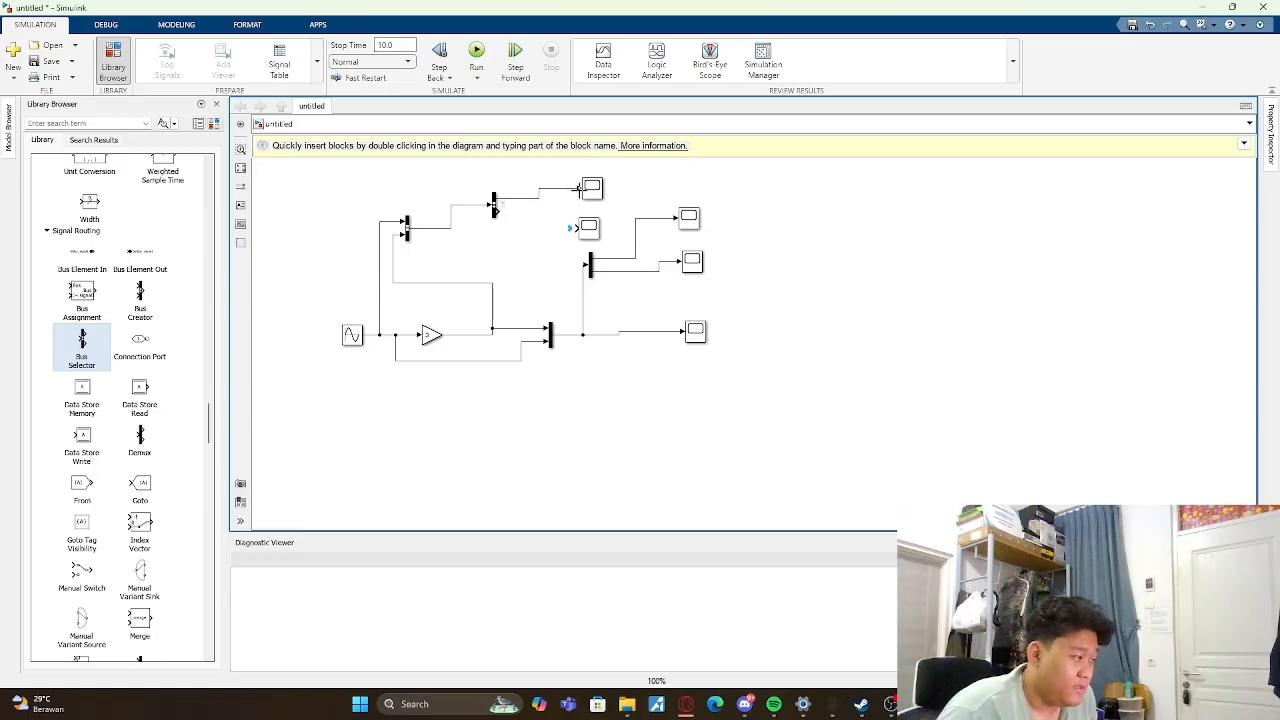
pyautogui.moveTo(500, 216); pyautogui.dragTo(580, 228)
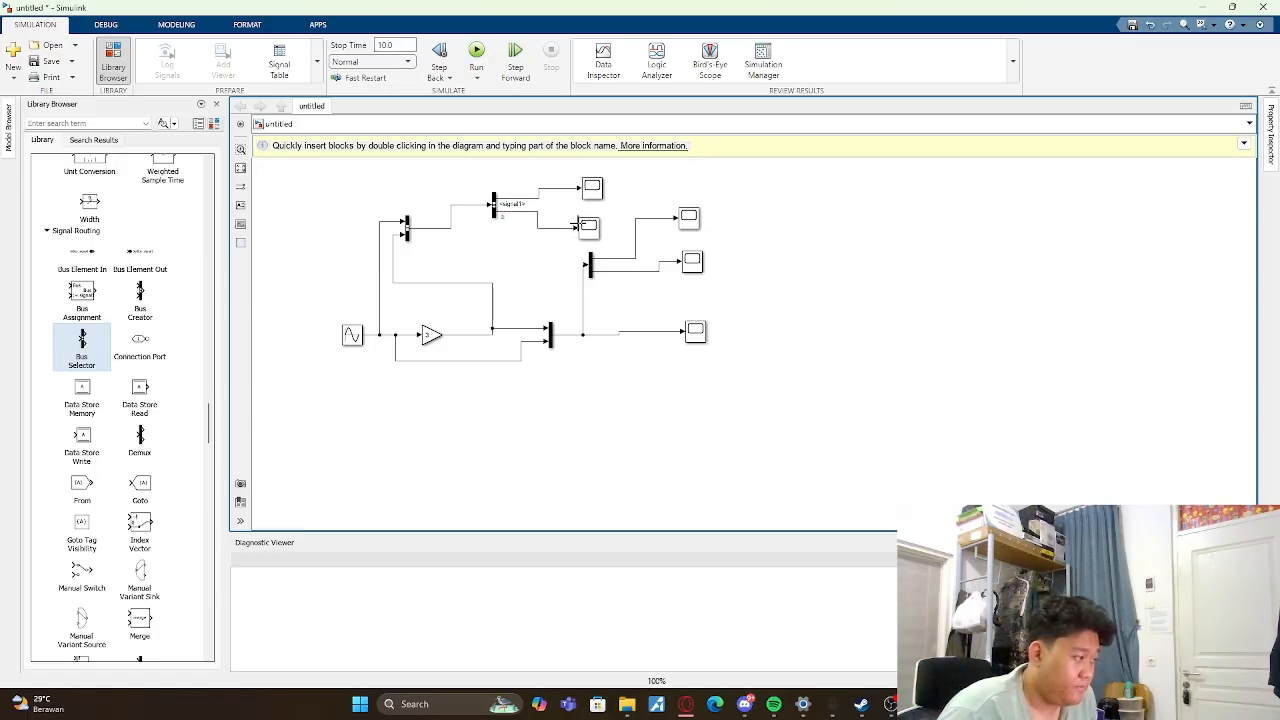
pyautogui.click(484, 52)
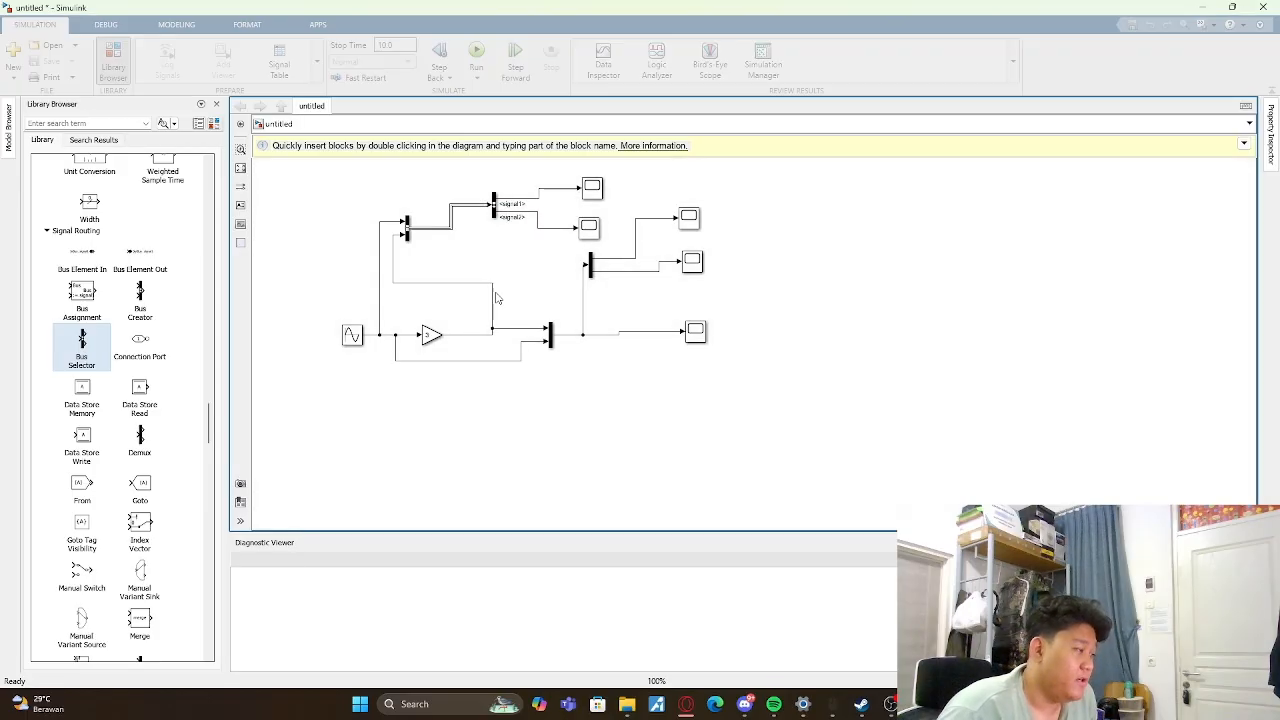
# - View the plots of the two Scopes fed by the Bus Selector, closing each one
pyautogui.click(592, 188)
pyautogui.doubleClick(592, 188)
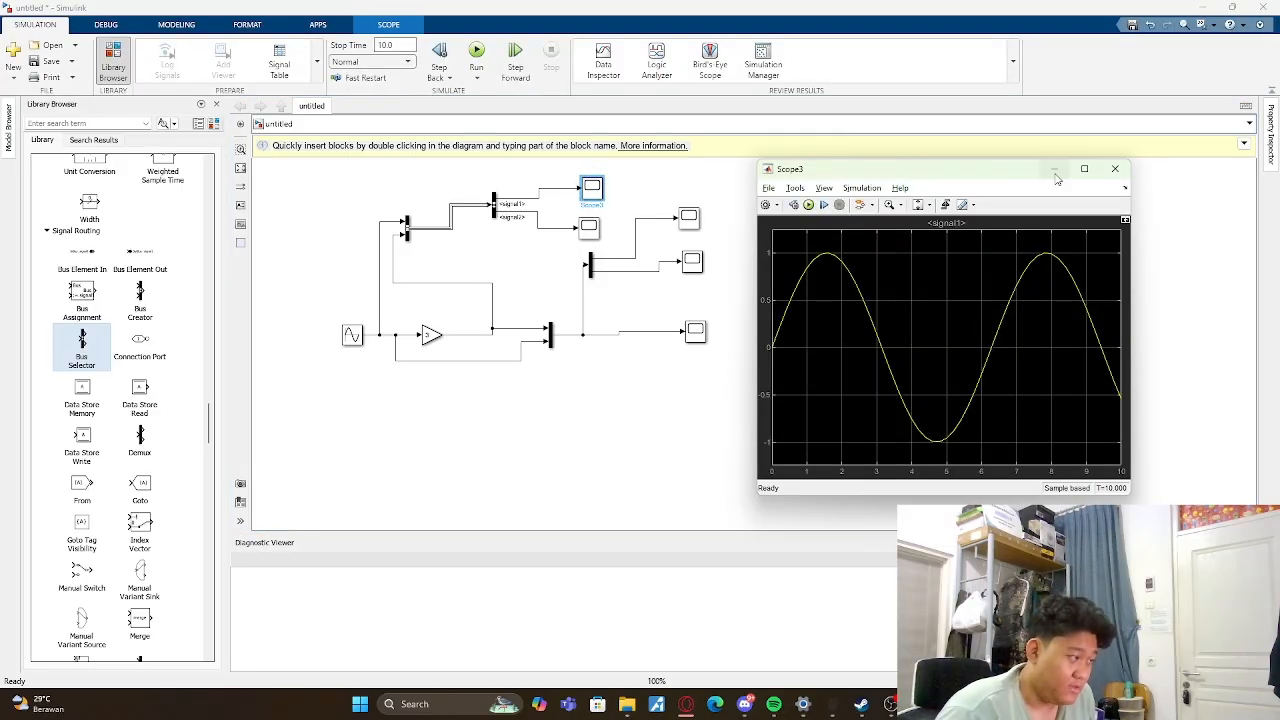
pyautogui.click(1115, 168)
pyautogui.click(591, 232)
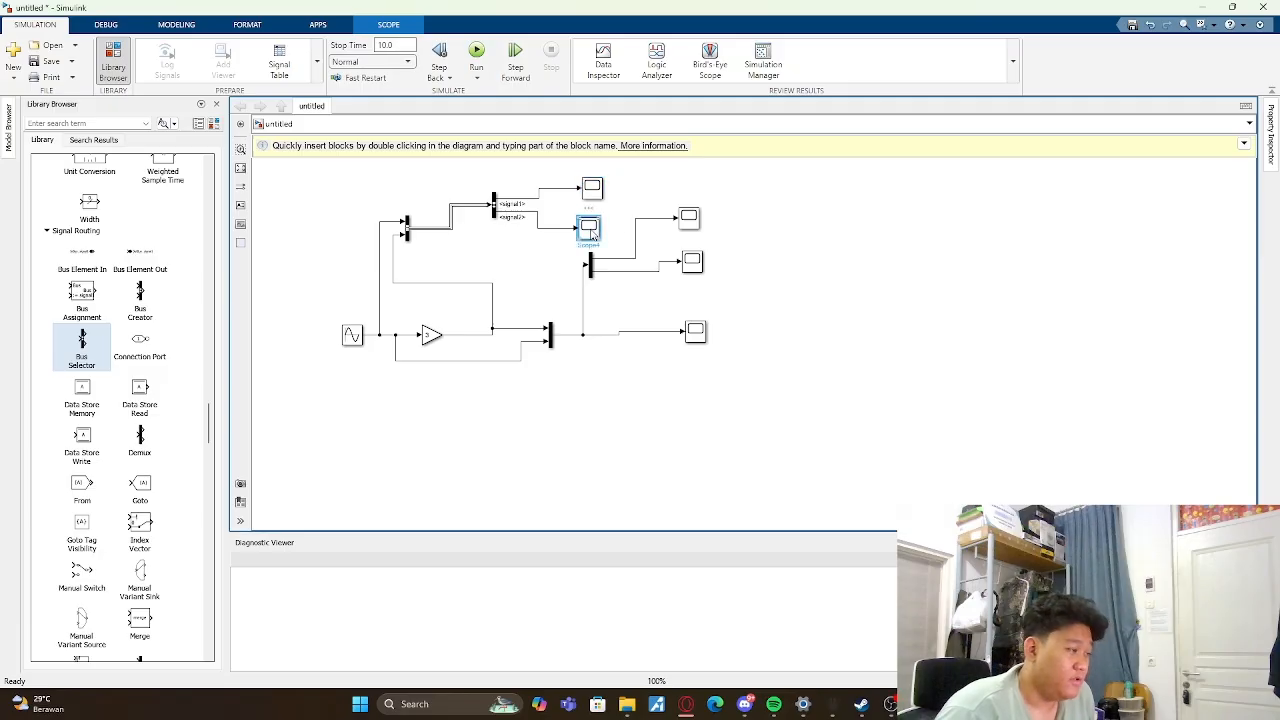
pyautogui.doubleClick(591, 232)
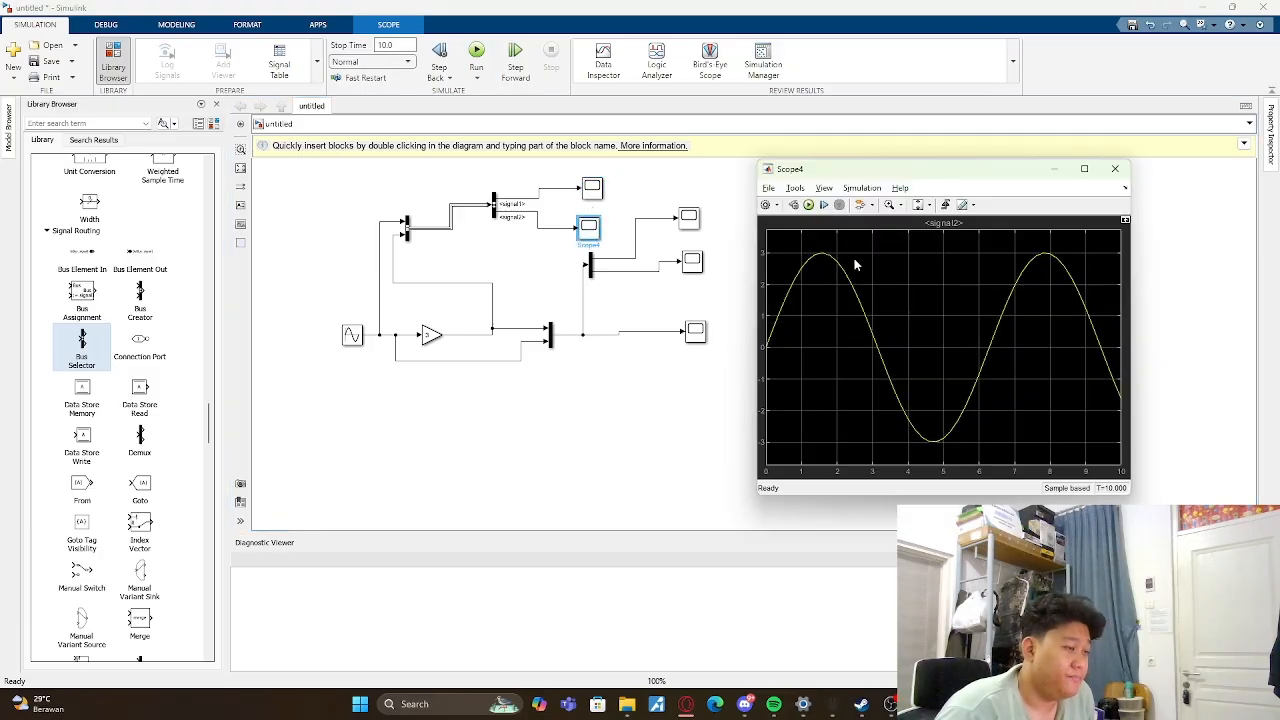
pyautogui.click(1115, 168)
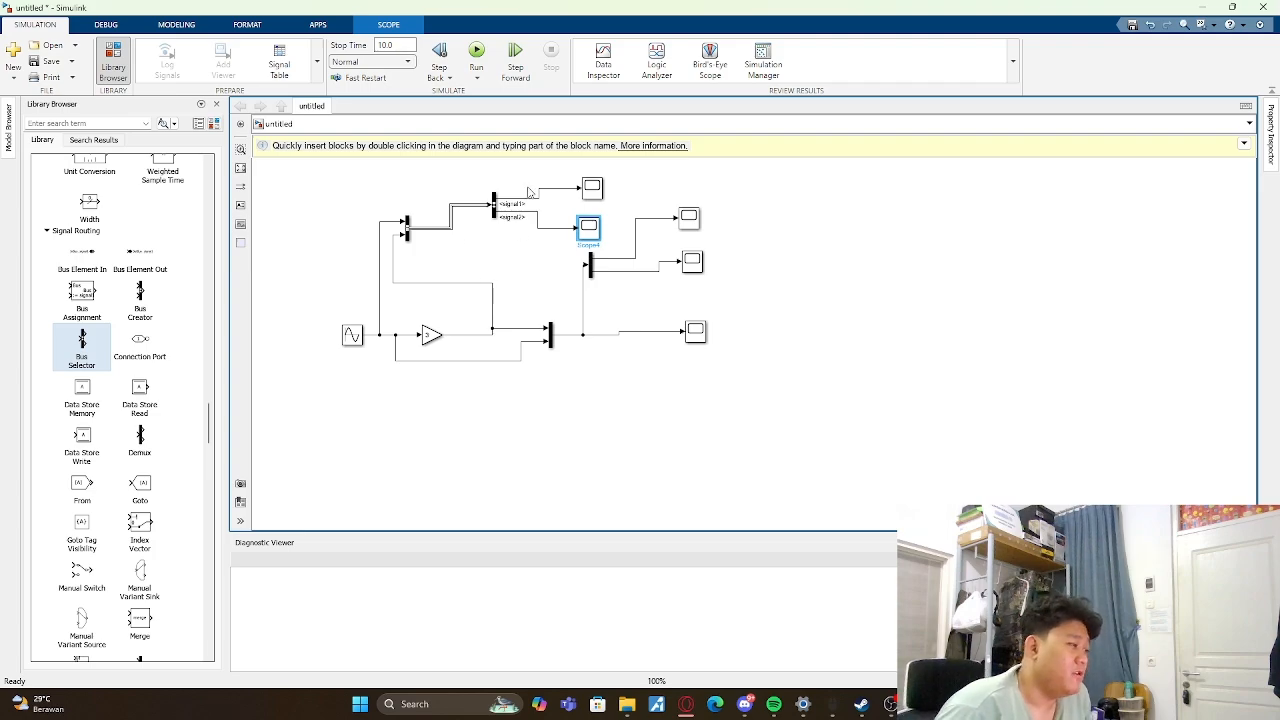
# - Compare the plot of the Bus Selector's first output with that of the upper Demux Scope, closing each plot
pyautogui.click(517, 225)
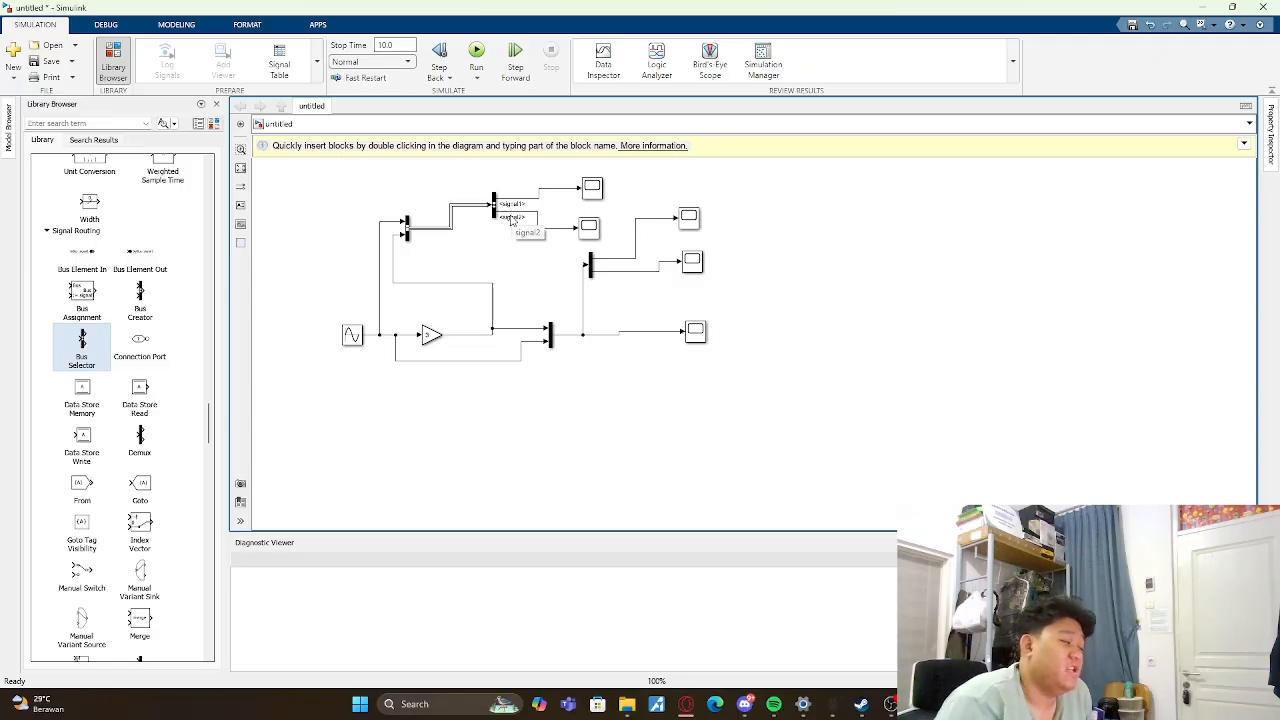
pyautogui.doubleClick(592, 187)
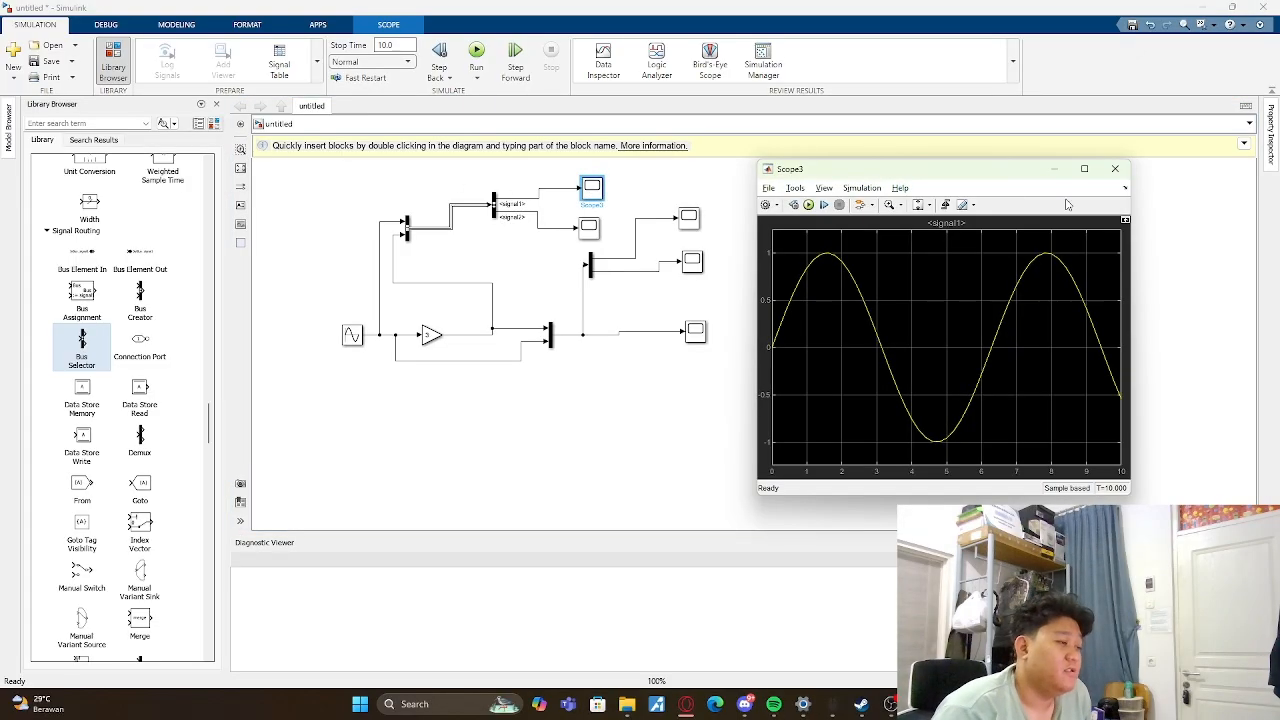
pyautogui.click(1120, 172)
pyautogui.doubleClick(575, 216)
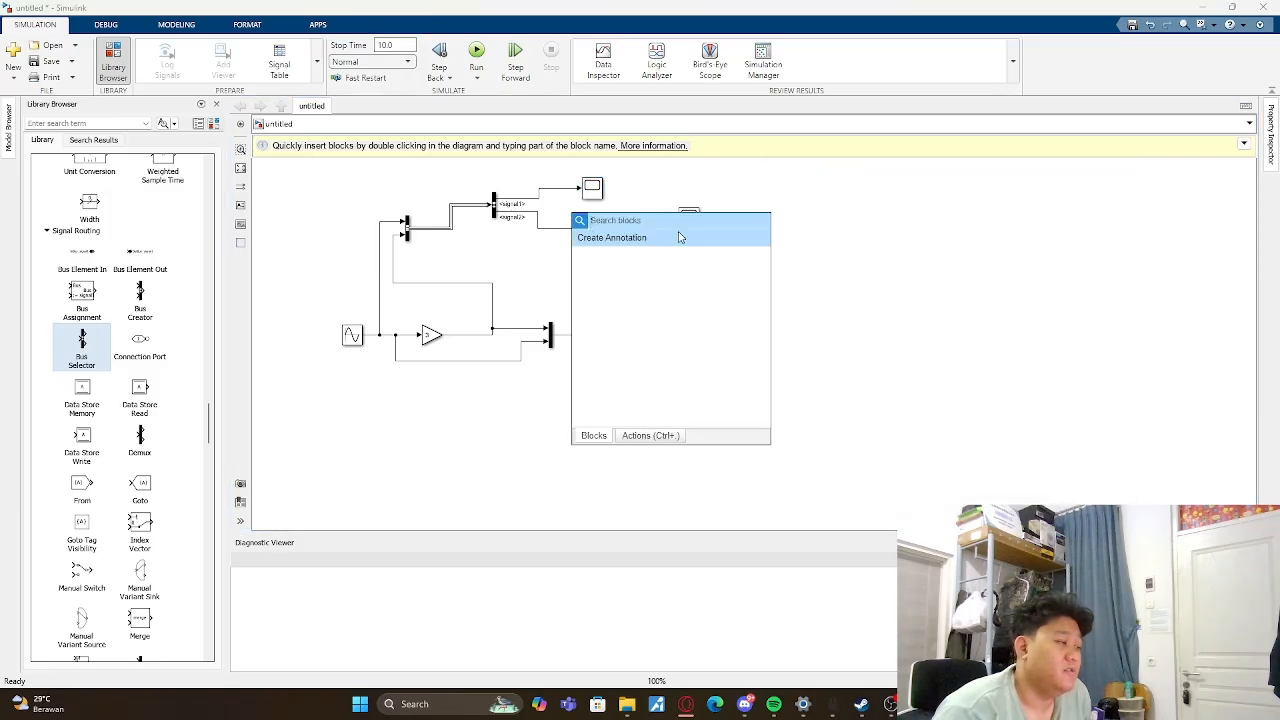
pyautogui.click(786, 190)
pyautogui.doubleClick(688, 219)
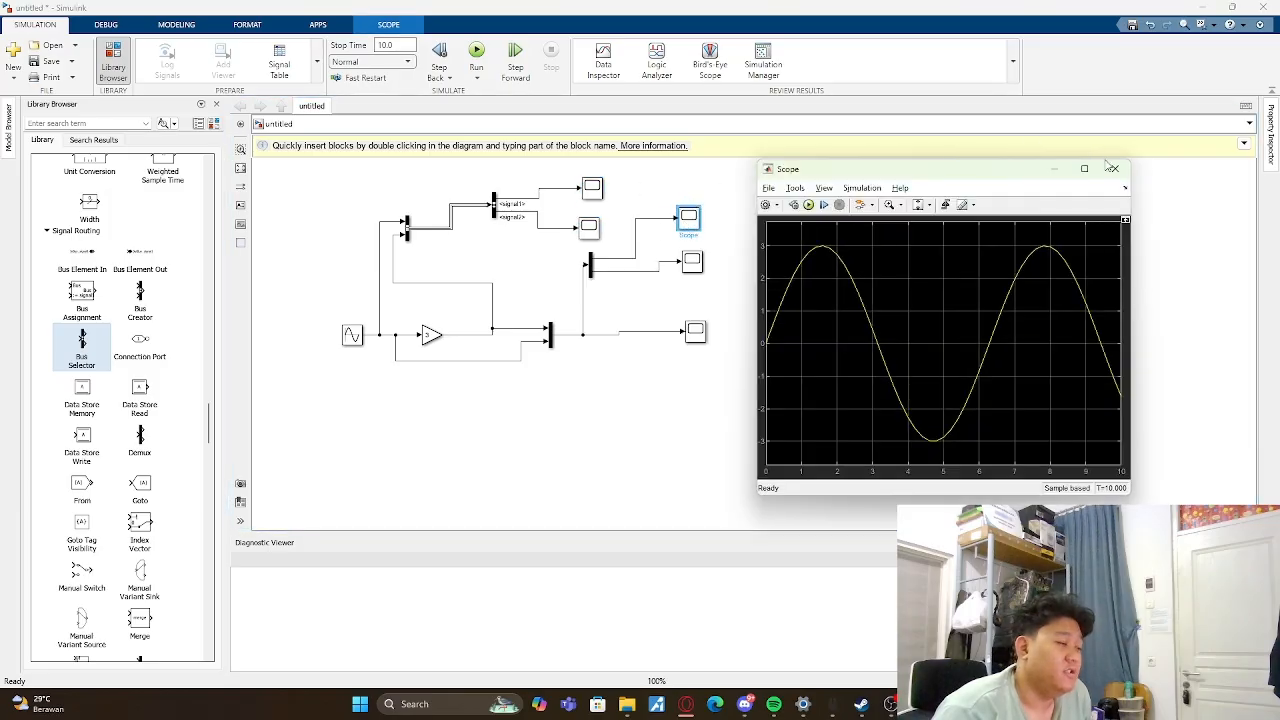
pyautogui.click(1114, 166)
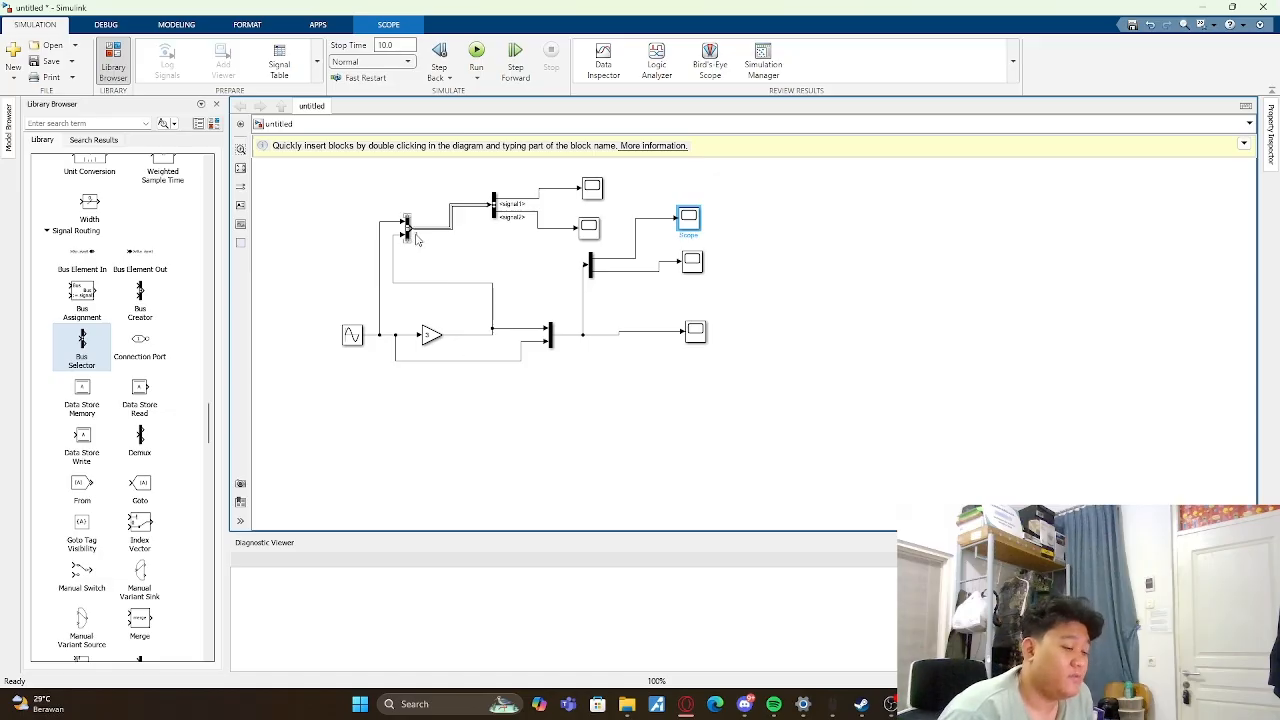
pyautogui.click(514, 263)
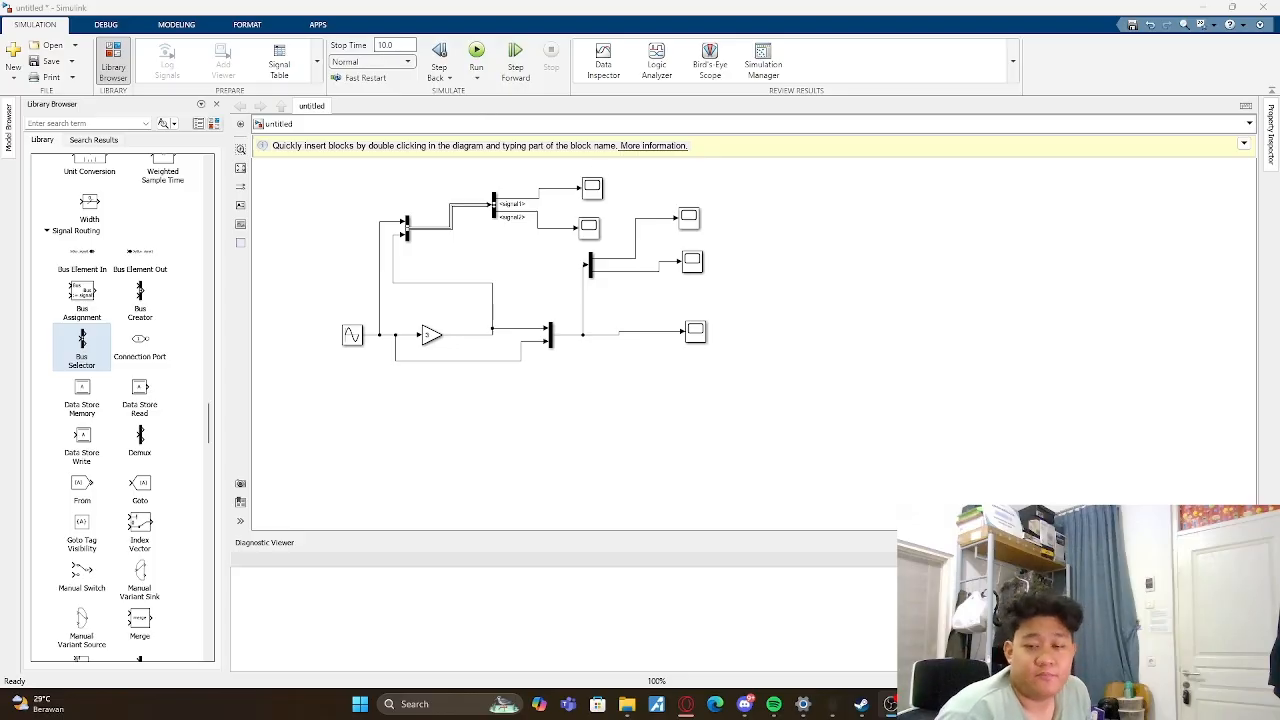
# - Delete all blocks and signal lines from the model
pyautogui.scroll(-5, 122, 408)
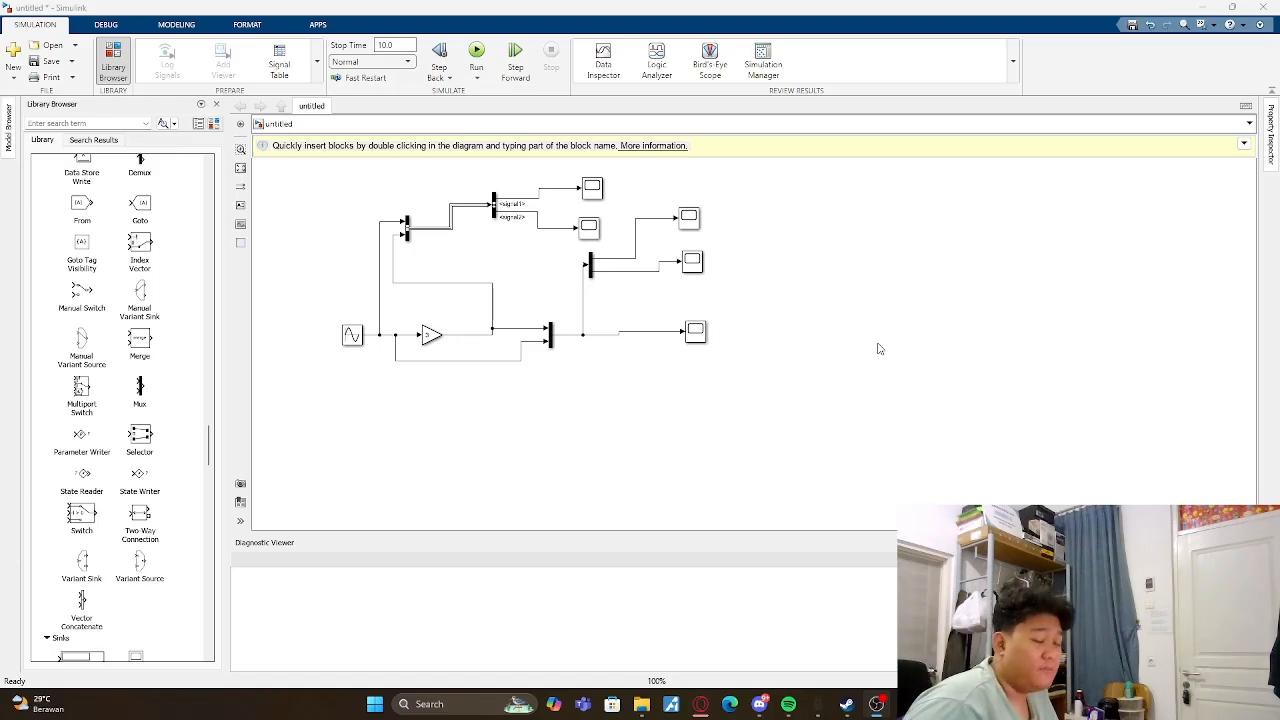
pyautogui.click(833, 301)
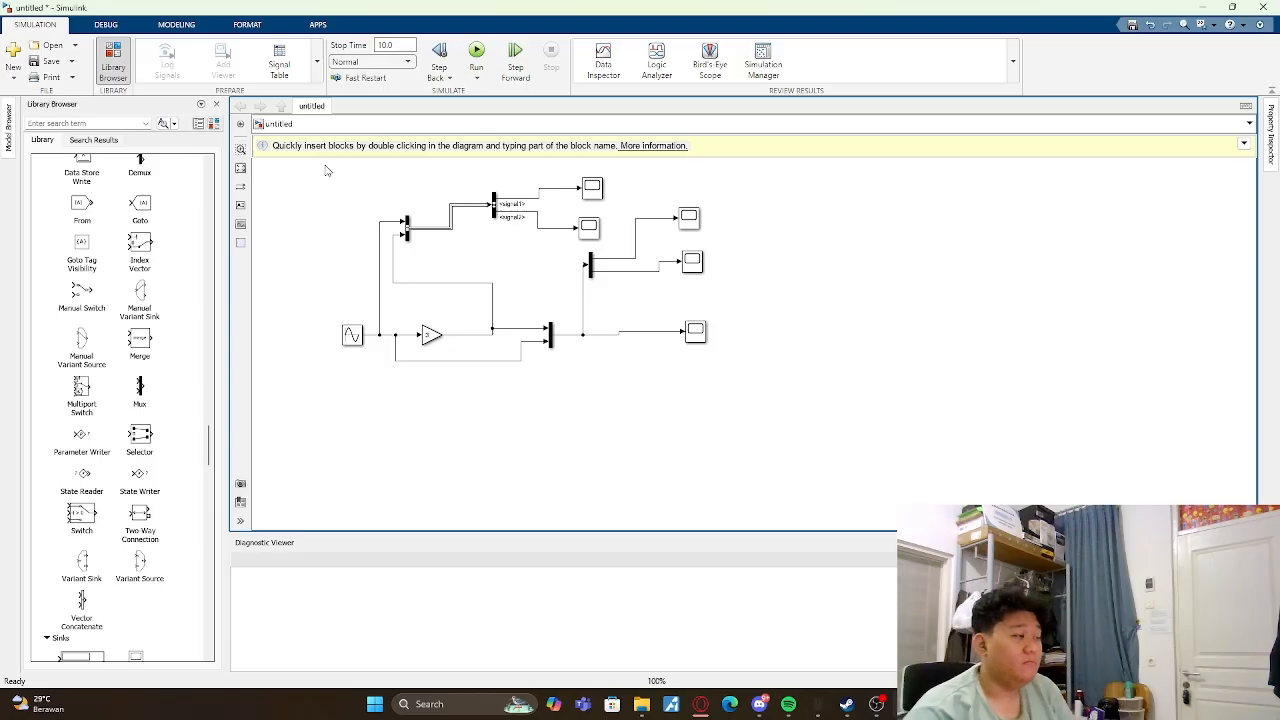
pyautogui.moveTo(324, 165); pyautogui.dragTo(745, 392)
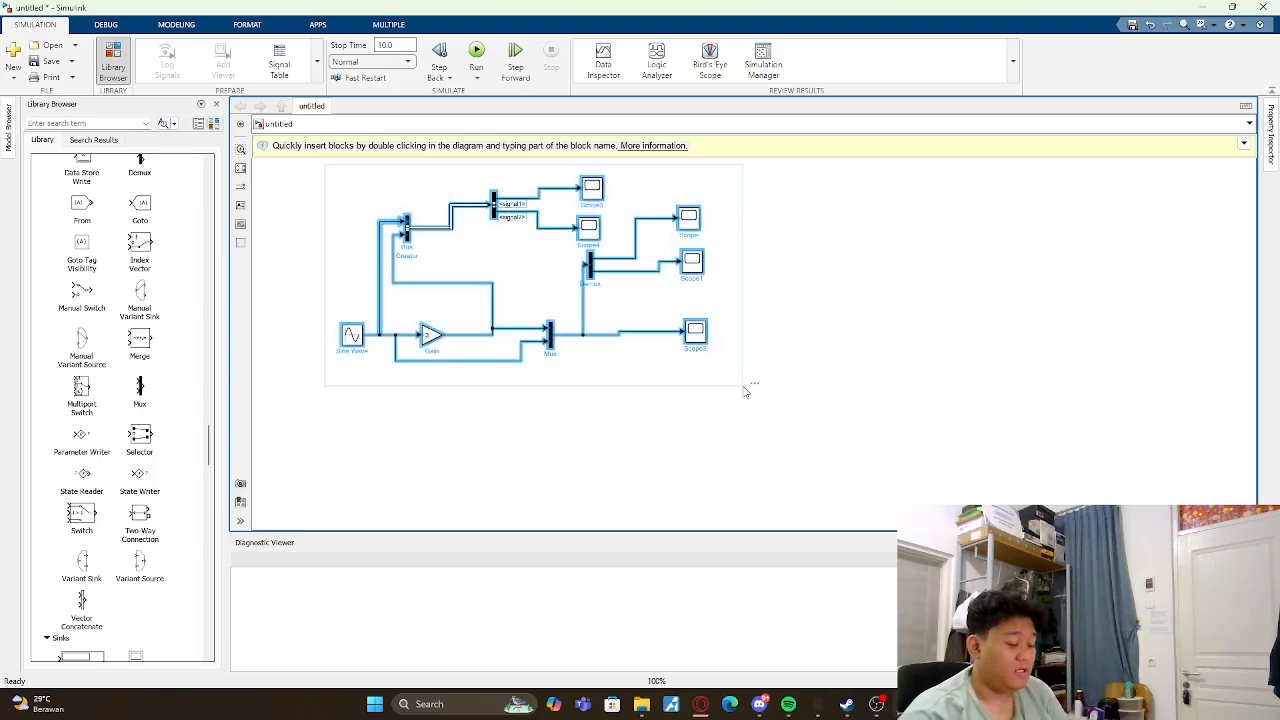
pyautogui.press('Delete')
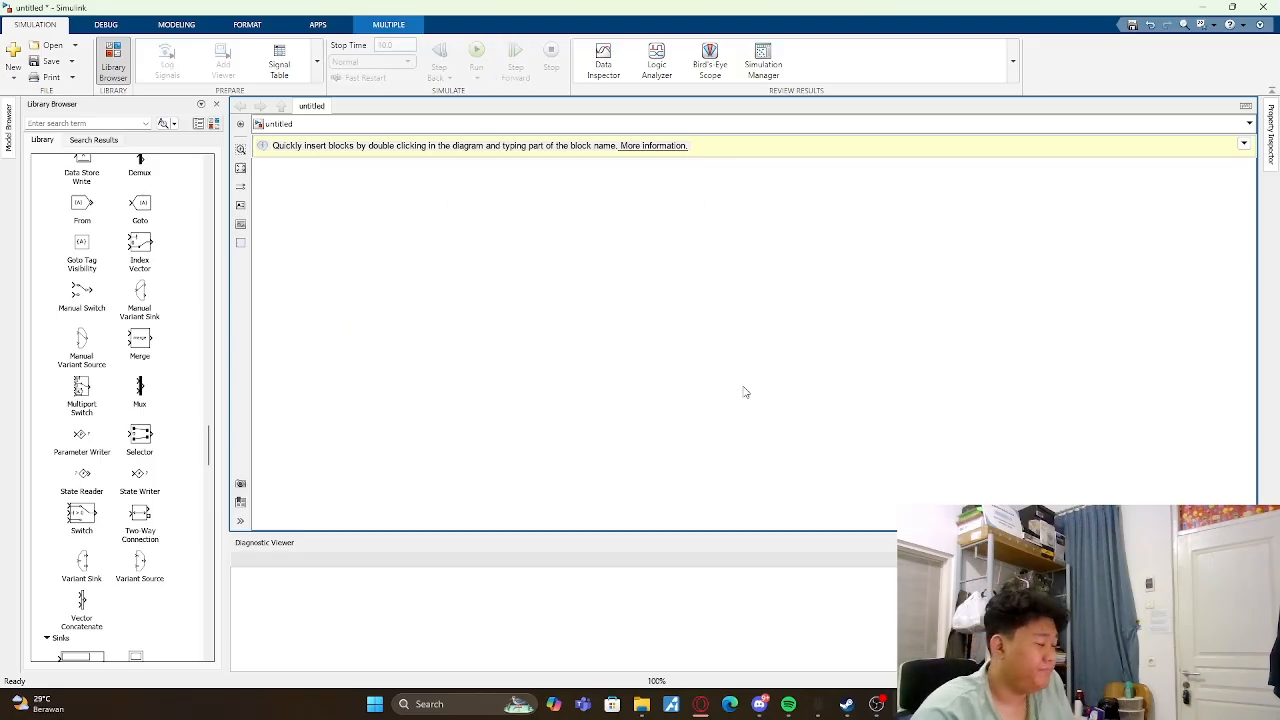
# - Add two Constant blocks from the commonly used blocks, one below the other
pyautogui.scroll(10, 120, 400)
pyautogui.scroll(15, 150, 293)
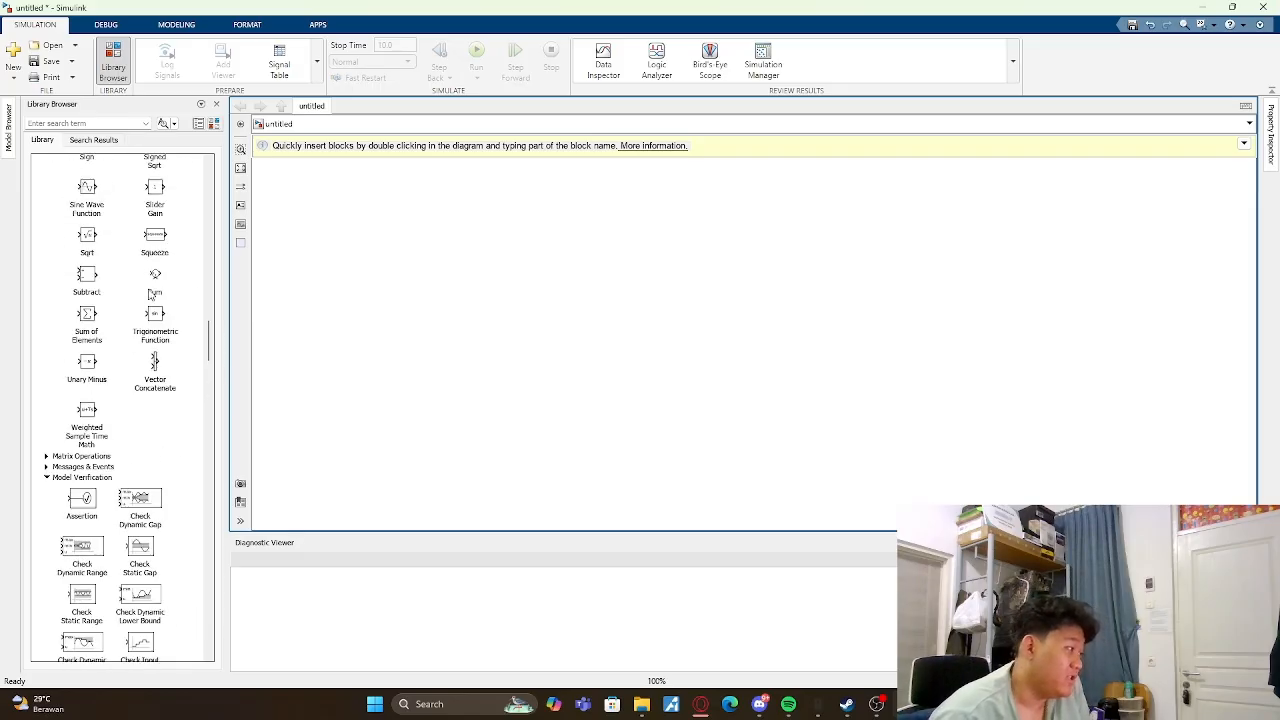
pyautogui.scroll(-15, 150, 293)
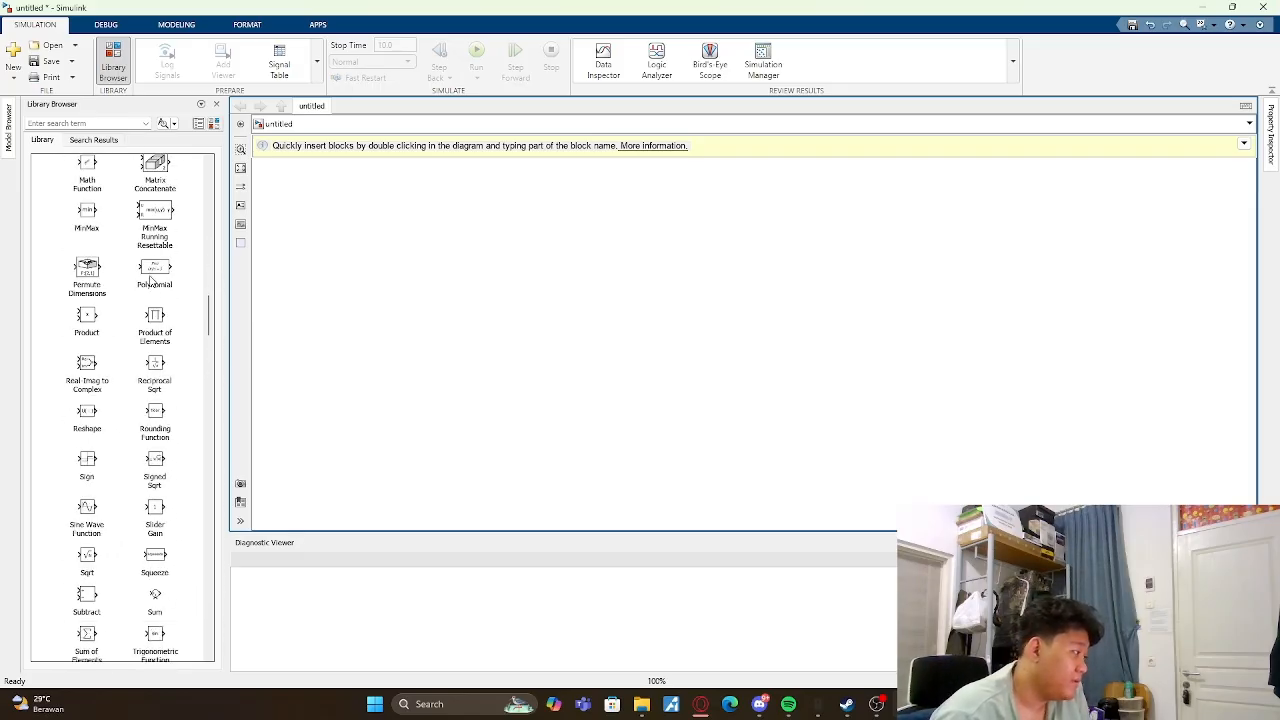
pyautogui.scroll(15, 150, 282)
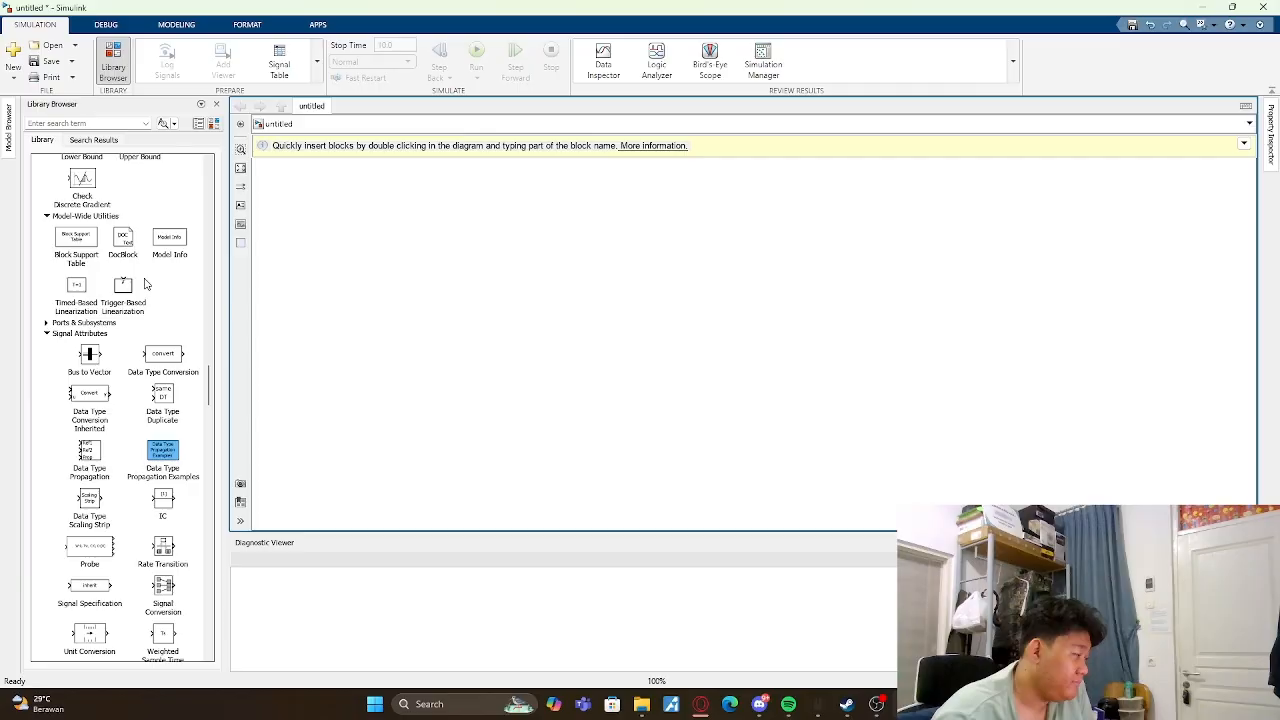
pyautogui.scroll(10, 146, 284)
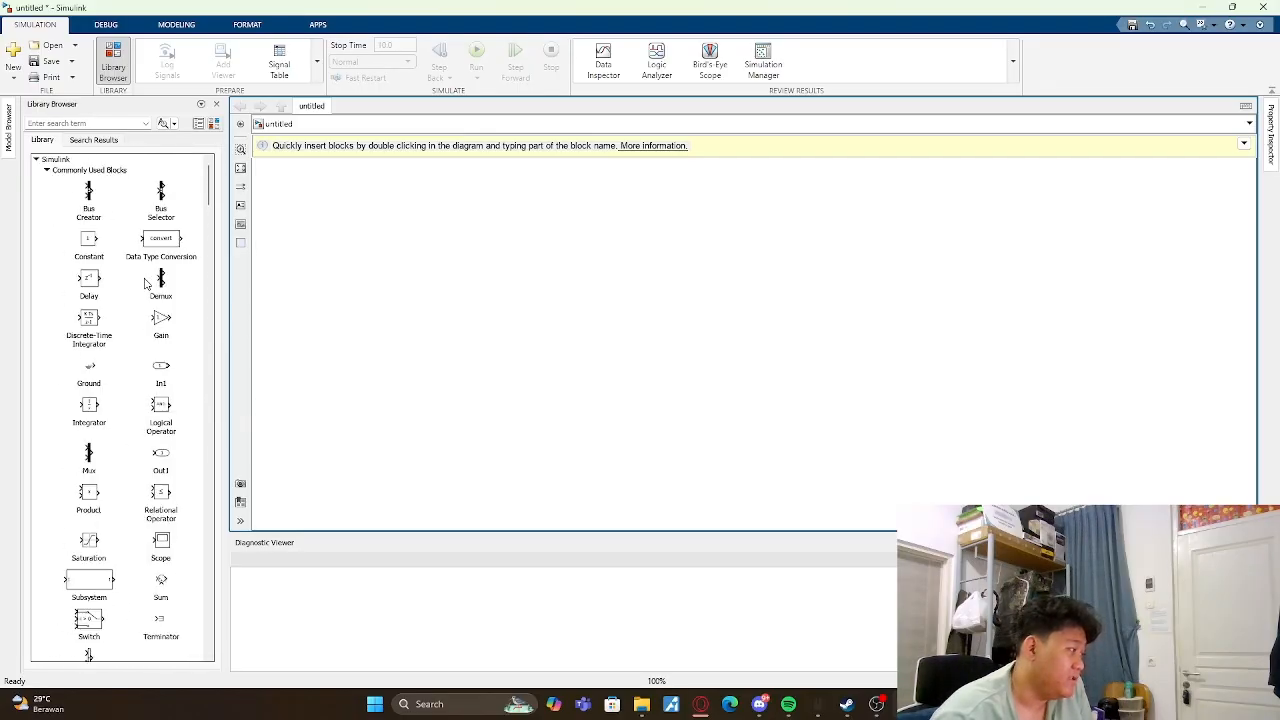
pyautogui.moveTo(106, 249); pyautogui.dragTo(394, 291)
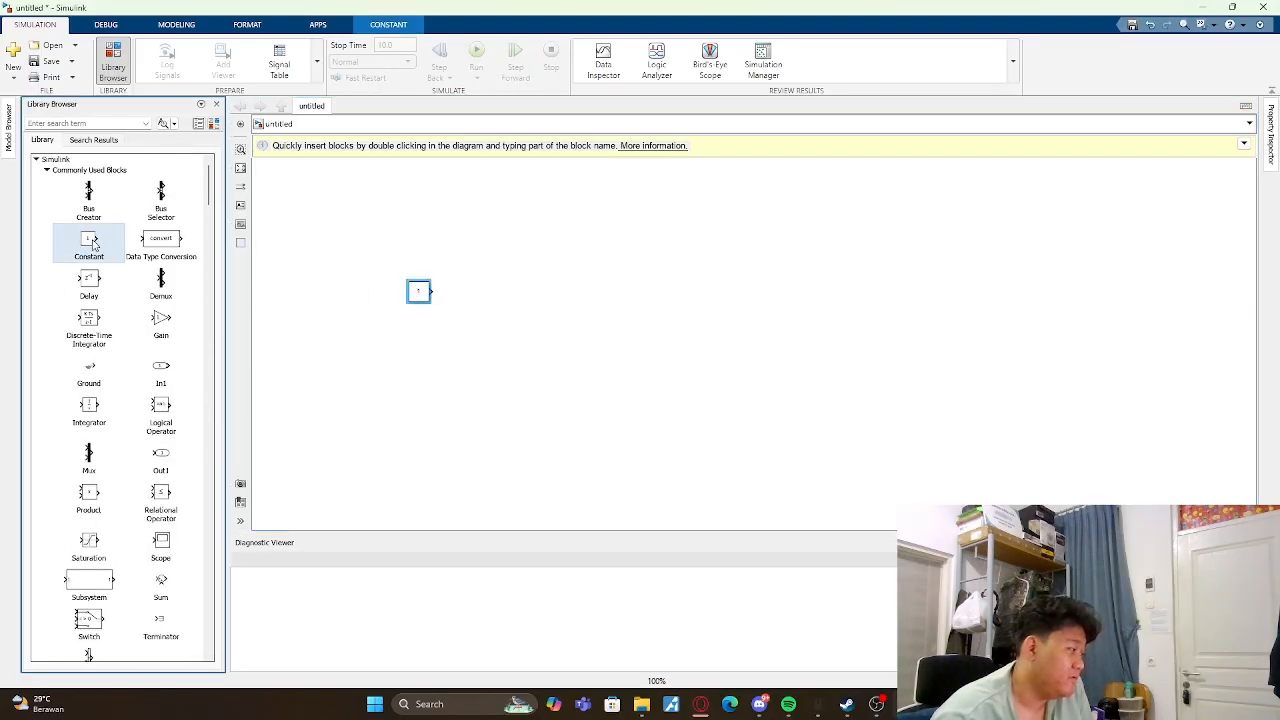
pyautogui.moveTo(95, 245); pyautogui.dragTo(423, 333)
pyautogui.click(449, 208)
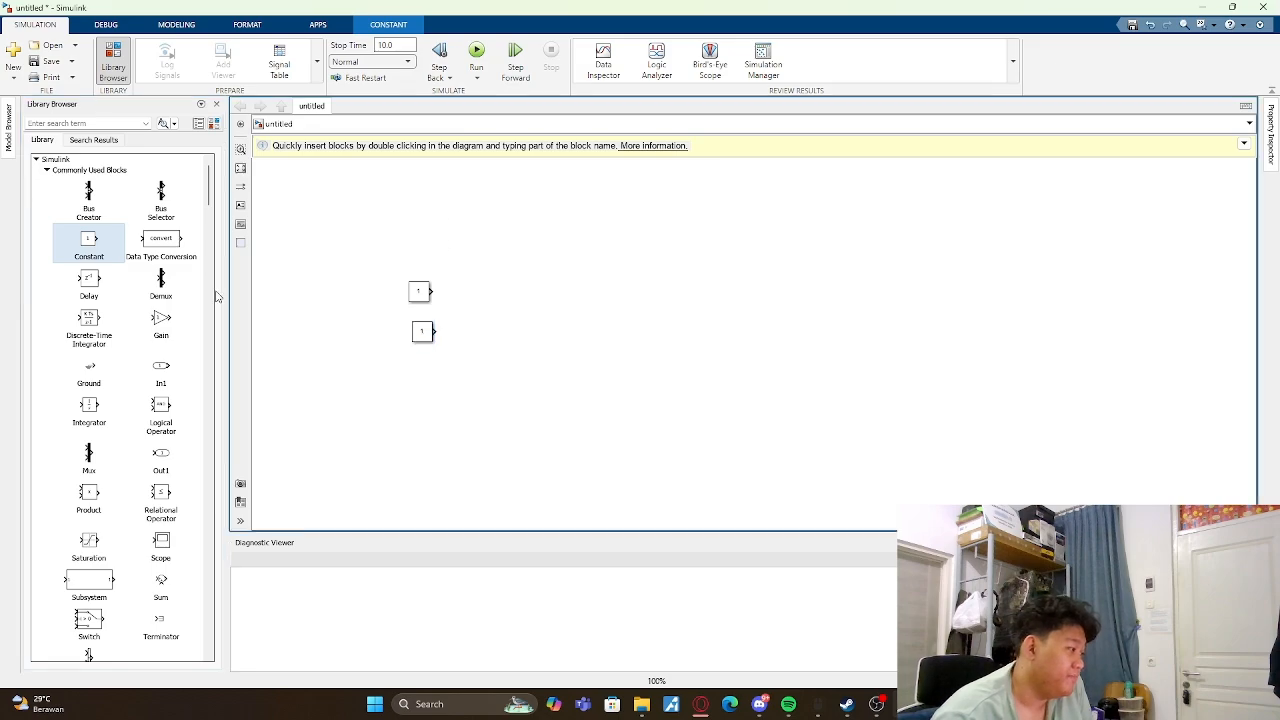
# - Add a Display block from the Sinks library, spaced apart from the output side of the two Constants
pyautogui.scroll(-3, 60, 343)
pyautogui.scroll(-15, 60, 350)
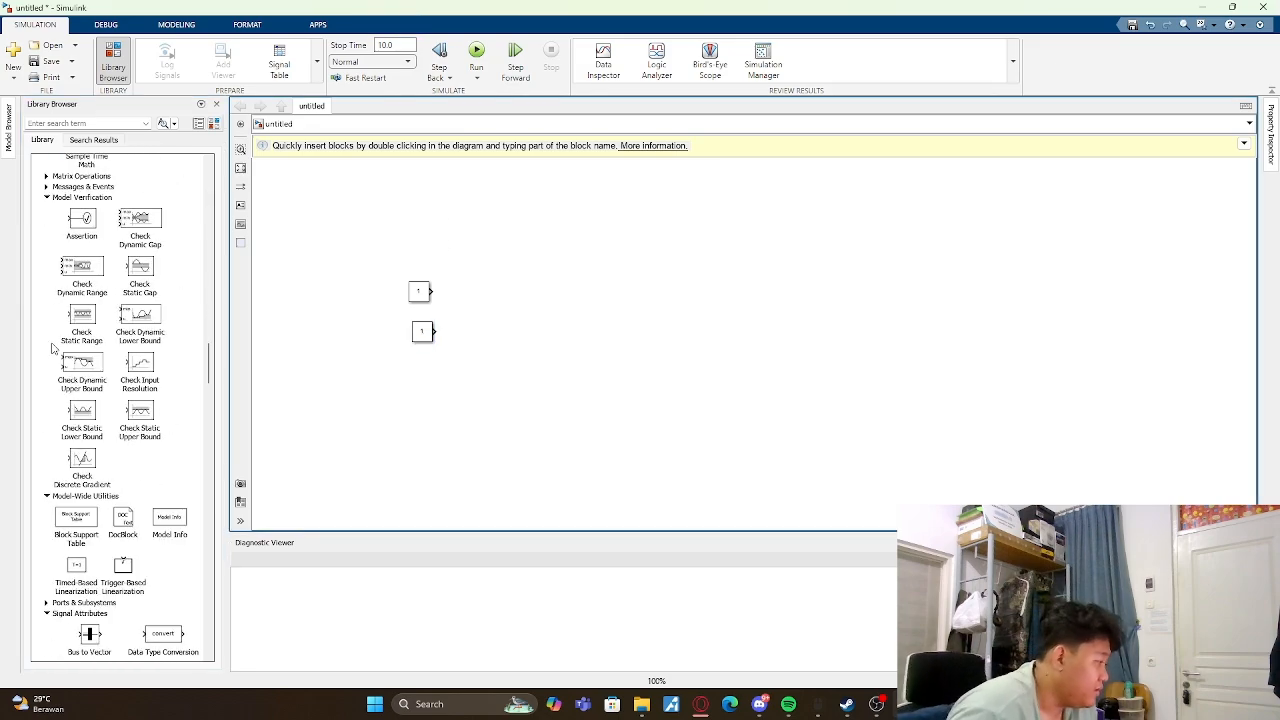
pyautogui.scroll(-5, 78, 353)
pyautogui.scroll(-6, 78, 348)
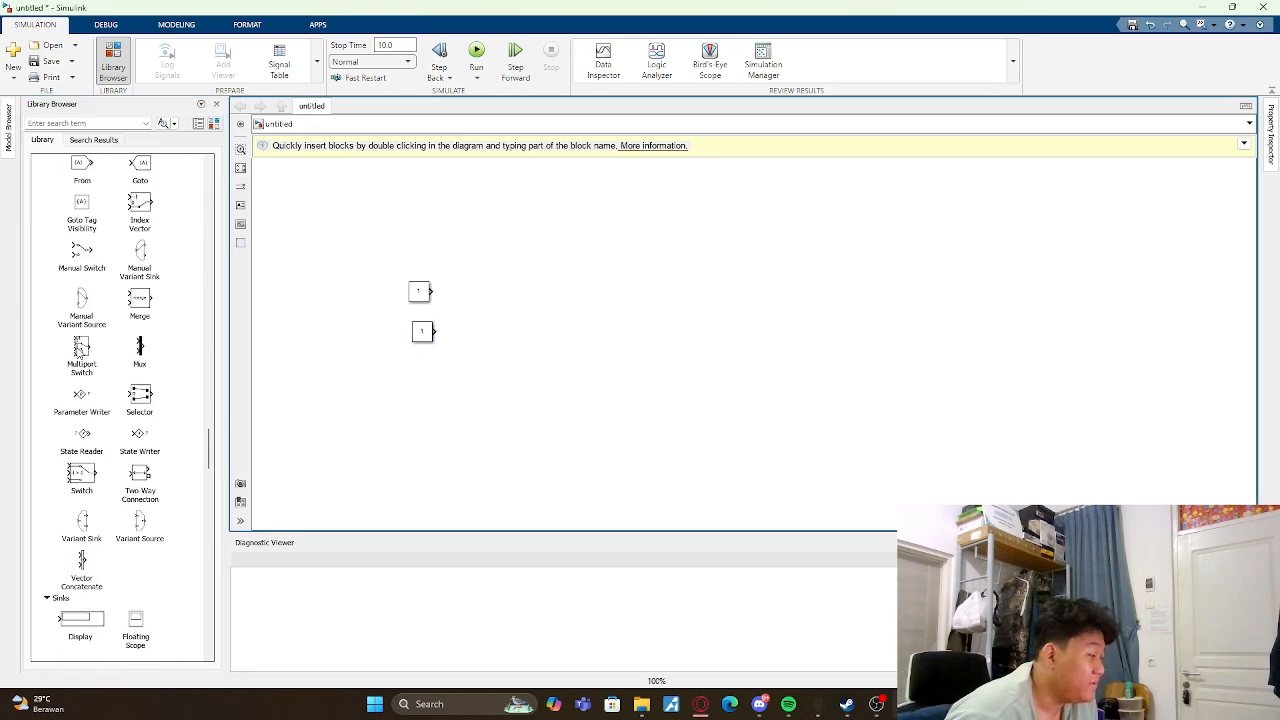
pyautogui.moveTo(80, 262); pyautogui.dragTo(645, 315)
pyautogui.scroll(3, 133, 330)
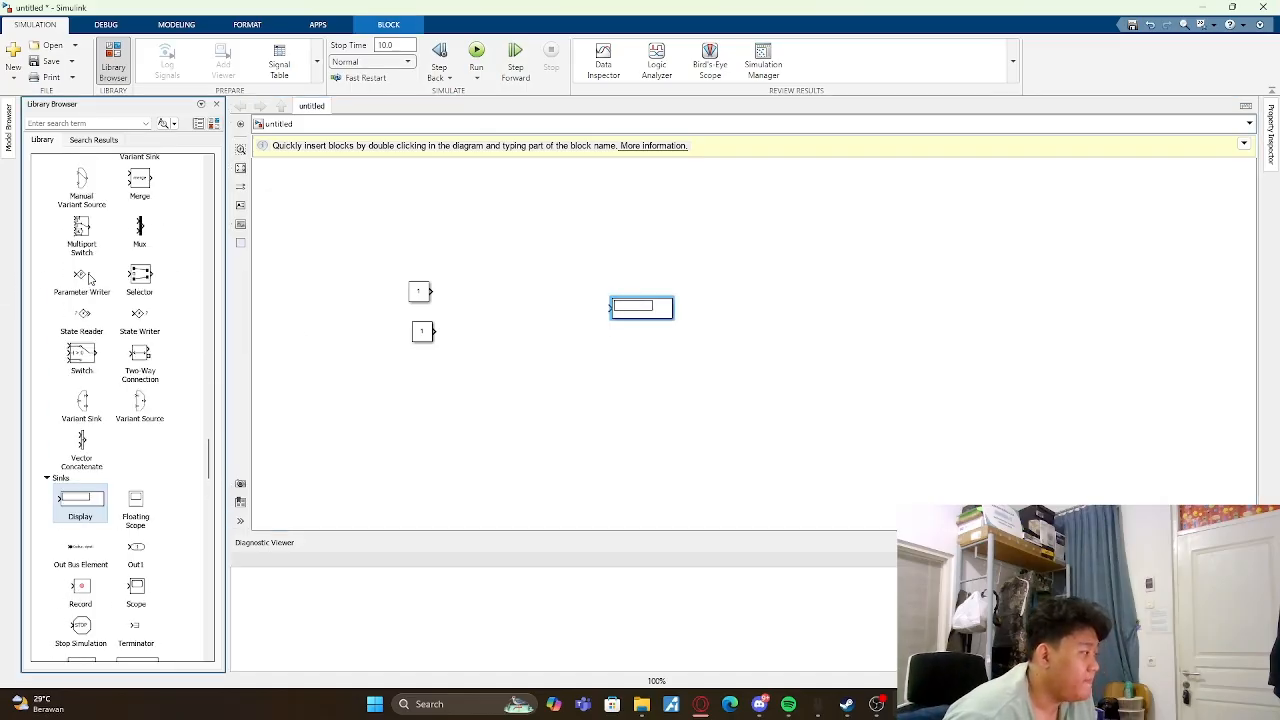
# - Add a Manual Switch block from the Signal Routing library between the two Constants and the Display
pyautogui.scroll(1, 133, 330)
pyautogui.scroll(1, 133, 330)
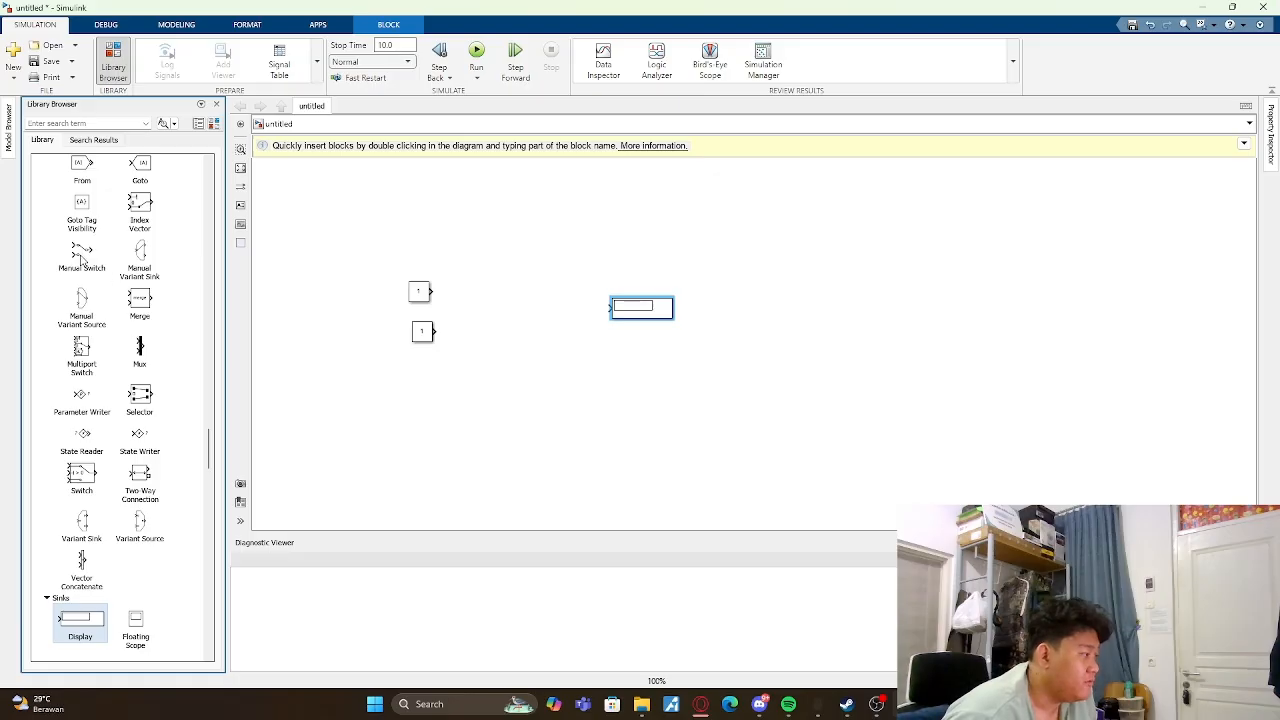
pyautogui.moveTo(82, 260); pyautogui.dragTo(527, 316)
# - Set the upper Constant's value to [4,3,5,1] and enlarge the block so the whole vector fits
pyautogui.doubleClick(419, 291)
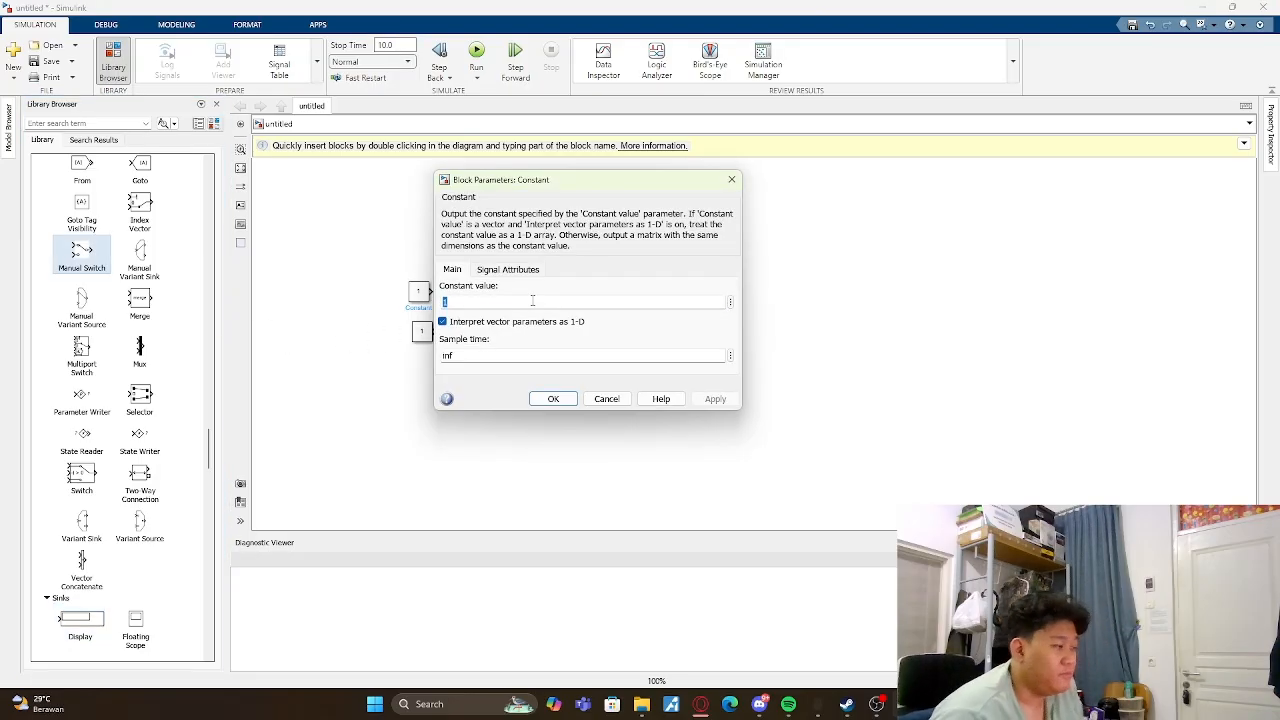
pyautogui.press('BackSpace')
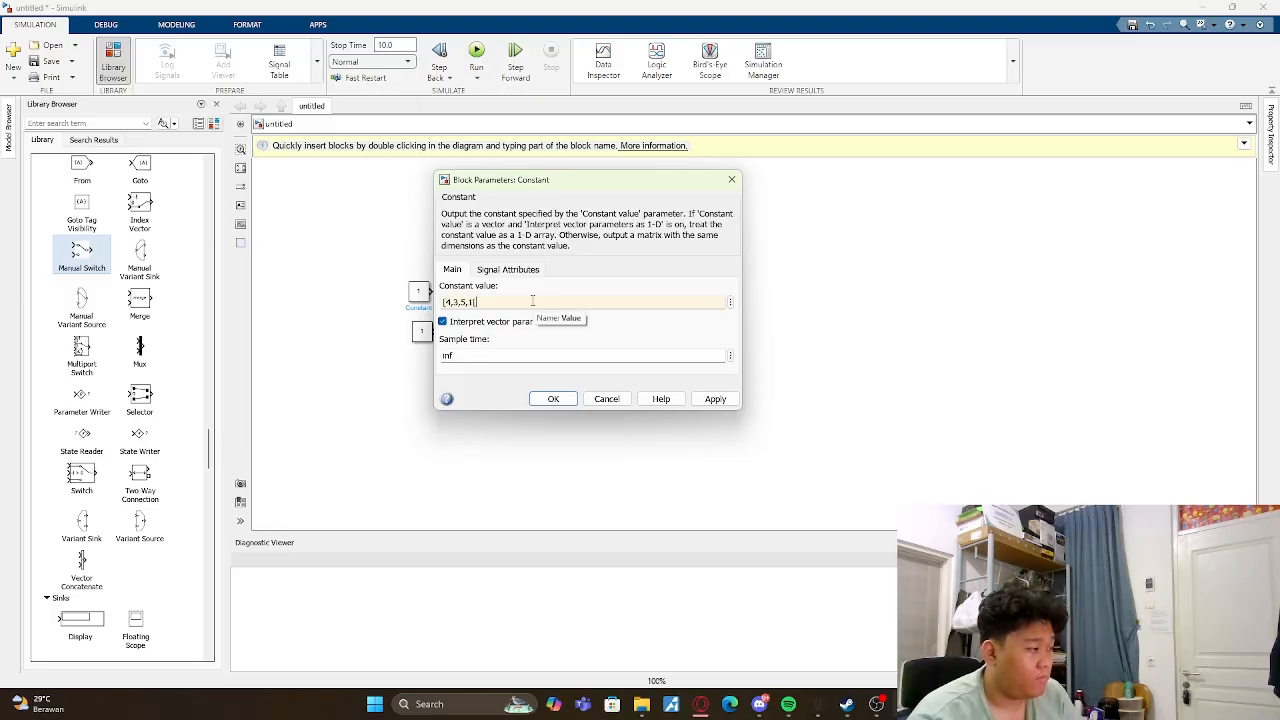
pyautogui.press('Return')
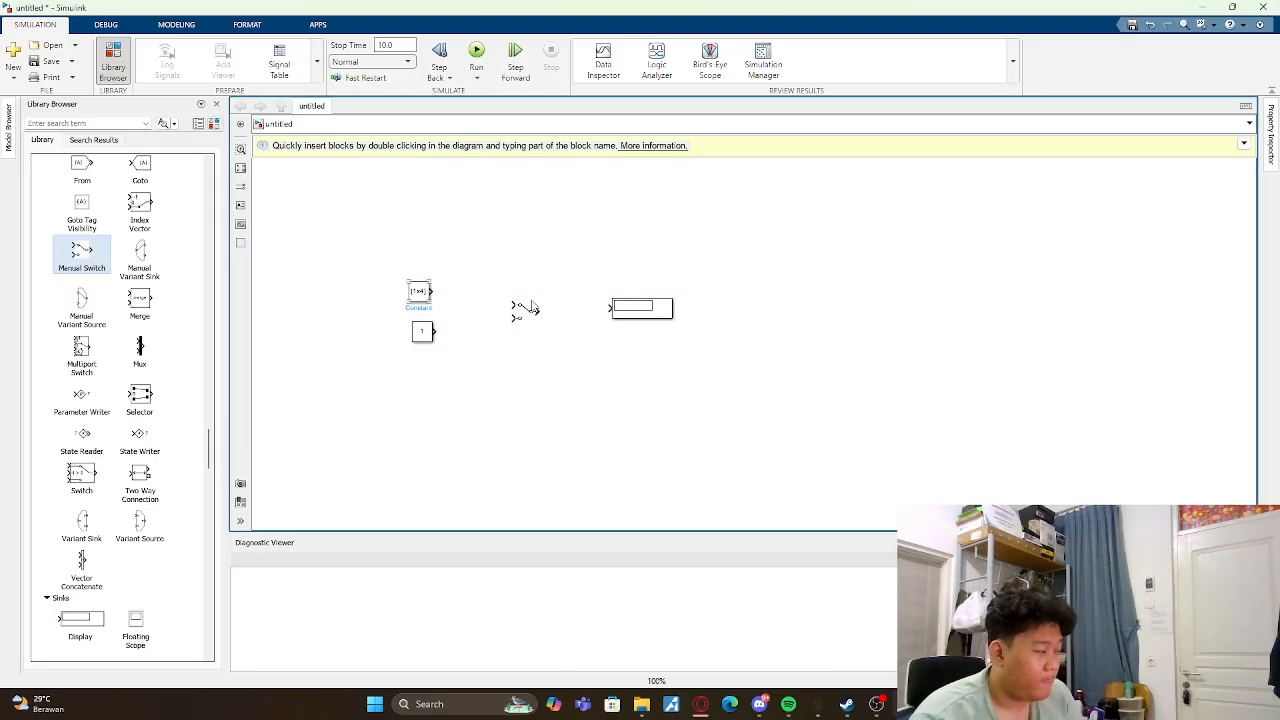
pyautogui.moveTo(432, 304)
pyautogui.mouseDown()
pyautogui.moveTo(483, 321)
pyautogui.moveTo(430, 287)
pyautogui.mouseUp()
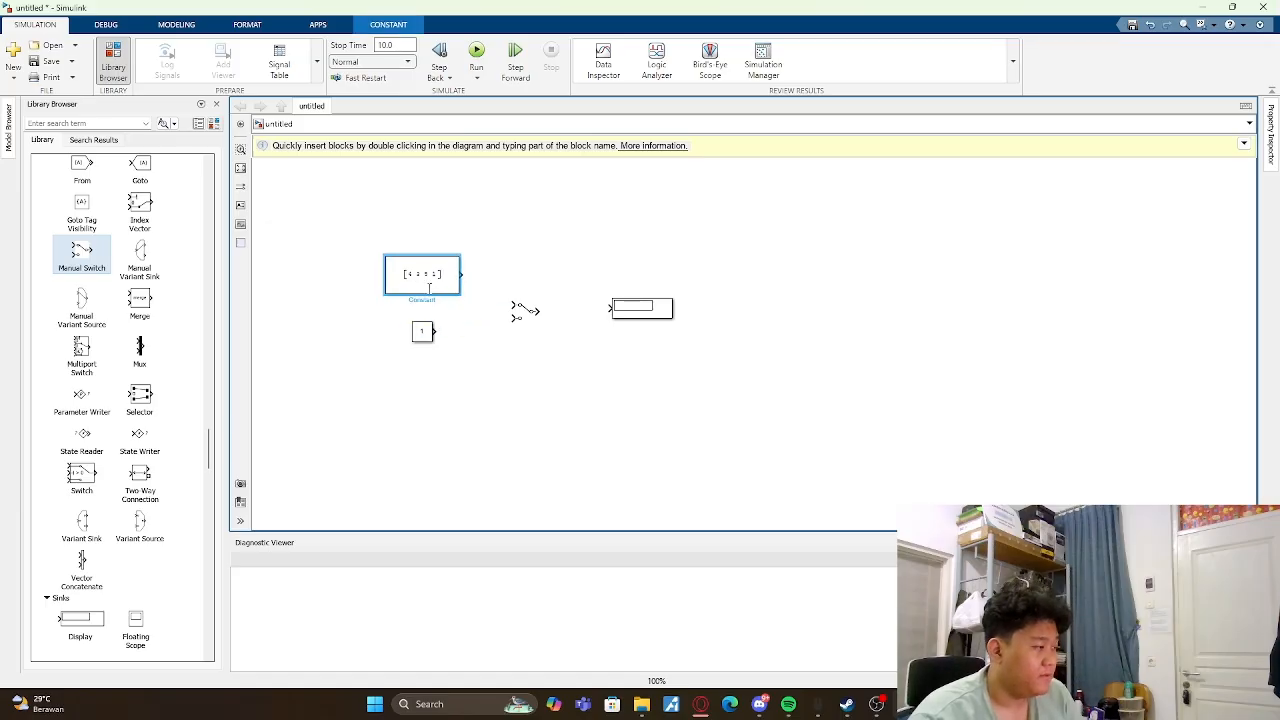
# - Set the lower Constant's value to [-2,-1,-3,-5] and enlarge the block so the whole vector fits
pyautogui.click(474, 325)
pyautogui.doubleClick(422, 330)
pyautogui.press('BackSpace')
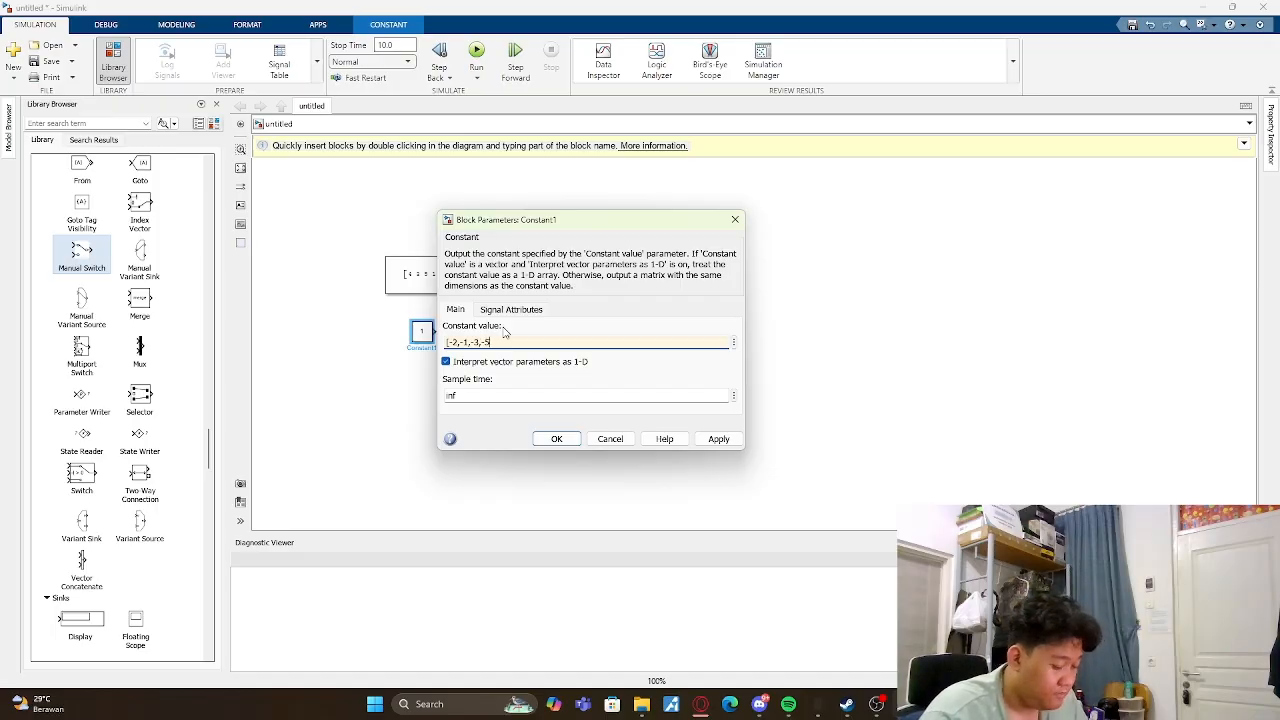
pyautogui.press('Return')
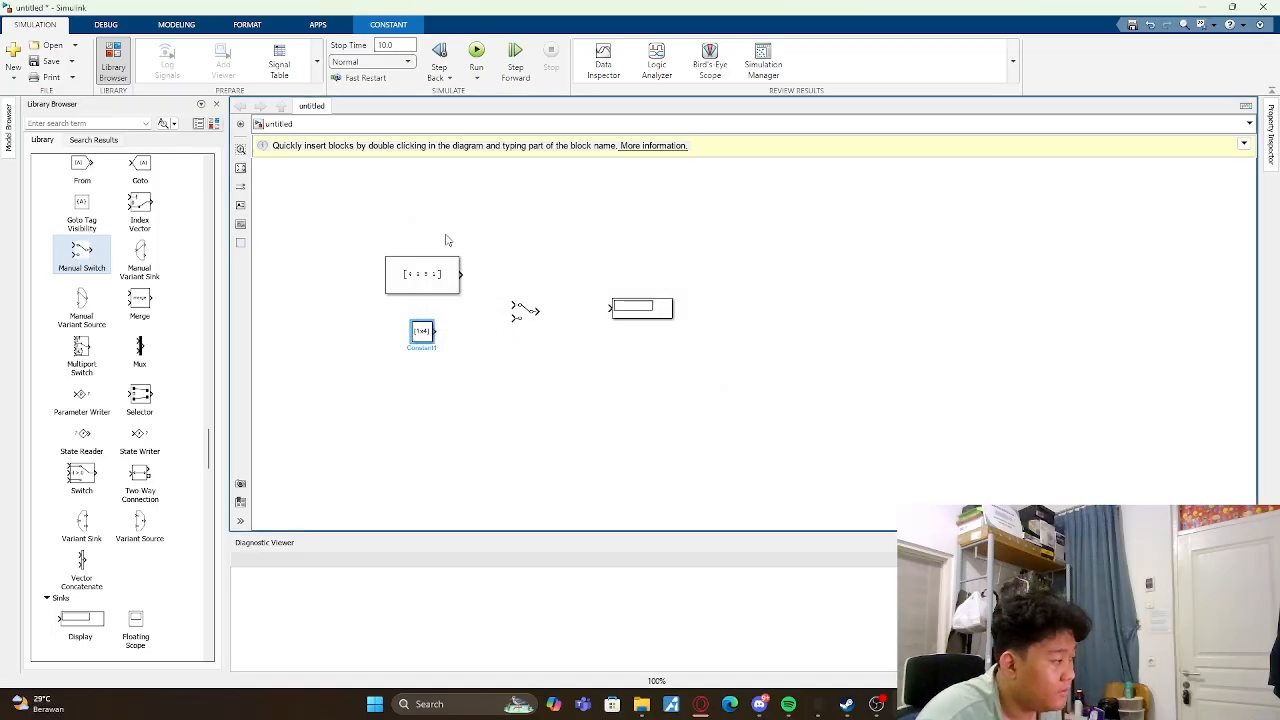
pyautogui.moveTo(435, 346)
pyautogui.mouseDown()
pyautogui.moveTo(476, 362)
pyautogui.moveTo(448, 355)
pyautogui.mouseUp()
# - Wire both Constants to the Manual Switch inputs and the switch's output to the Display
pyautogui.moveTo(461, 274); pyautogui.dragTo(513, 306)
pyautogui.moveTo(461, 340); pyautogui.dragTo(607, 308)
pyautogui.click(524, 310)
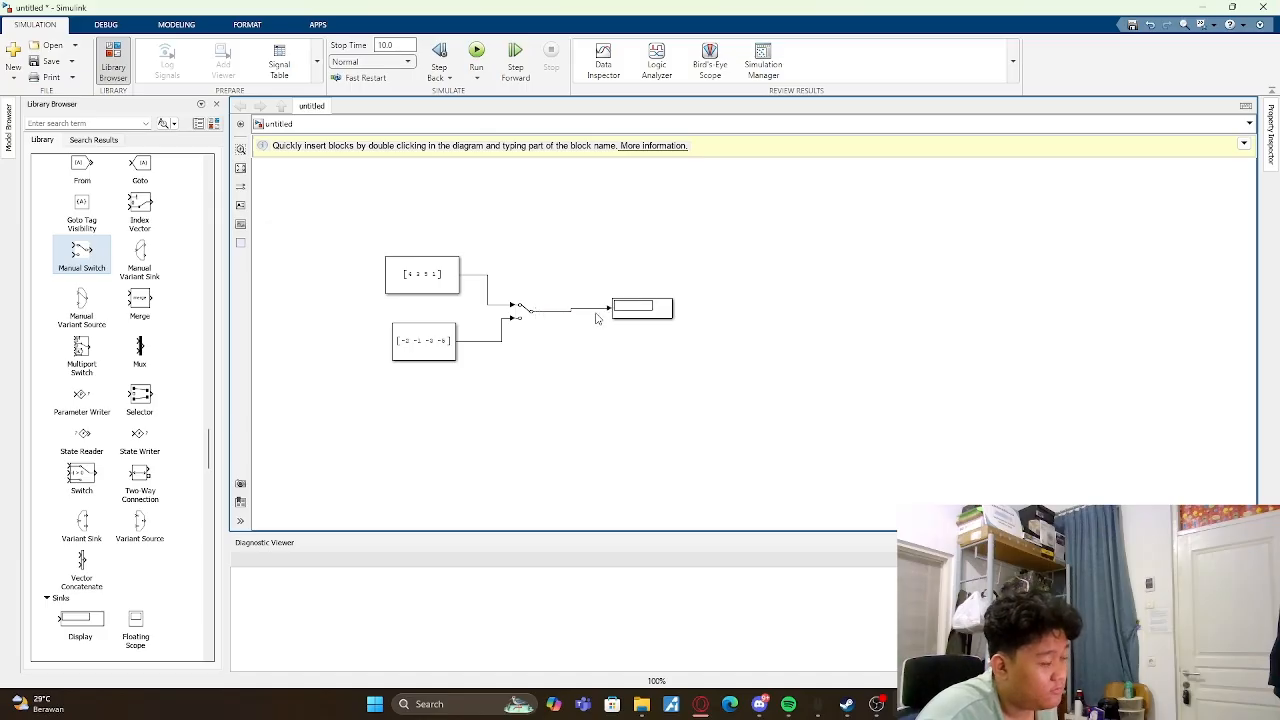
# - Run the simulation and enlarge the Display block until all four vector elements fit
pyautogui.click(482, 50)
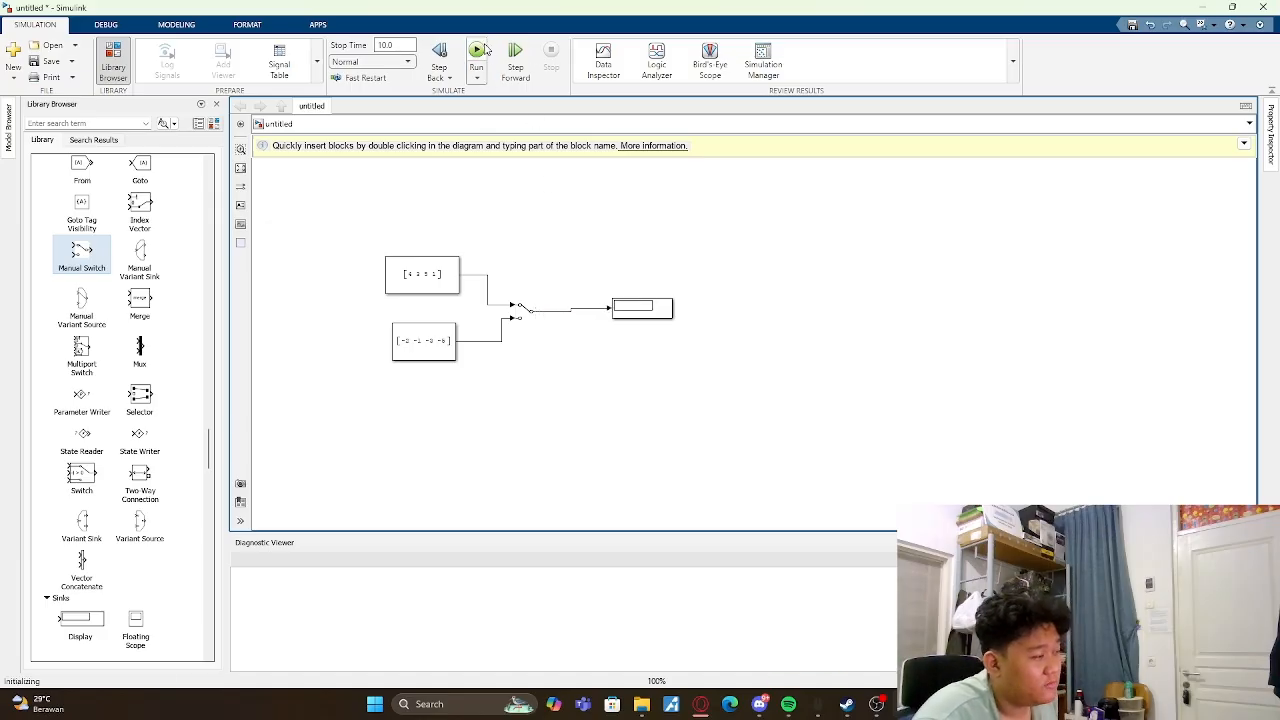
pyautogui.click(672, 319)
pyautogui.moveTo(672, 319); pyautogui.dragTo(752, 350)
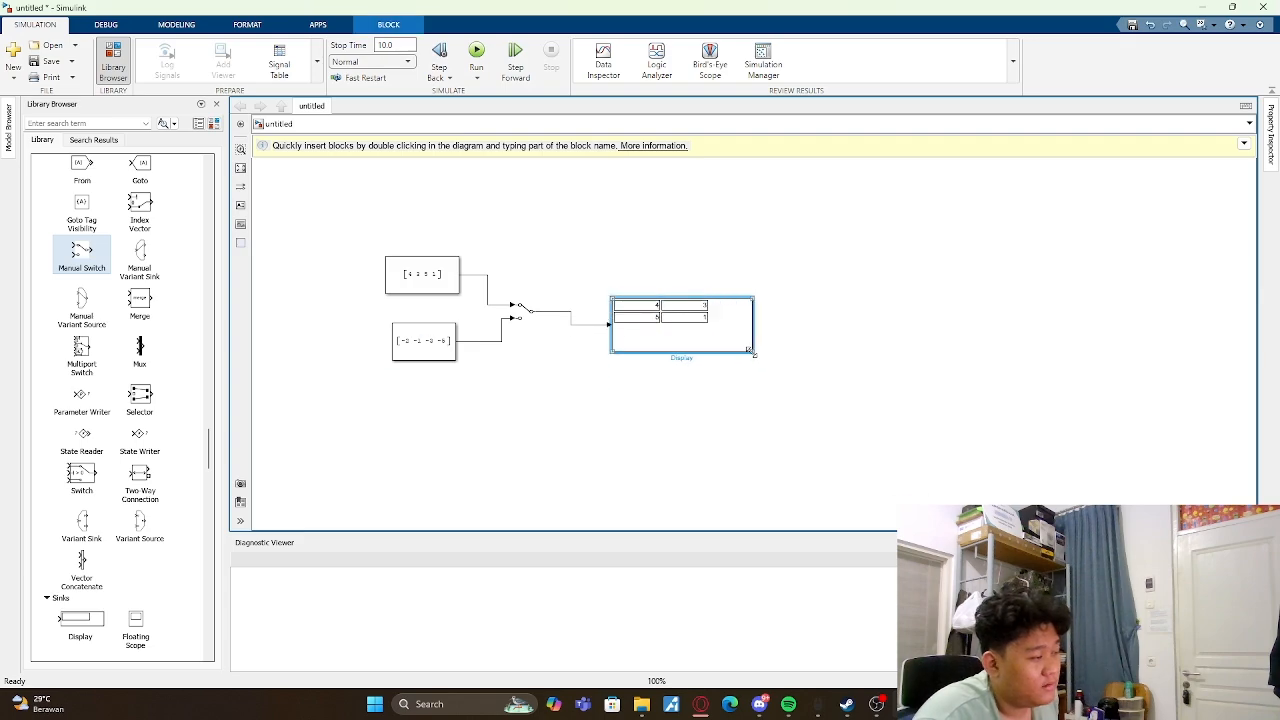
pyautogui.click(804, 278)
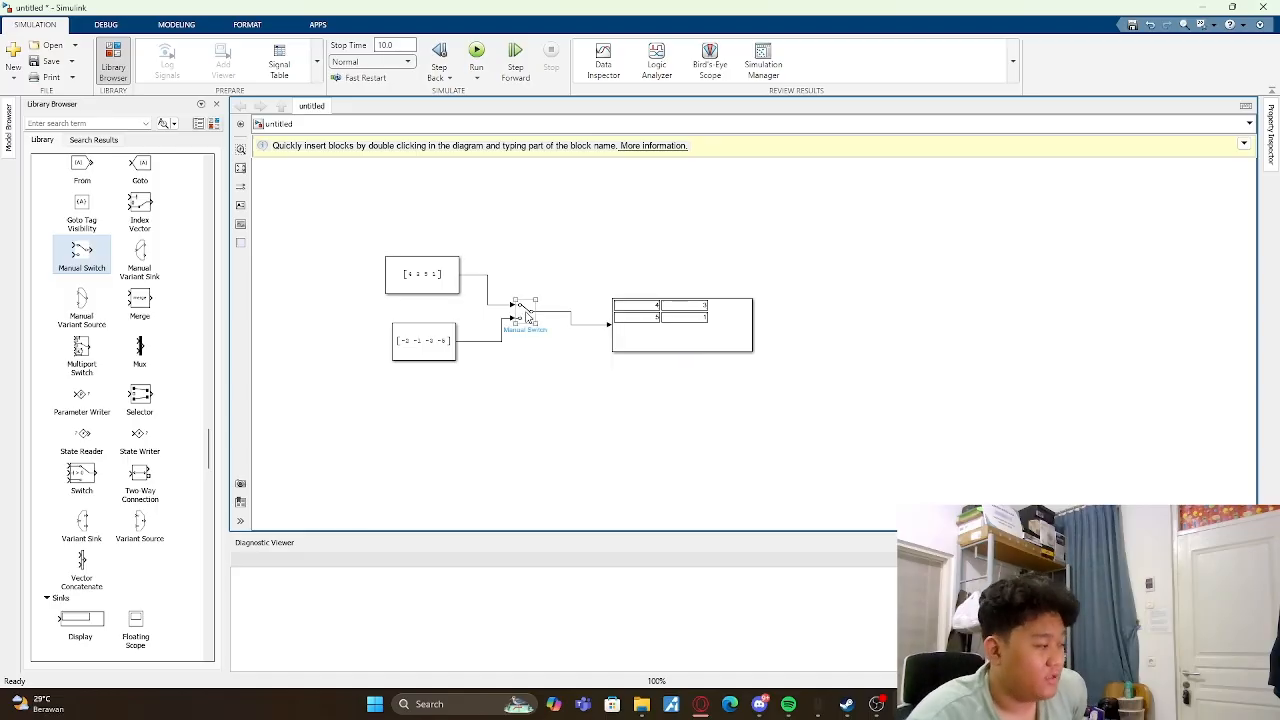
# - Toggle the Manual Switch to the lower Constant and rerun the simulation
pyautogui.click(524, 316)
pyautogui.click(590, 279)
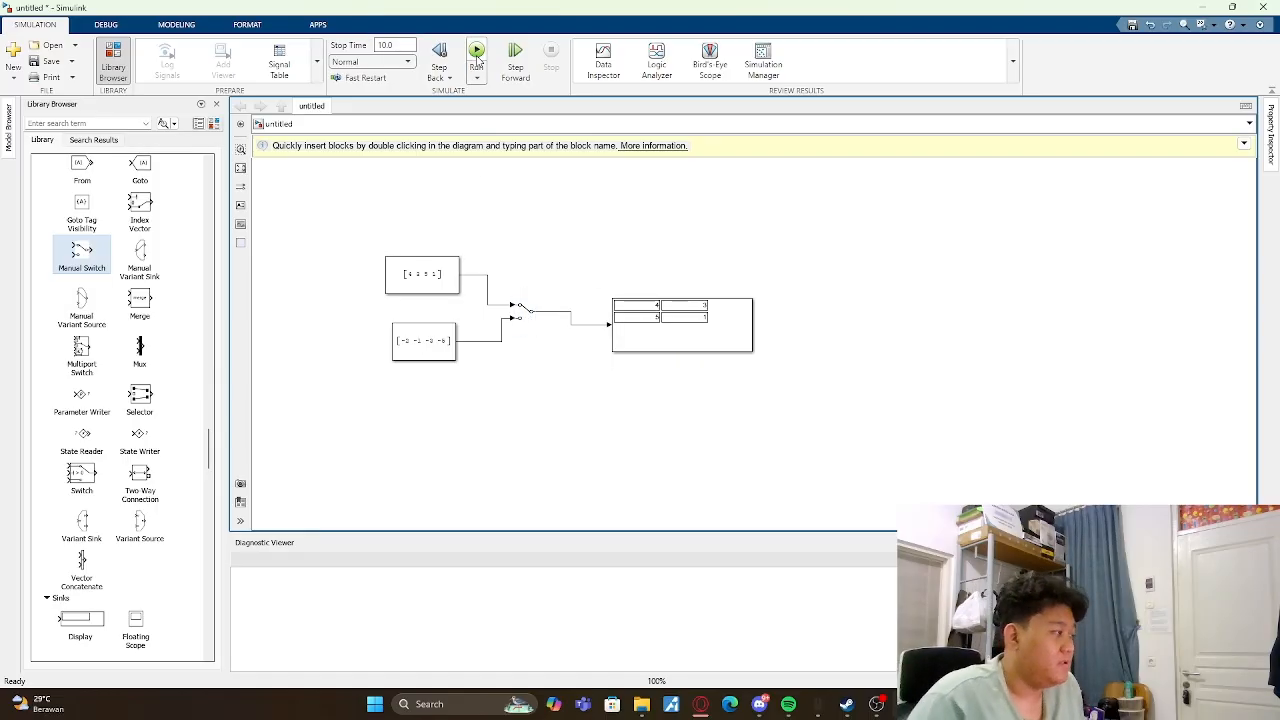
pyautogui.click(528, 314)
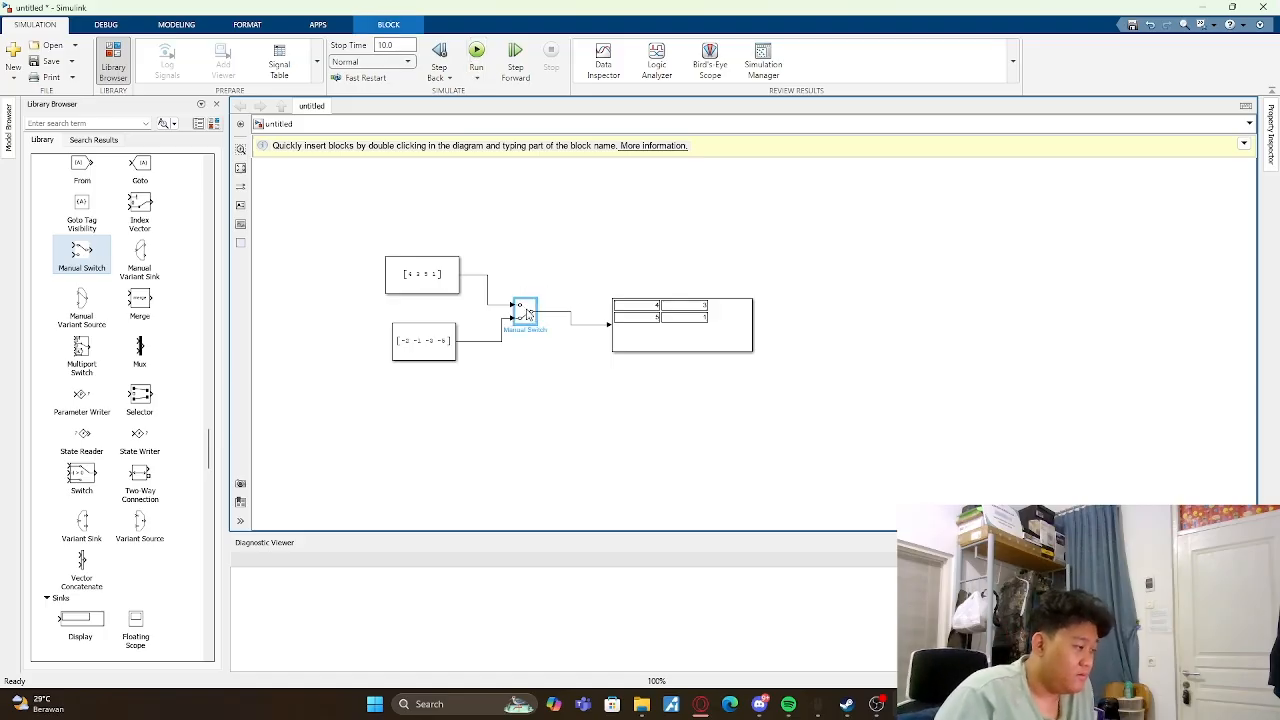
pyautogui.click(594, 286)
pyautogui.click(477, 52)
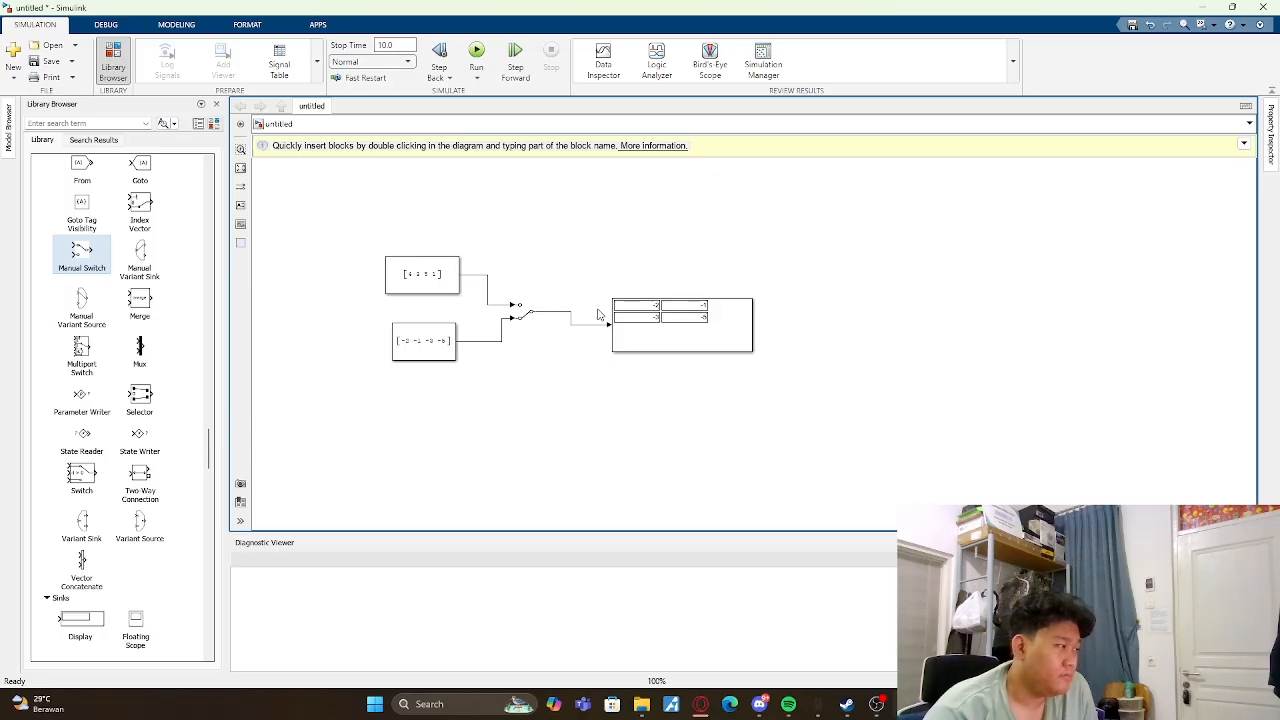
# - Move the Display block slightly up and farther from the Manual Switch, straightening the connecting line
pyautogui.moveTo(700, 342); pyautogui.dragTo(735, 328)
pyautogui.click(718, 372)
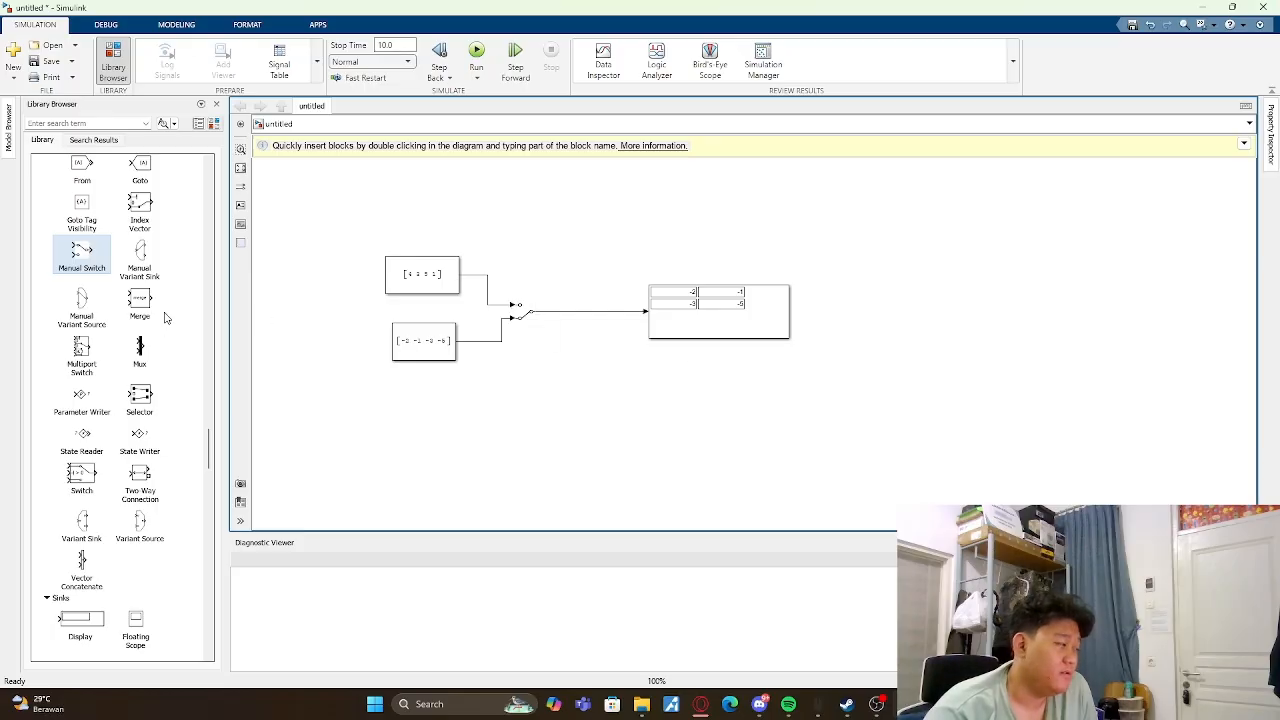
pyautogui.scroll(5, 131, 311)
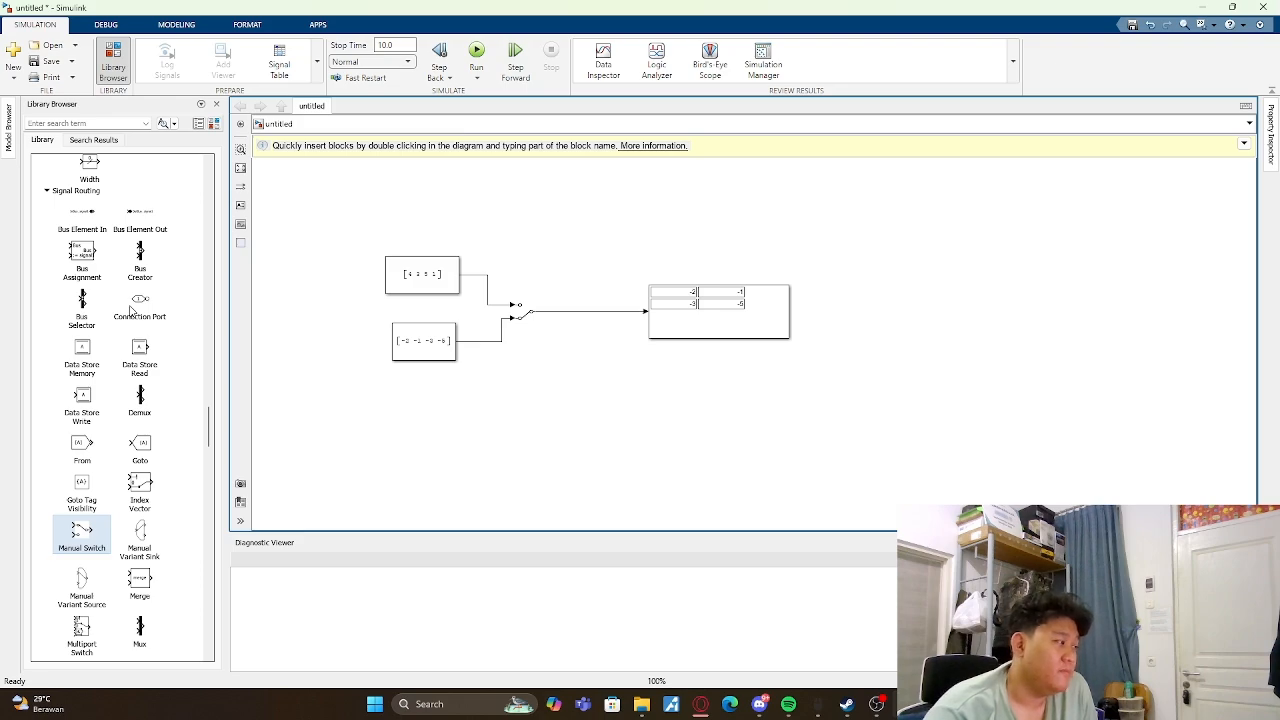
pyautogui.scroll(-7, 82, 258)
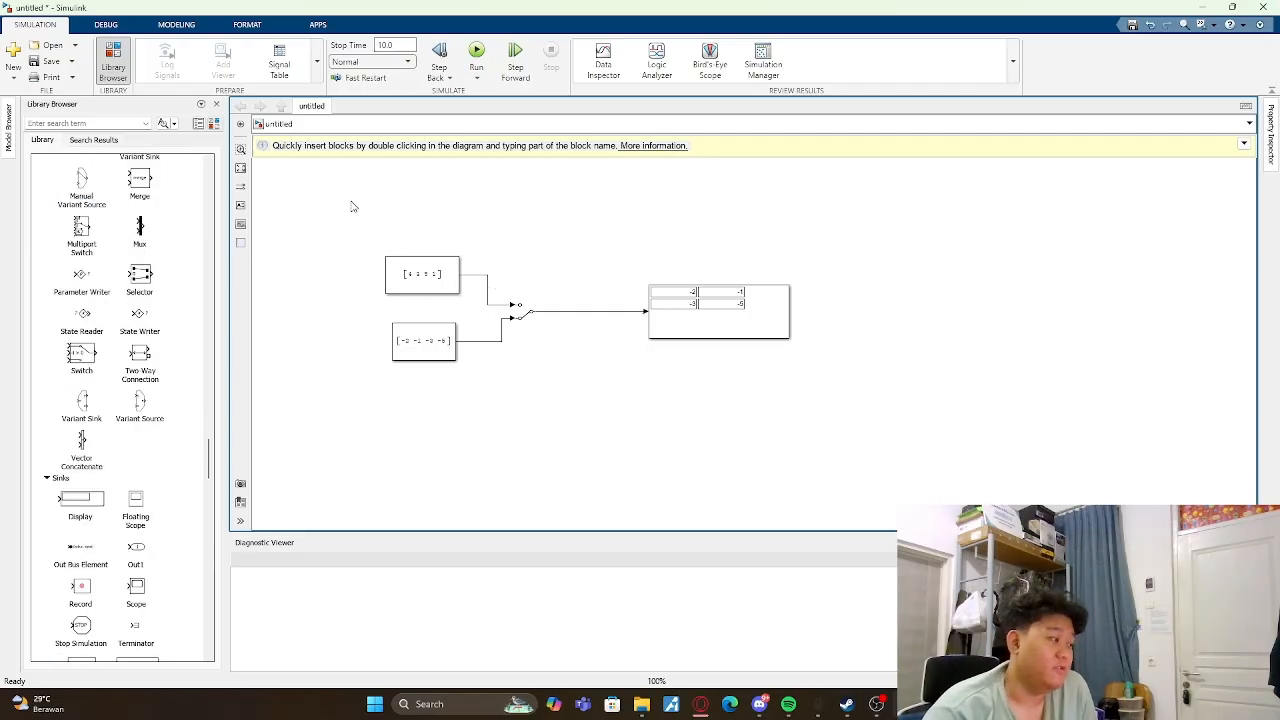
pyautogui.moveTo(351, 206); pyautogui.dragTo(887, 452)
pyautogui.click(897, 363)
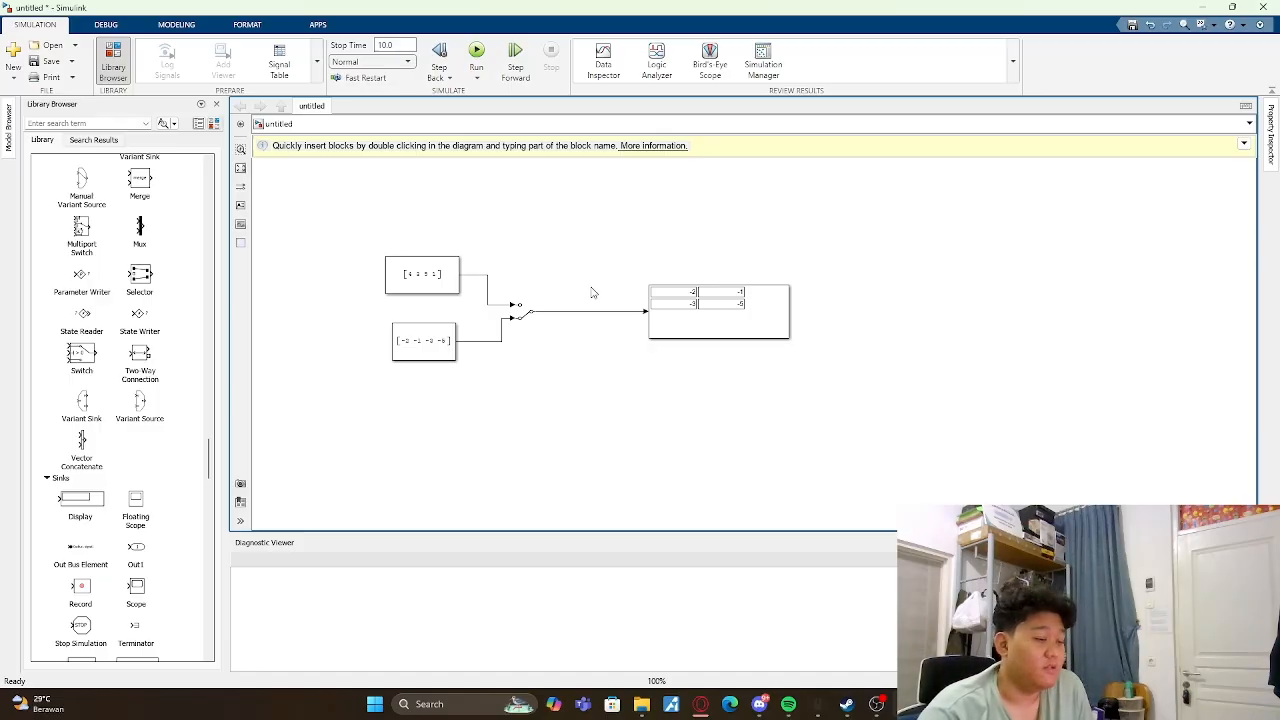
pyautogui.click(524, 313)
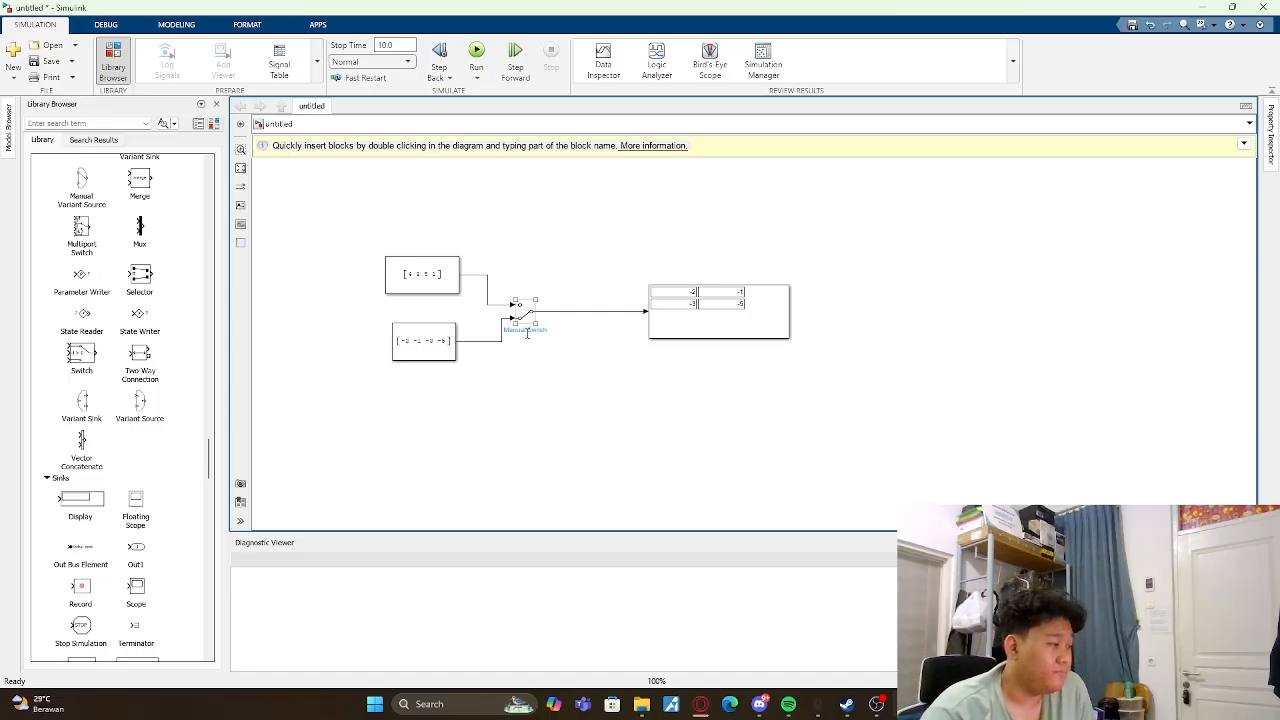
pyautogui.click(536, 287)
# - Add a Sine Wave and a Repeating Sequence block from the Sources library beside the two Constants
pyautogui.scroll(3, 172, 337)
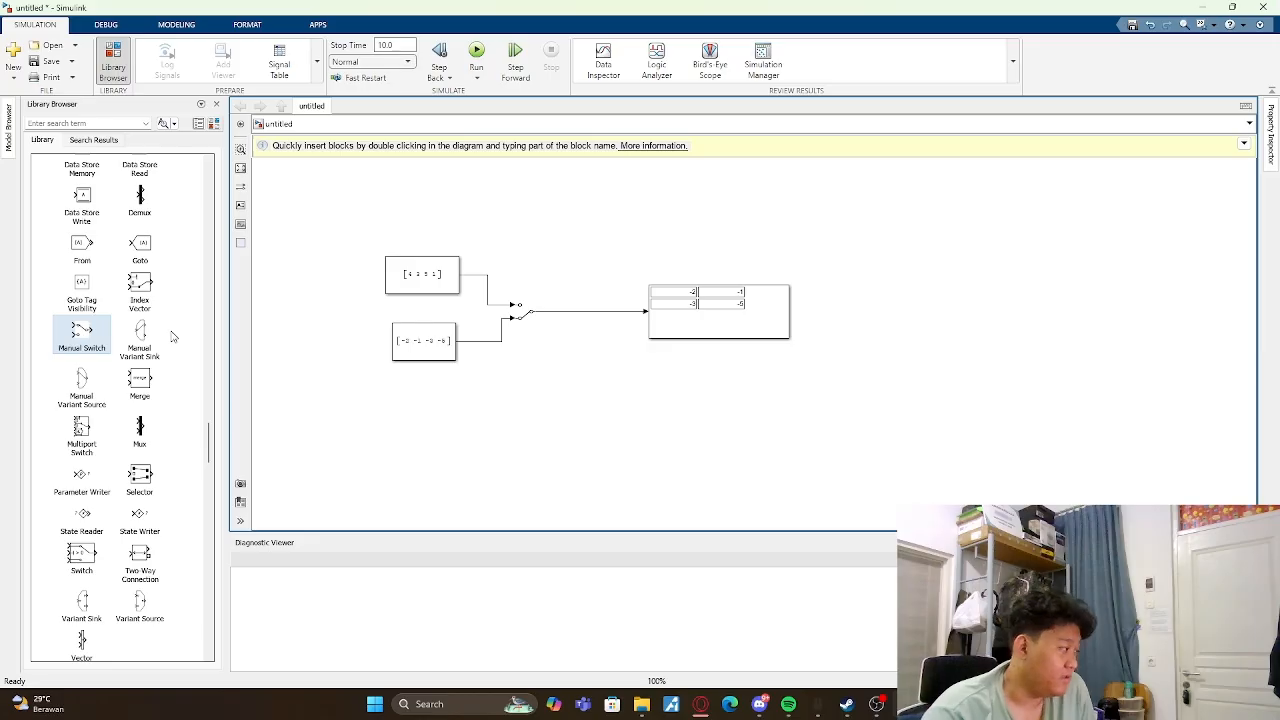
pyautogui.scroll(-7, 172, 337)
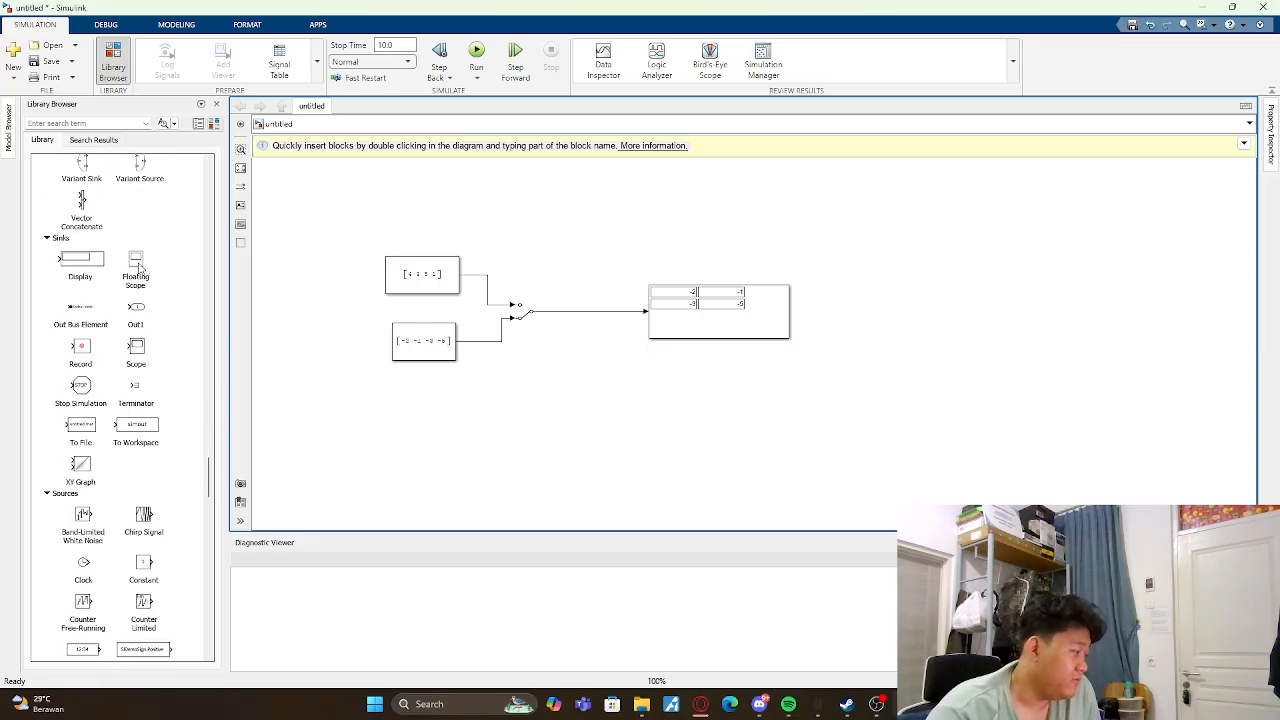
pyautogui.scroll(-4, 138, 280)
pyautogui.scroll(-5, 92, 455)
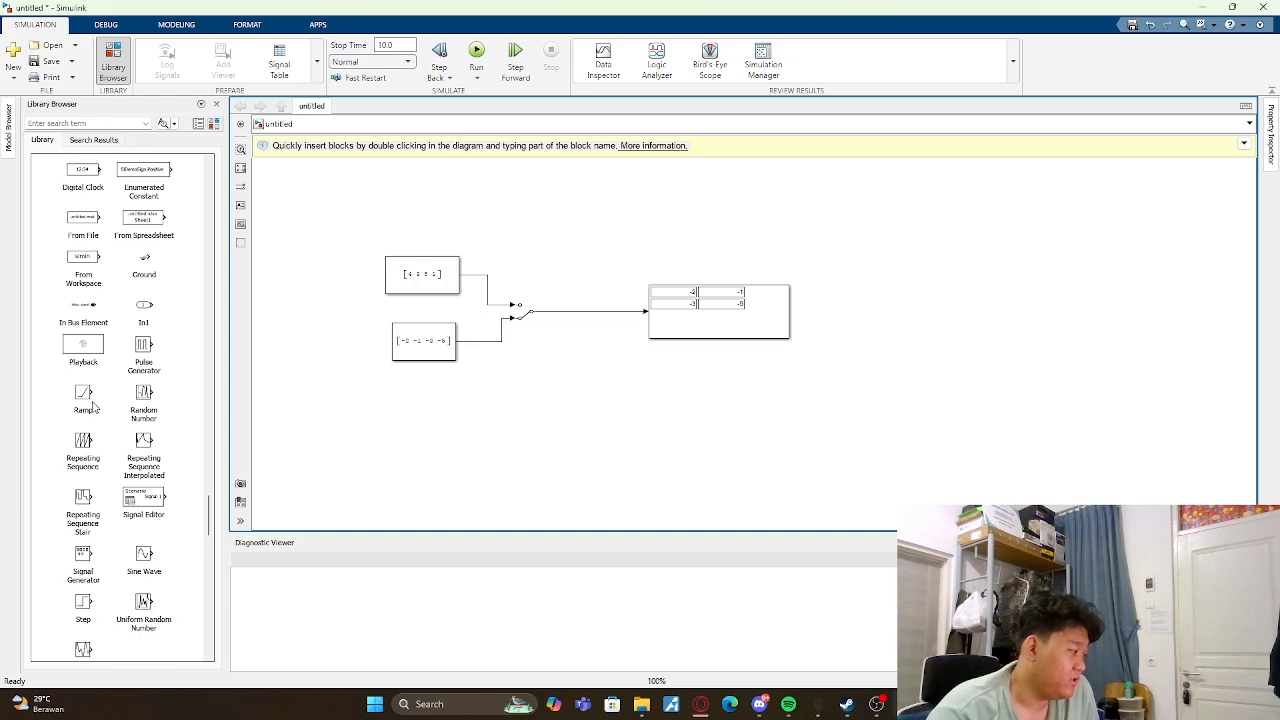
pyautogui.moveTo(145, 355)
pyautogui.mouseDown()
pyautogui.moveTo(257, 402)
pyautogui.moveTo(132, 358)
pyautogui.mouseUp()
pyautogui.scroll(-2, 90, 470)
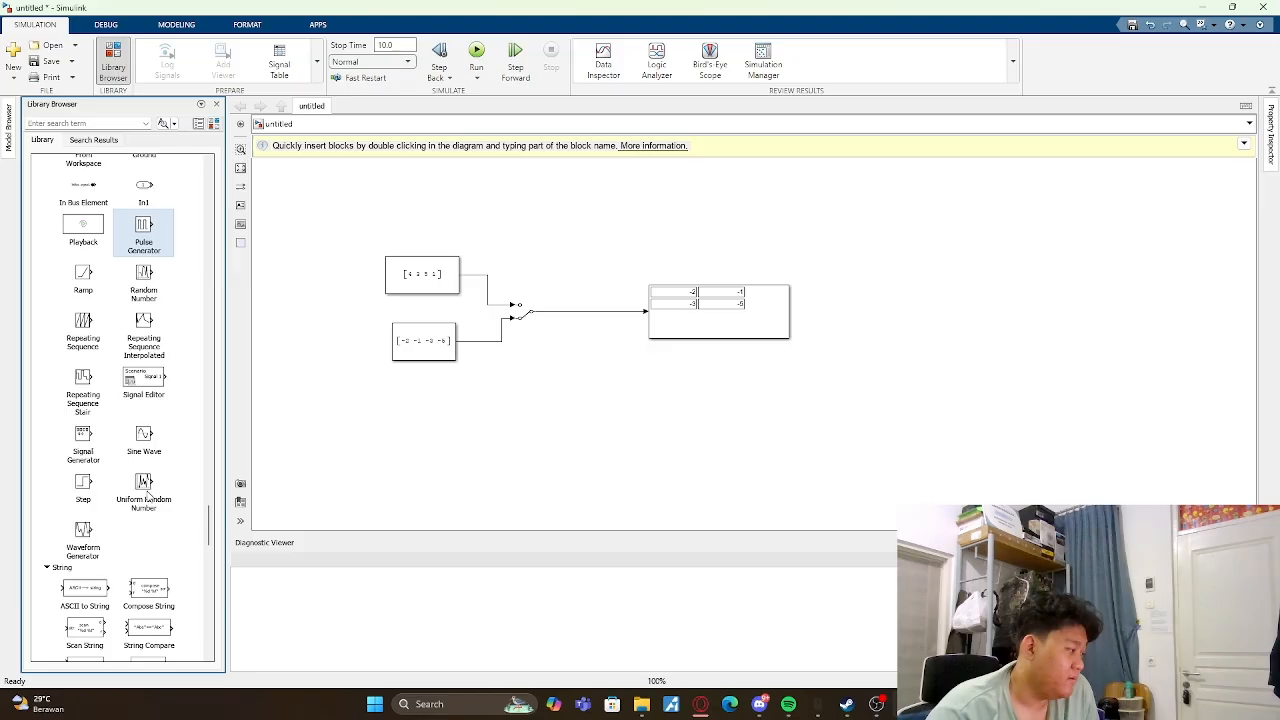
pyautogui.click(145, 443)
pyautogui.moveTo(145, 443); pyautogui.dragTo(306, 342)
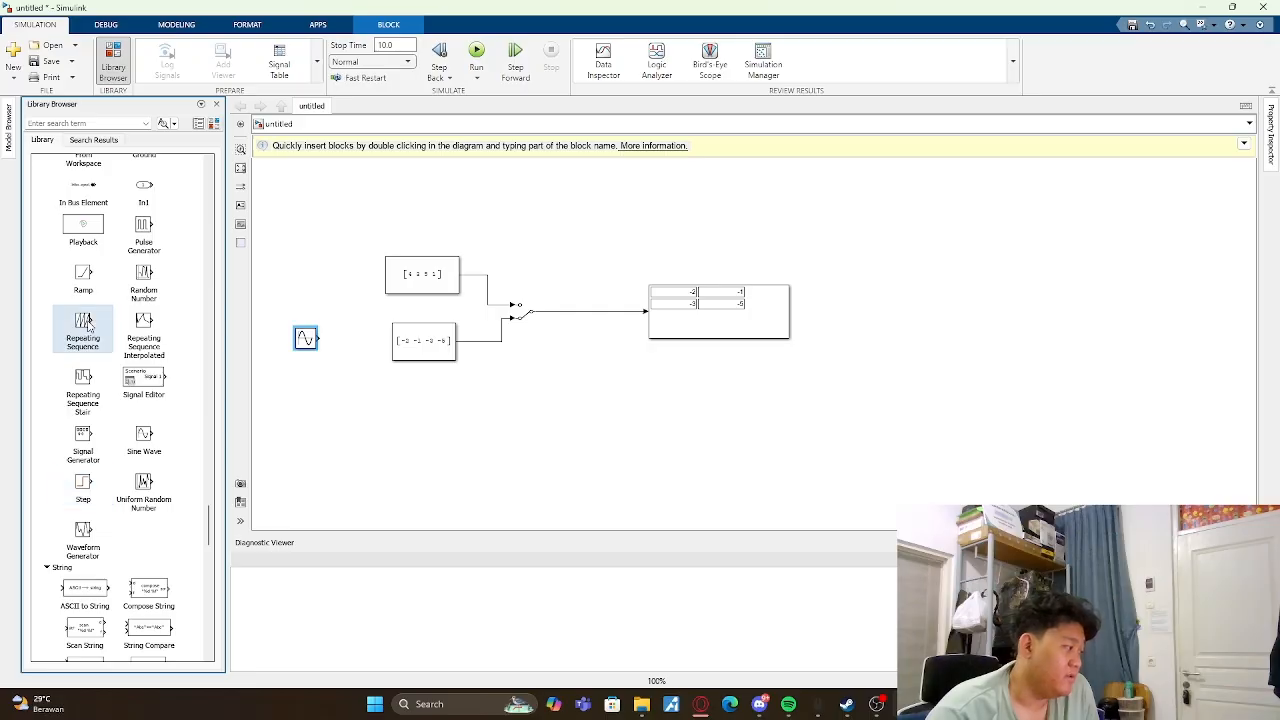
pyautogui.moveTo(86, 322); pyautogui.dragTo(320, 277)
# - Delete both Constant blocks, keeping their signal lines to the Manual Switch
pyautogui.click(449, 283)
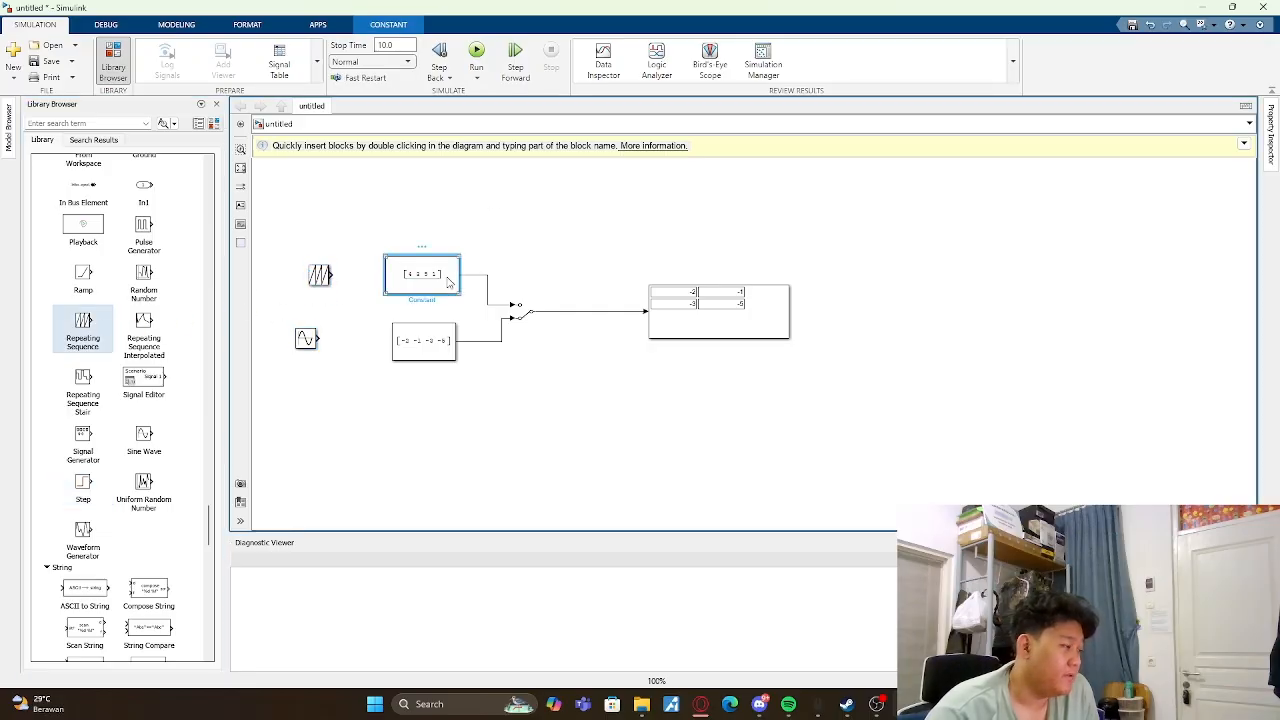
pyautogui.press('Delete')
pyautogui.click(441, 330)
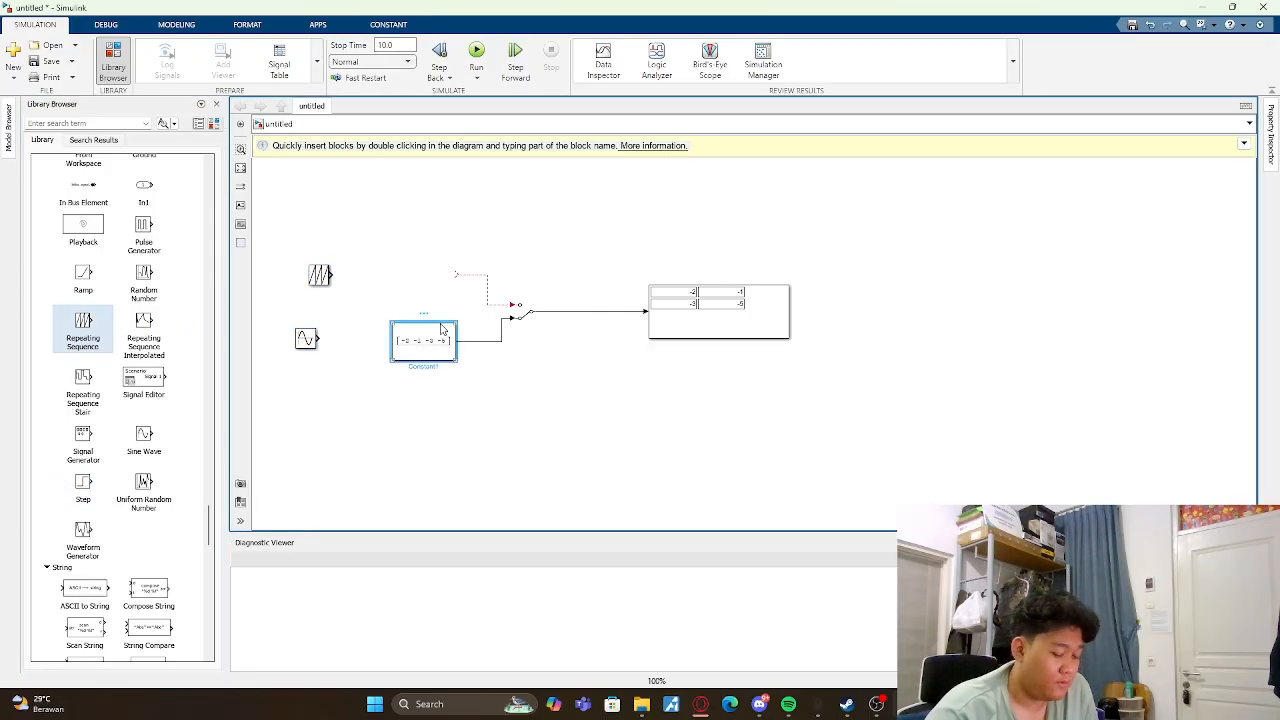
pyautogui.press('Delete')
# - Connect the Repeating Sequence to the Manual Switch's upper input and the Sine Wave to its lower input
pyautogui.moveTo(325, 287); pyautogui.dragTo(448, 286)
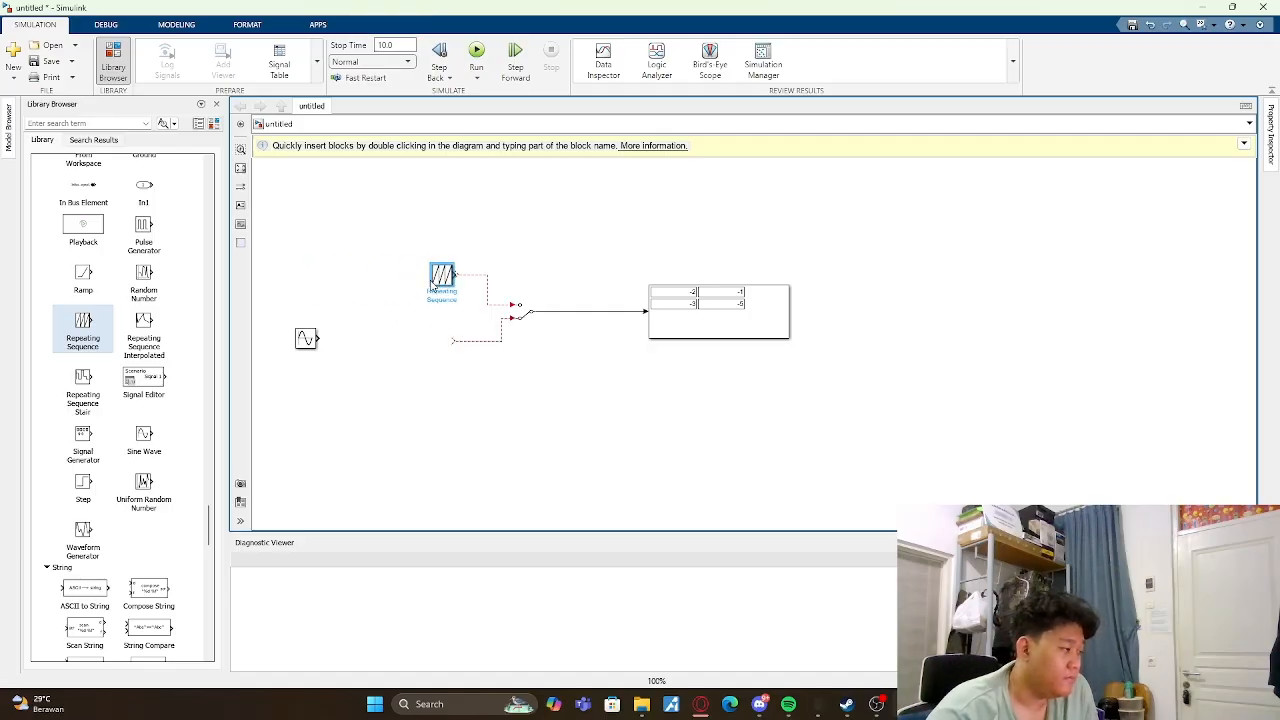
pyautogui.moveTo(454, 276); pyautogui.dragTo(484, 281)
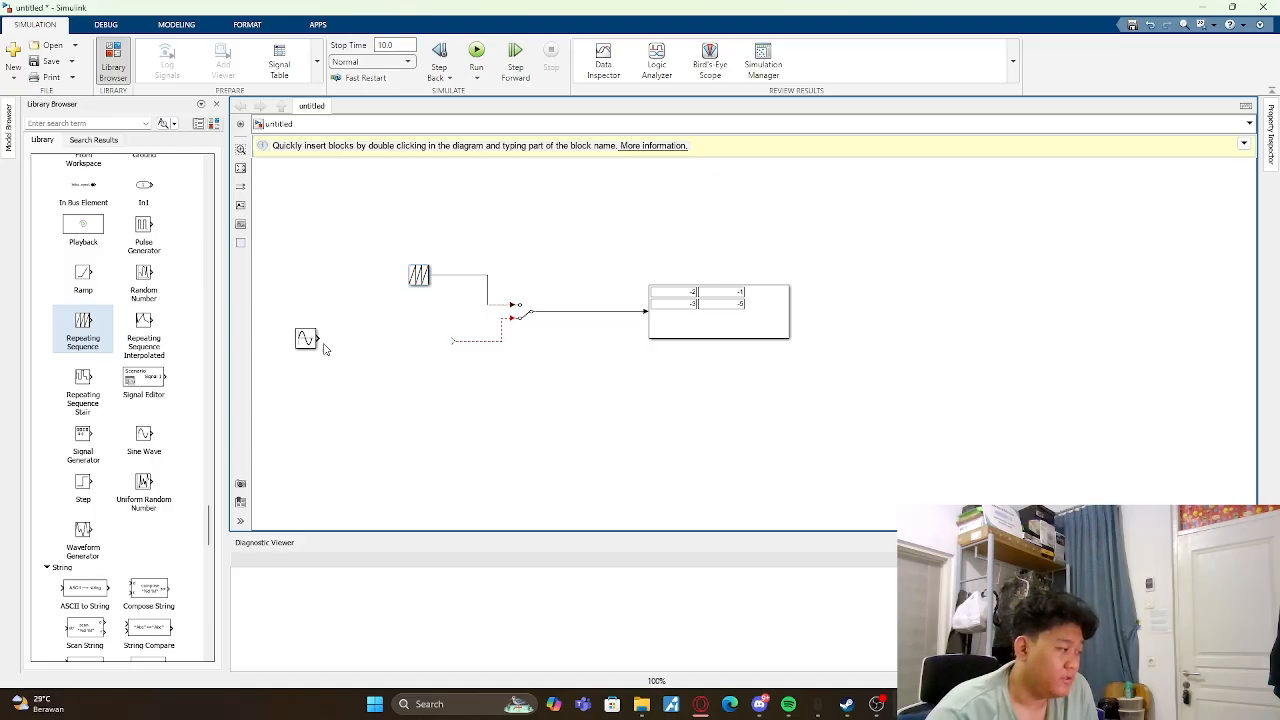
pyautogui.moveTo(323, 347)
pyautogui.mouseDown()
pyautogui.moveTo(428, 330)
pyautogui.moveTo(421, 347)
pyautogui.moveTo(458, 342)
pyautogui.mouseUp()
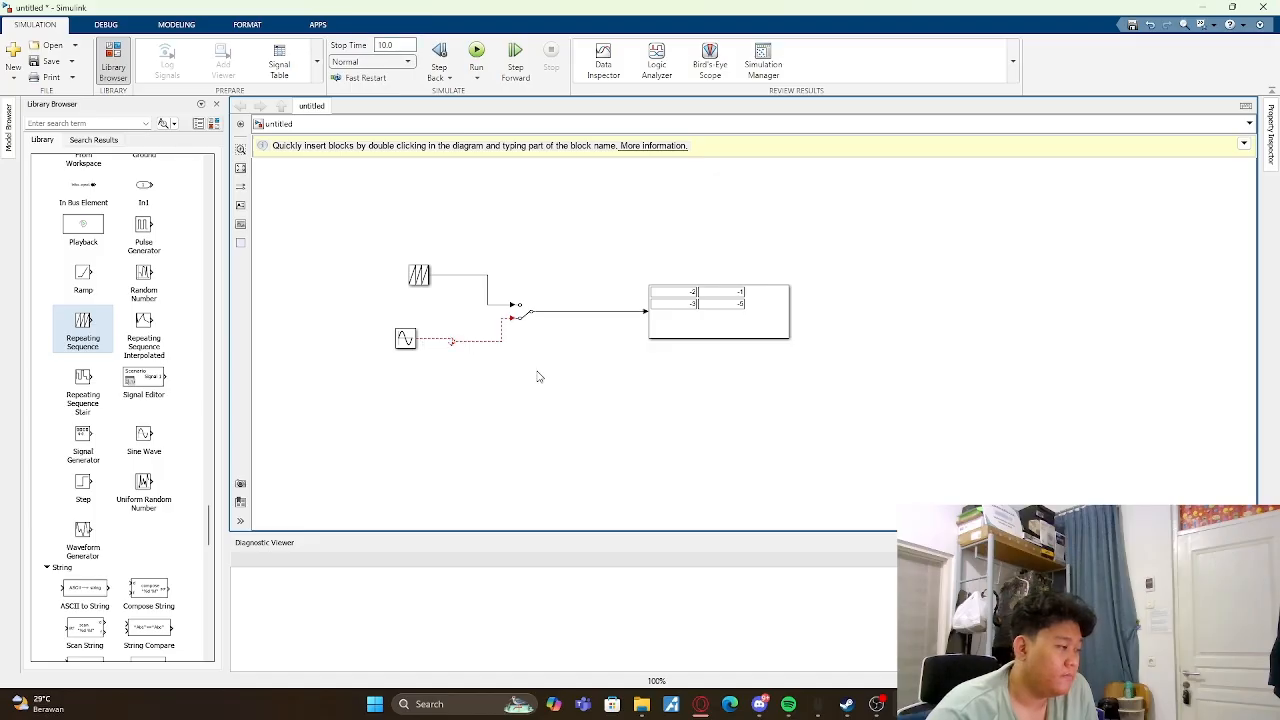
pyautogui.click(401, 342)
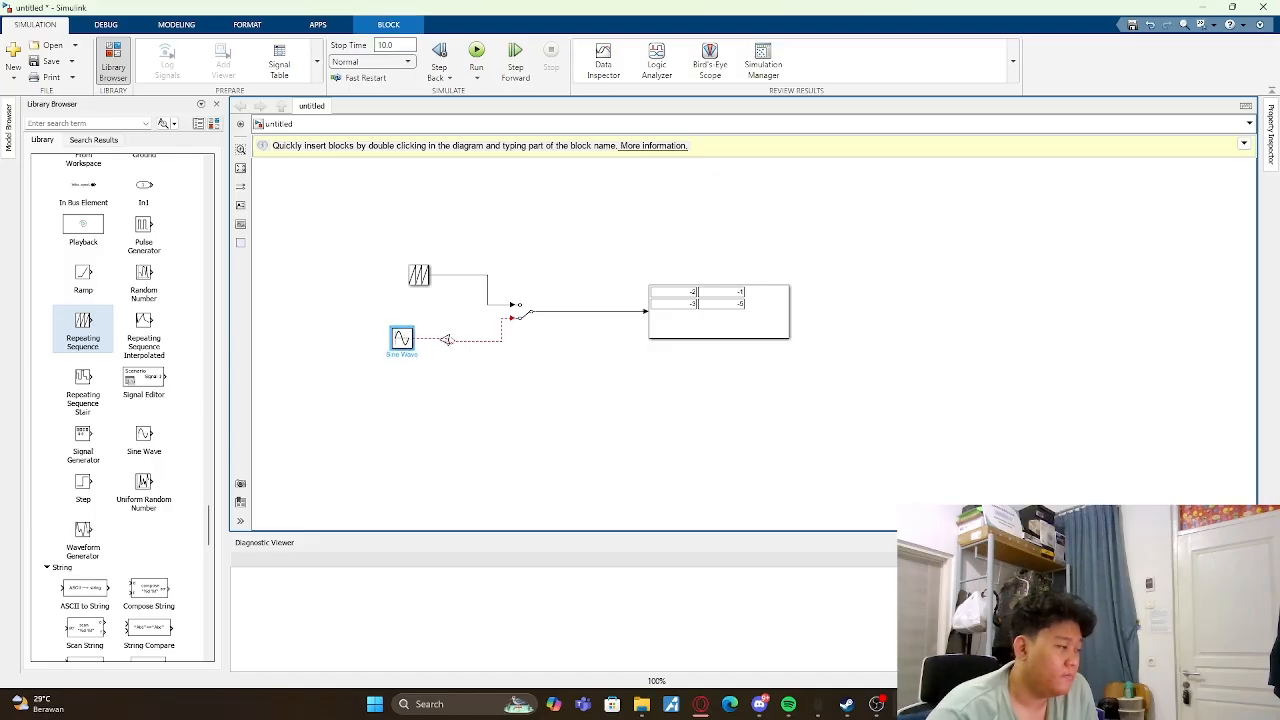
pyautogui.click(442, 342)
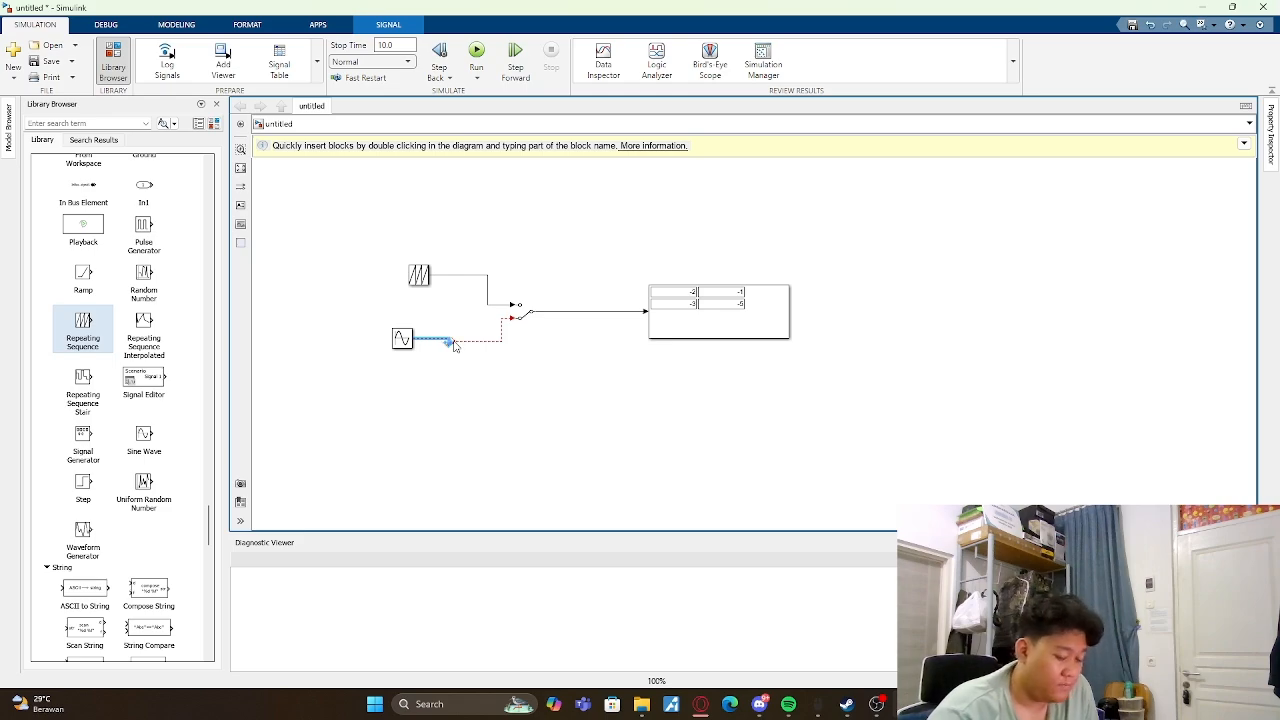
pyautogui.click(438, 352)
pyautogui.moveTo(418, 340); pyautogui.dragTo(456, 341)
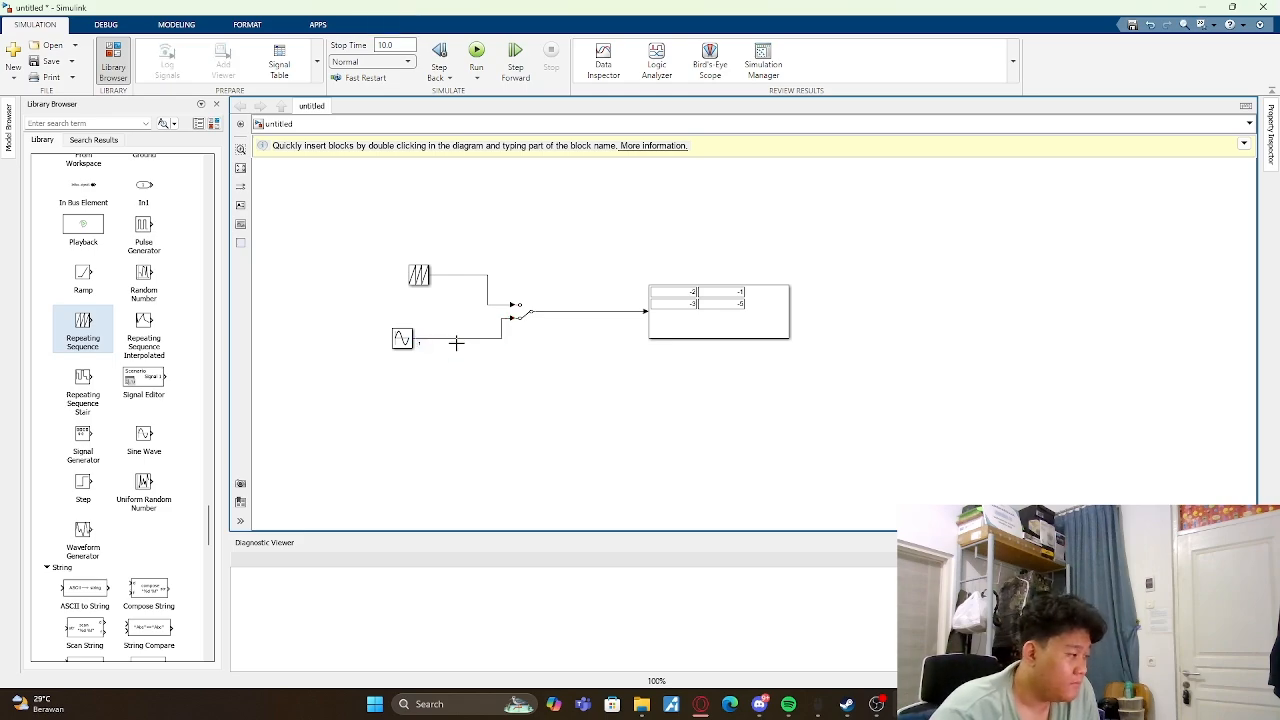
# - Run the simulation with the Sine Wave routed through the switch, and delete the Display block
pyautogui.click(476, 55)
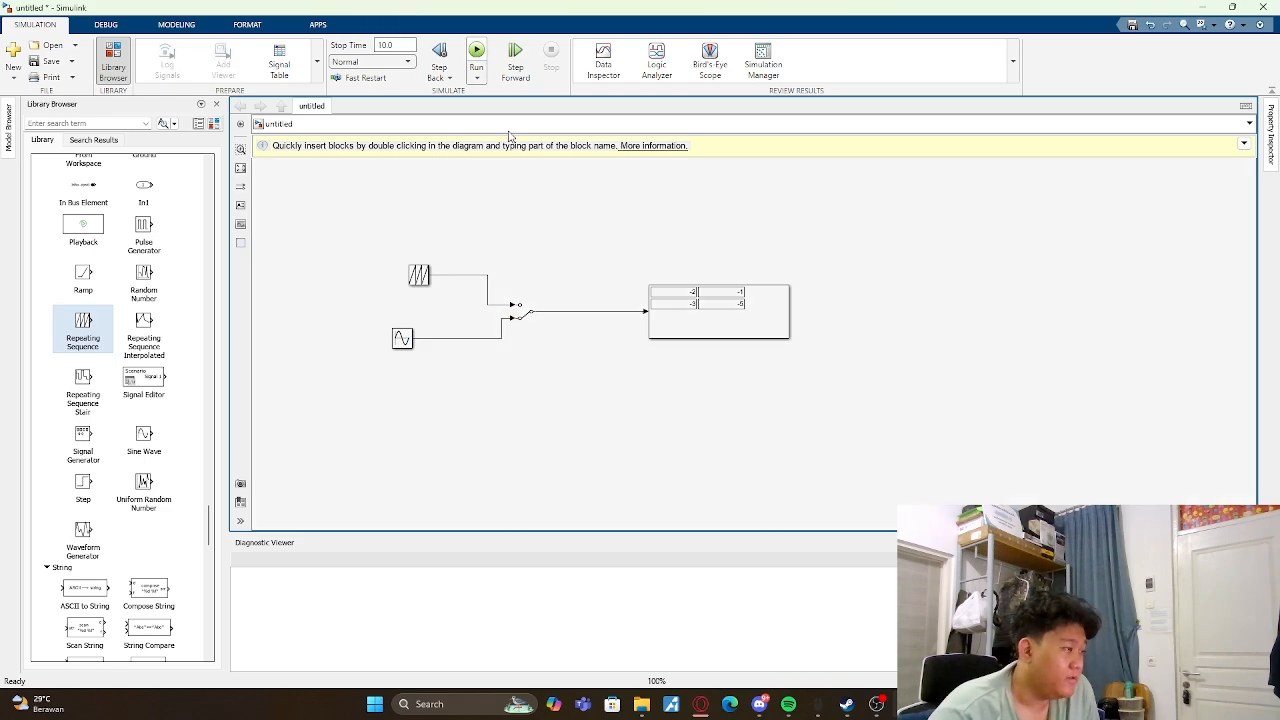
pyautogui.click(726, 311)
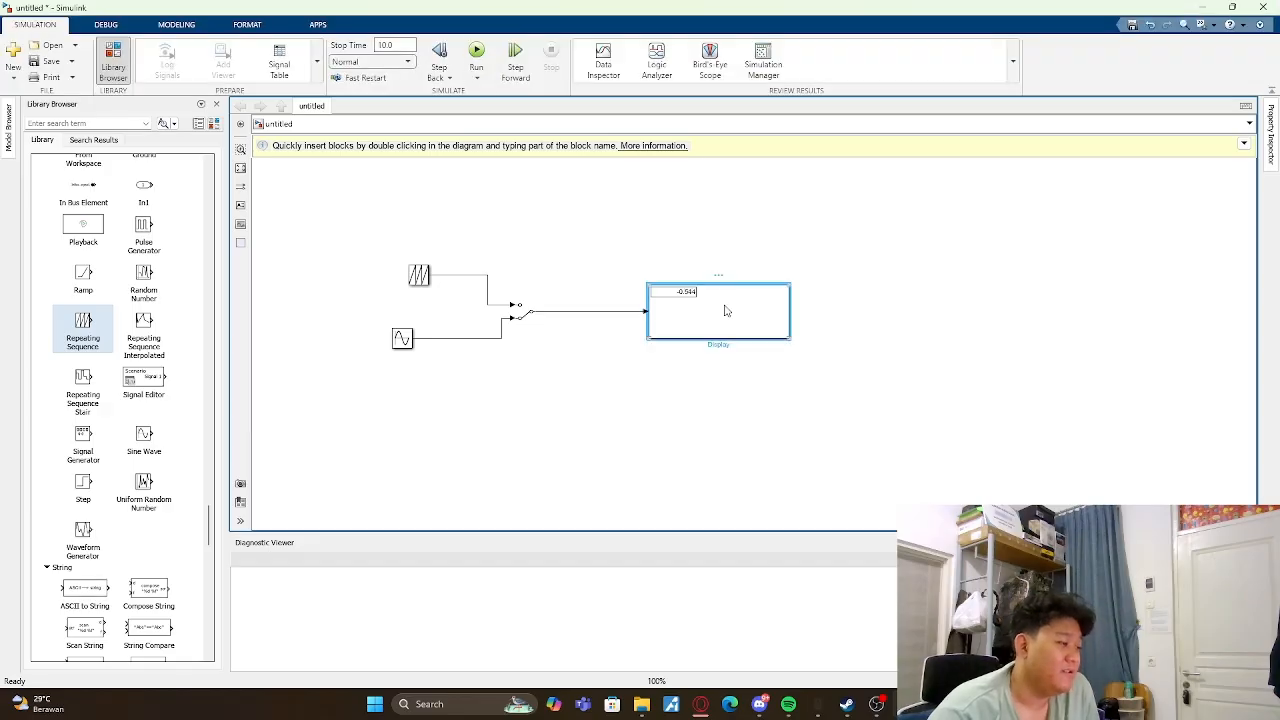
pyautogui.press('Delete')
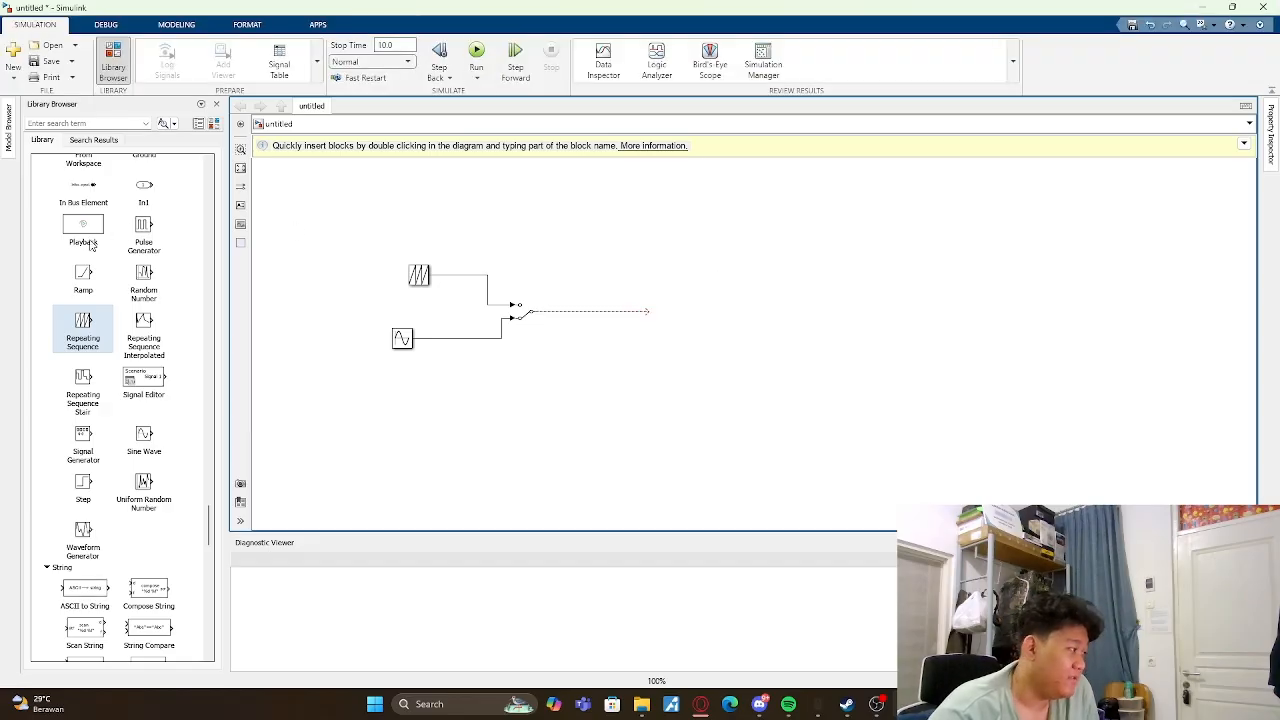
# - Attach a Scope from the Sinks library to the Manual Switch output, run the simulation and view the sine signal
pyautogui.scroll(10, 90, 245)
pyautogui.scroll(-6, 100, 265)
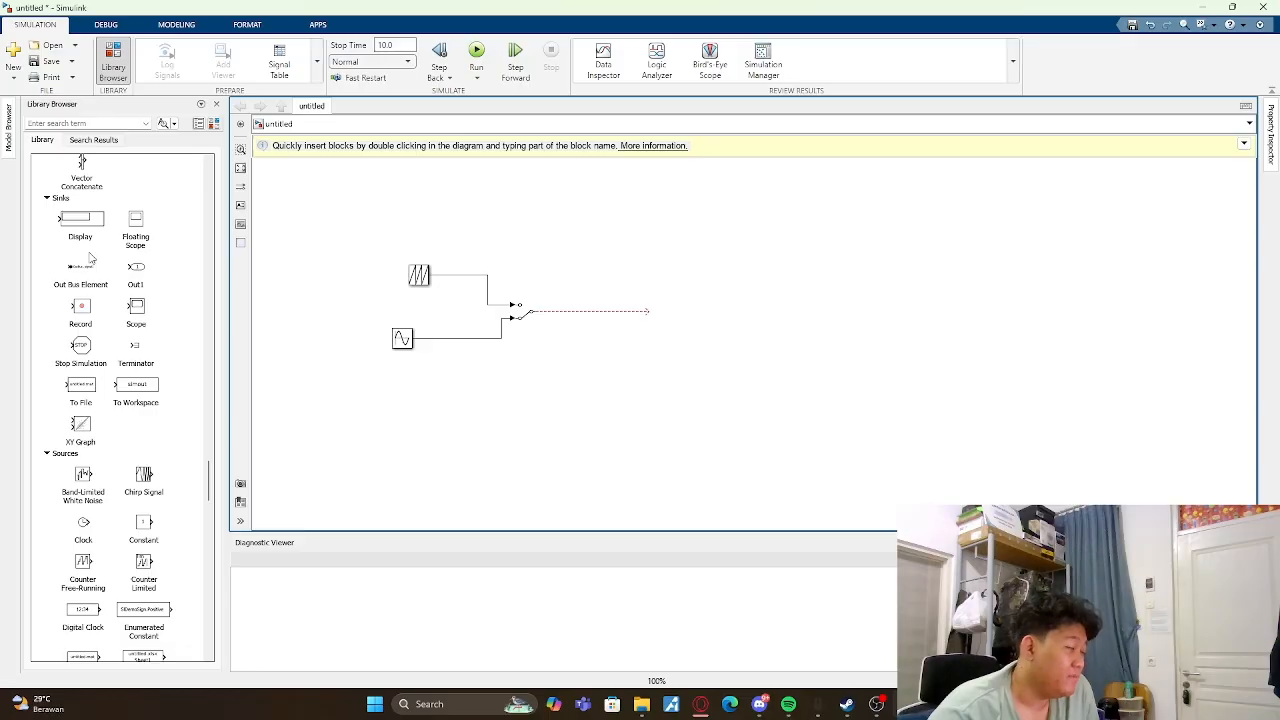
pyautogui.moveTo(135, 318); pyautogui.dragTo(662, 316)
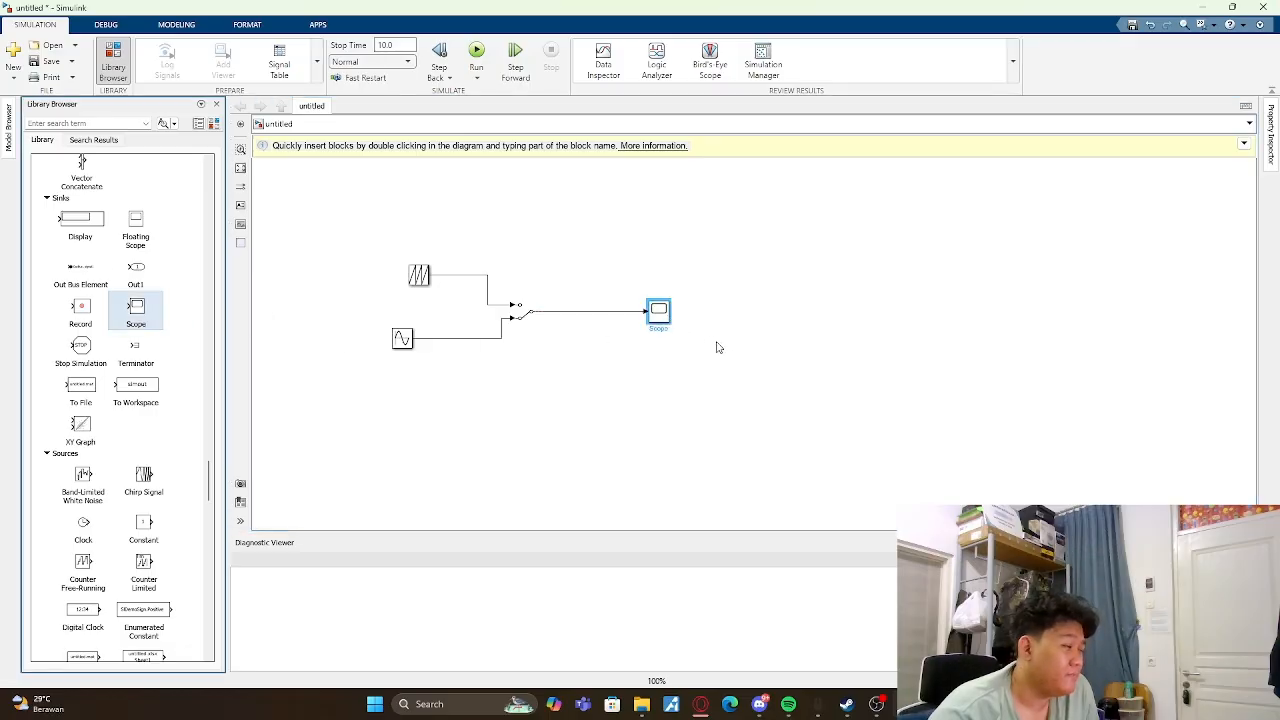
pyautogui.hotkey('ctrl', 't')
pyautogui.doubleClick(657, 313)
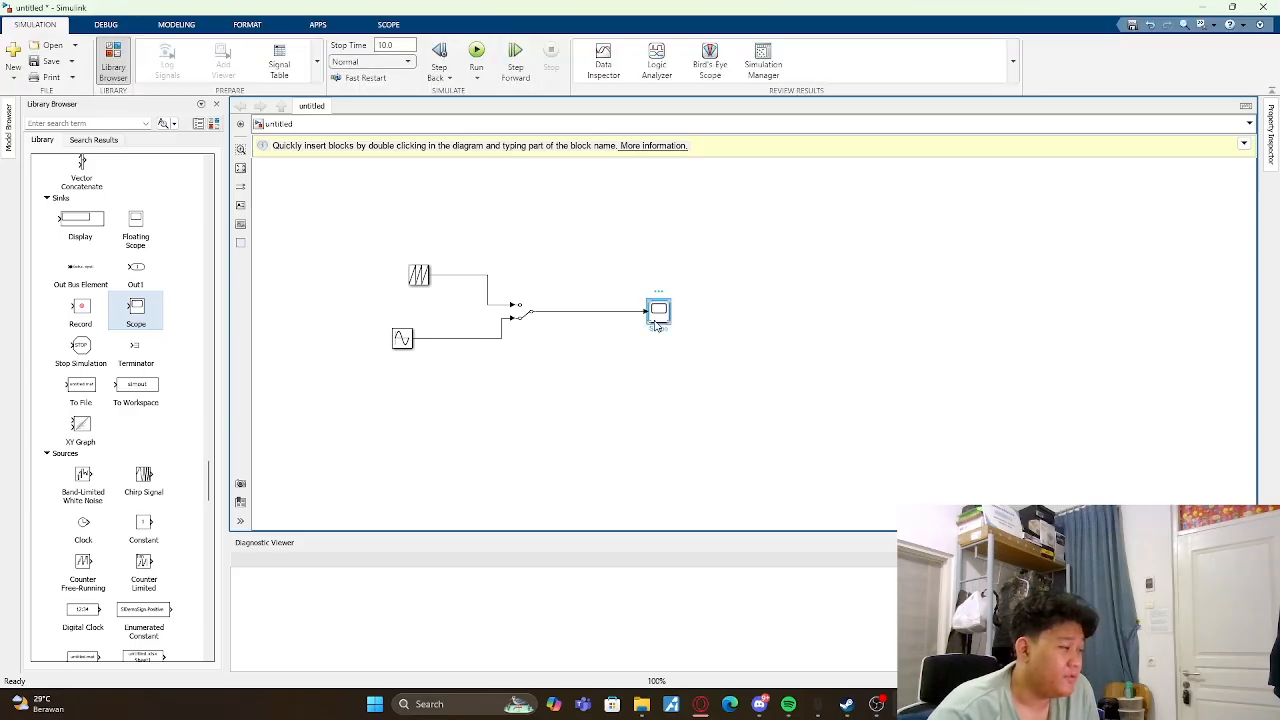
pyautogui.click(809, 175)
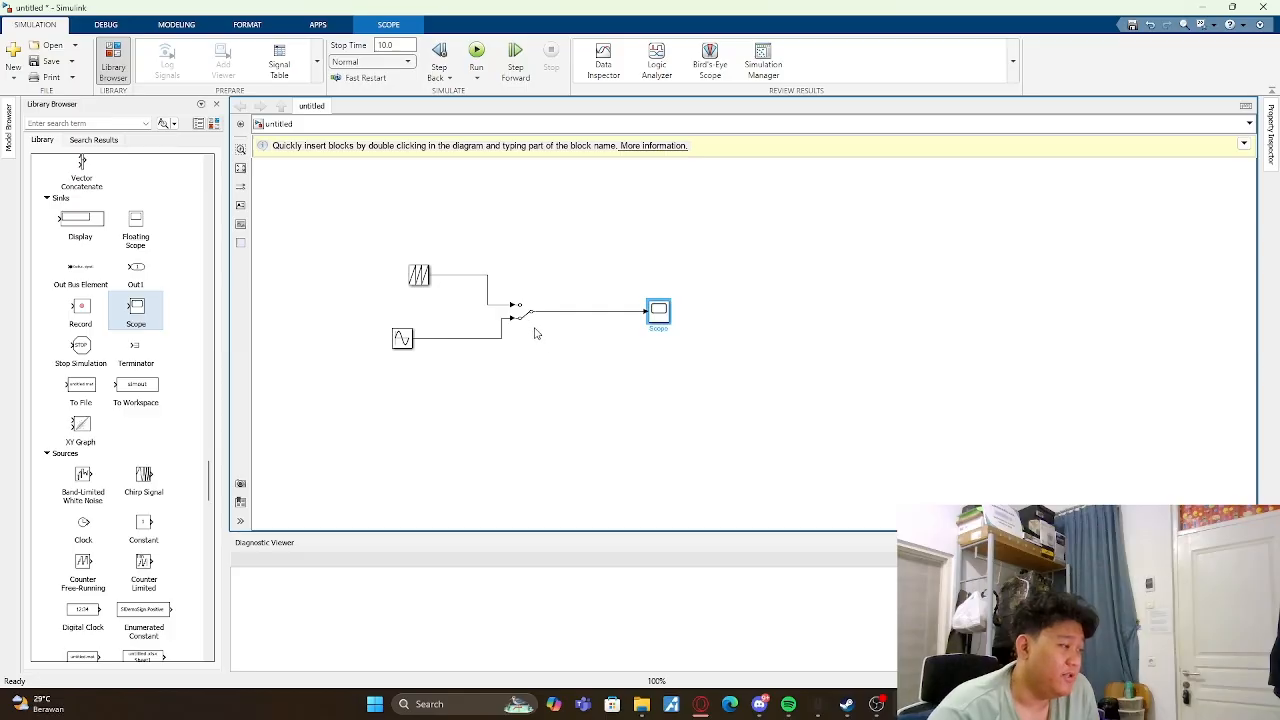
# - Flip the Manual Switch to the Repeating Sequence input, rerun the simulation and view the signal in the Scope
pyautogui.doubleClick(522, 311)
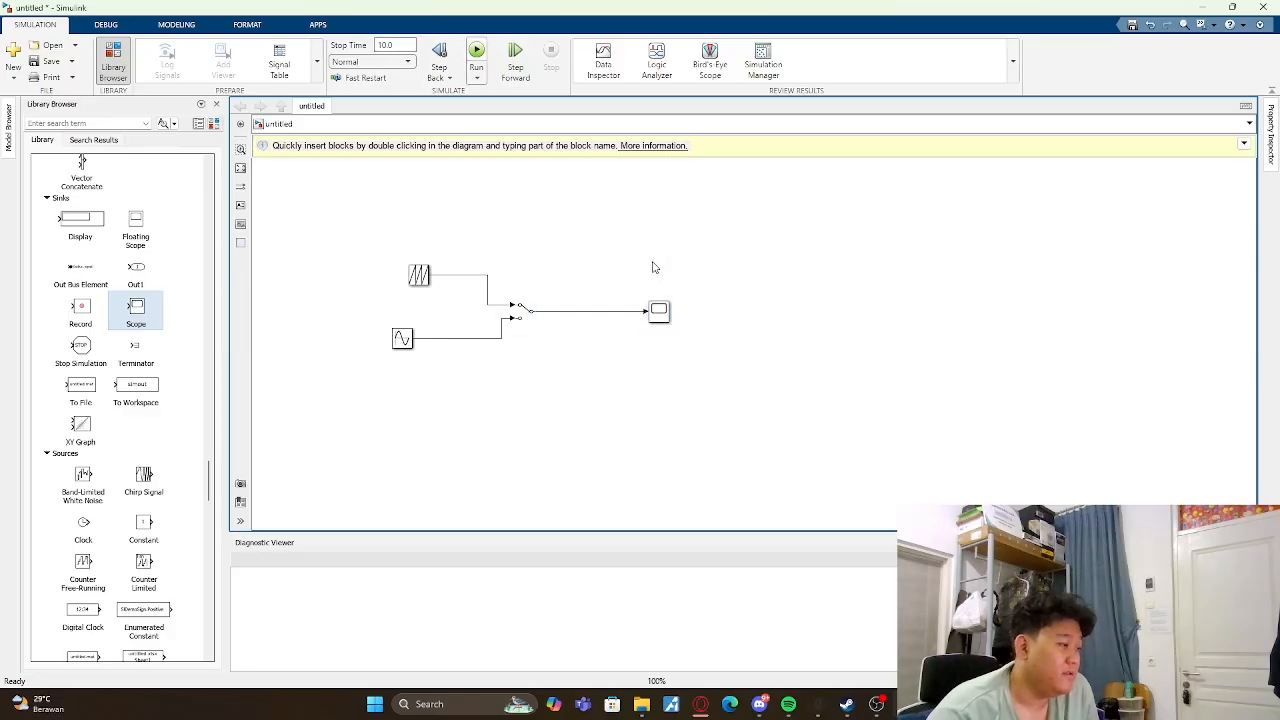
pyautogui.hotkey('ctrl', 't')
pyautogui.doubleClick(658, 311)
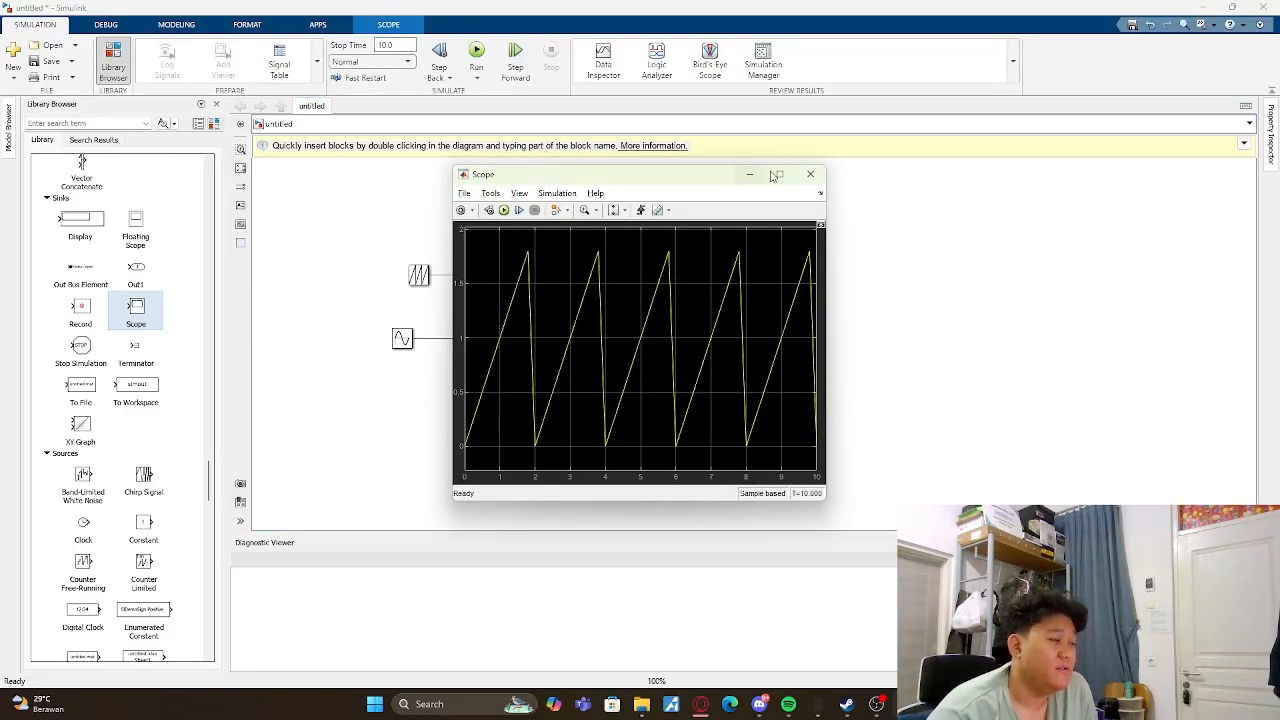
pyautogui.click(810, 175)
# - Enlarge the Scope block and move the whole switch model up to free the canvas below it
pyautogui.scroll(15, 80, 245)
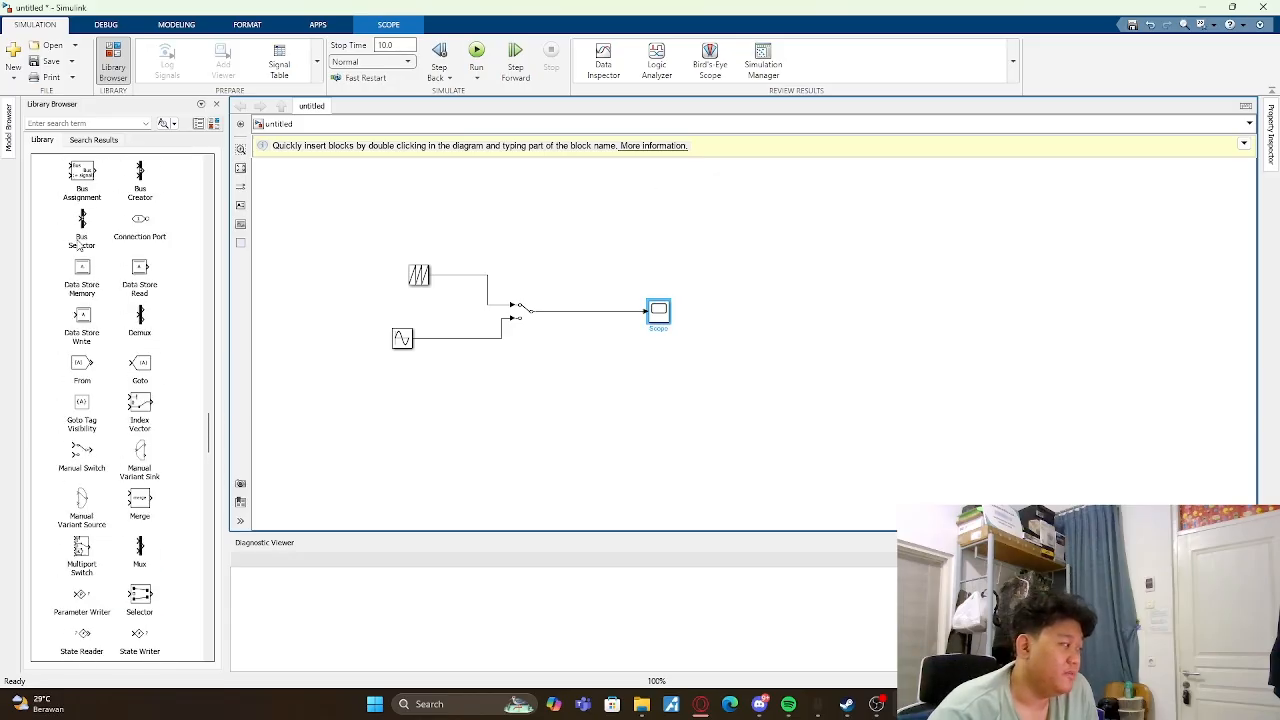
pyautogui.scroll(3, 84, 243)
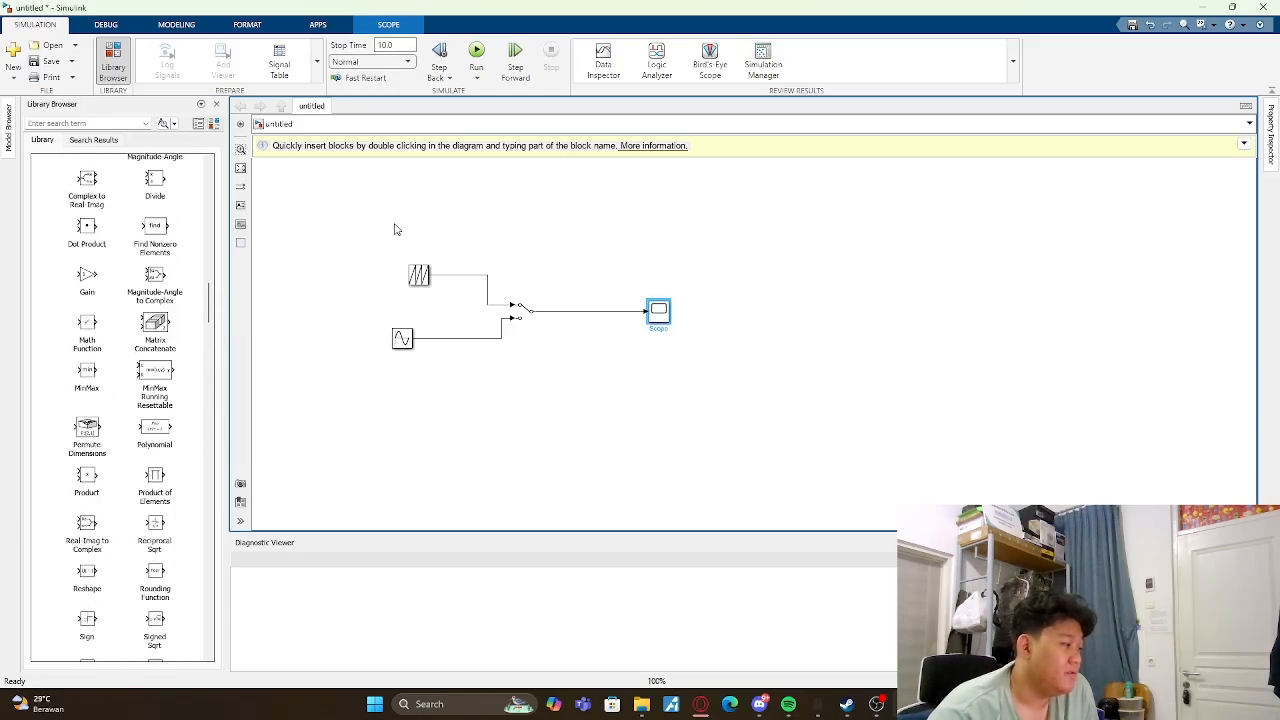
pyautogui.moveTo(336, 202); pyautogui.dragTo(692, 443)
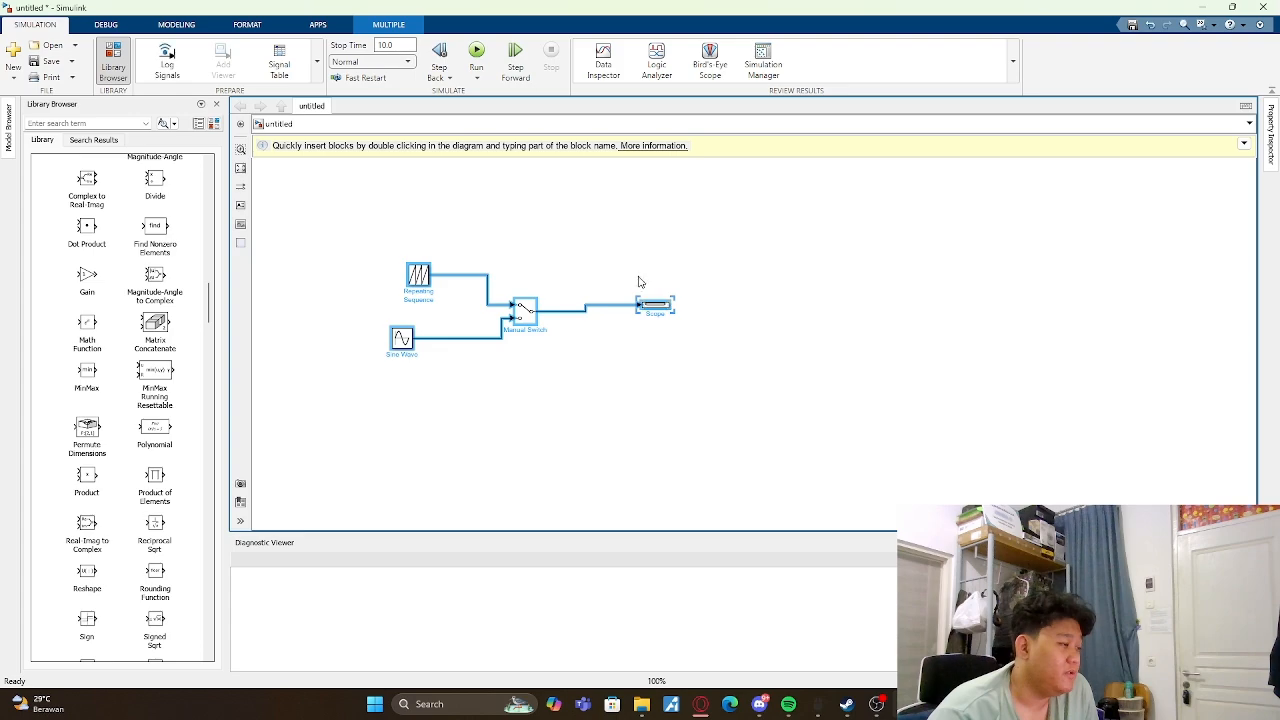
pyautogui.moveTo(671, 310); pyautogui.dragTo(688, 327)
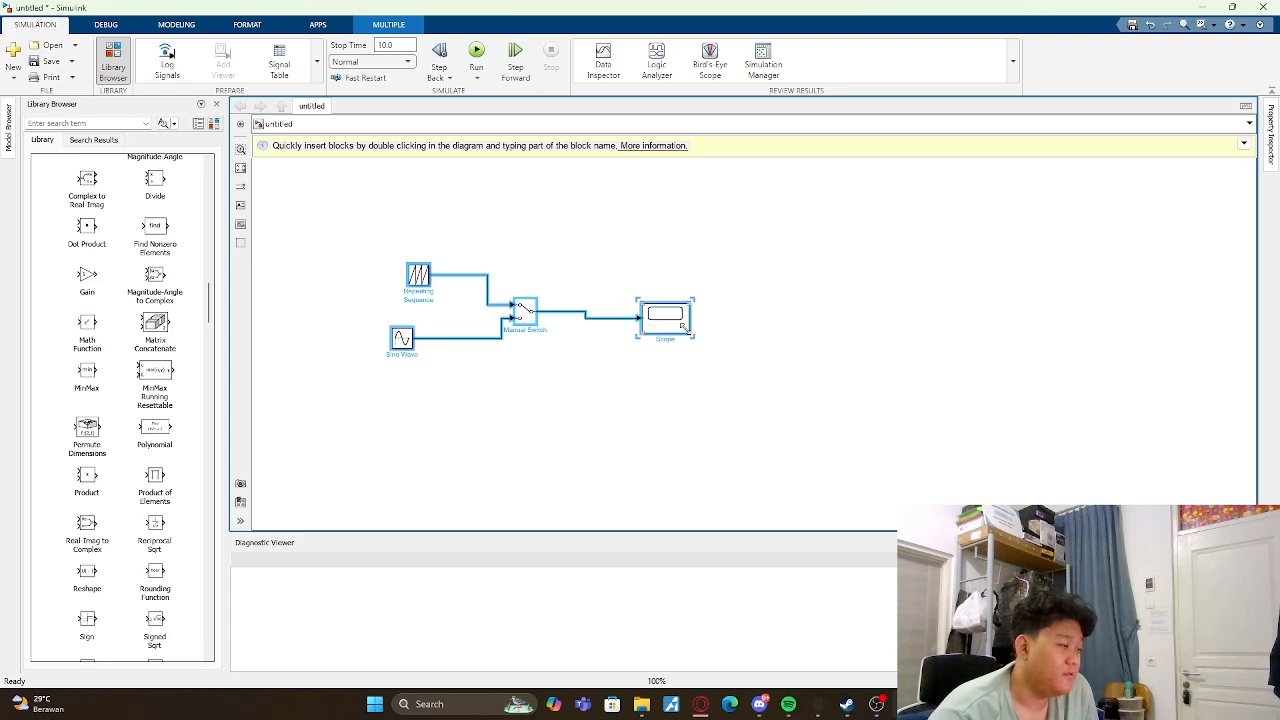
pyautogui.moveTo(349, 230); pyautogui.dragTo(829, 523)
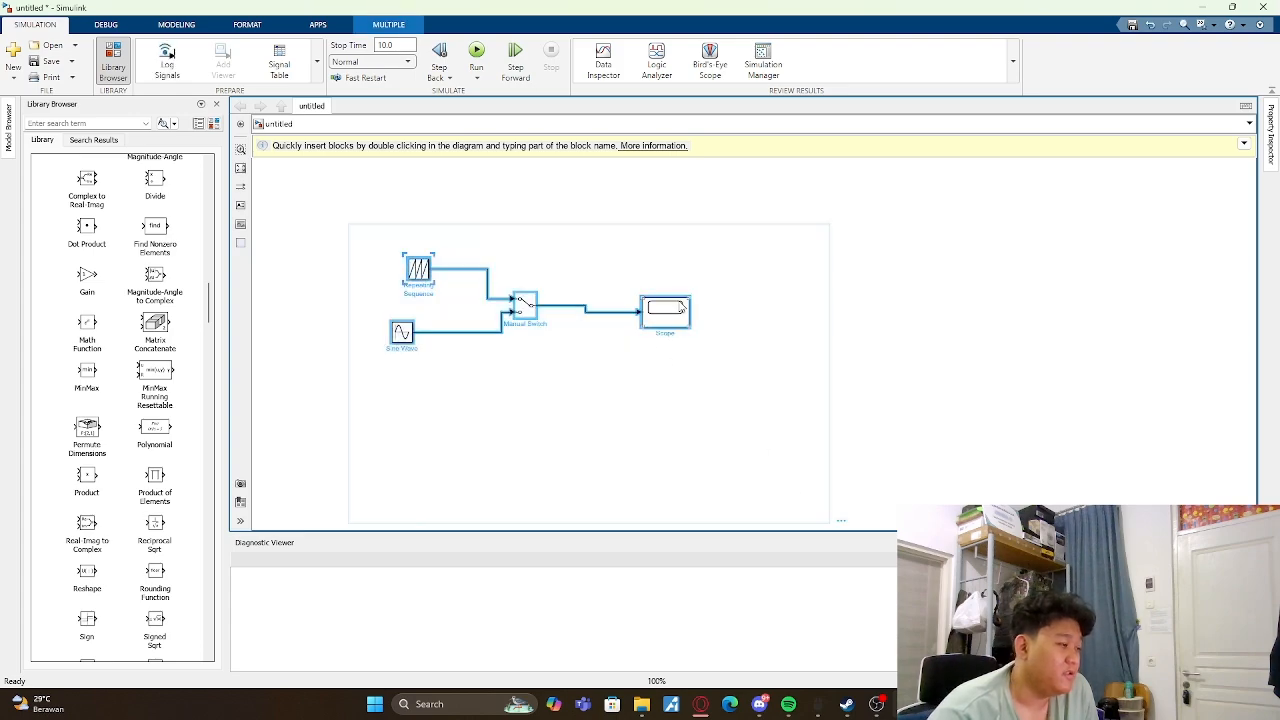
pyautogui.moveTo(673, 308); pyautogui.dragTo(663, 226)
pyautogui.click(847, 291)
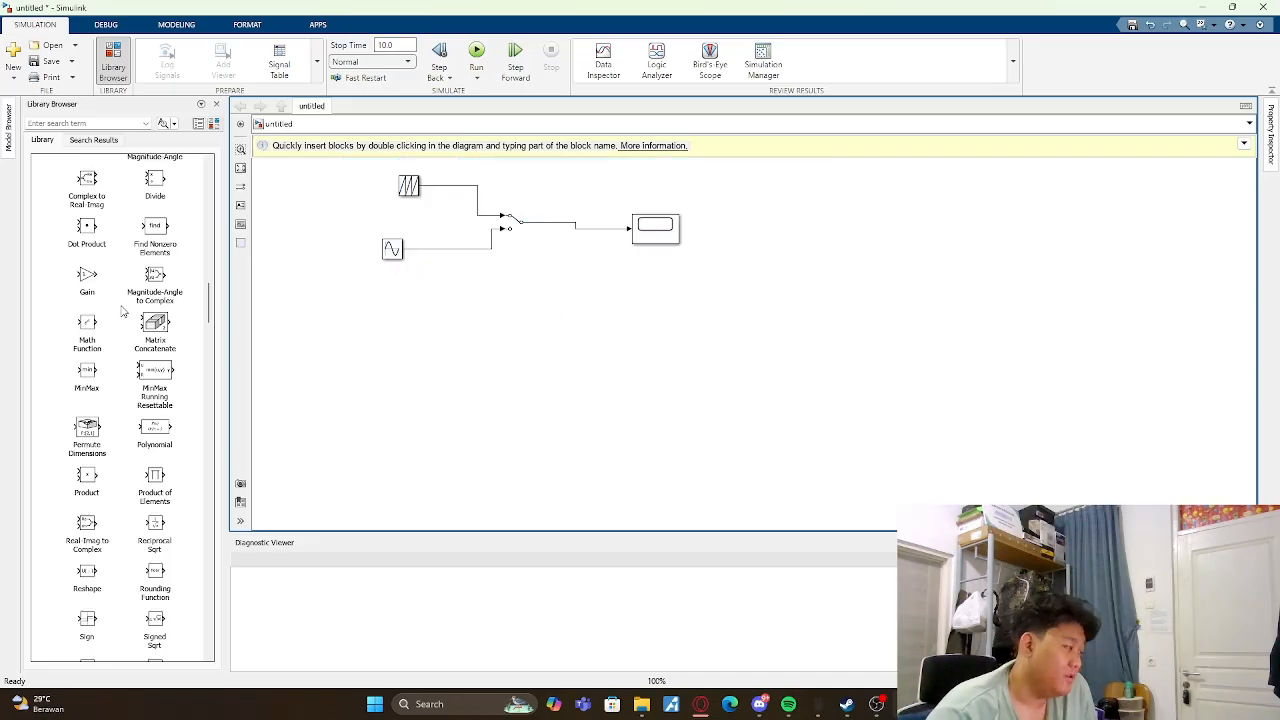
# - Browse the block library down to the toolbox list, checking the Additional Math: Increment - Decrement and Ports & Subsystems categories
pyautogui.scroll(-20, 120, 313)
pyautogui.scroll(-15, 120, 313)
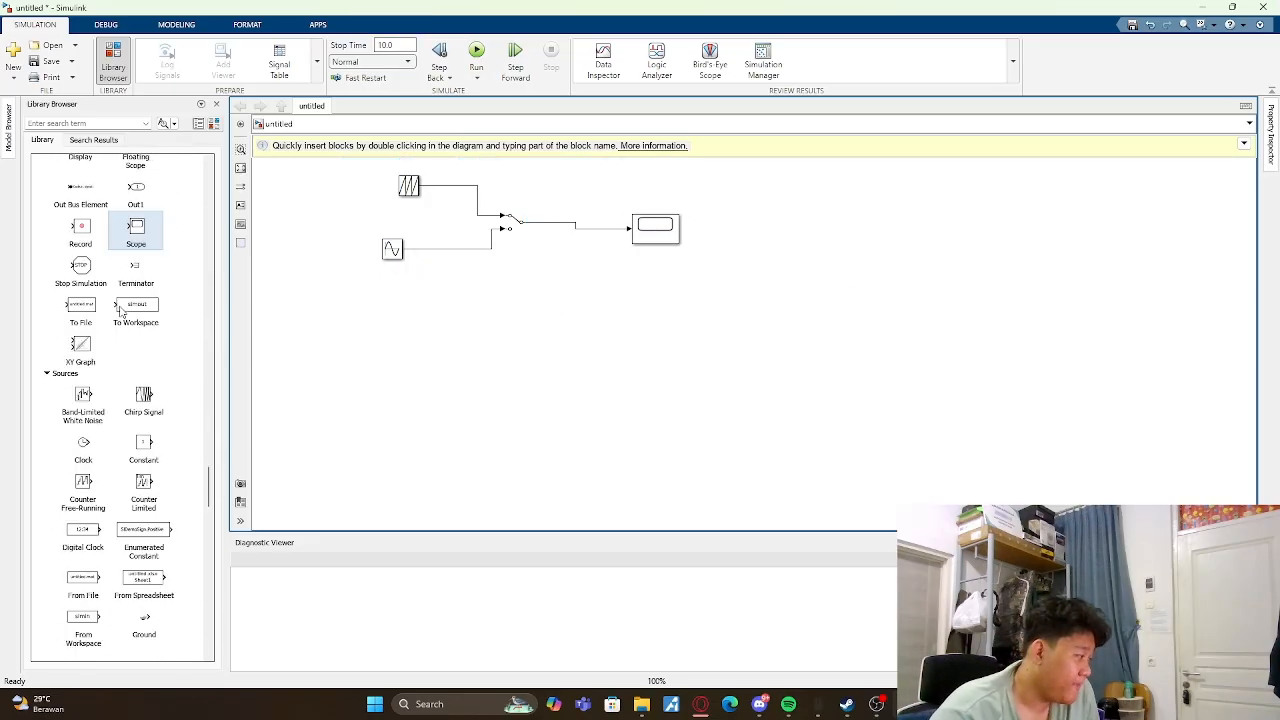
pyautogui.scroll(-20, 120, 313)
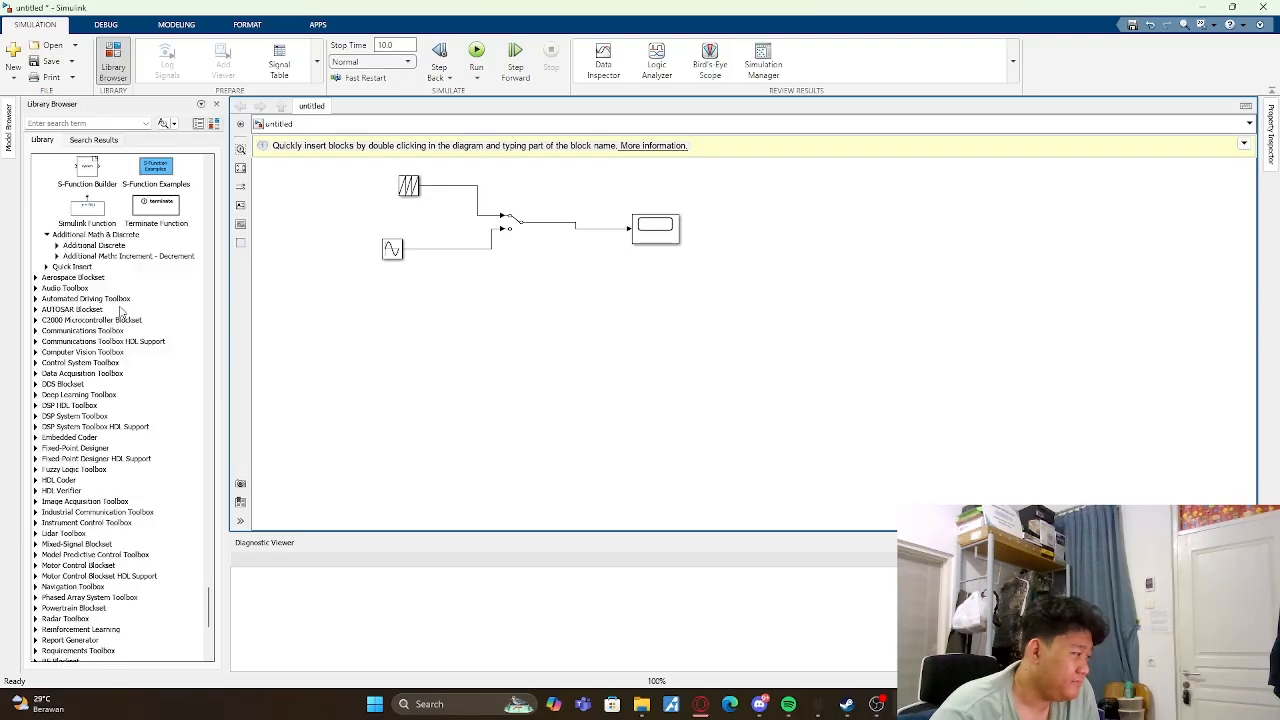
pyautogui.scroll(5, 44, 392)
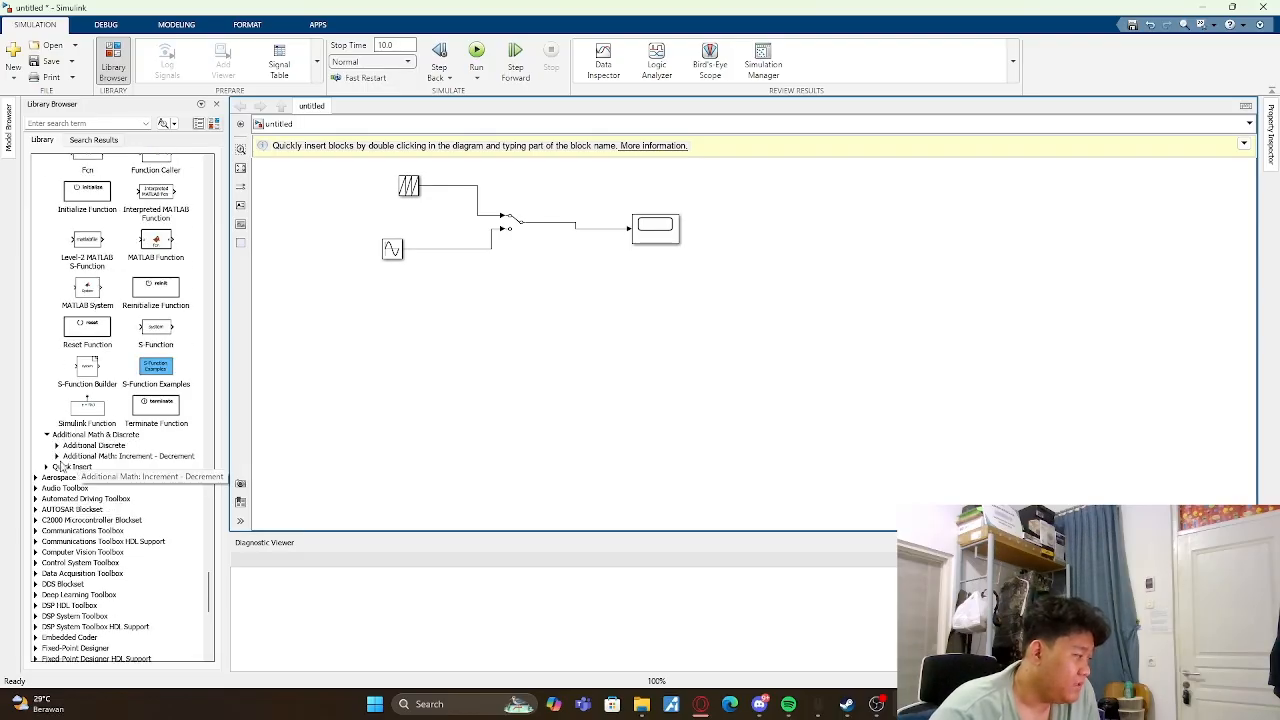
pyautogui.click(57, 456)
pyautogui.click(57, 456)
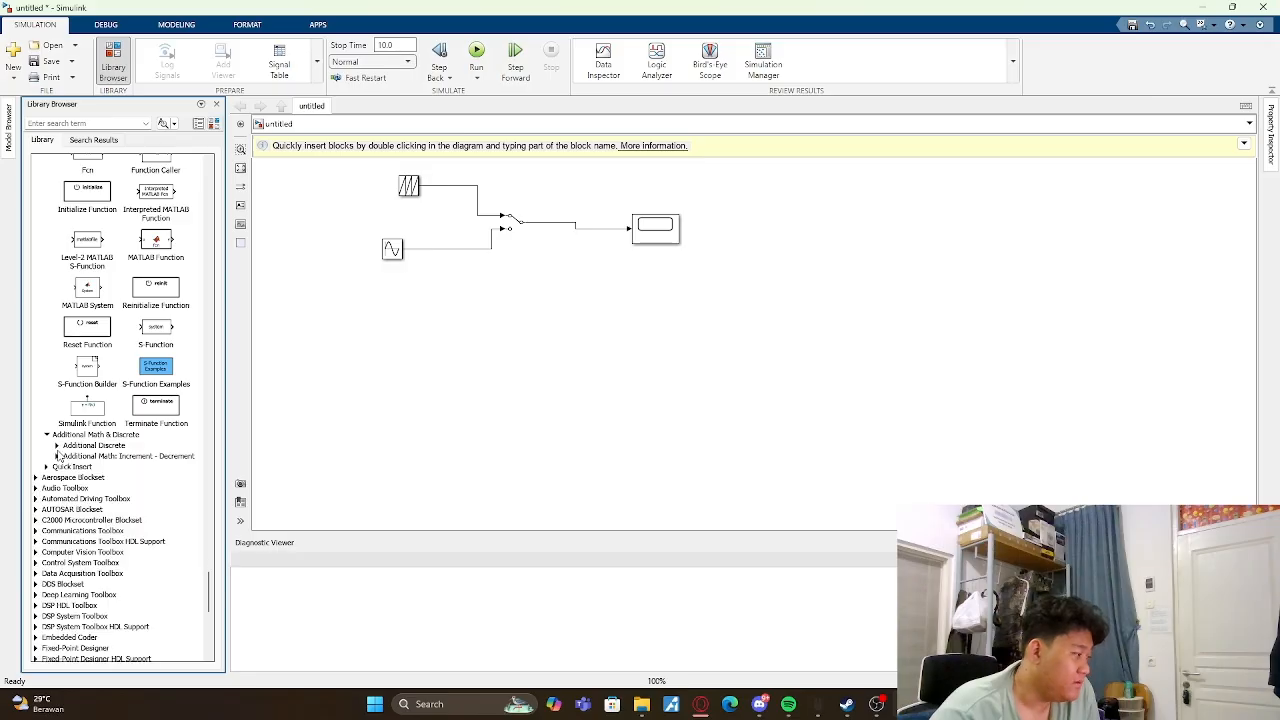
pyautogui.scroll(10, 60, 450)
pyautogui.scroll(12, 62, 449)
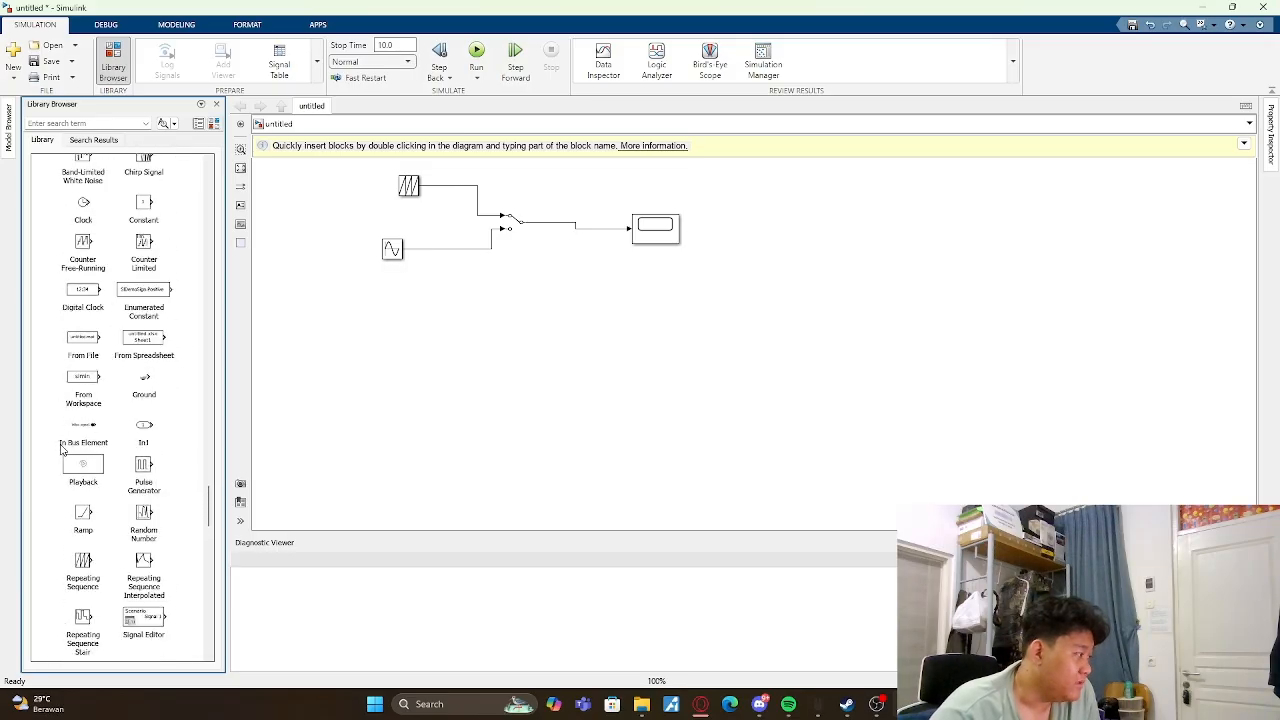
pyautogui.scroll(12, 62, 447)
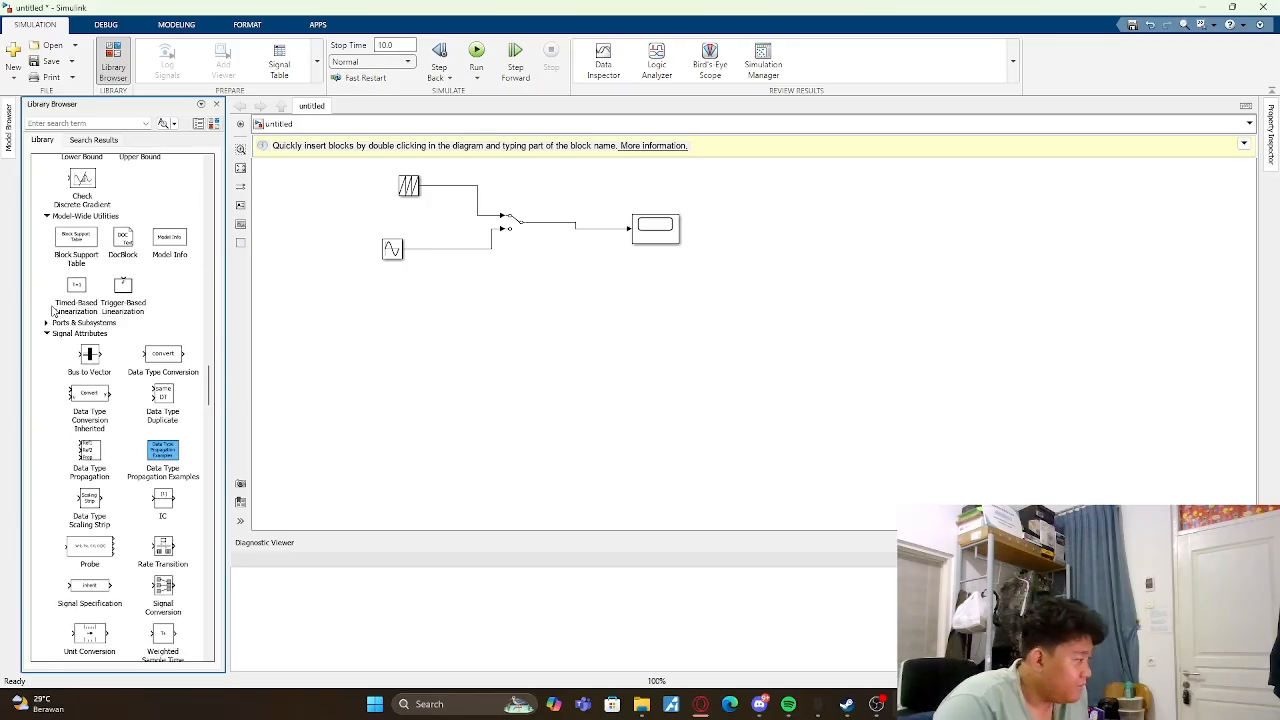
pyautogui.click(47, 327)
pyautogui.click(47, 327)
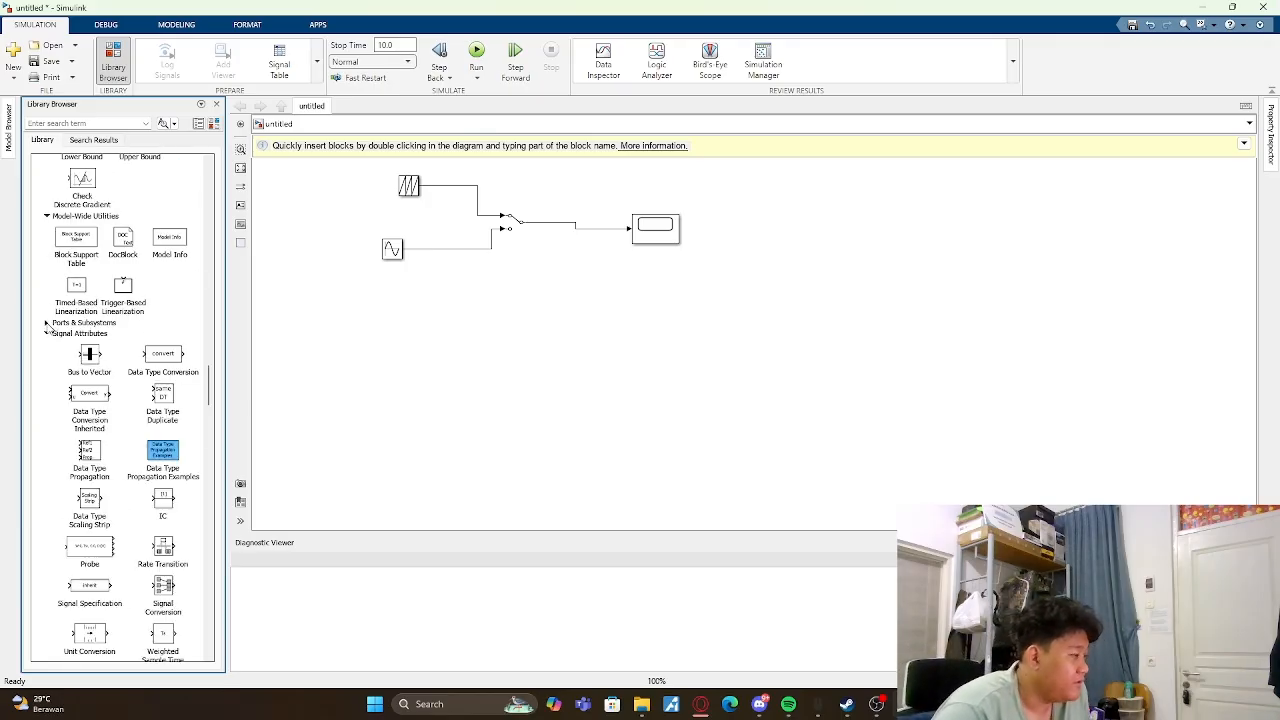
# - Look through the Discrete, Dashboard and Continuous block categories in the Simulink library
pyautogui.scroll(8, 105, 362)
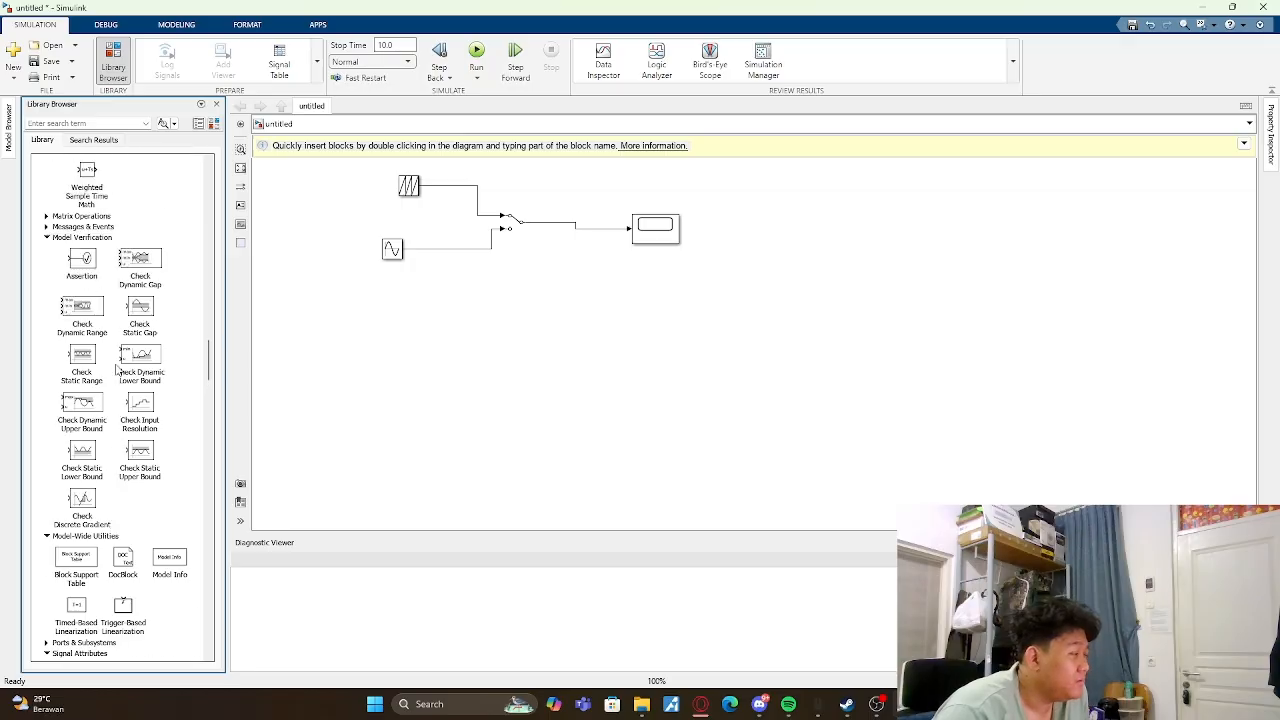
pyautogui.scroll(5, 116, 370)
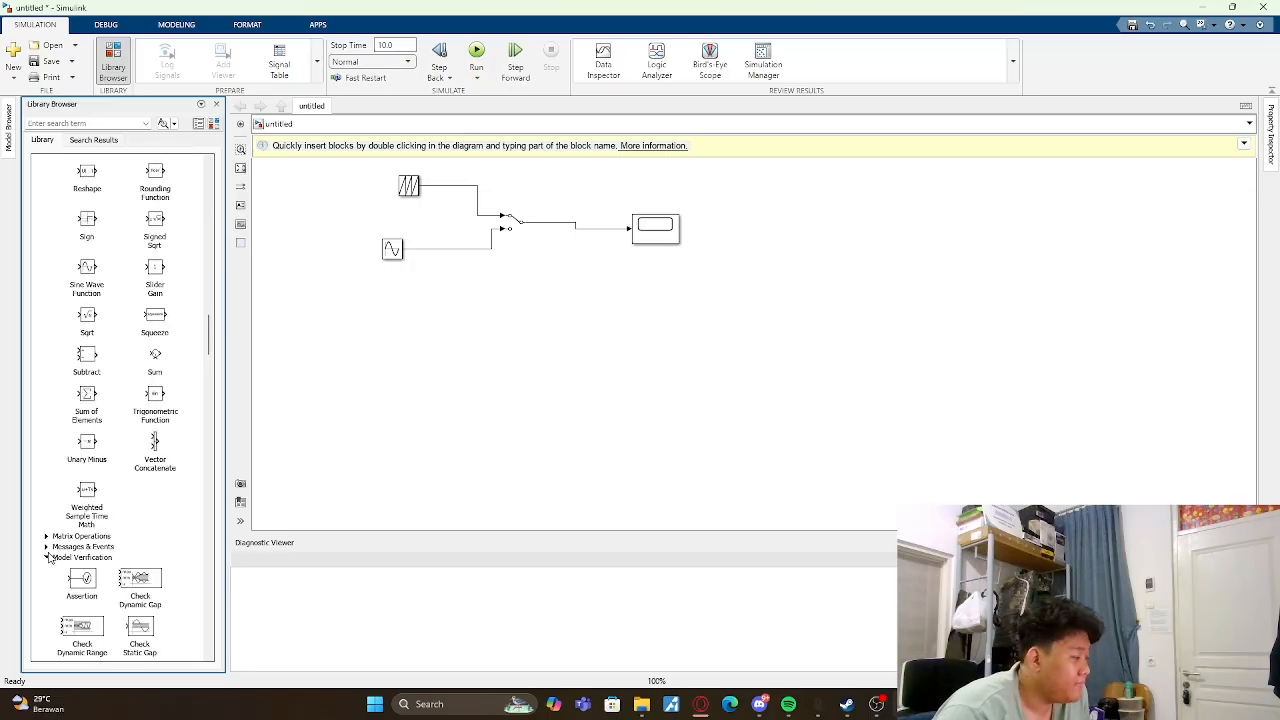
pyautogui.scroll(10, 55, 546)
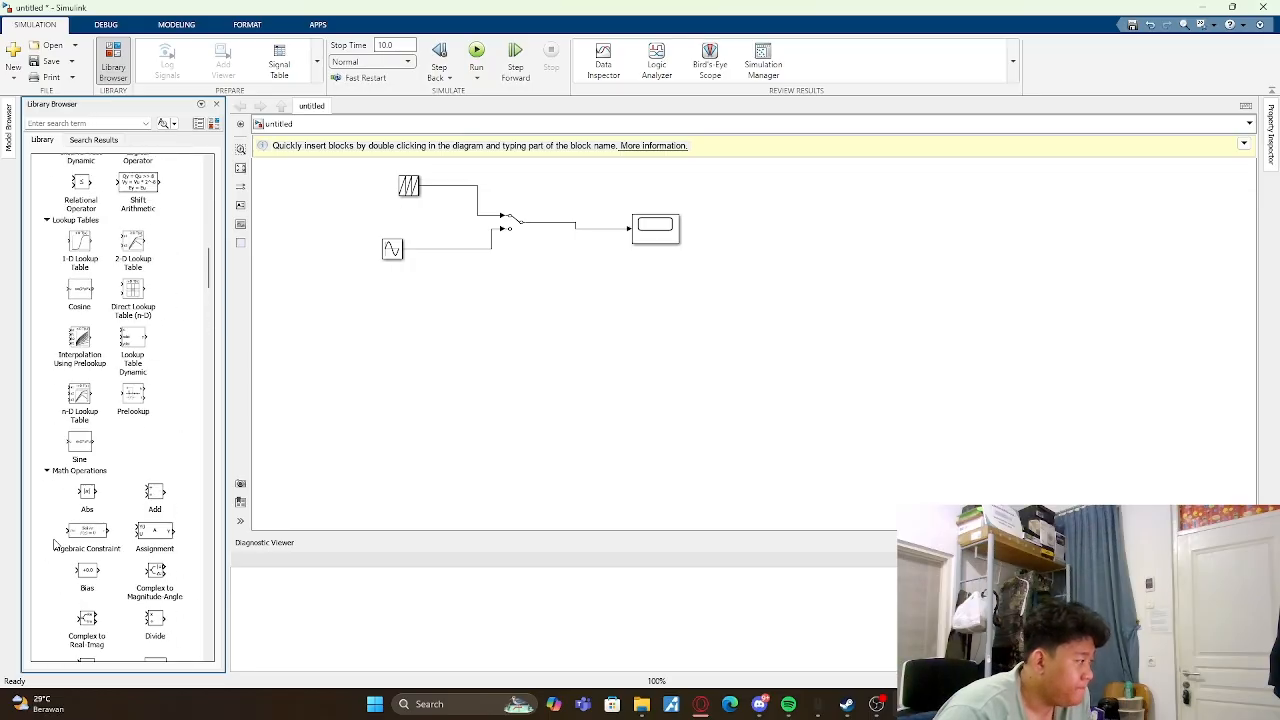
pyautogui.scroll(10, 55, 546)
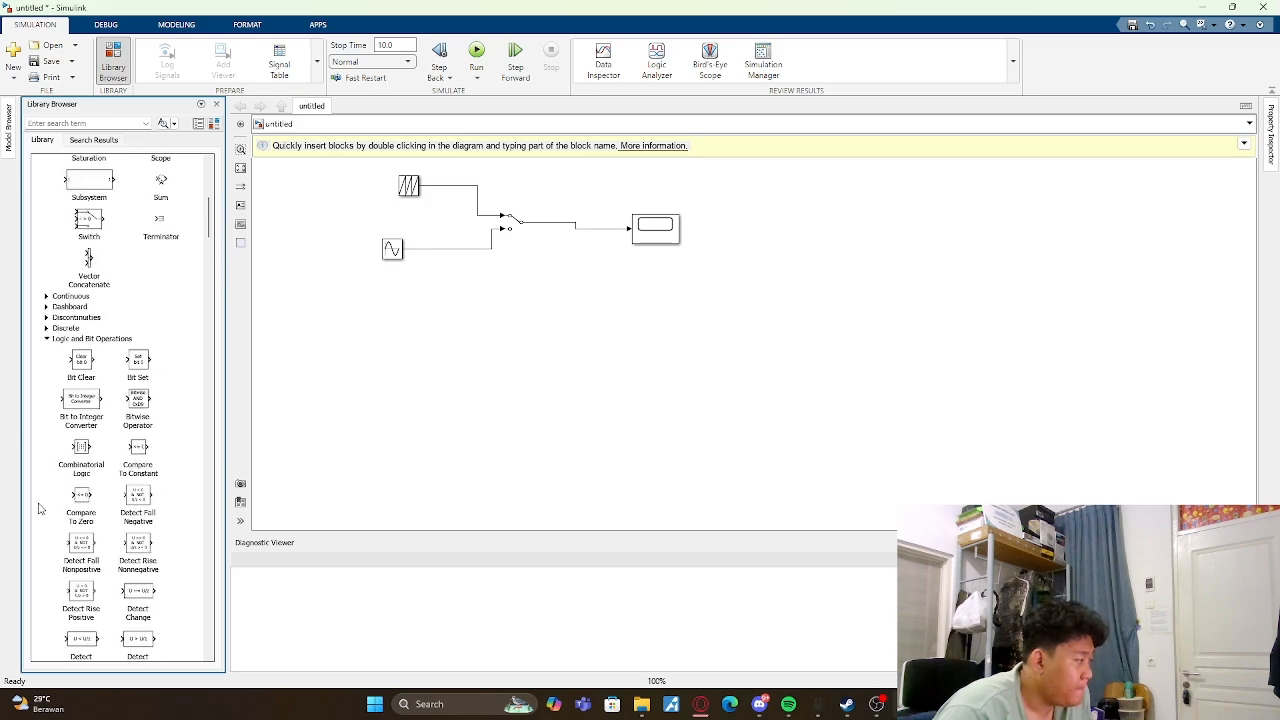
pyautogui.click(46, 328)
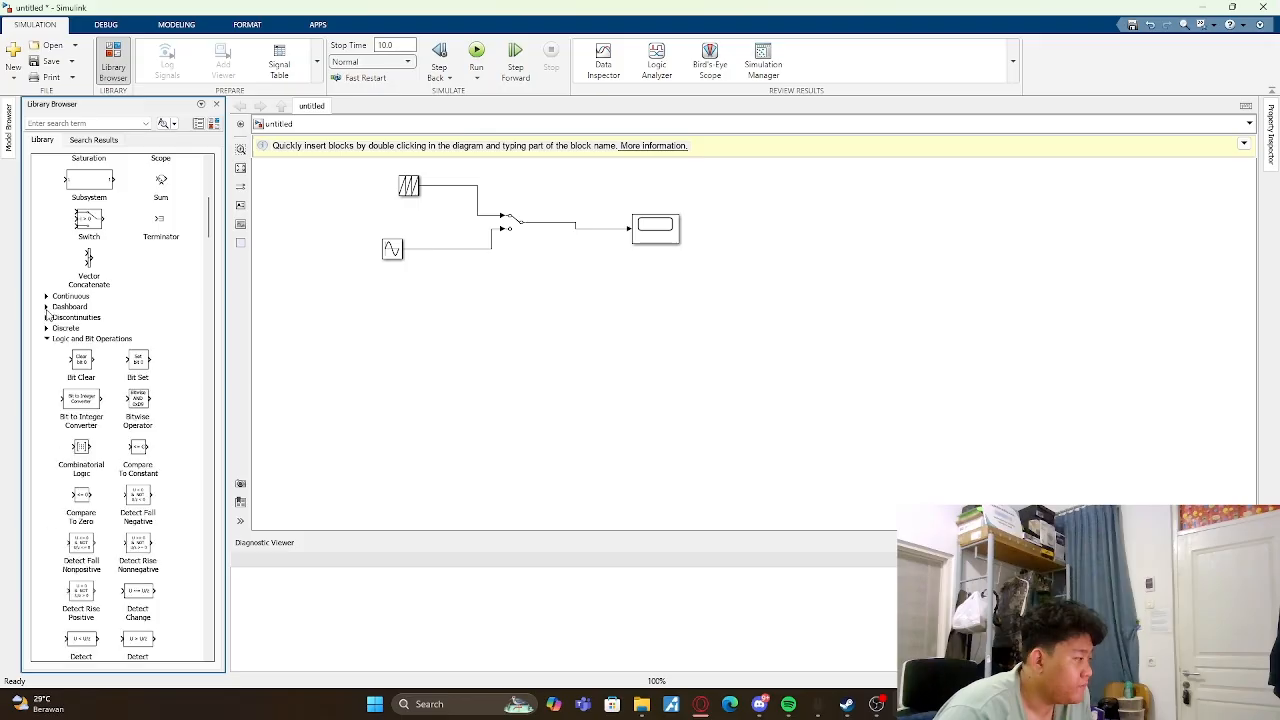
pyautogui.click(46, 307)
pyautogui.click(46, 307)
pyautogui.click(46, 296)
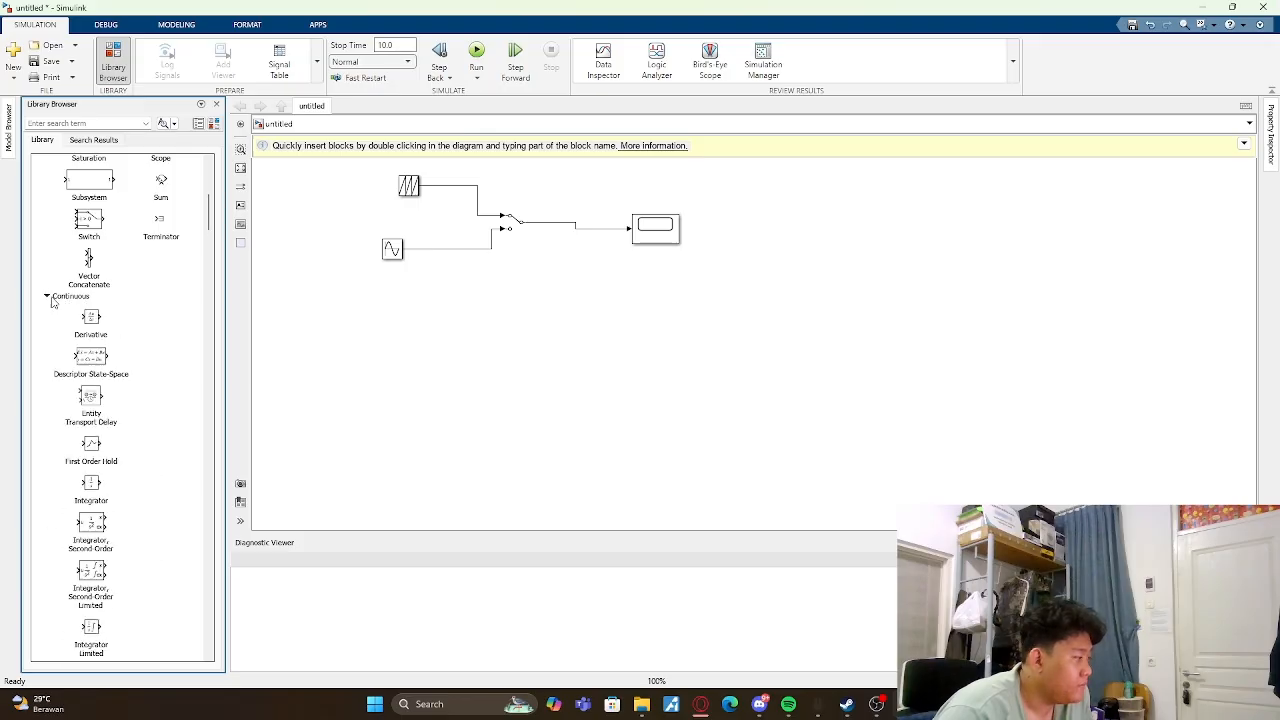
pyautogui.scroll(-5, 112, 378)
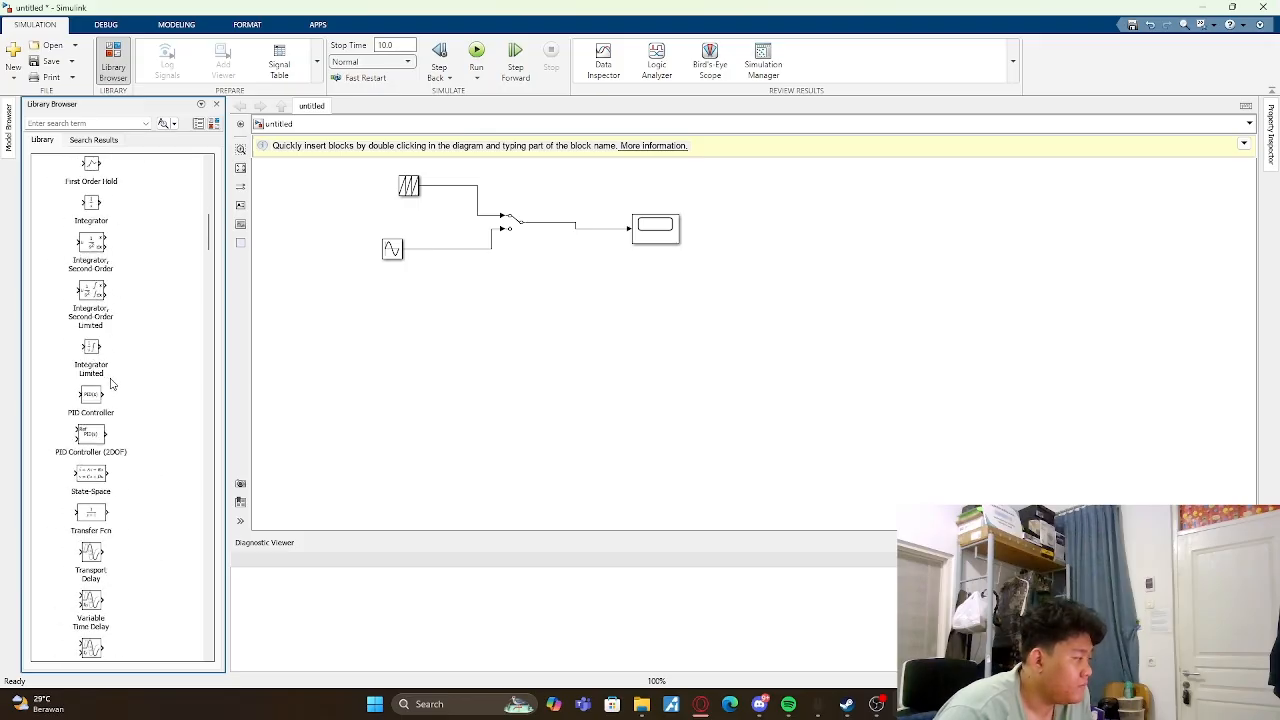
pyautogui.scroll(-2, 112, 383)
pyautogui.scroll(15, 112, 383)
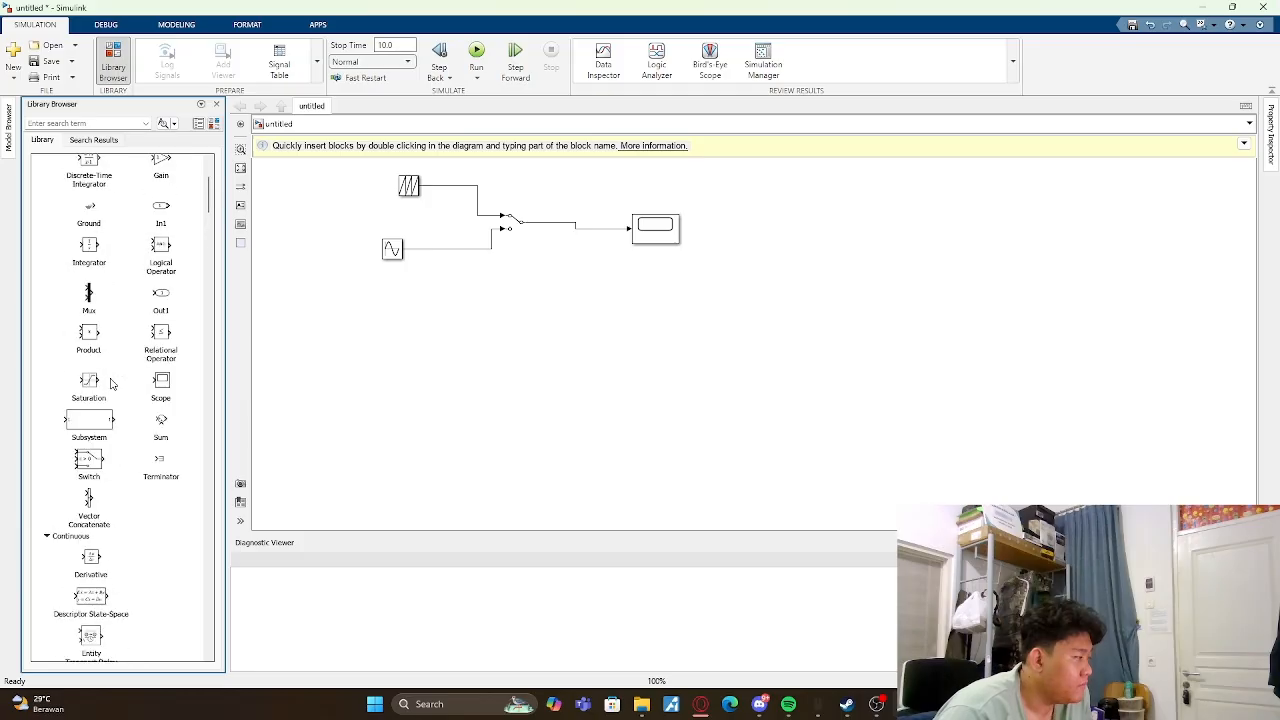
# - Search the library for "logic" and place a Logical Operator below the Manual Switch, with two Constant blocks beside its inputs
pyautogui.click(124, 123)
pyautogui.write('logic')
pyautogui.press('Return')
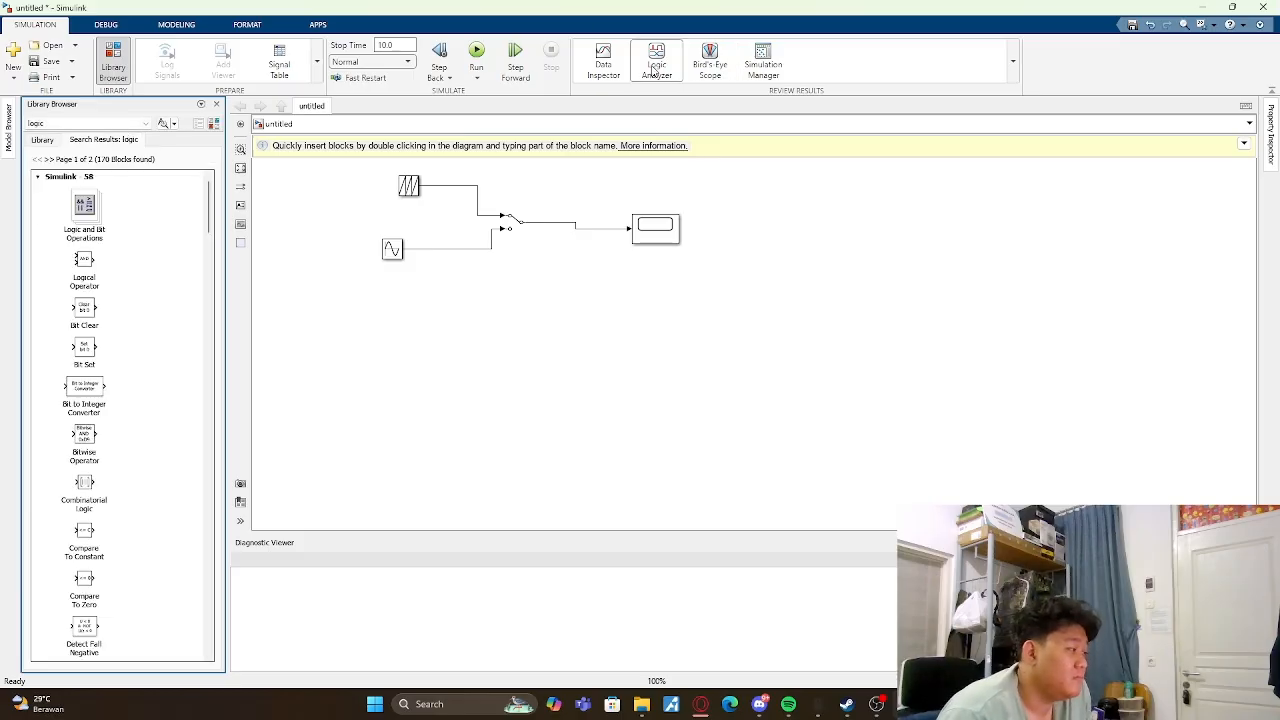
pyautogui.click(86, 268)
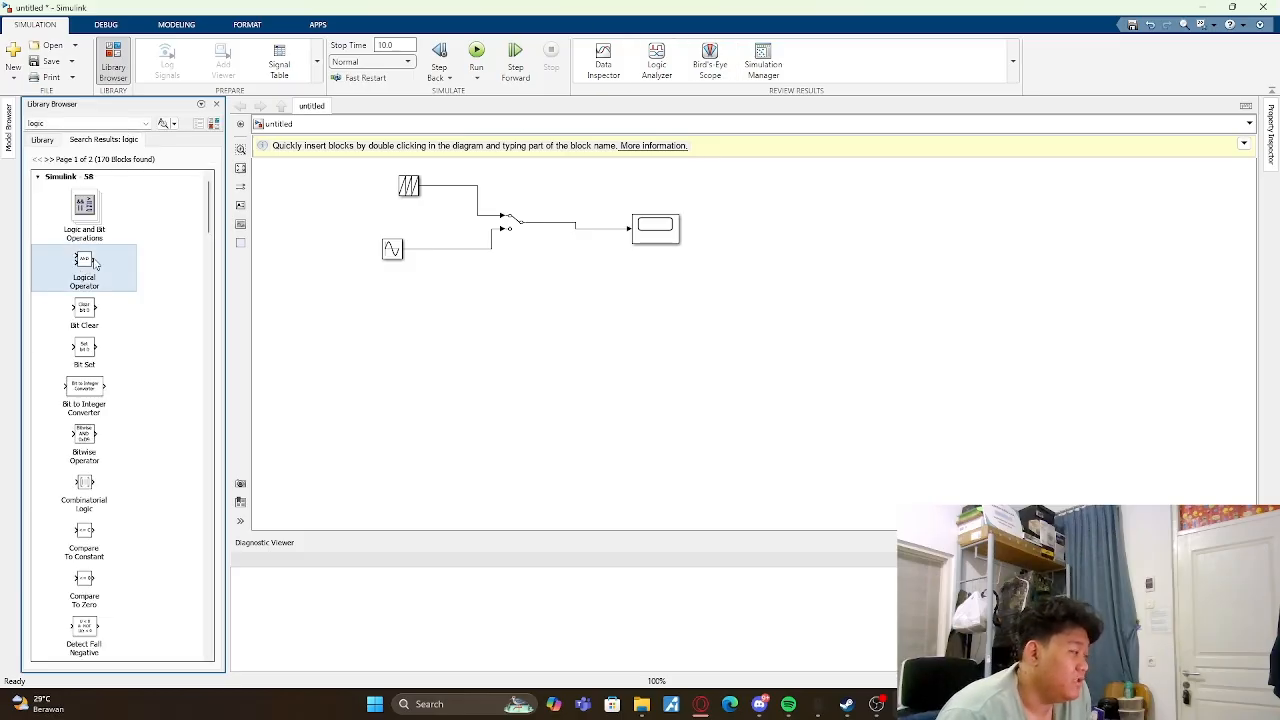
pyautogui.moveTo(95, 263); pyautogui.dragTo(518, 294)
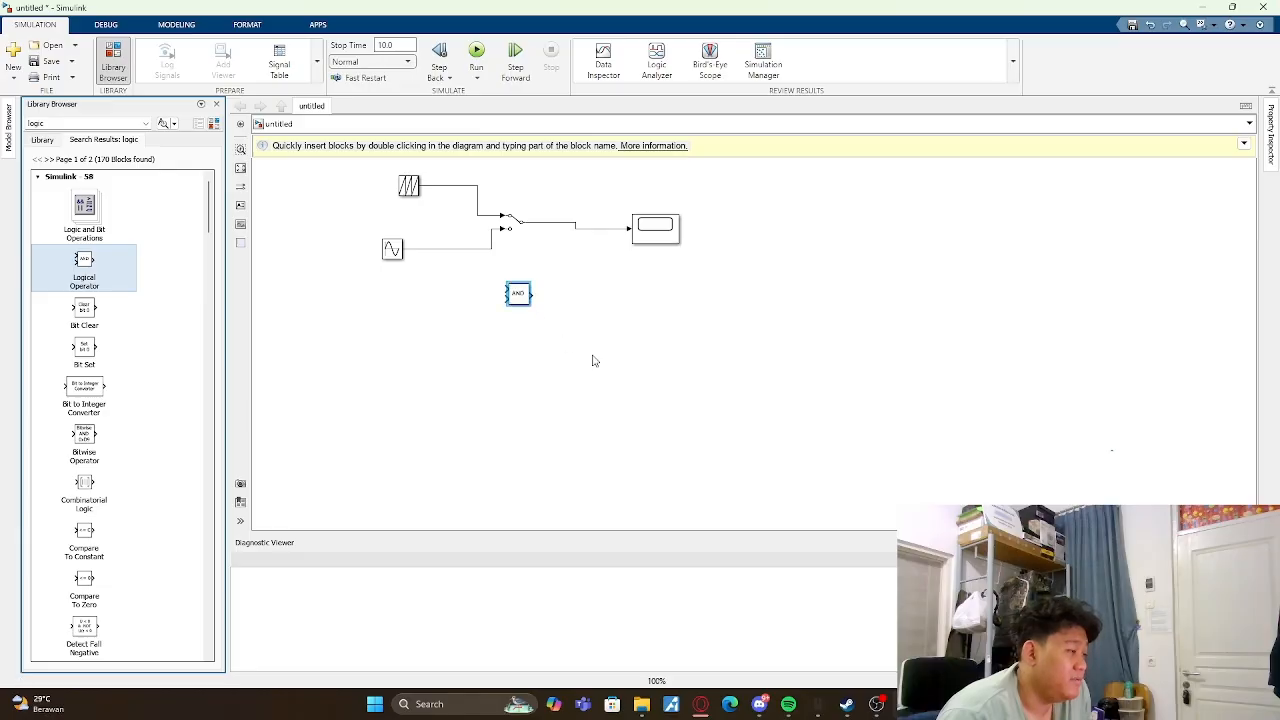
pyautogui.click(593, 361)
pyautogui.click(53, 142)
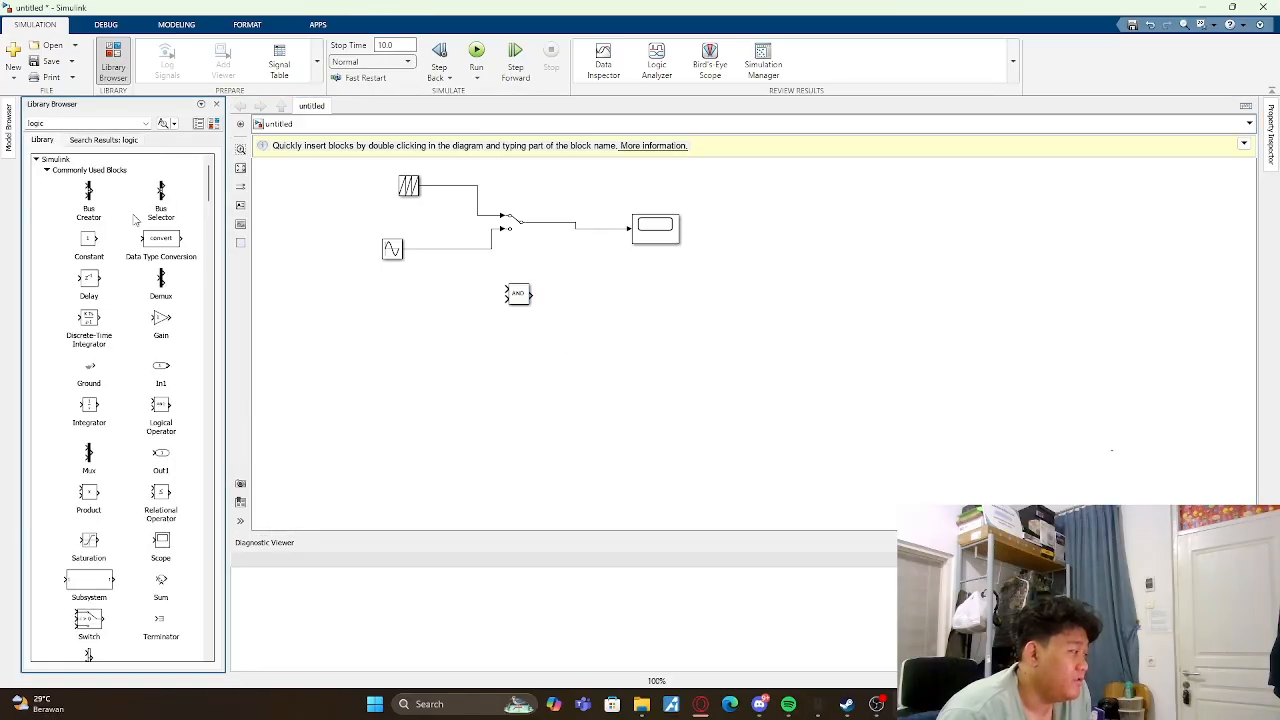
pyautogui.moveTo(88, 249); pyautogui.dragTo(412, 315)
# - Place a Display block from the Sinks library beside the Logical Operator, beneath the Scope
pyautogui.scroll(-10, 78, 330)
pyautogui.scroll(-8, 120, 400)
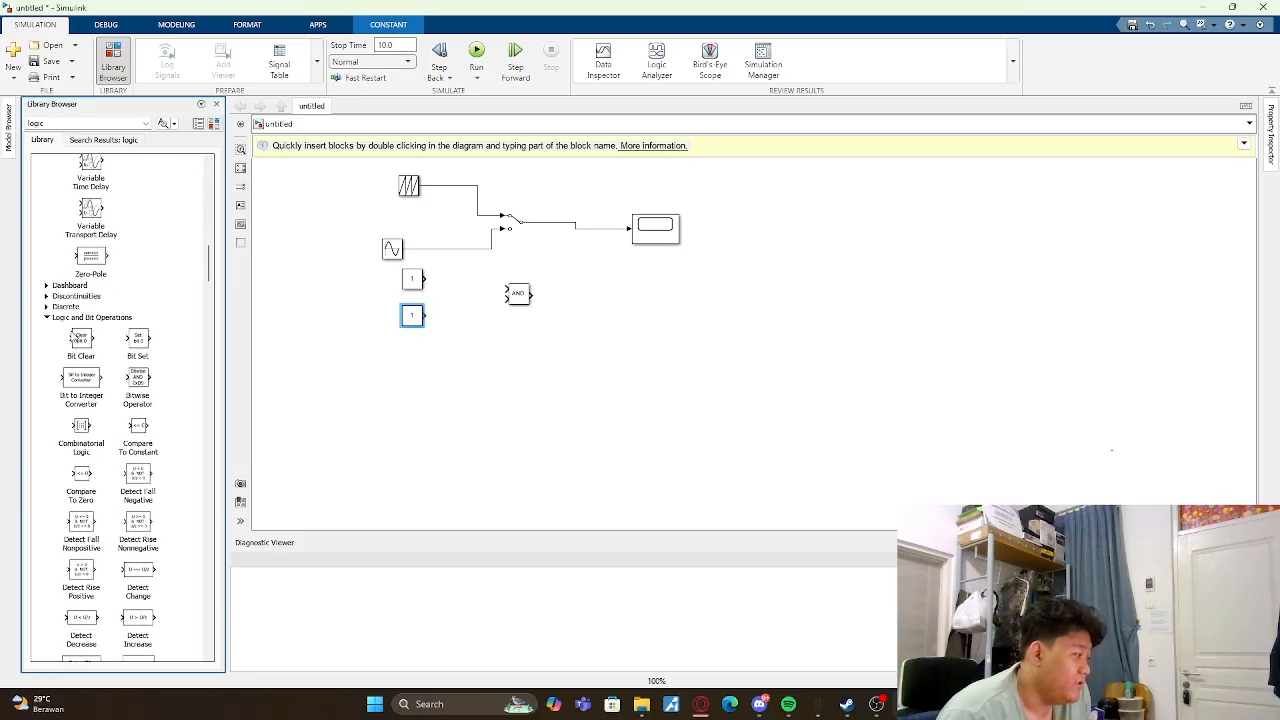
pyautogui.click(668, 245)
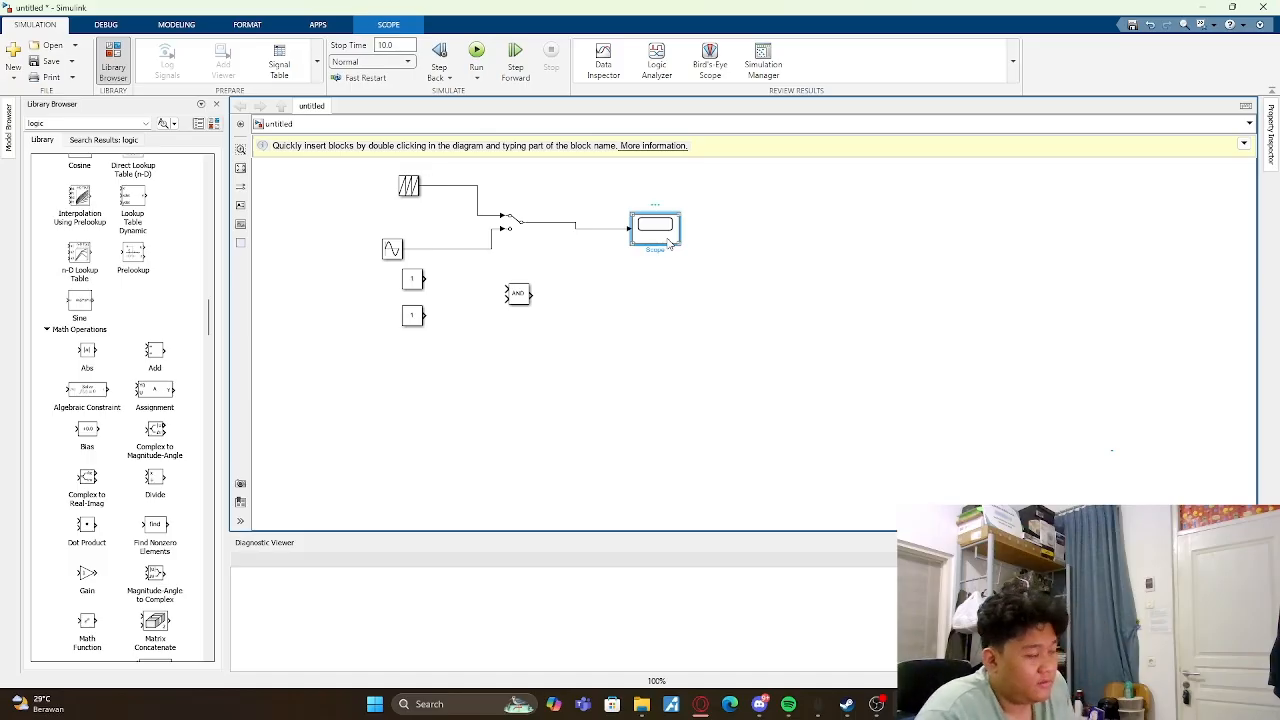
pyautogui.click(672, 318)
pyautogui.scroll(-15, 66, 325)
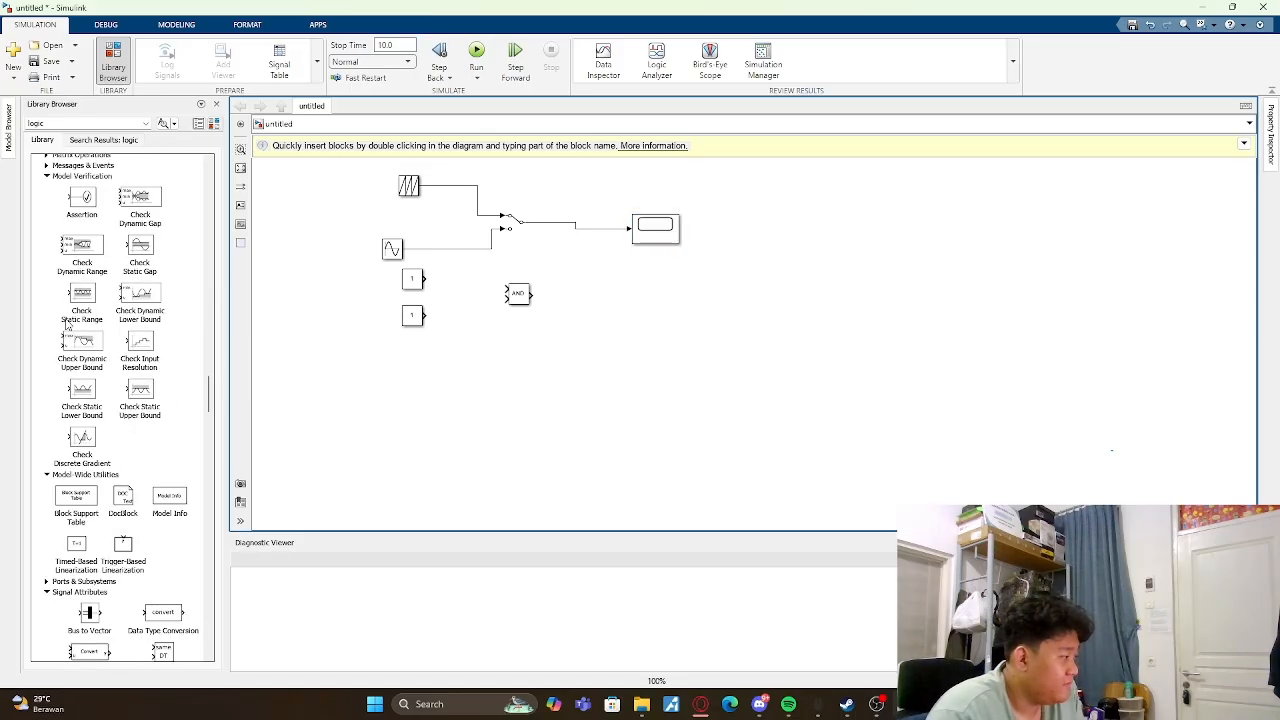
pyautogui.scroll(-15, 67, 325)
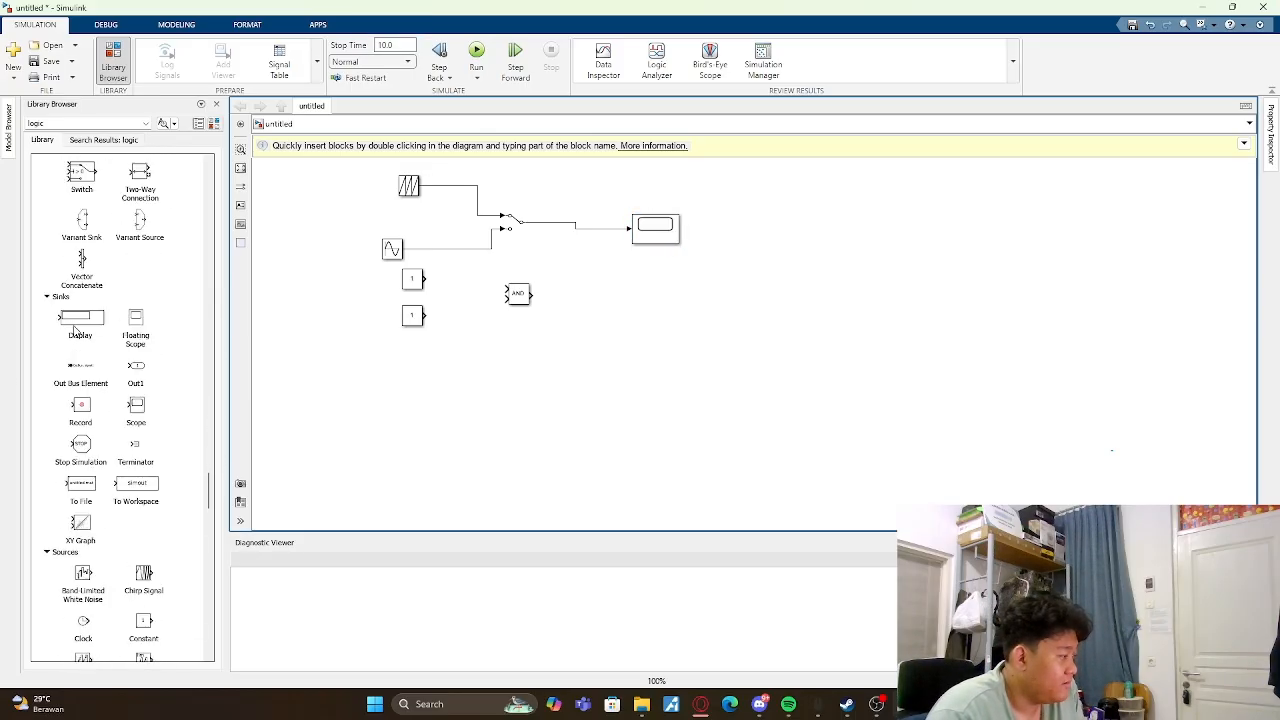
pyautogui.moveTo(84, 322); pyautogui.dragTo(655, 300)
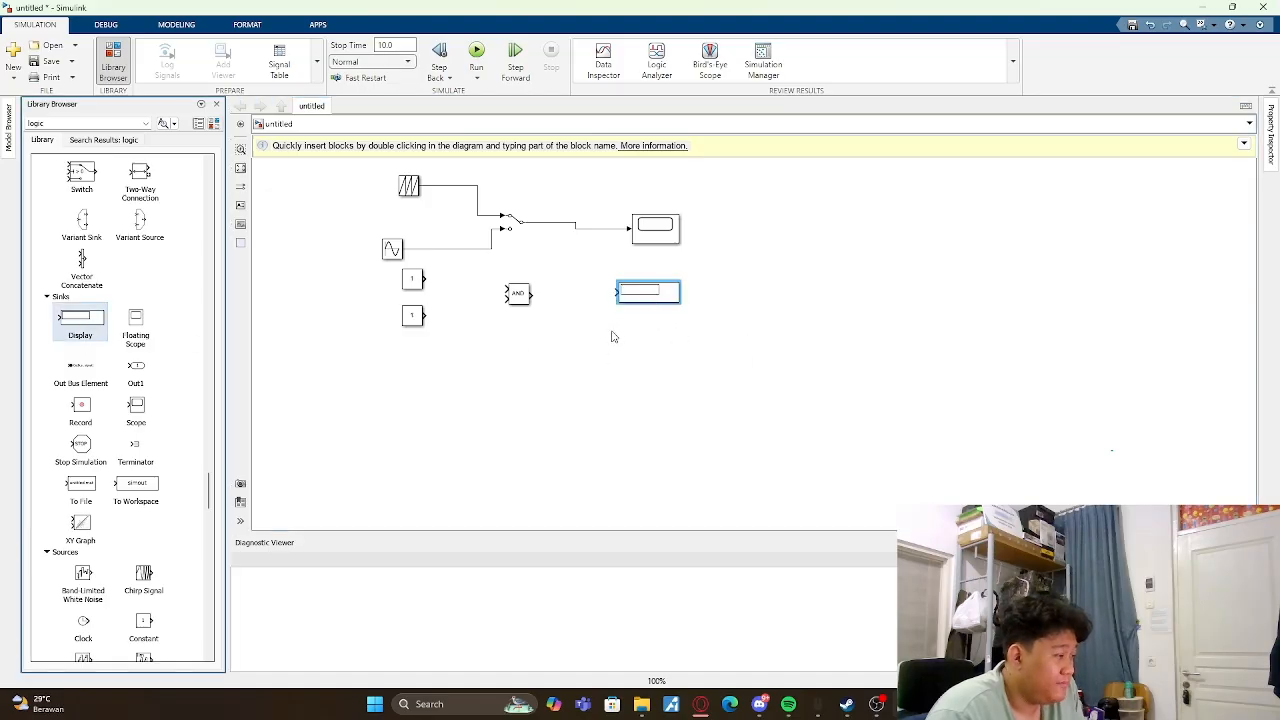
# - Wire both Constants into the AND operator and its output to the Display, and run the simulation
pyautogui.moveTo(424, 279); pyautogui.dragTo(505, 292)
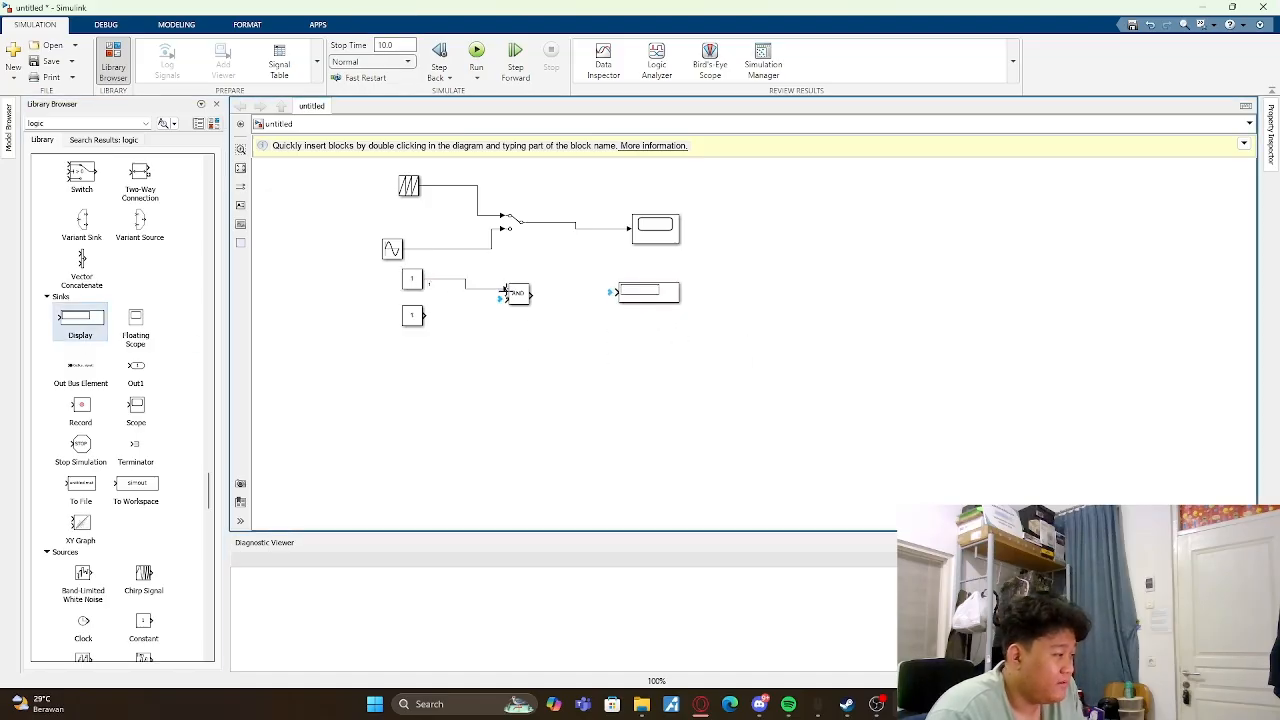
pyautogui.moveTo(424, 316); pyautogui.dragTo(614, 292)
pyautogui.click(476, 55)
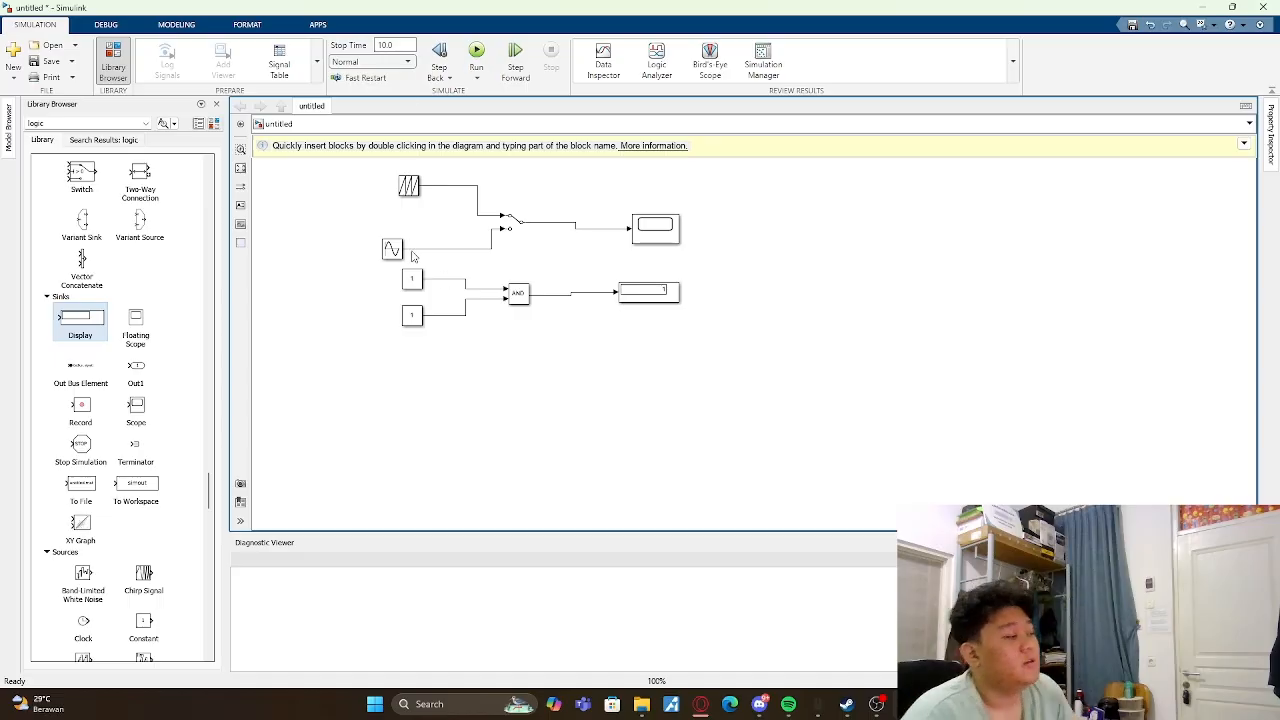
# - Set the upper Constant feeding the AND operator to 0 and run the simulation
pyautogui.doubleClick(414, 280)
pyautogui.write('0')
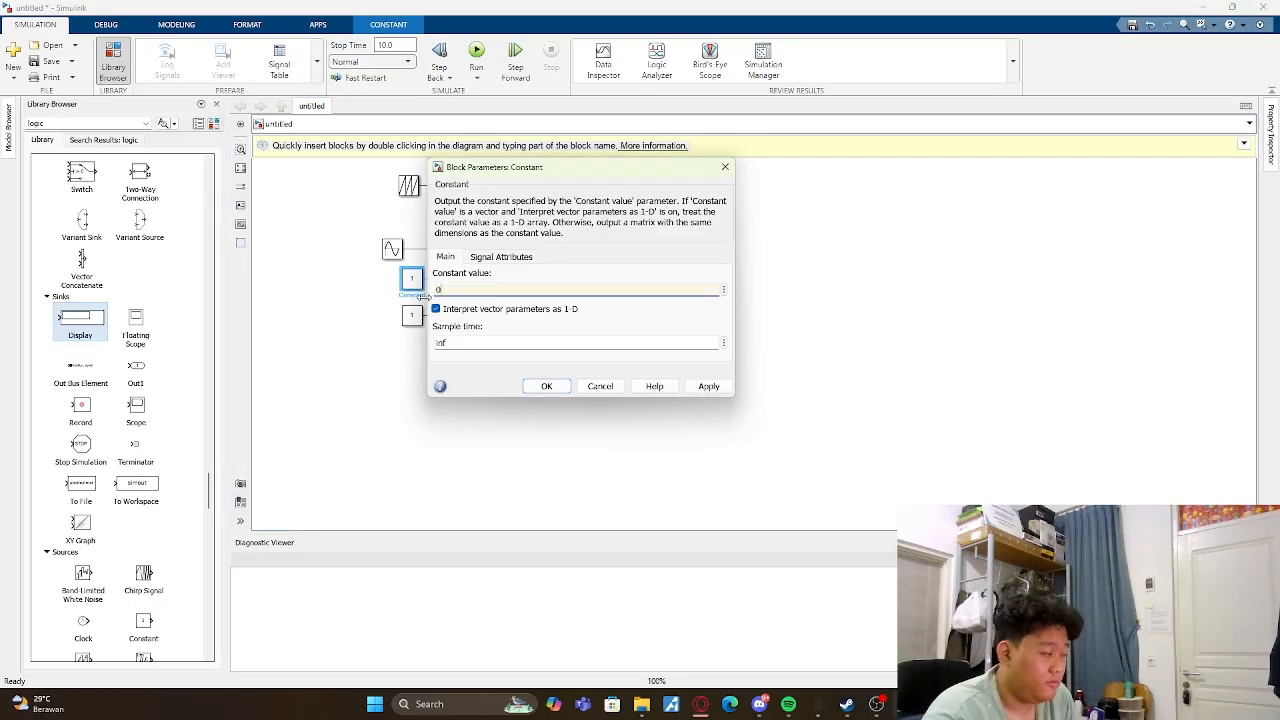
pyautogui.press('Return')
pyautogui.click(476, 52)
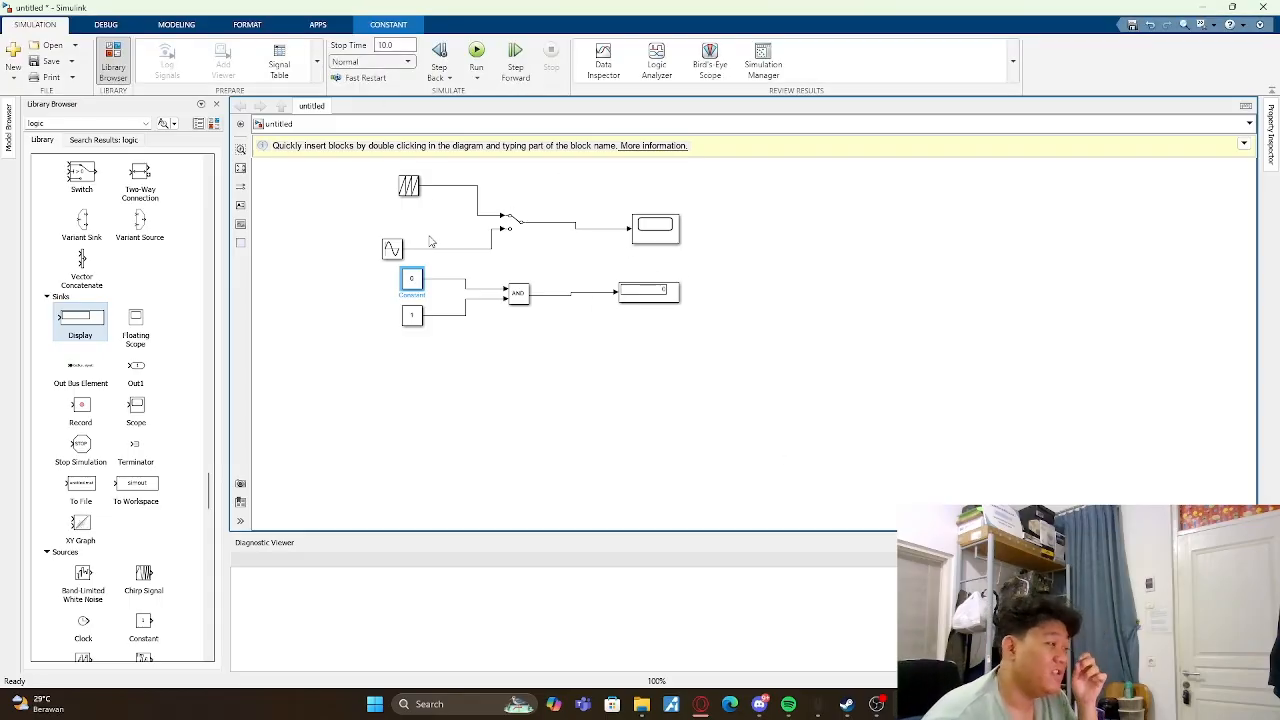
# - Set the upper Constant to 1 and the lower Constant to 2, and rerun the AND simulation
pyautogui.doubleClick(412, 280)
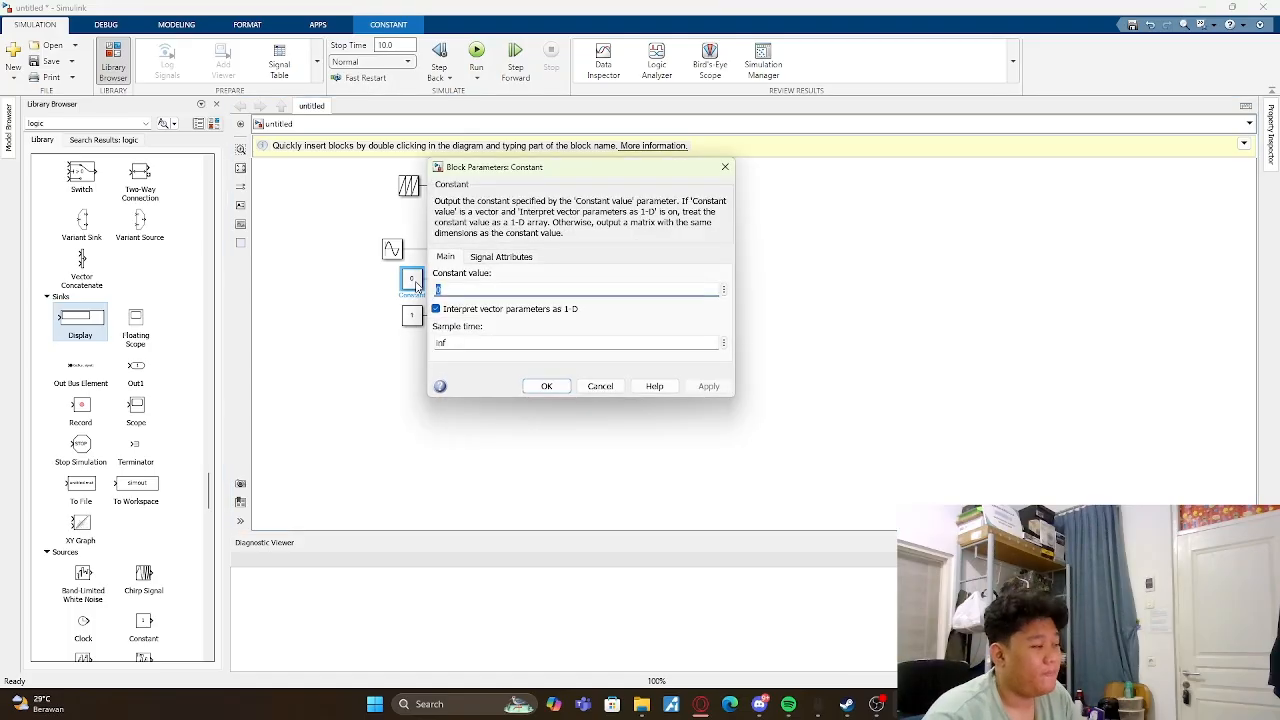
pyautogui.press('BackSpace')
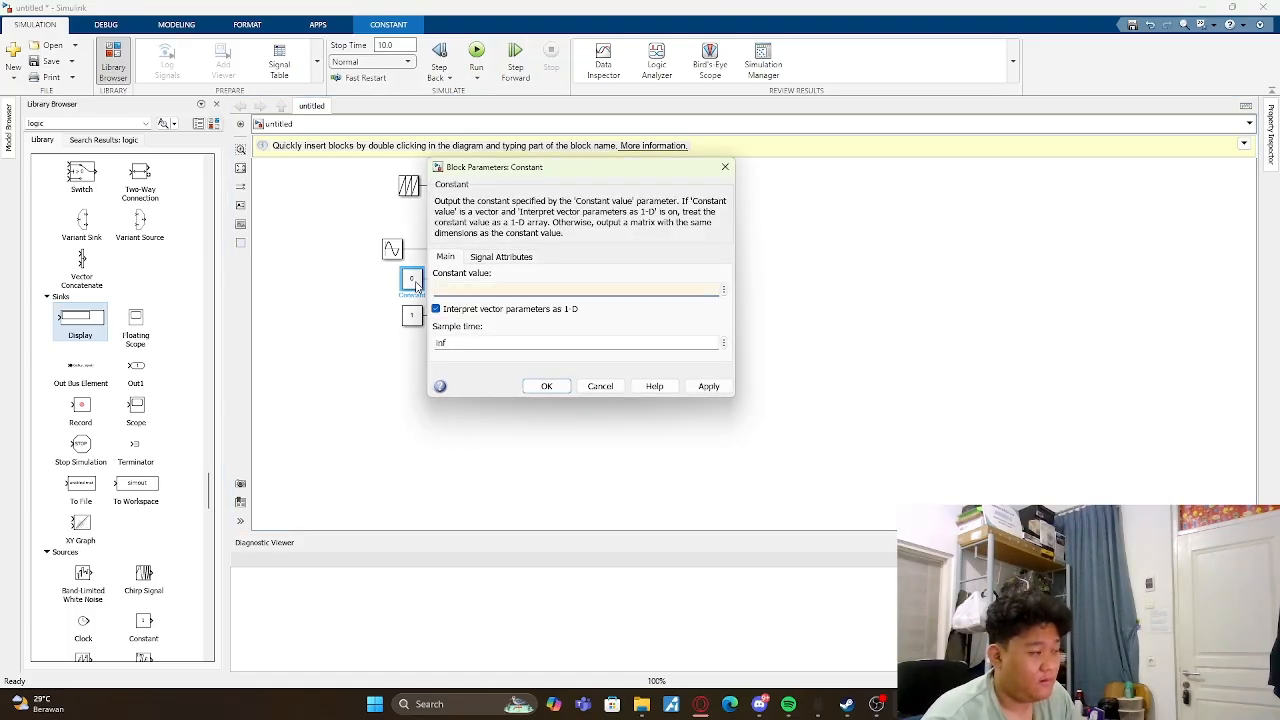
pyautogui.write('1')
pyautogui.press('Return')
pyautogui.doubleClick(421, 317)
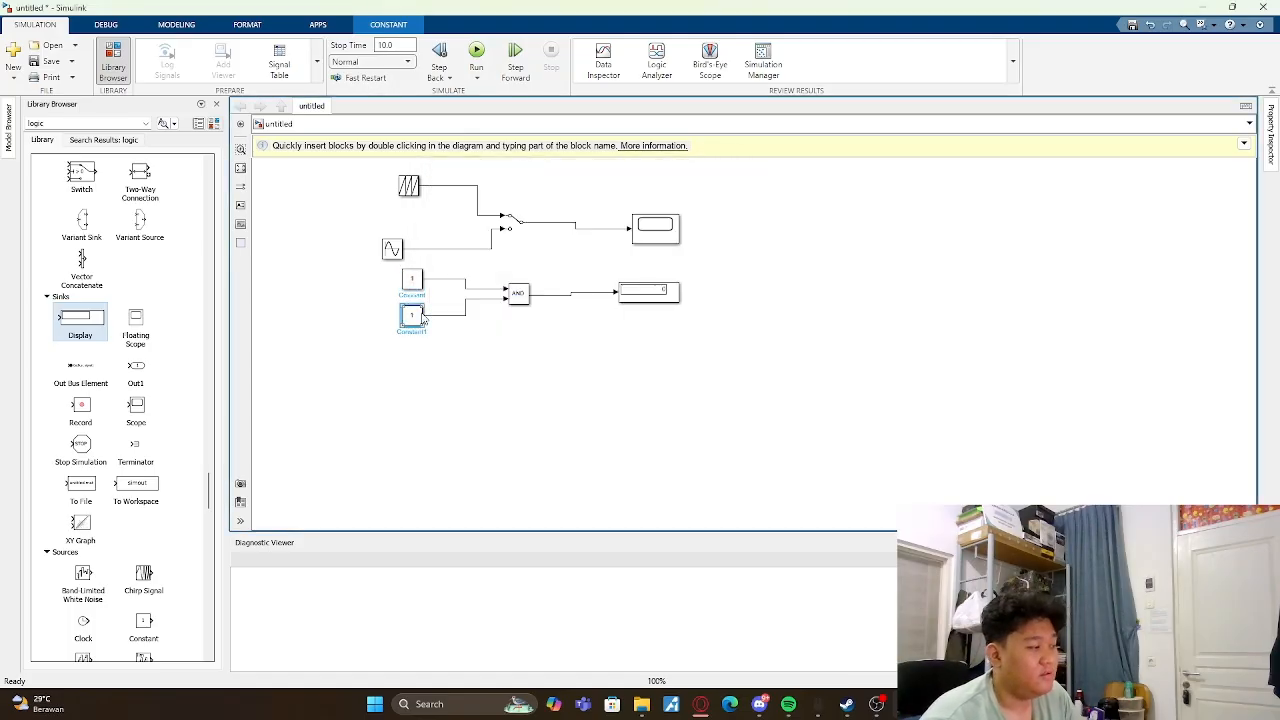
pyautogui.press('BackSpace')
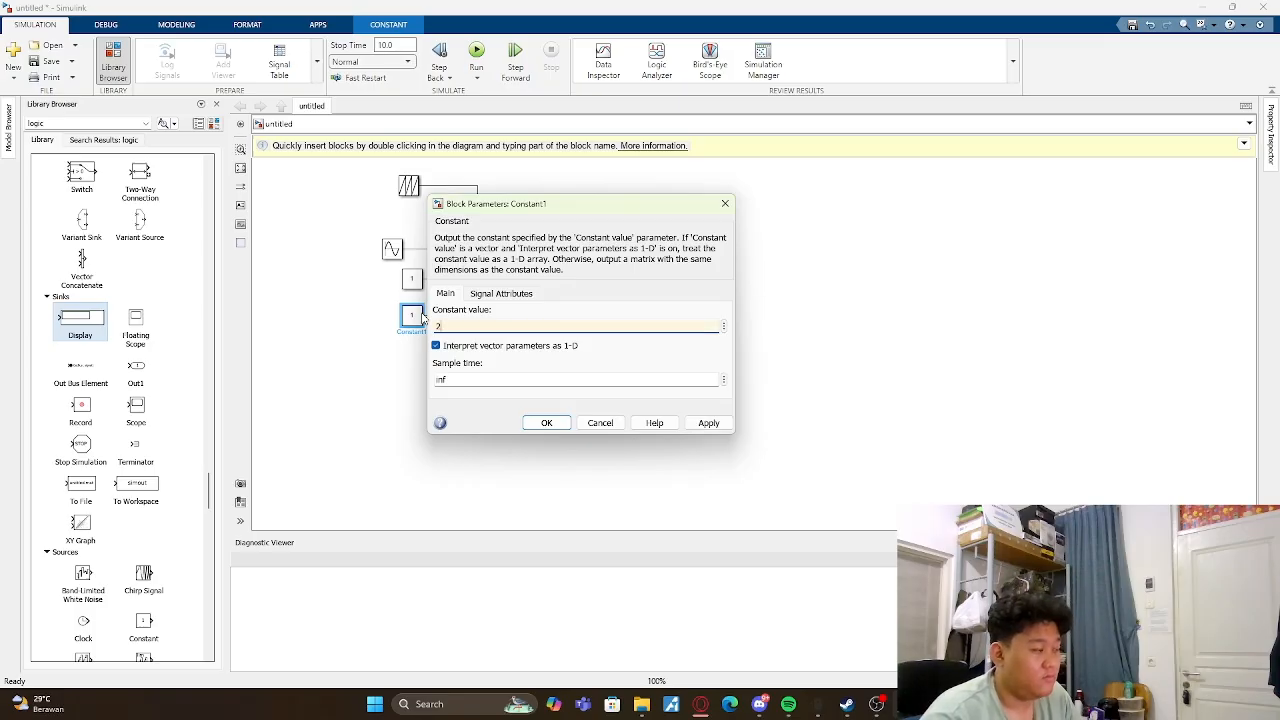
pyautogui.press('Return')
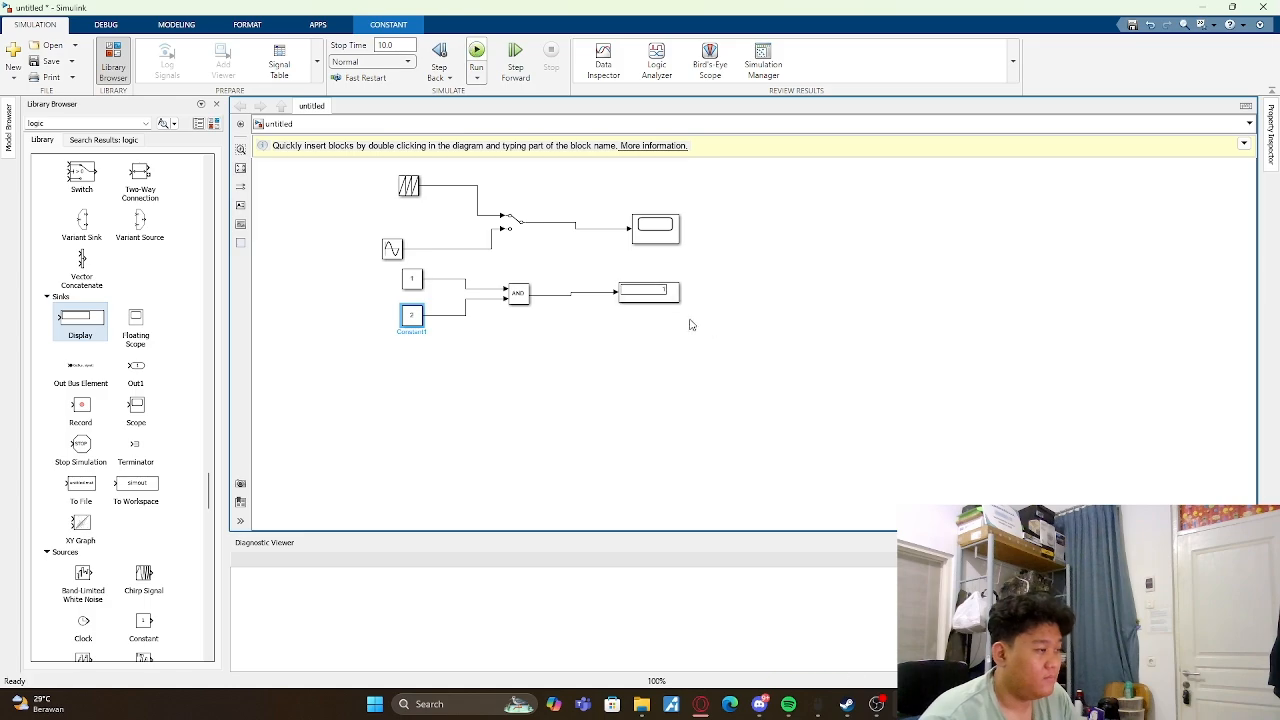
# - Change the Logical Operator block's operator to OR
pyautogui.doubleClick(518, 292)
pyautogui.click(630, 284)
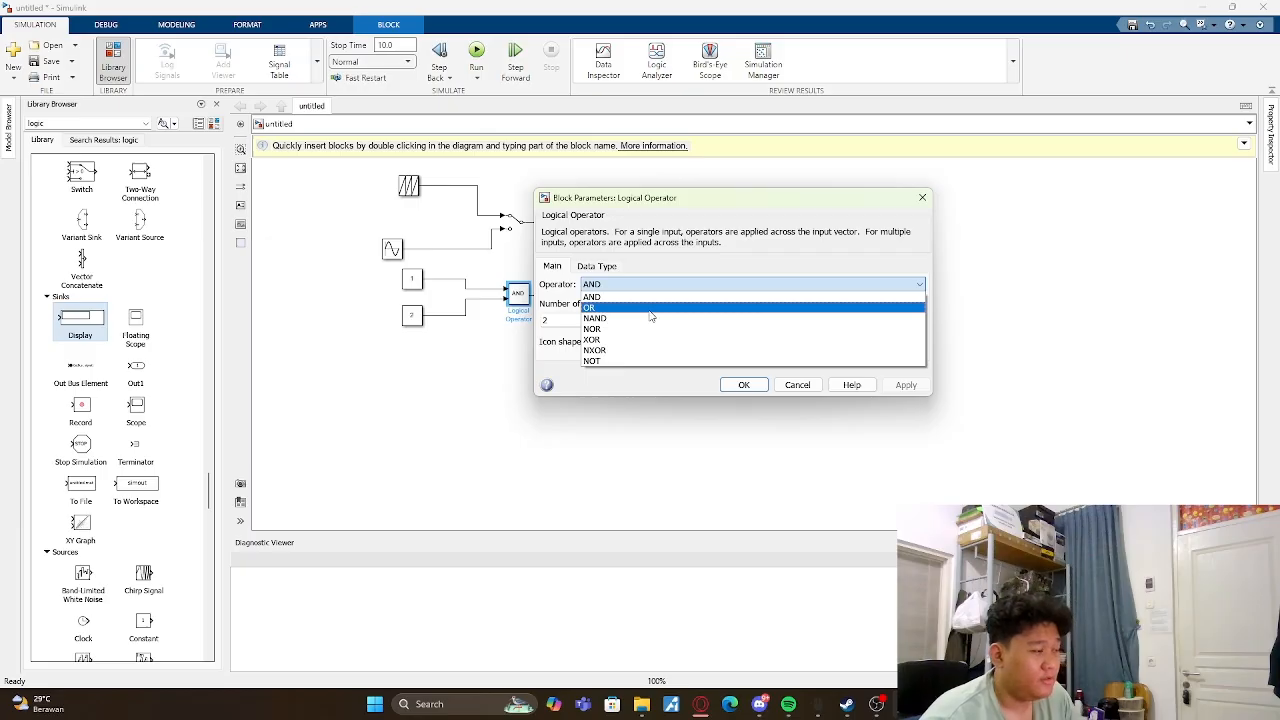
pyautogui.click(648, 309)
pyautogui.click(743, 385)
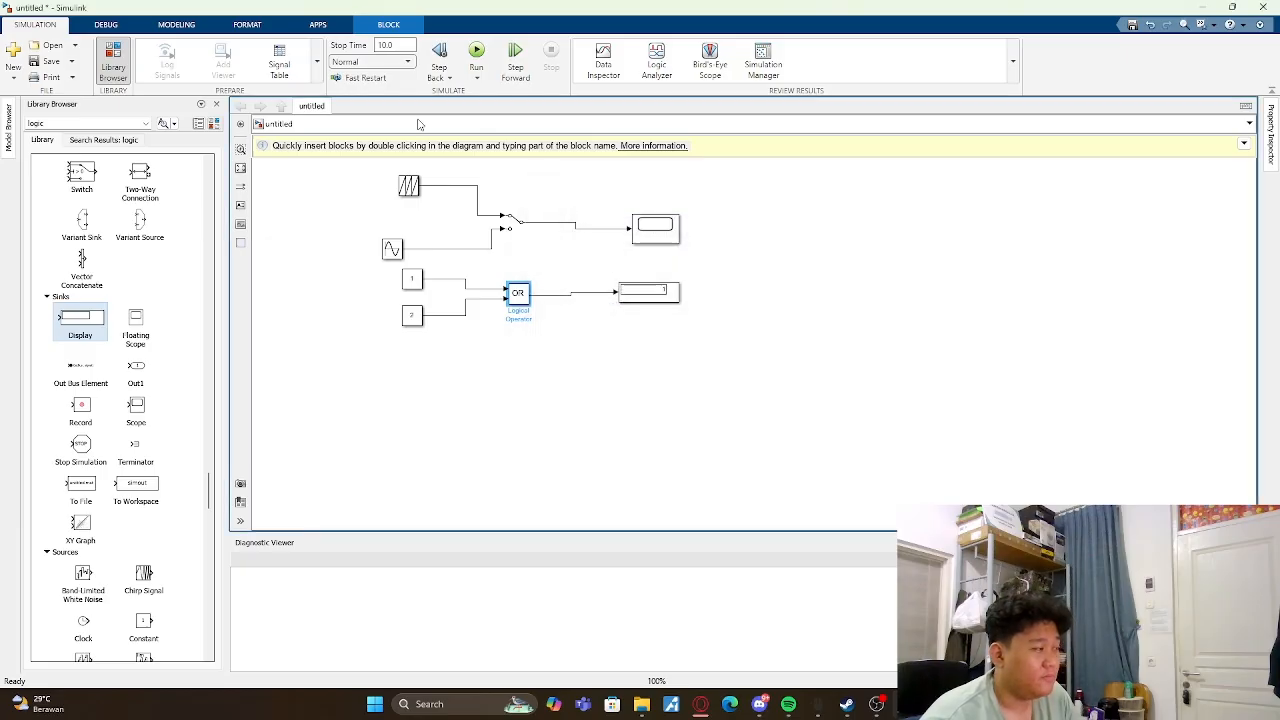
# - Set the lower Constant feeding the OR operator to 0 and run the simulation
pyautogui.doubleClick(421, 317)
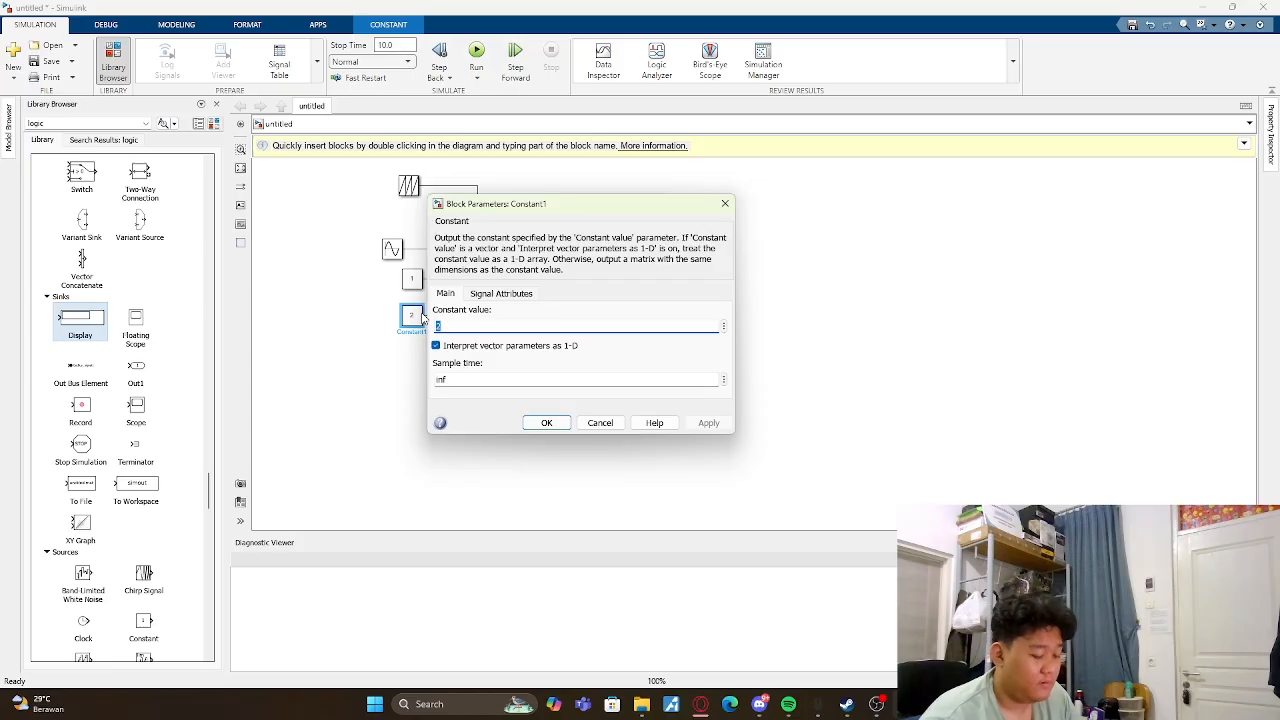
pyautogui.write('0')
pyautogui.press('Return')
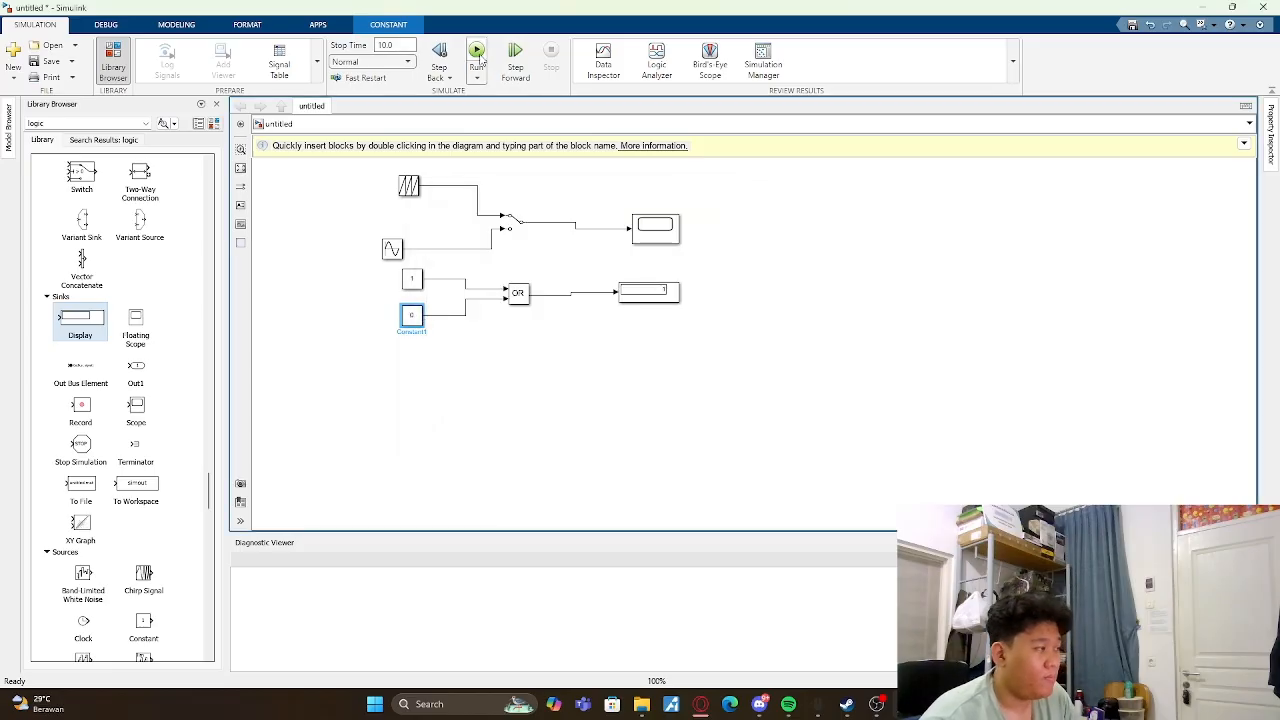
pyautogui.click(477, 52)
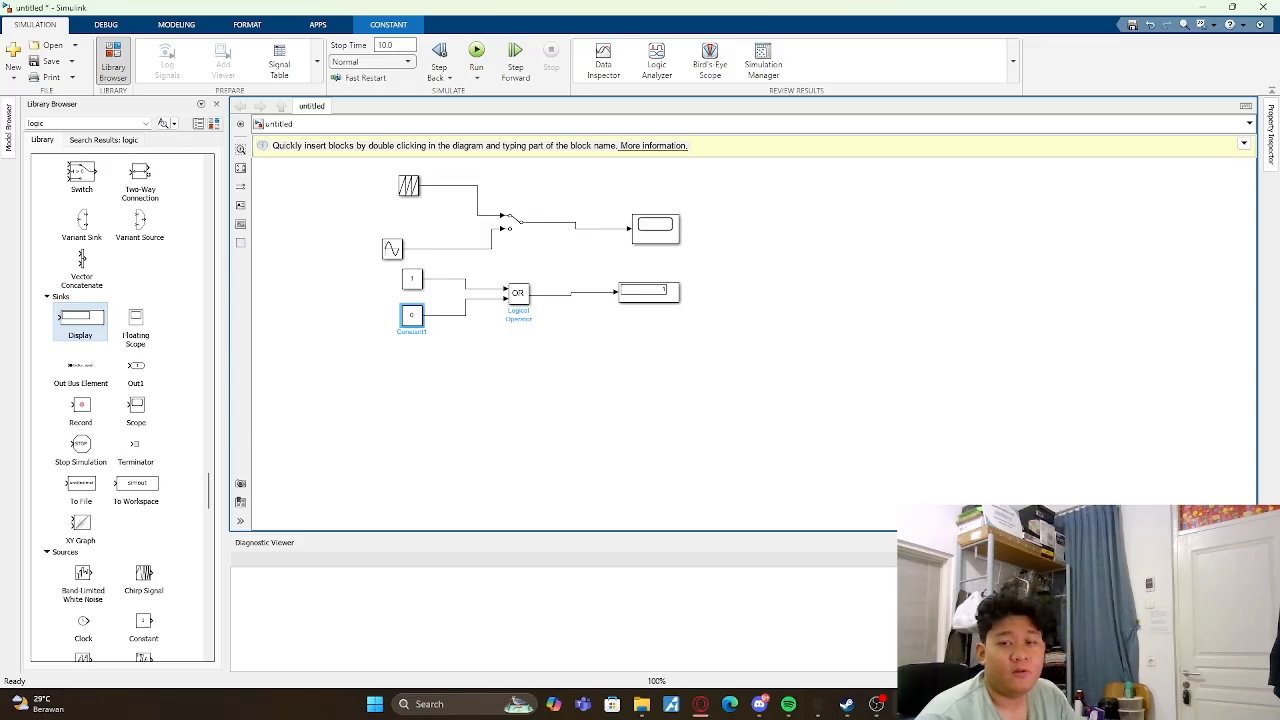
# - Set the upper Constant feeding the OR operator to 0 and run the simulation
pyautogui.click(518, 291)
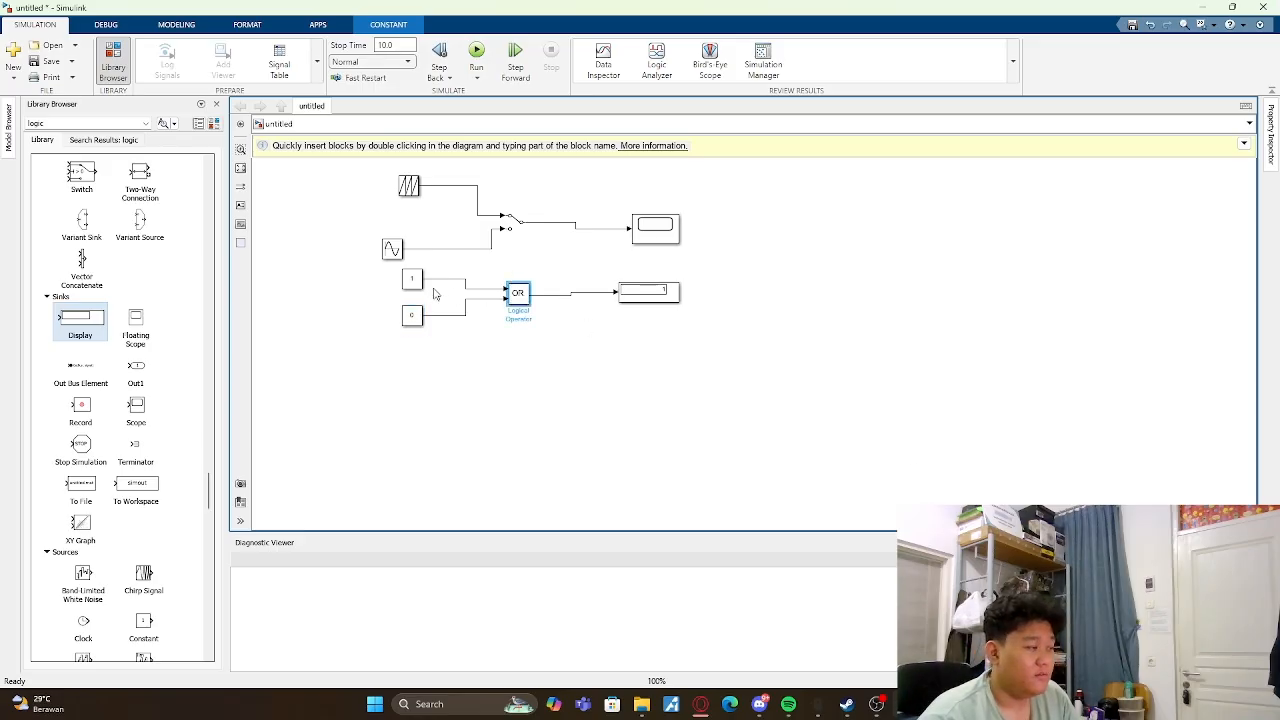
pyautogui.doubleClick(411, 279)
pyautogui.write('0')
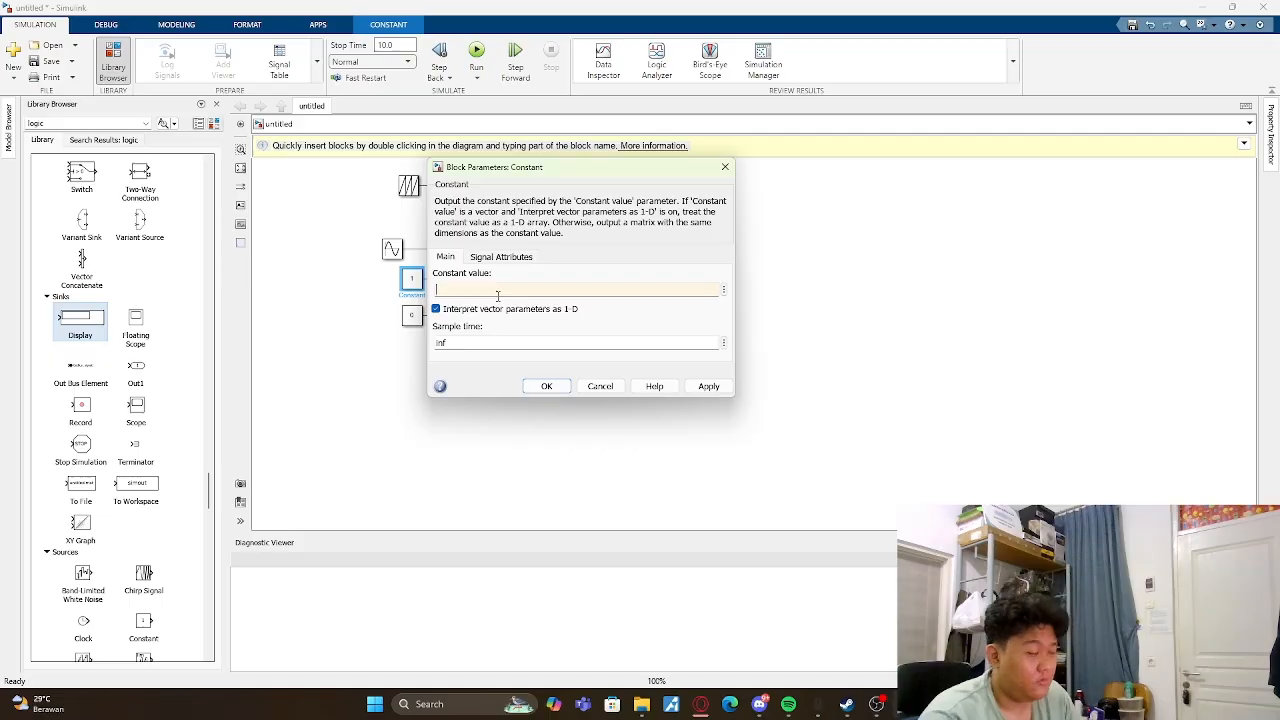
pyautogui.press('Return')
pyautogui.click(477, 57)
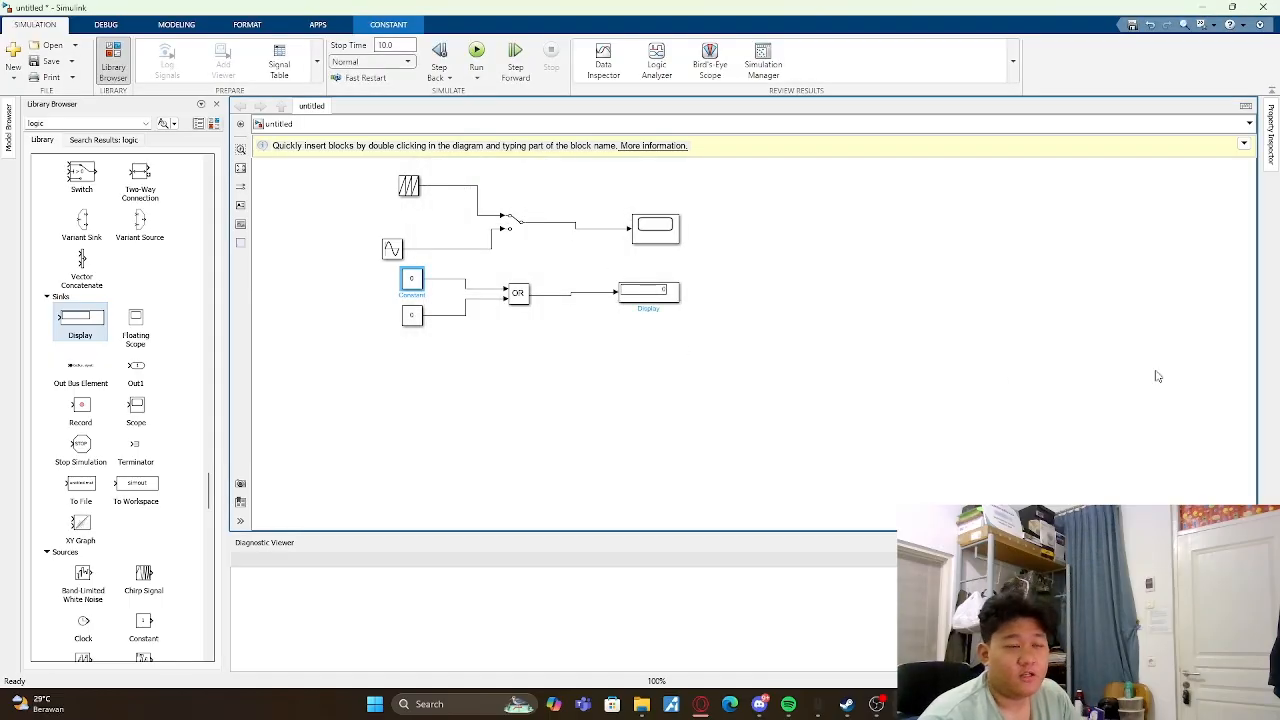
# - Change the Logical Operator block's operator to NAND and run the simulation with the existing Constants
pyautogui.doubleClick(517, 292)
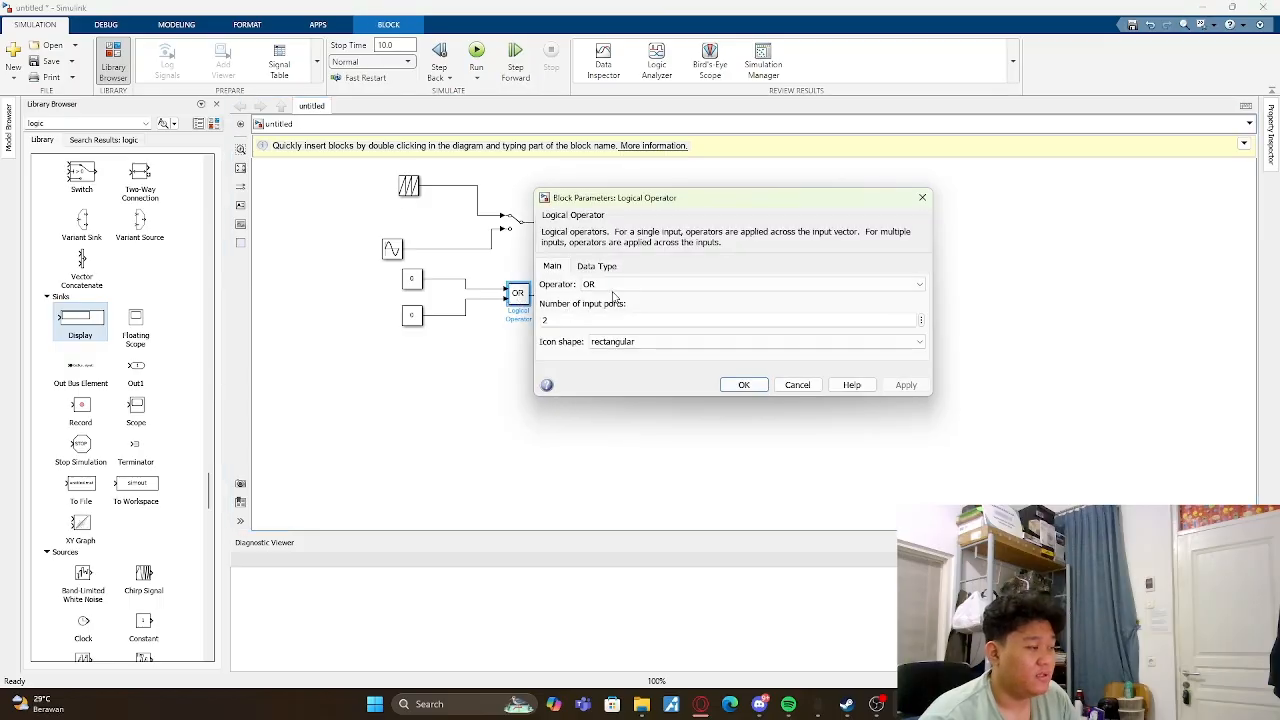
pyautogui.click(612, 286)
pyautogui.click(557, 317)
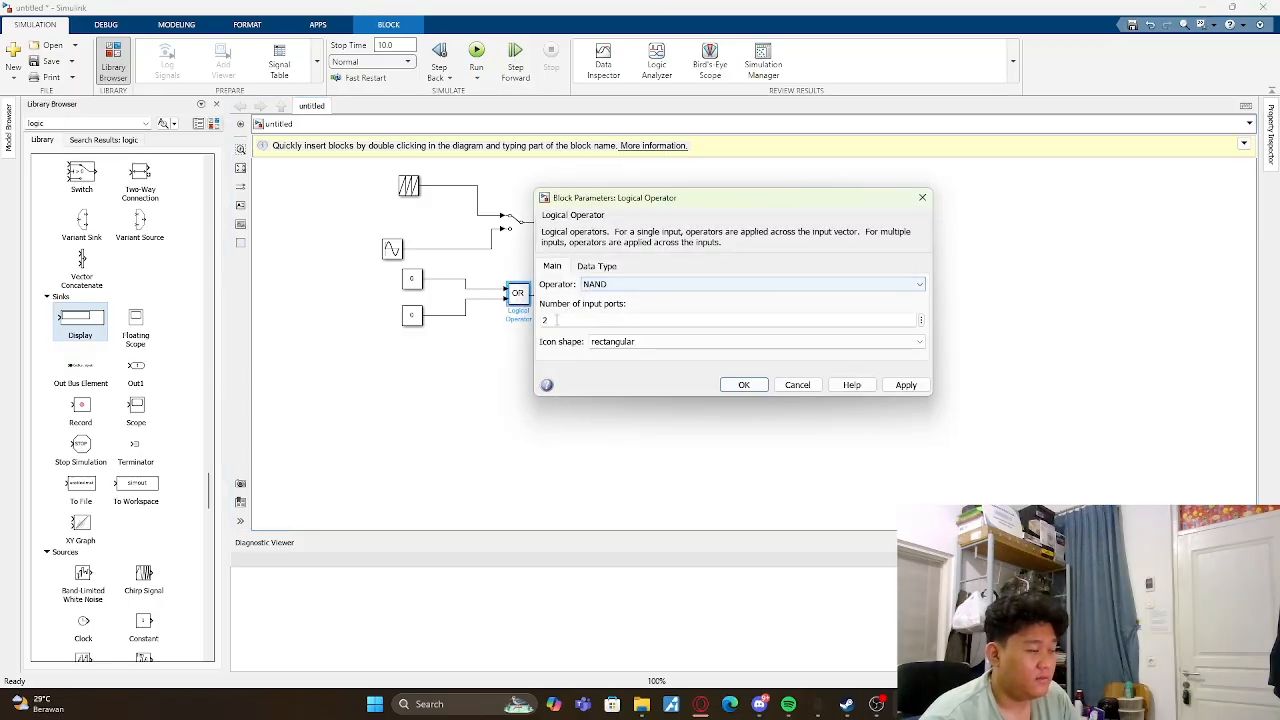
pyautogui.click(744, 385)
pyautogui.doubleClick(420, 285)
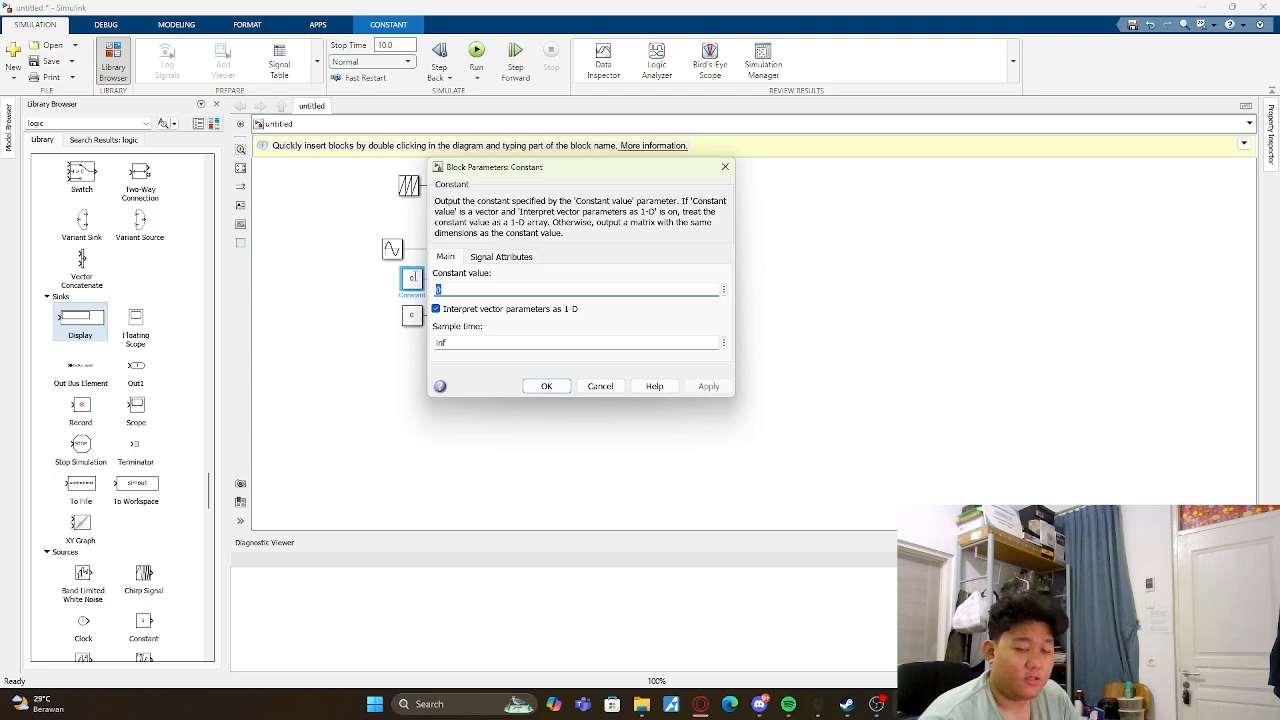
pyautogui.click(725, 166)
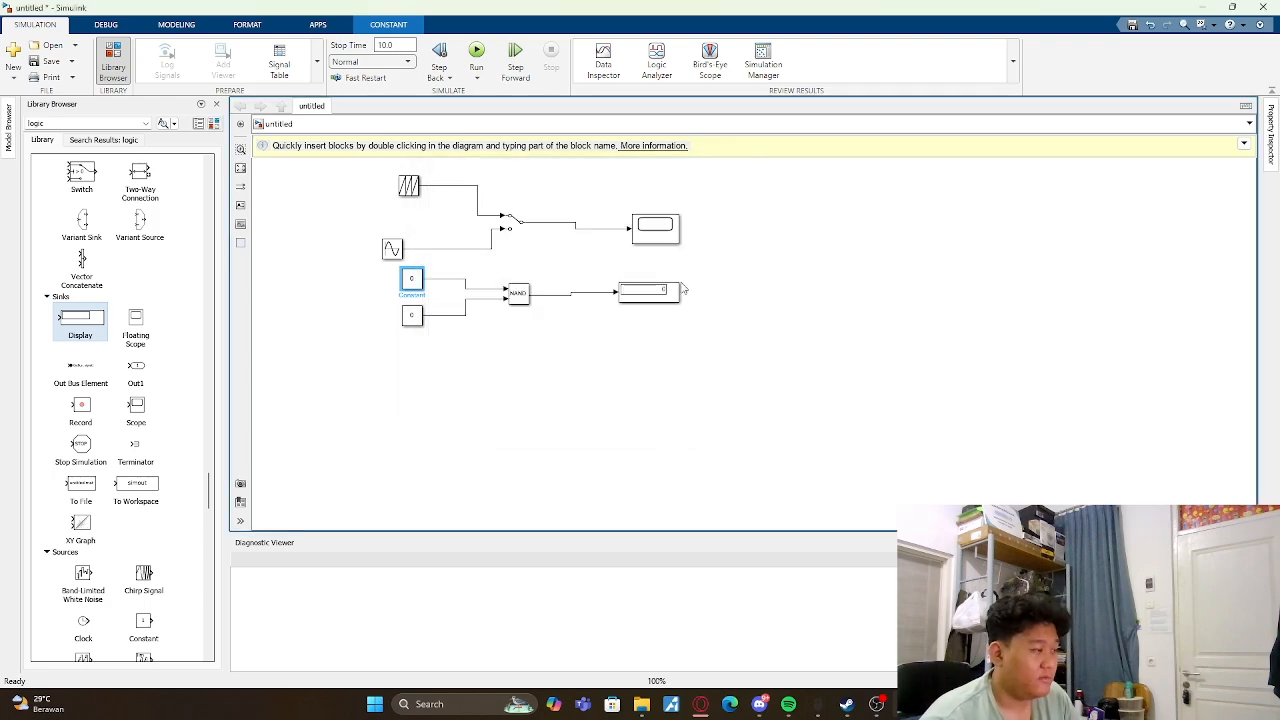
pyautogui.click(486, 60)
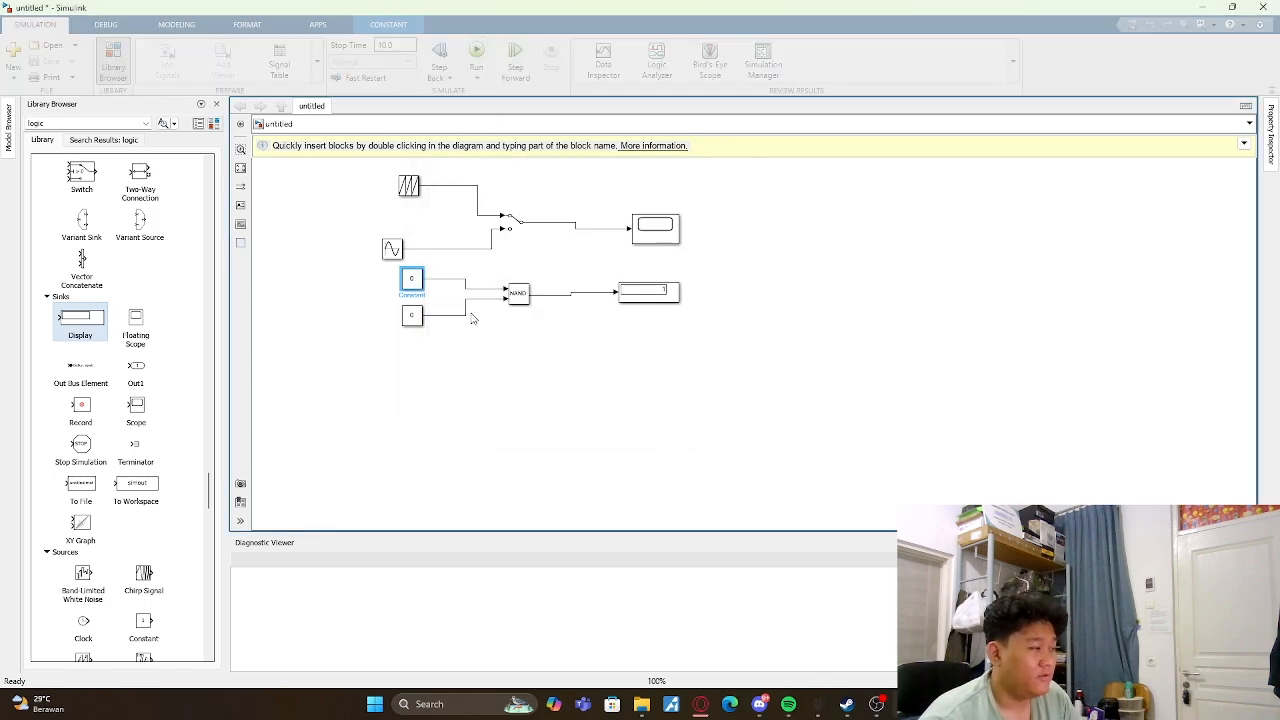
# - Set the upper Constant feeding the NAND operator to 1 and run the simulation
pyautogui.doubleClick(414, 282)
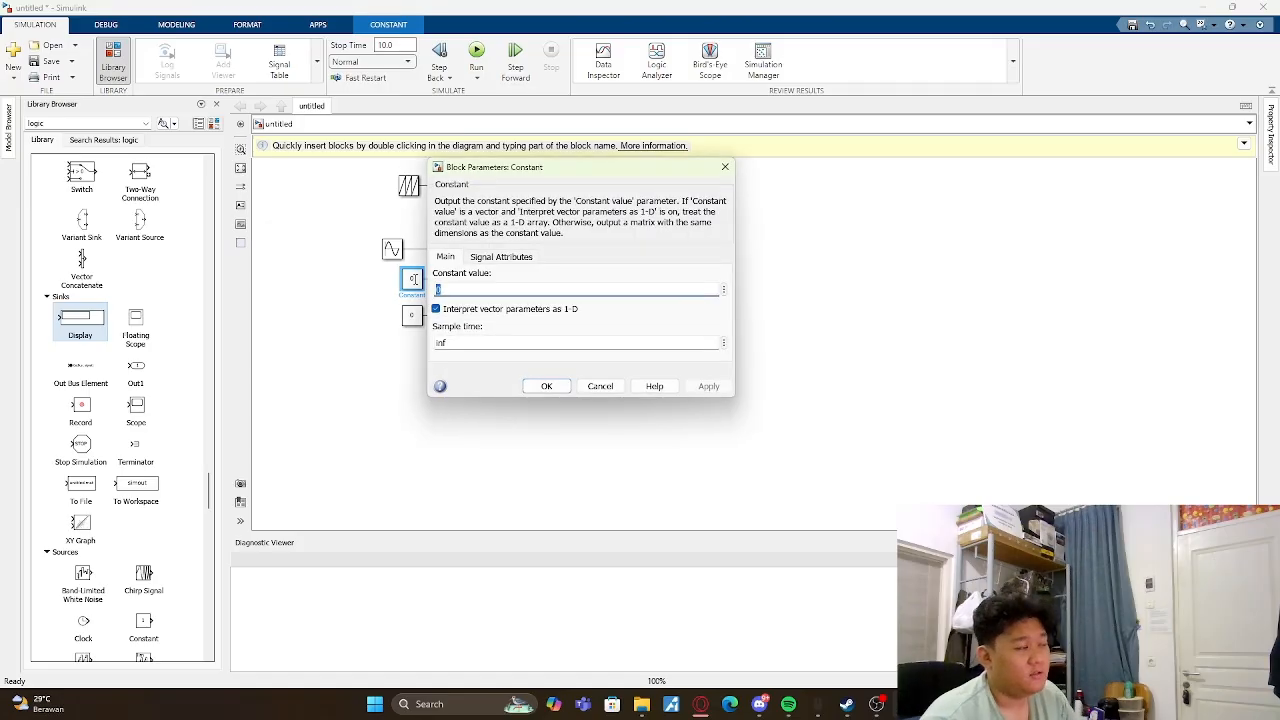
pyautogui.write('1')
pyautogui.press('Return')
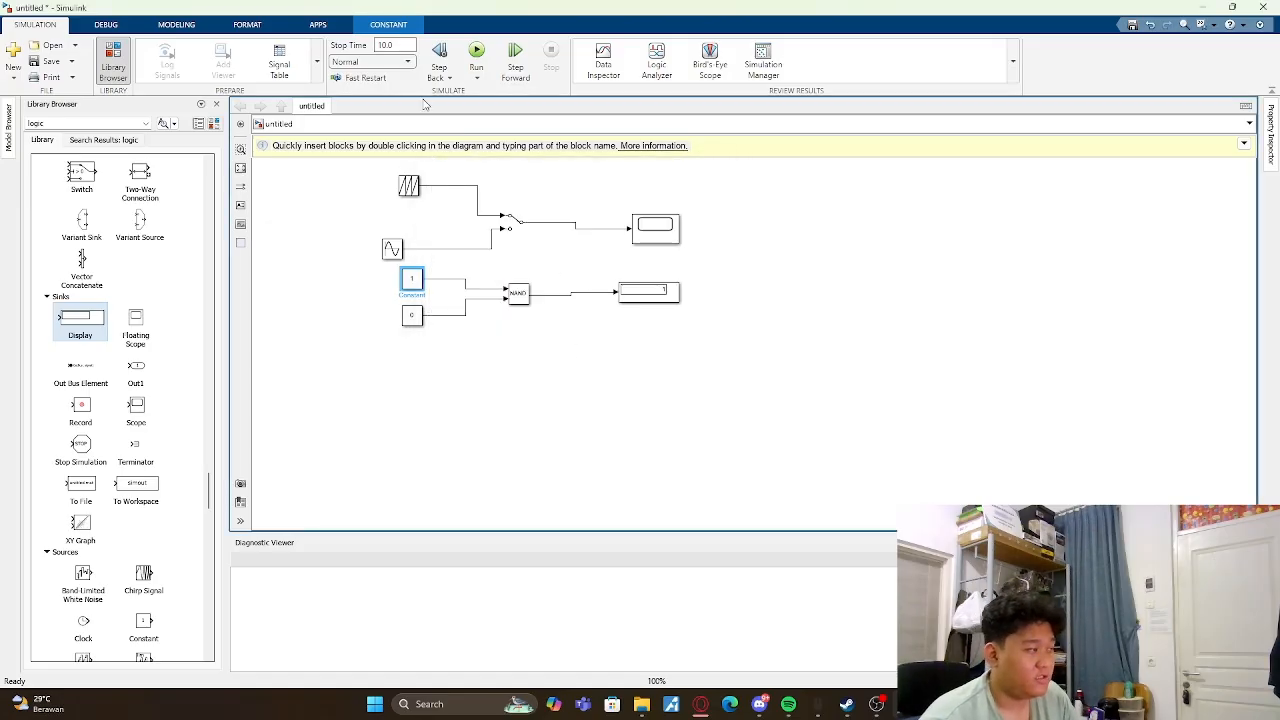
pyautogui.click(476, 55)
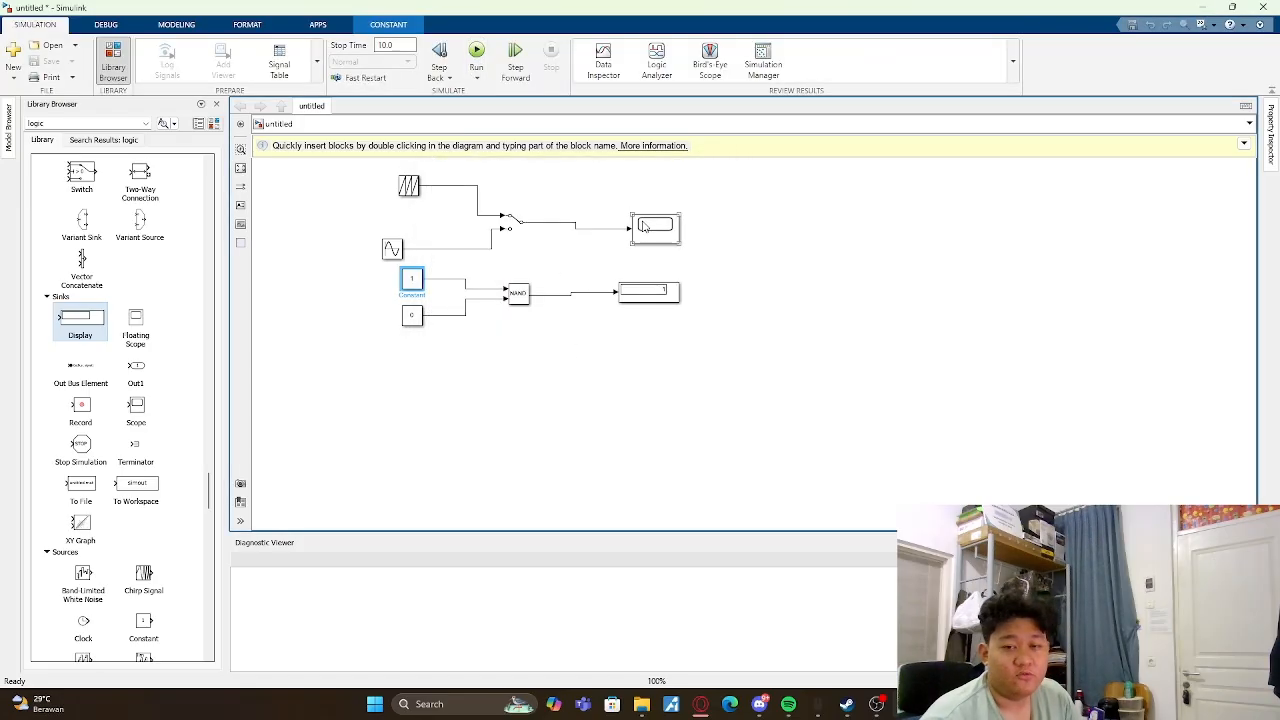
# - Set the lower Constant feeding the NAND operator to 1 and run the simulation
pyautogui.doubleClick(411, 315)
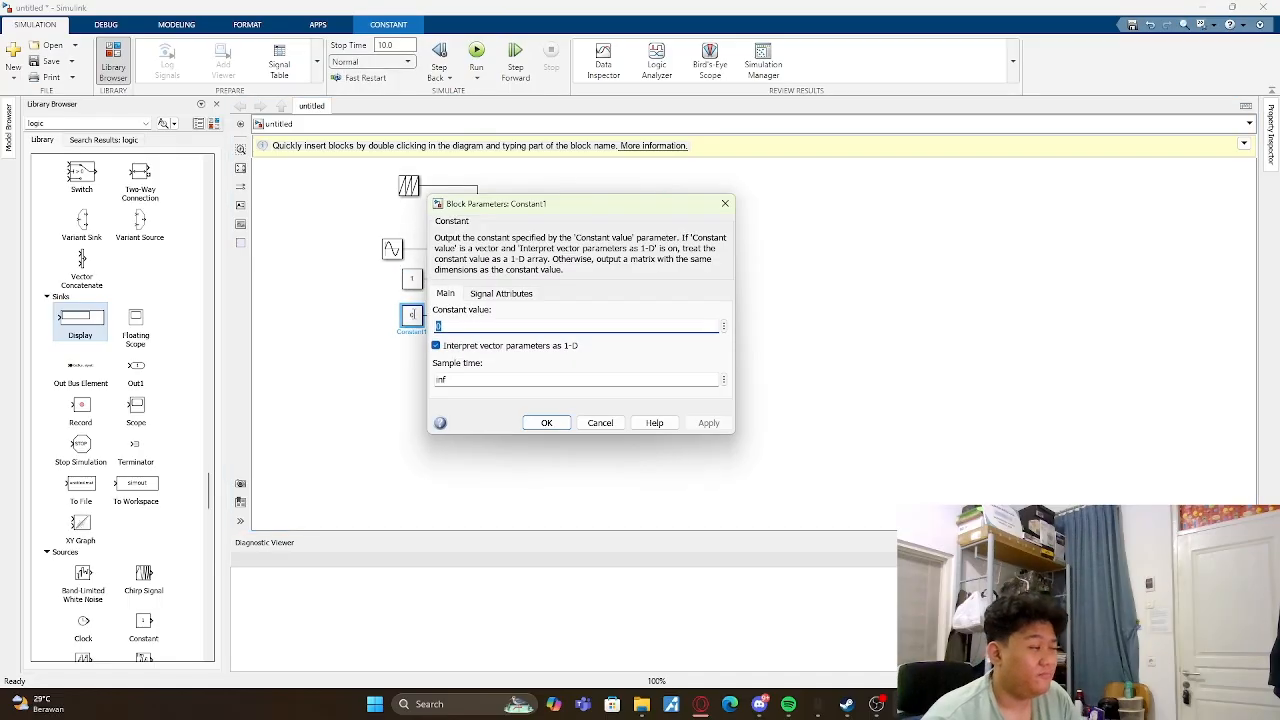
pyautogui.write('1')
pyautogui.press('Return')
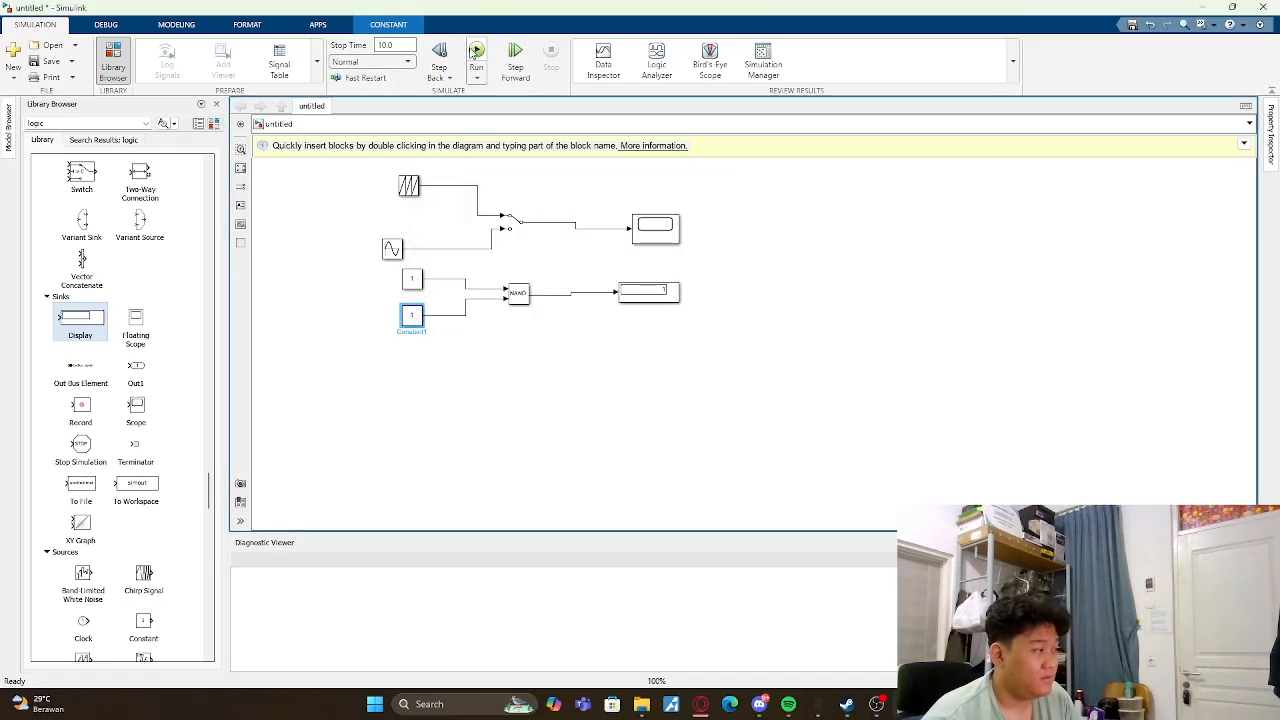
pyautogui.click(706, 320)
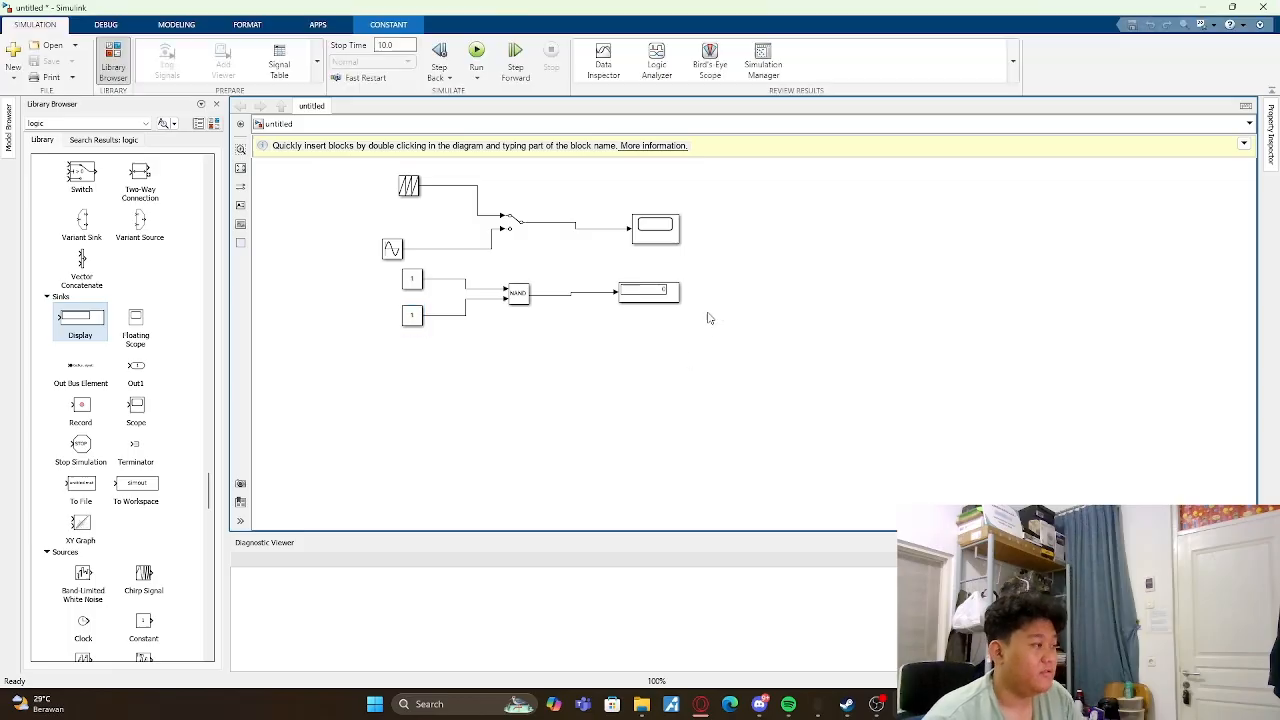
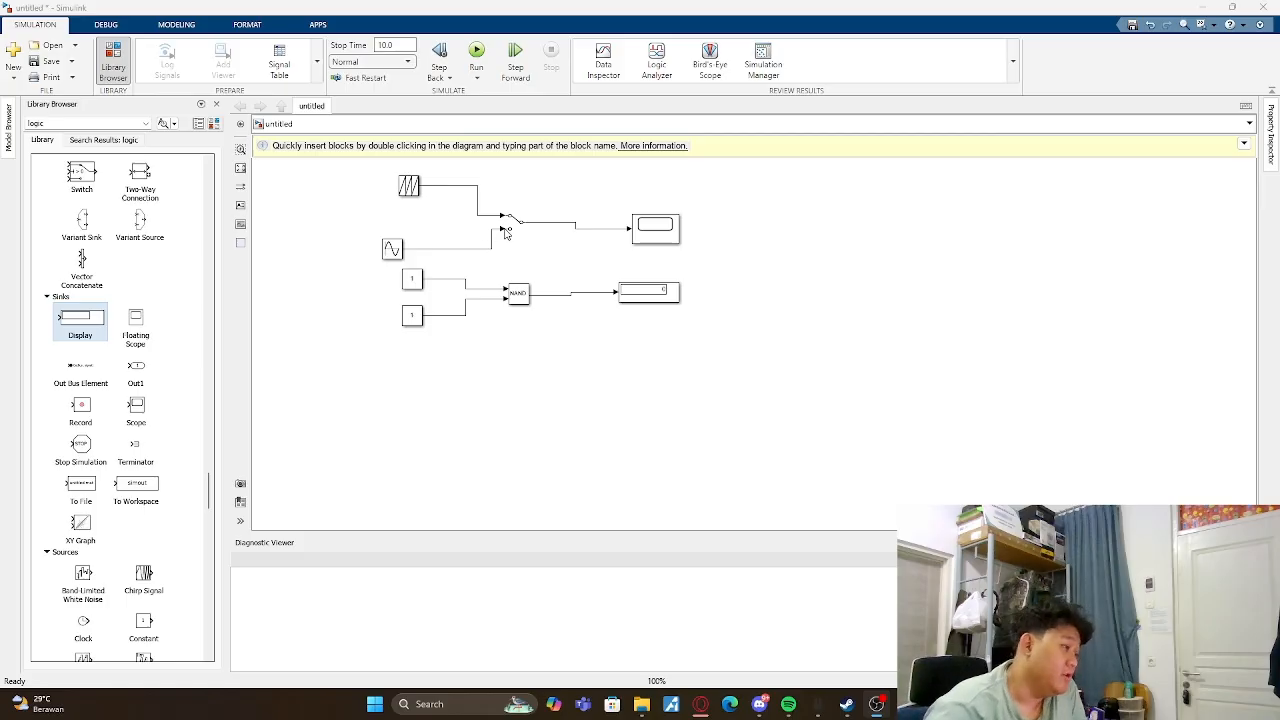
pyautogui.moveTo(372, 173); pyautogui.dragTo(748, 372)
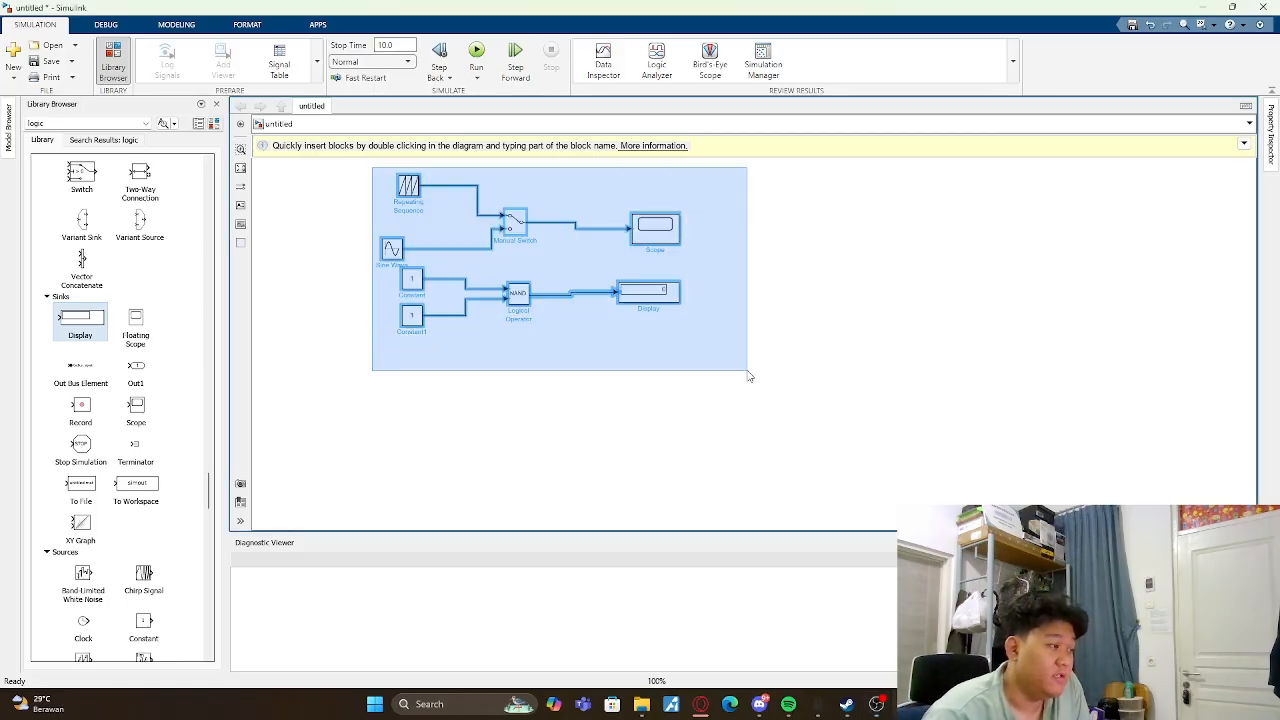
pyautogui.scroll(5, 130, 287)
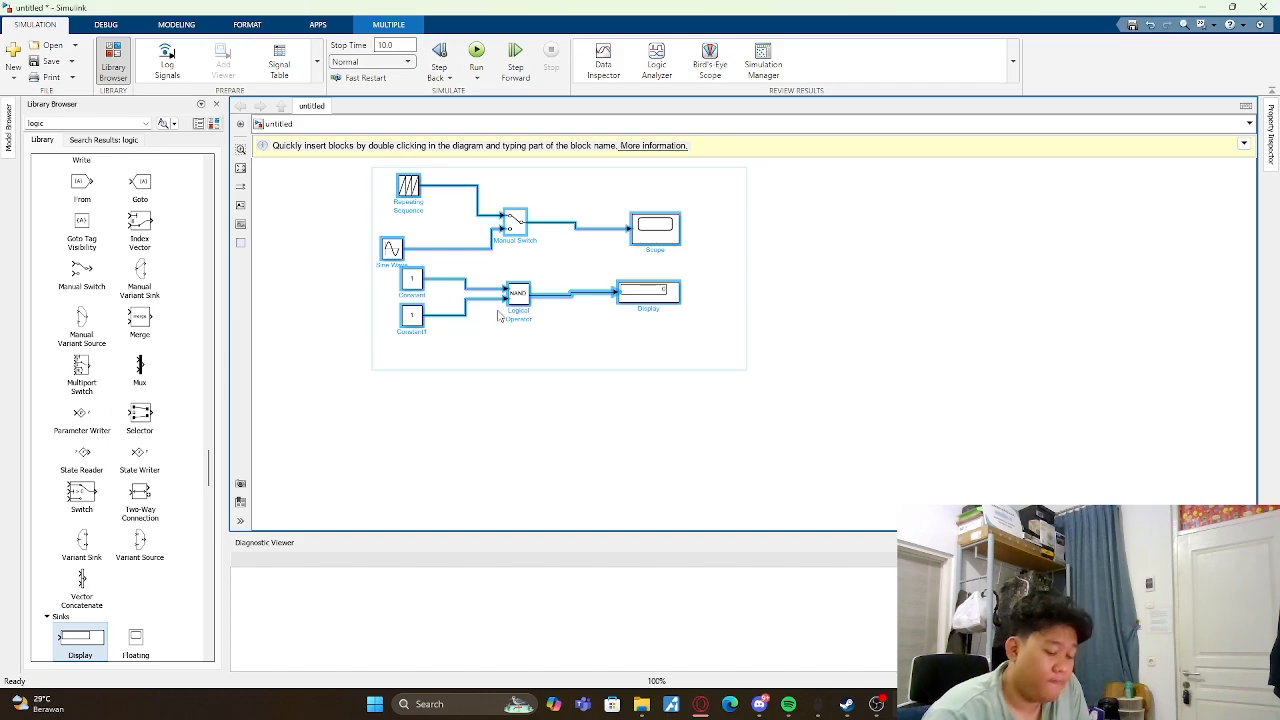
pyautogui.press('Delete')
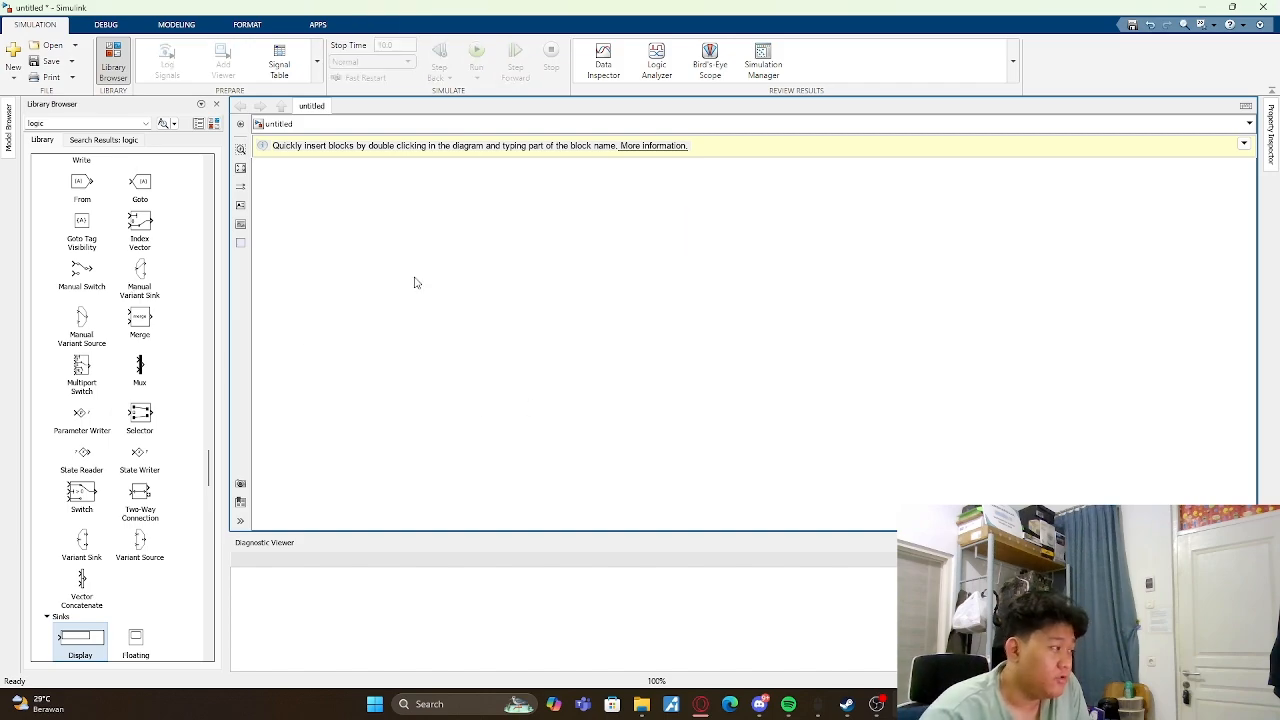
pyautogui.scroll(10, 145, 290)
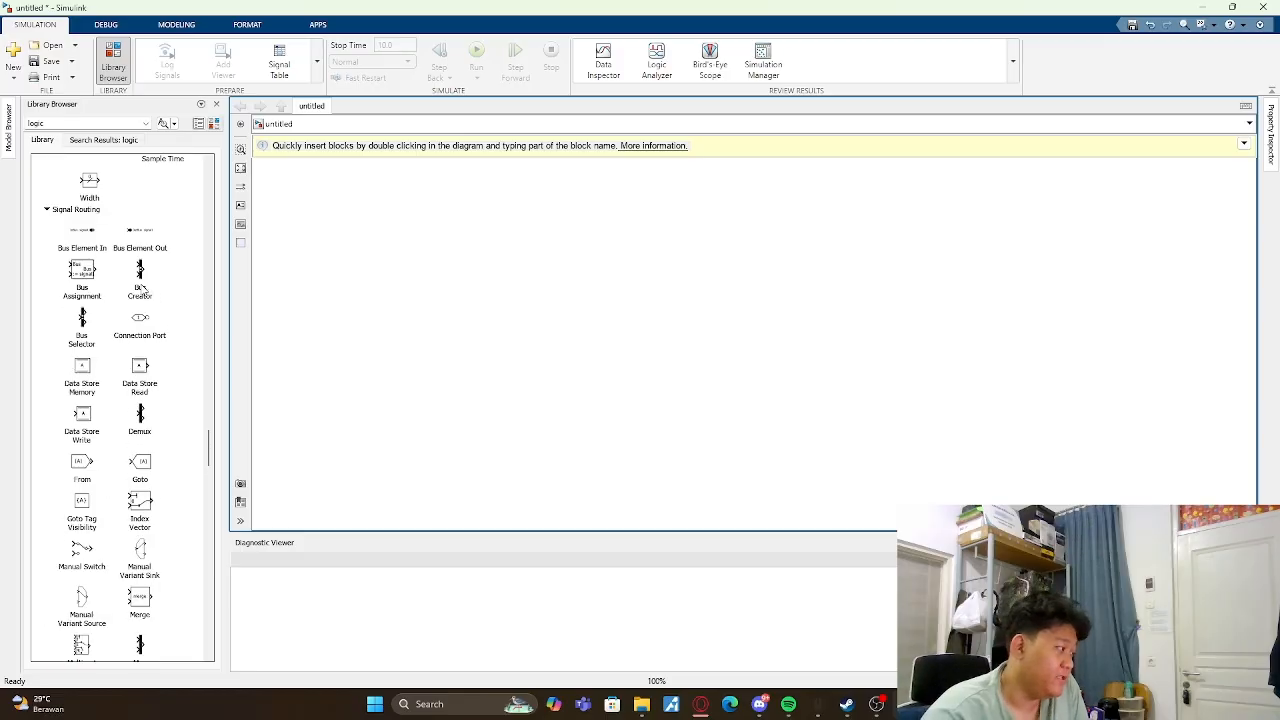
pyautogui.hotkey('ctrl', 'z')
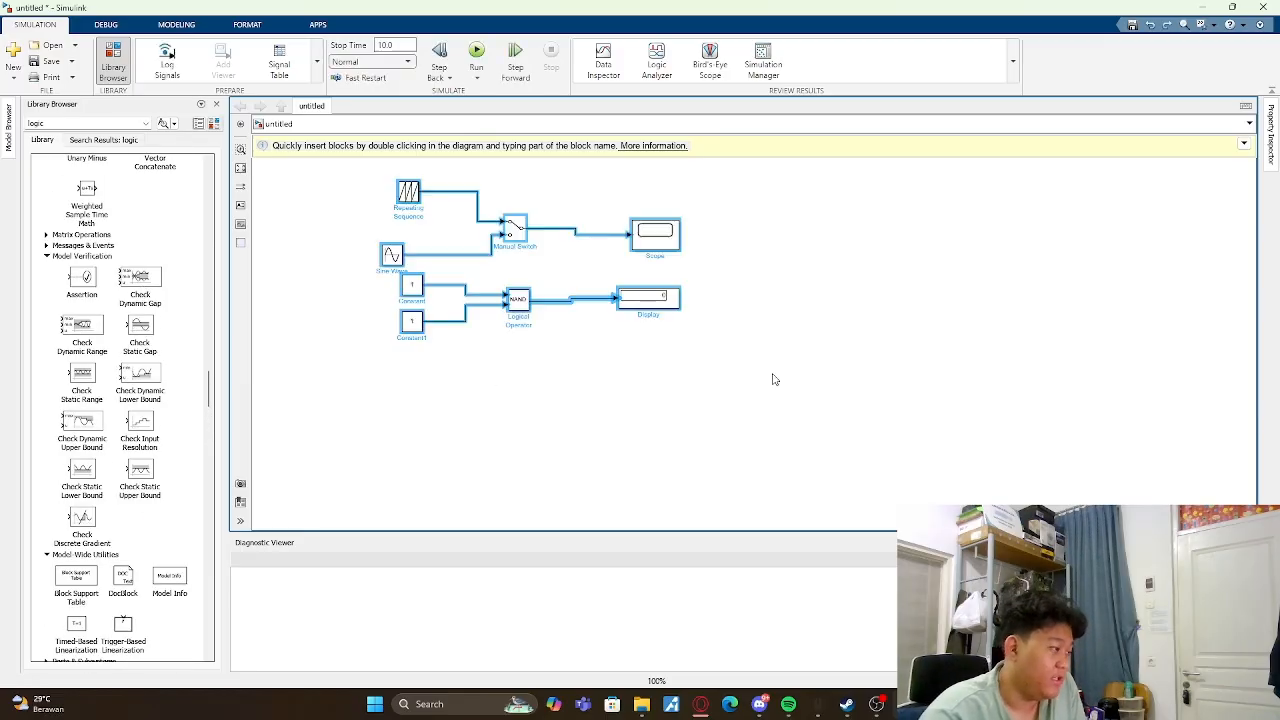
# - Group the Repeating Sequence, Sine Wave, Manual Switch and Scope into a subsystem, move it above the NAND circuit and check its contents
pyautogui.moveTo(365, 171); pyautogui.dragTo(703, 252)
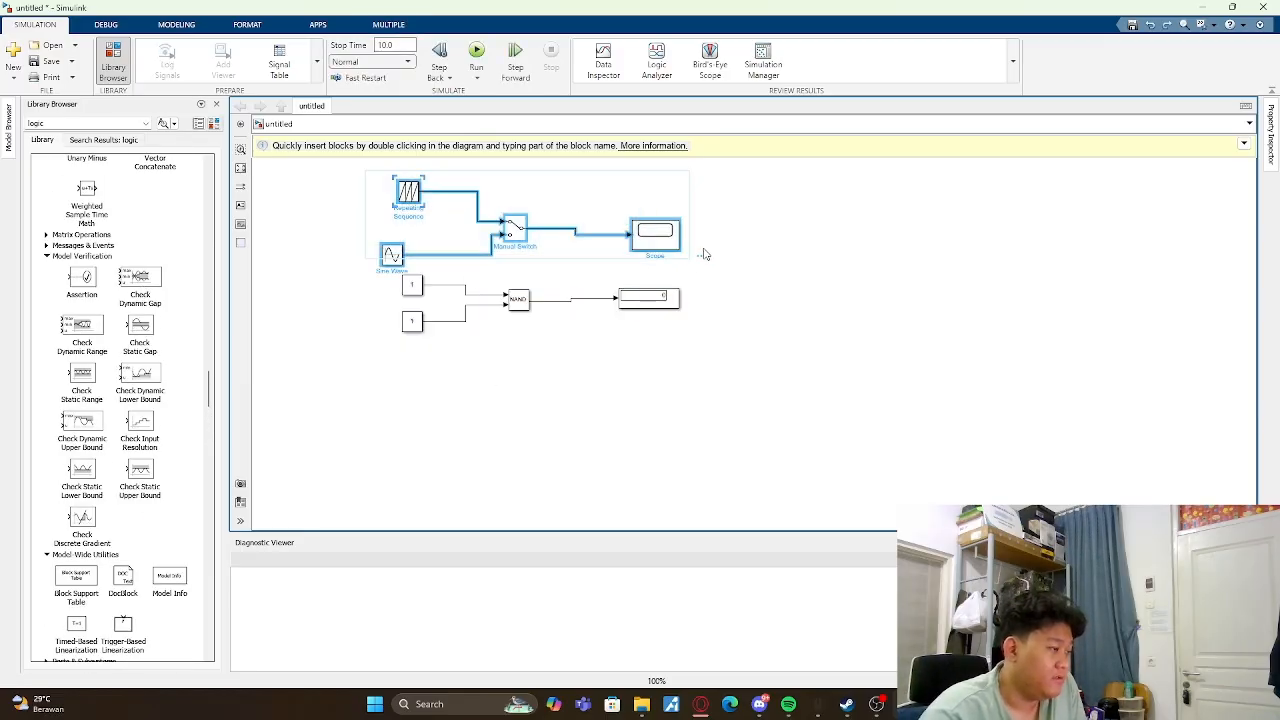
pyautogui.hotkey('ctrl', 'g')
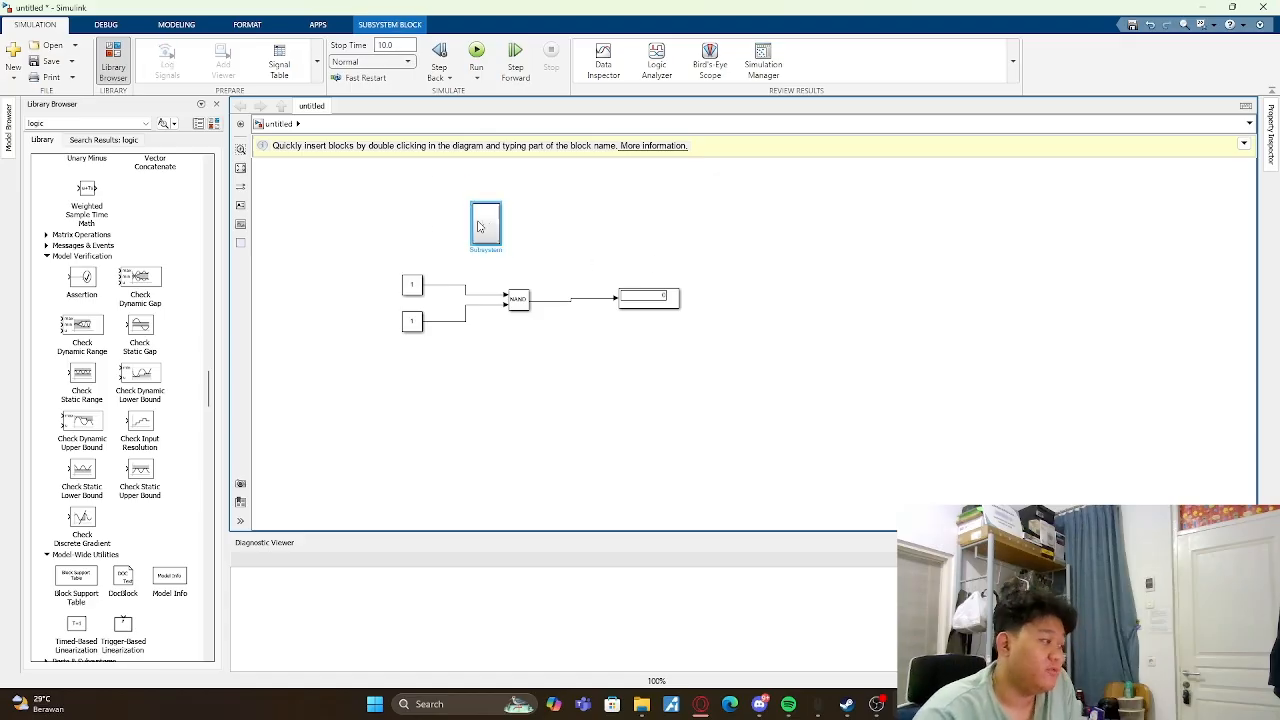
pyautogui.moveTo(499, 238); pyautogui.dragTo(420, 194)
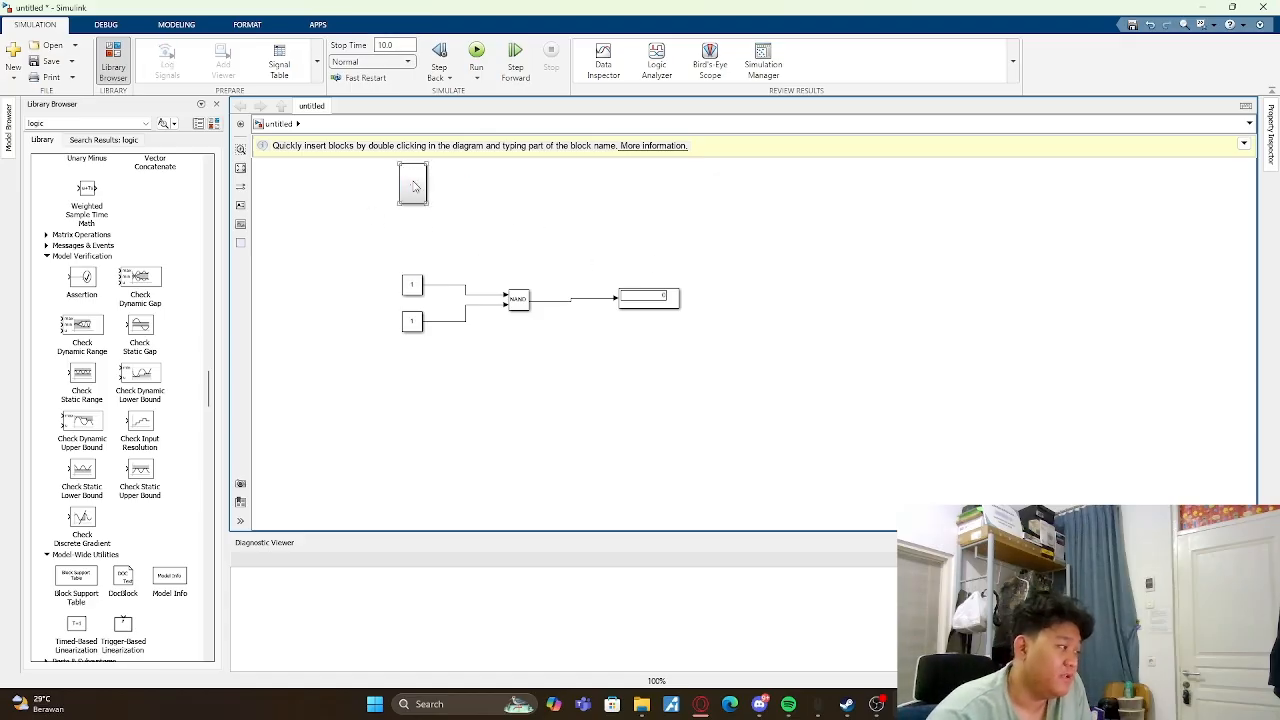
pyautogui.doubleClick(413, 184)
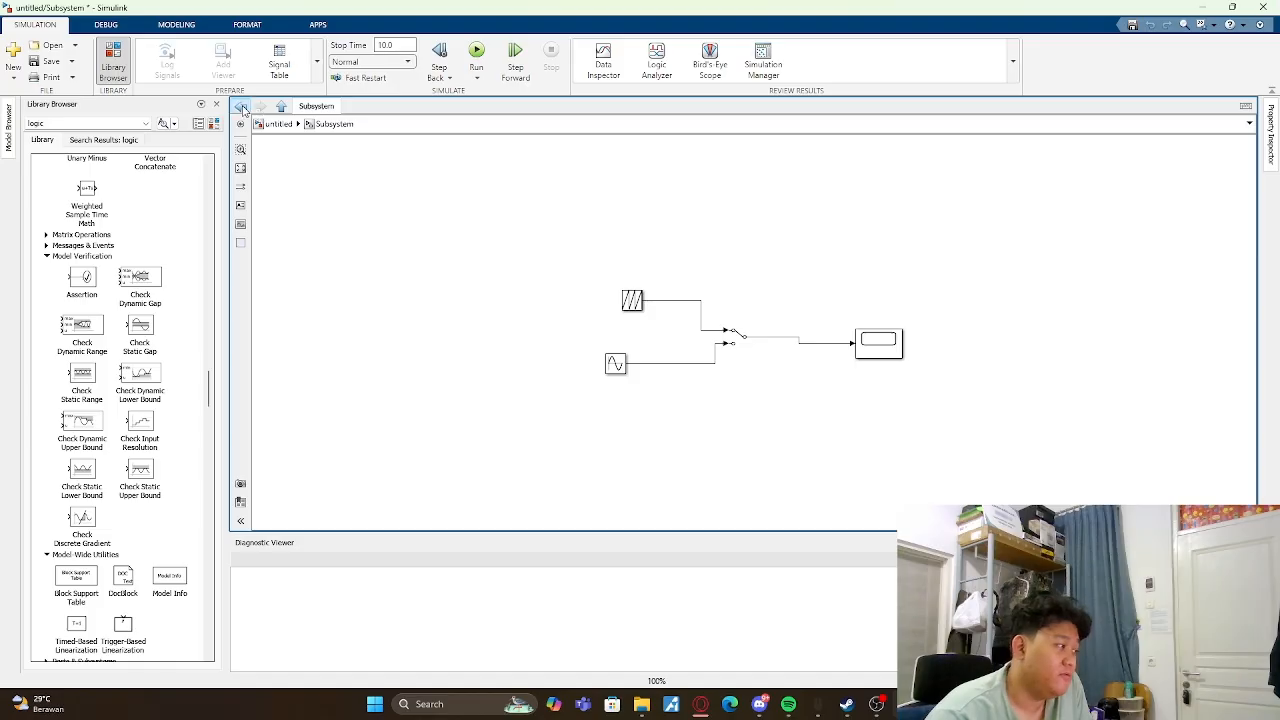
pyautogui.click(240, 106)
# - Group the Constants, NAND operator and Display into a second subsystem and connect the first subsystem's output to it
pyautogui.moveTo(358, 246); pyautogui.dragTo(830, 440)
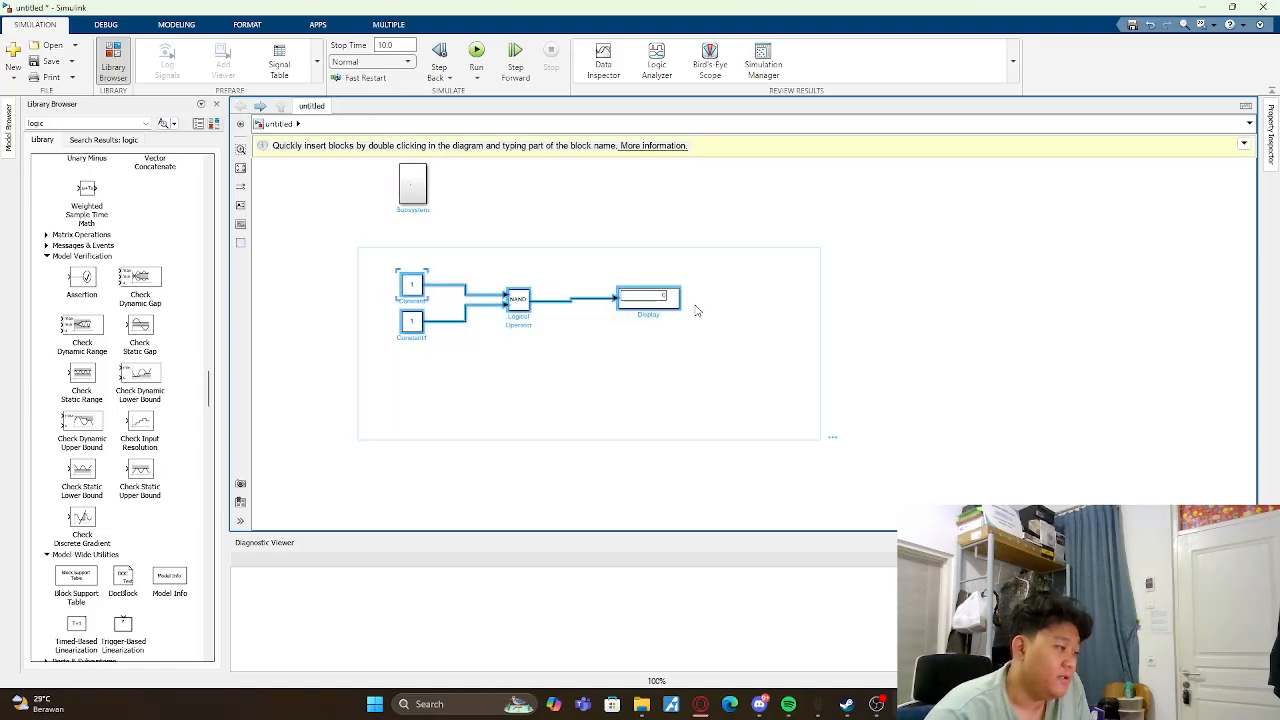
pyautogui.click(841, 435)
pyautogui.moveTo(512, 311); pyautogui.dragTo(505, 200)
pyautogui.moveTo(429, 185); pyautogui.dragTo(476, 190)
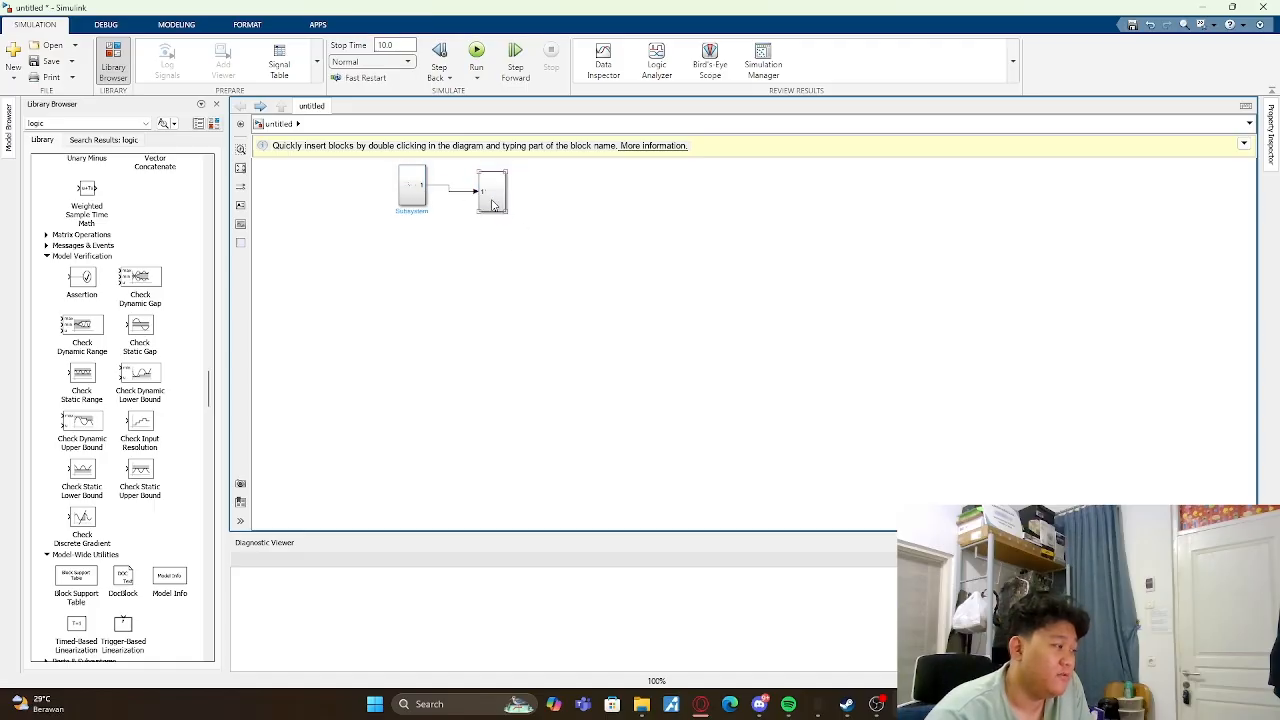
# - Check the first subsystem's contents, return to the main model and align it level with the second subsystem
pyautogui.doubleClick(416, 196)
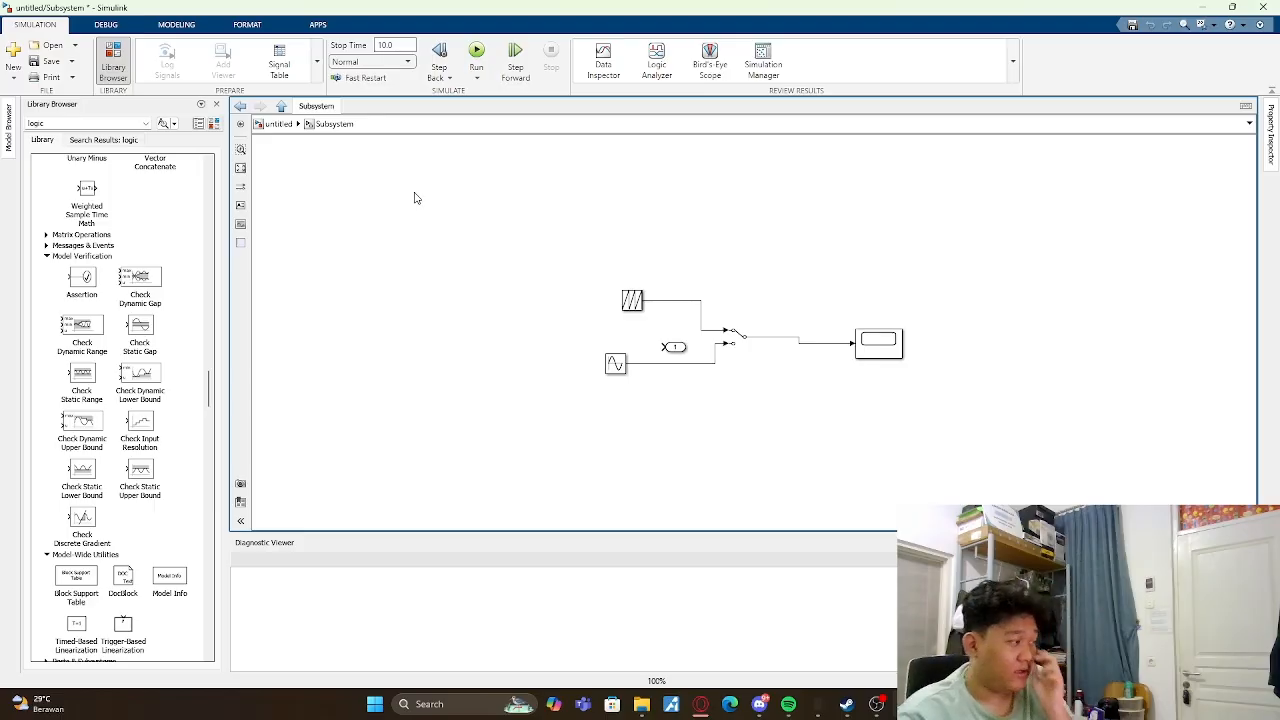
pyautogui.click(243, 106)
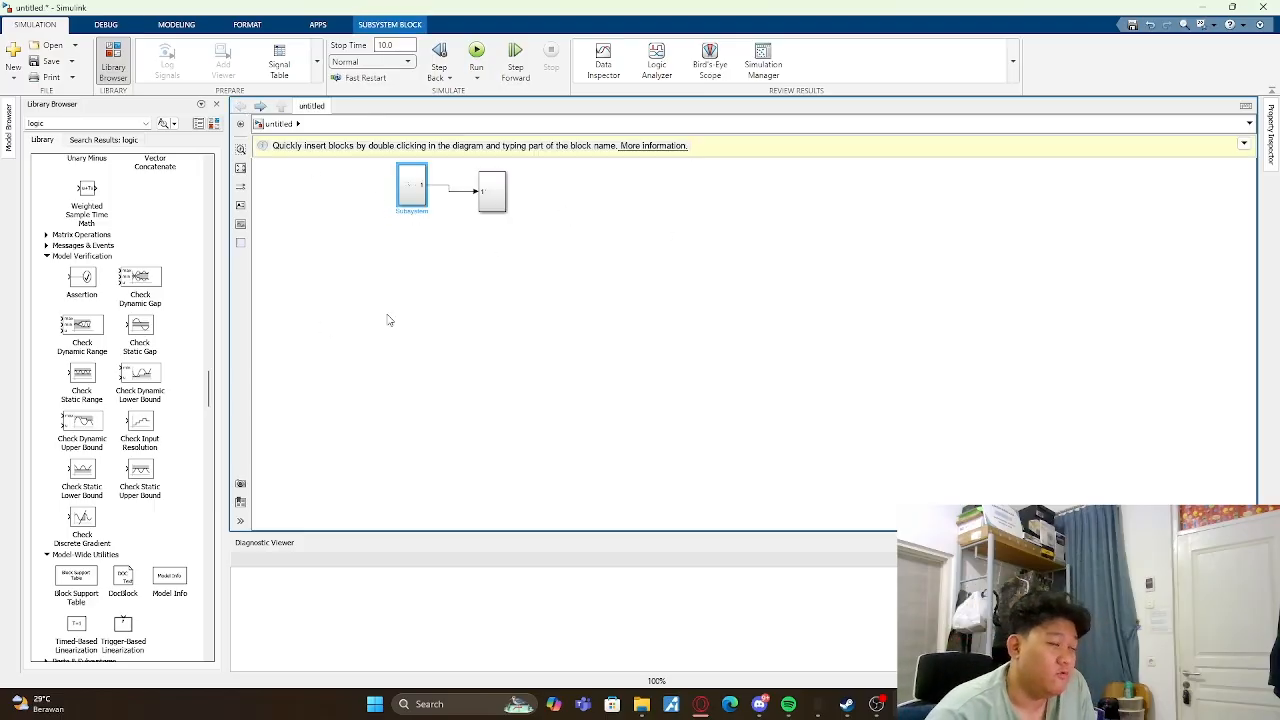
pyautogui.moveTo(416, 200); pyautogui.dragTo(416, 208)
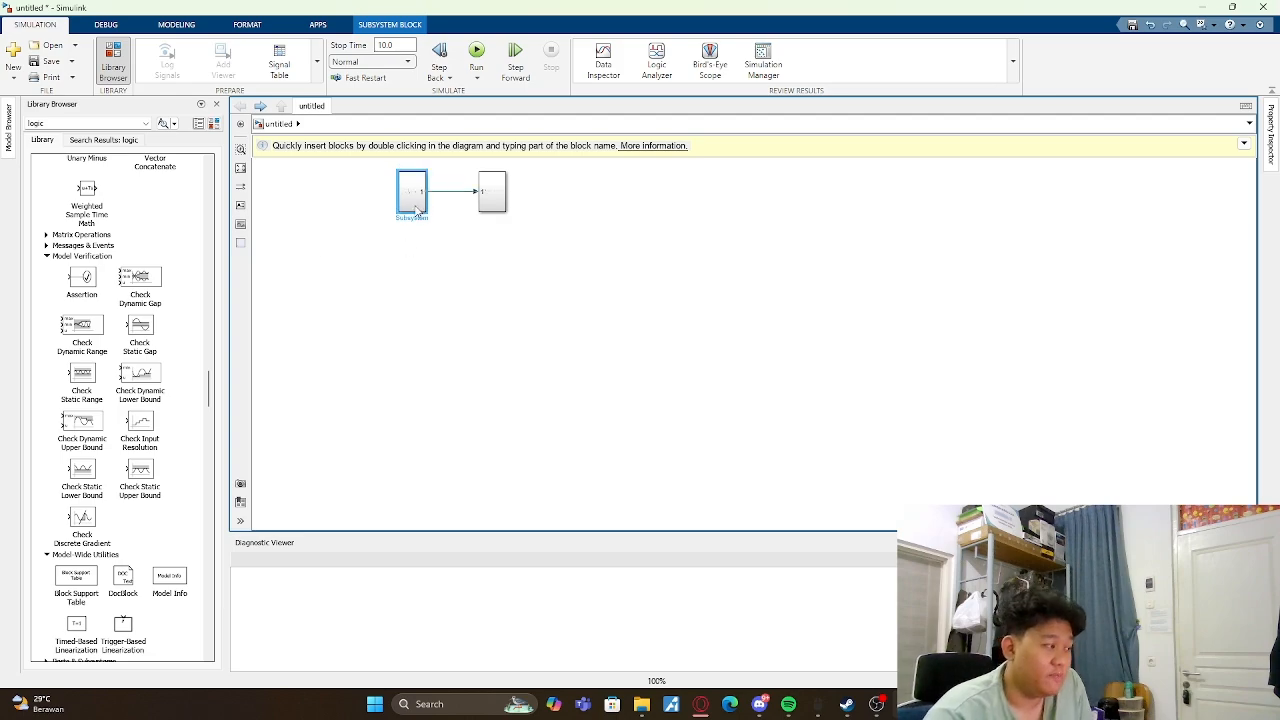
pyautogui.click(532, 286)
# - Find the Subsystem block among the commonly used library blocks and place one below the two connected subsystems
pyautogui.scroll(-7, 132, 390)
pyautogui.scroll(7, 132, 390)
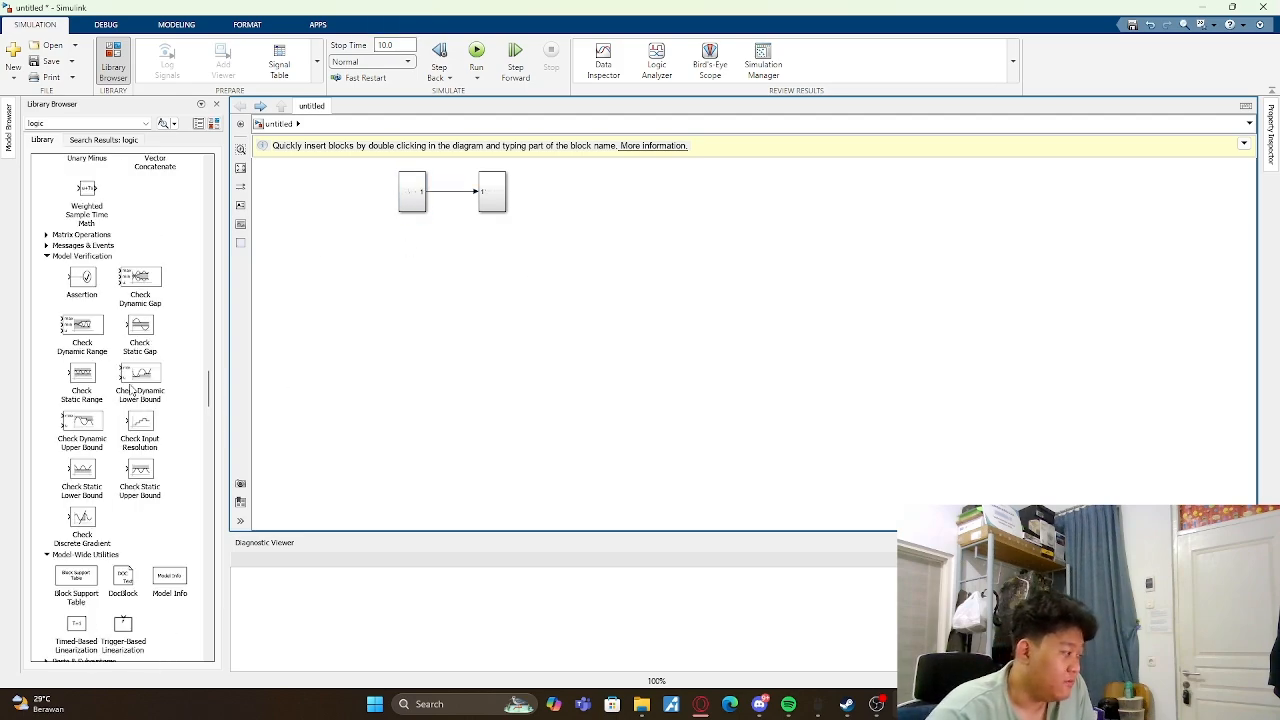
pyautogui.scroll(-11, 132, 390)
pyautogui.scroll(10, 153, 424)
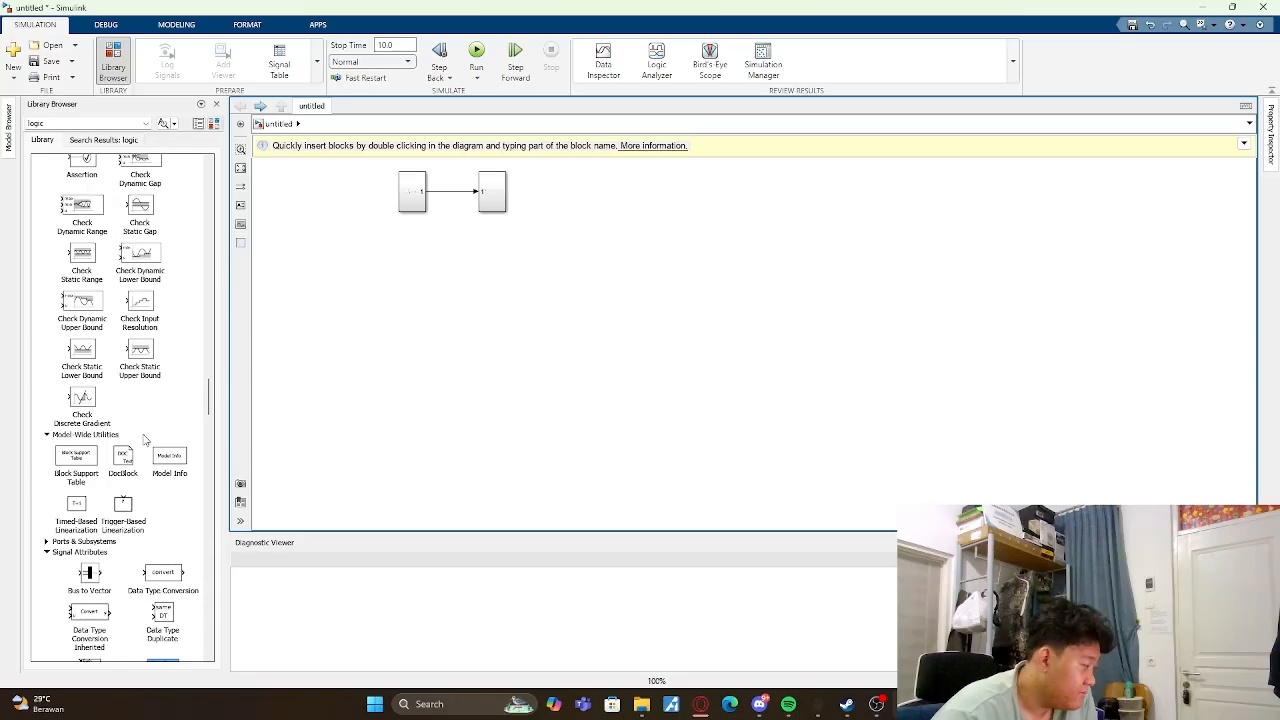
pyautogui.scroll(15, 145, 437)
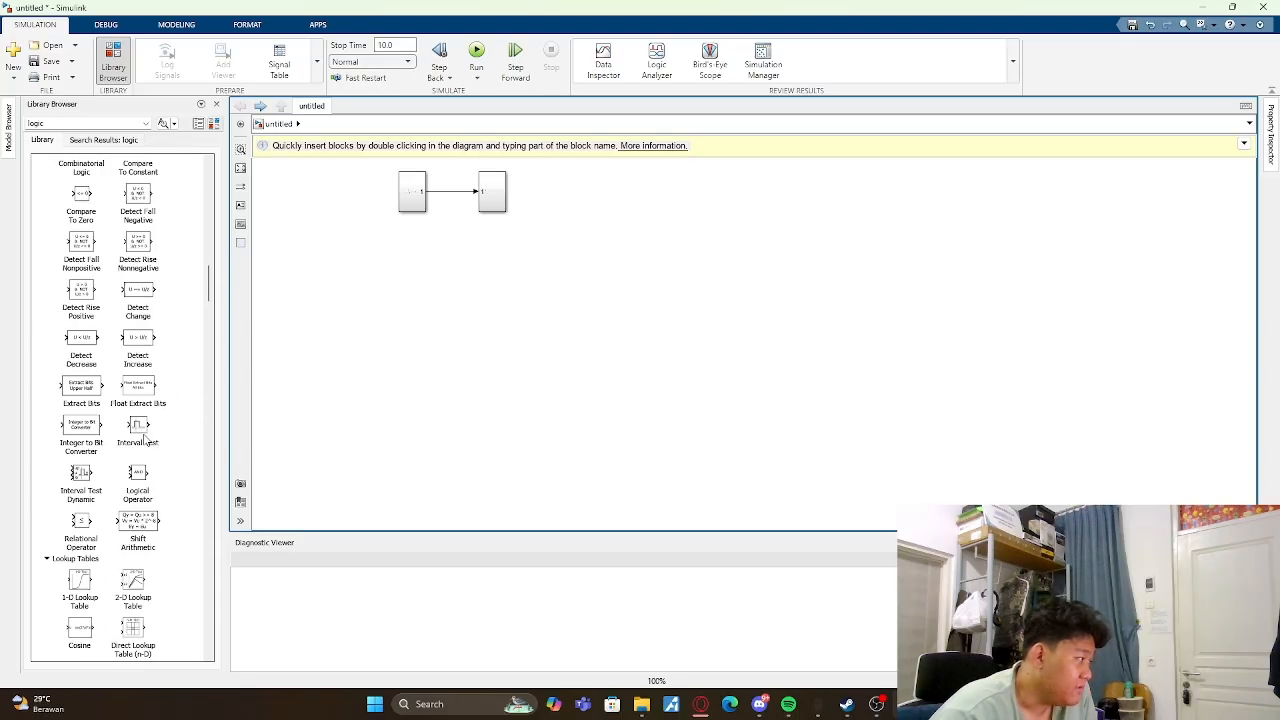
pyautogui.scroll(5, 145, 440)
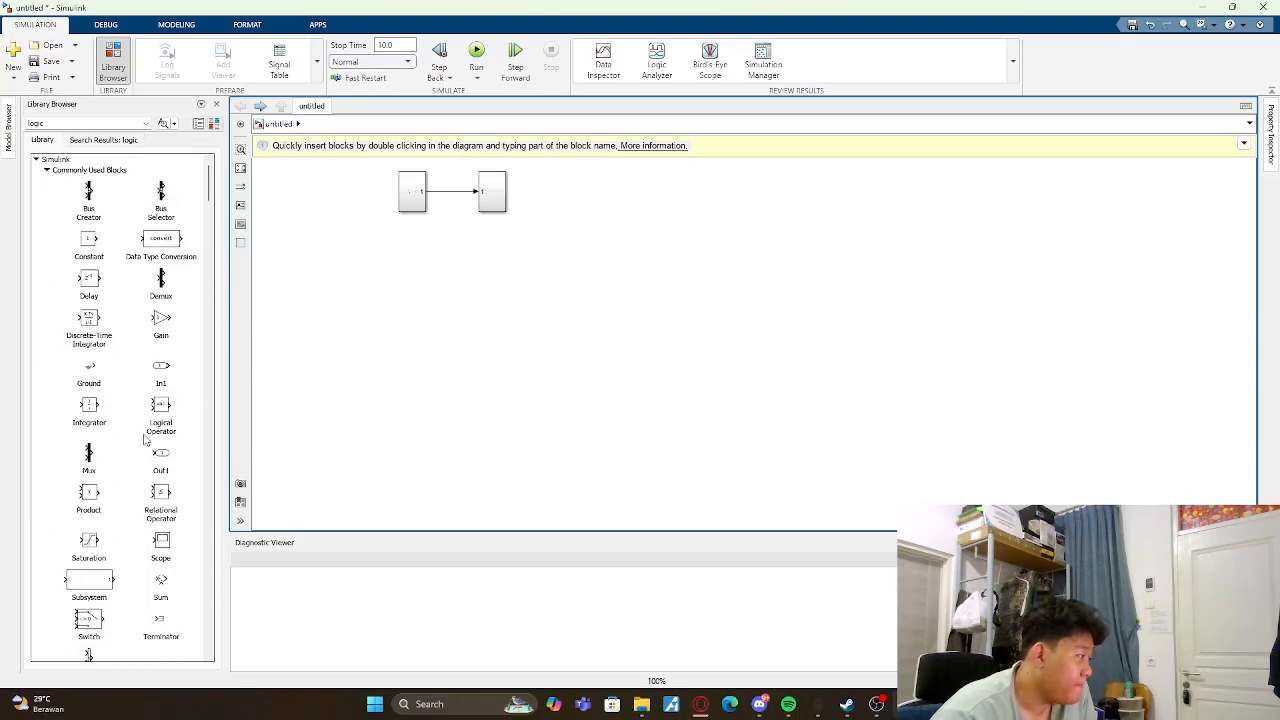
pyautogui.scroll(-8, 145, 440)
pyautogui.scroll(-8, 145, 440)
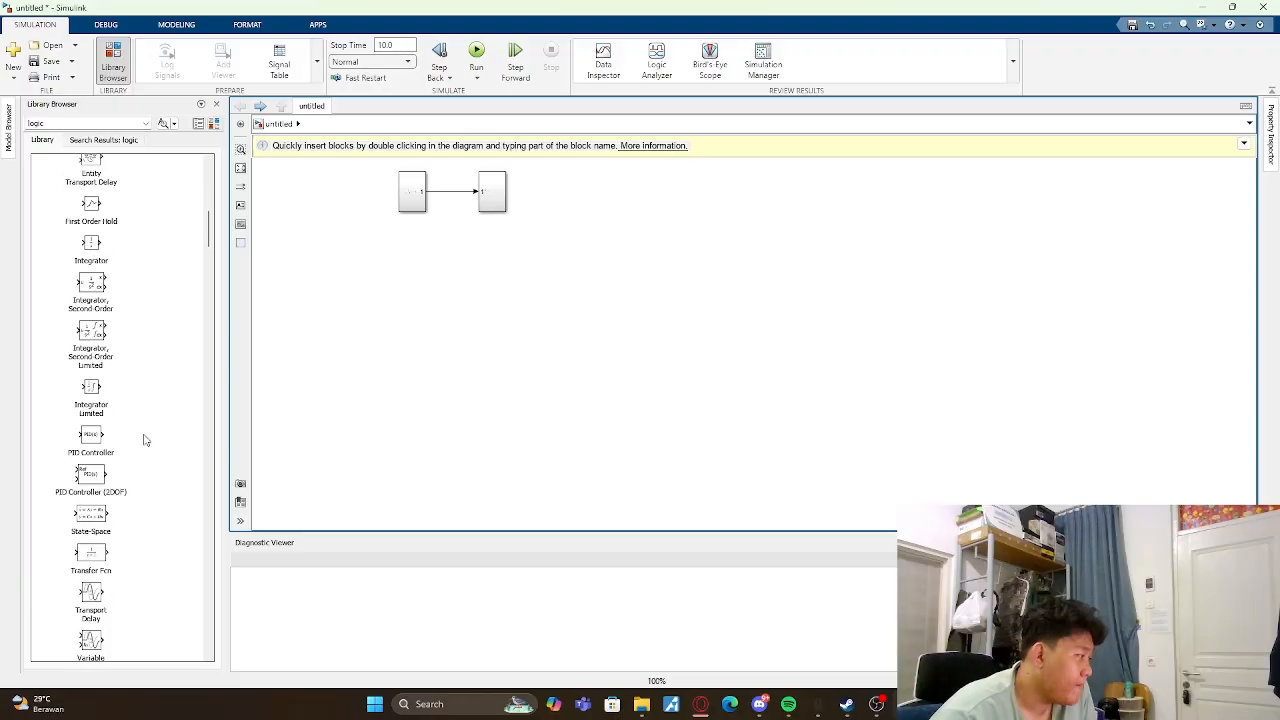
pyautogui.scroll(11, 144, 438)
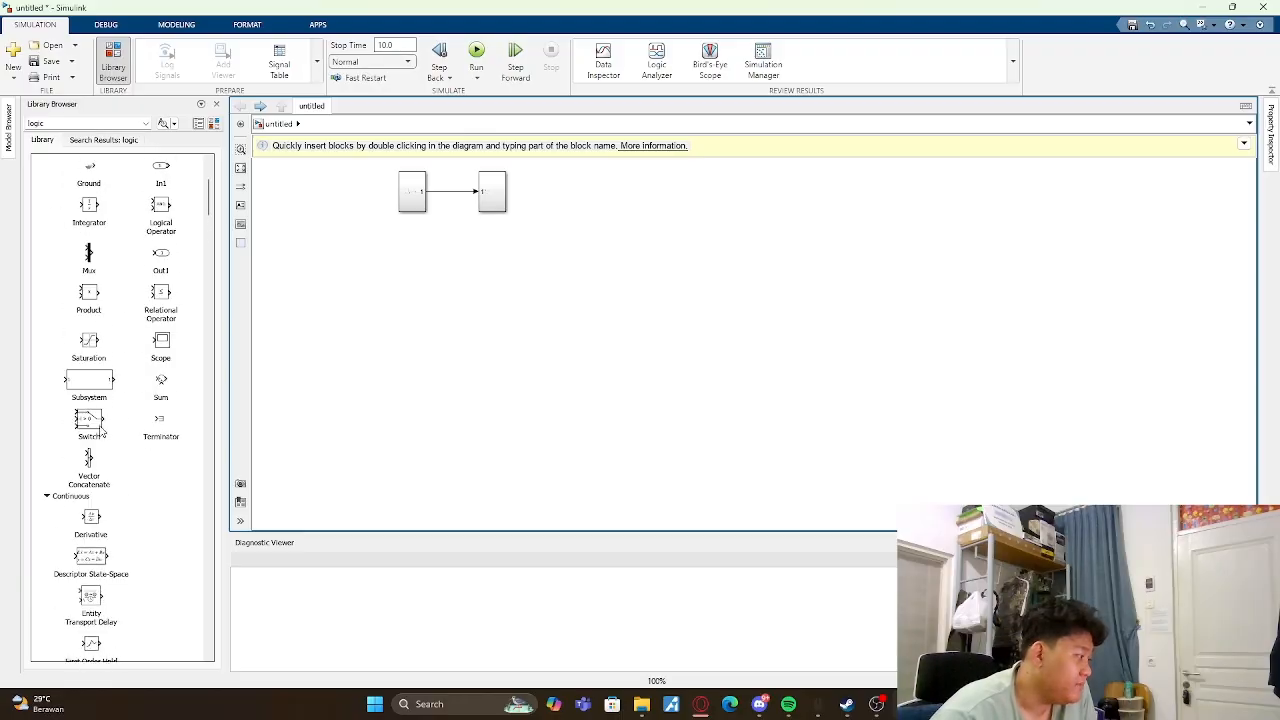
pyautogui.click(103, 388)
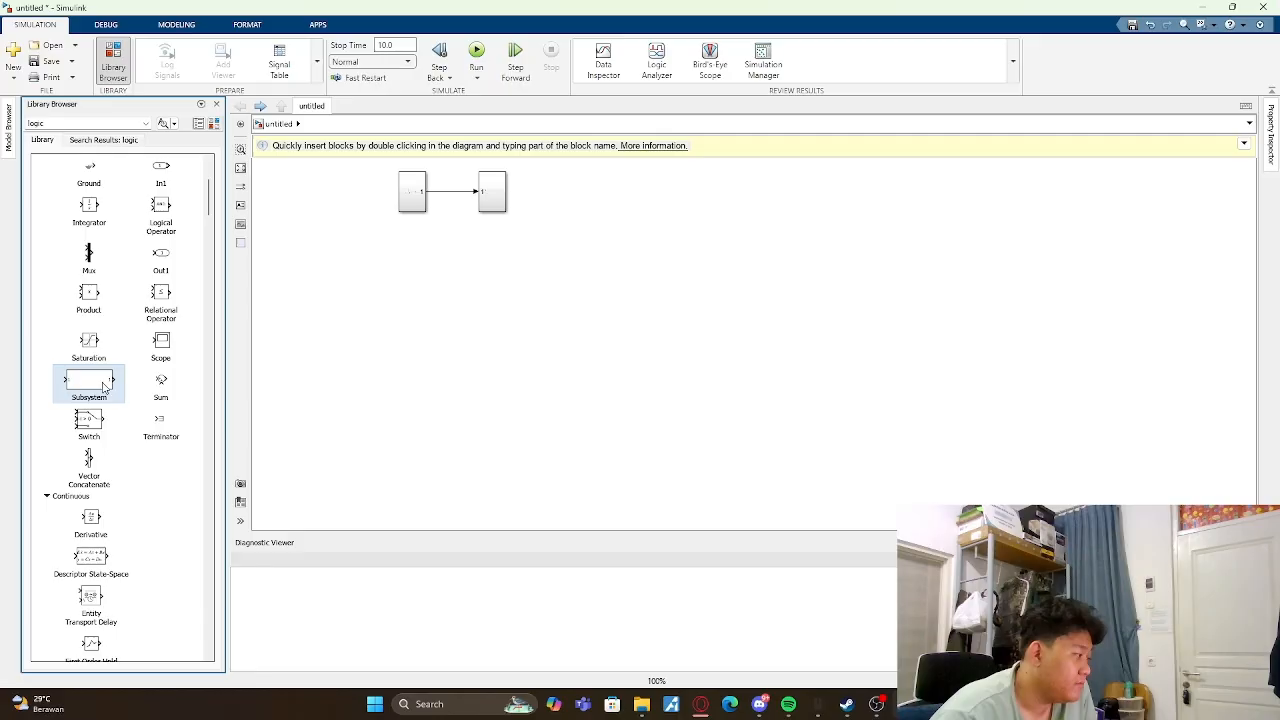
pyautogui.moveTo(103, 388); pyautogui.dragTo(417, 289)
# - Examine the contents of the new library Subsystem block and of the two grouped subsystems, then return to the main model
pyautogui.doubleClick(411, 283)
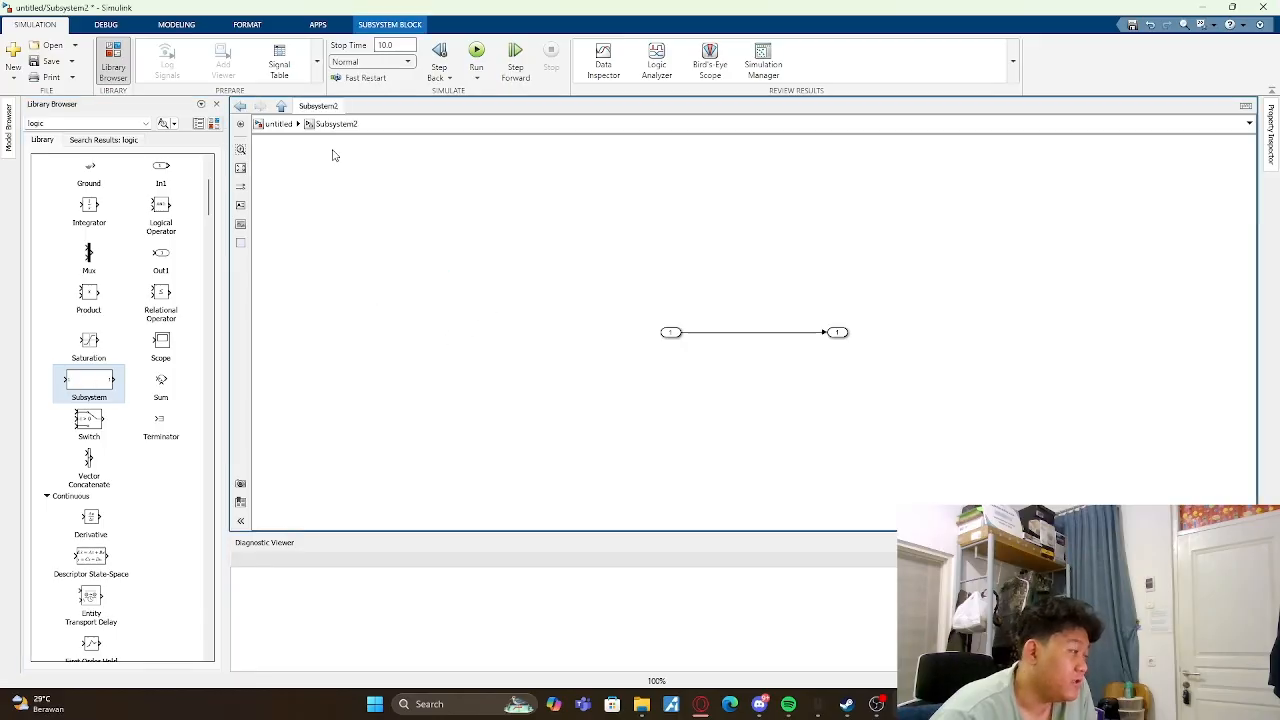
pyautogui.moveTo(626, 279); pyautogui.dragTo(1008, 466)
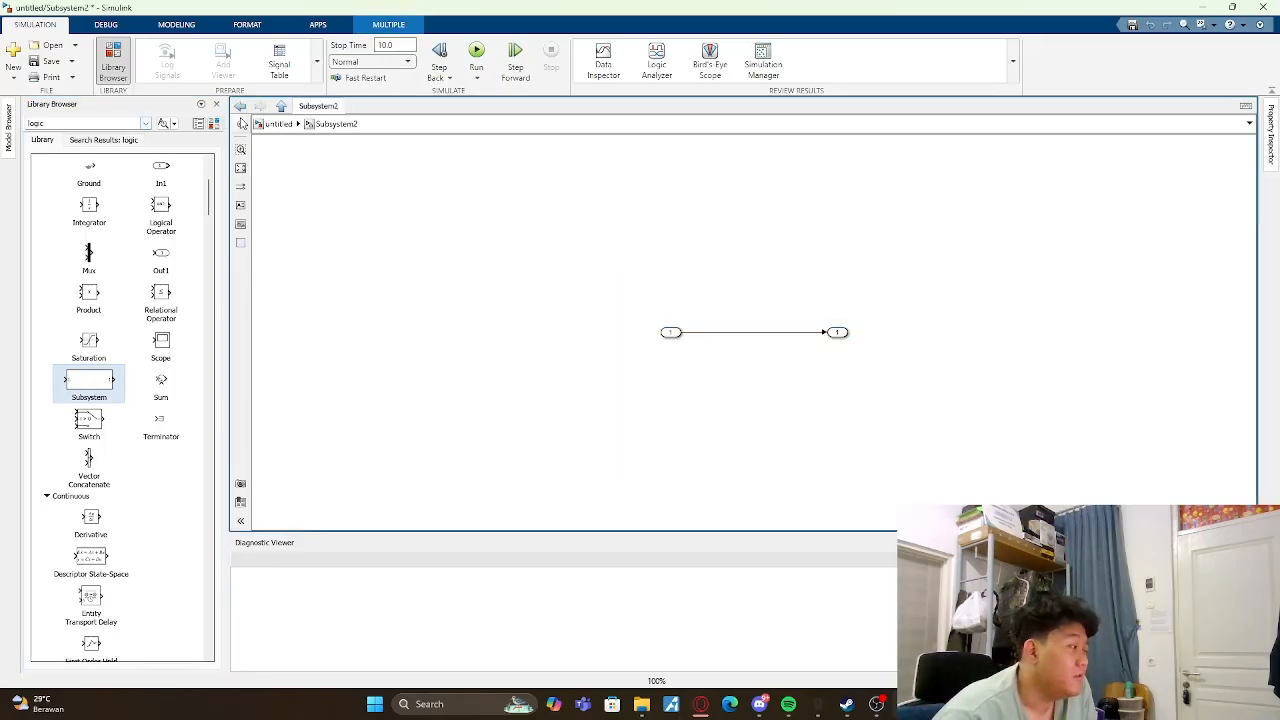
pyautogui.click(241, 122)
pyautogui.doubleClick(430, 202)
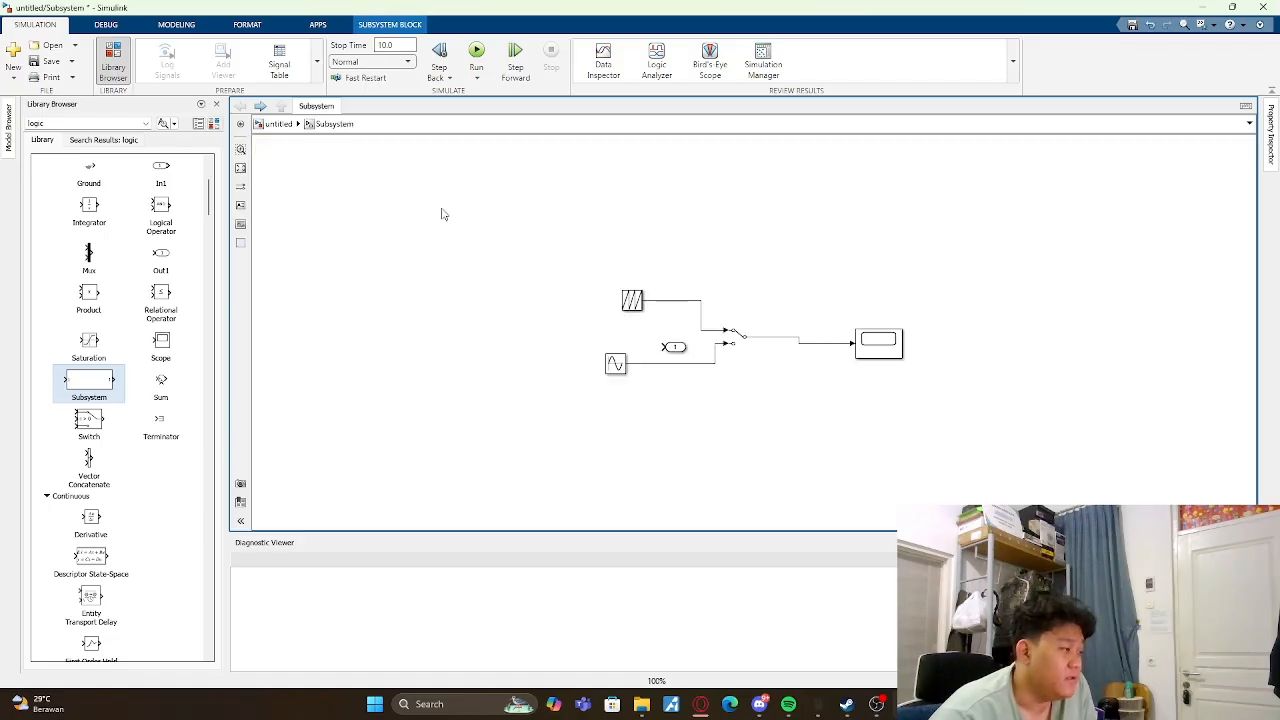
pyautogui.moveTo(518, 196); pyautogui.dragTo(938, 518)
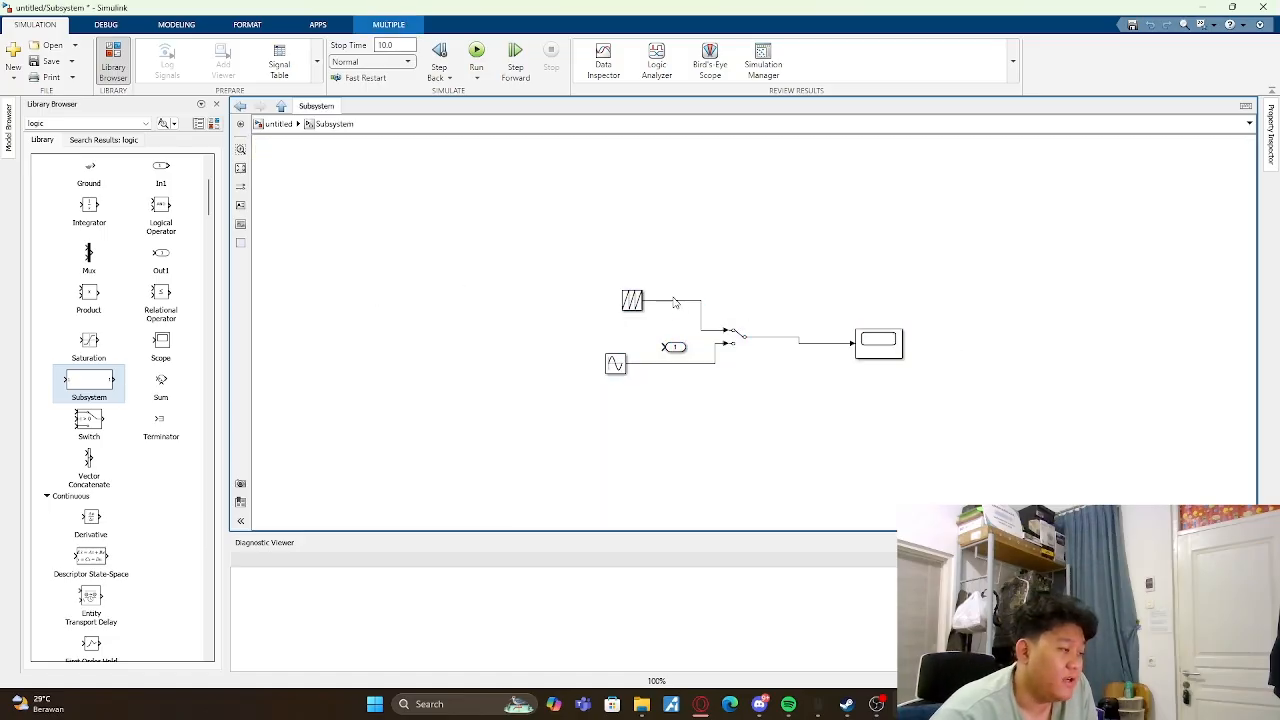
pyautogui.click(478, 302)
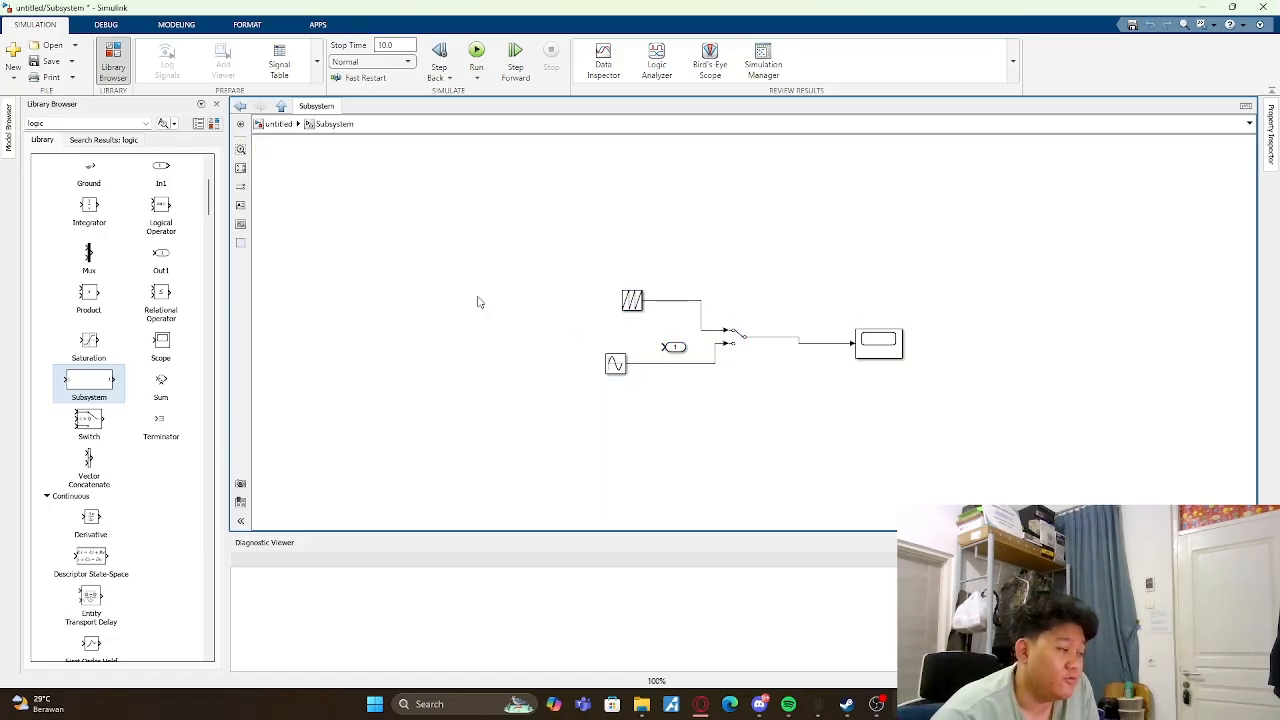
pyautogui.click(241, 122)
pyautogui.click(492, 217)
pyautogui.doubleClick(492, 210)
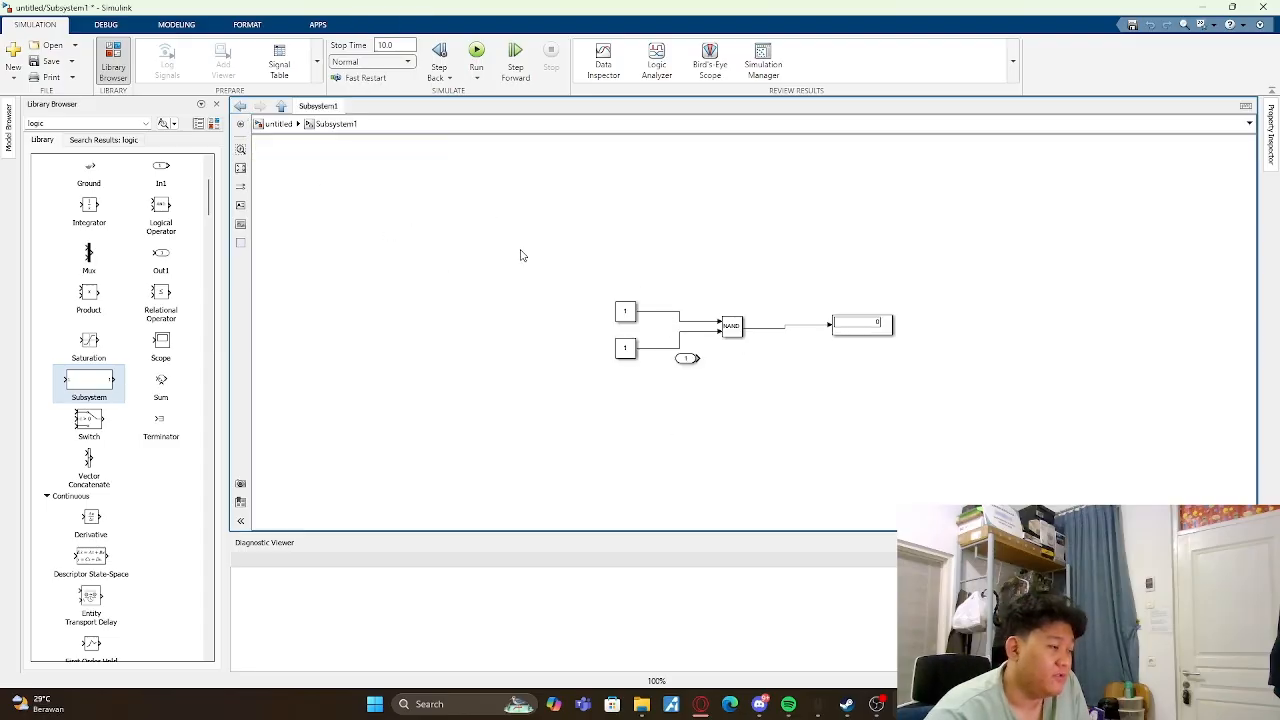
pyautogui.moveTo(519, 251); pyautogui.dragTo(928, 450)
pyautogui.click(241, 106)
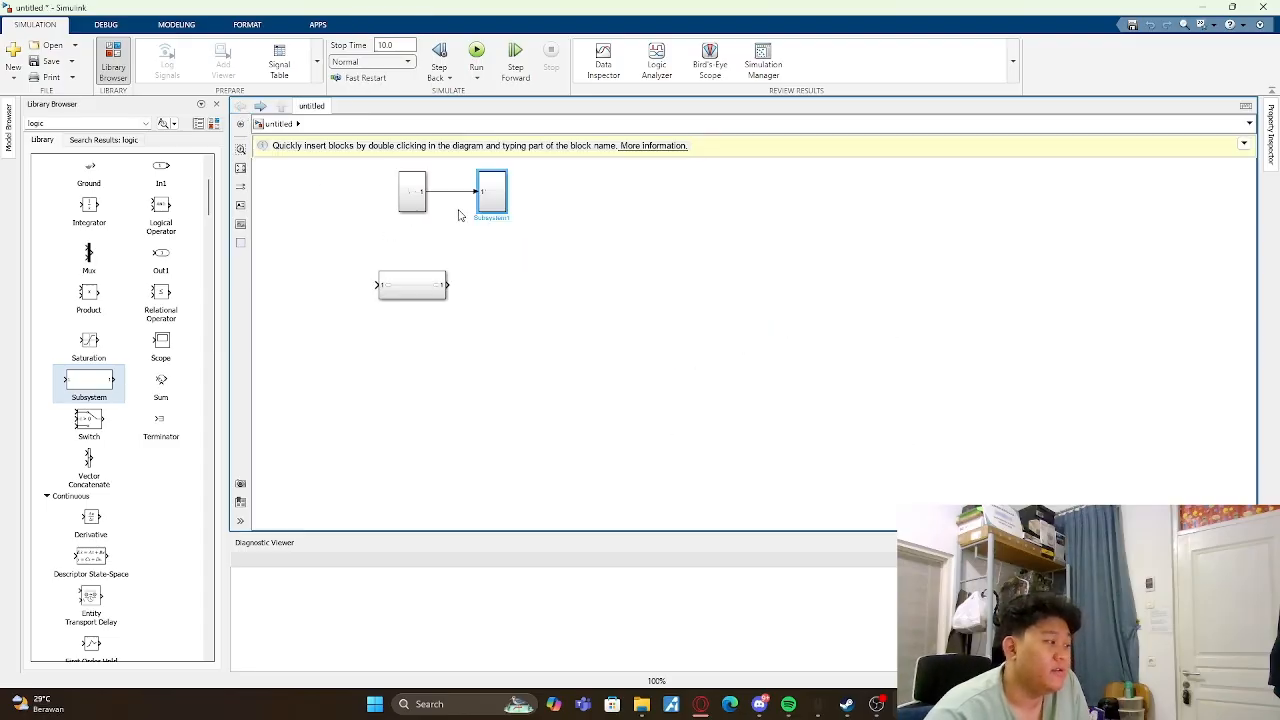
# - Move the library Subsystem block beside the two connected subsystems, level with them
pyautogui.click(418, 217)
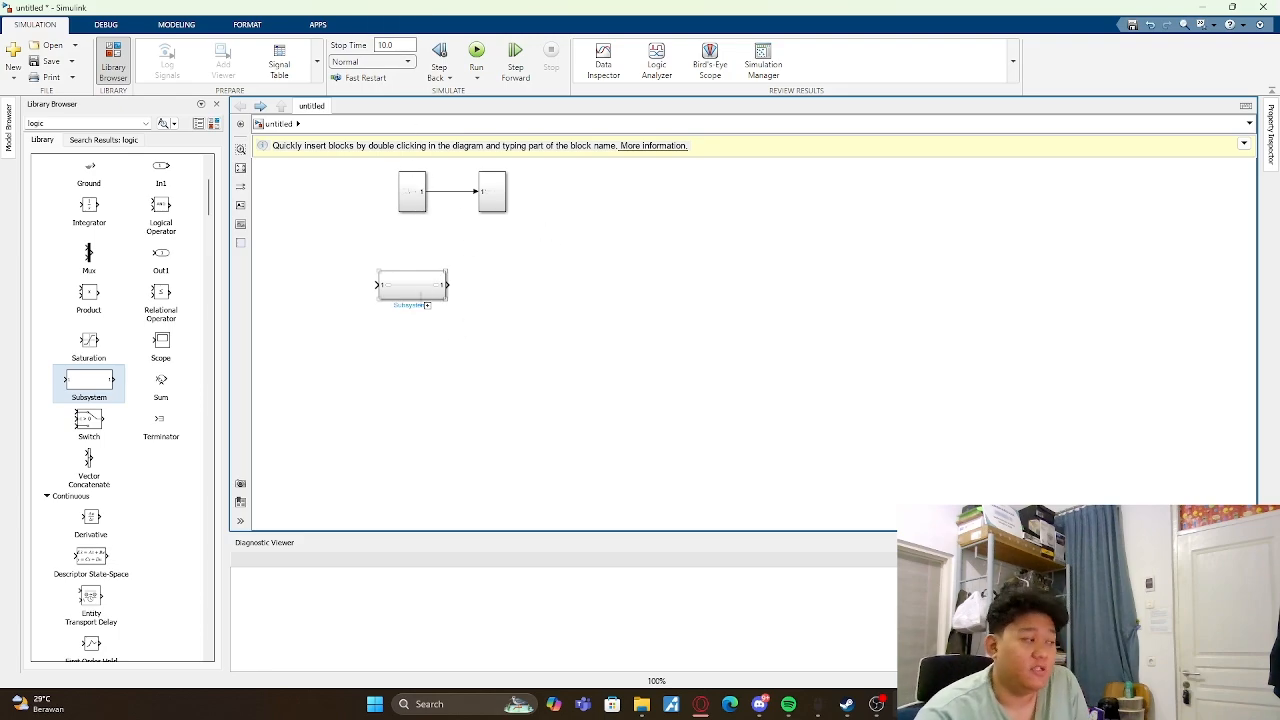
pyautogui.moveTo(414, 294); pyautogui.dragTo(595, 201)
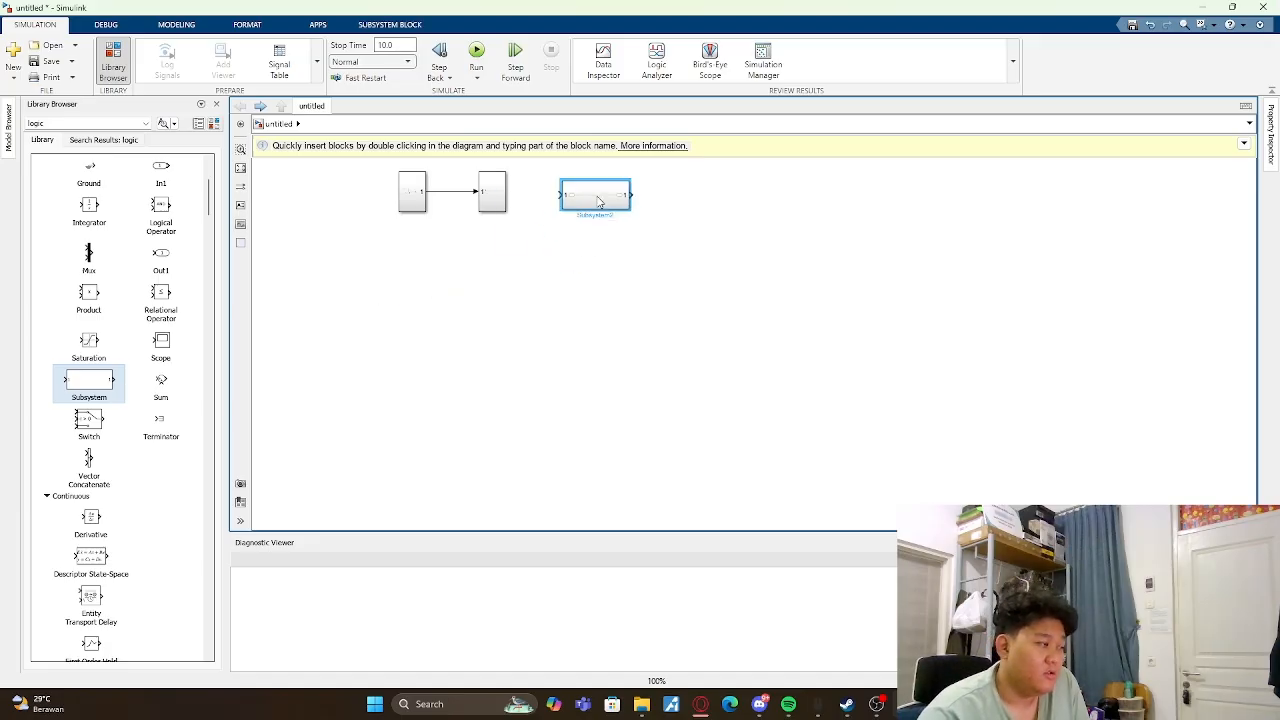
pyautogui.click(468, 250)
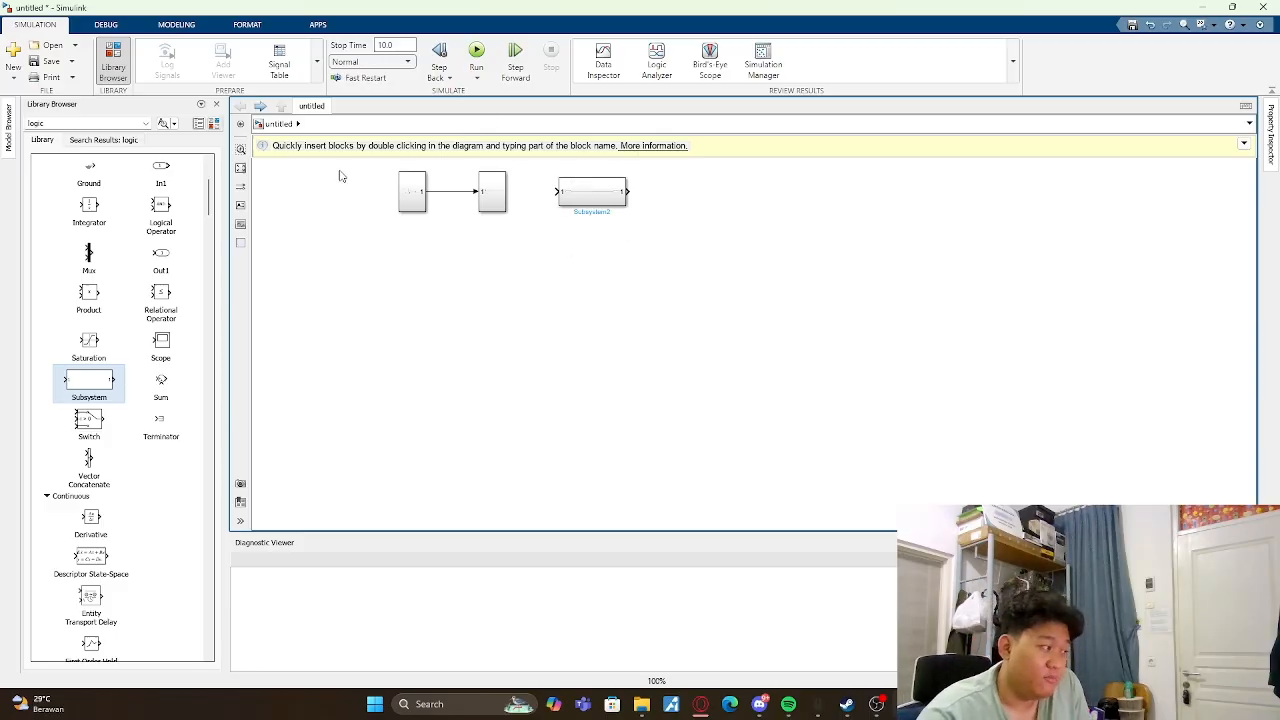
# - Delete all three subsystem blocks and their connecting line to empty the model
pyautogui.moveTo(340, 168); pyautogui.dragTo(860, 320)
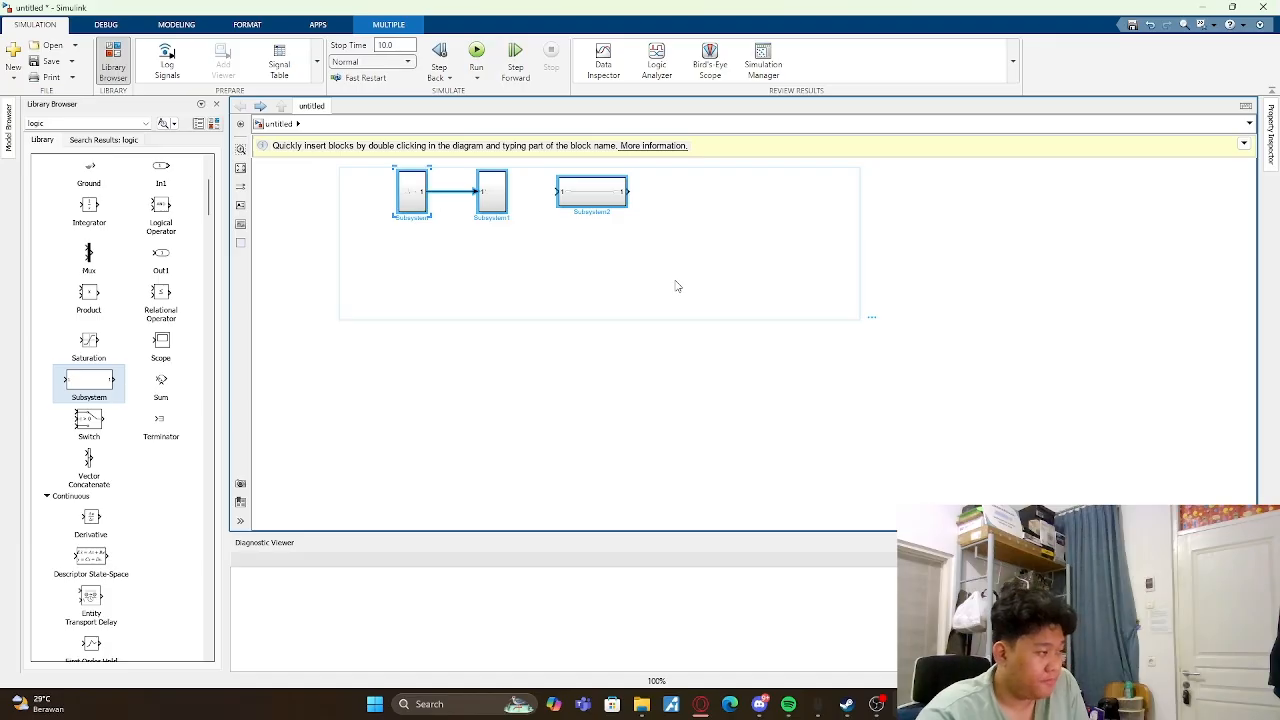
pyautogui.press('Delete')
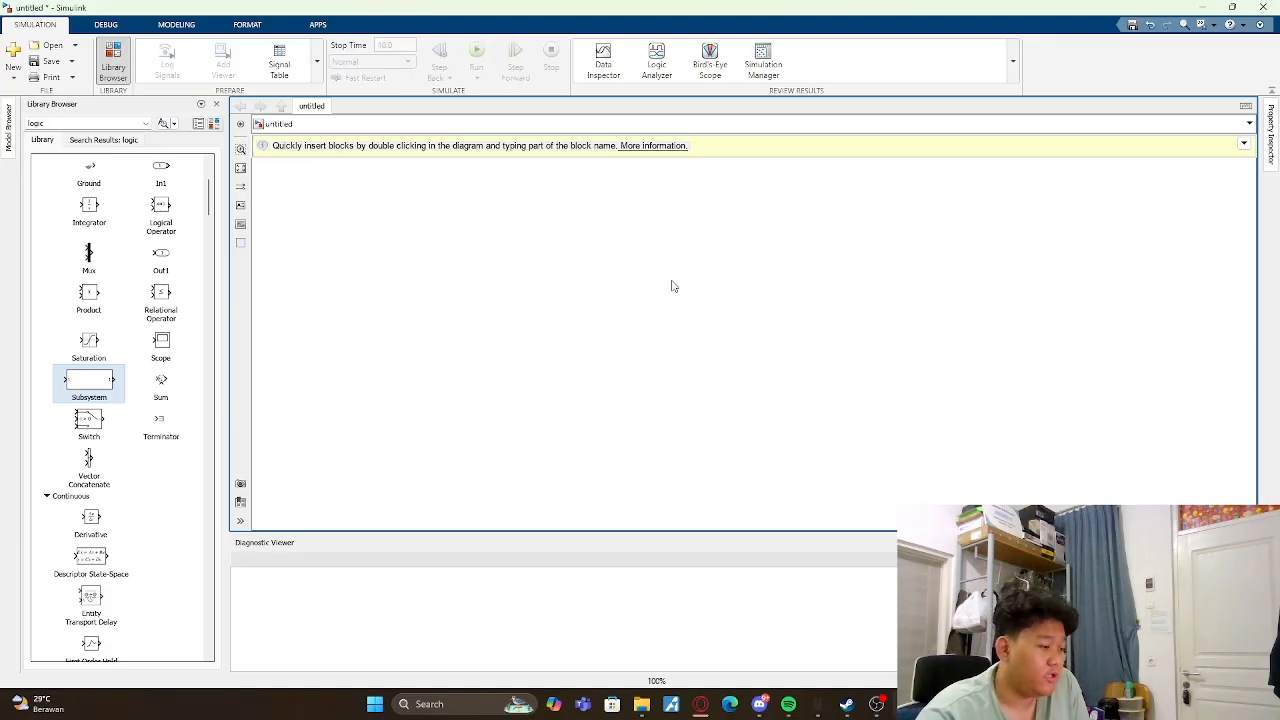
# - Place a Constant block in the empty model and a Gain block to its right, level with it
pyautogui.scroll(5, 115, 262)
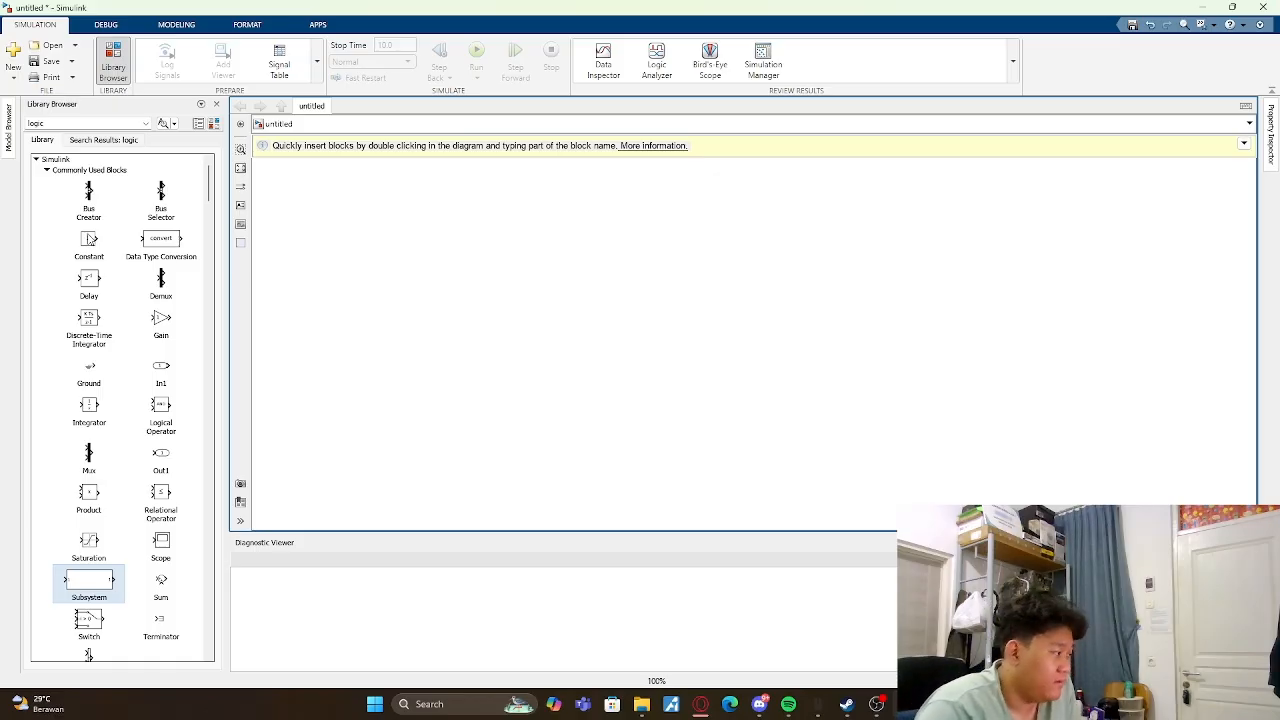
pyautogui.moveTo(88, 239); pyautogui.dragTo(398, 270)
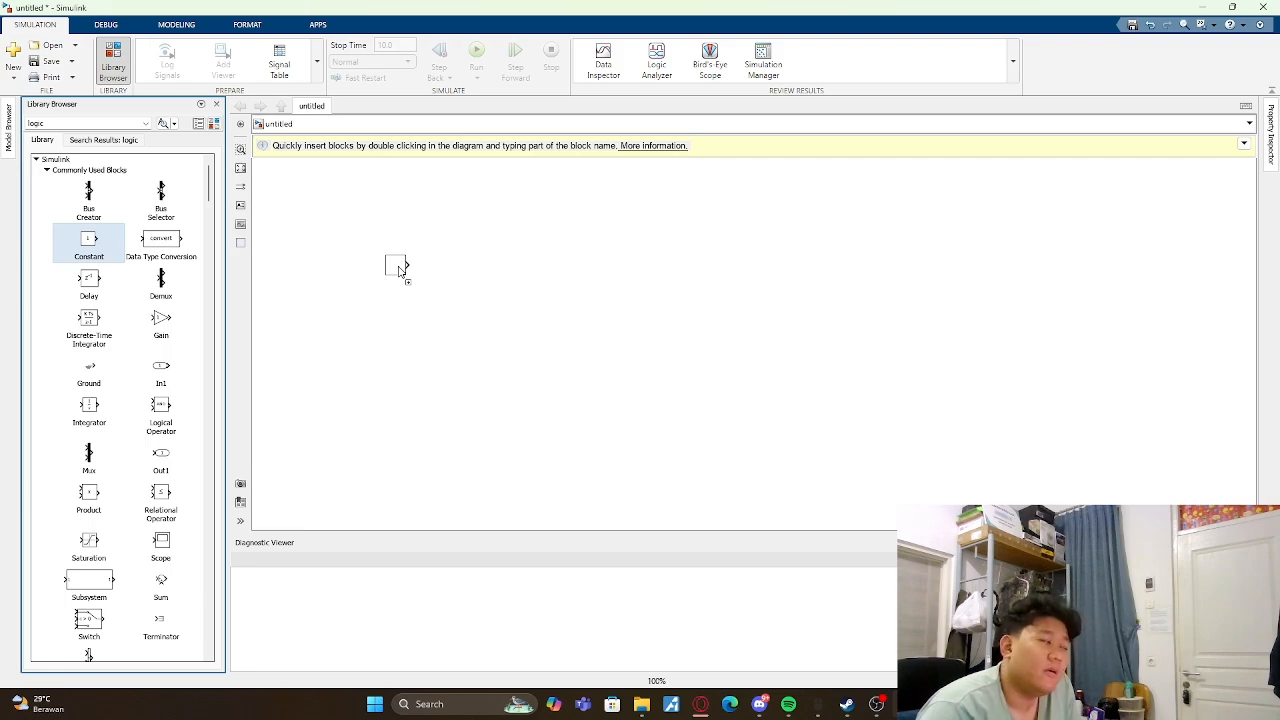
pyautogui.moveTo(398, 270); pyautogui.dragTo(398, 270)
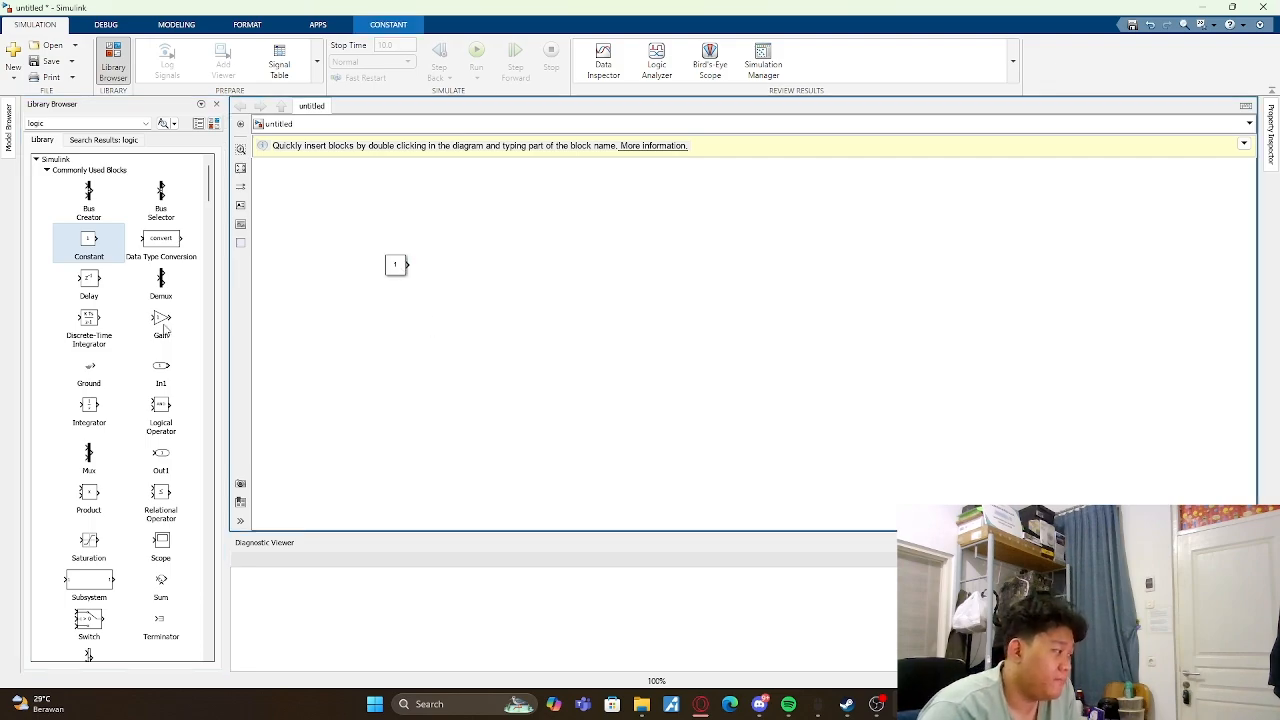
pyautogui.moveTo(164, 322); pyautogui.dragTo(458, 270)
pyautogui.click(440, 317)
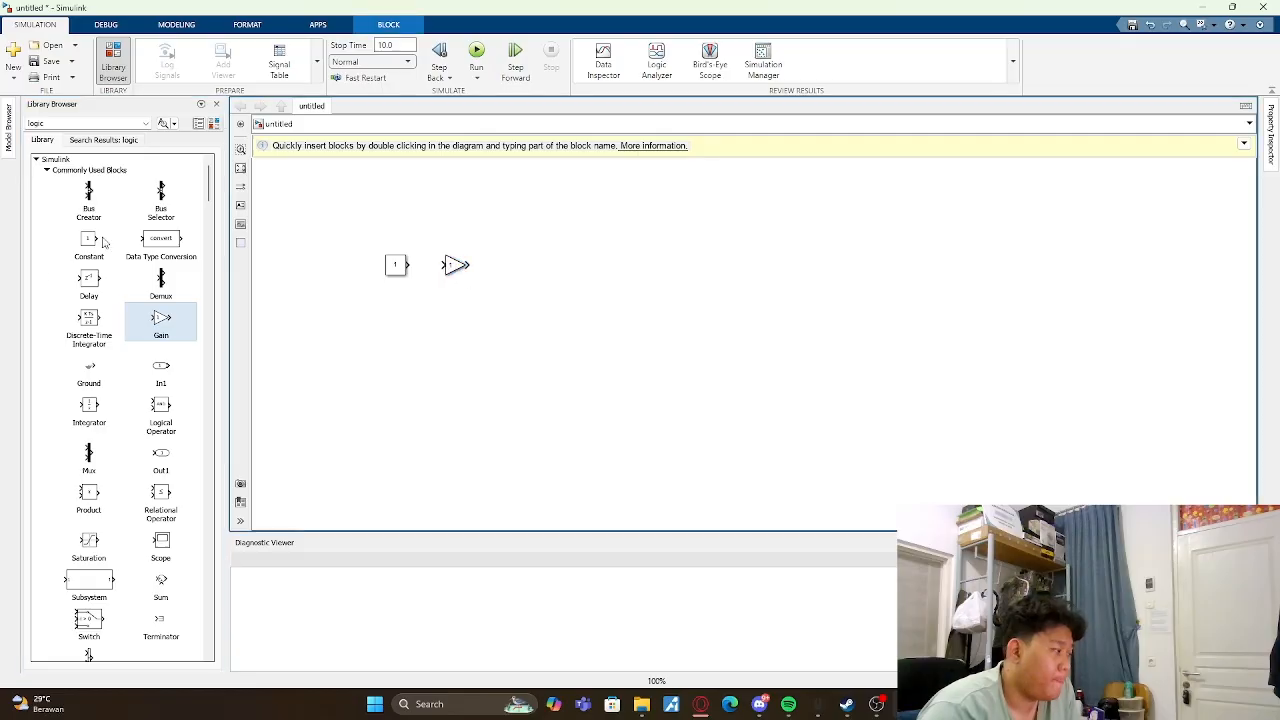
# - Replace the Constant block with a Sine Wave Function block from the Math Operations library, level with the Gain block
pyautogui.click(396, 262)
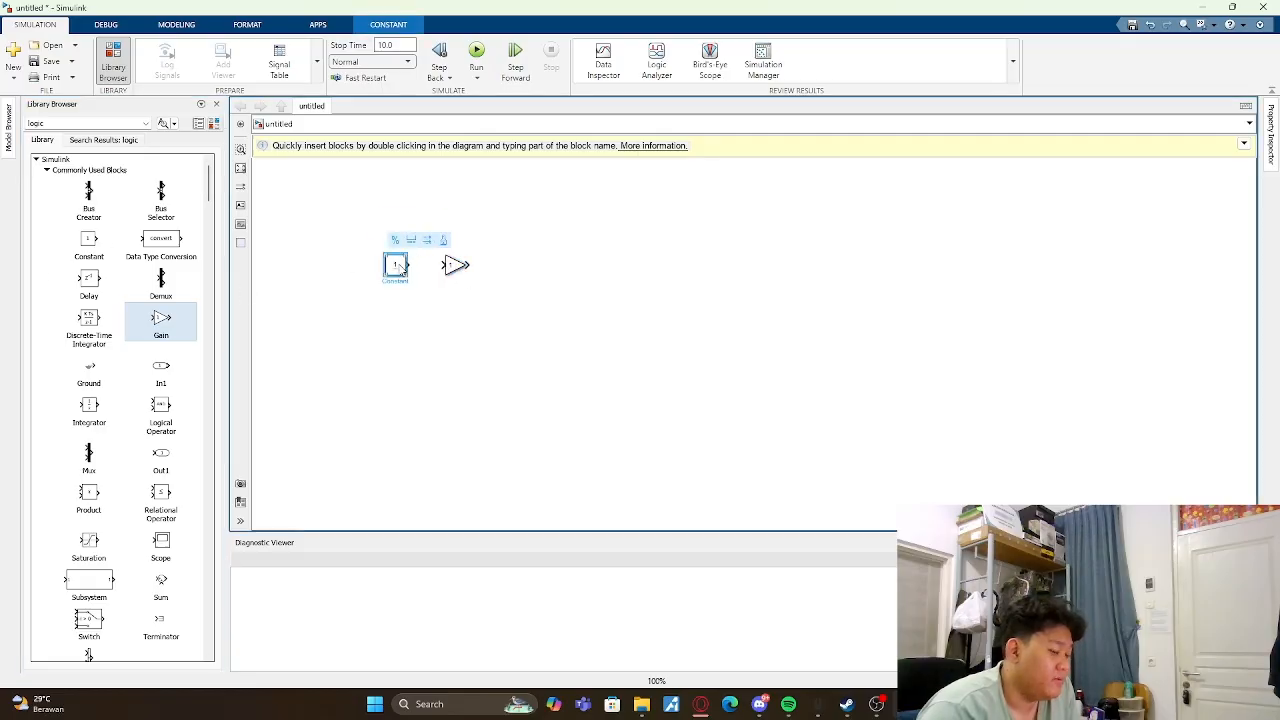
pyautogui.press('Delete')
pyautogui.scroll(-15, 105, 370)
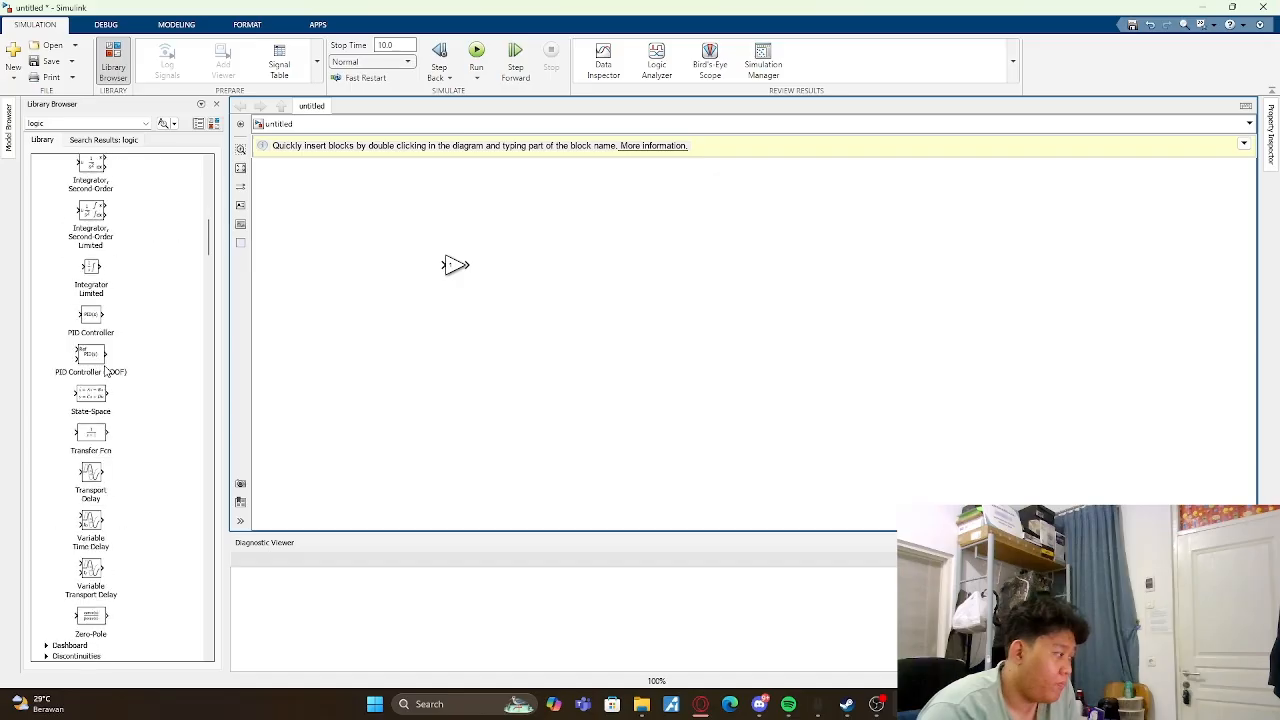
pyautogui.scroll(-10, 105, 370)
pyautogui.scroll(-5, 105, 367)
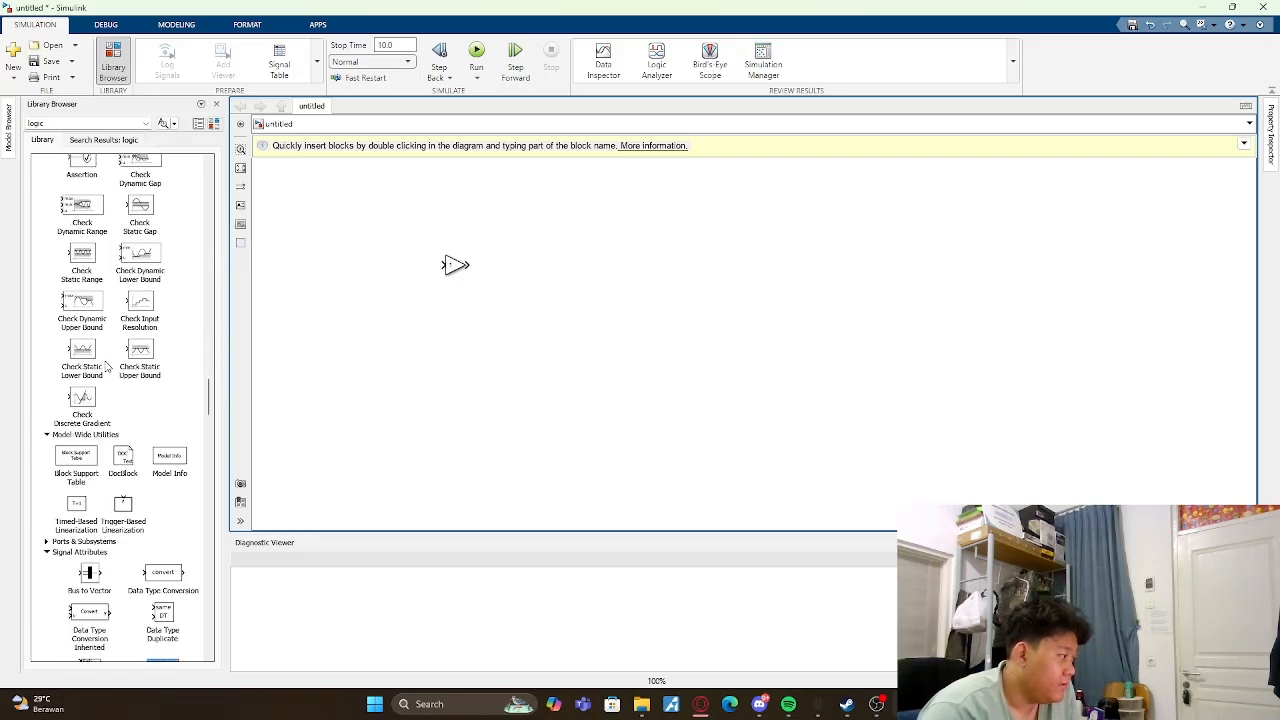
pyautogui.scroll(2, 105, 367)
pyautogui.scroll(-1, 100, 355)
pyautogui.click(86, 255)
pyautogui.moveTo(86, 255); pyautogui.dragTo(400, 268)
pyautogui.click(116, 327)
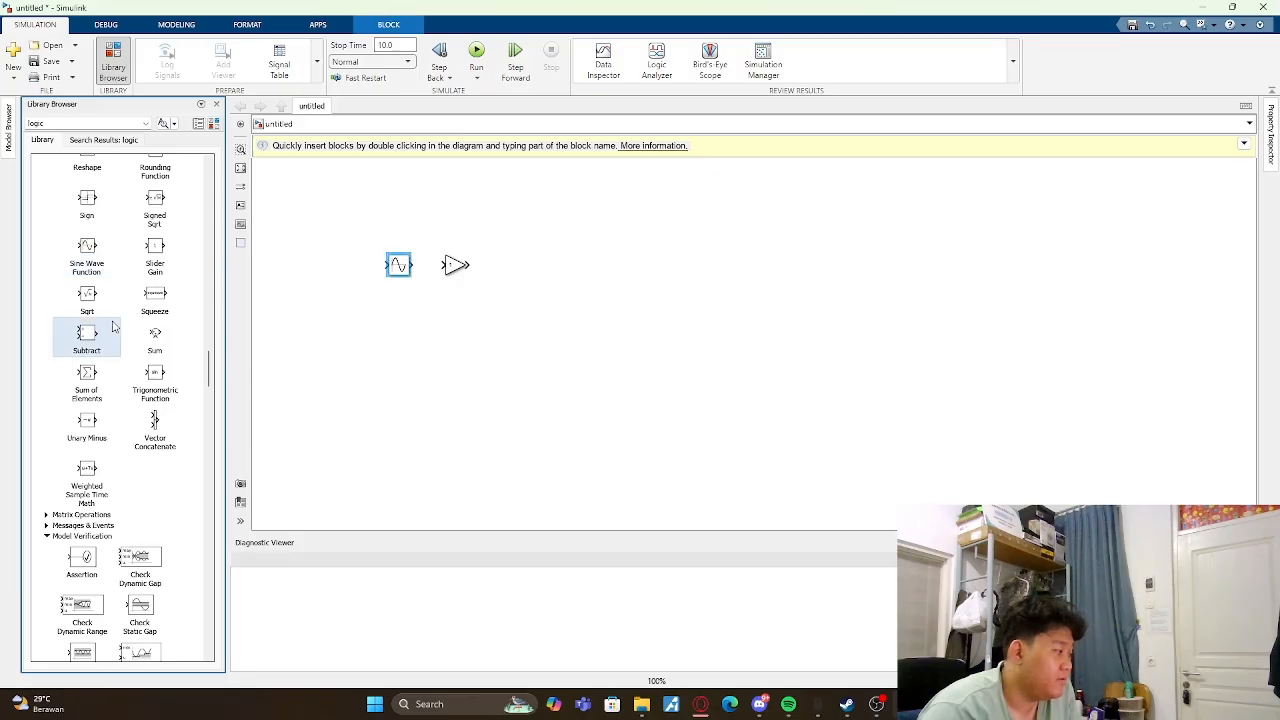
# - Find the Scope block in the Sinks library and place it to the right of the Gain block
pyautogui.scroll(8, 165, 341)
pyautogui.scroll(3, 163, 342)
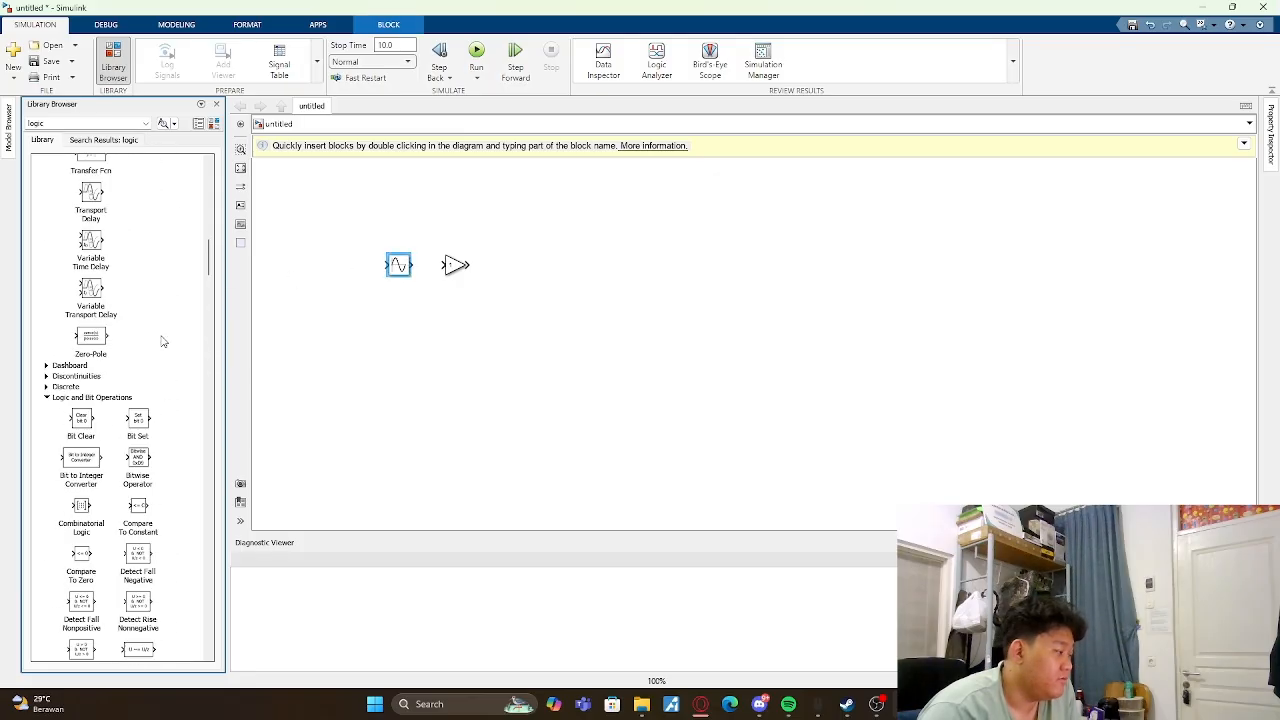
pyautogui.scroll(-10, 163, 342)
pyautogui.scroll(6, 163, 342)
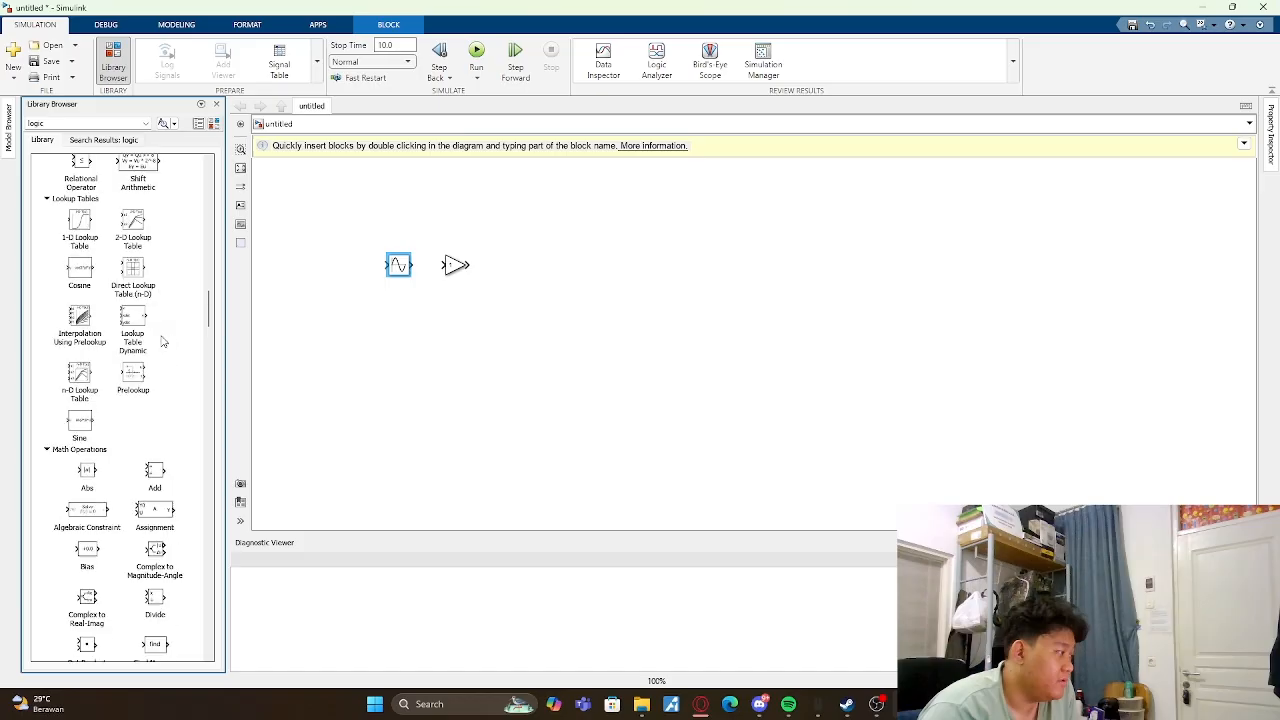
pyautogui.scroll(15, 163, 342)
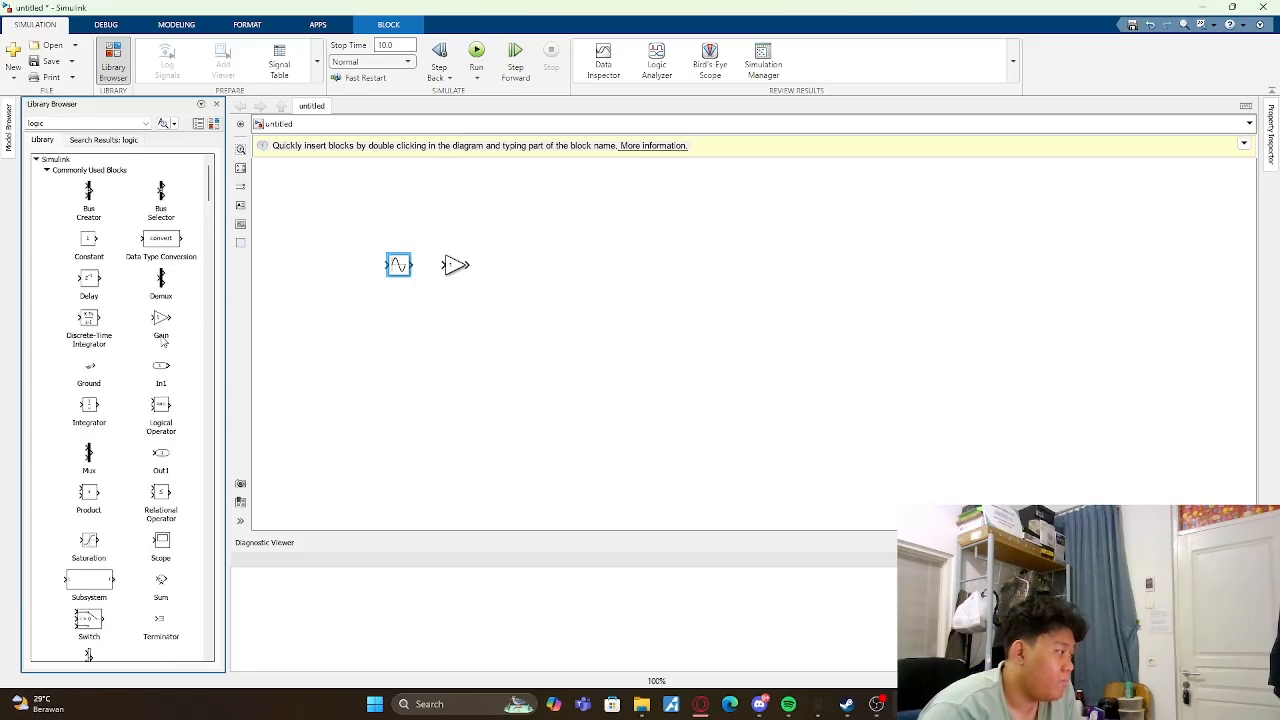
pyautogui.scroll(-20, 163, 342)
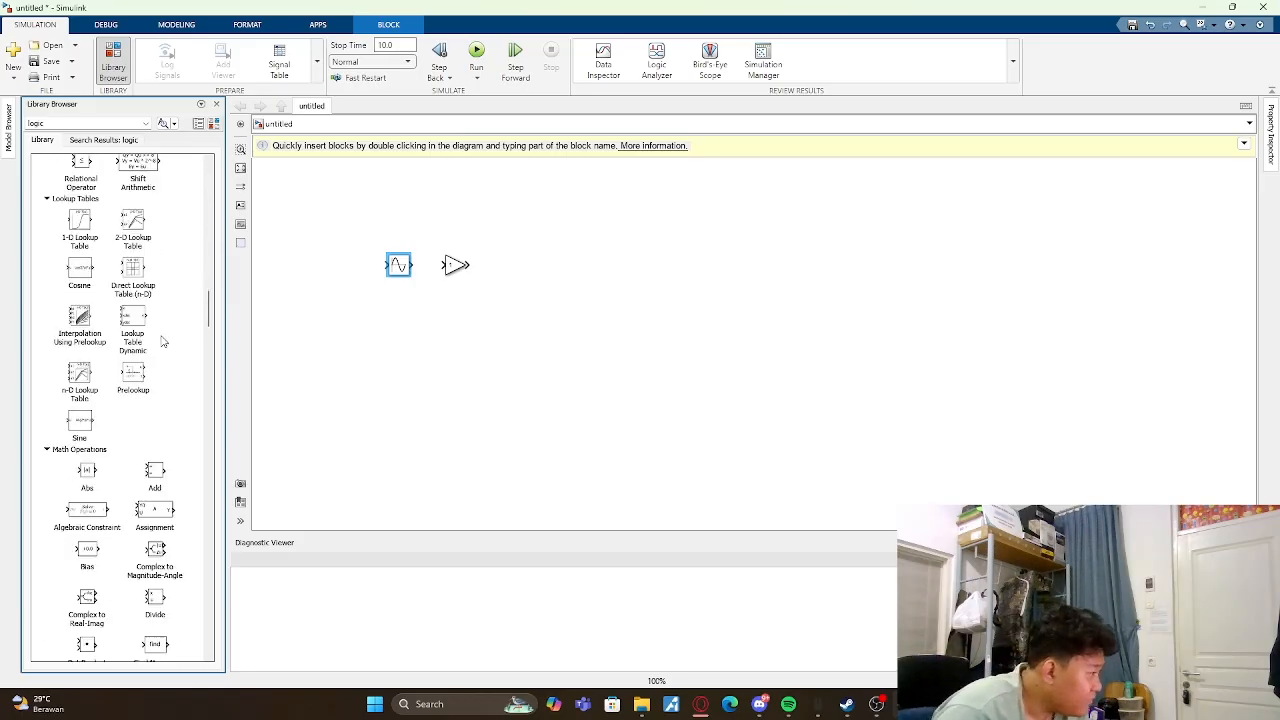
pyautogui.scroll(-15, 163, 342)
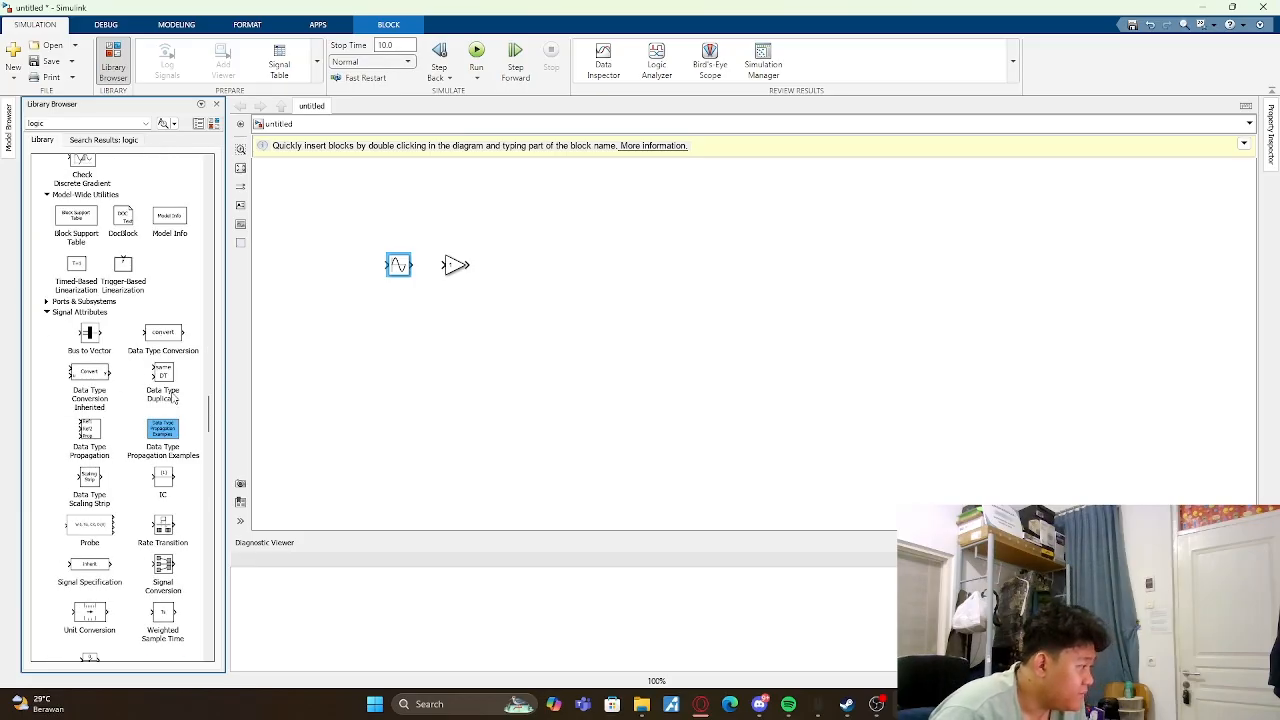
pyautogui.scroll(-12, 172, 397)
pyautogui.scroll(-10, 172, 397)
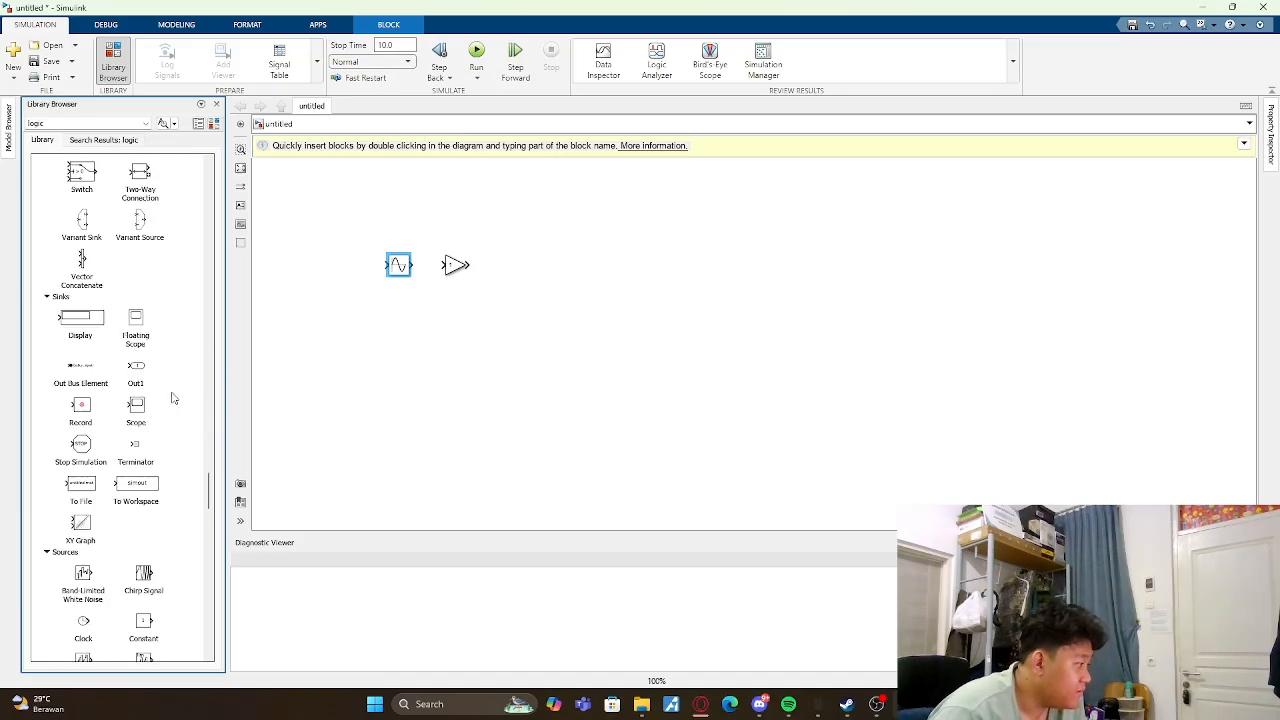
pyautogui.moveTo(136, 408); pyautogui.dragTo(528, 266)
# - Set the gain to 2 and connect the Sine Wave Function block through the Gain block to the Scope
pyautogui.doubleClick(454, 265)
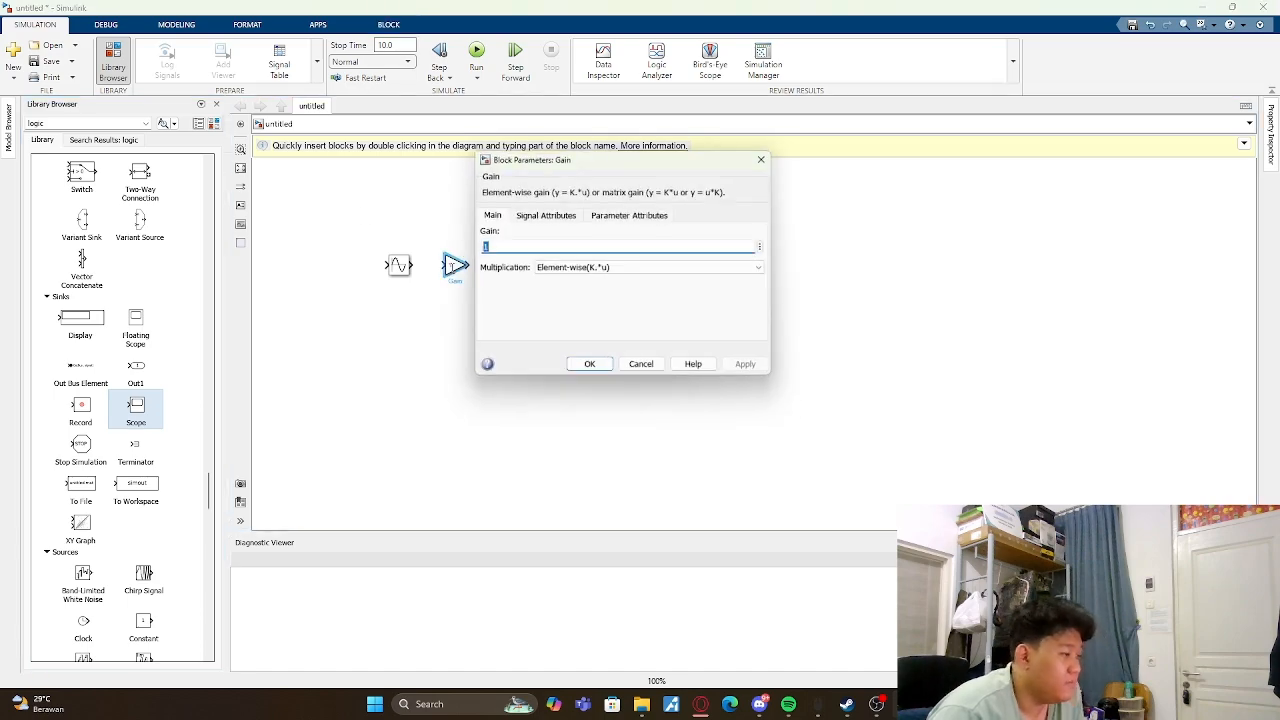
pyautogui.write('2')
pyautogui.press('Return')
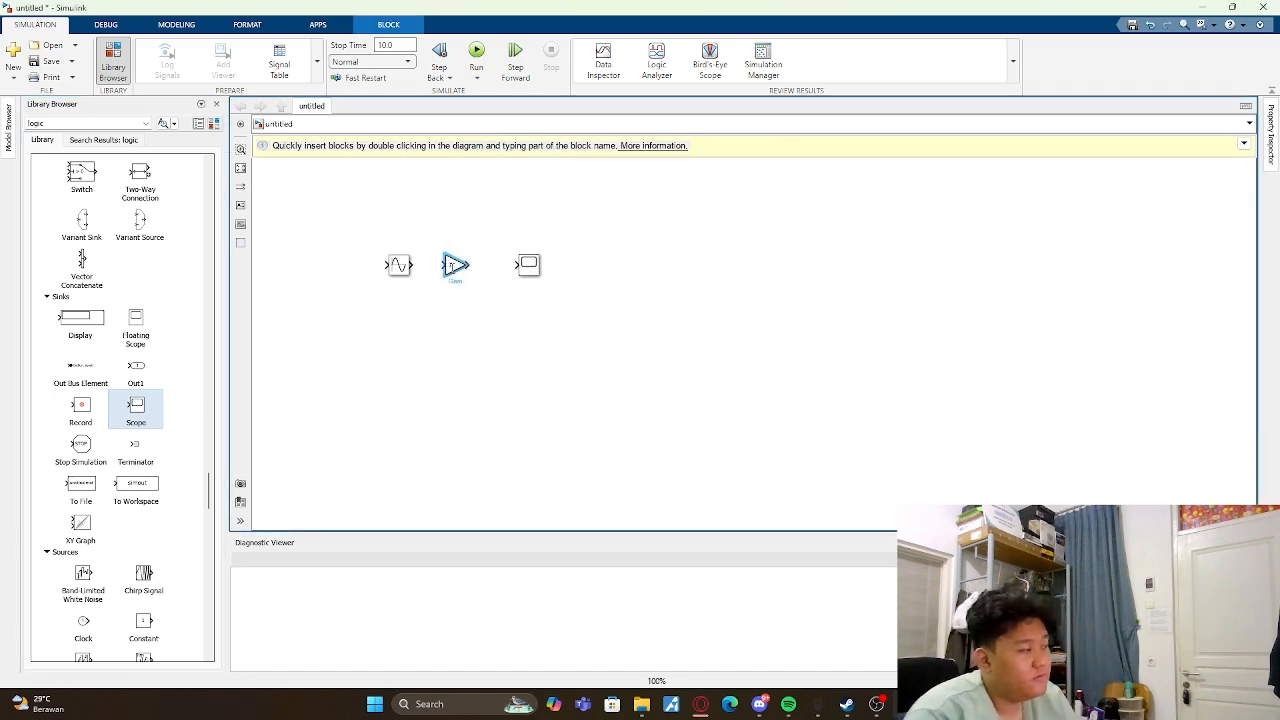
pyautogui.moveTo(412, 265); pyautogui.dragTo(512, 263)
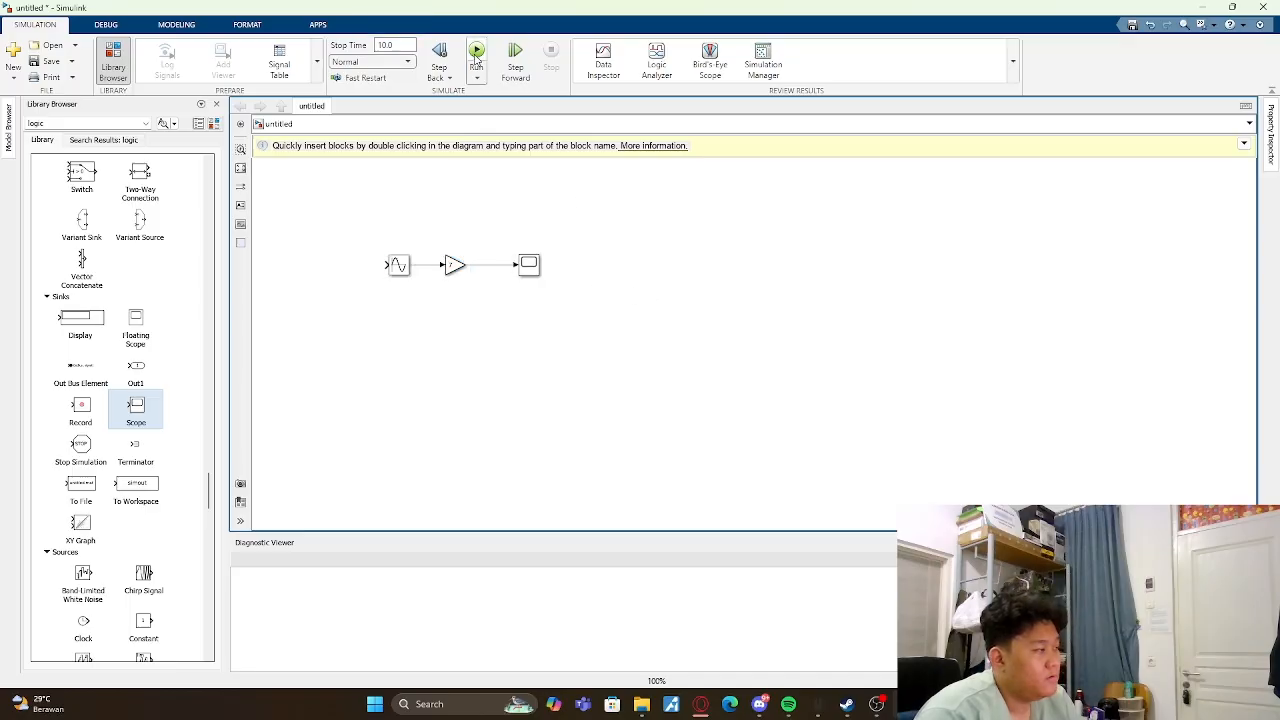
# - Examine the amplified sine signal in the Scope plot, and close the plot
pyautogui.click(527, 266)
pyautogui.doubleClick(538, 278)
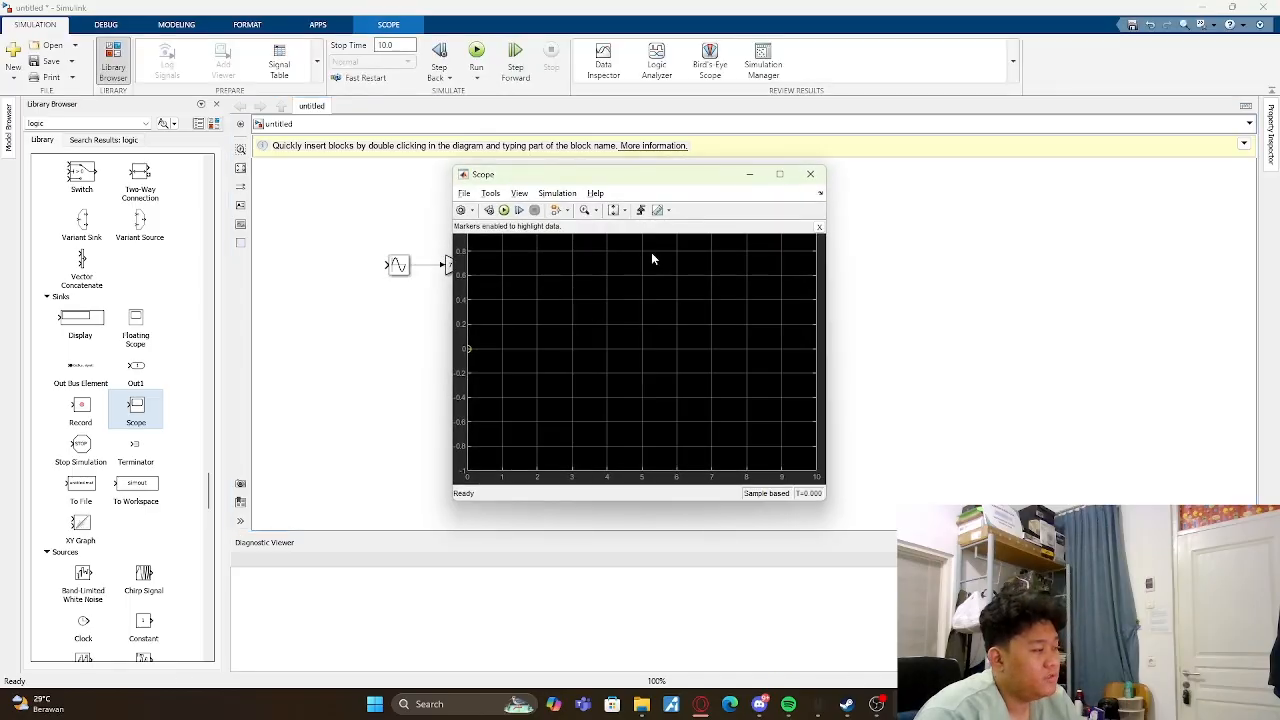
pyautogui.click(818, 172)
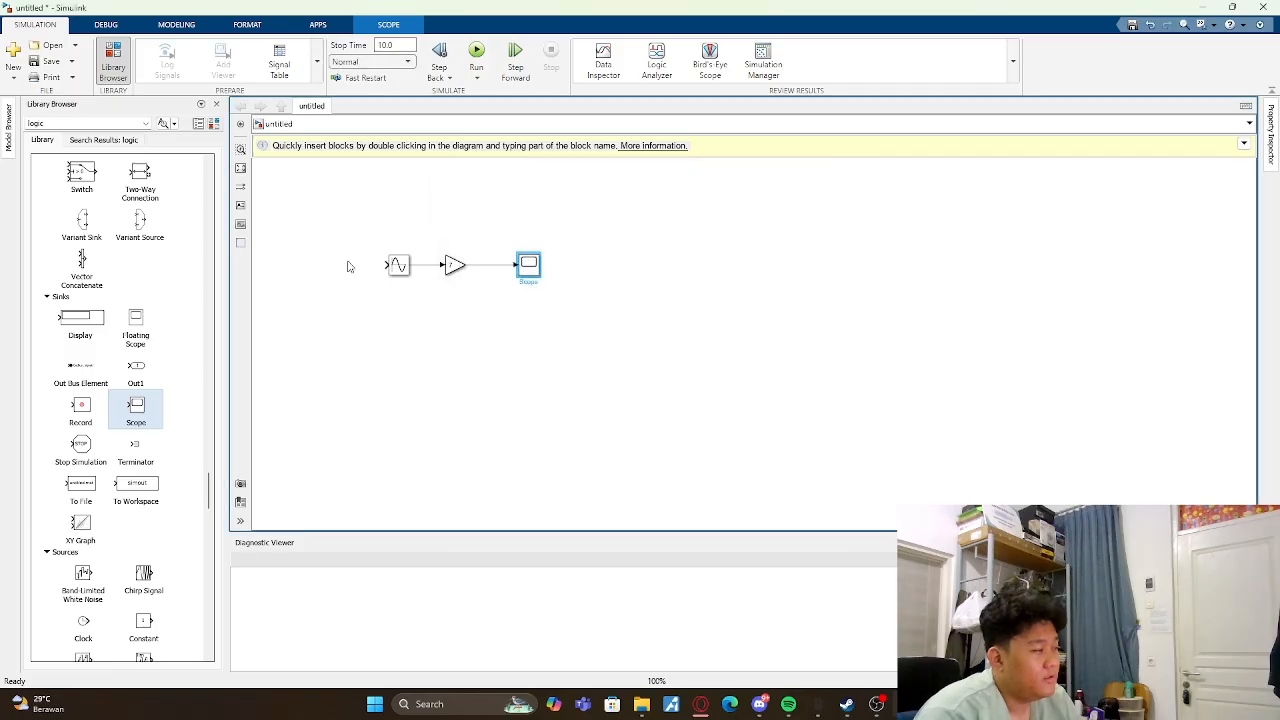
# - Move the Sine Wave Function block farther from the Gain block, run the simulation and check the Scope plot
pyautogui.moveTo(404, 272); pyautogui.dragTo(364, 272)
pyautogui.scroll(4, 118, 303)
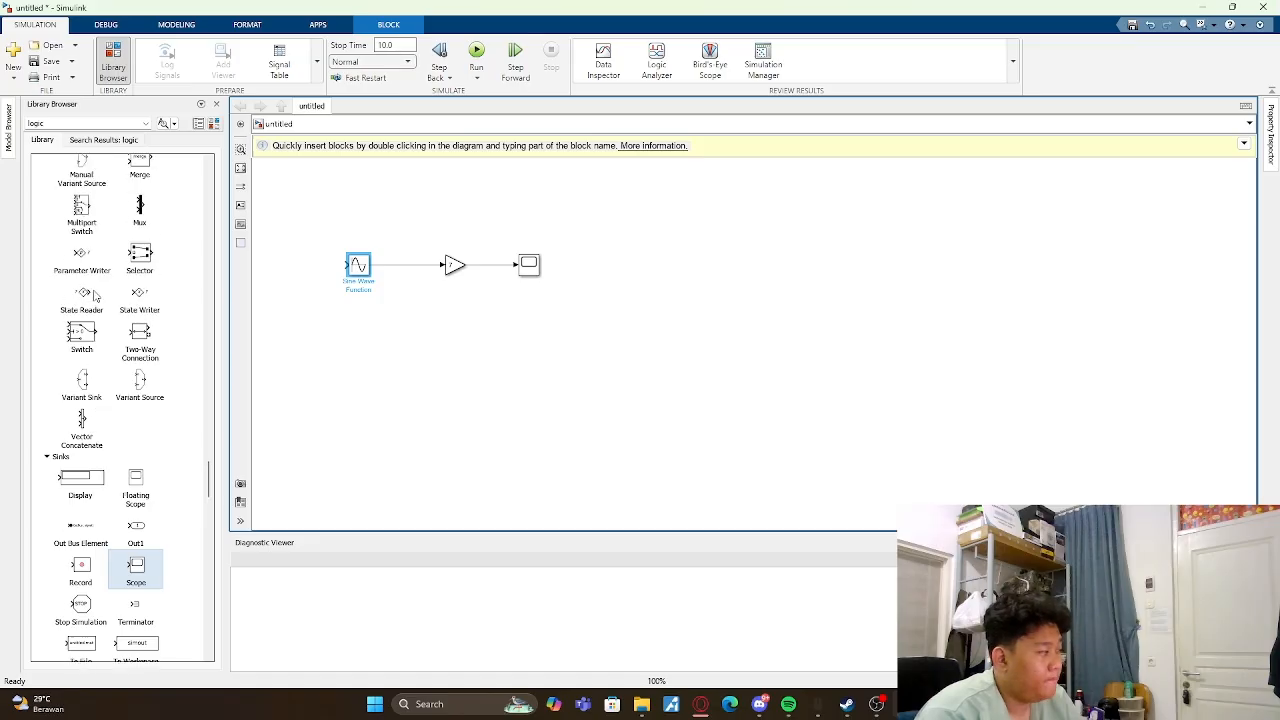
pyautogui.click(476, 55)
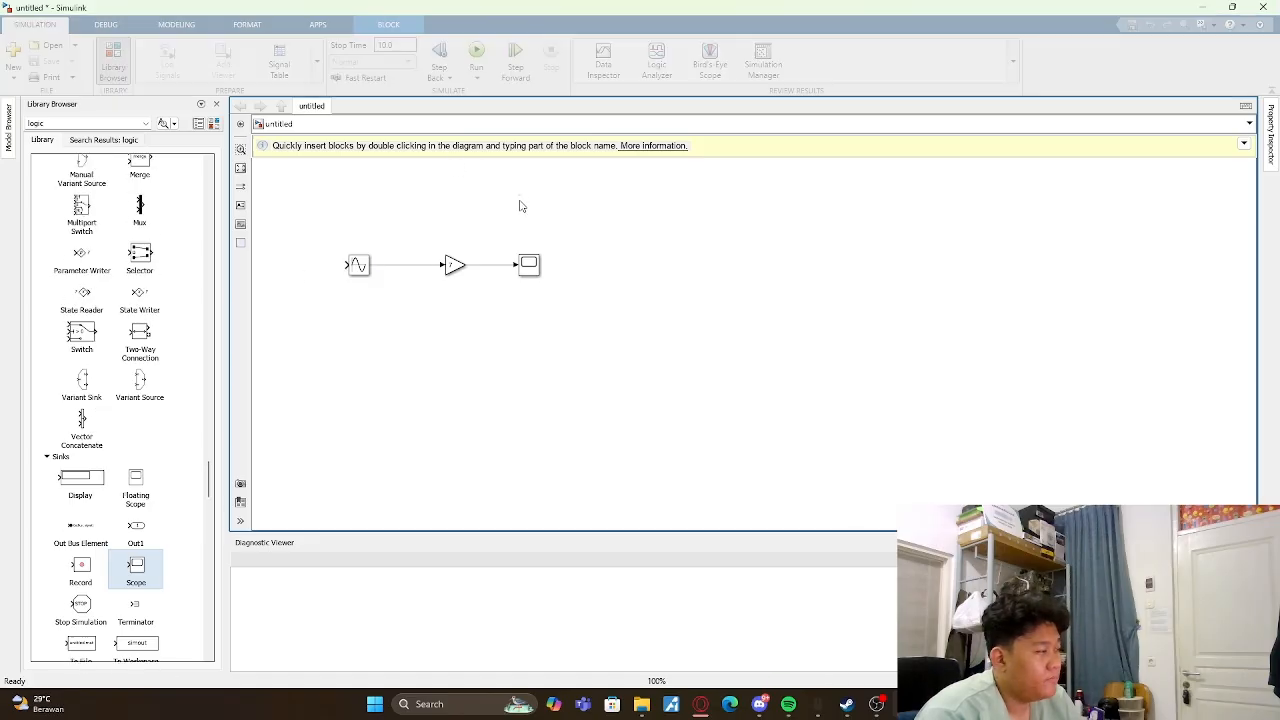
pyautogui.doubleClick(530, 263)
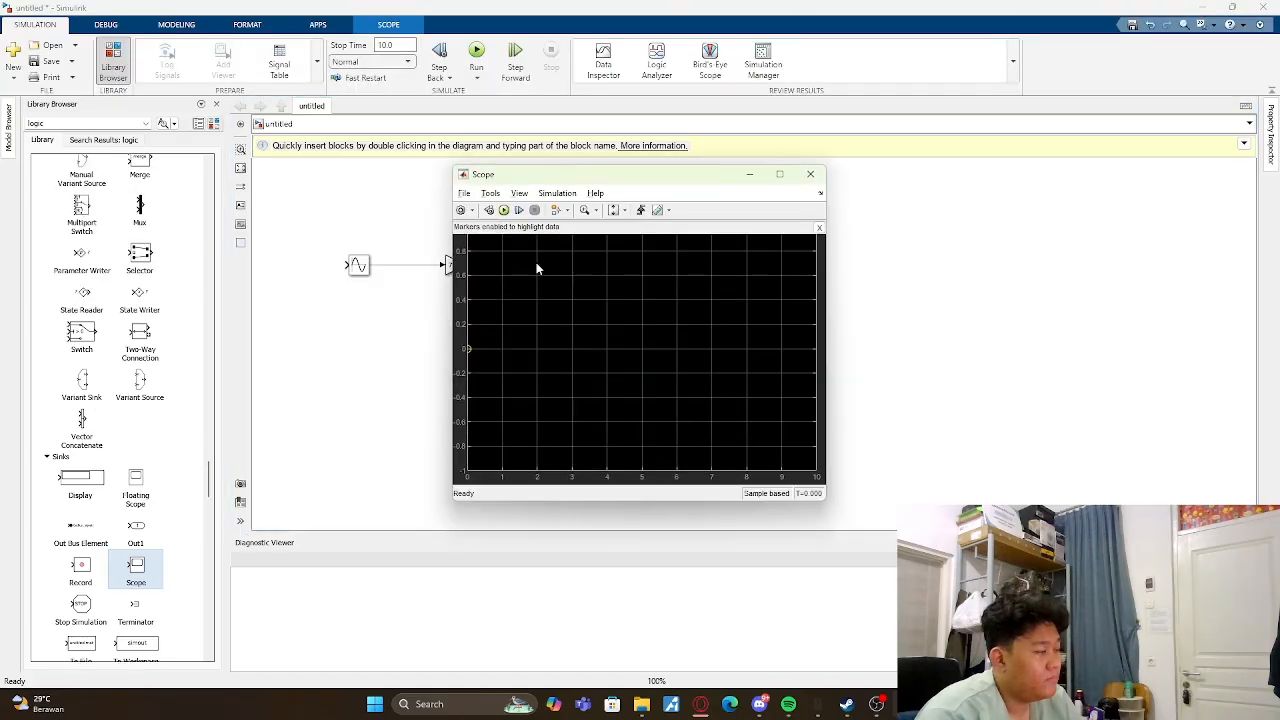
pyautogui.click(810, 174)
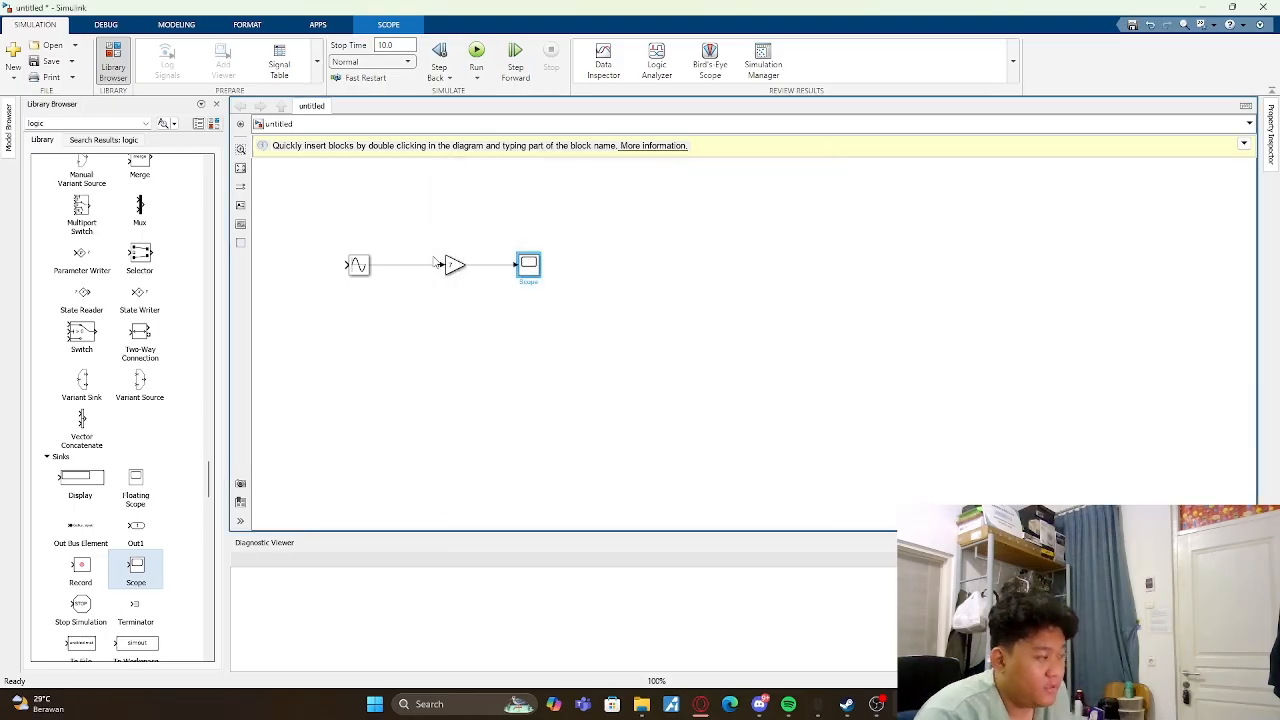
# - Set the gain to 3, rerun the simulation and check the Scope plot
pyautogui.doubleClick(452, 264)
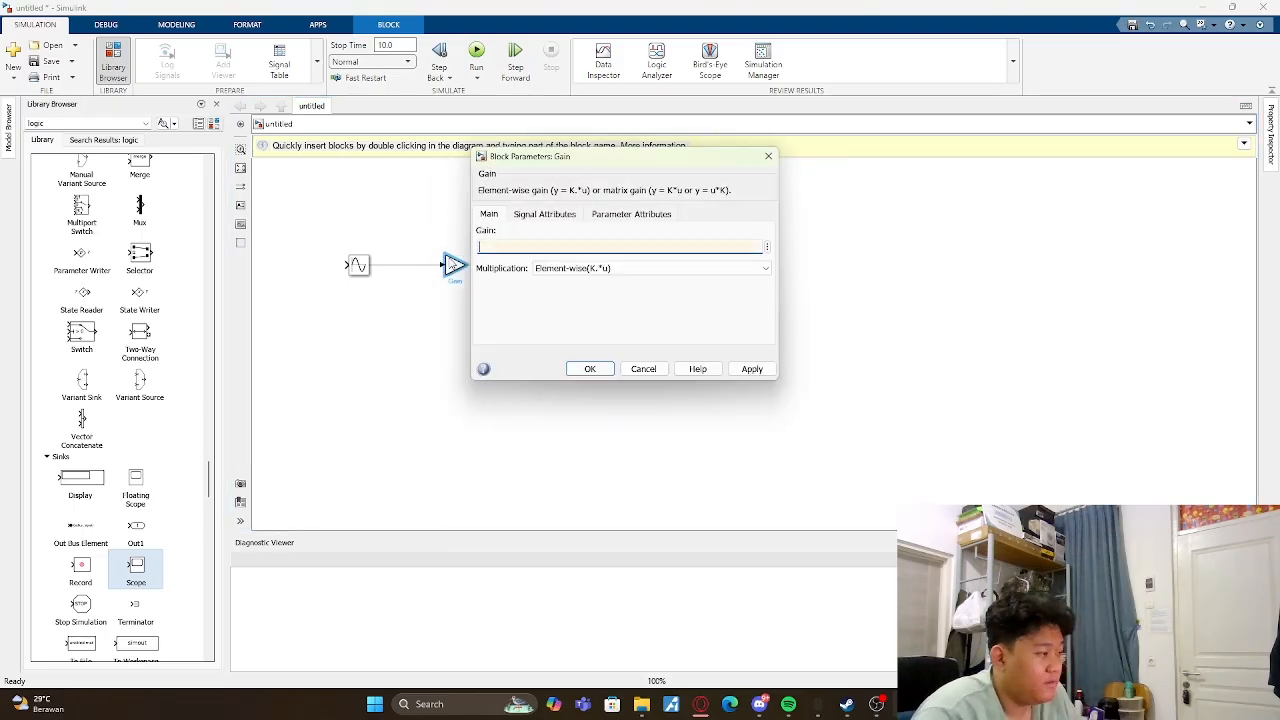
pyautogui.write('3')
pyautogui.press('Return')
pyautogui.click(476, 50)
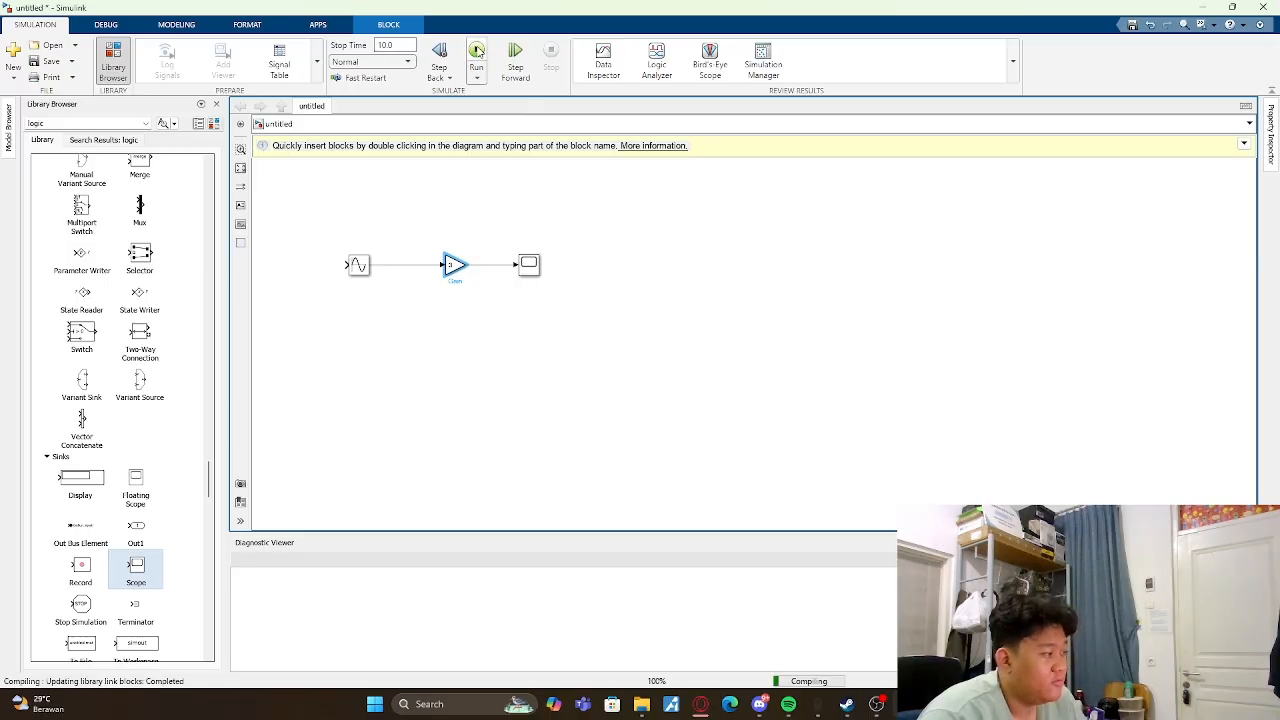
pyautogui.doubleClick(527, 260)
pyautogui.click(817, 171)
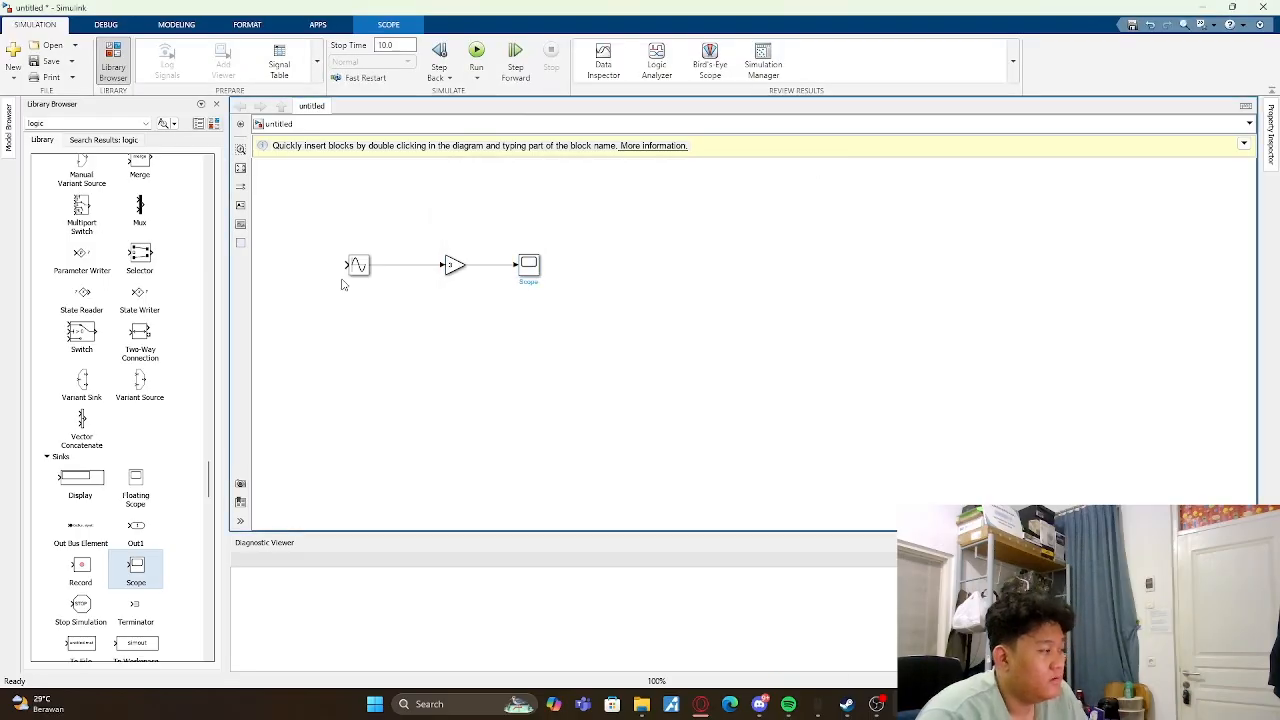
# - Replace the Sine Wave Function block with a Sine Wave block from the Sources library, feeding the Gain block
pyautogui.click(363, 265)
pyautogui.click(408, 314)
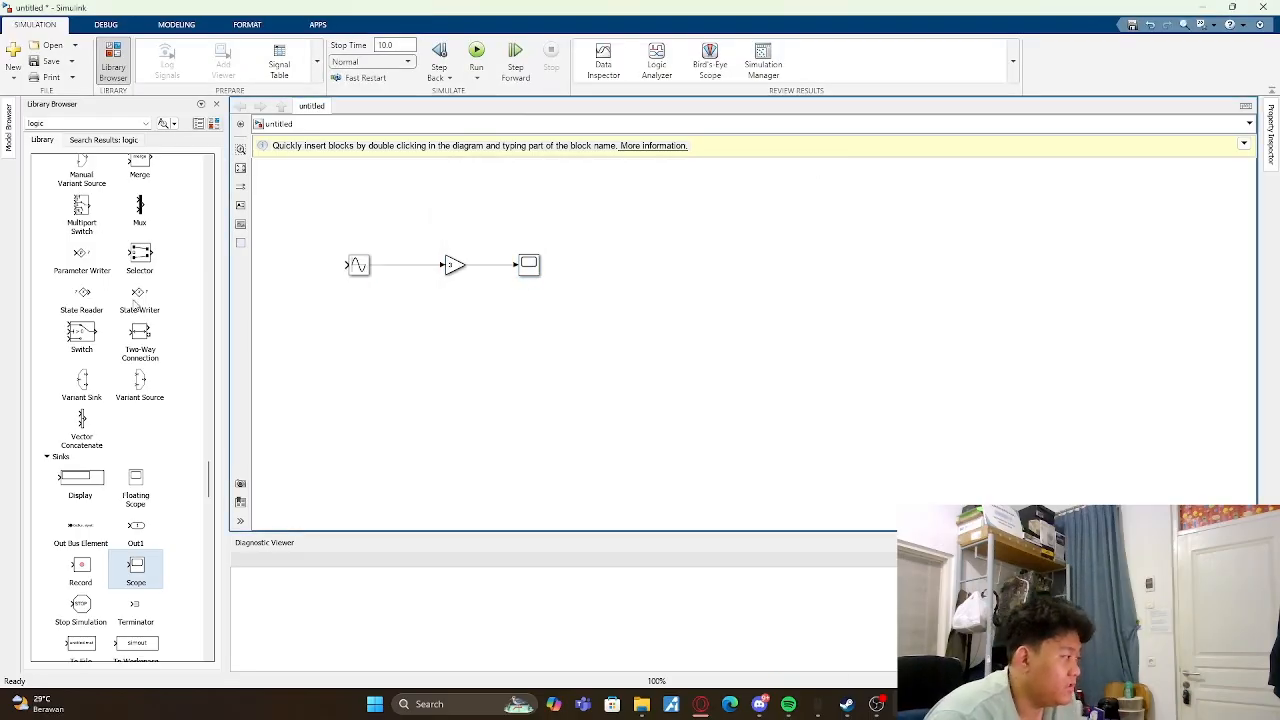
pyautogui.scroll(4, 133, 304)
pyautogui.scroll(-15, 133, 304)
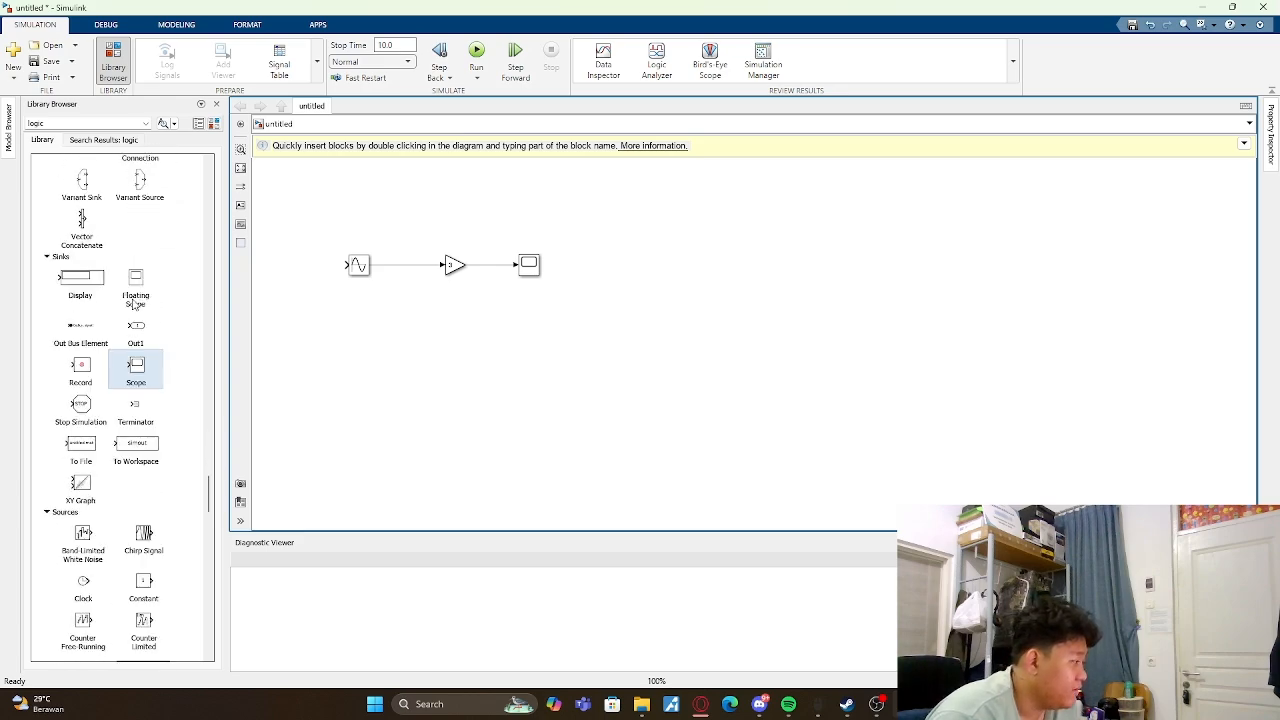
pyautogui.scroll(4, 133, 304)
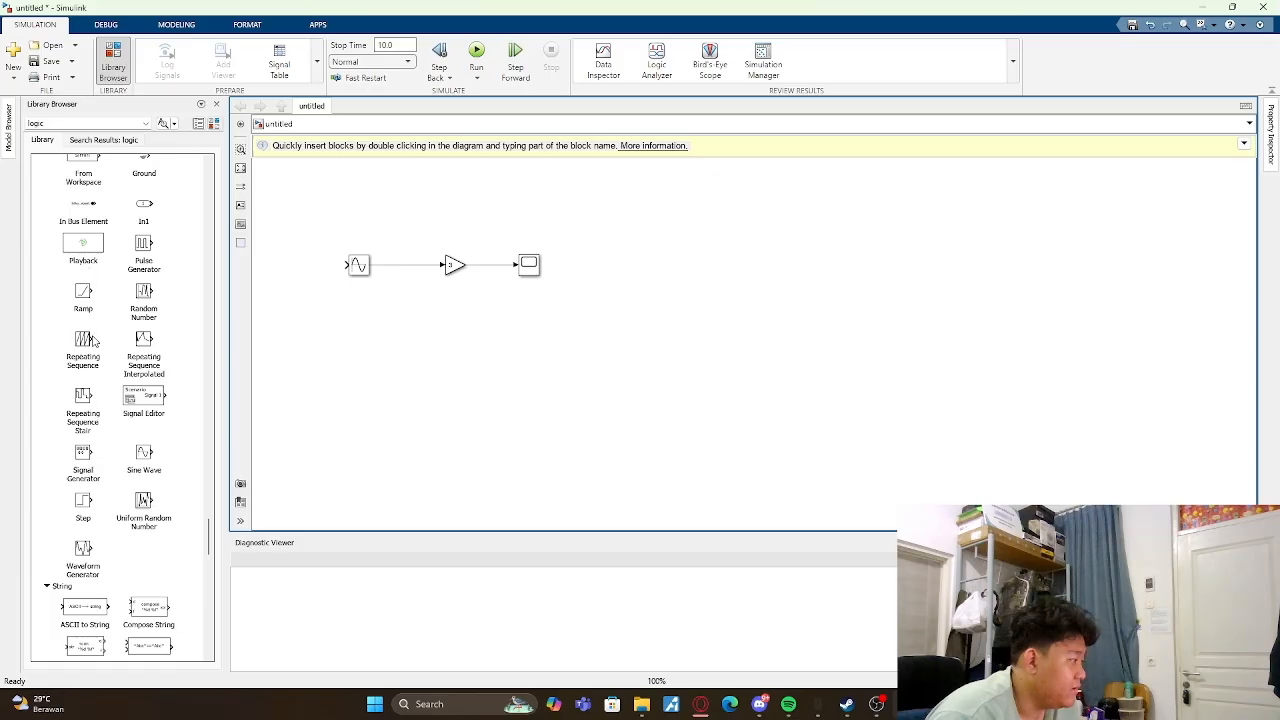
pyautogui.scroll(3, 95, 382)
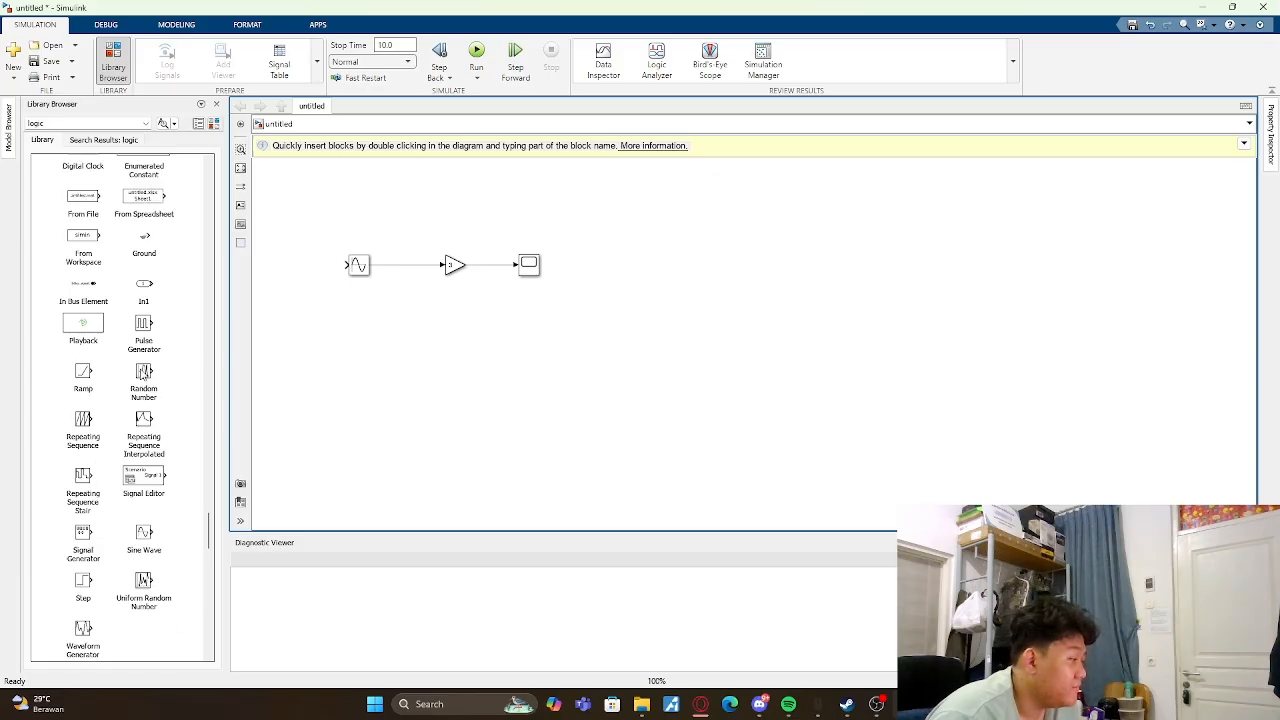
pyautogui.click(358, 266)
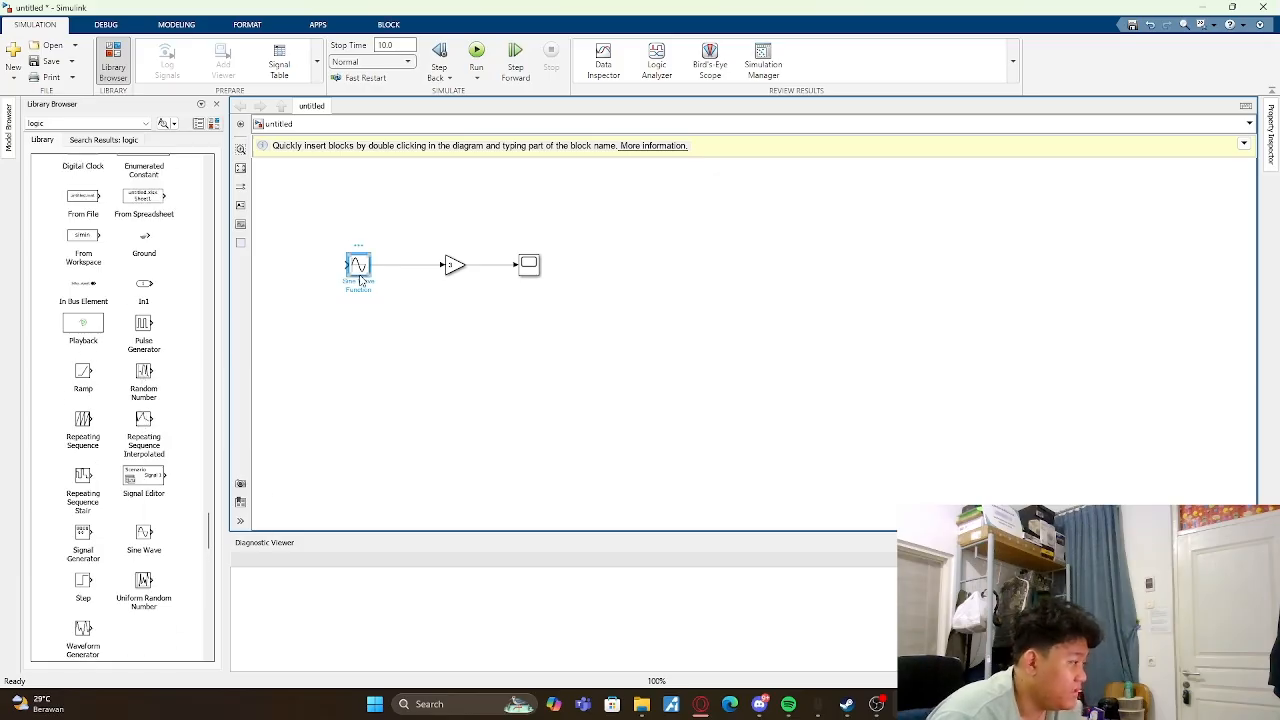
pyautogui.rightClick(358, 267)
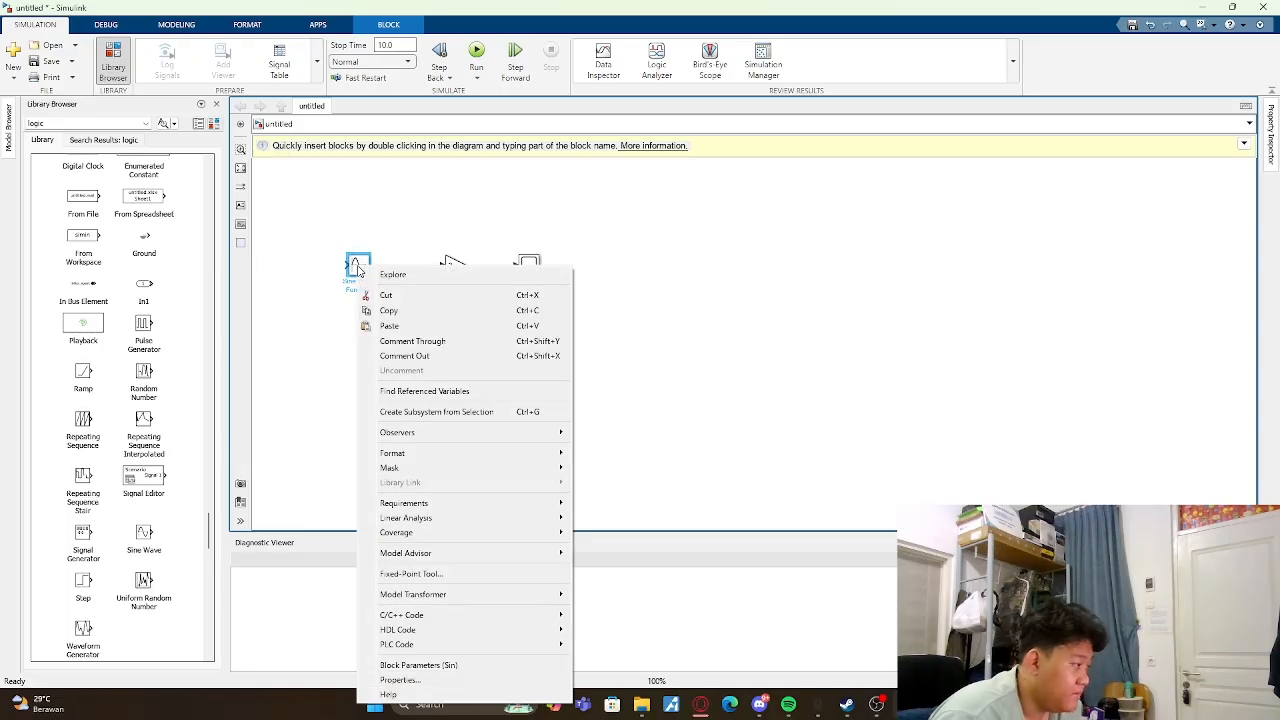
pyautogui.click(386, 295)
pyautogui.moveTo(153, 533); pyautogui.dragTo(356, 268)
pyautogui.click(388, 311)
pyautogui.click(362, 222)
# - Simulate the model with the Sine Wave source and examine the amplified waveform in the Scope
pyautogui.click(477, 52)
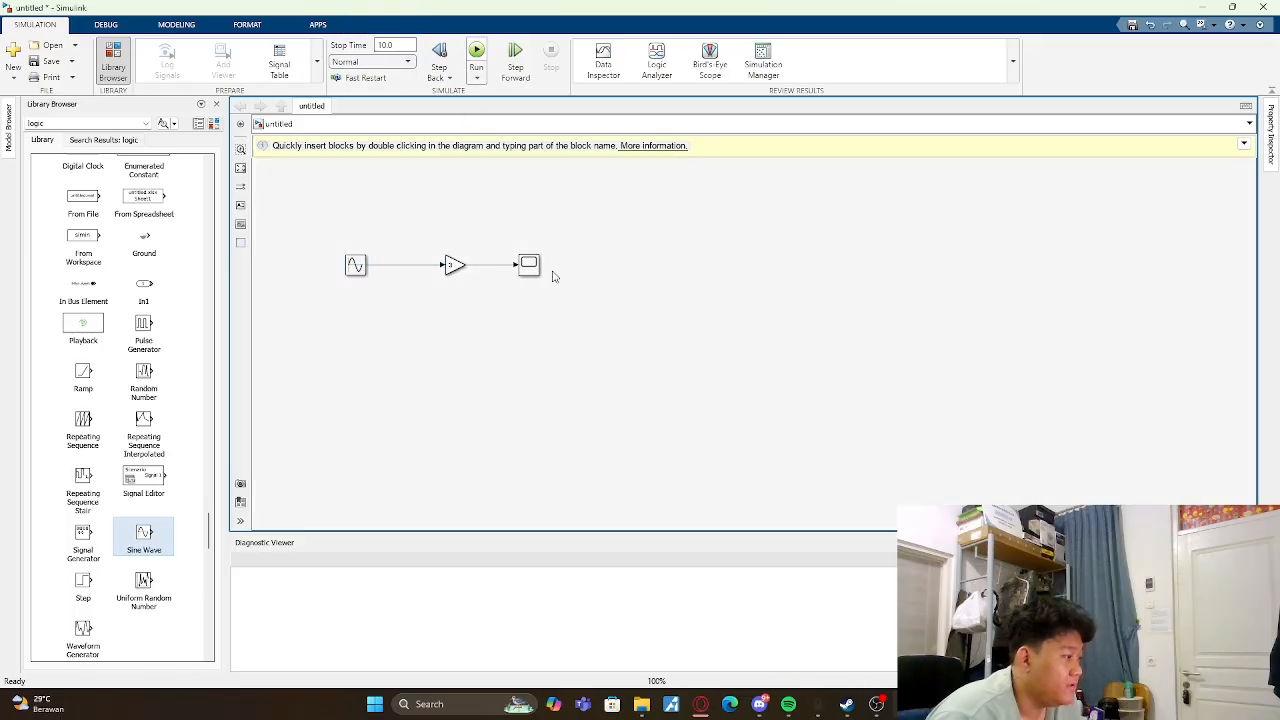
pyautogui.doubleClick(529, 264)
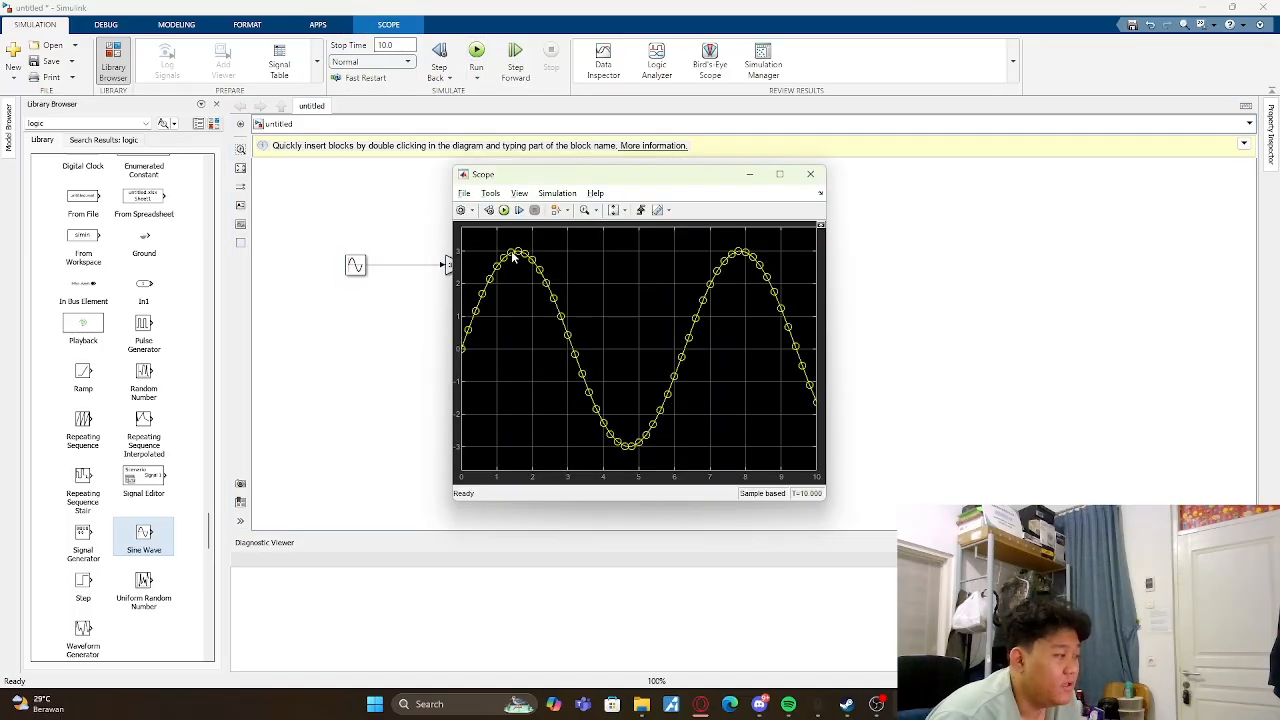
pyautogui.click(810, 174)
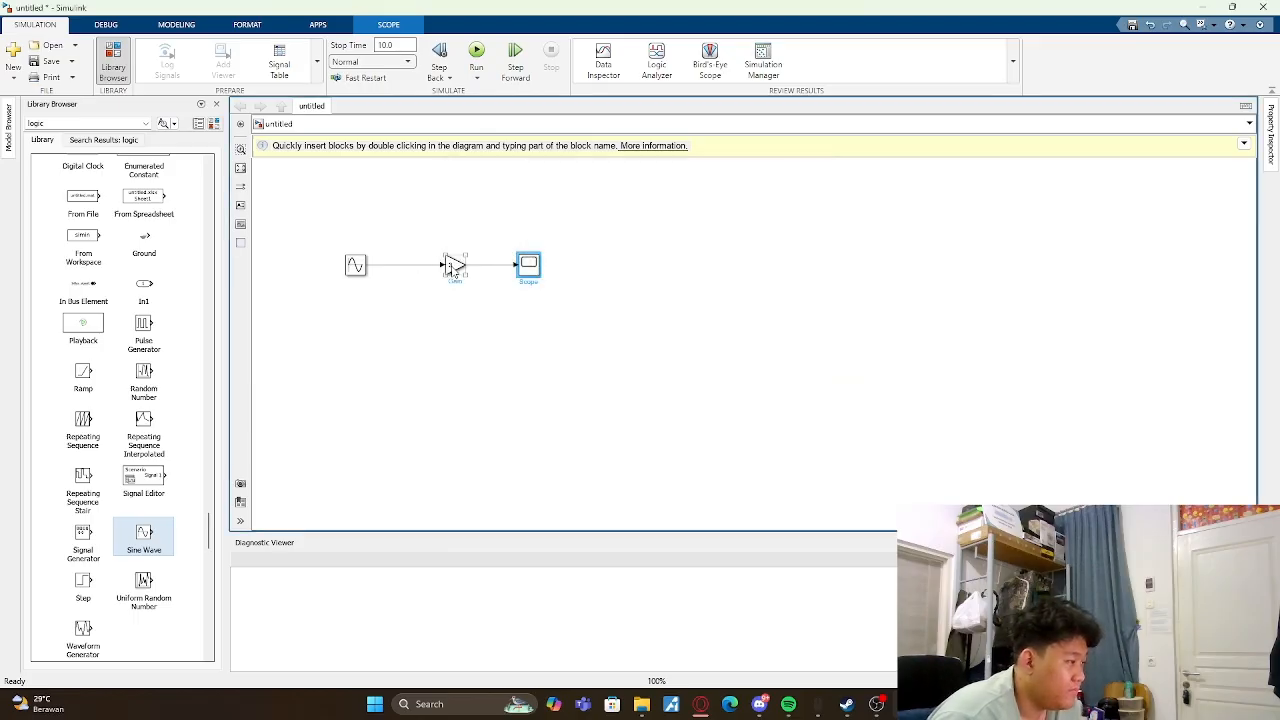
# - Set the Gain block's gain to 1 and check the resulting sine waveform in the Scope
pyautogui.doubleClick(452, 265)
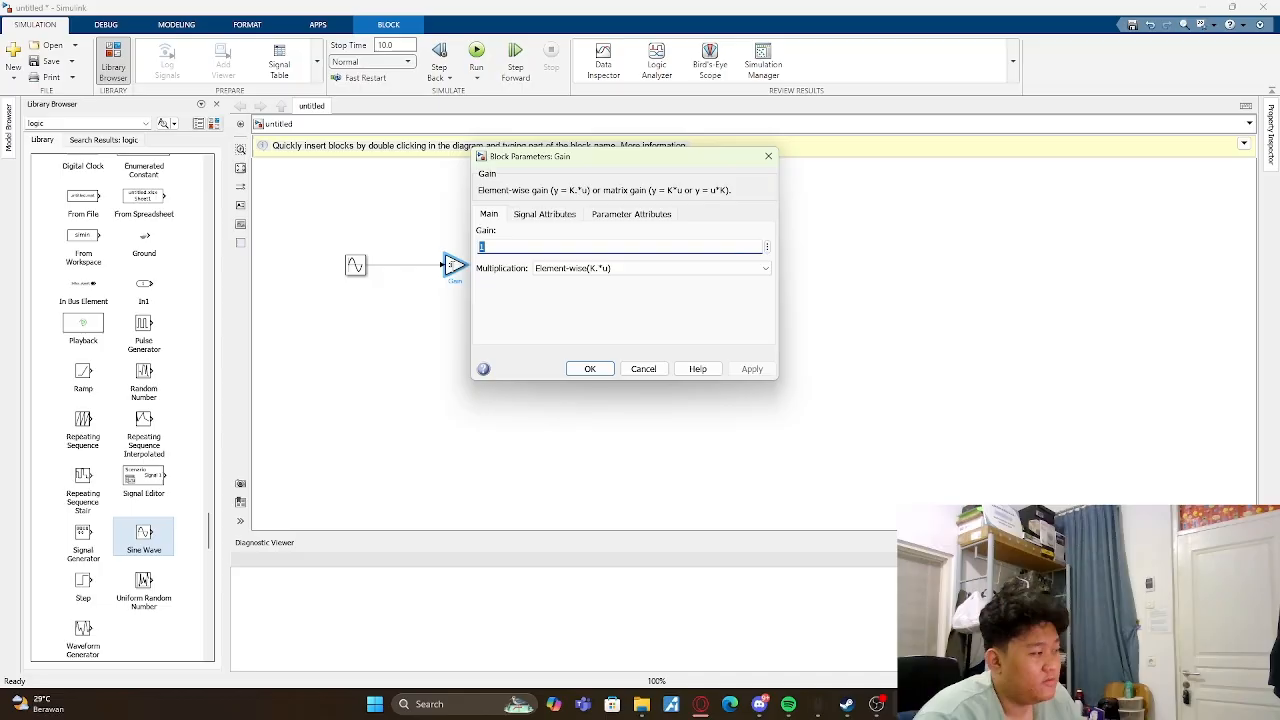
pyautogui.press('Return')
pyautogui.doubleClick(532, 268)
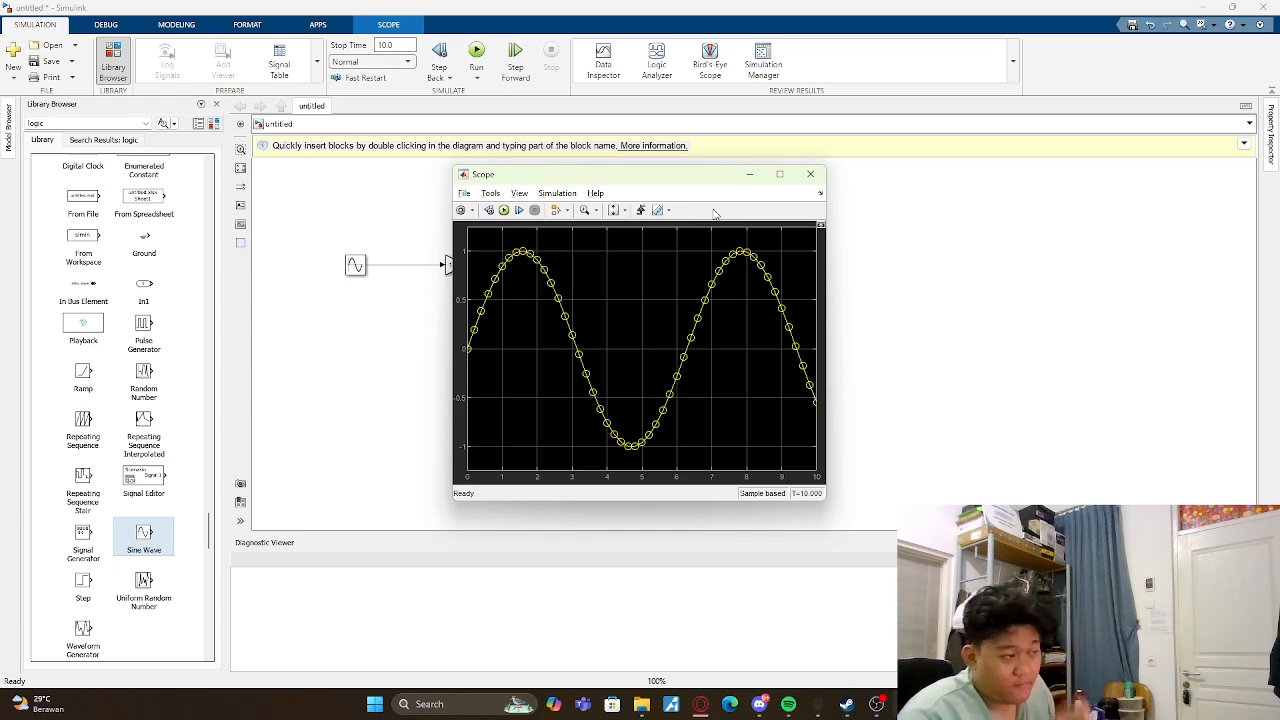
pyautogui.click(749, 174)
# - Switch to the MATLAB main window and close the leftover Block Parameters windows
pyautogui.moveTo(700, 704)
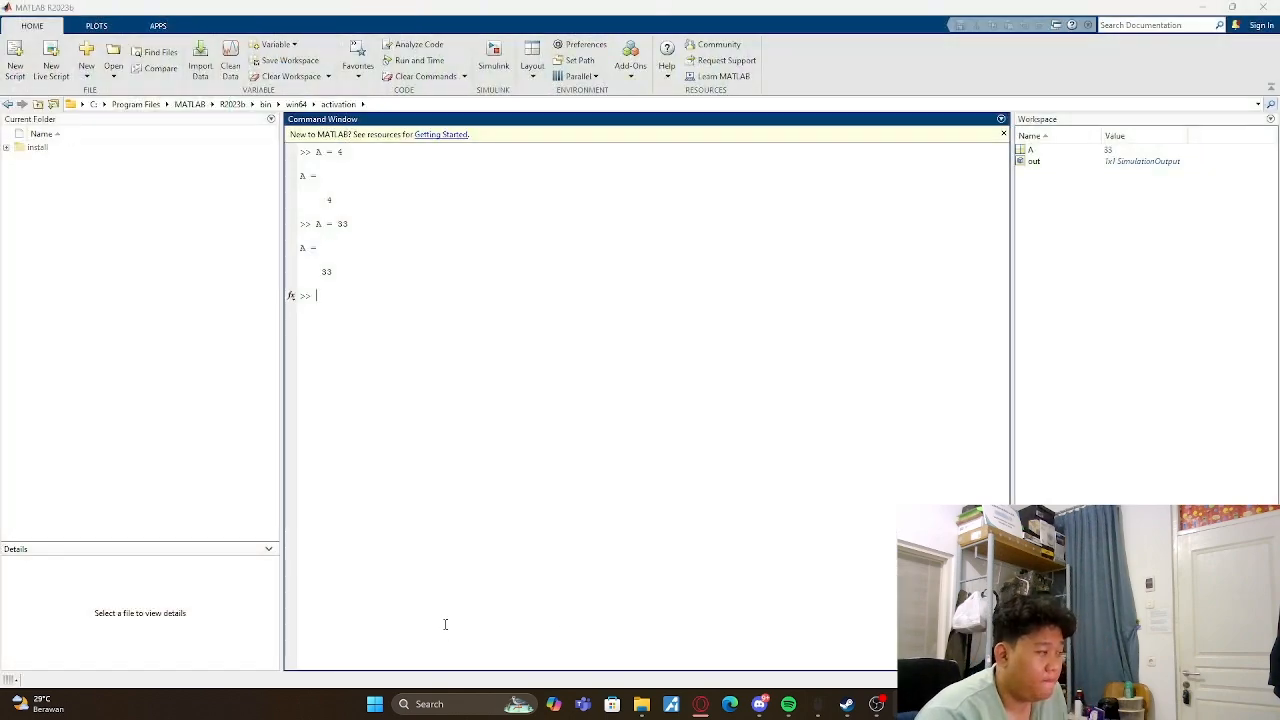
pyautogui.click(425, 672)
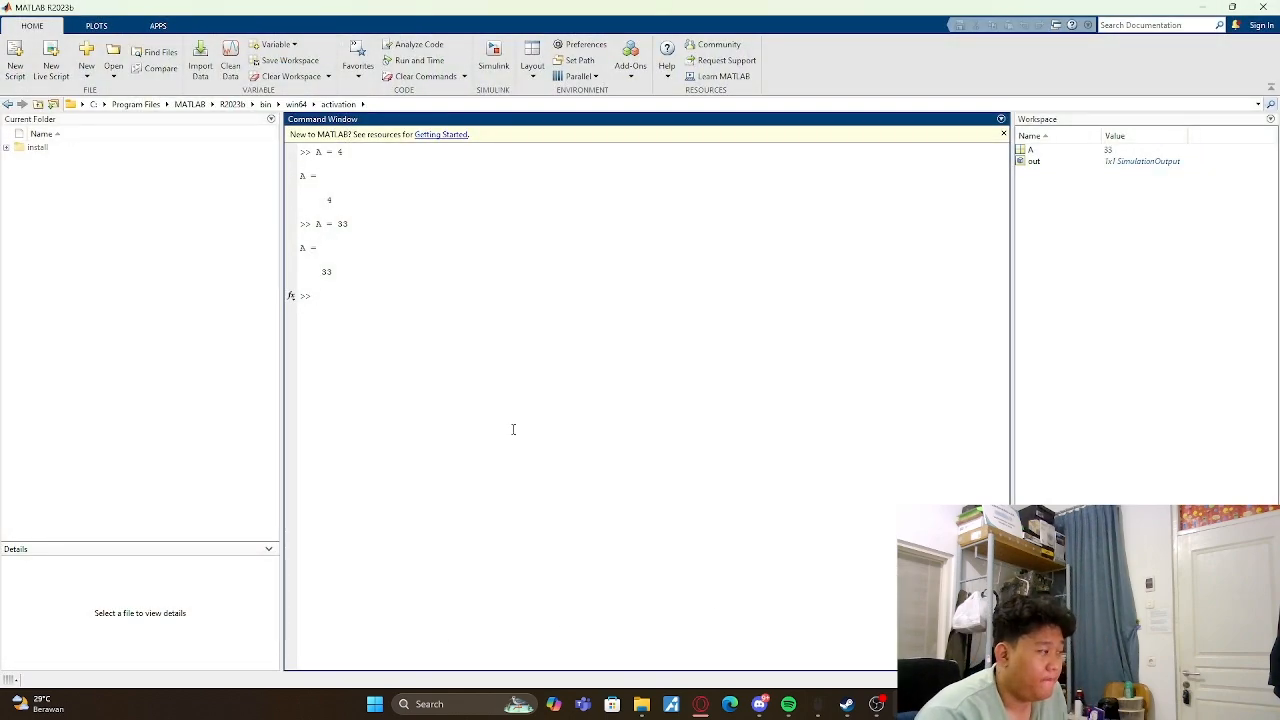
pyautogui.moveTo(700, 704)
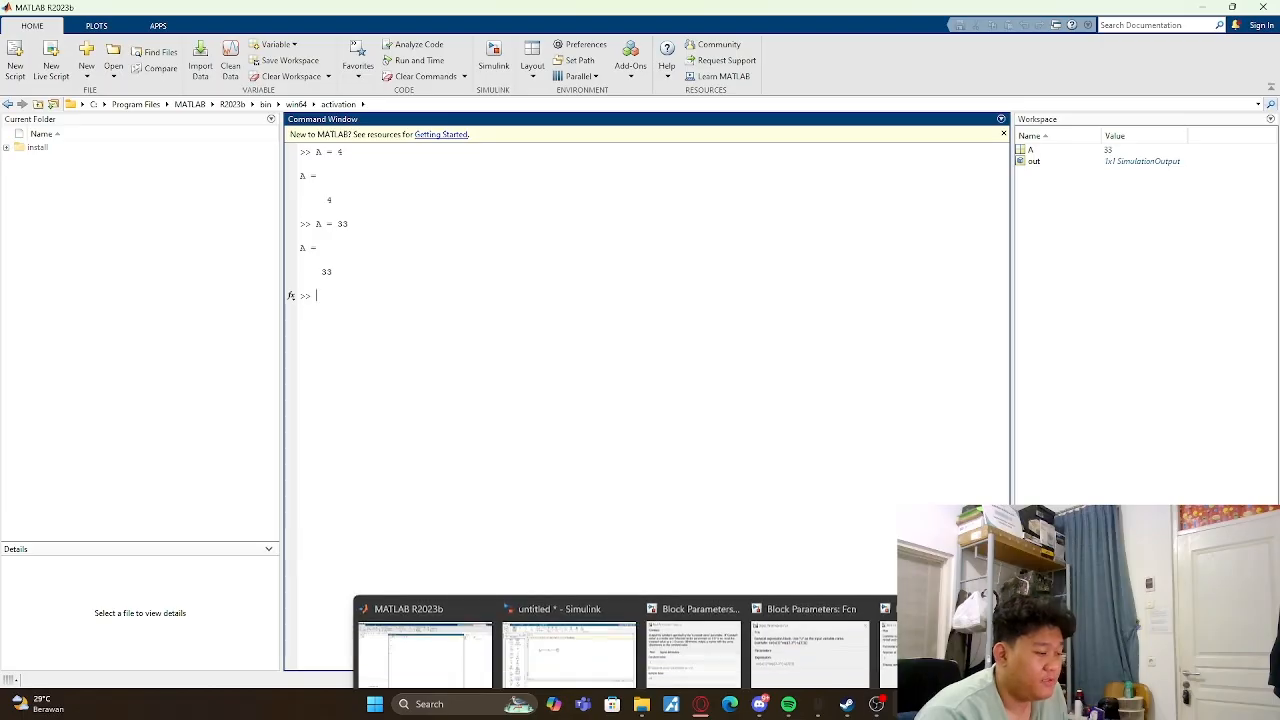
pyautogui.click(862, 589)
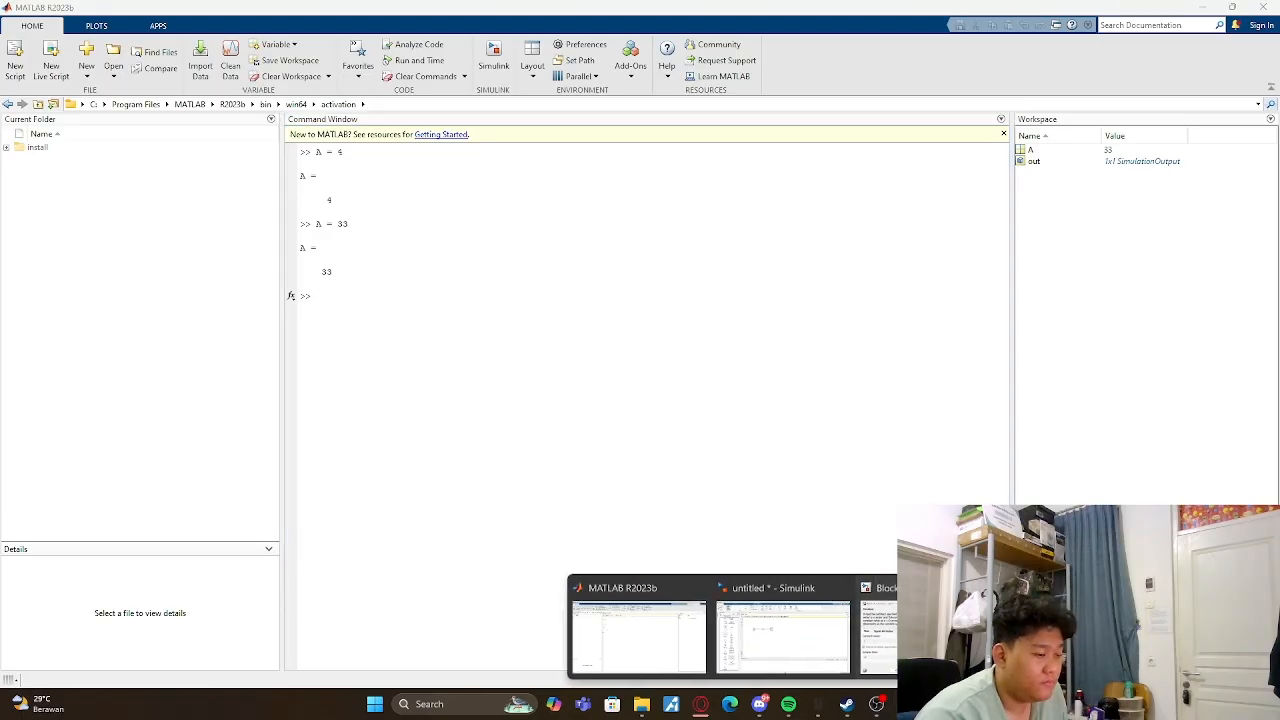
pyautogui.click(950, 588)
pyautogui.click(982, 588)
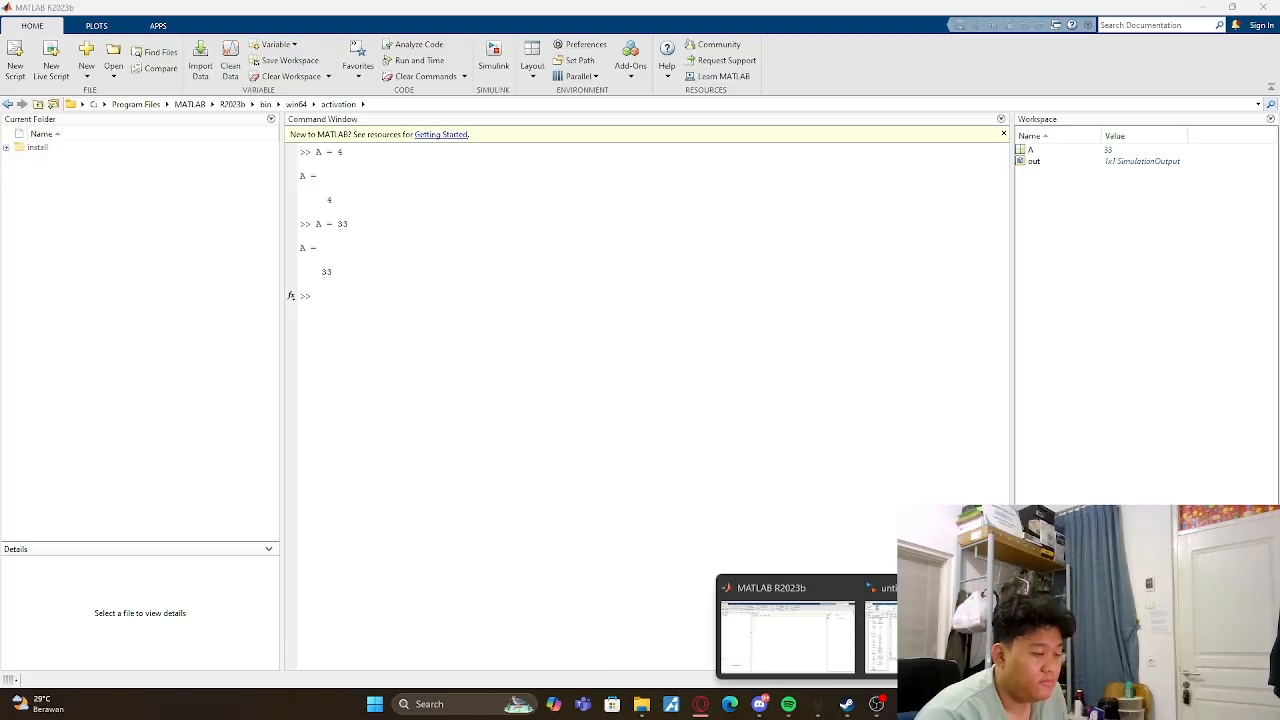
# - Clear the workspace variables with clear and empty the Command Window with clc
pyautogui.click(559, 325)
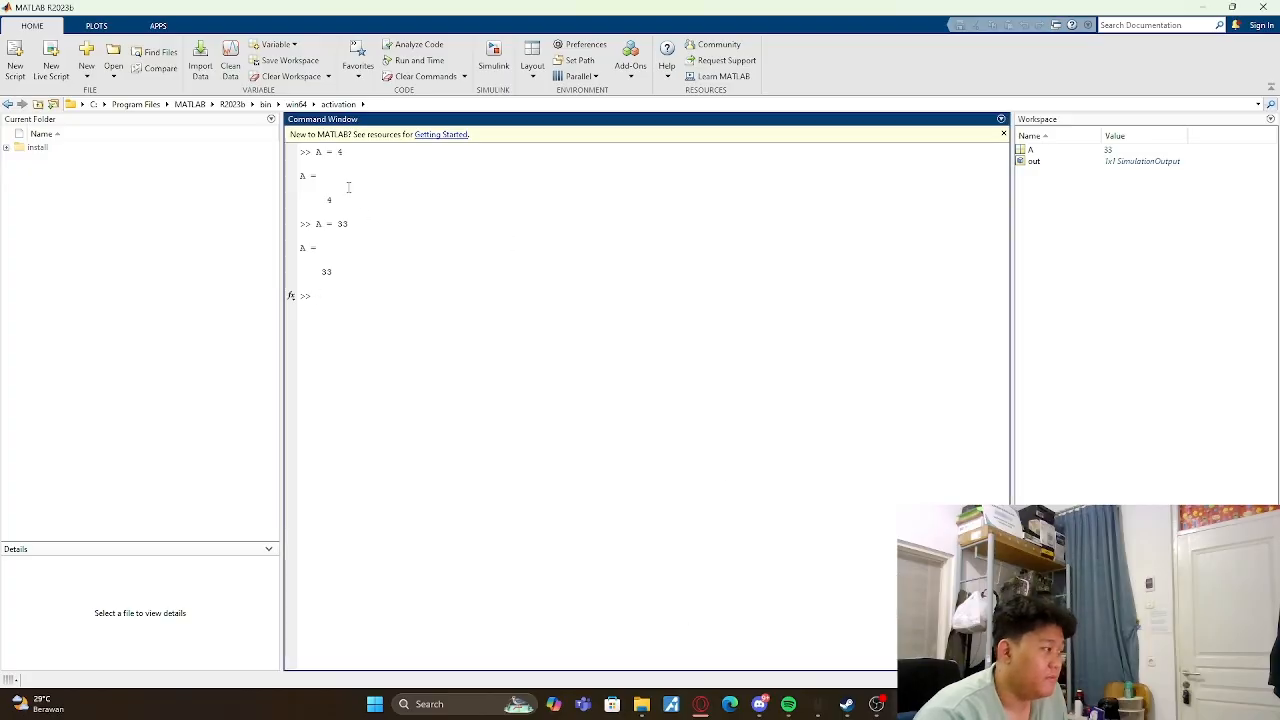
pyautogui.write('clear')
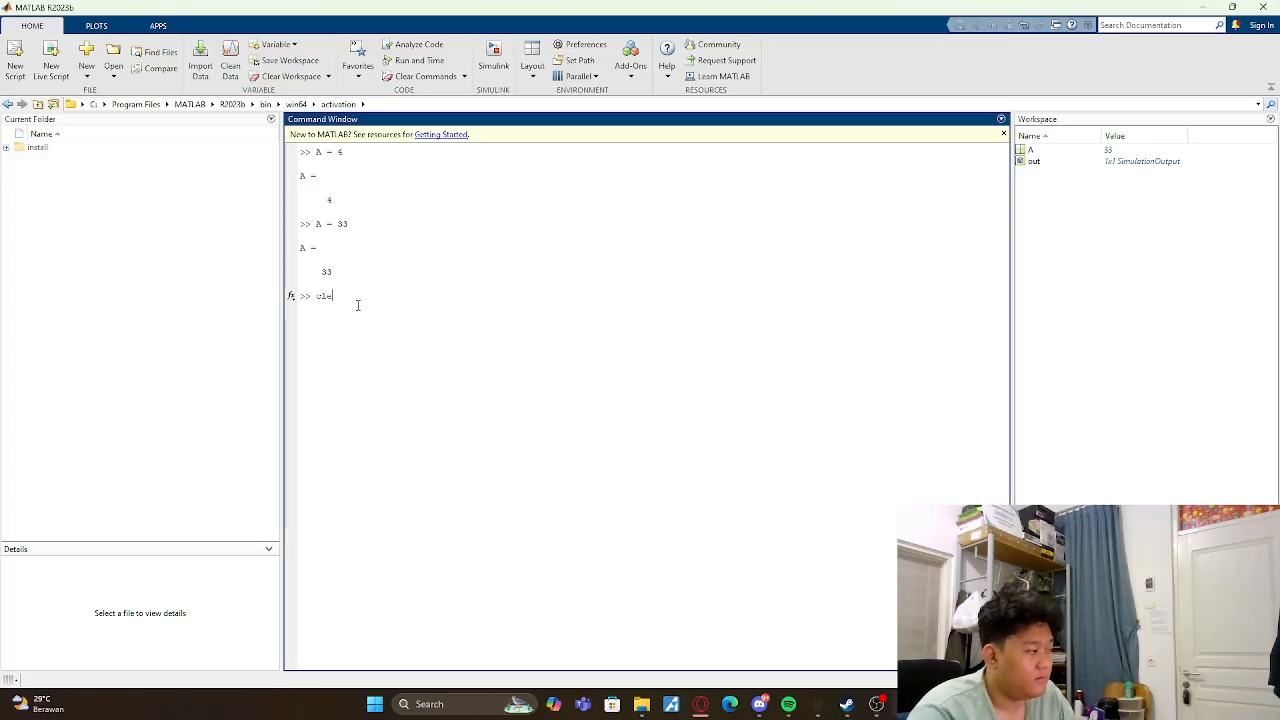
pyautogui.press('Return')
pyautogui.write('clc')
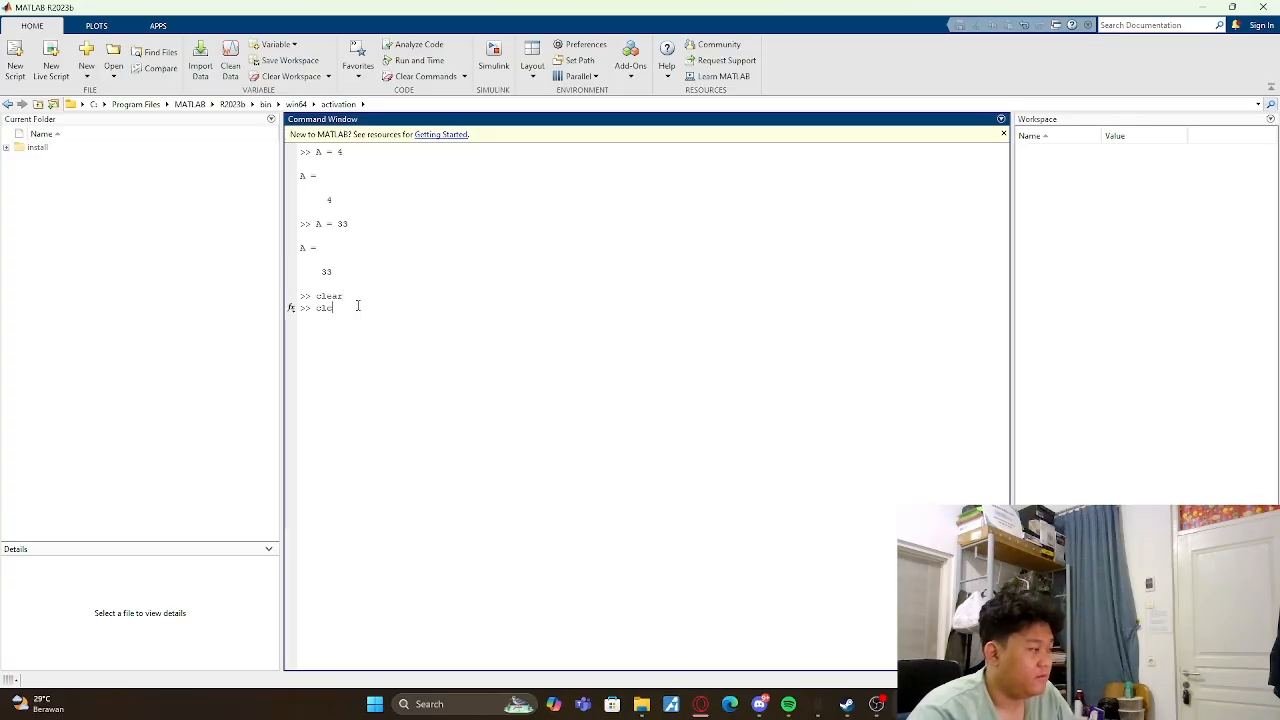
pyautogui.press('Return')
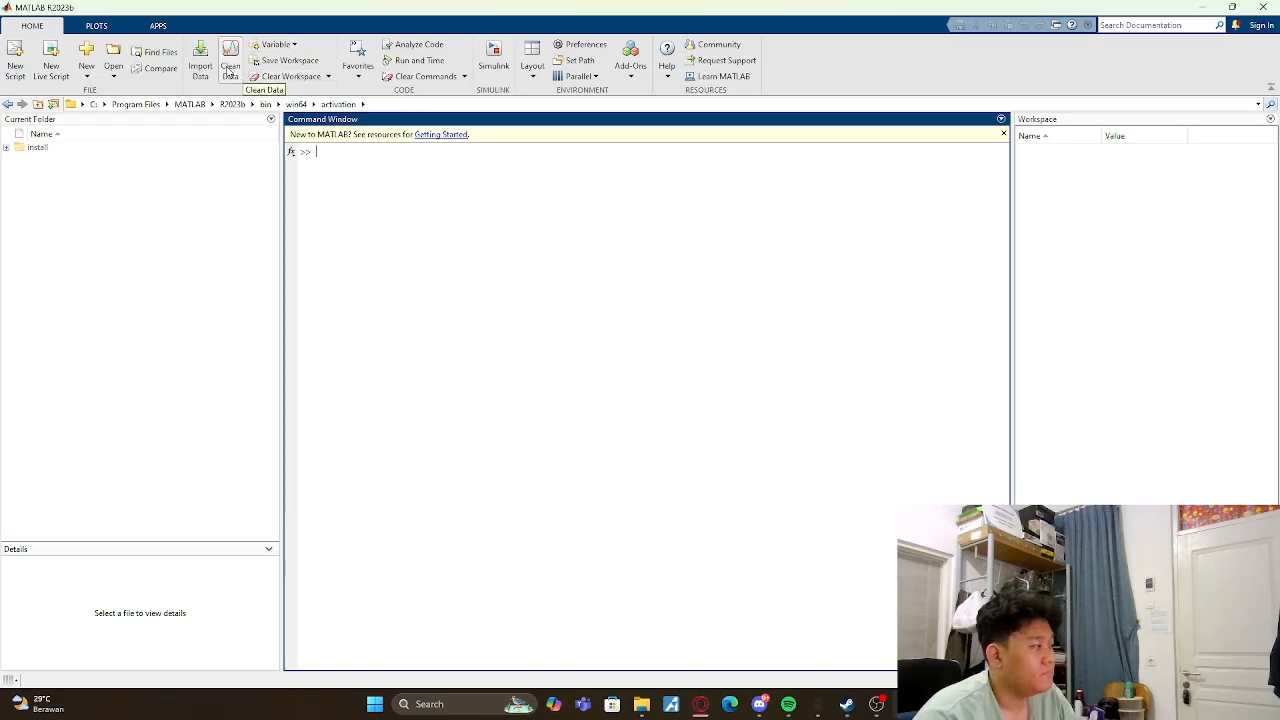
# - Create a new blank script that assigns x=2, y=3 and z=4 on separate lines
pyautogui.click(15, 60)
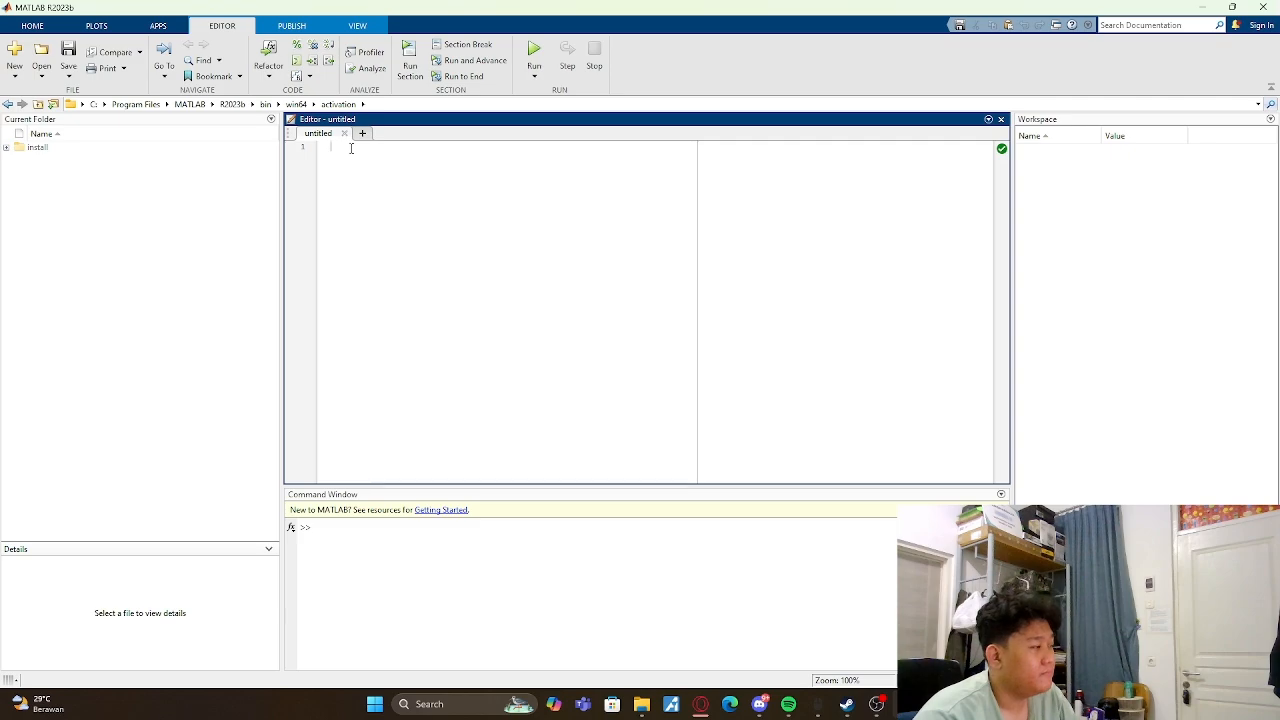
pyautogui.write('x')
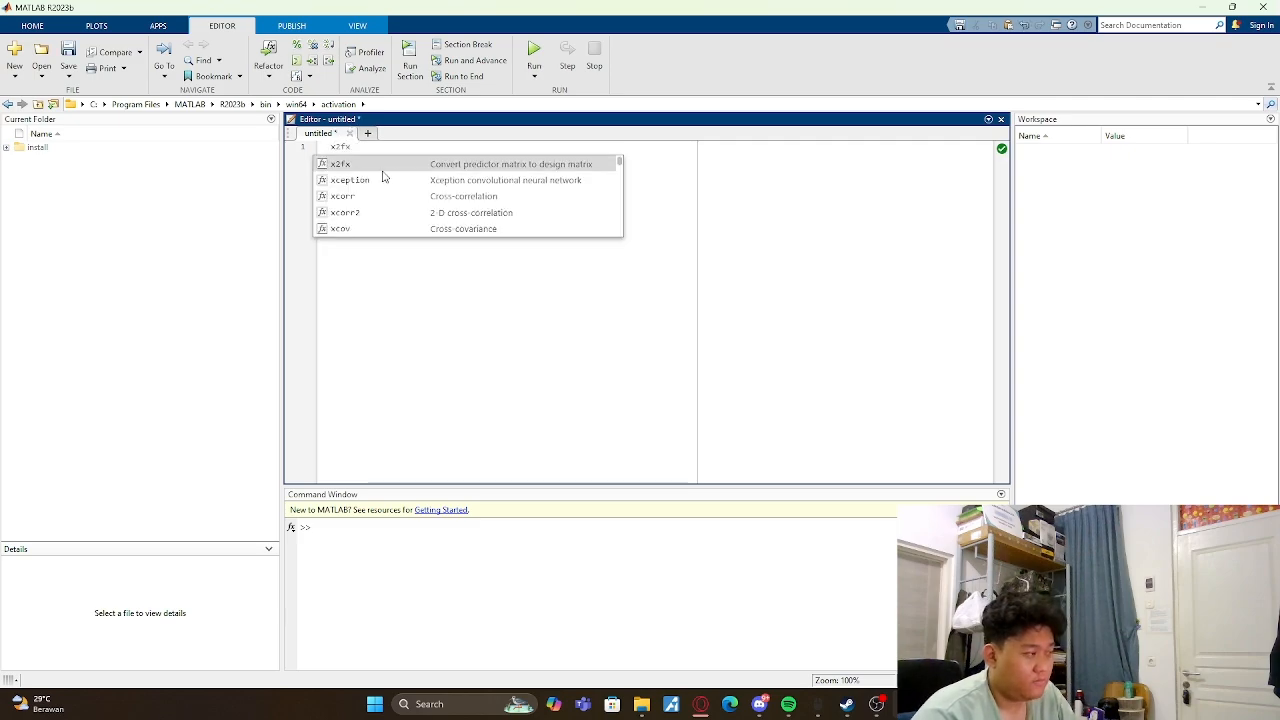
pyautogui.press('BackSpace')
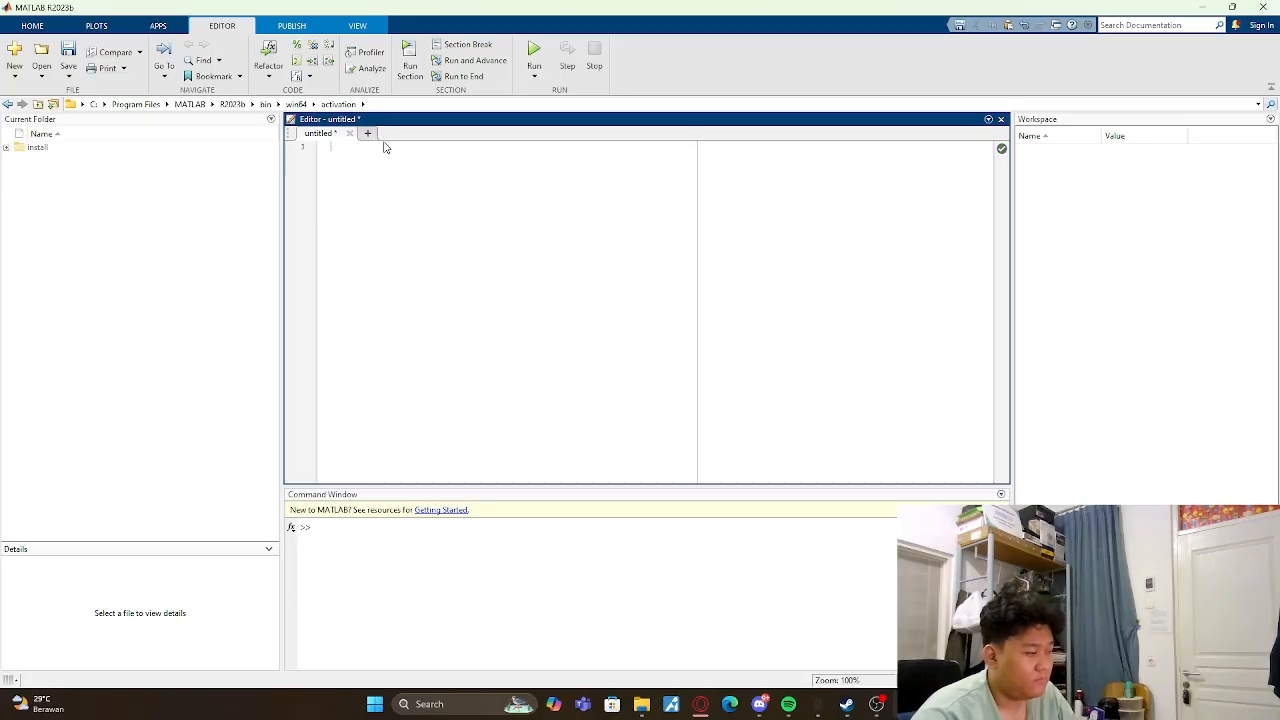
pyautogui.write('x=2 ')
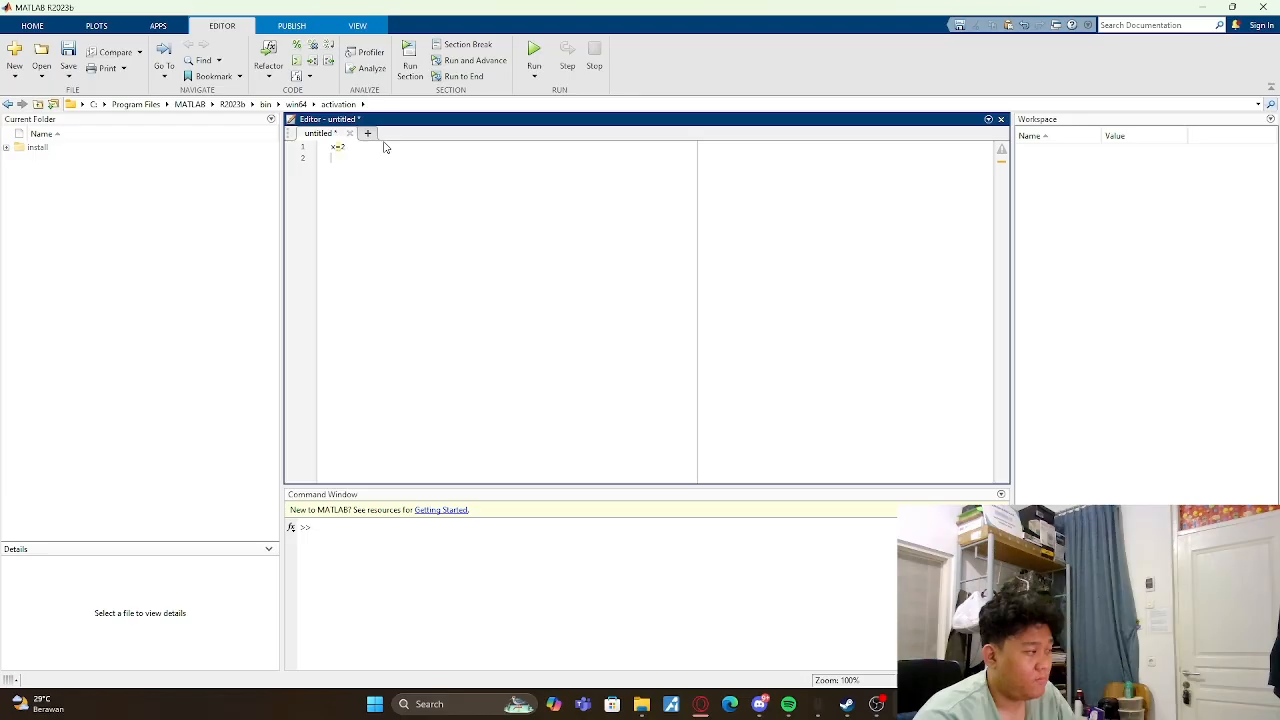
pyautogui.write('y')
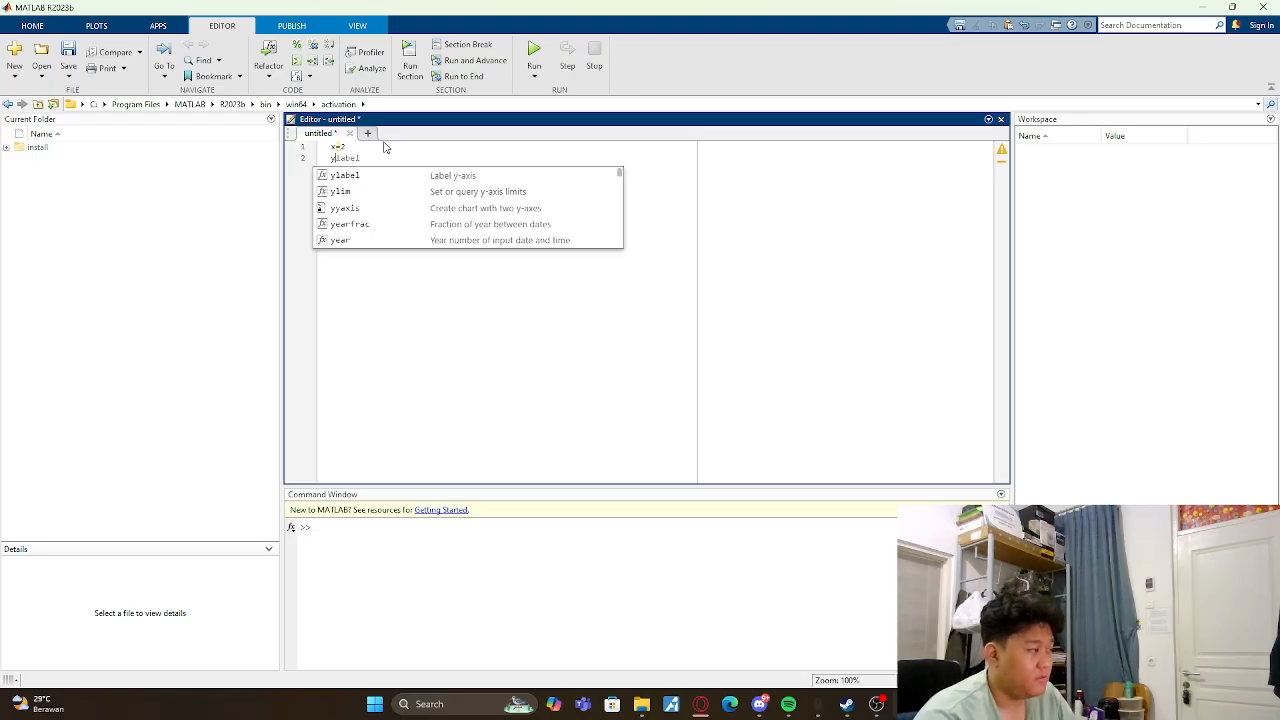
pyautogui.write('=3')
pyautogui.press('Return')
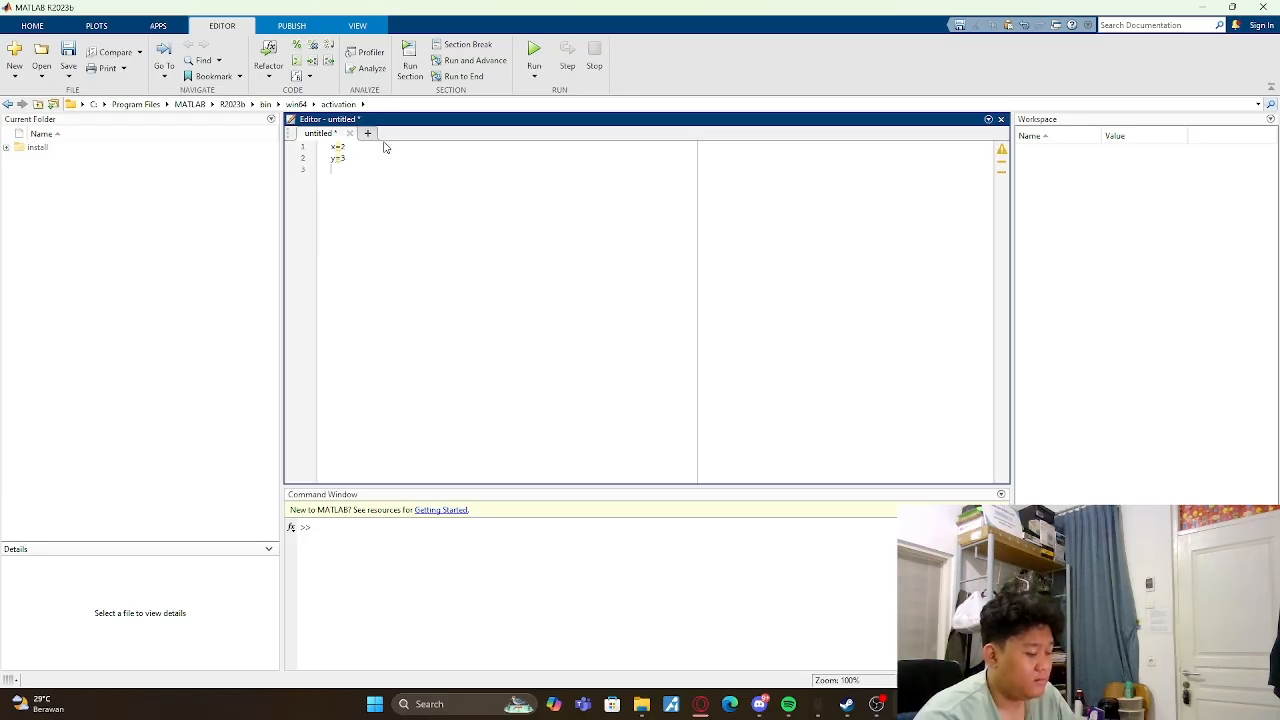
pyautogui.write('z=4')
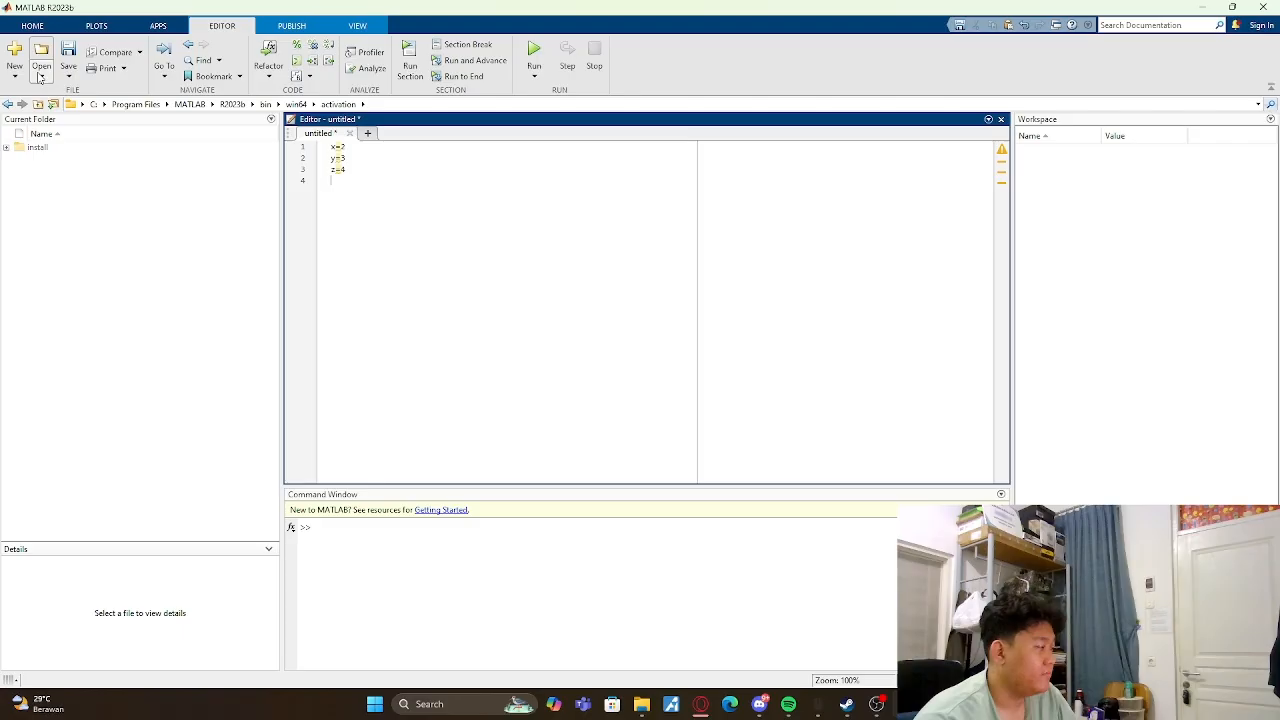
# - Save the script to the Downloads folder as a MATLAB code file under the name Test M file
pyautogui.click(69, 76)
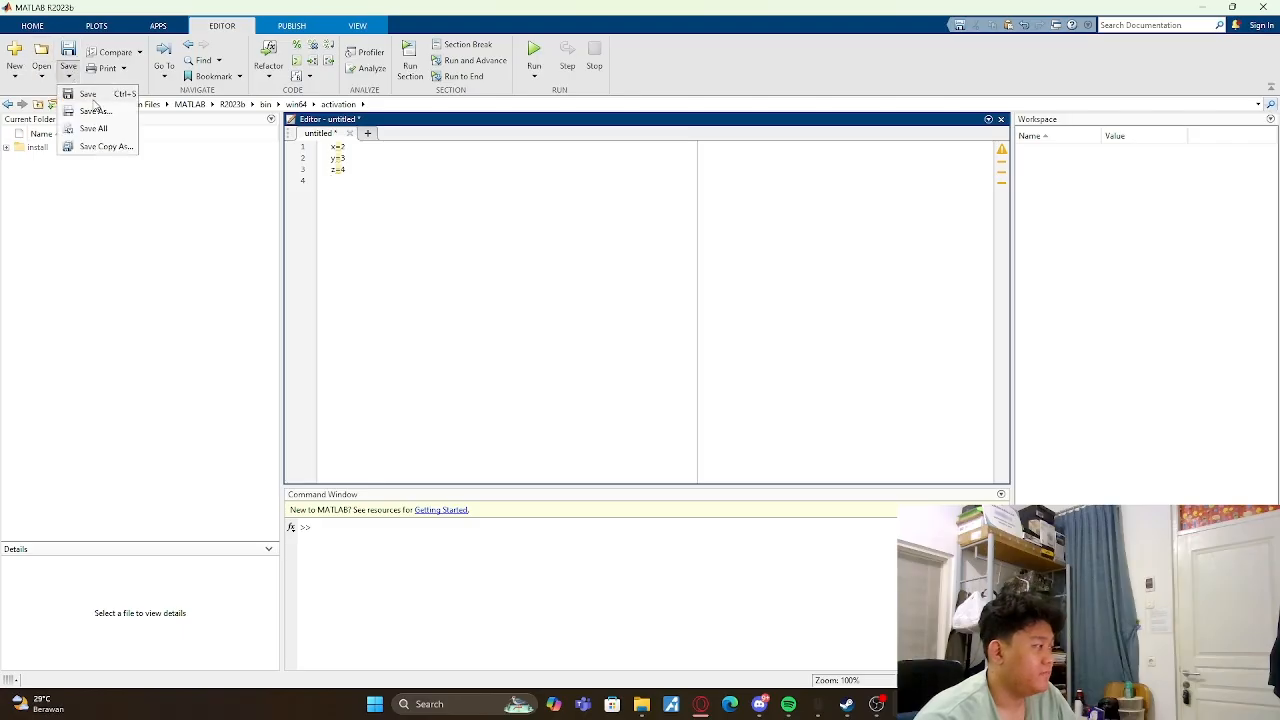
pyautogui.click(94, 108)
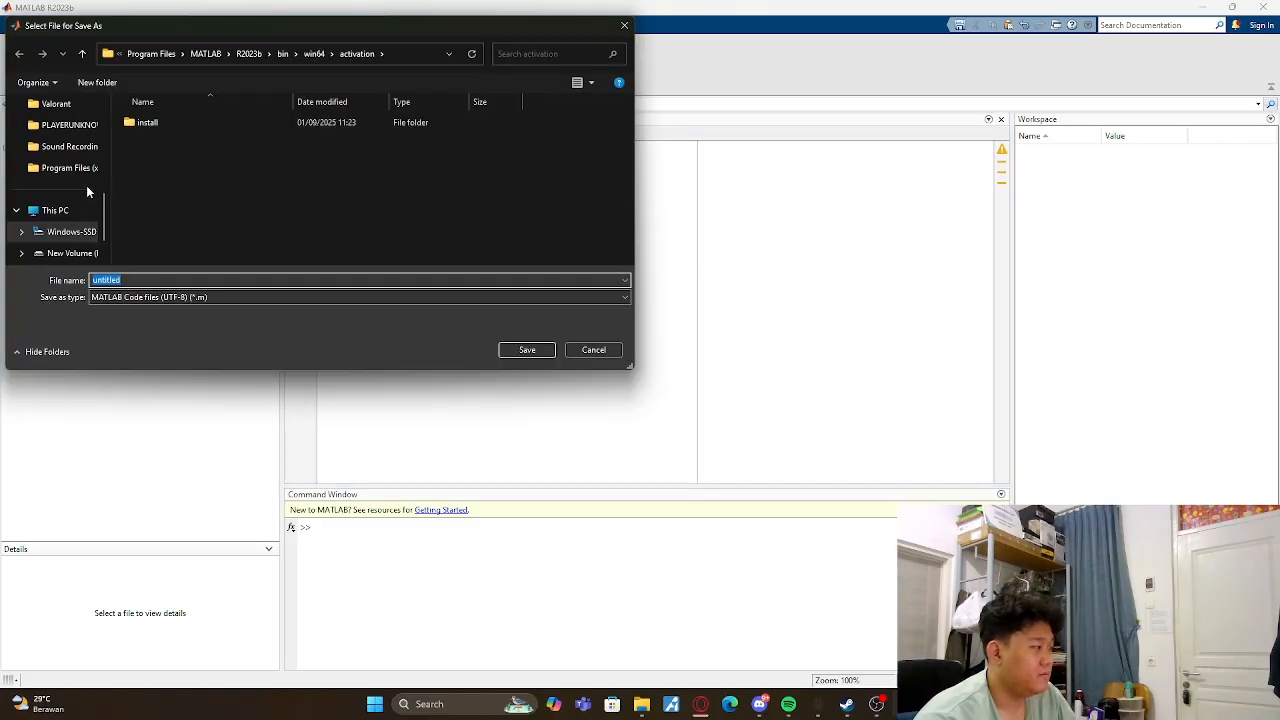
pyautogui.scroll(3, 67, 224)
pyautogui.scroll(-1, 67, 224)
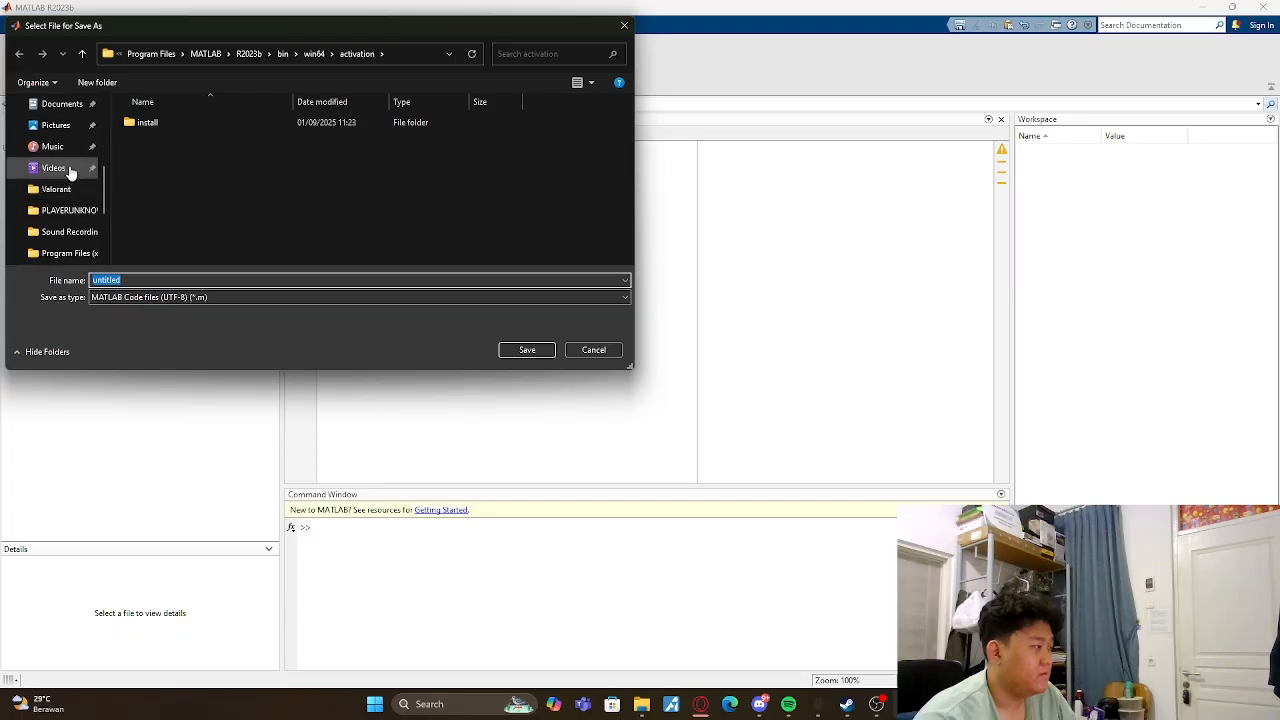
pyautogui.click(59, 210)
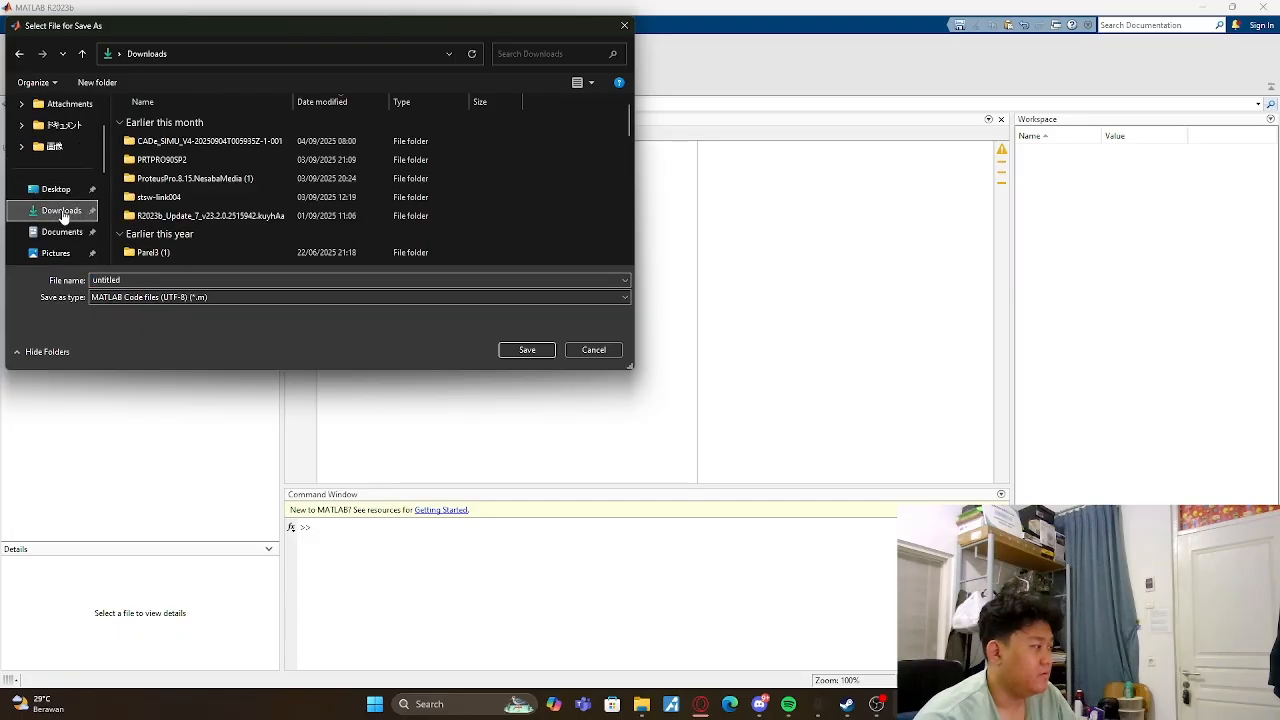
pyautogui.click(263, 296)
pyautogui.click(263, 296)
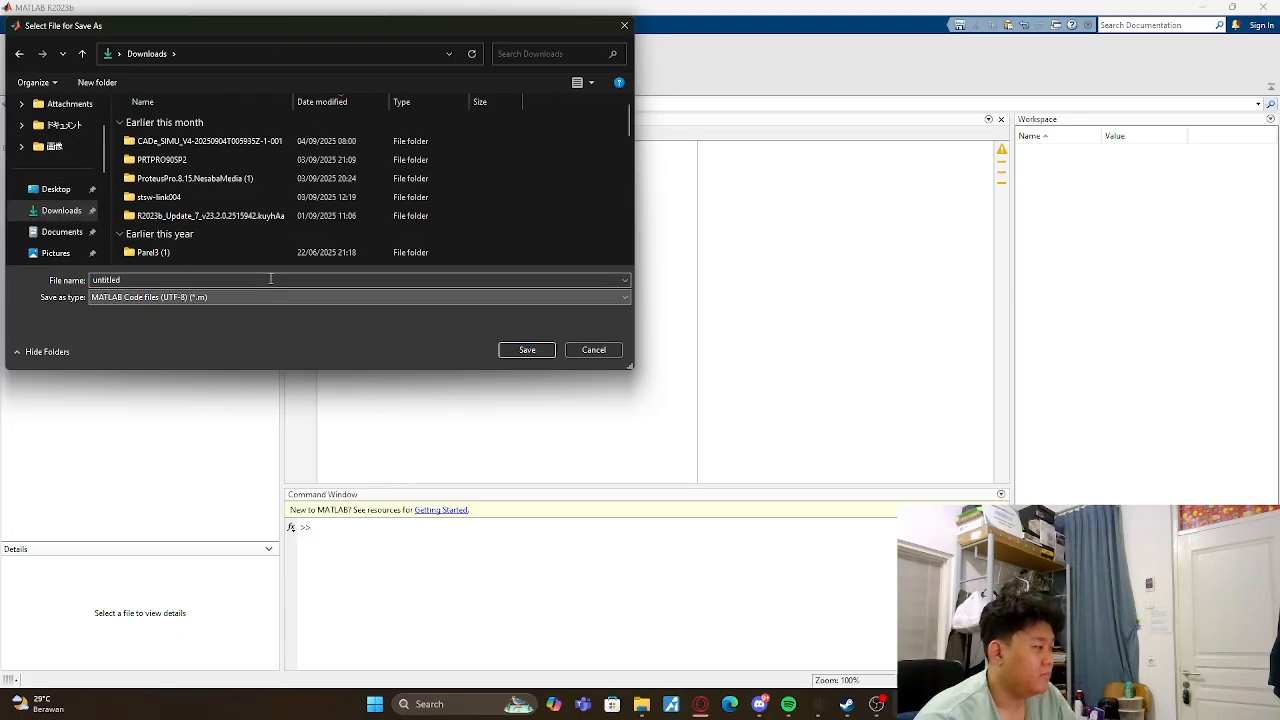
pyautogui.click(274, 281)
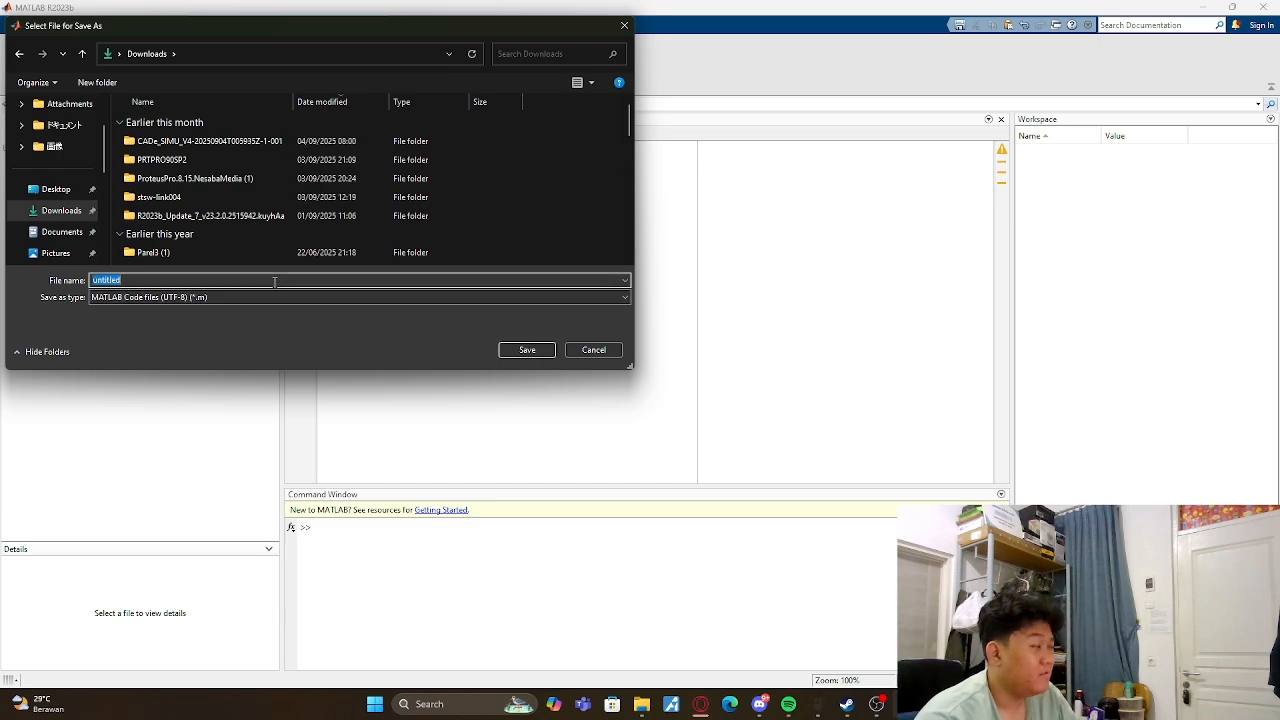
pyautogui.write('Test')
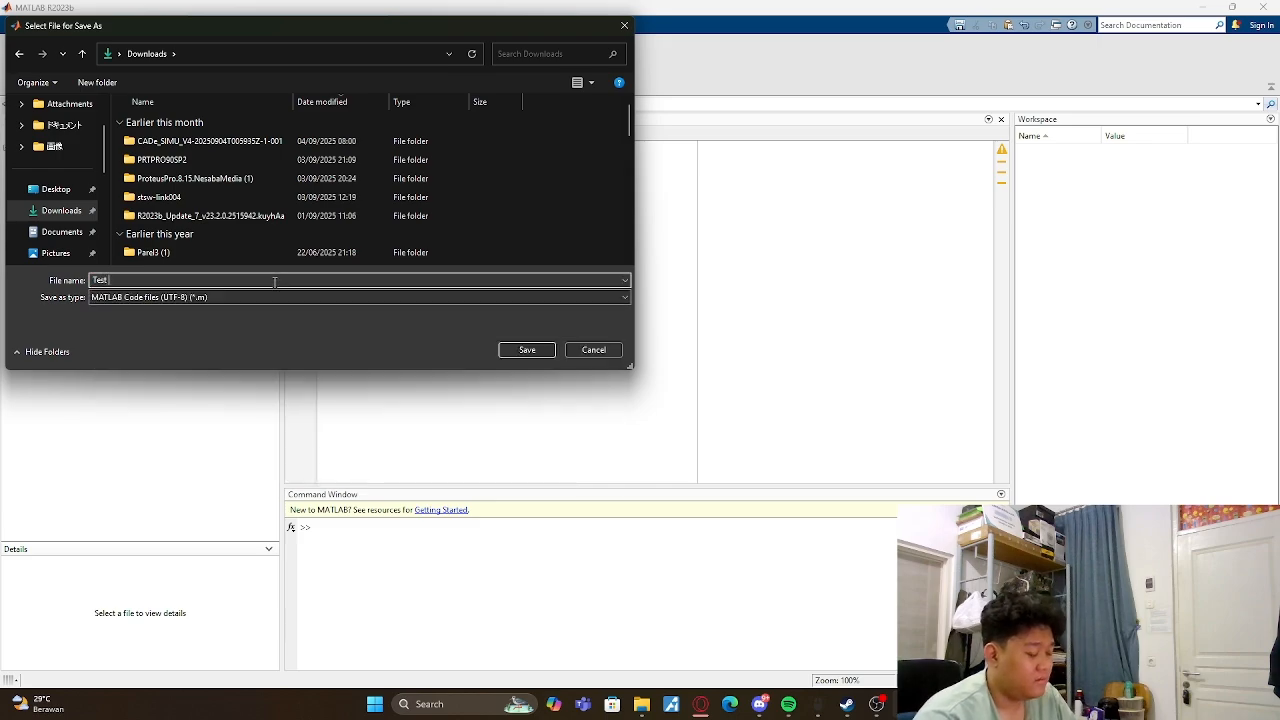
pyautogui.write(' M file')
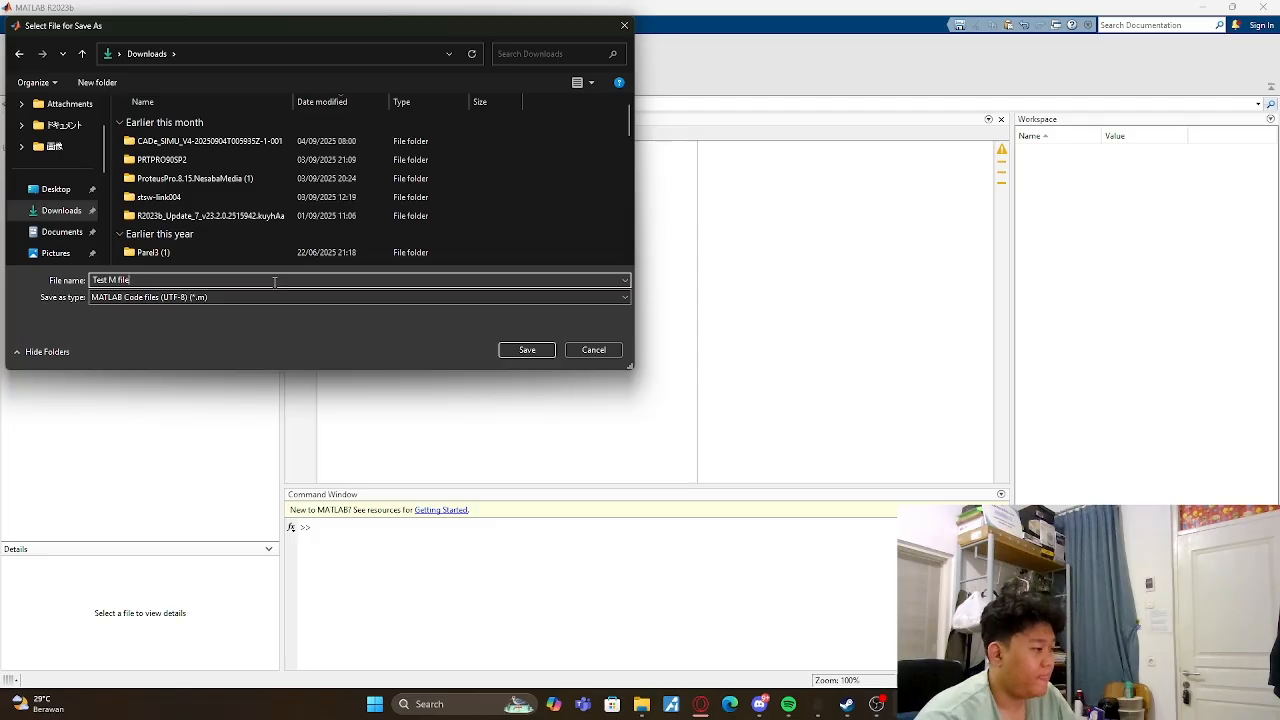
pyautogui.click(524, 352)
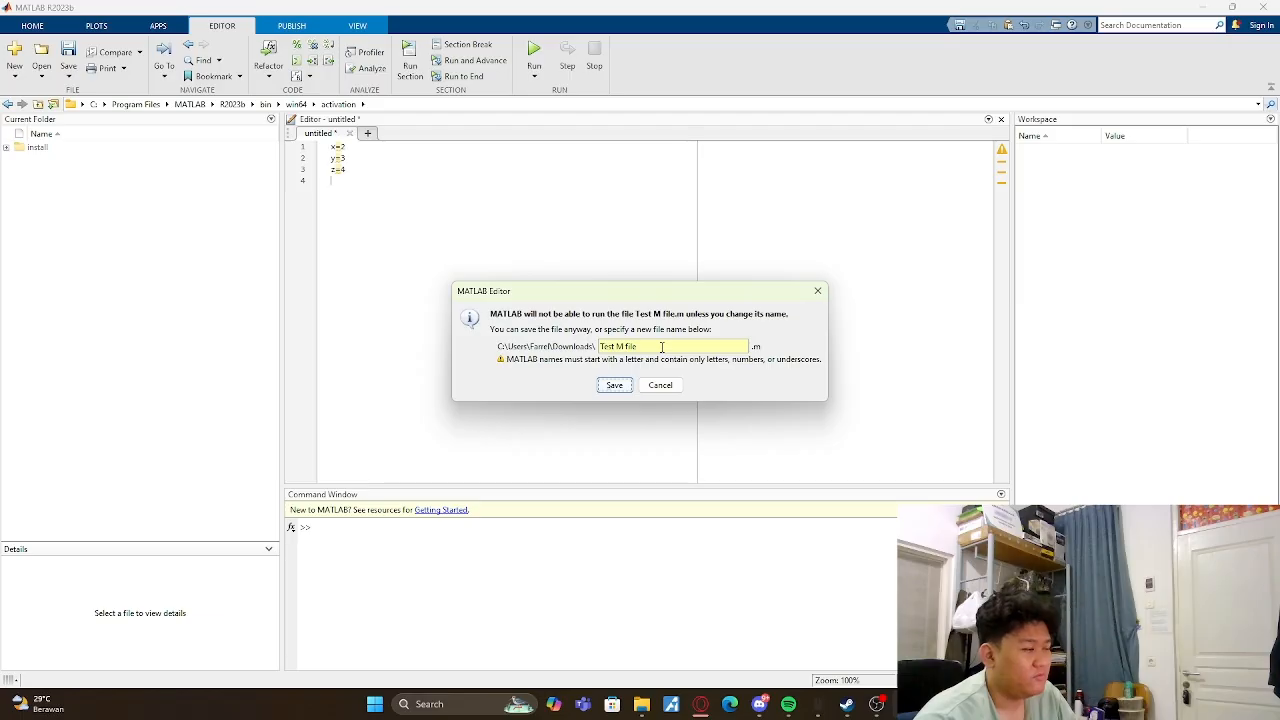
# - Replace the invalid script name with p1 and save the file
pyautogui.press('BackSpace')
pyautogui.press('BackSpace')
pyautogui.press('BackSpace')
pyautogui.press('BackSpace')
pyautogui.press('BackSpace')
pyautogui.press('BackSpace')
pyautogui.press('BackSpace')
pyautogui.press('BackSpace')
pyautogui.press('BackSpace')
pyautogui.press('BackSpace')
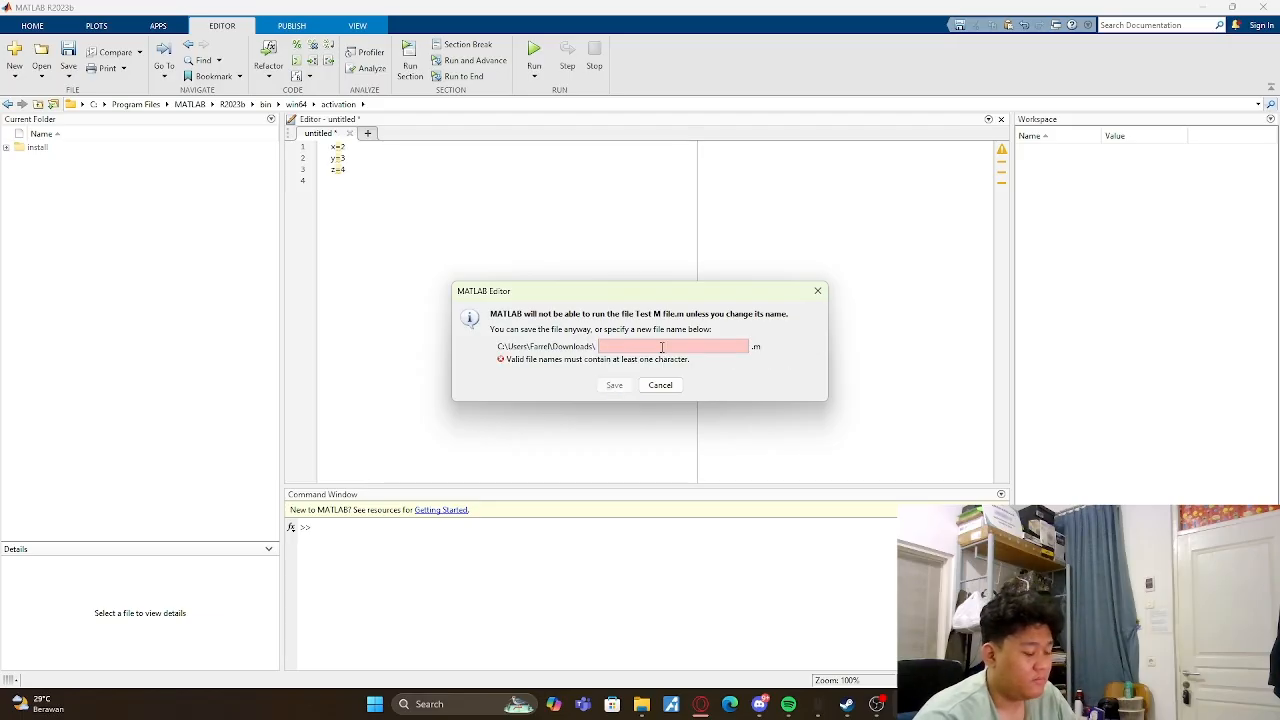
pyautogui.write('p1')
pyautogui.click(614, 385)
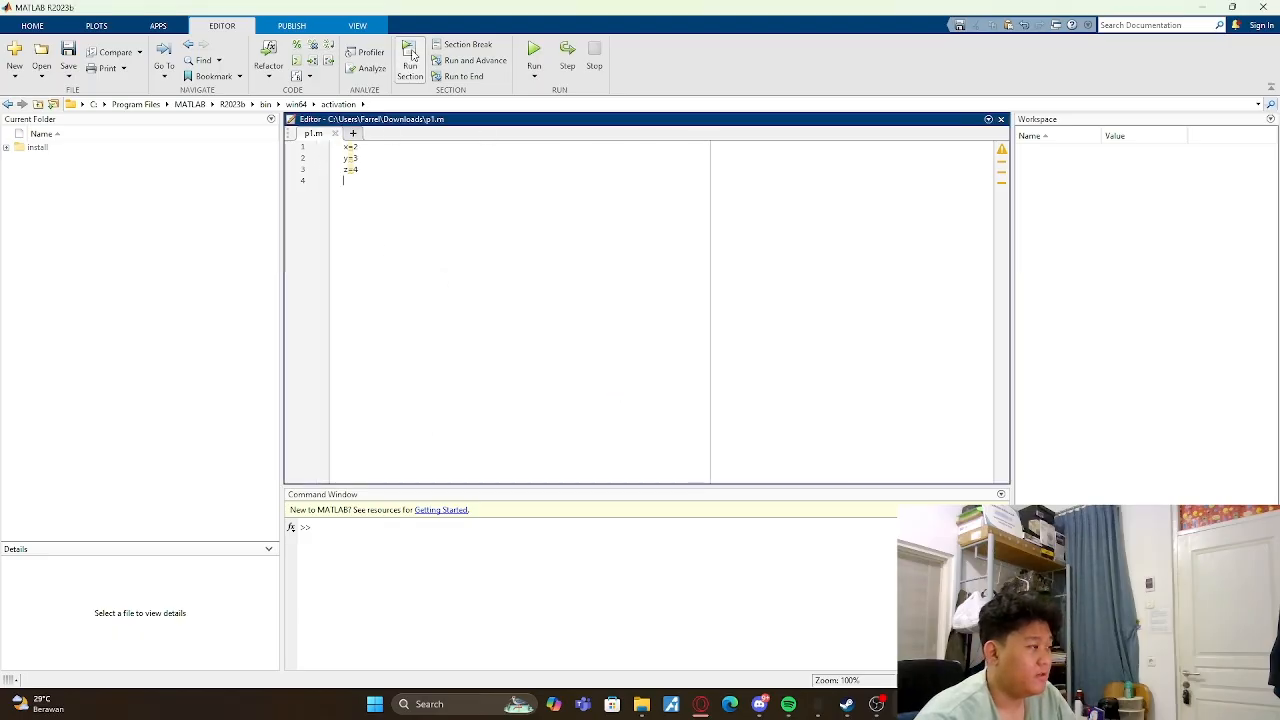
# - Run the p1.m script, adding its folder to the MATLAB path
pyautogui.click(534, 52)
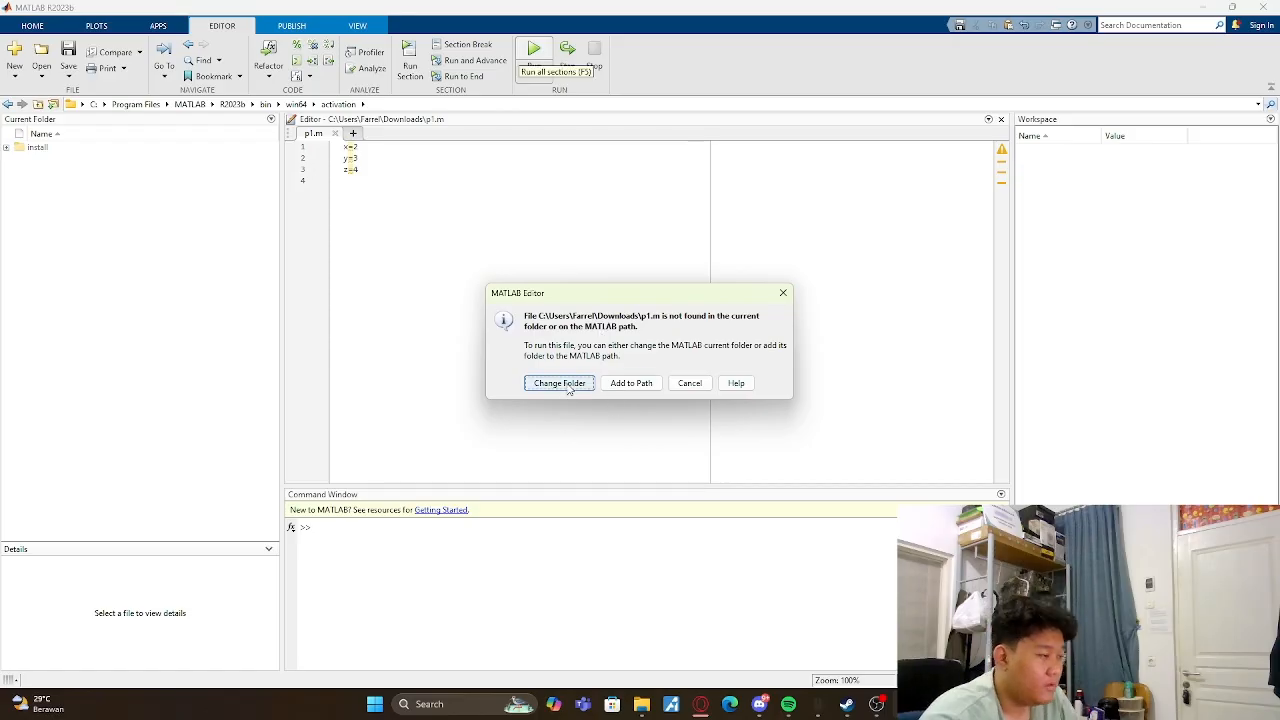
pyautogui.click(631, 390)
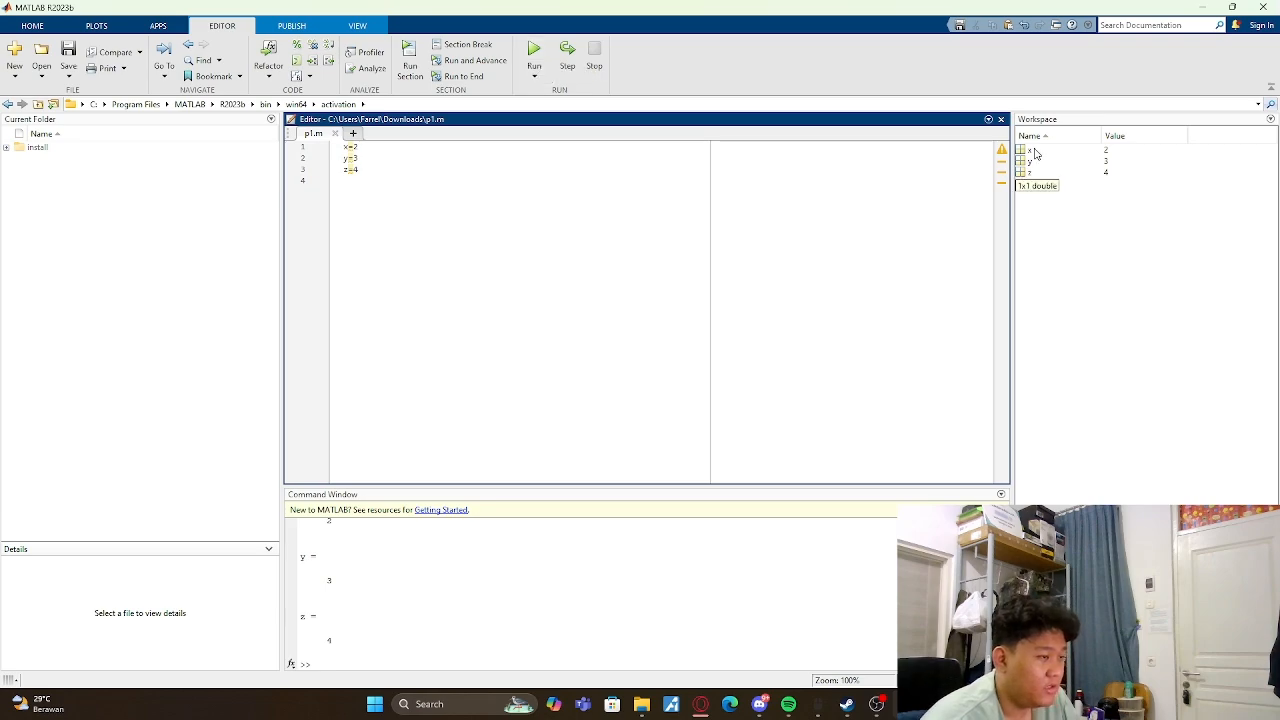
# - Switch between the Simulink model and the MATLAB script, ending on the Sine Wave, Gain and Scope model
pyautogui.moveTo(818, 704)
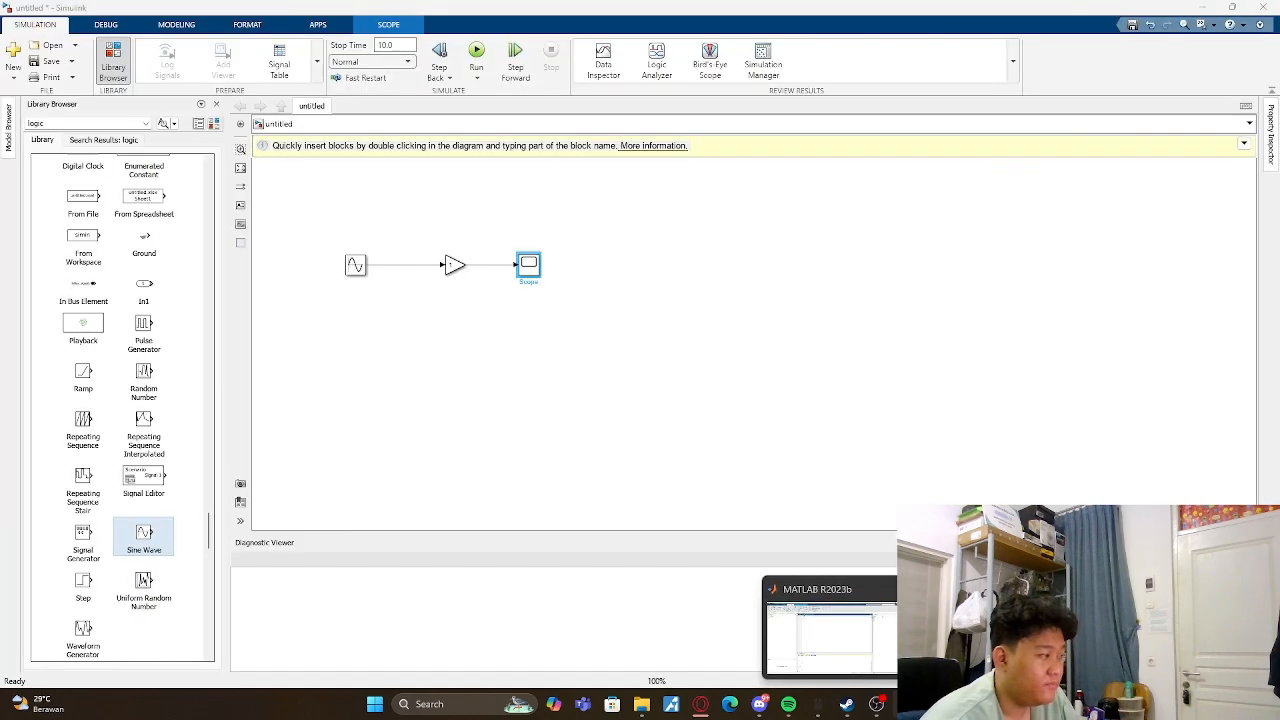
pyautogui.click(976, 636)
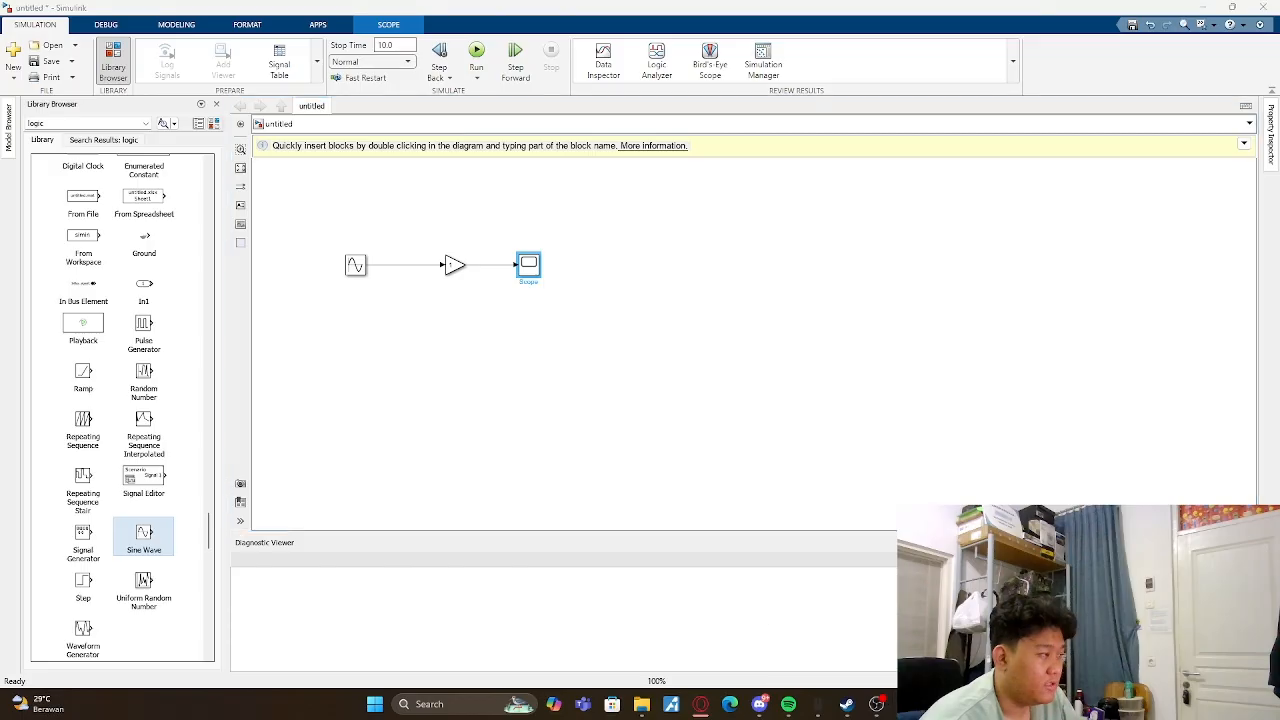
pyautogui.click(866, 654)
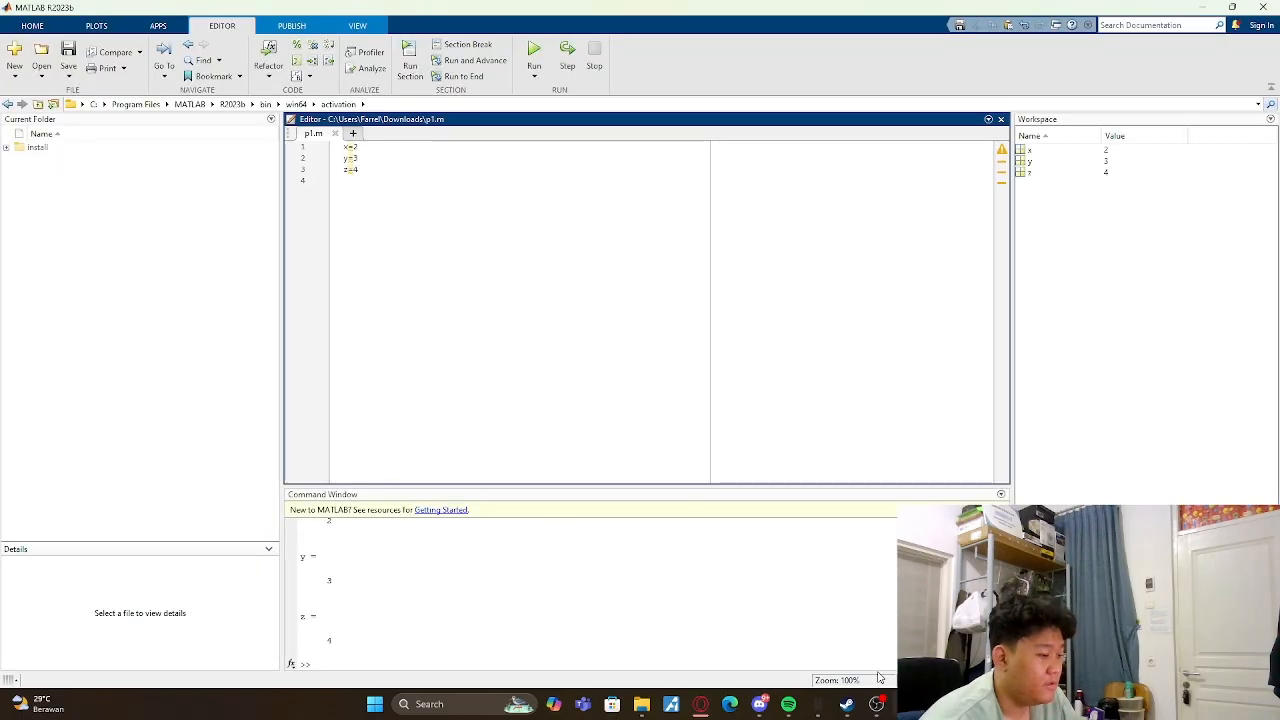
pyautogui.moveTo(818, 704)
pyautogui.click(830, 635)
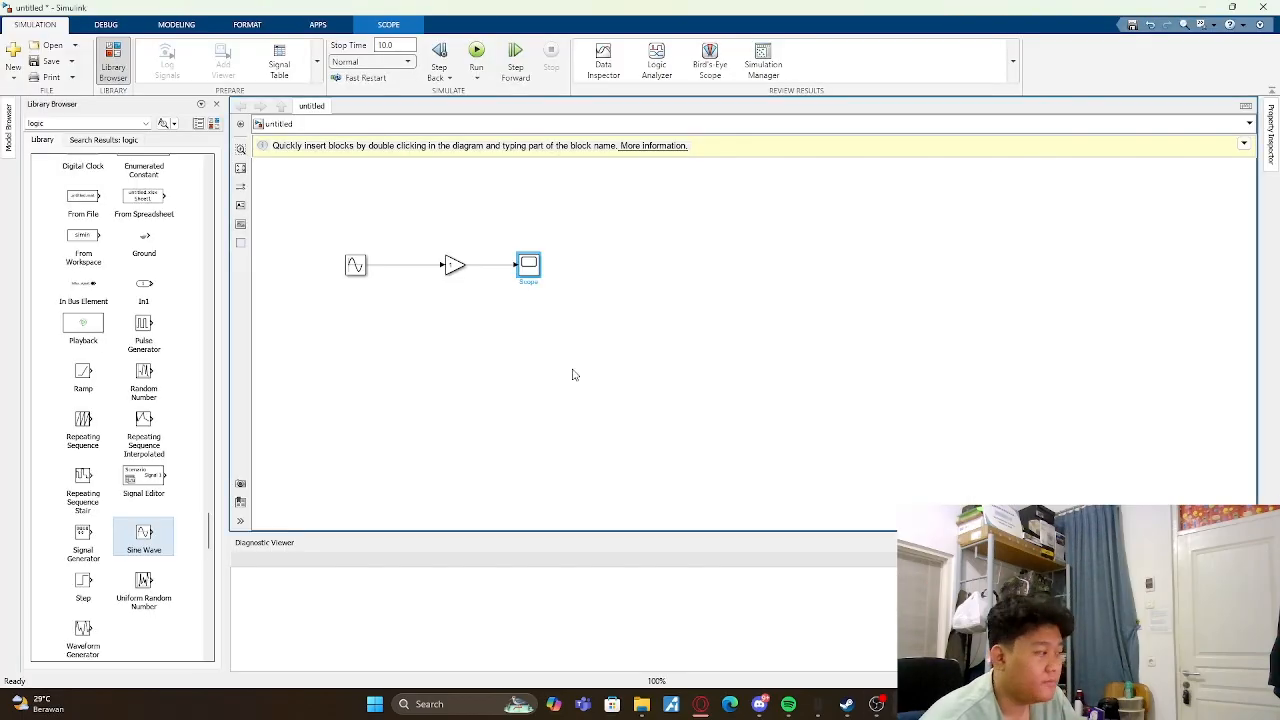
# - Set the Gain block's gain to the workspace variable y and apply it
pyautogui.doubleClick(453, 265)
pyautogui.write('x')
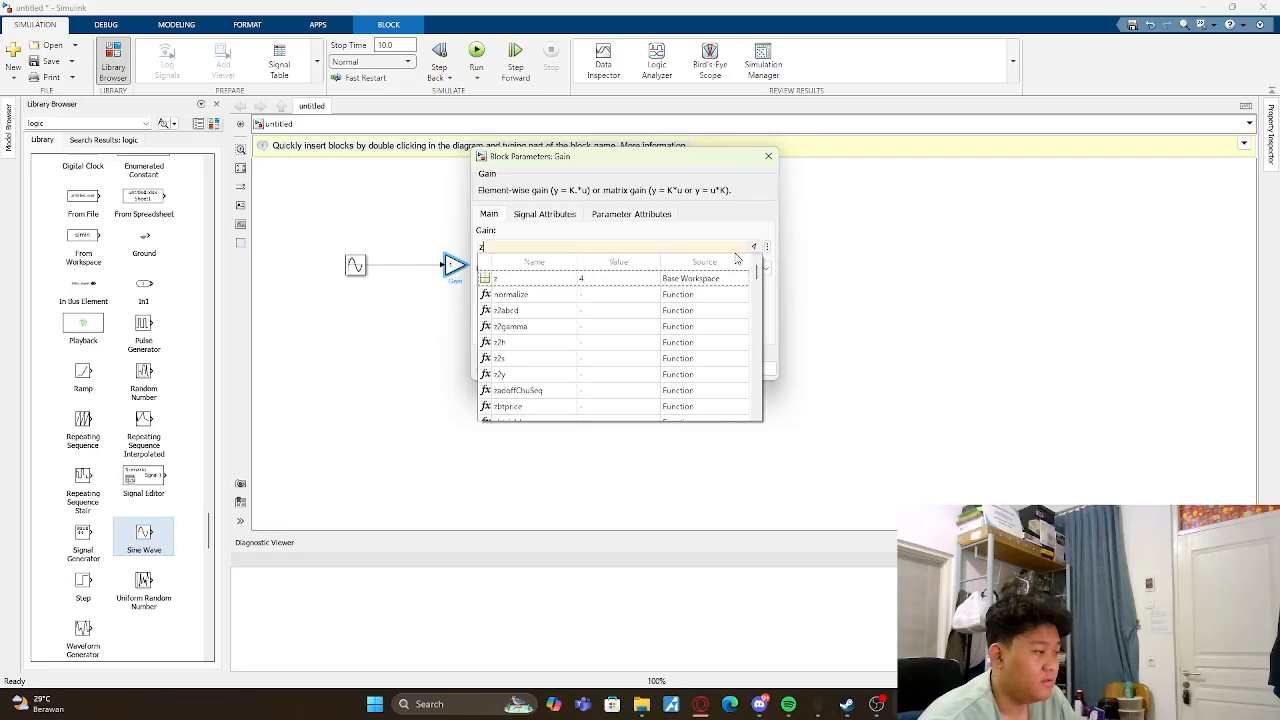
pyautogui.press('BackSpace')
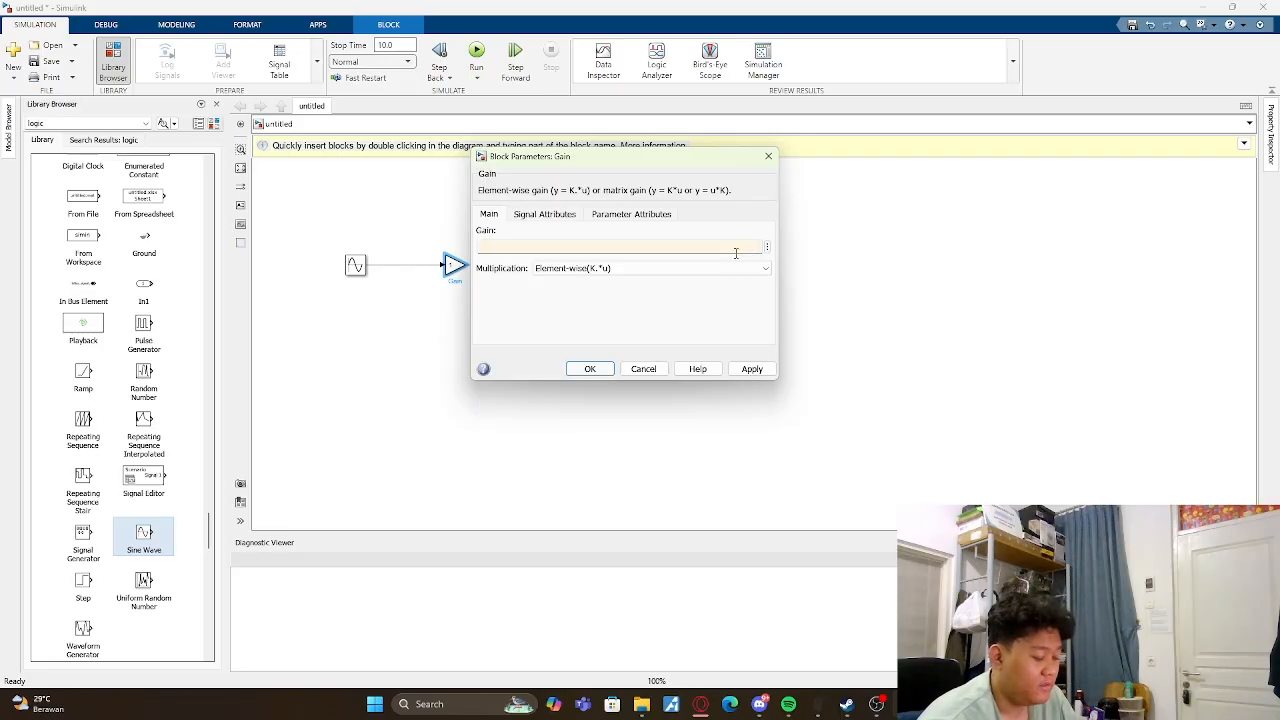
pyautogui.write('y')
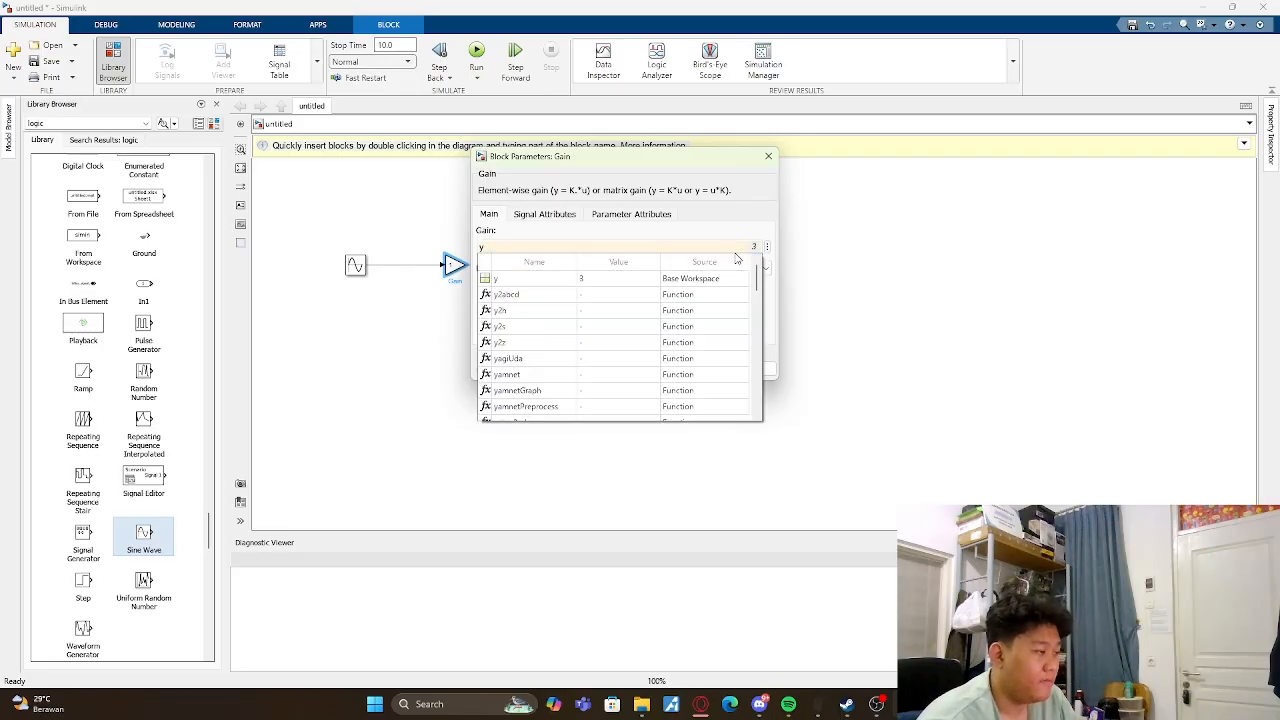
pyautogui.click(591, 278)
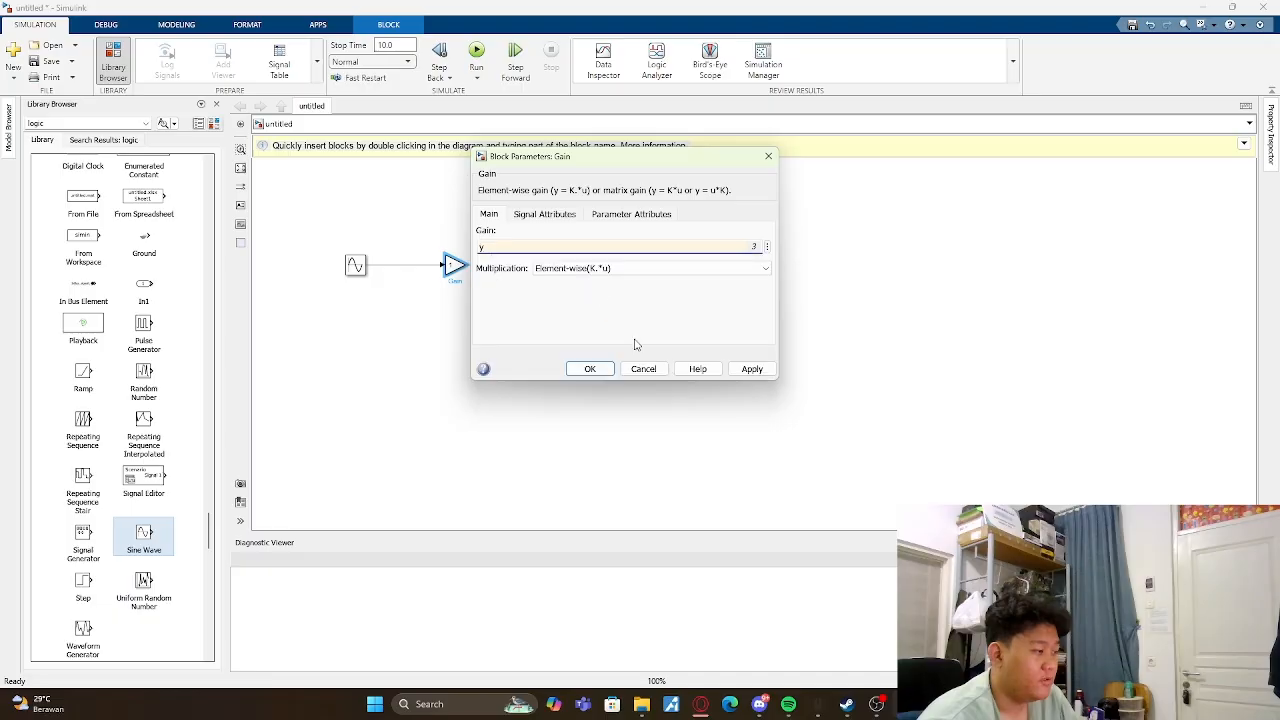
pyautogui.click(590, 369)
# - Run the simulation with gain y, view the sine waveform in the Scope and close the Scope window
pyautogui.doubleClick(536, 272)
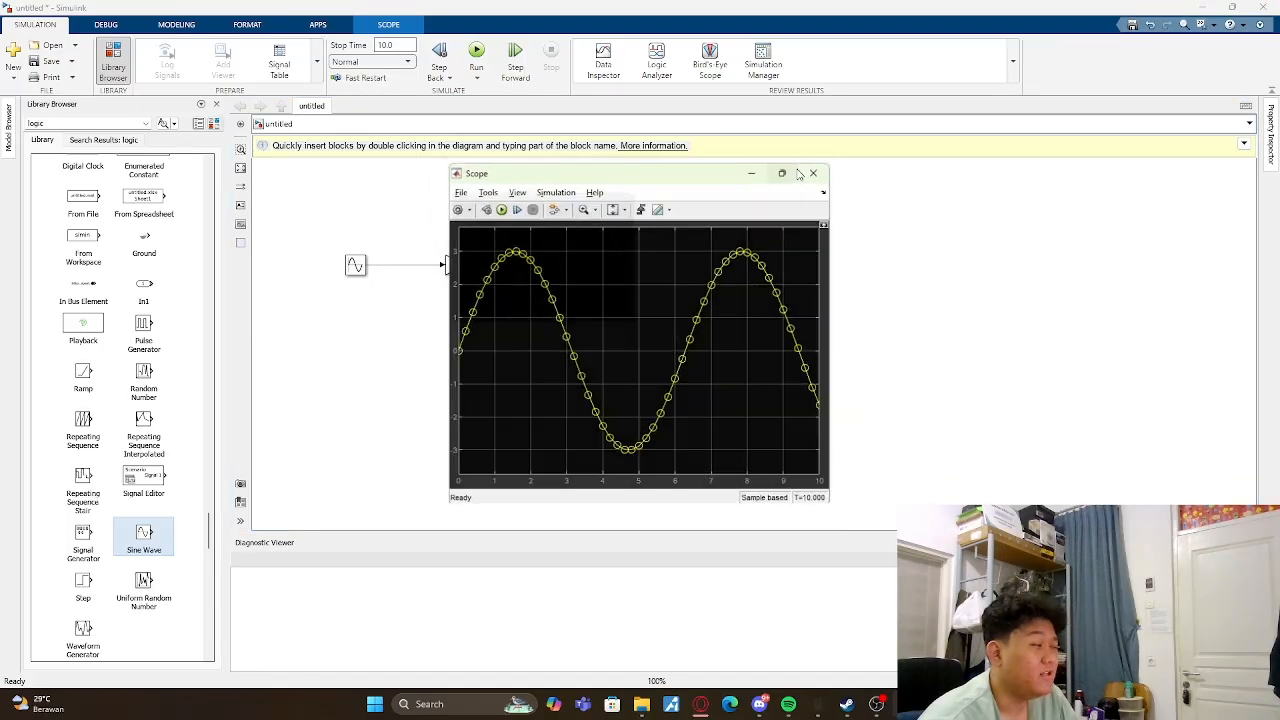
pyautogui.click(785, 174)
pyautogui.click(1212, 7)
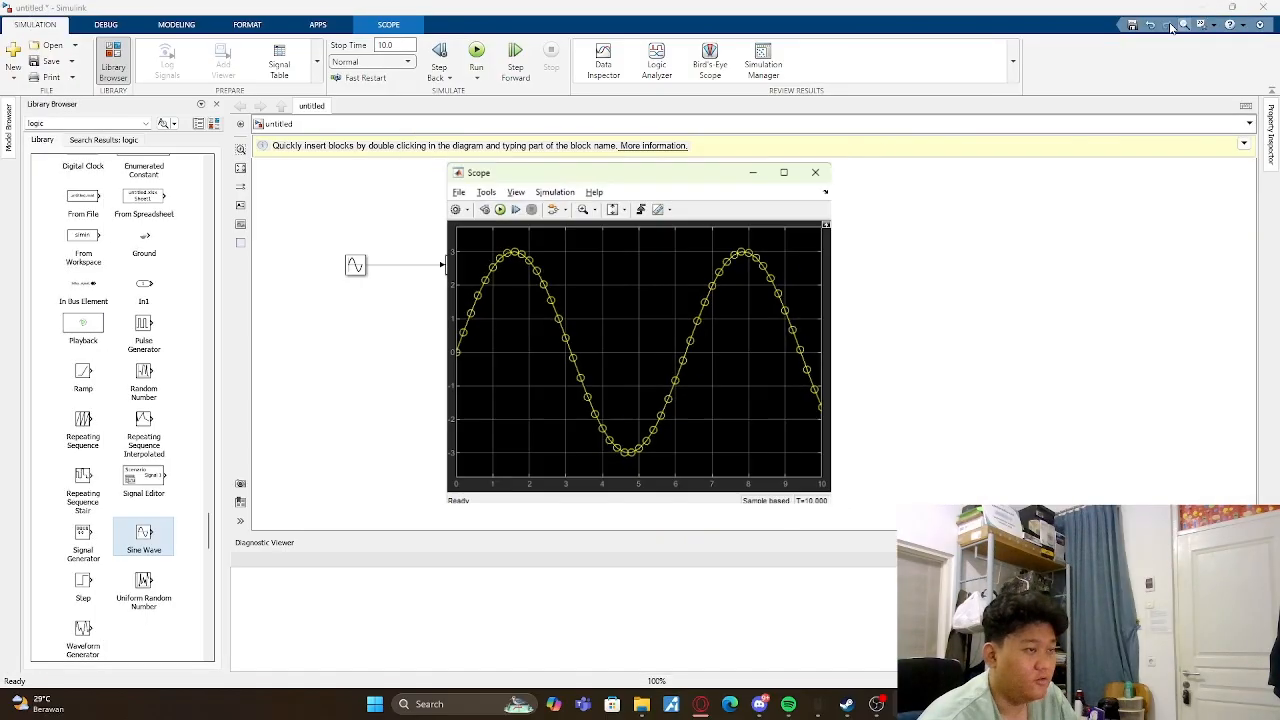
pyautogui.click(810, 174)
# - Replace the Gain block's gain with the workspace variable z
pyautogui.doubleClick(452, 264)
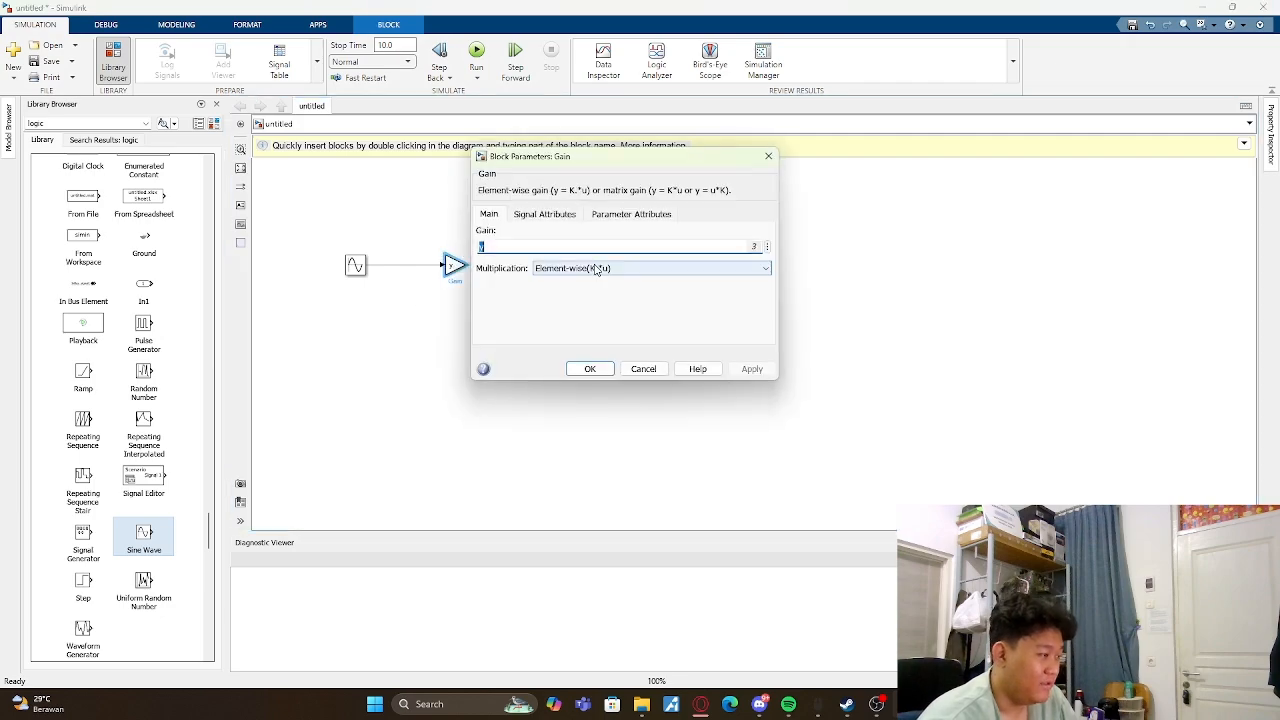
pyautogui.press('BackSpace')
pyautogui.press('Return')
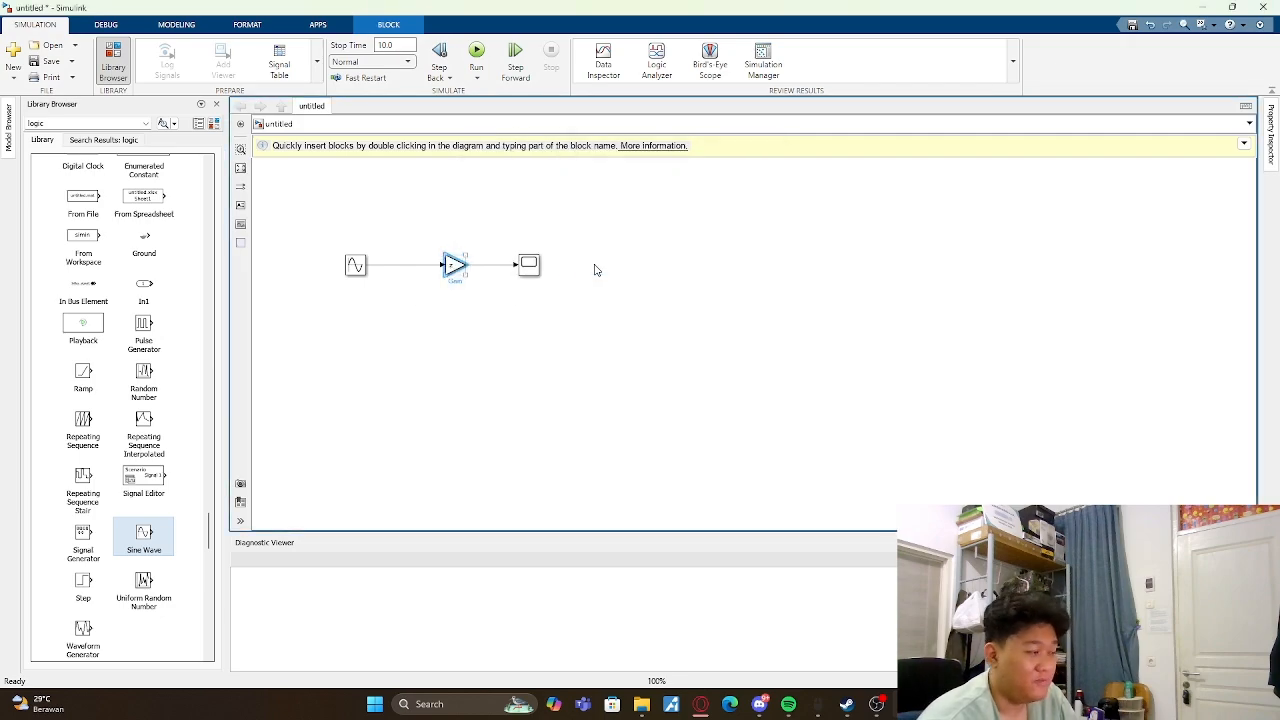
# - Rerun the simulation with gain z, check the updated waveform in the Scope and close the Scope window
pyautogui.doubleClick(525, 266)
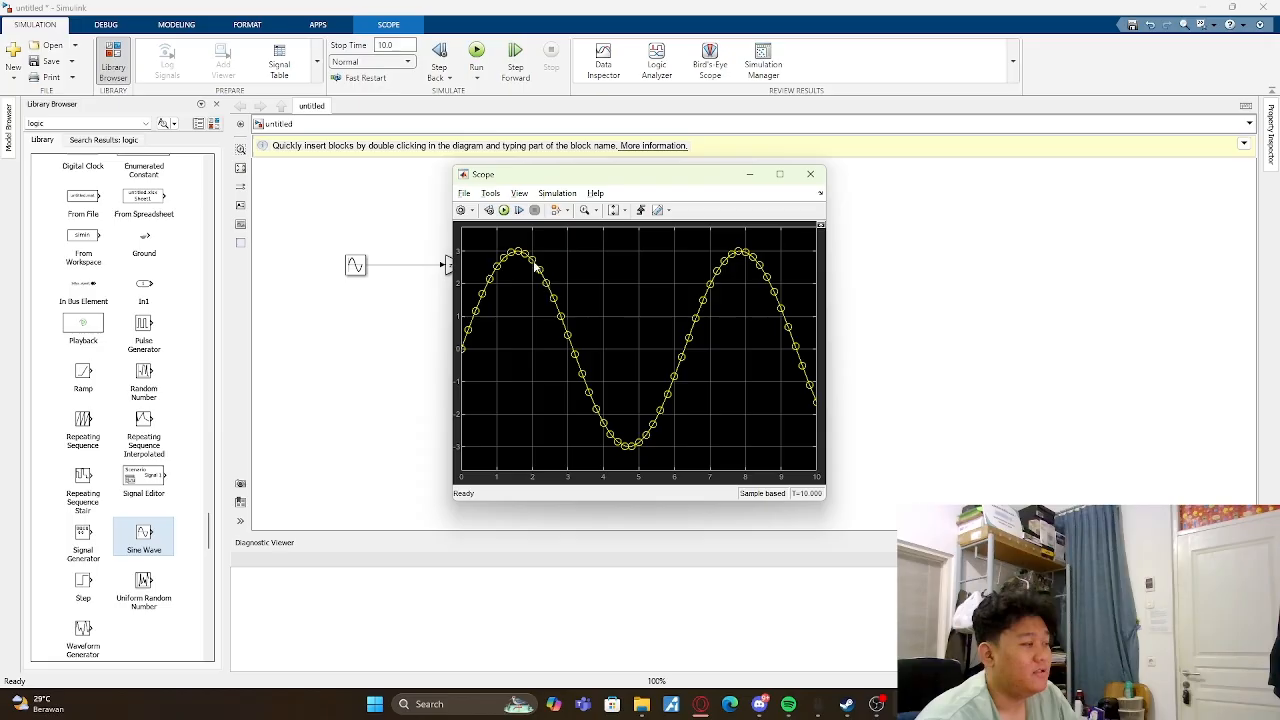
pyautogui.click(803, 176)
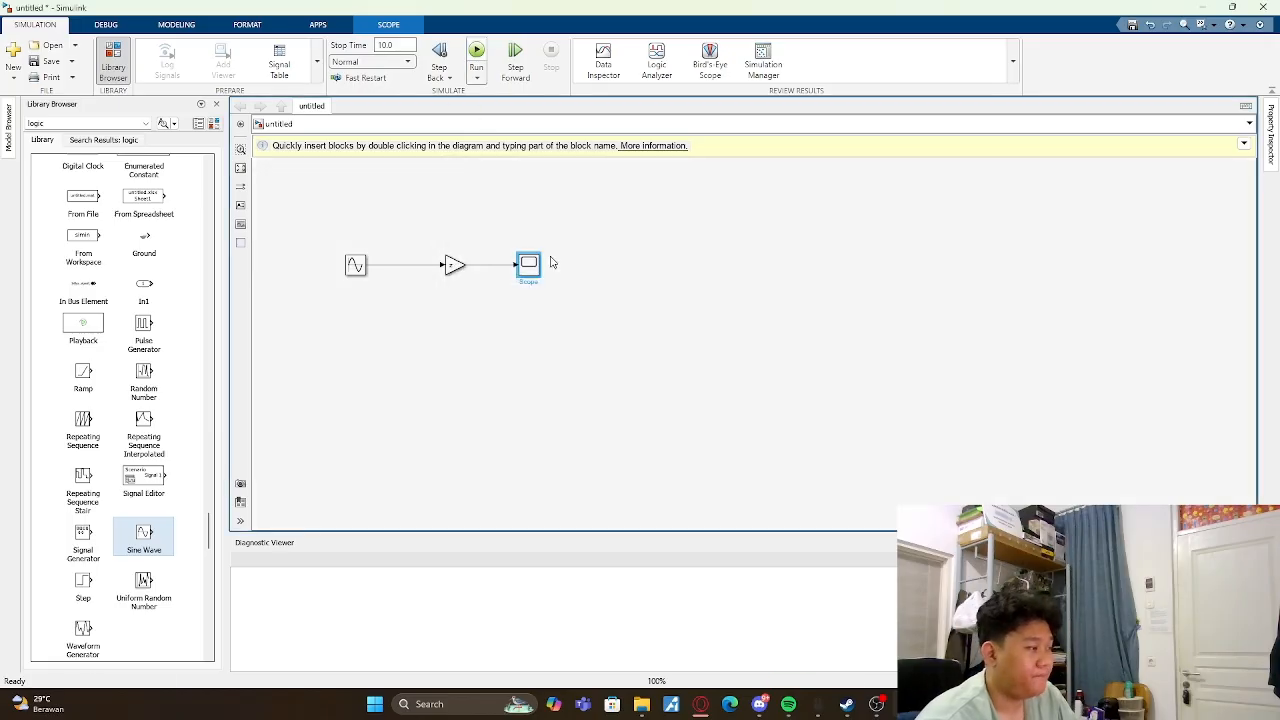
pyautogui.doubleClick(528, 264)
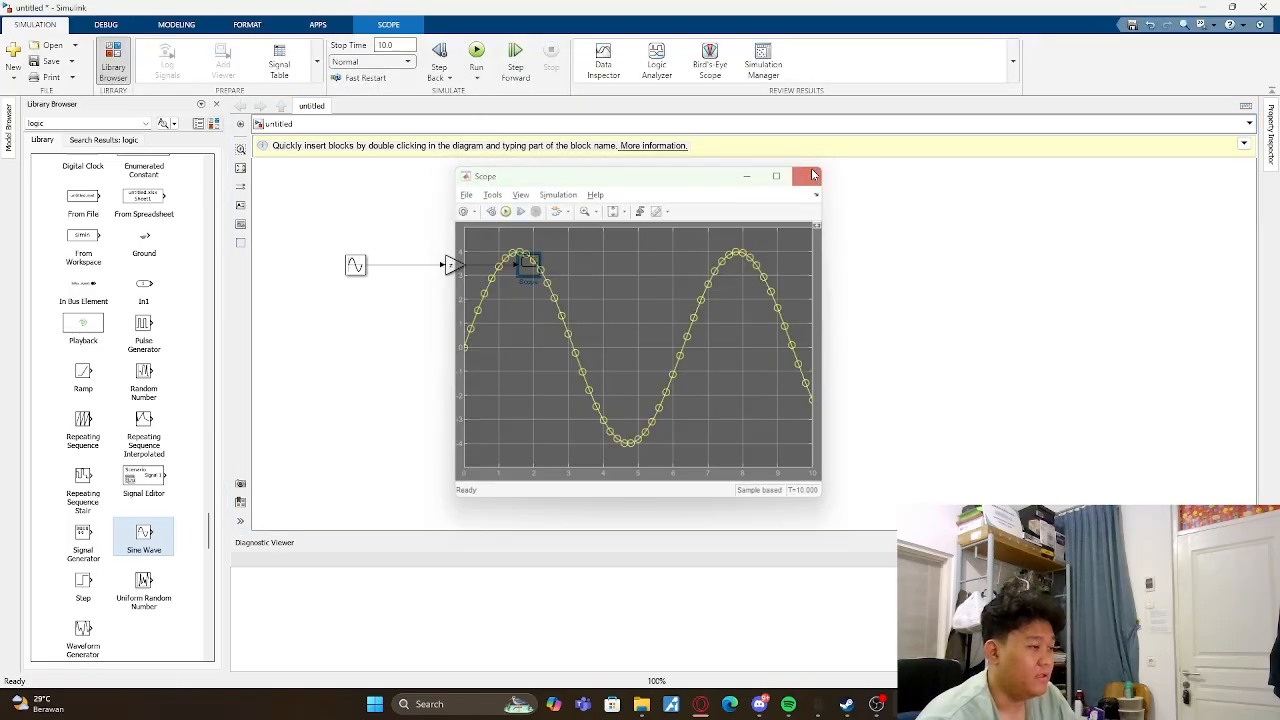
pyautogui.click(812, 176)
# - Review the x, y and z definitions in the MATLAB script and workspace alongside the Simulink model, ending on the model
pyautogui.click(876, 704)
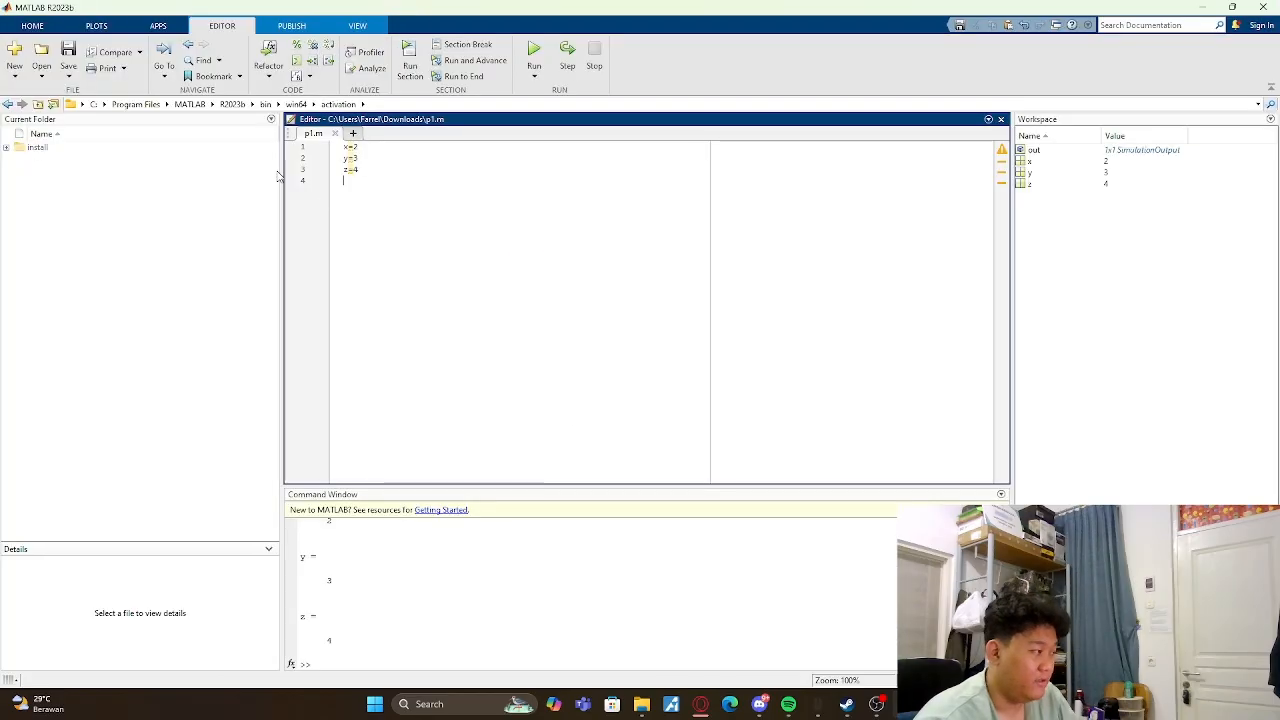
pyautogui.moveTo(353, 160)
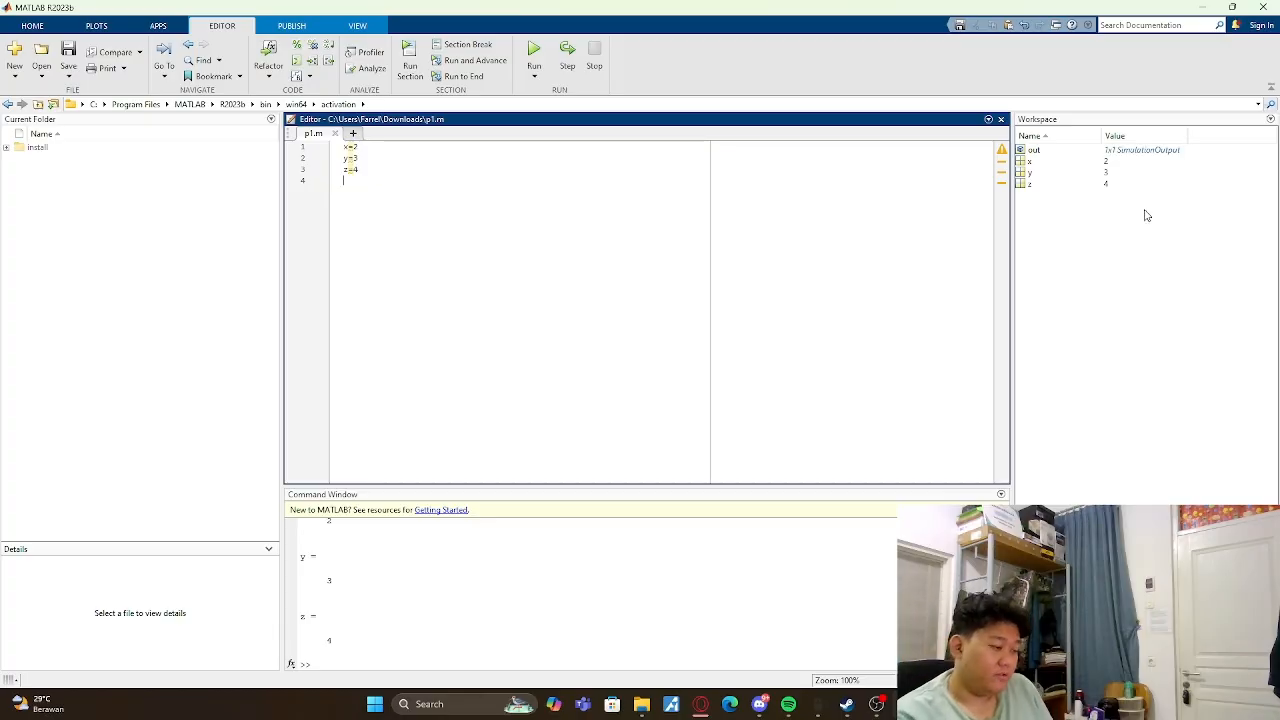
pyautogui.moveTo(906, 704)
pyautogui.click(980, 632)
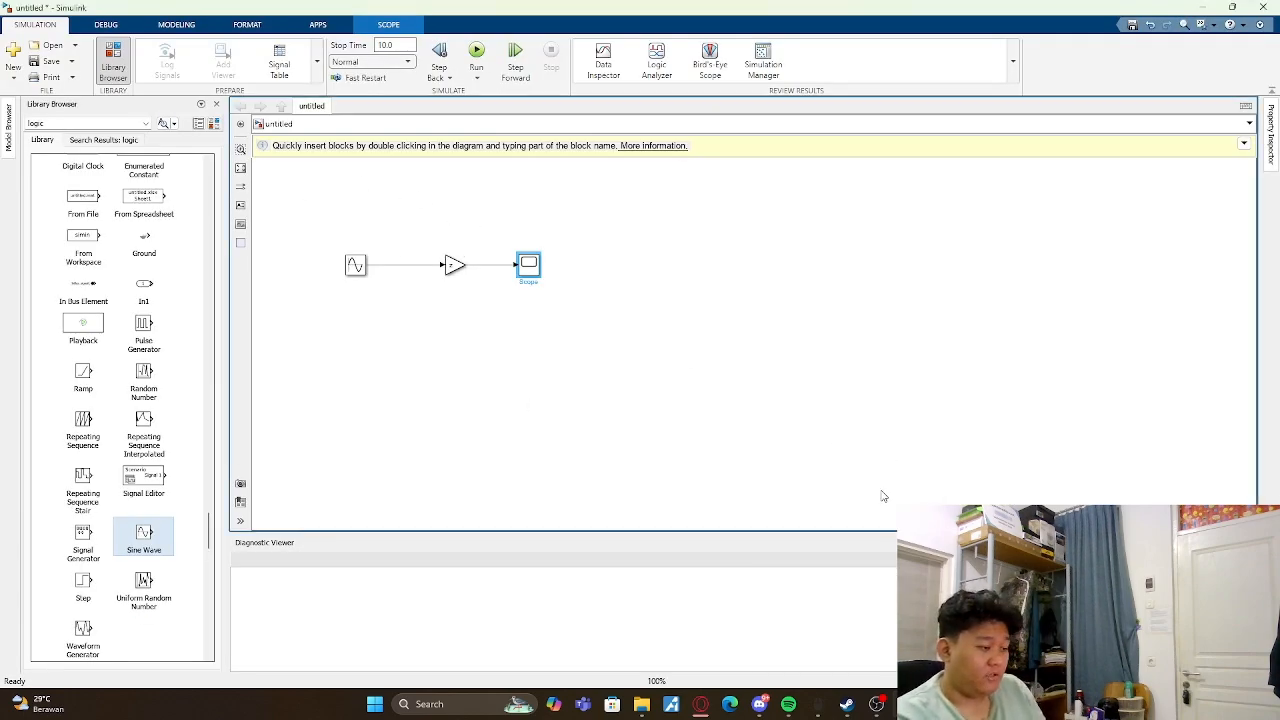
pyautogui.moveTo(822, 706)
pyautogui.click(810, 625)
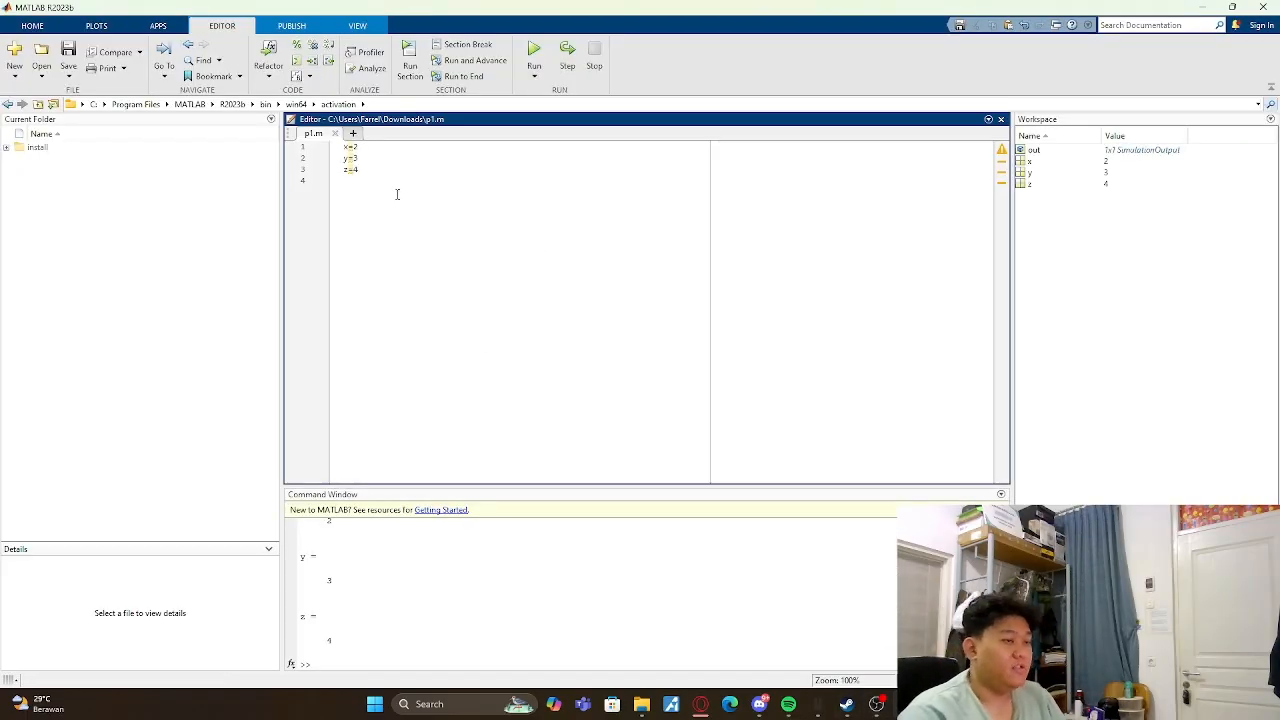
pyautogui.moveTo(820, 704)
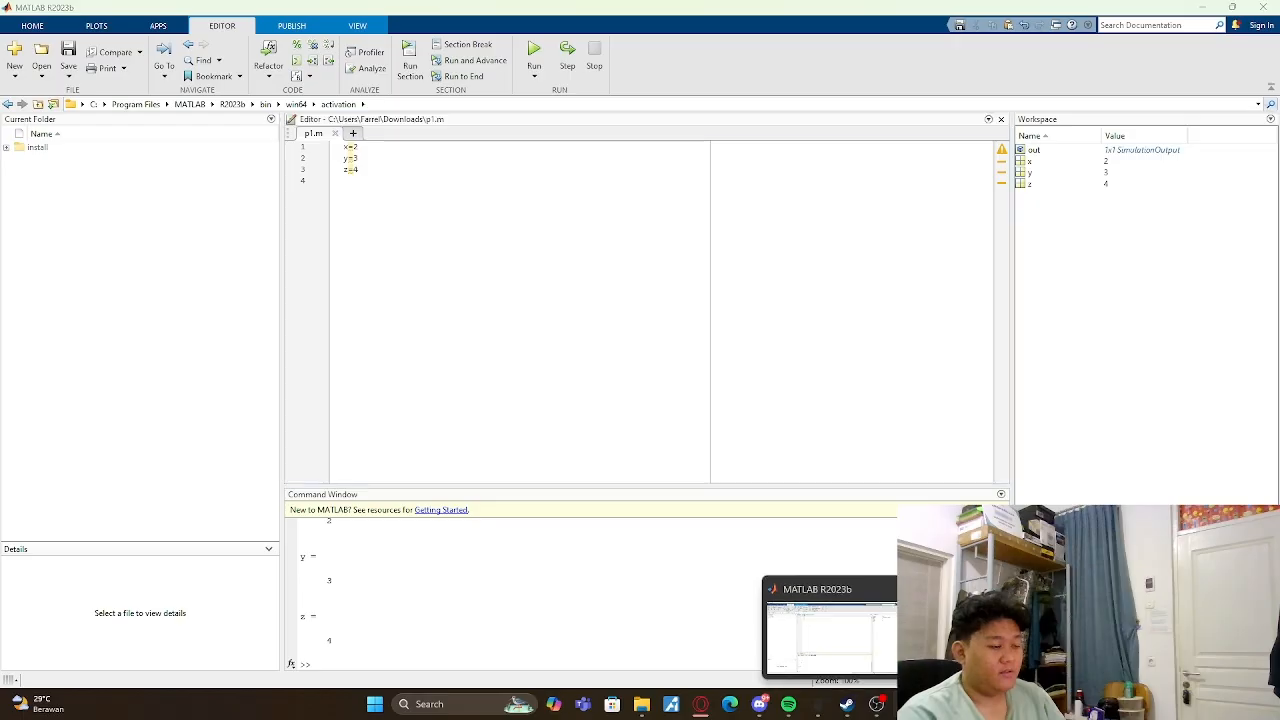
pyautogui.click(826, 630)
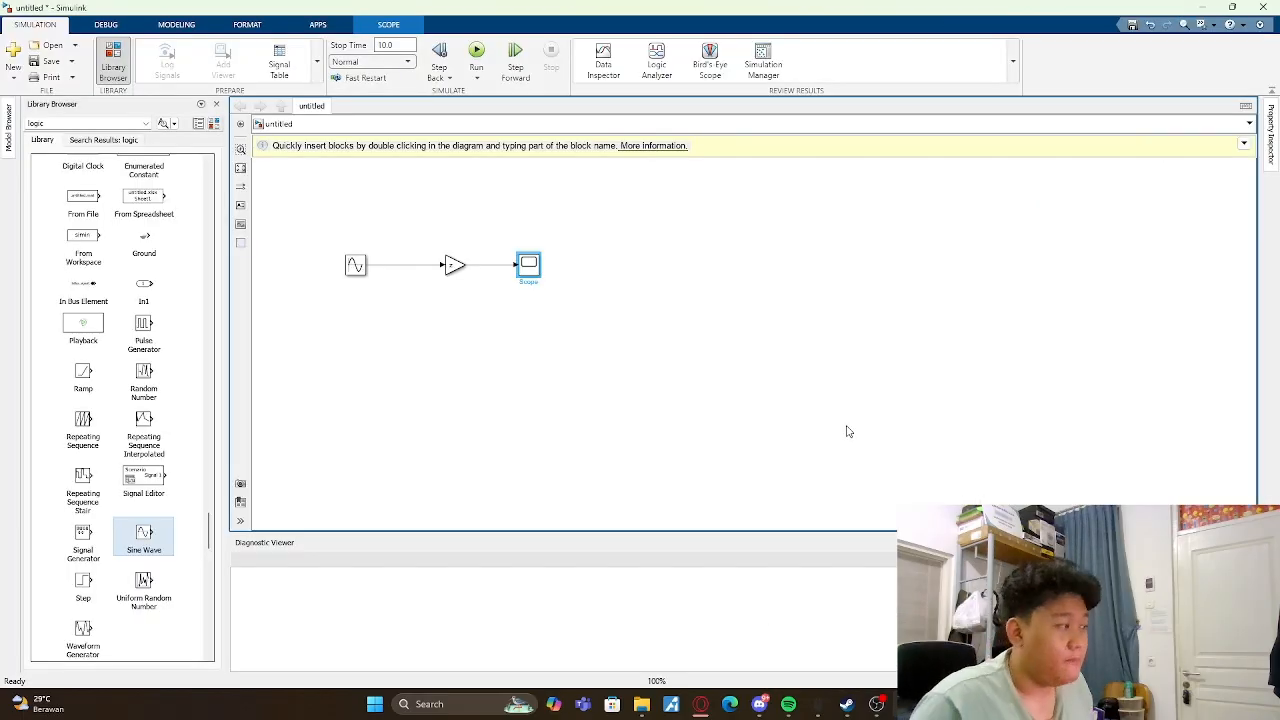